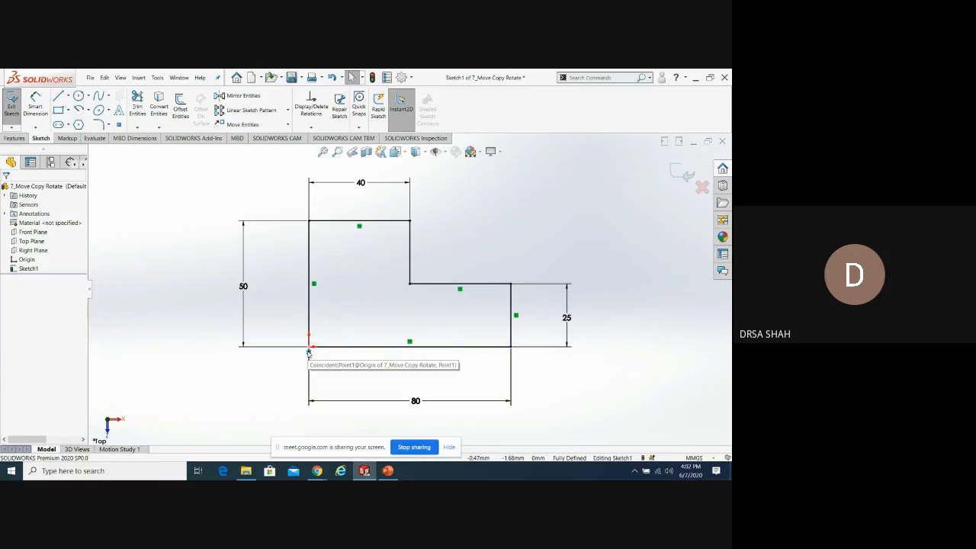
Delete the profile's coincident relation at the origin and move the whole L-shaped profile from that corner to about X 65.5 mm, Y 37.6 mm
{"action": "right_click", "coordinate": [309, 352]}
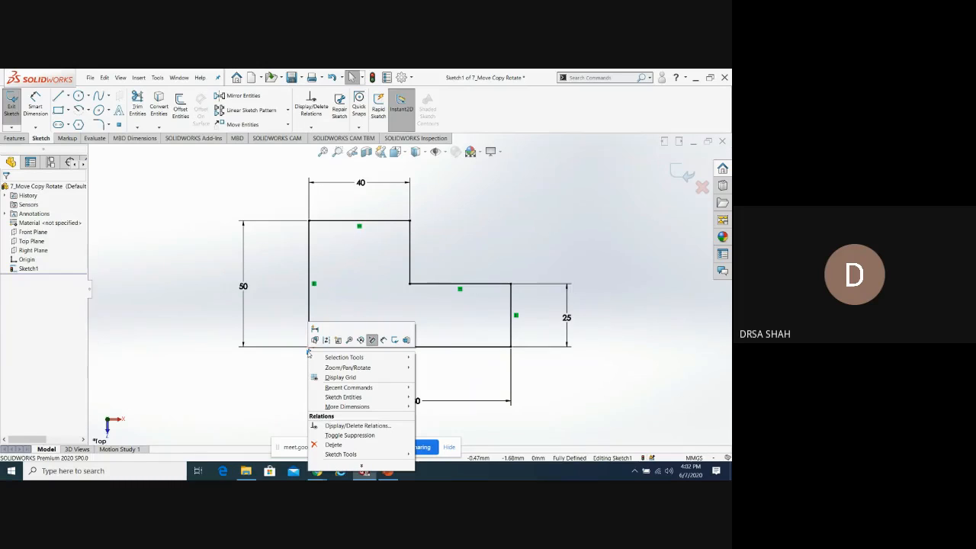
{"action": "left_click", "coordinate": [343, 444]}
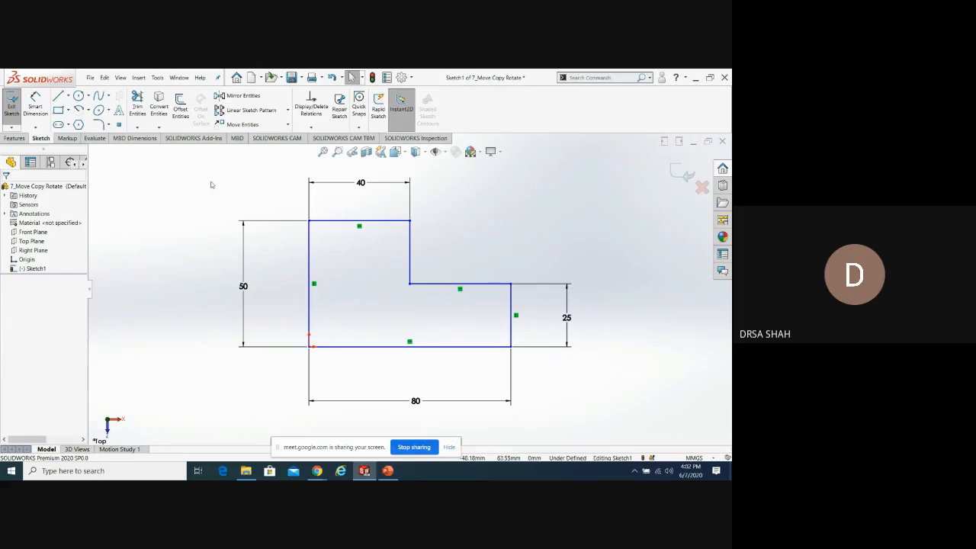
{"action": "left_click", "coordinate": [242, 124]}
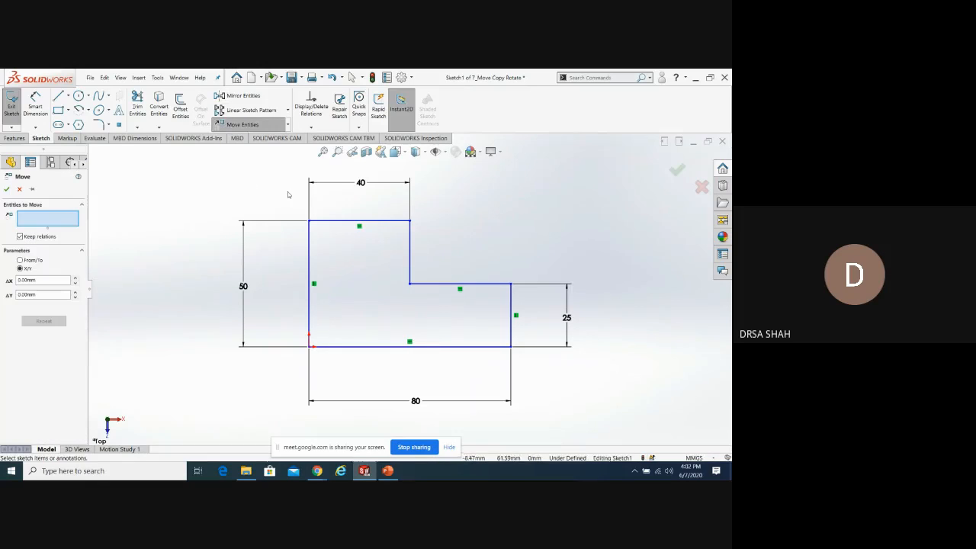
{"action": "mouse_move", "coordinate": [286, 190]}
{"action": "left_mouse_down"}
{"action": "mouse_move", "coordinate": [428, 301]}
{"action": "mouse_move", "coordinate": [575, 372]}
{"action": "mouse_move", "coordinate": [579, 385]}
{"action": "left_mouse_up"}
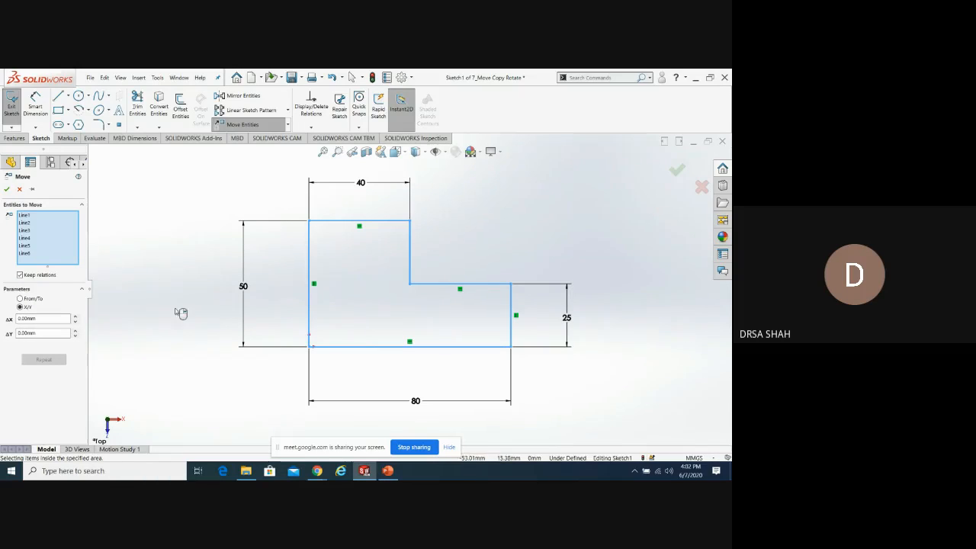
{"action": "left_click", "coordinate": [20, 299]}
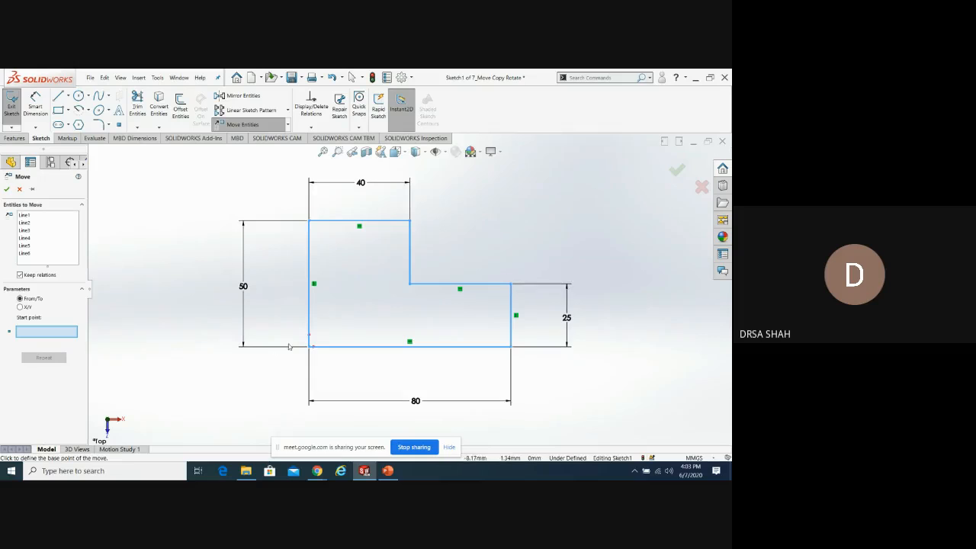
{"action": "left_click", "coordinate": [310, 347]}
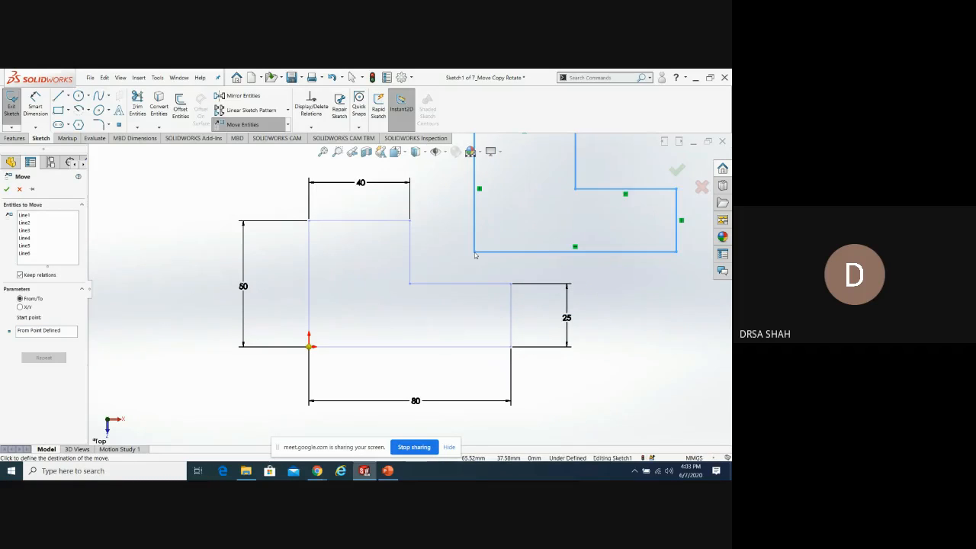
{"action": "left_click", "coordinate": [474, 251]}
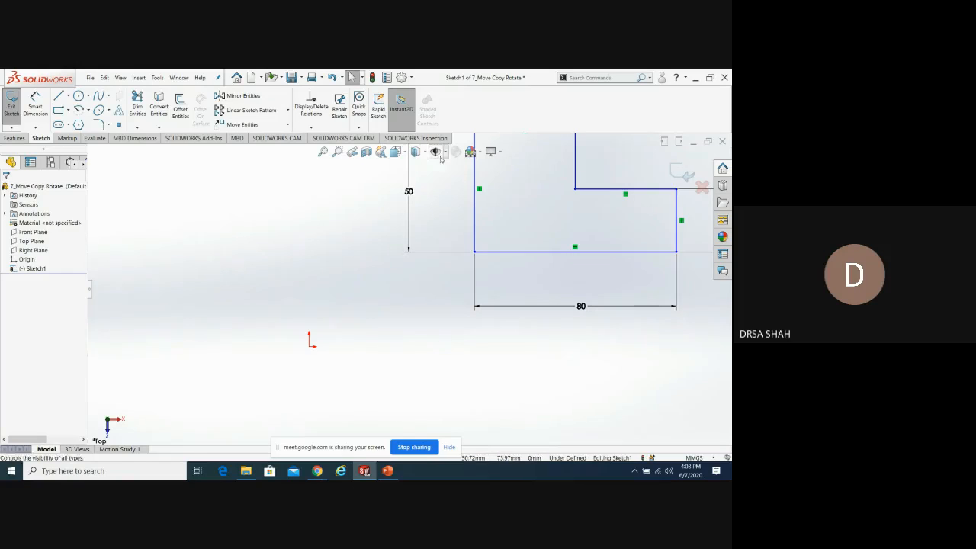
Undo the move of the L-shaped profile and clear the selection of its lines
{"action": "key", "text": "f"}
{"action": "key", "text": "ctrl+a"}
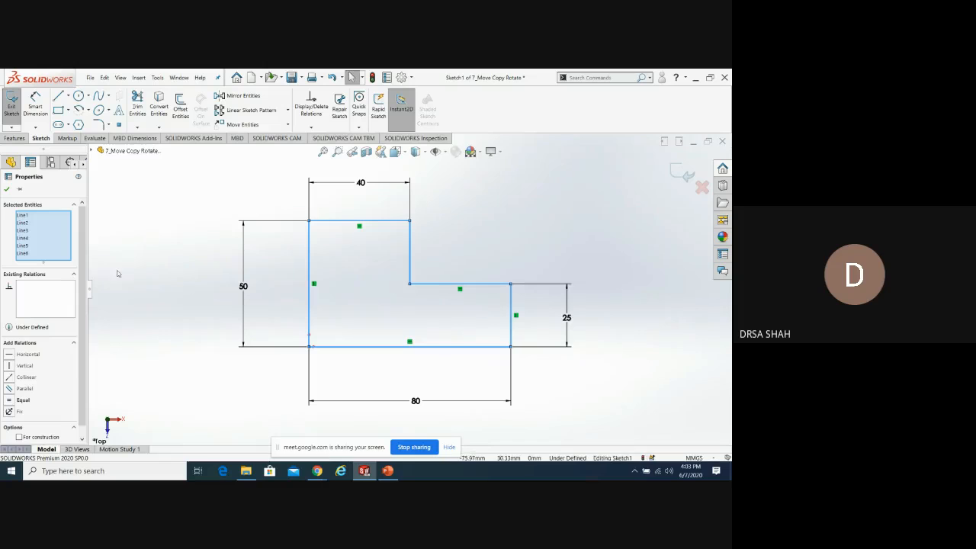
{"action": "key", "text": "Escape"}
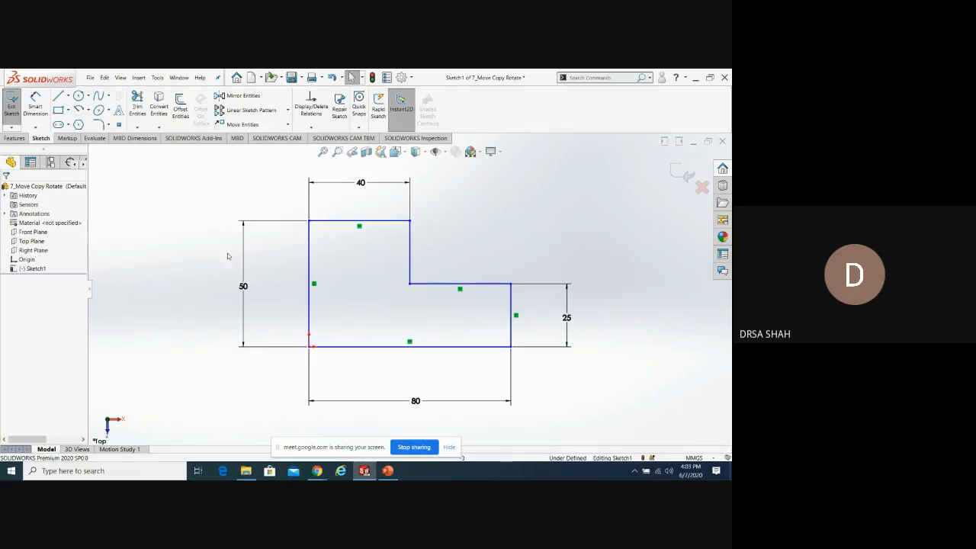
Move all six lines of the profile with From/To, using the corner at the origin as base point and a destination slightly up and right
{"action": "left_click", "coordinate": [243, 124]}
{"action": "mouse_move", "coordinate": [247, 163]}
{"action": "left_mouse_down"}
{"action": "mouse_move", "coordinate": [504, 374]}
{"action": "mouse_move", "coordinate": [559, 391]}
{"action": "left_mouse_up"}
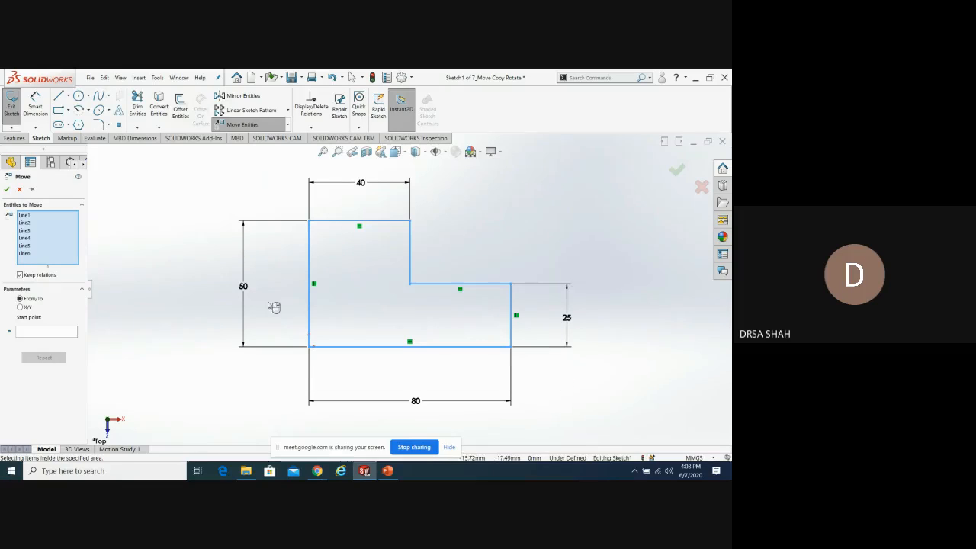
{"action": "left_click", "coordinate": [37, 335]}
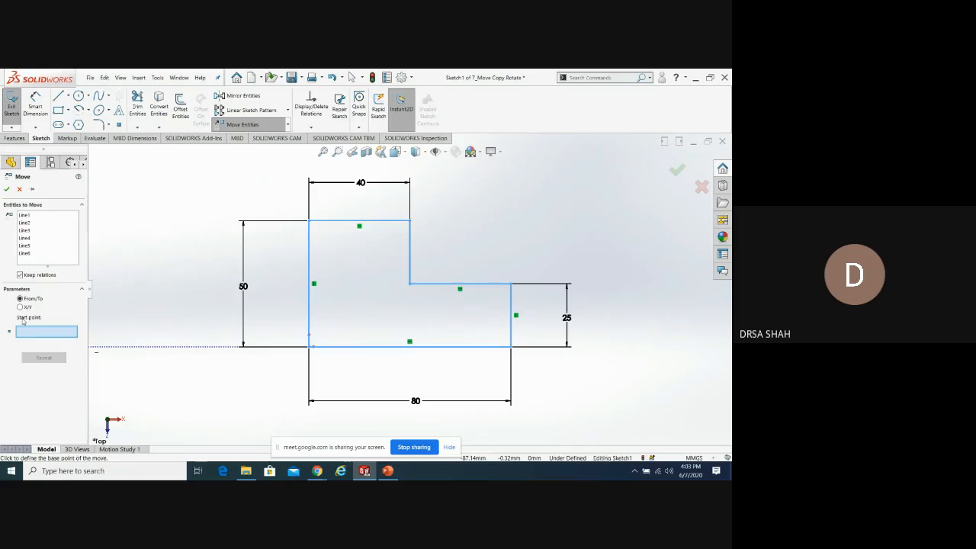
{"action": "left_click", "coordinate": [310, 347]}
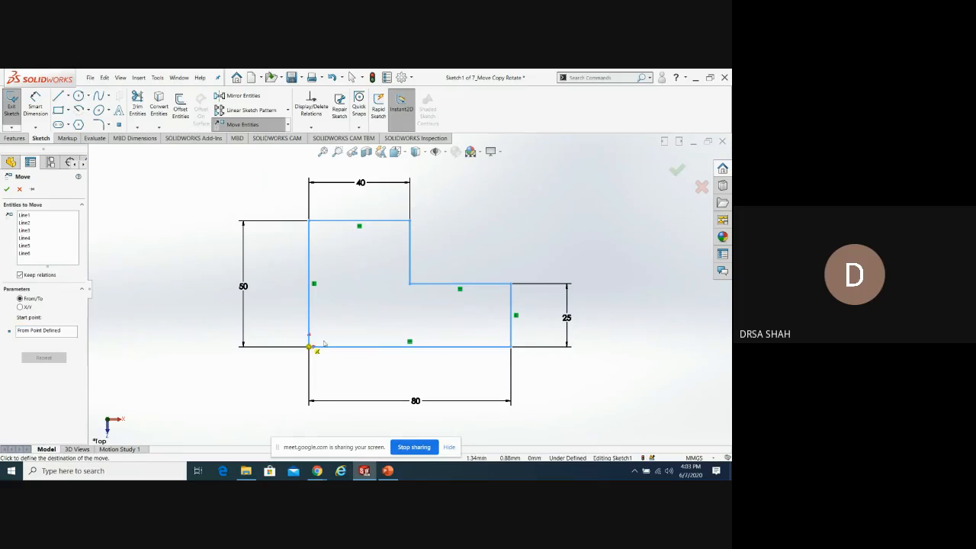
{"action": "left_click", "coordinate": [385, 307]}
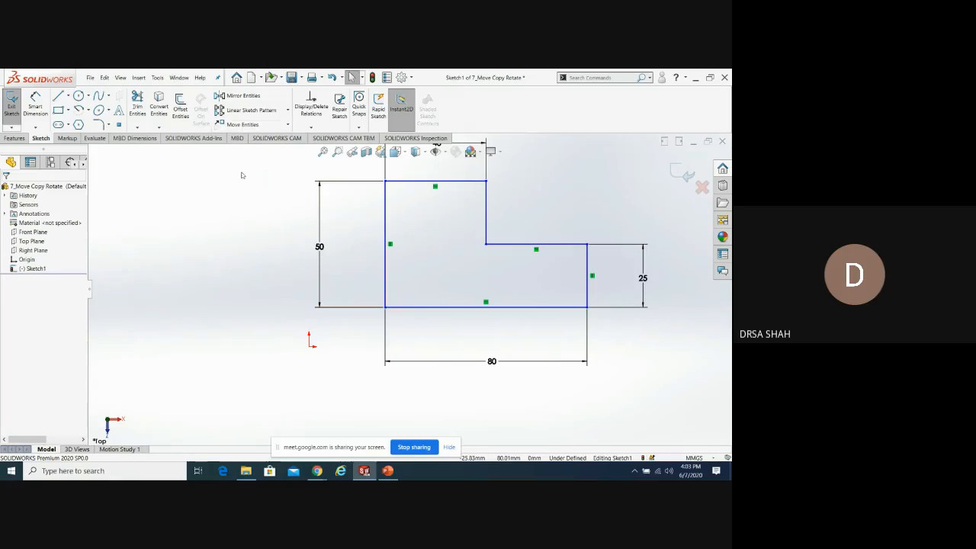
Move the six-line profile by its lower-left corner to a point left of and slightly above the origin
{"action": "left_click", "coordinate": [243, 124]}
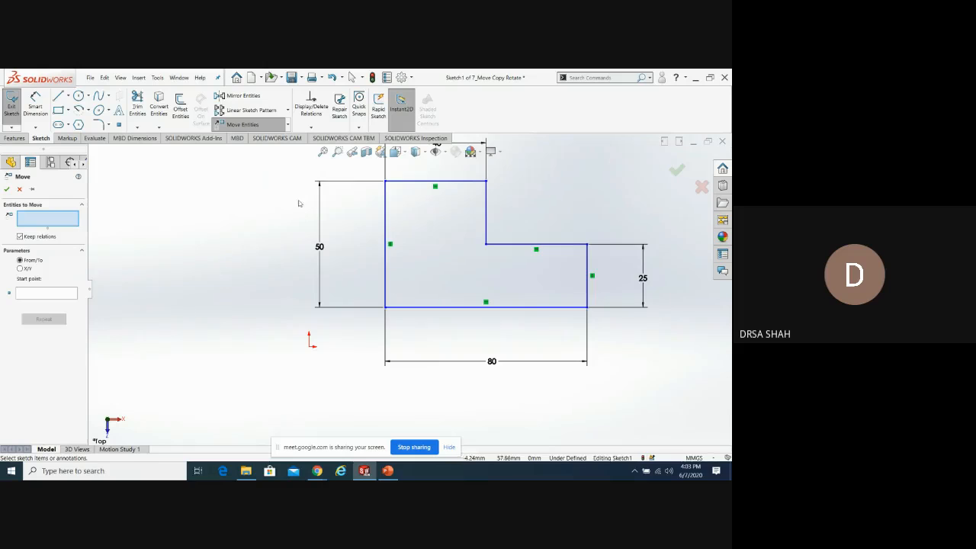
{"action": "mouse_move", "coordinate": [348, 171]}
{"action": "left_mouse_down"}
{"action": "mouse_move", "coordinate": [532, 241]}
{"action": "mouse_move", "coordinate": [633, 350]}
{"action": "left_mouse_up"}
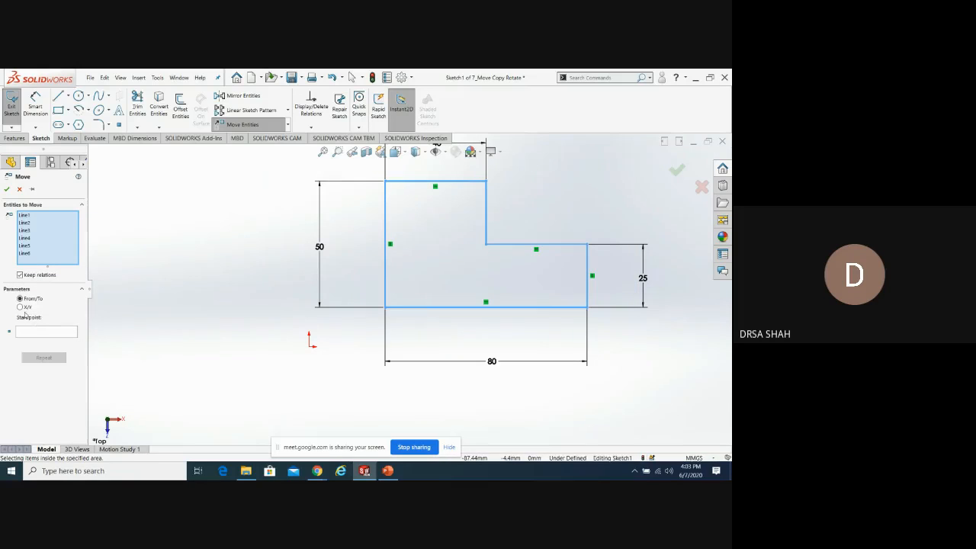
{"action": "left_click", "coordinate": [28, 331]}
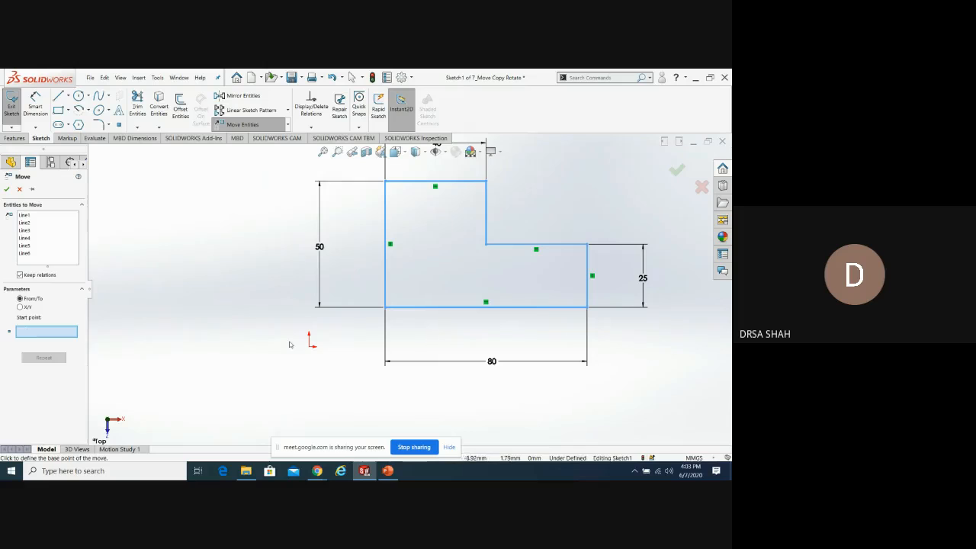
{"action": "left_click", "coordinate": [386, 309]}
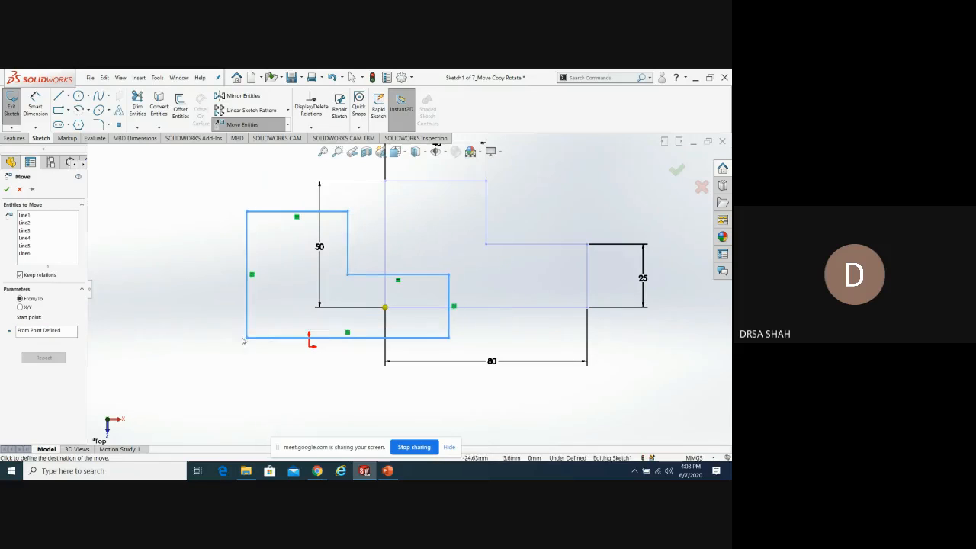
{"action": "left_click", "coordinate": [241, 338]}
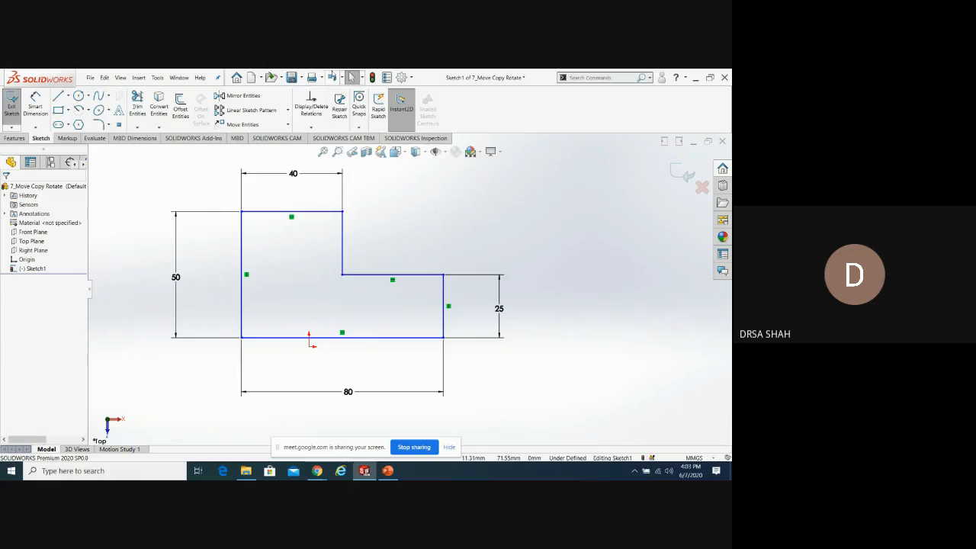
Undo the last two profile moves and the deletion of the coincident relation at the origin
{"action": "left_click", "coordinate": [332, 78]}
{"action": "left_click", "coordinate": [331, 80]}
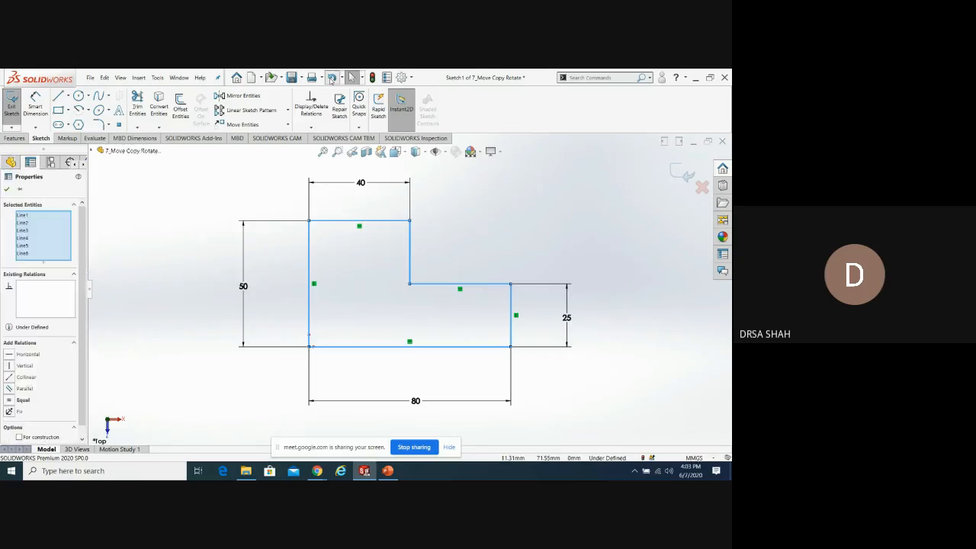
{"action": "left_click", "coordinate": [332, 80]}
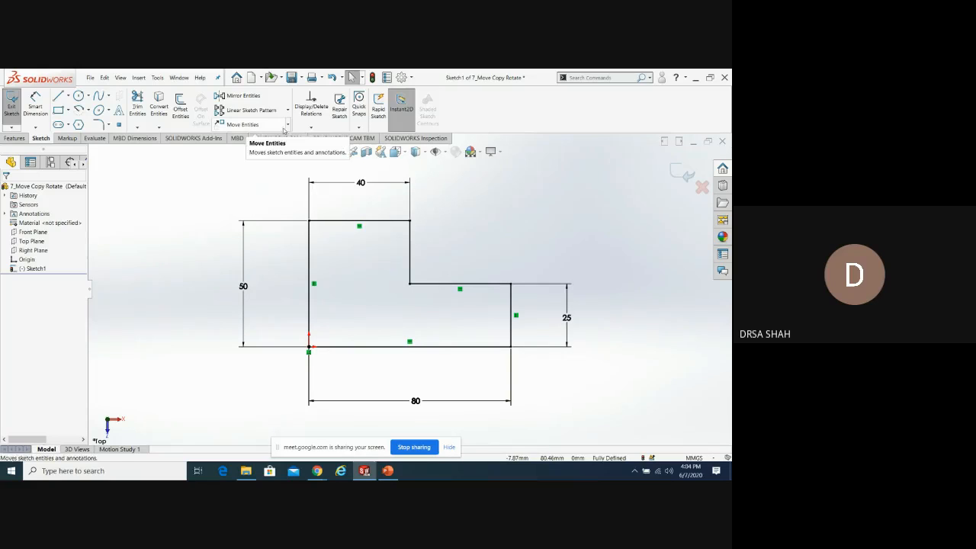
Copy the L-shaped profile from its inner corner to a free spot up and right of the original, and undo the copy
{"action": "left_click", "coordinate": [288, 124]}
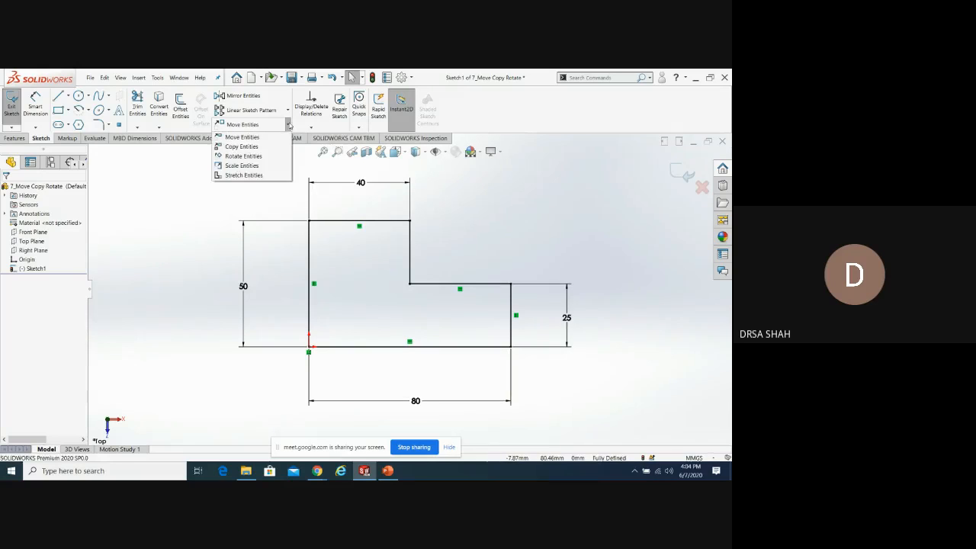
{"action": "left_click", "coordinate": [243, 148]}
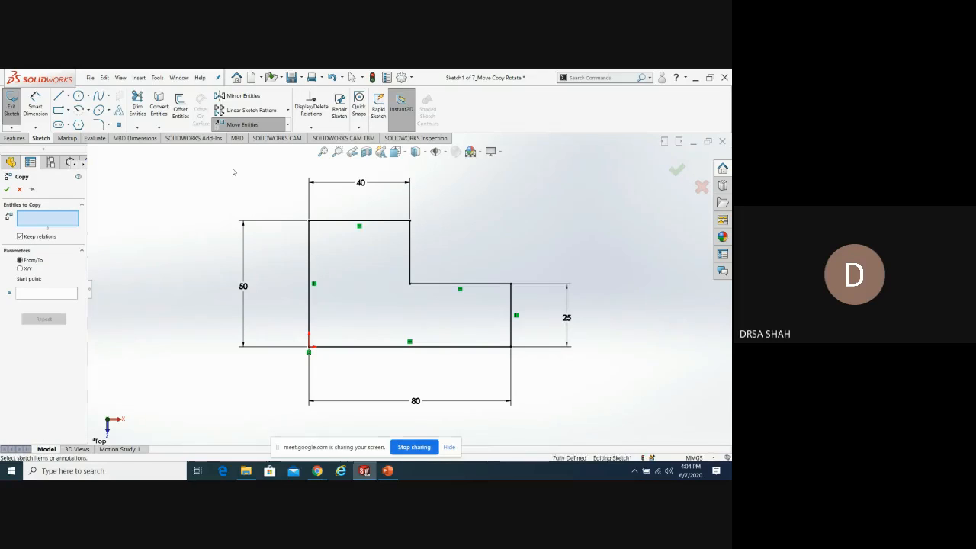
{"action": "left_click_drag", "start_coordinate": [232, 168], "coordinate": [602, 412]}
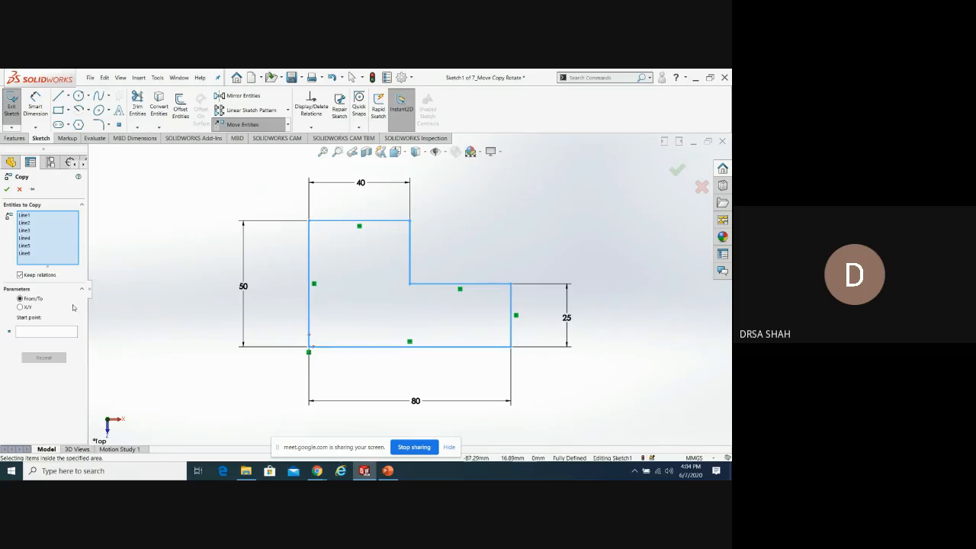
{"action": "left_click", "coordinate": [27, 330]}
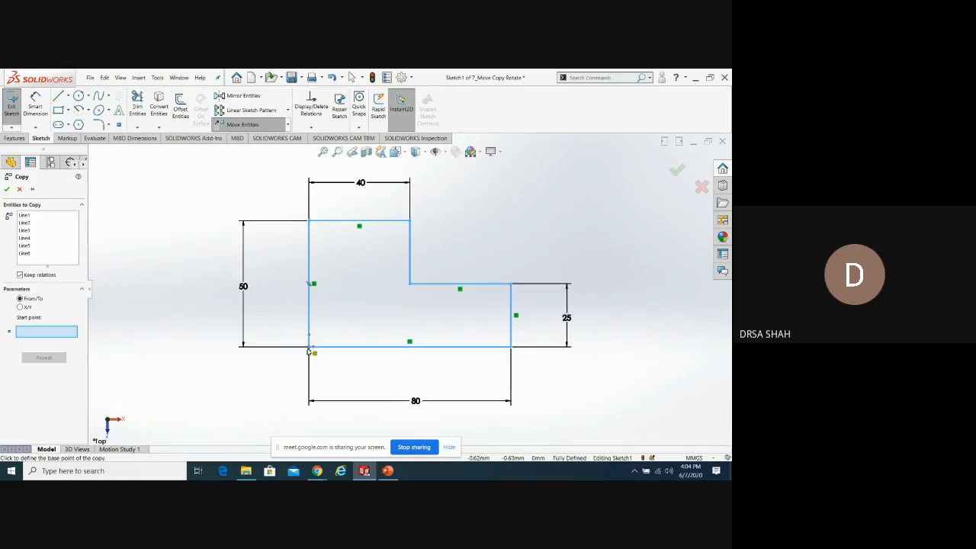
{"action": "left_click", "coordinate": [410, 285]}
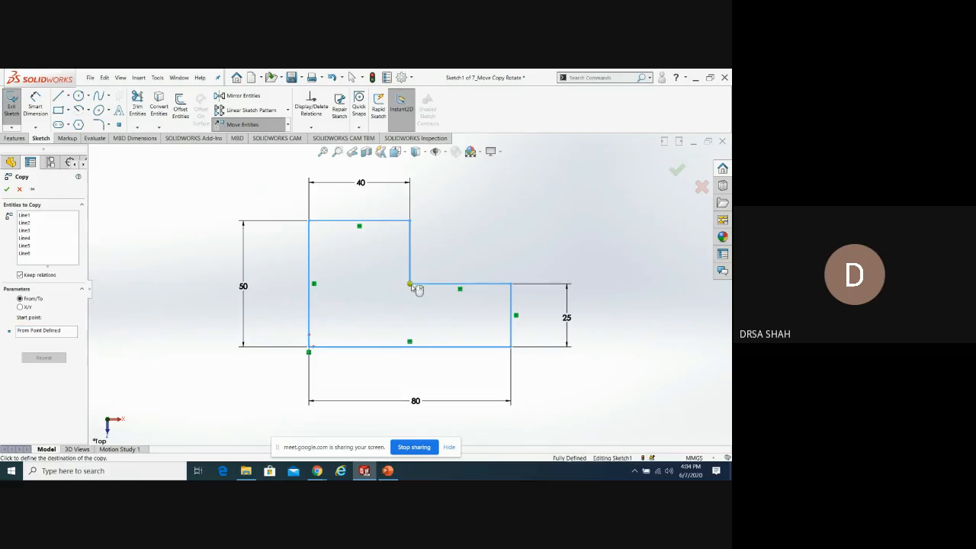
{"action": "left_click", "coordinate": [567, 197]}
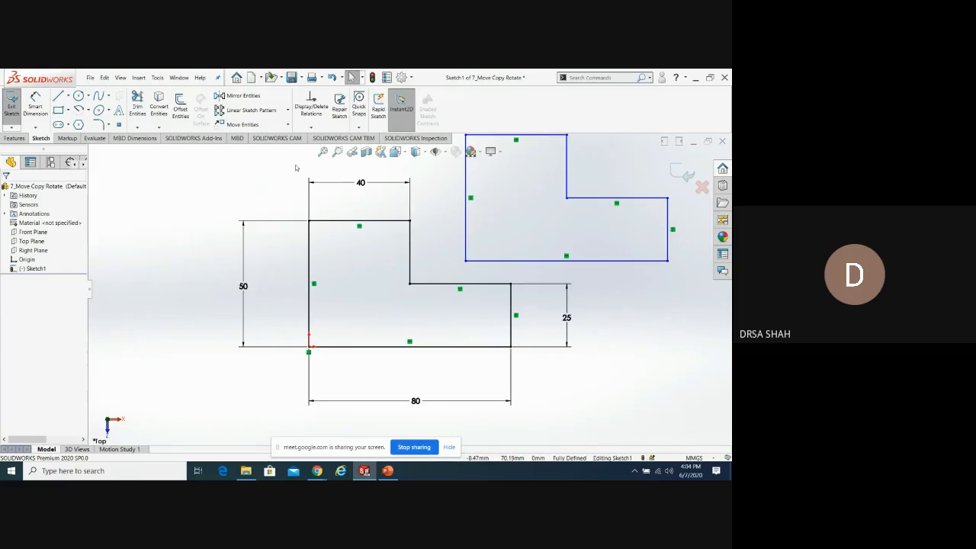
{"action": "left_click", "coordinate": [332, 78]}
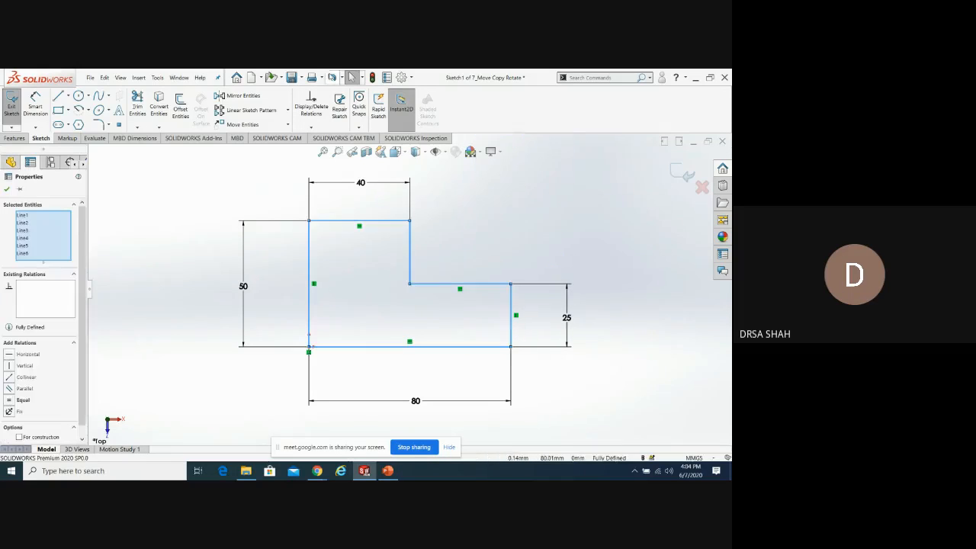
Rotate the six-line profile 29° about its corner at the origin, and undo the rotation
{"action": "left_click", "coordinate": [287, 125]}
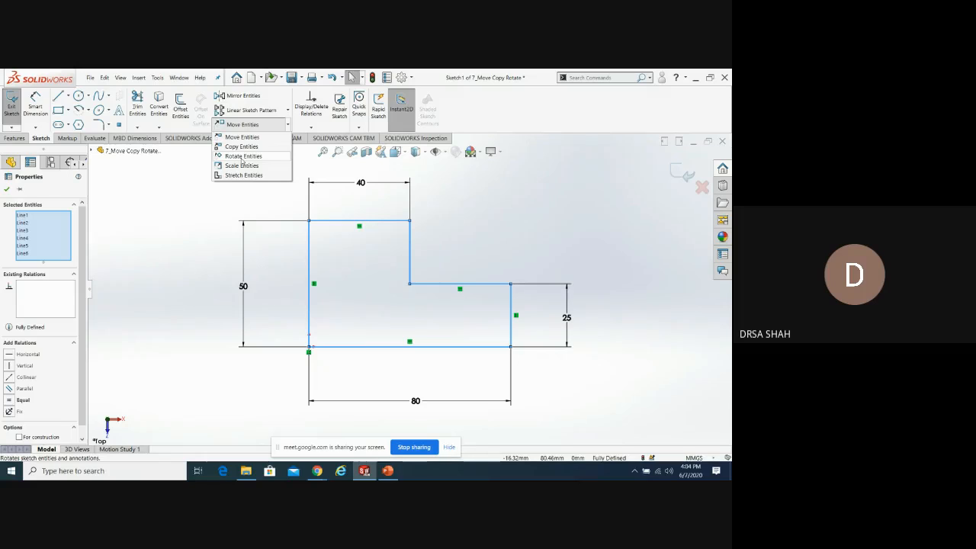
{"action": "left_click", "coordinate": [243, 156]}
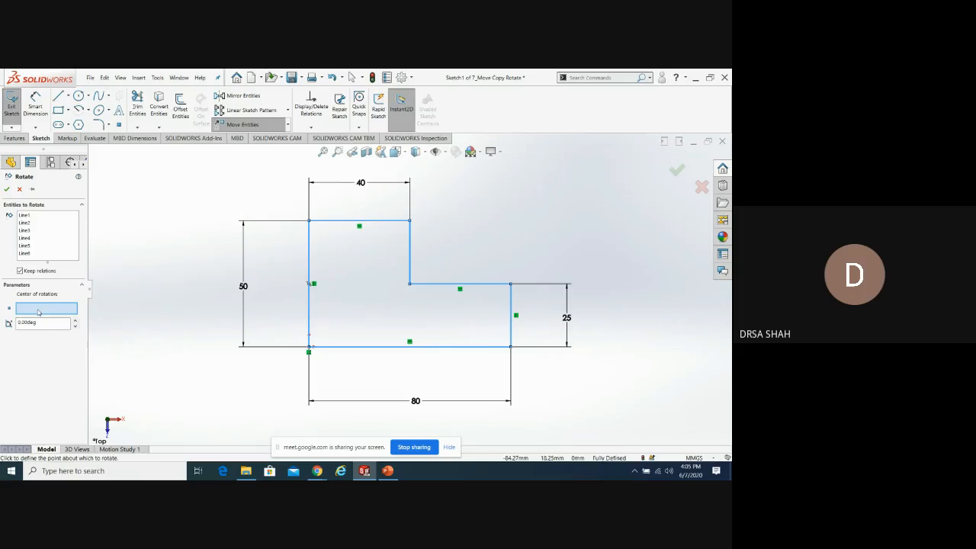
{"action": "left_click", "coordinate": [308, 348]}
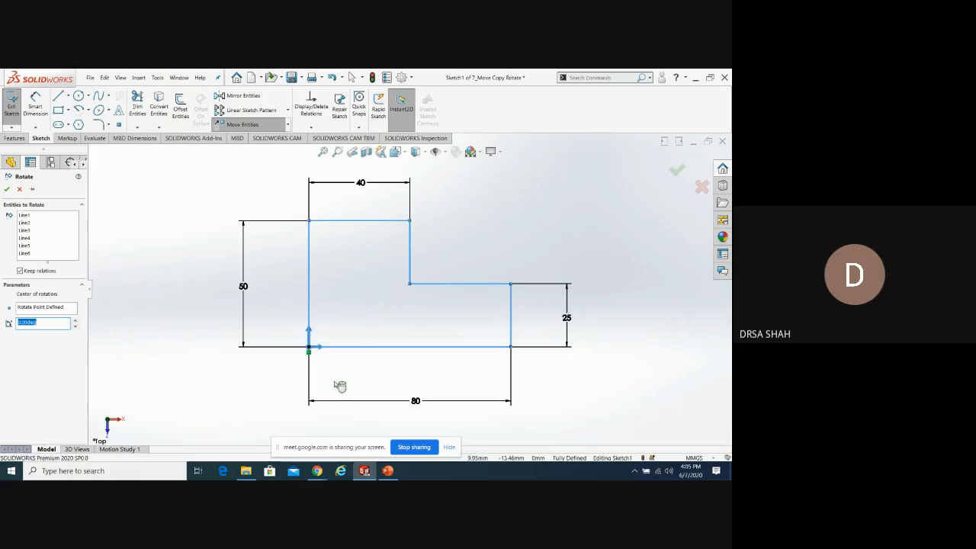
{"action": "left_click", "coordinate": [77, 321]}
{"action": "left_click", "coordinate": [76, 321]}
{"action": "left_click", "coordinate": [76, 321]}
{"action": "left_click", "coordinate": [76, 321]}
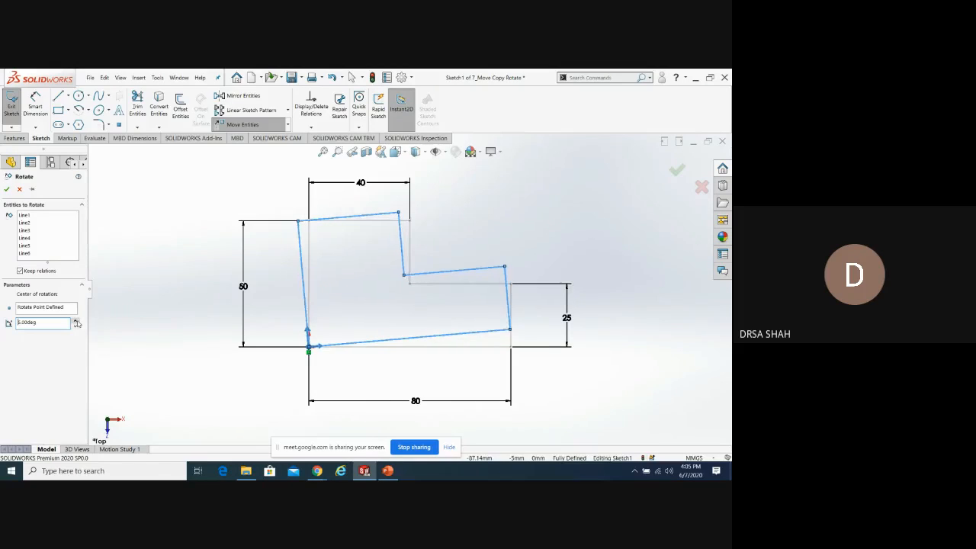
{"action": "left_click", "coordinate": [76, 321]}
{"action": "left_click", "coordinate": [76, 321]}
{"action": "left_click", "coordinate": [77, 321]}
{"action": "left_click", "coordinate": [76, 321]}
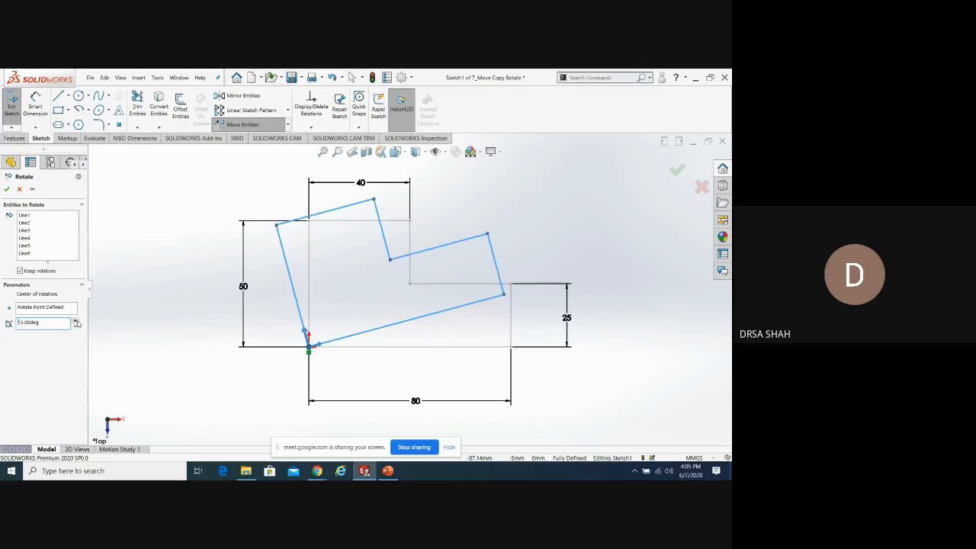
{"action": "left_click", "coordinate": [76, 321]}
{"action": "left_click", "coordinate": [77, 321]}
{"action": "left_click", "coordinate": [76, 321]}
{"action": "left_click", "coordinate": [76, 321]}
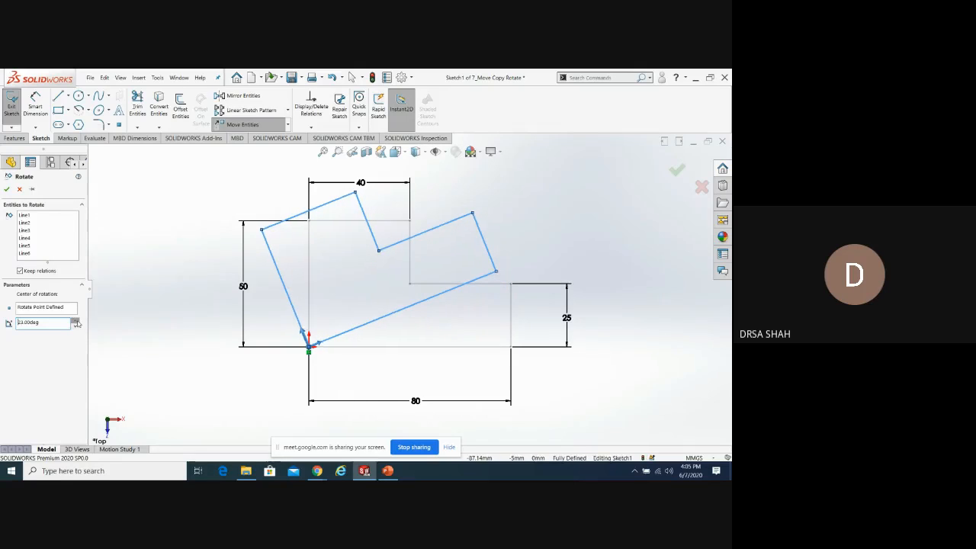
{"action": "left_click", "coordinate": [76, 321]}
{"action": "left_click", "coordinate": [76, 321]}
{"action": "left_click", "coordinate": [76, 321]}
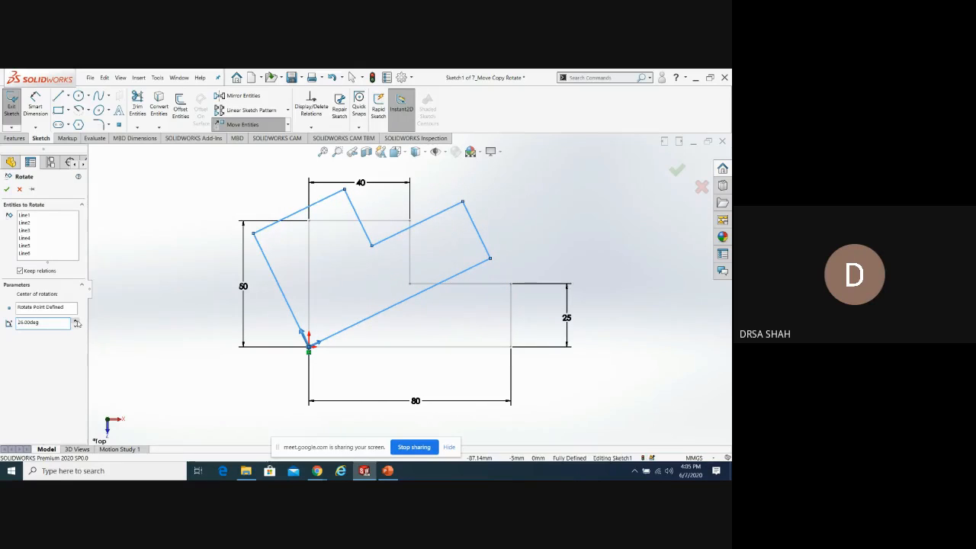
{"action": "left_click", "coordinate": [77, 321]}
{"action": "left_click", "coordinate": [76, 321]}
{"action": "left_click", "coordinate": [76, 321]}
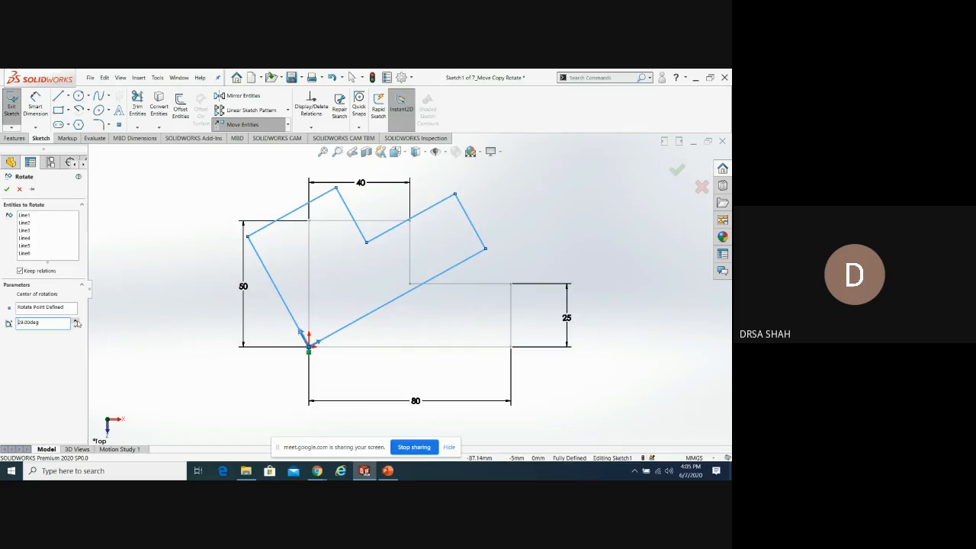
{"action": "left_click", "coordinate": [6, 190]}
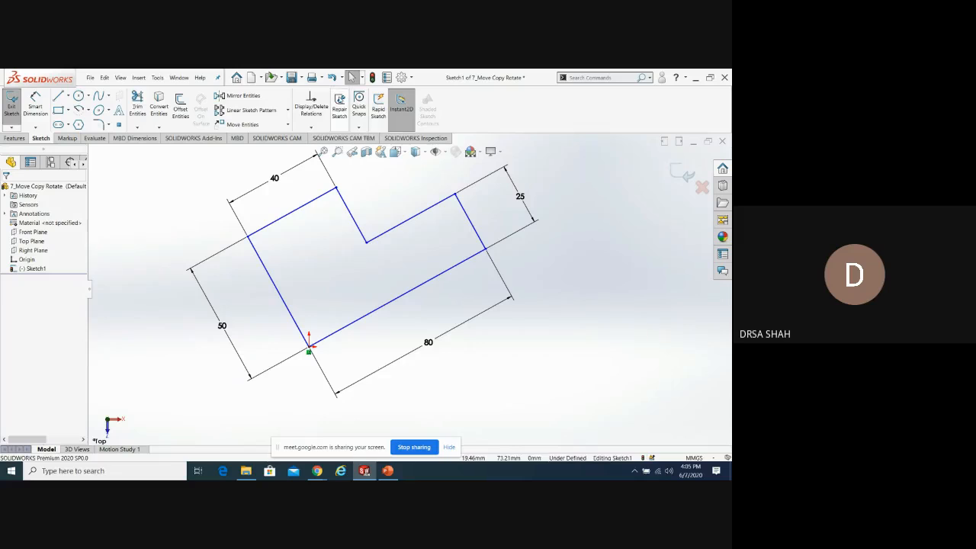
{"action": "left_click", "coordinate": [334, 78]}
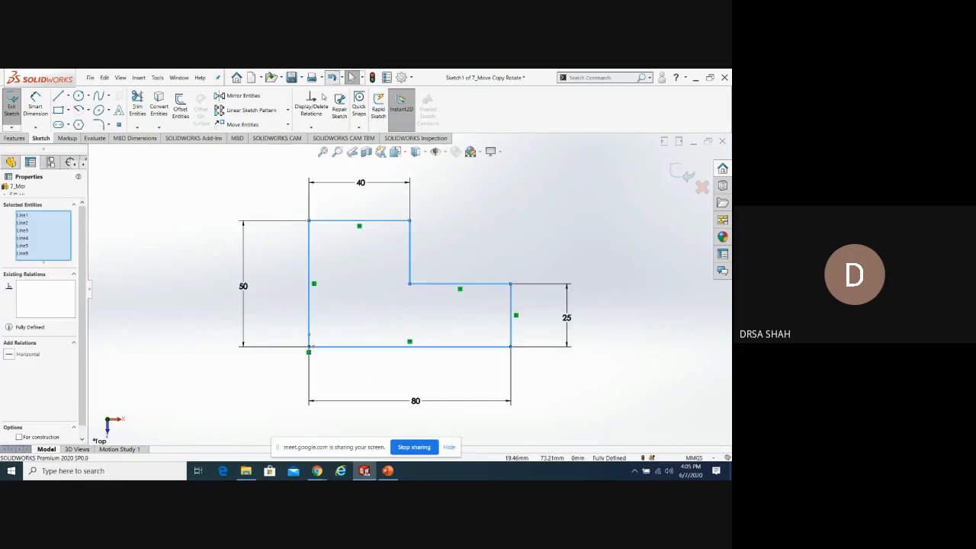
{"action": "left_click", "coordinate": [225, 202]}
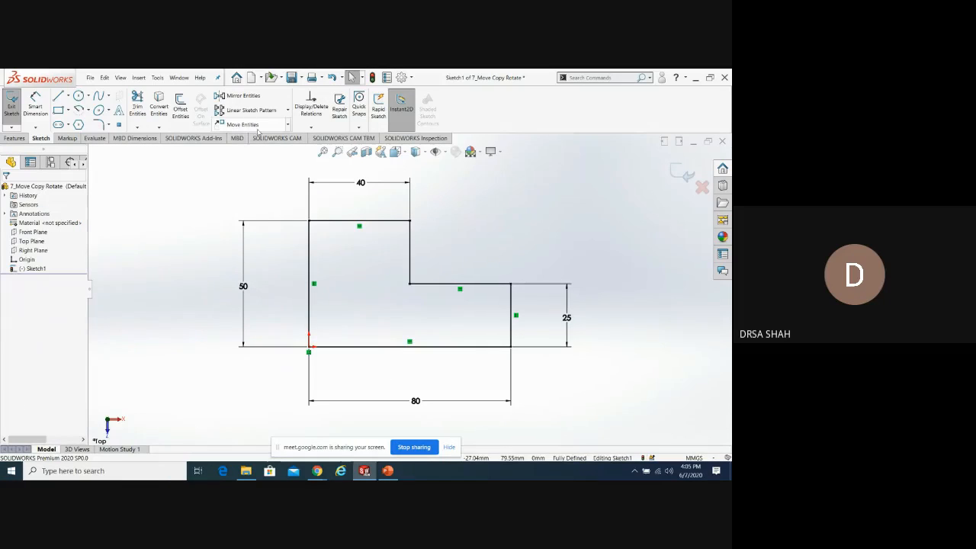
Try to rotate all six lines by 6° about the profile's lower-right corner with the origin relation in place, and cancel the rotation
{"action": "left_click", "coordinate": [287, 126]}
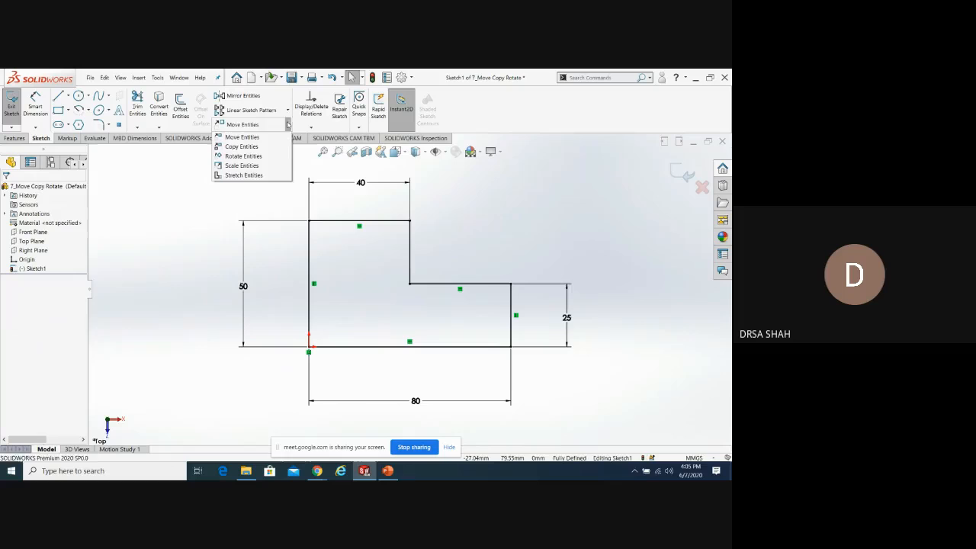
{"action": "left_click", "coordinate": [244, 156]}
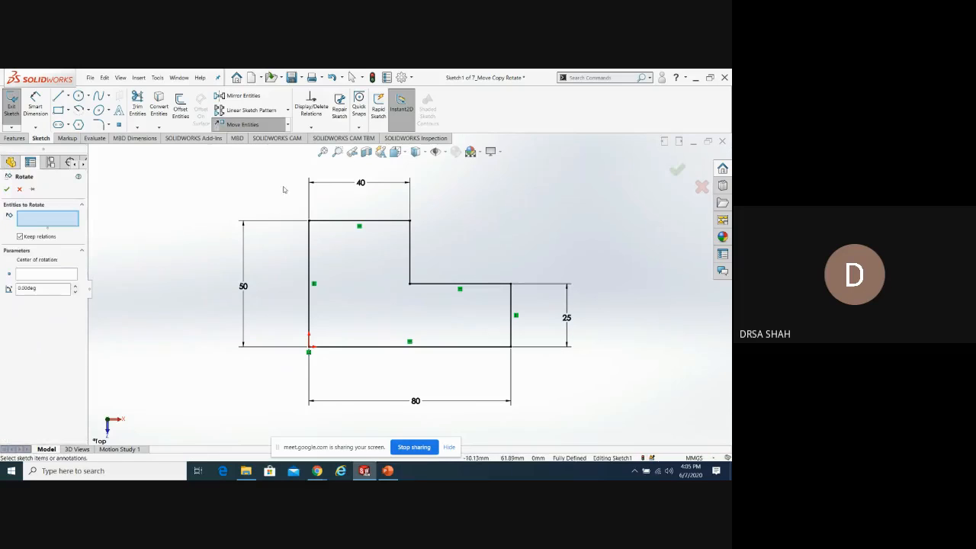
{"action": "left_click_drag", "start_coordinate": [256, 182], "coordinate": [564, 388]}
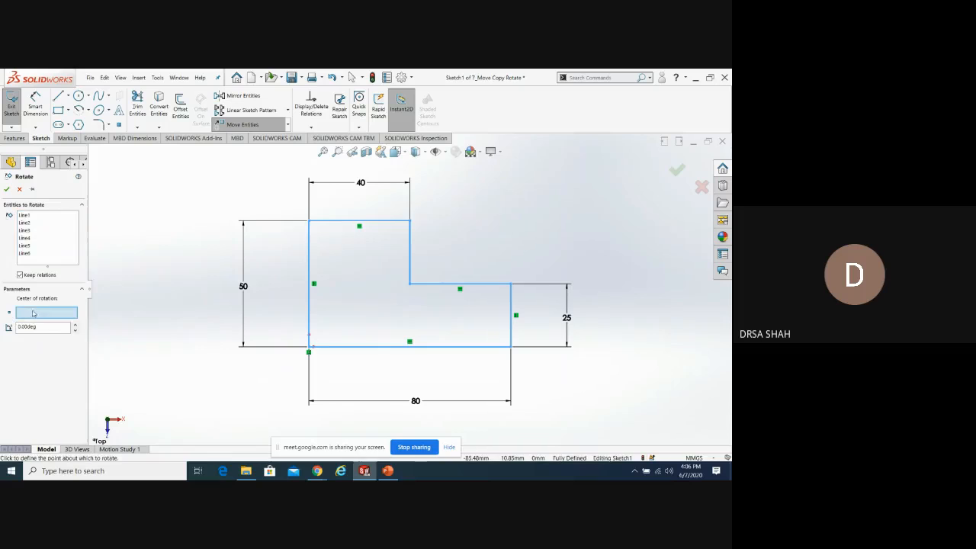
{"action": "right_click", "coordinate": [518, 389]}
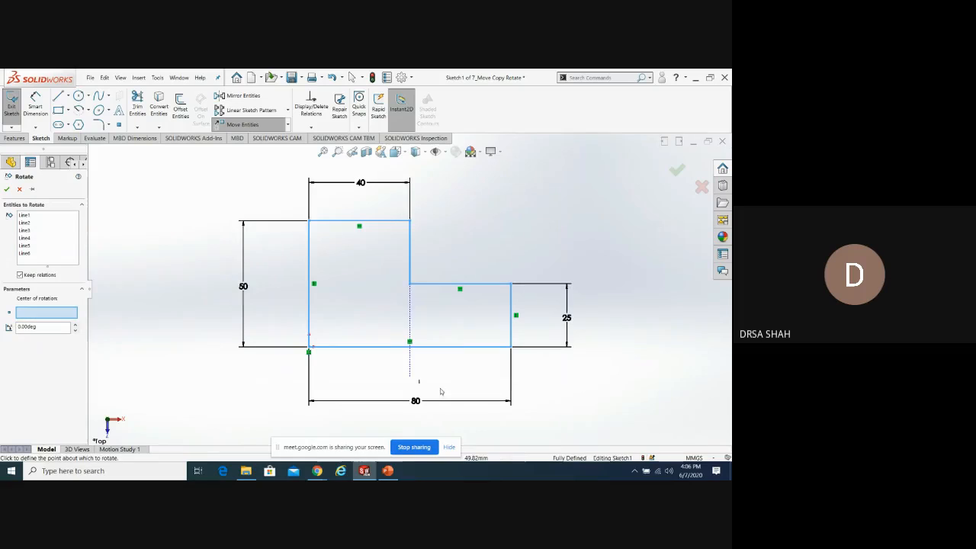
{"action": "left_click", "coordinate": [511, 347]}
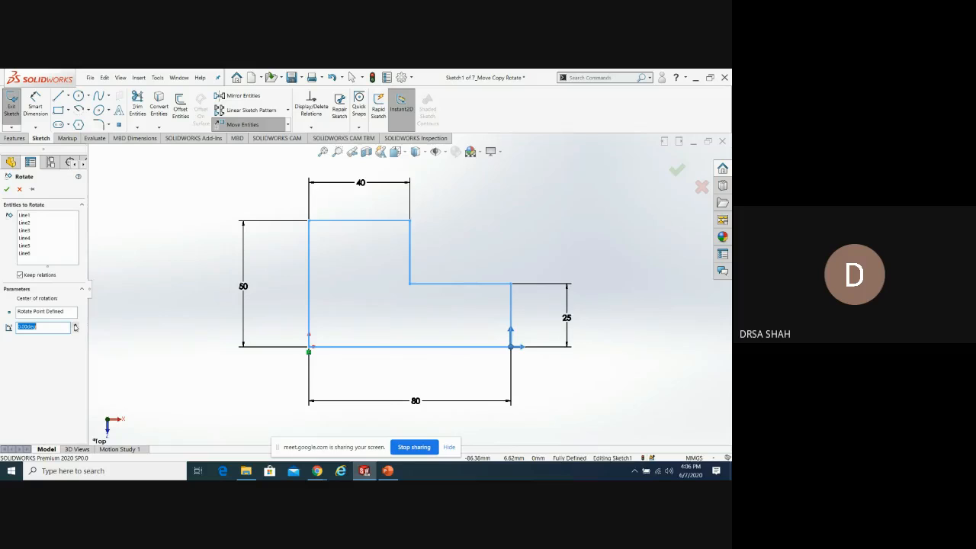
{"action": "left_click", "coordinate": [75, 324]}
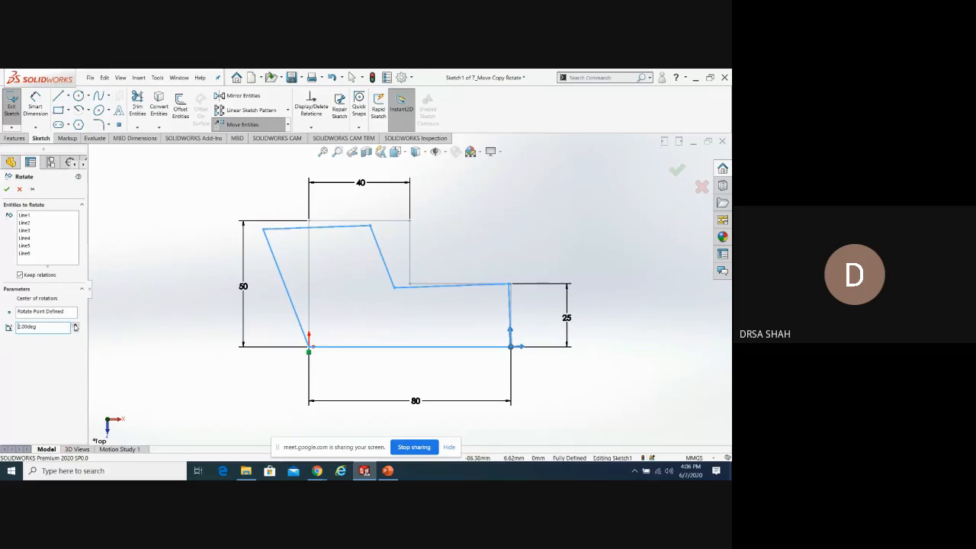
{"action": "left_click", "coordinate": [75, 324]}
{"action": "left_click", "coordinate": [75, 324]}
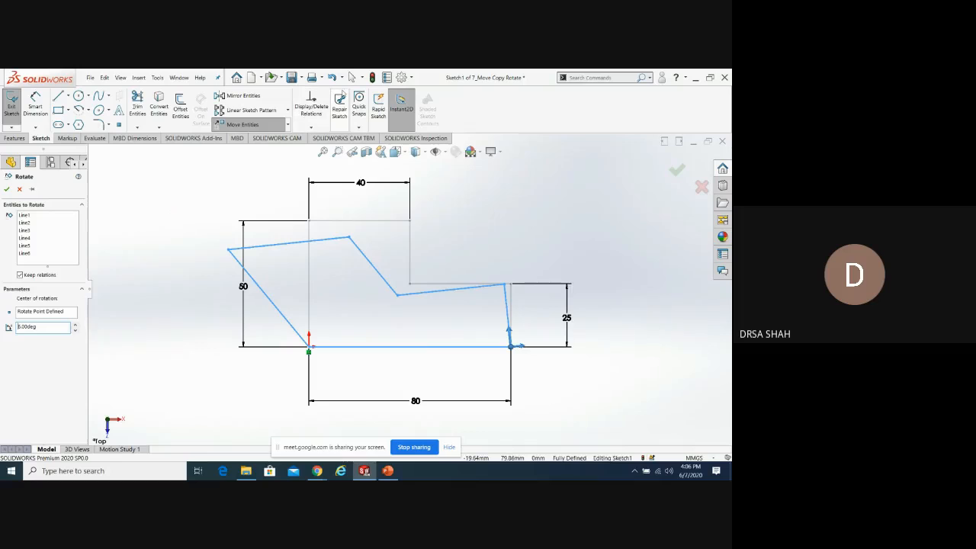
{"action": "left_click", "coordinate": [19, 189]}
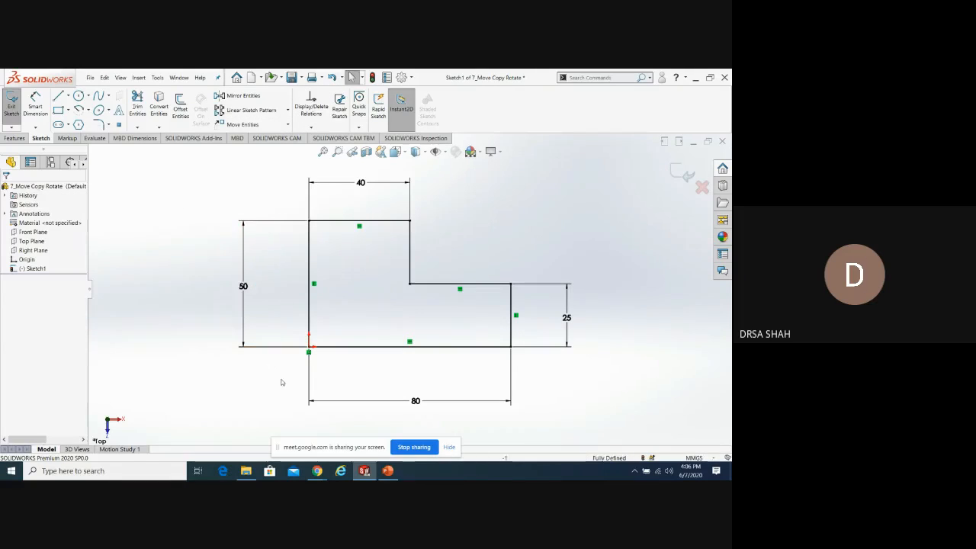
Delete the coincident relation that ties the profile's lower-left corner to the origin
{"action": "left_click", "coordinate": [309, 353]}
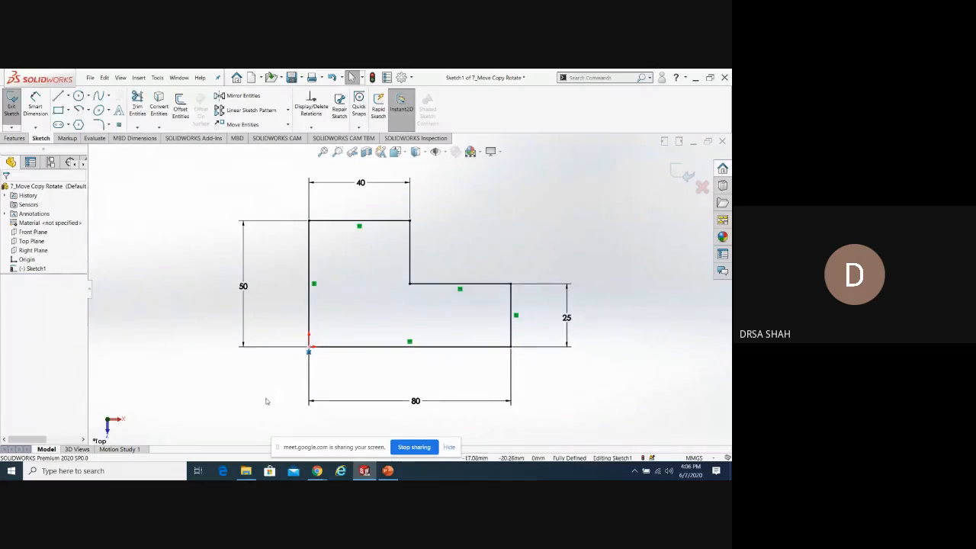
{"action": "key", "text": "Delete"}
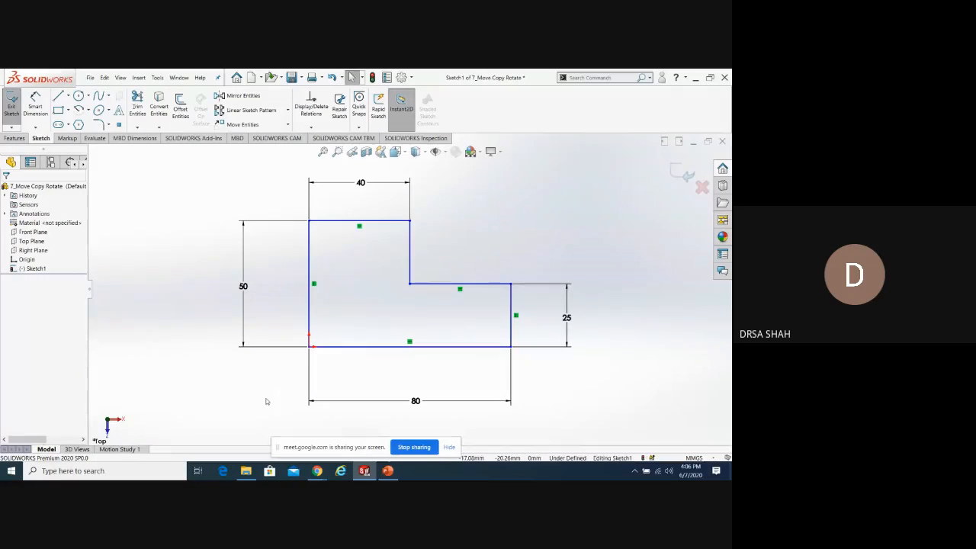
Set up a 14° rotation of all six profile lines about the lower-right corner
{"action": "left_click", "coordinate": [287, 125]}
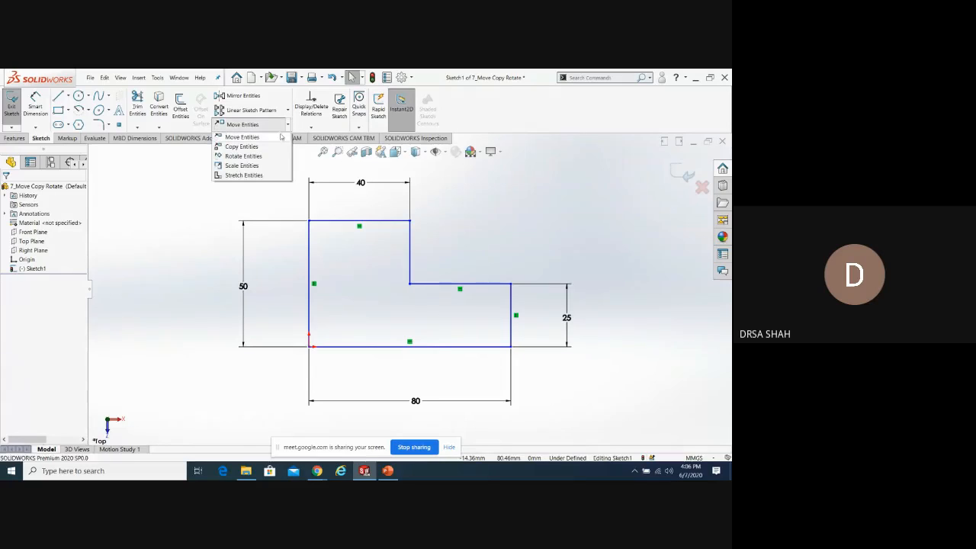
{"action": "left_click", "coordinate": [243, 155]}
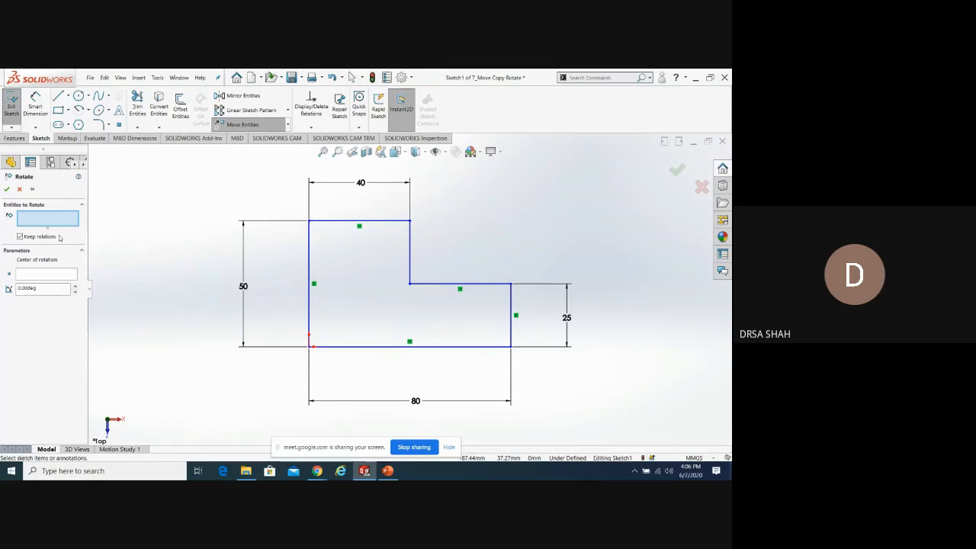
{"action": "left_click_drag", "start_coordinate": [261, 226], "coordinate": [607, 385]}
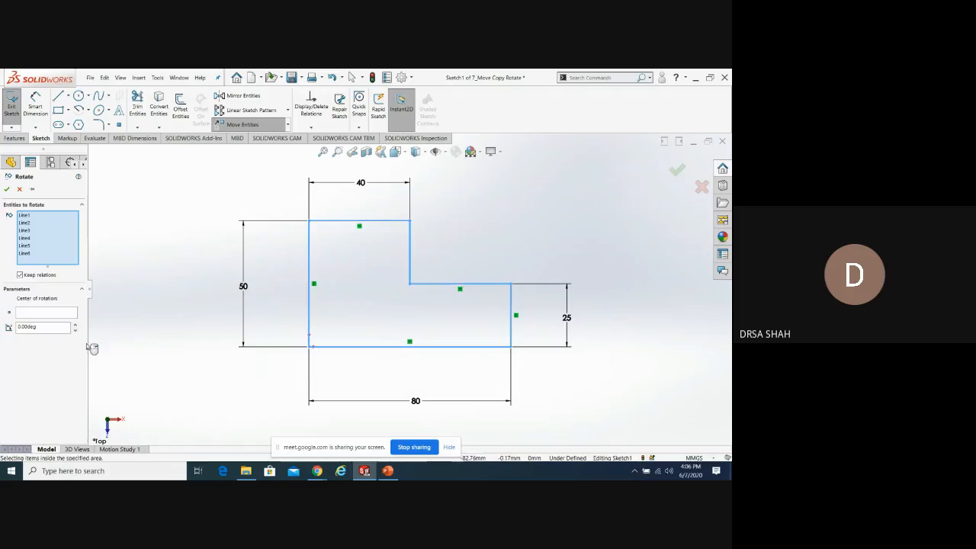
{"action": "left_click", "coordinate": [35, 314]}
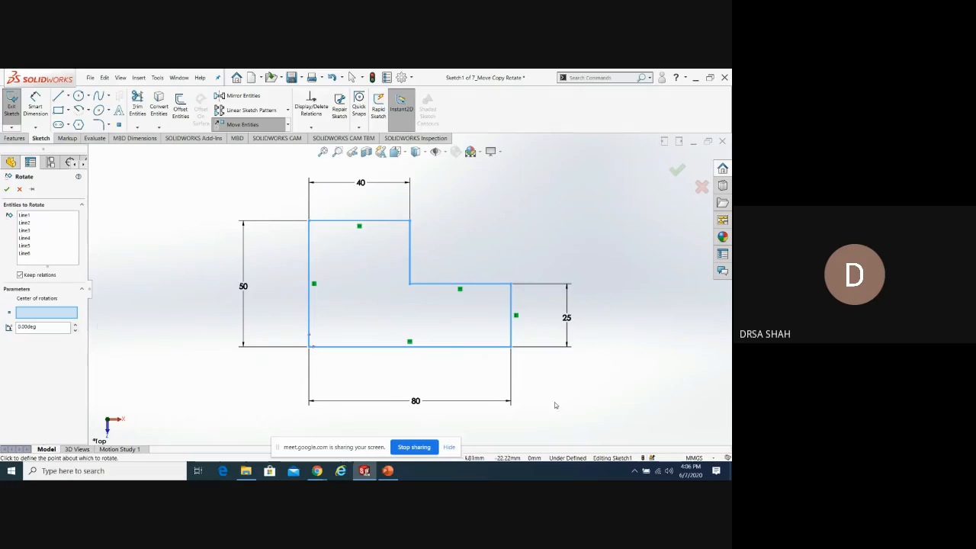
{"action": "left_click", "coordinate": [511, 346]}
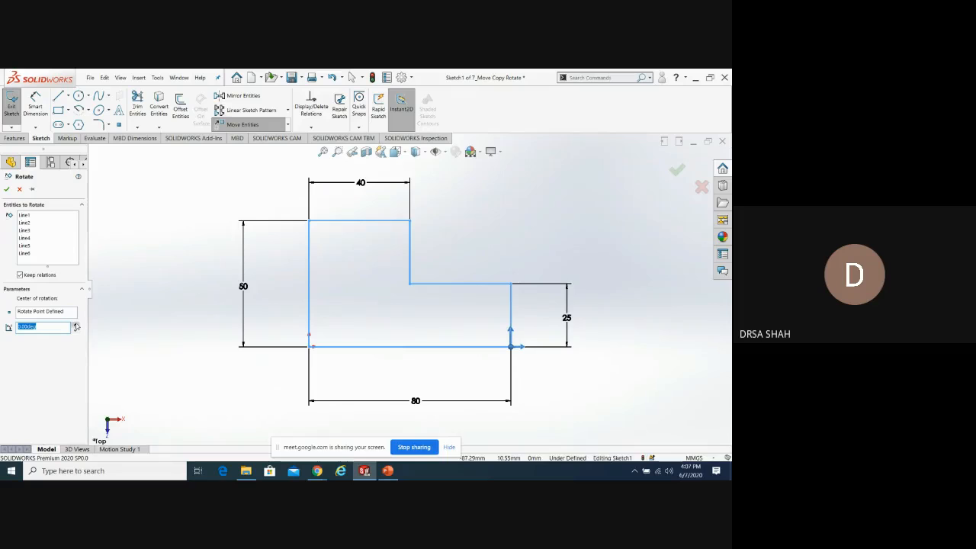
{"action": "left_click", "coordinate": [75, 325]}
{"action": "left_click", "coordinate": [75, 325]}
{"action": "left_click", "coordinate": [75, 325]}
{"action": "left_click", "coordinate": [76, 325]}
{"action": "left_click", "coordinate": [75, 325]}
{"action": "left_click", "coordinate": [76, 325]}
{"action": "left_click", "coordinate": [75, 325]}
{"action": "left_click", "coordinate": [76, 325]}
{"action": "left_click", "coordinate": [75, 325]}
{"action": "left_click", "coordinate": [75, 325]}
{"action": "left_click", "coordinate": [75, 325]}
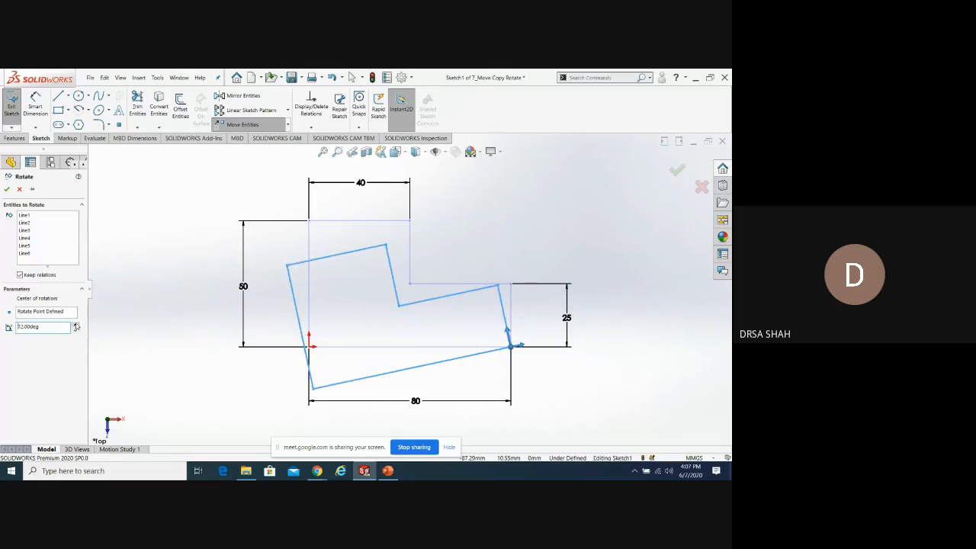
{"action": "left_click", "coordinate": [76, 325]}
{"action": "left_click", "coordinate": [75, 324]}
{"action": "left_click", "coordinate": [75, 325]}
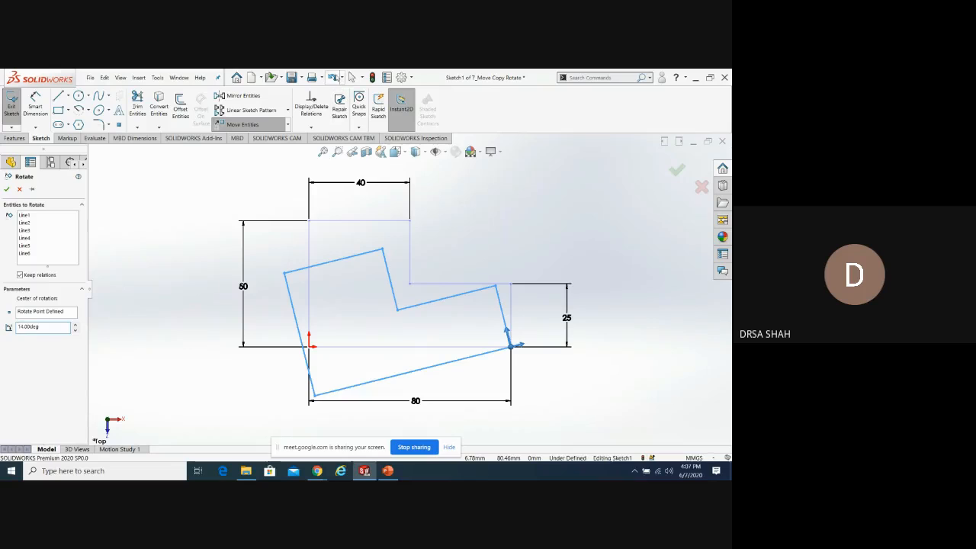
Discard the pending rotation and undo the deletion of the coincident relation at the origin, leaving nothing selected
{"action": "left_click", "coordinate": [334, 78]}
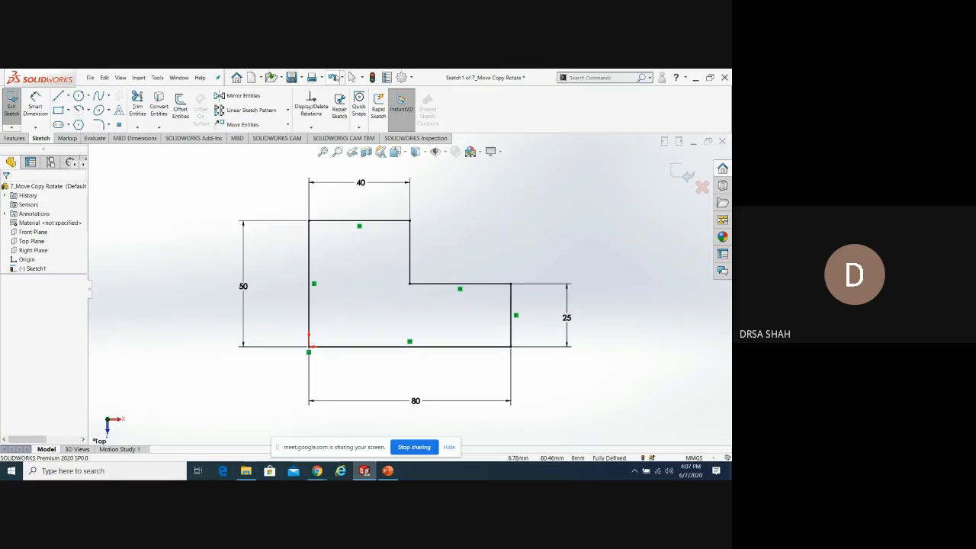
{"action": "key", "text": "ctrl+a"}
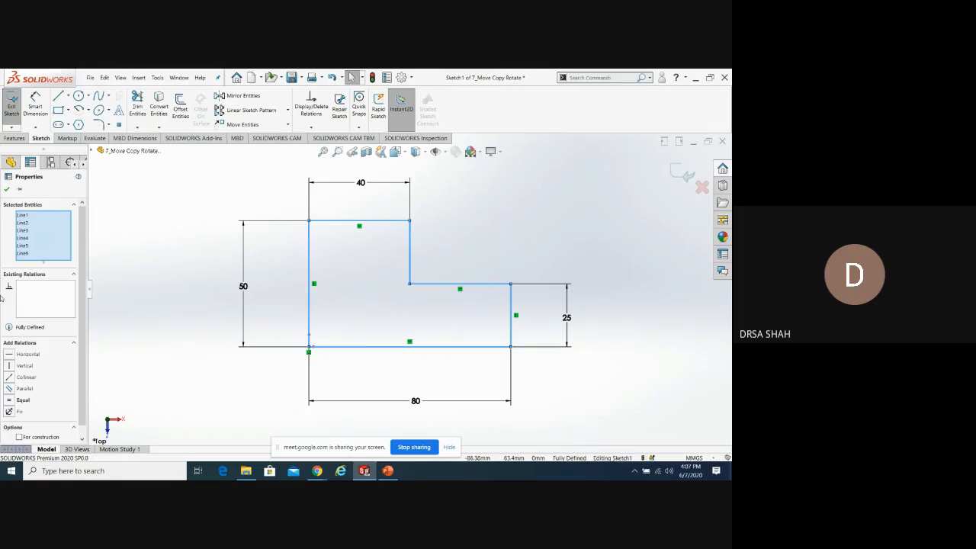
{"action": "left_click", "coordinate": [158, 279]}
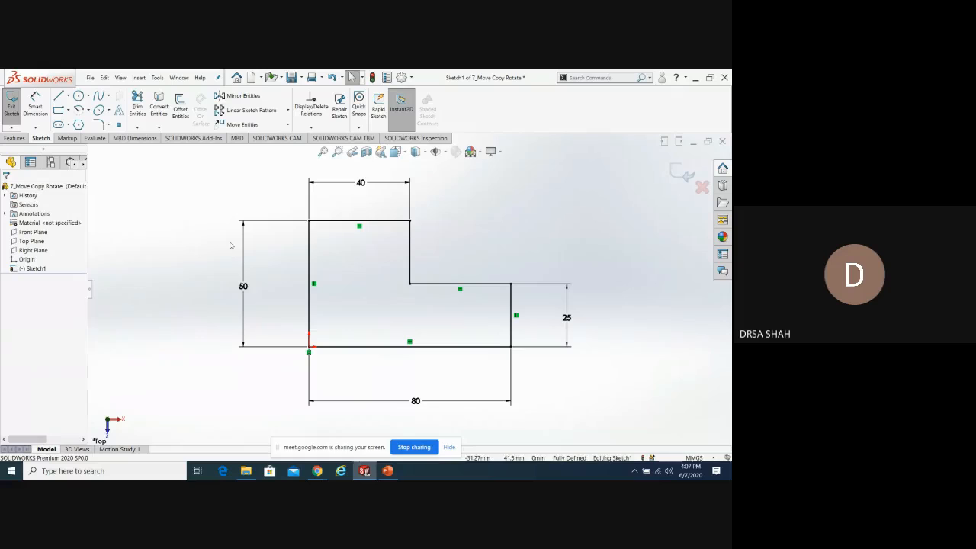
Set up Scale Entities on all six profile lines about the lower-left corner at the origin with a factor of 2
{"action": "left_click", "coordinate": [288, 124]}
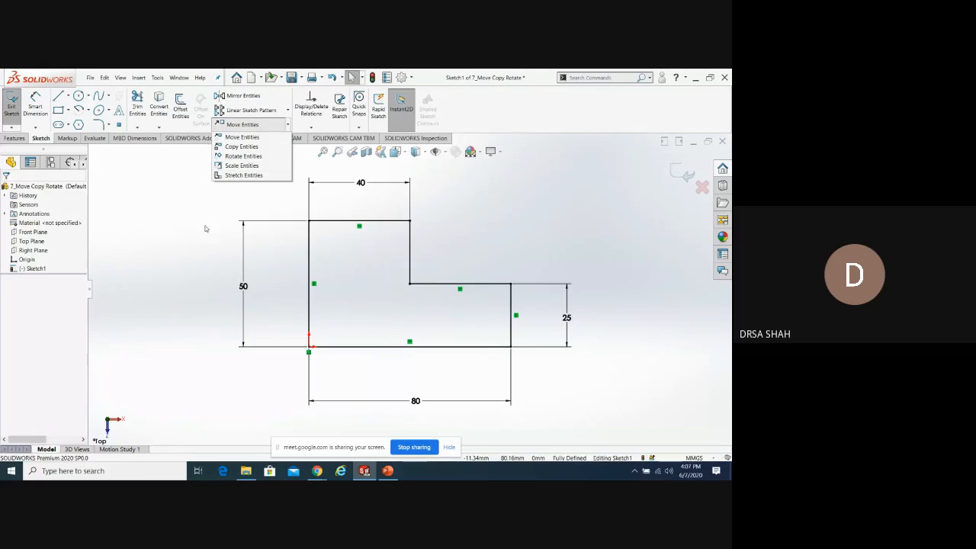
{"action": "left_click", "coordinate": [191, 263]}
{"action": "left_click_drag", "start_coordinate": [263, 184], "coordinate": [568, 418]}
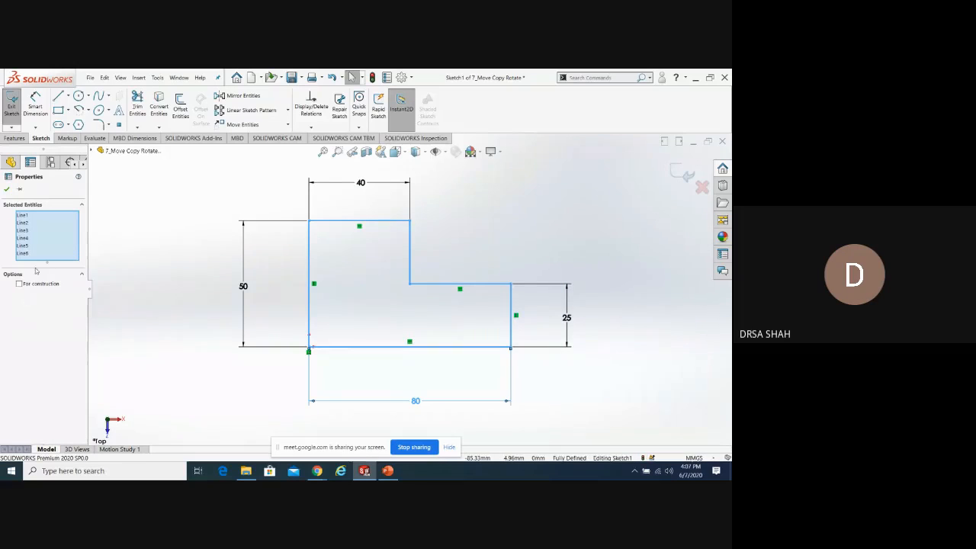
{"action": "left_click", "coordinate": [289, 124]}
{"action": "left_click", "coordinate": [241, 166]}
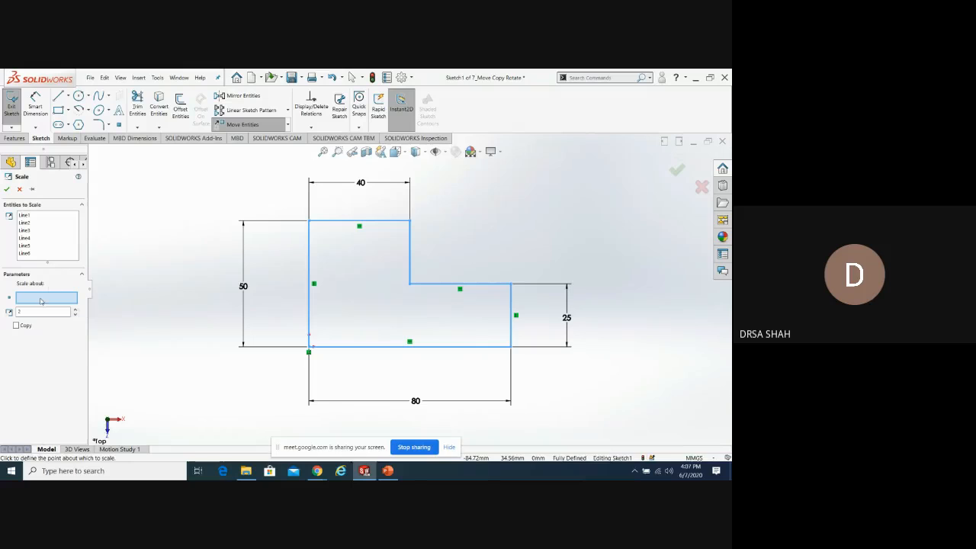
{"action": "left_click", "coordinate": [308, 348]}
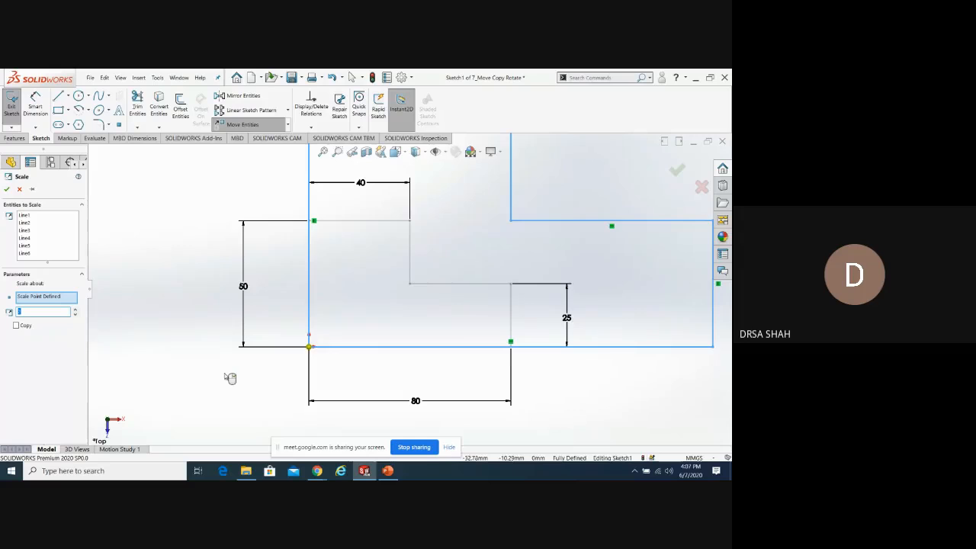
{"action": "scroll", "coordinate": [229, 377], "scroll_direction": "up", "scroll_amount": 3}
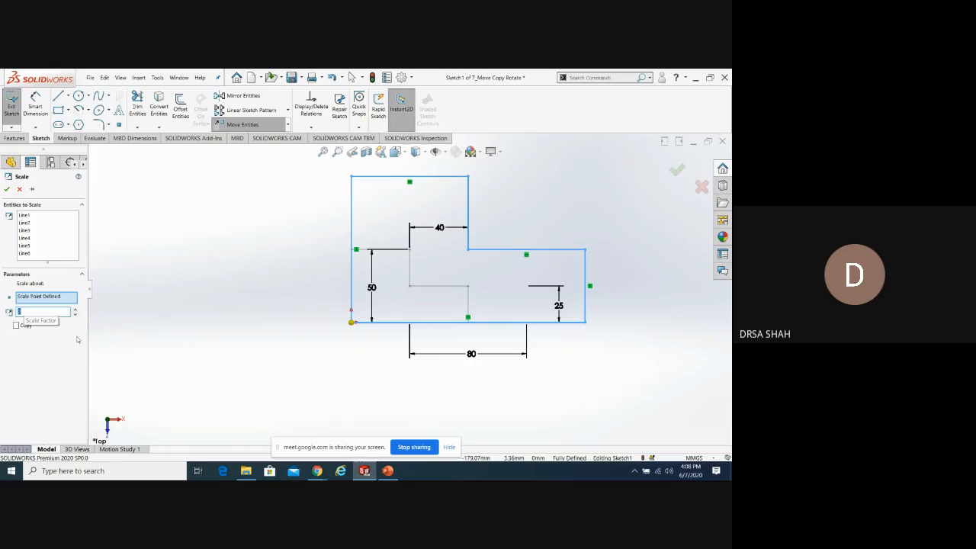
Raise the scale factor to 2.5 for the profile lines
{"action": "left_click", "coordinate": [75, 310]}
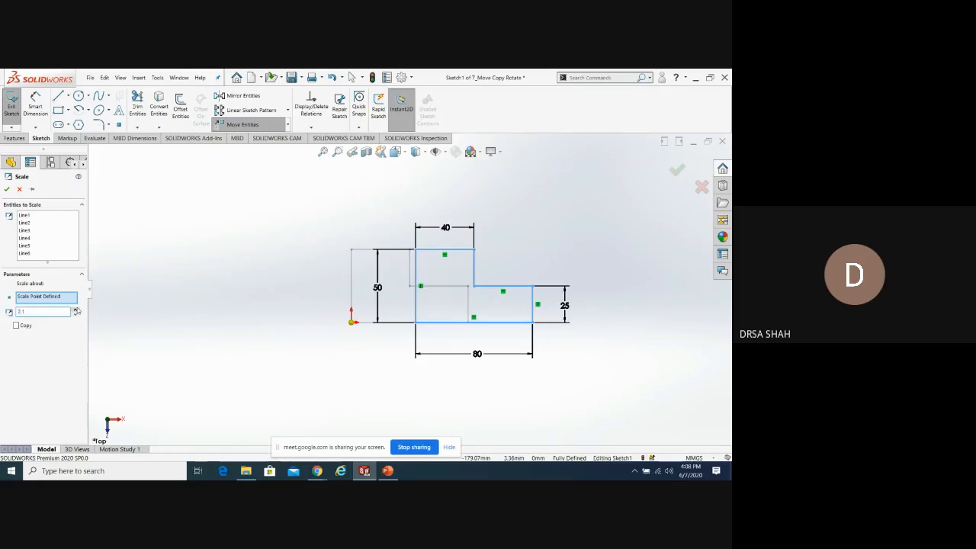
{"action": "left_click", "coordinate": [76, 310]}
{"action": "left_click", "coordinate": [75, 309]}
{"action": "left_click", "coordinate": [76, 310]}
{"action": "left_click", "coordinate": [76, 310]}
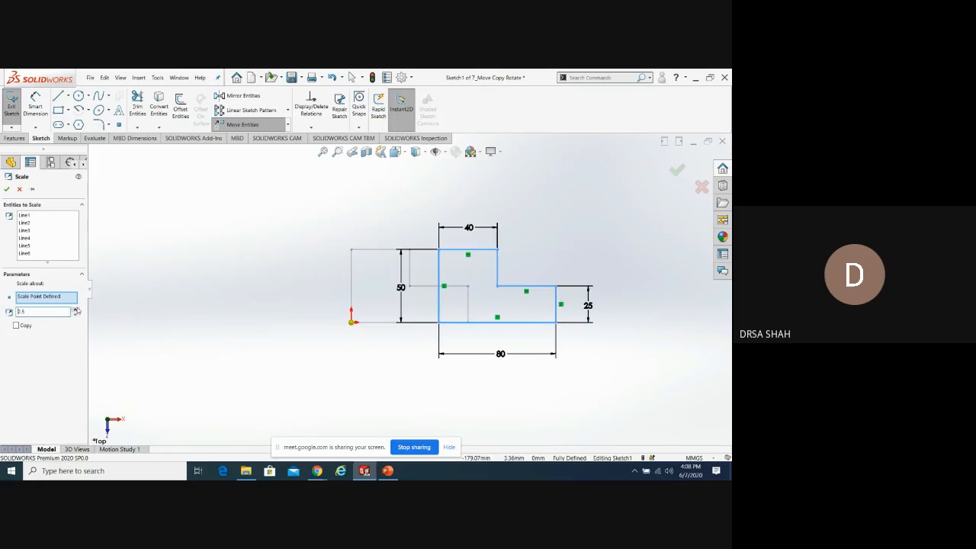
Turn on the copy option for the scaling and set the scale factor to 1.5
{"action": "left_click", "coordinate": [16, 326]}
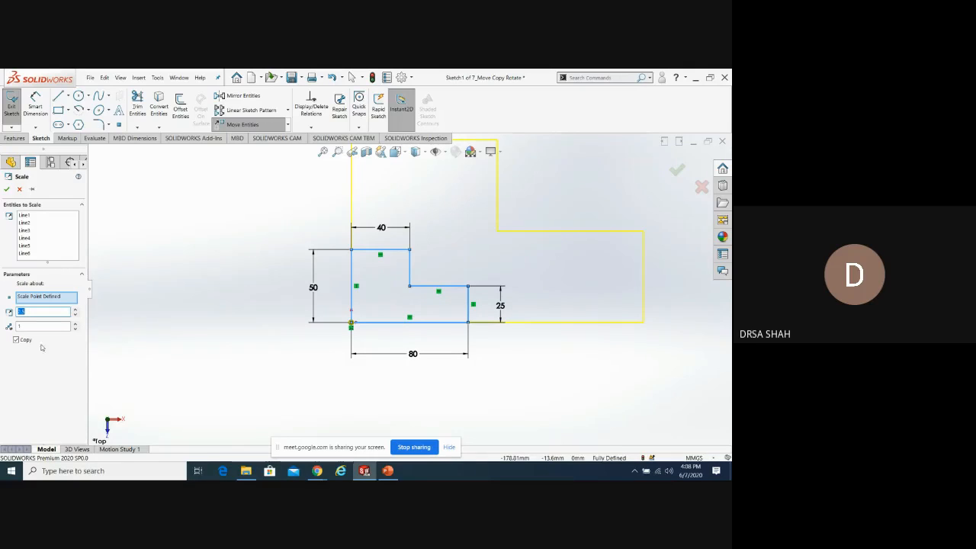
{"action": "scroll", "coordinate": [257, 365], "scroll_direction": "up", "scroll_amount": 4}
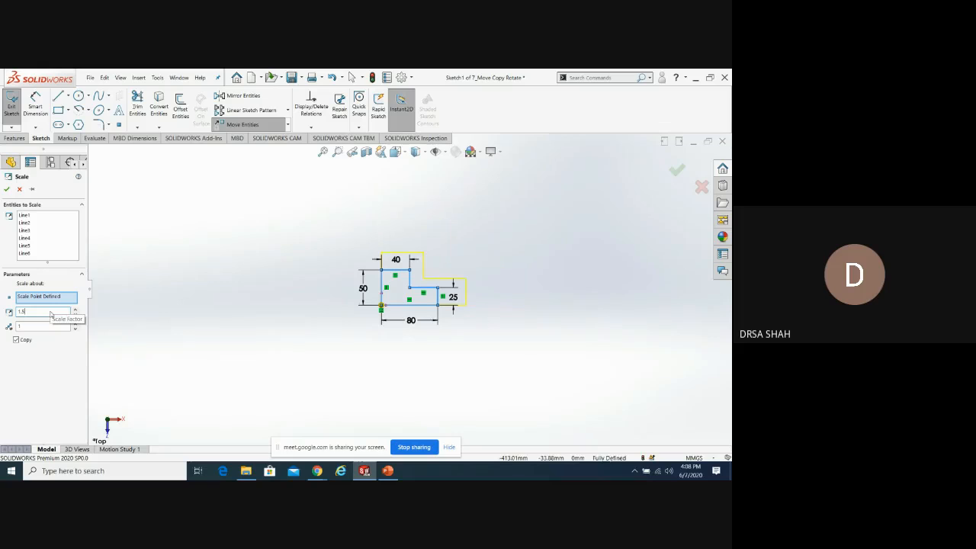
{"action": "scroll", "coordinate": [442, 281], "scroll_direction": "down", "scroll_amount": 2}
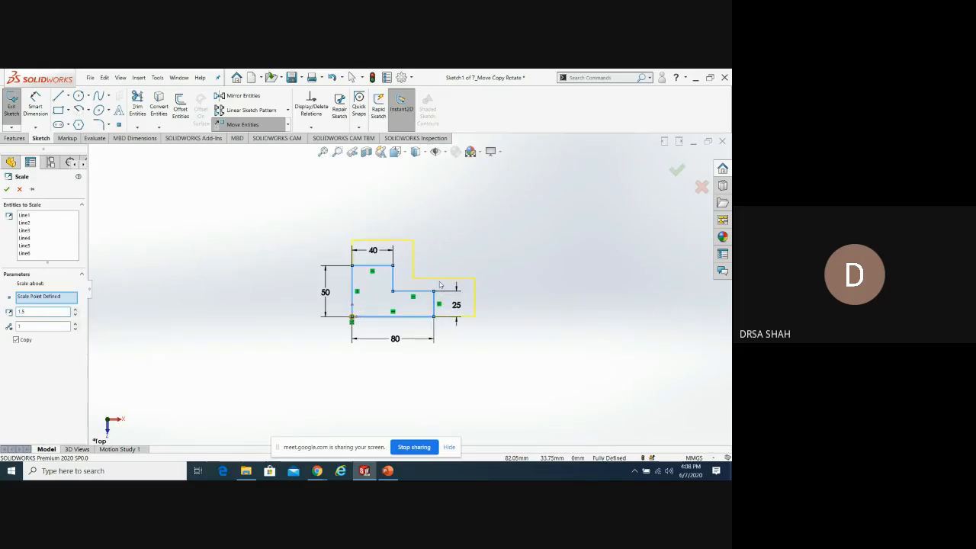
{"action": "left_click", "coordinate": [16, 339]}
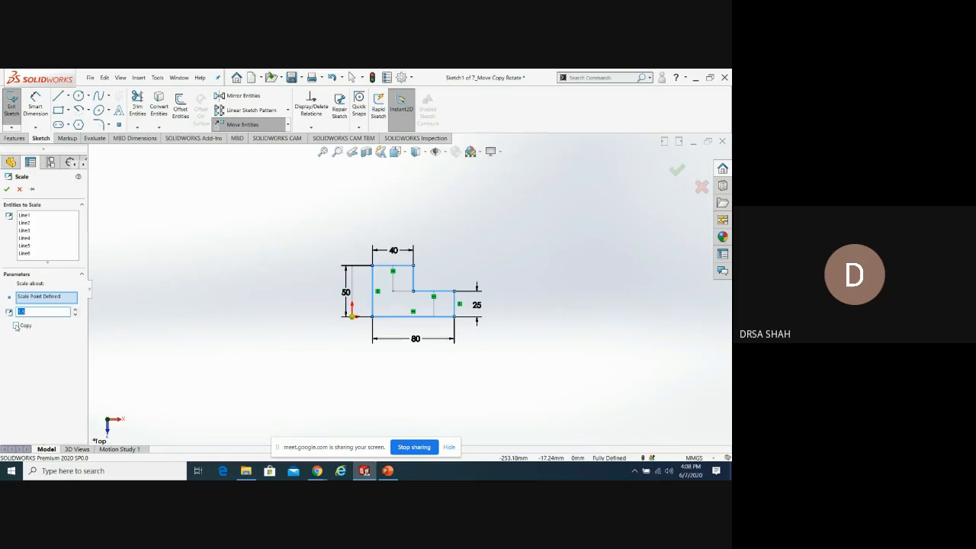
{"action": "left_click", "coordinate": [16, 326]}
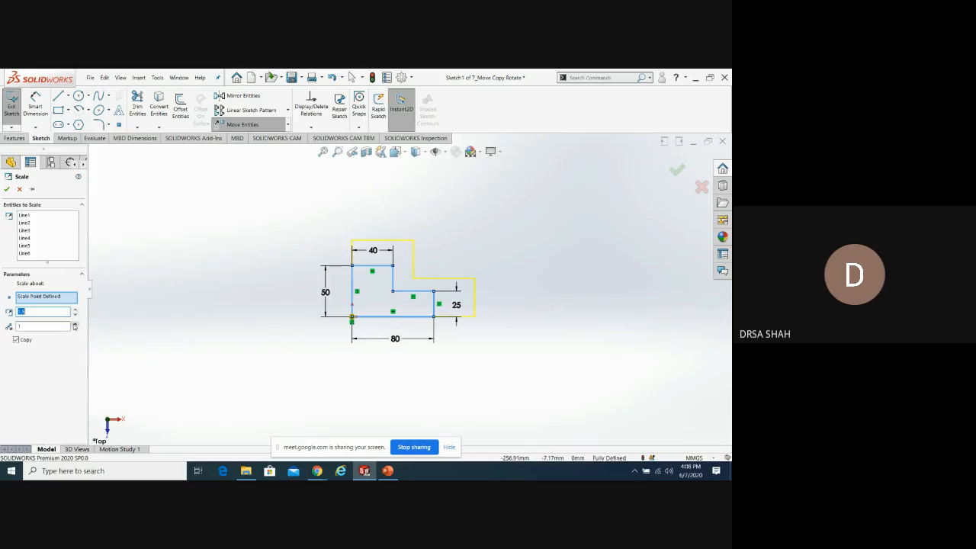
Set the number of scaled copies to 5 and apply the scaling
{"action": "left_click", "coordinate": [75, 324]}
{"action": "left_click", "coordinate": [74, 324]}
{"action": "left_click", "coordinate": [74, 324]}
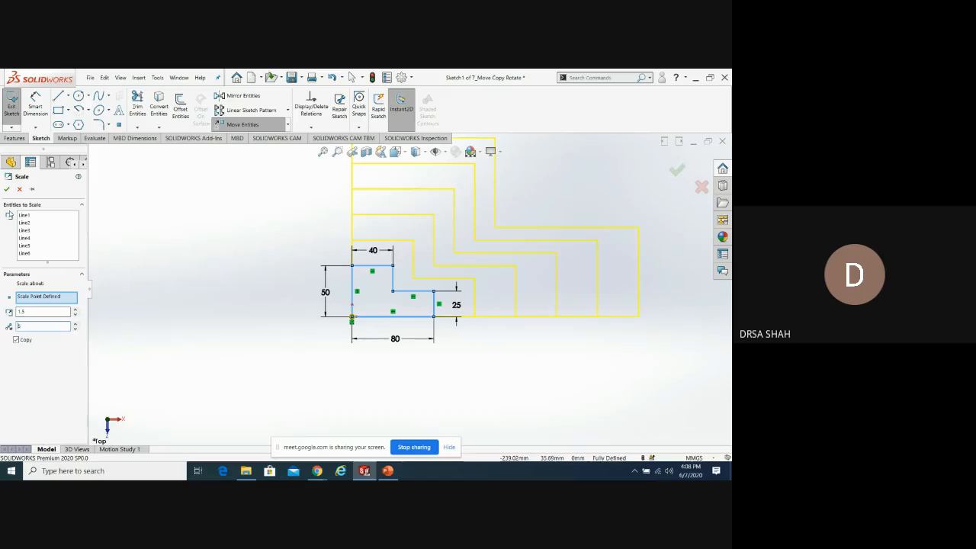
{"action": "left_click", "coordinate": [7, 188]}
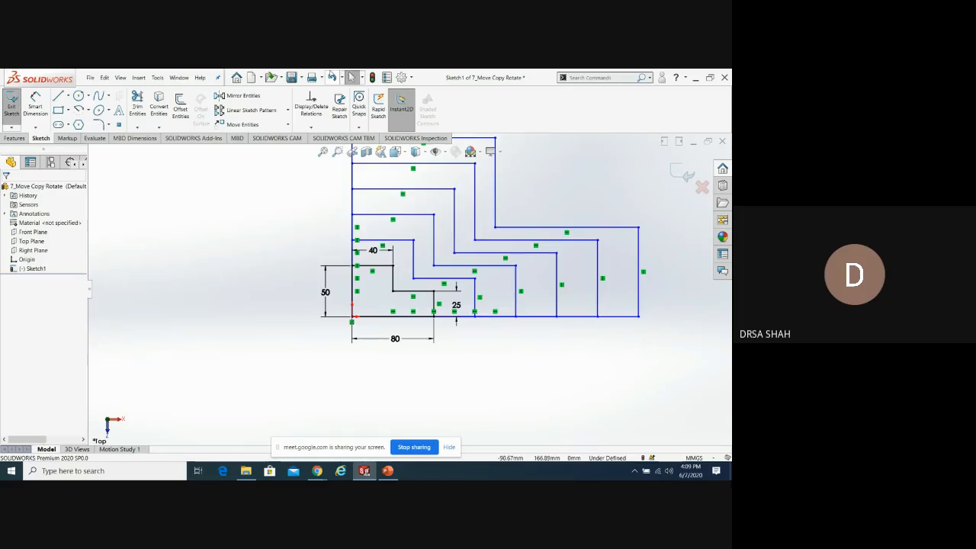
Undo the scaled copies and clear the selection of the profile lines
{"action": "left_click", "coordinate": [332, 77]}
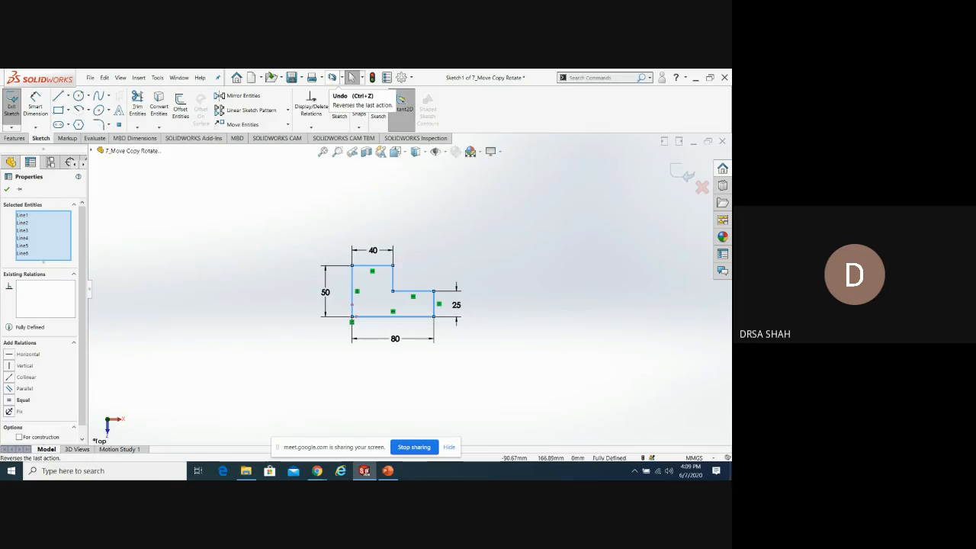
{"action": "scroll", "coordinate": [408, 233], "scroll_direction": "down", "scroll_amount": 1}
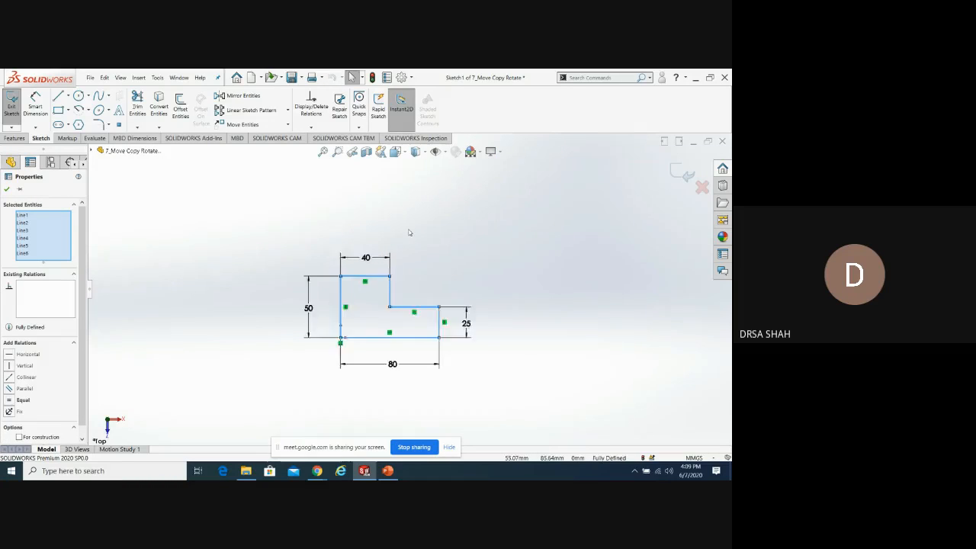
{"action": "scroll", "coordinate": [409, 232], "scroll_direction": "down", "scroll_amount": 1}
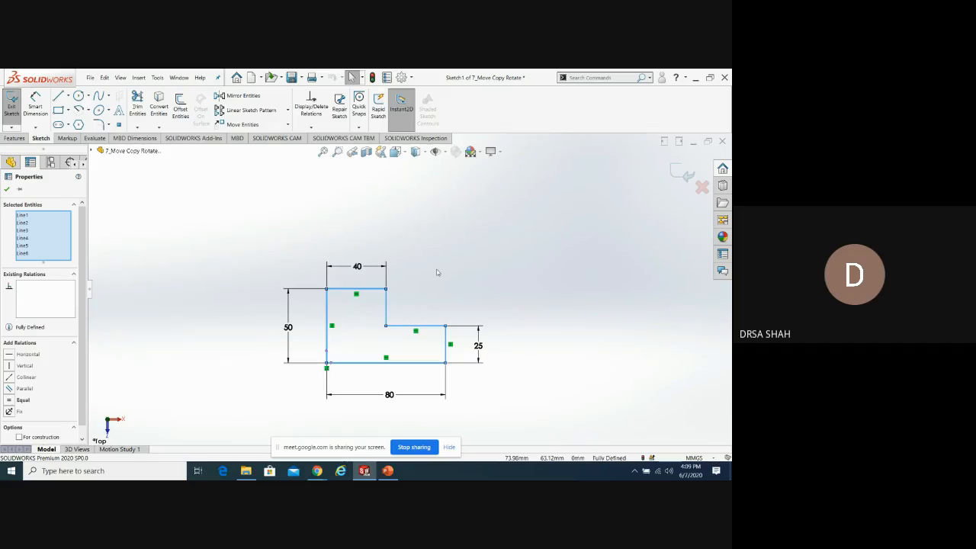
{"action": "key", "text": "f"}
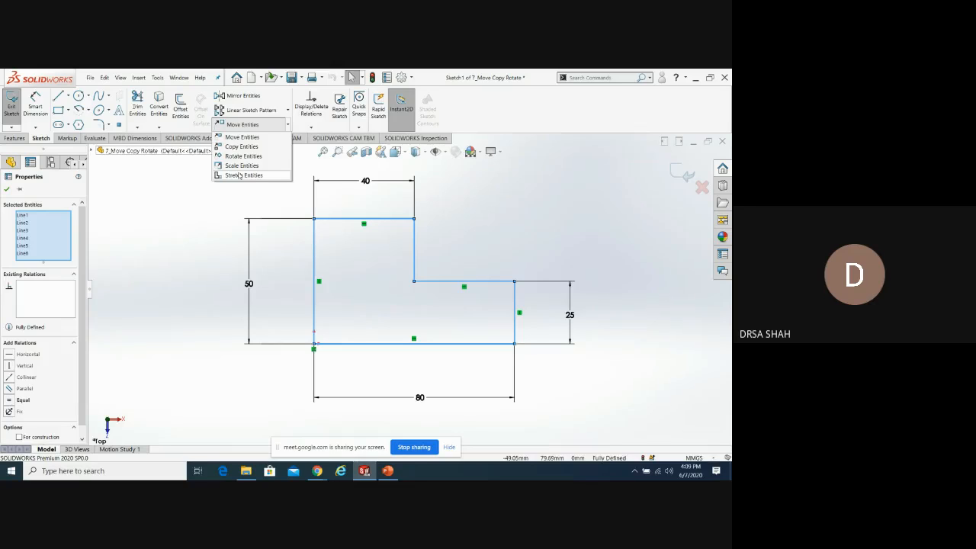
{"action": "left_click", "coordinate": [183, 232]}
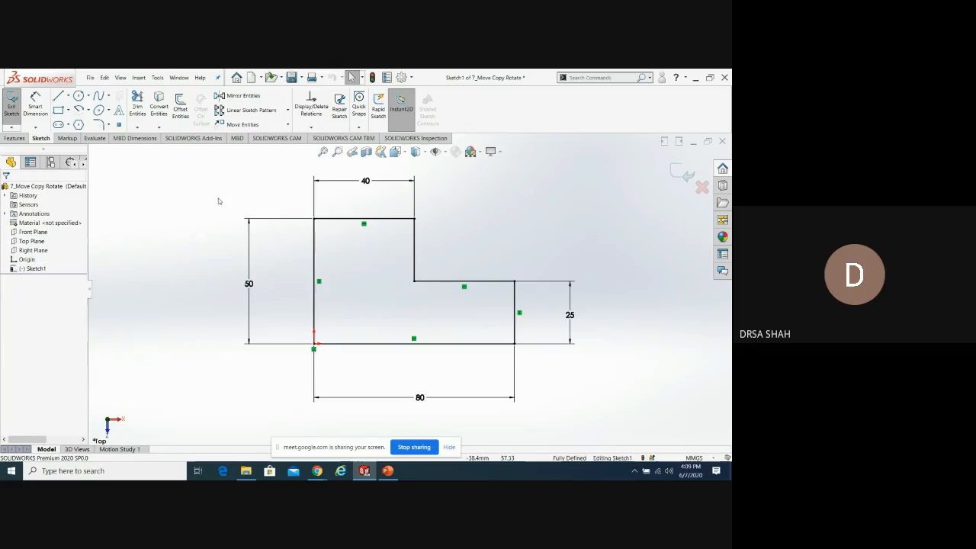
Try to stretch only the profile's right vertical line from its lower endpoint, and cancel the stretch
{"action": "left_click", "coordinate": [288, 123]}
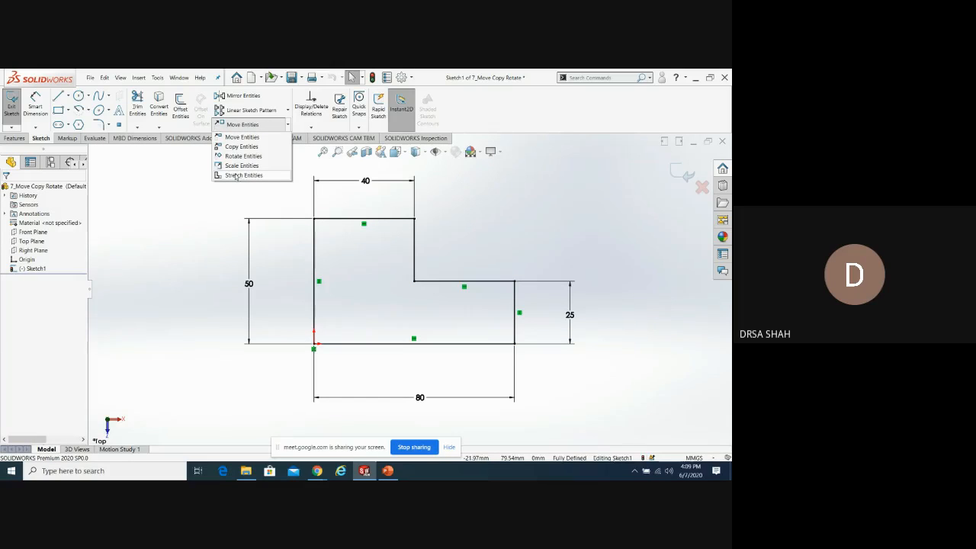
{"action": "left_click", "coordinate": [236, 175]}
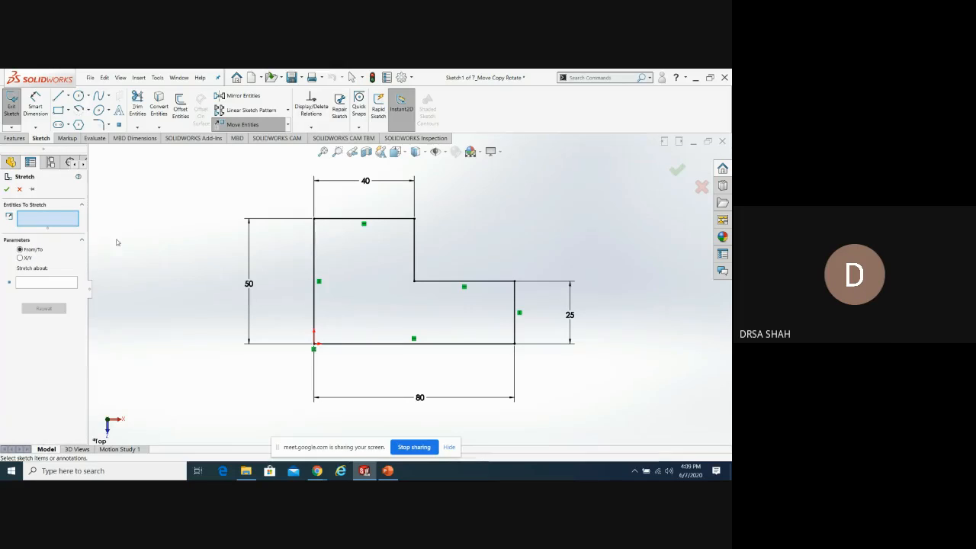
{"action": "left_click", "coordinate": [517, 308]}
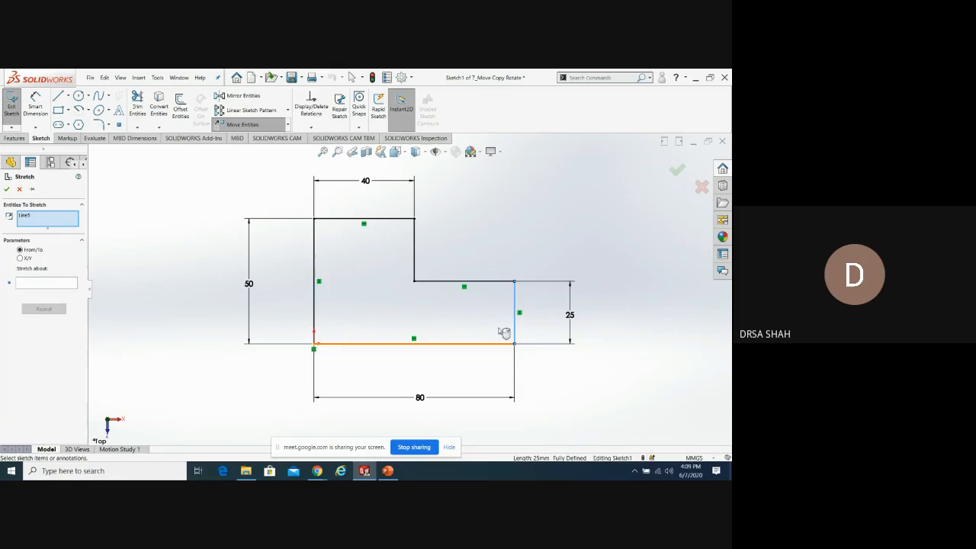
{"action": "left_click", "coordinate": [24, 282]}
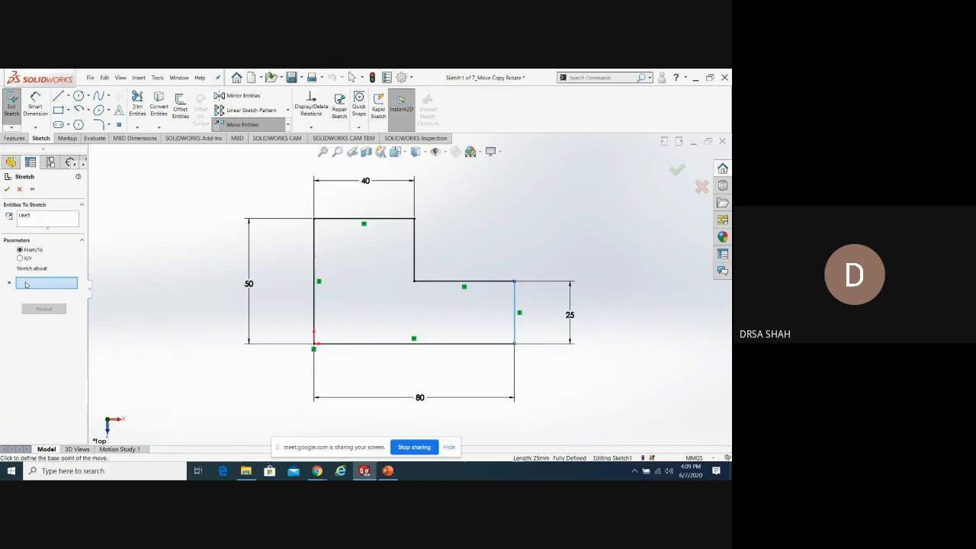
{"action": "left_click", "coordinate": [514, 344]}
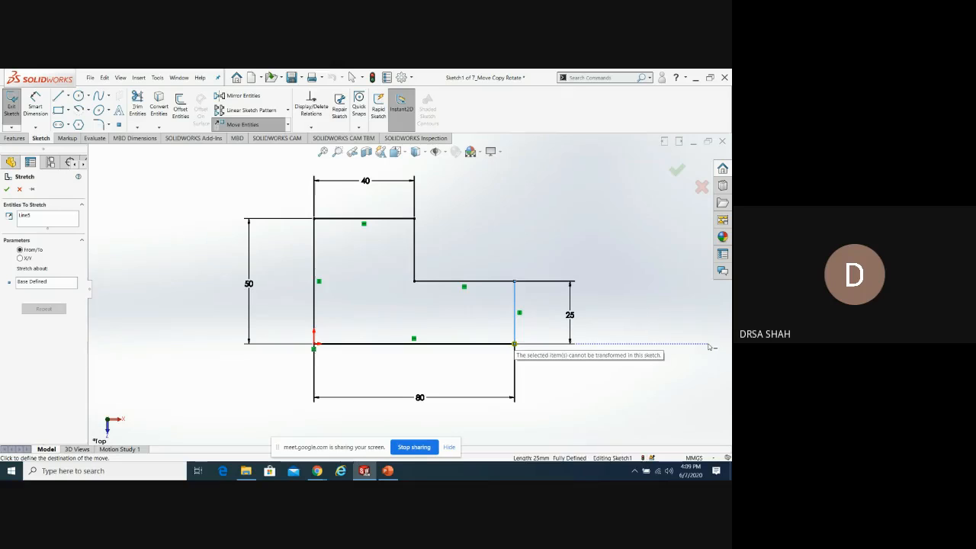
{"action": "key", "text": "Escape"}
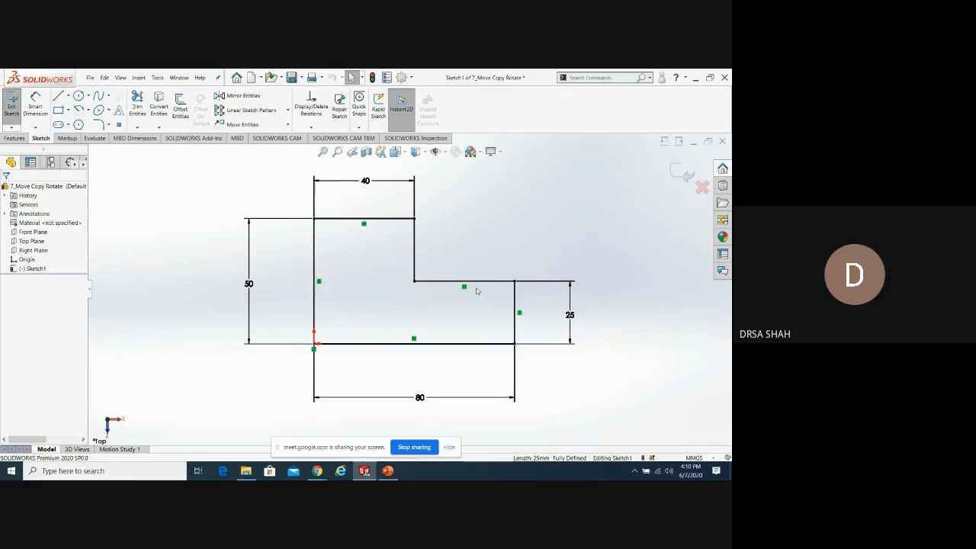
Start Stretch Entities with the right vertical line, the step's horizontal line, the bottom line, and the upper-right corner points of both legs
{"action": "left_click", "coordinate": [456, 343]}
{"action": "left_click", "coordinate": [288, 124]}
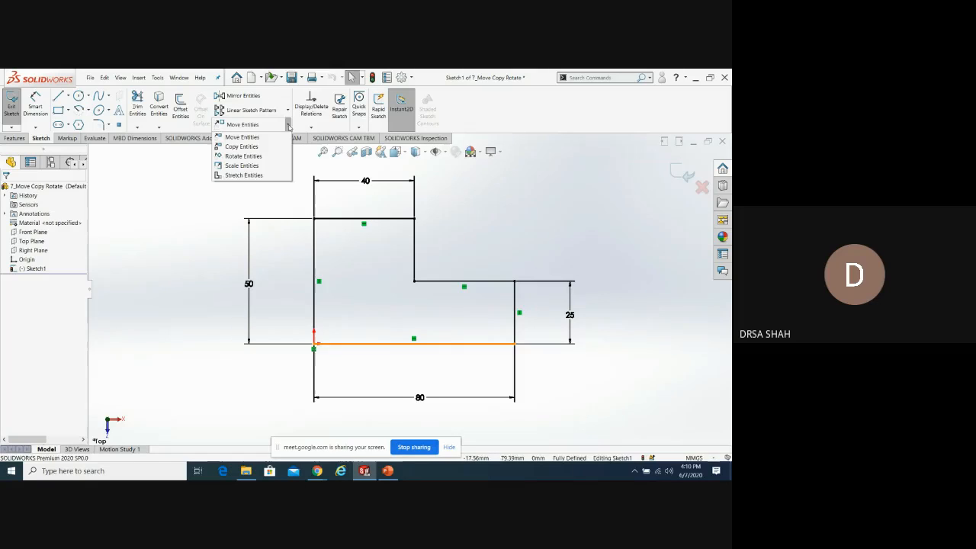
{"action": "left_click", "coordinate": [236, 176]}
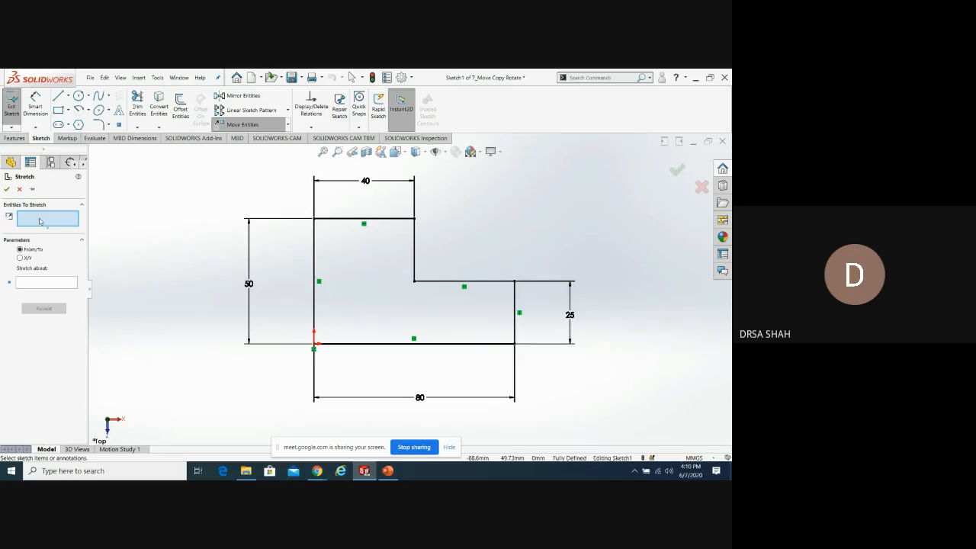
{"action": "left_click", "coordinate": [515, 299]}
{"action": "left_click", "coordinate": [501, 282]}
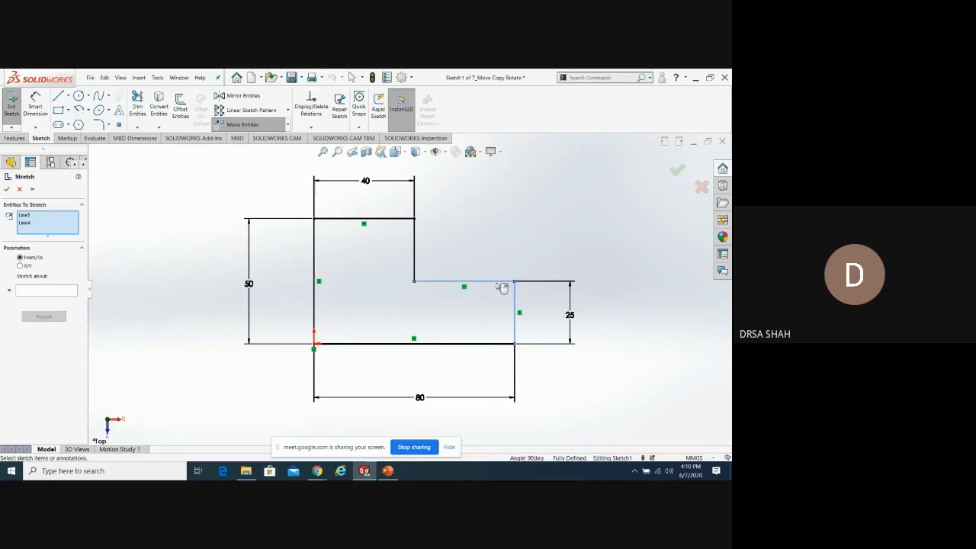
{"action": "left_click", "coordinate": [490, 345]}
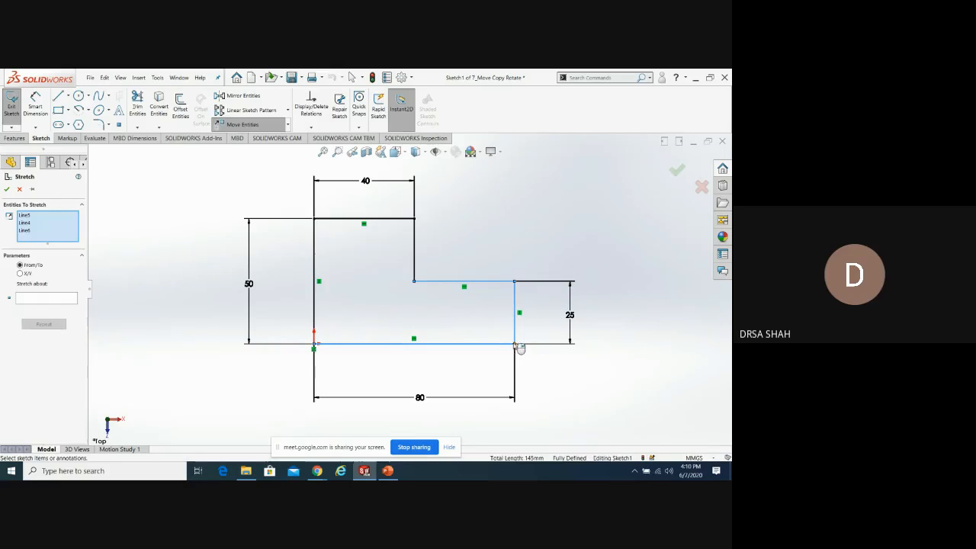
{"action": "left_click", "coordinate": [419, 220]}
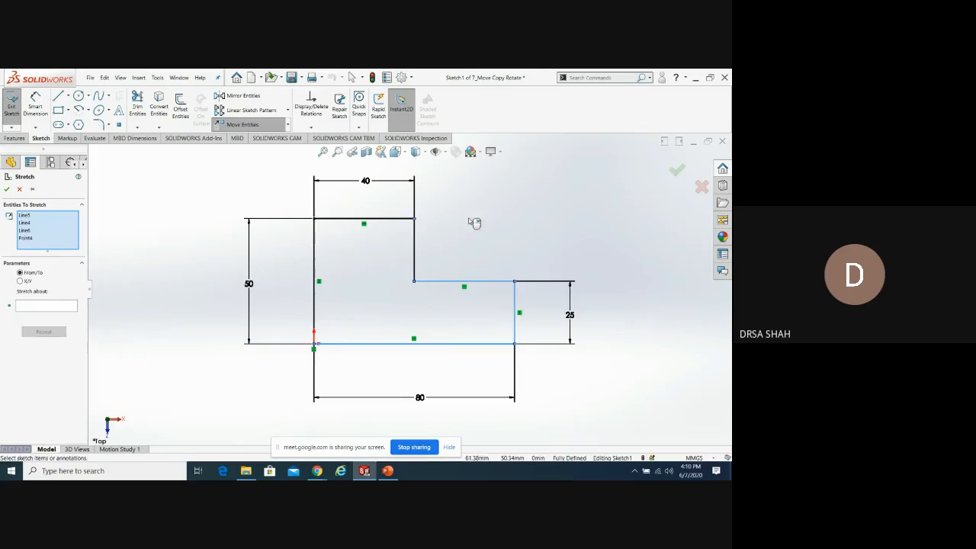
{"action": "left_click", "coordinate": [516, 283]}
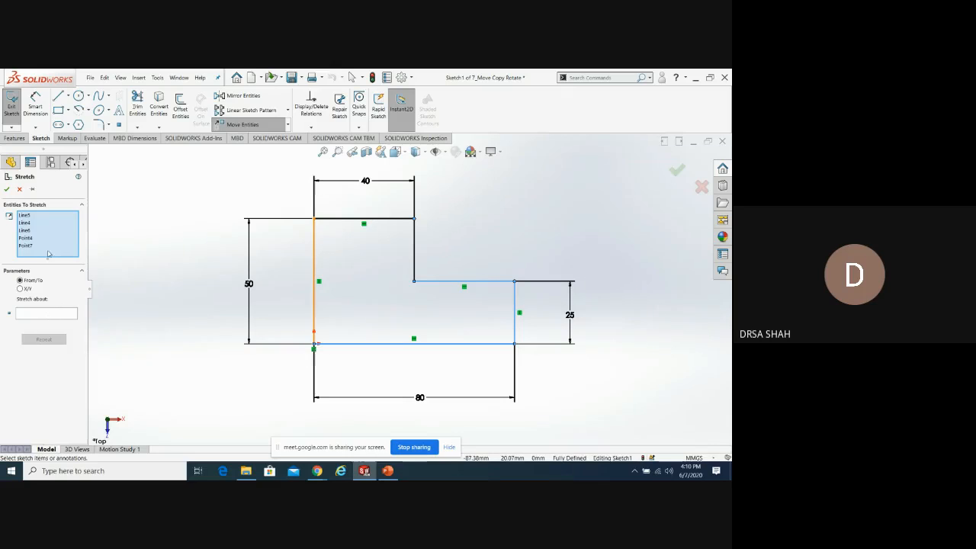
Remove both corner points from the entities to stretch, keeping only the three lines of the lower leg
{"action": "left_click", "coordinate": [26, 239]}
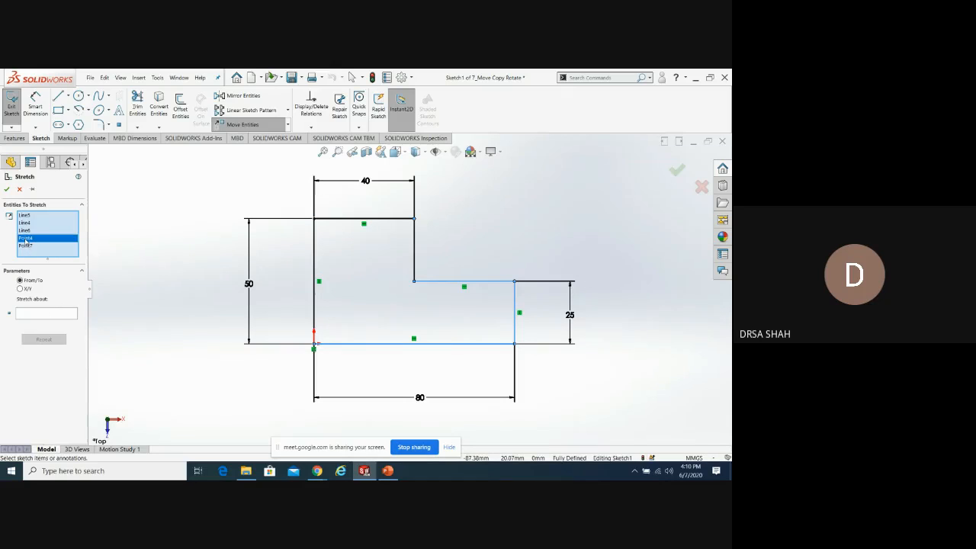
{"action": "right_click", "coordinate": [26, 241]}
{"action": "left_click", "coordinate": [44, 253]}
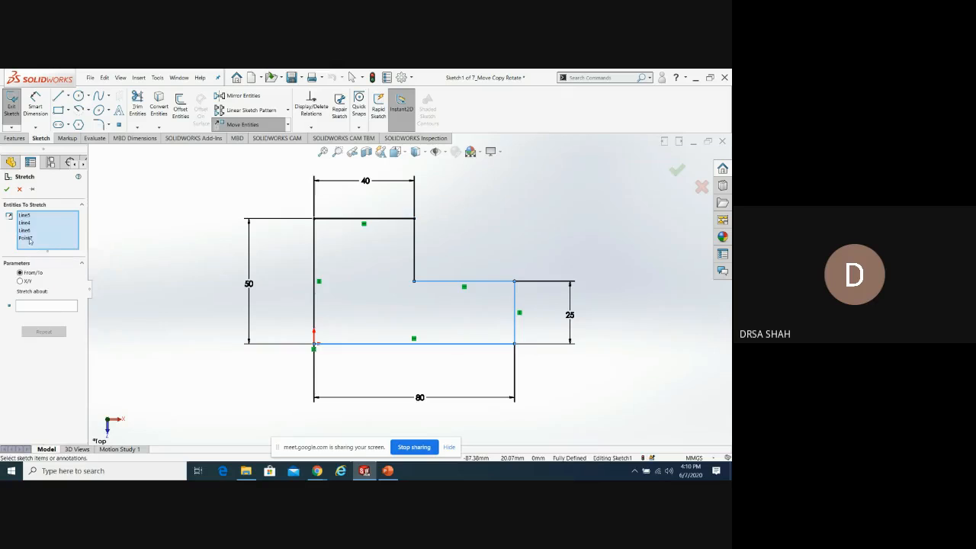
{"action": "left_click", "coordinate": [27, 239]}
{"action": "right_click", "coordinate": [29, 240]}
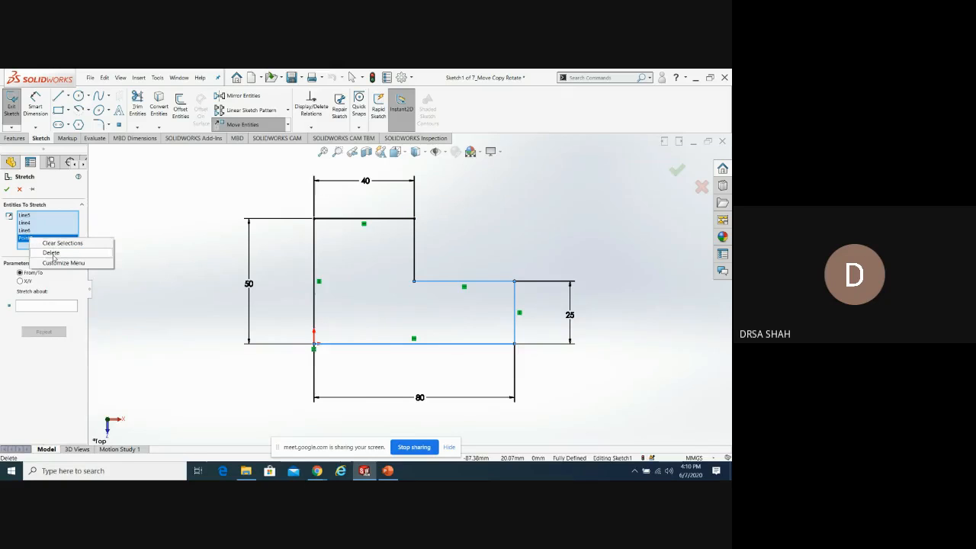
{"action": "left_click", "coordinate": [51, 253]}
Stretch the lower leg horizontally about 44 mm outward from the upper leg's right corner, then undo it and clear the selection
{"action": "left_click", "coordinate": [40, 305]}
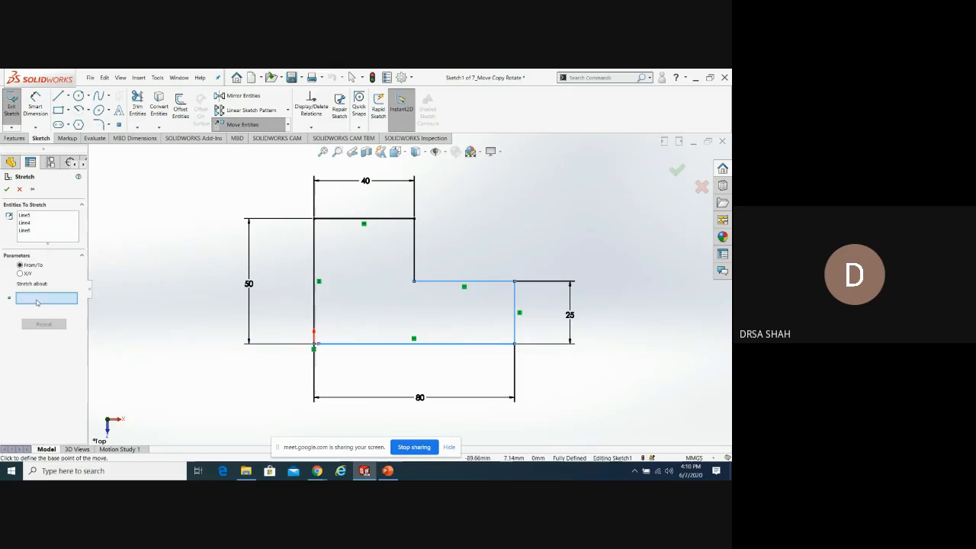
{"action": "left_click", "coordinate": [416, 220]}
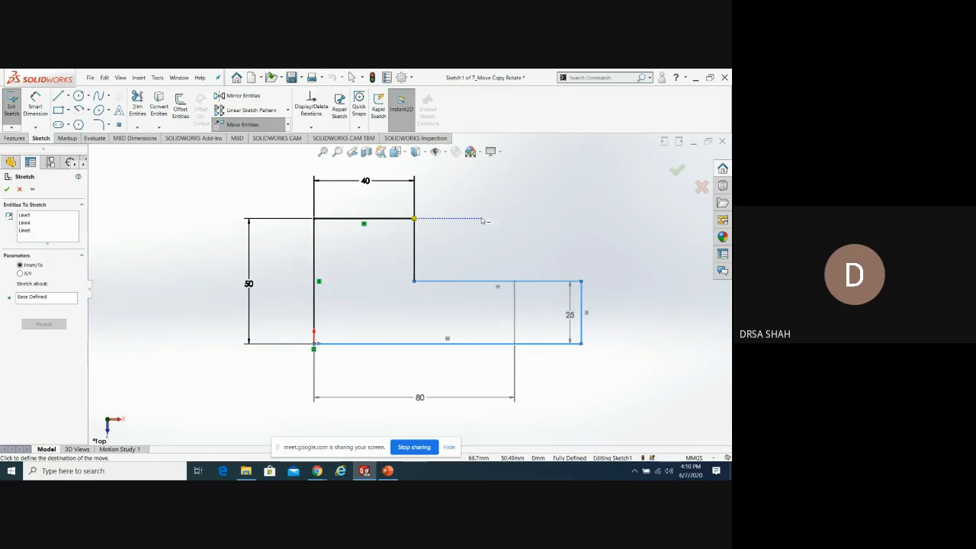
{"action": "left_click", "coordinate": [524, 221]}
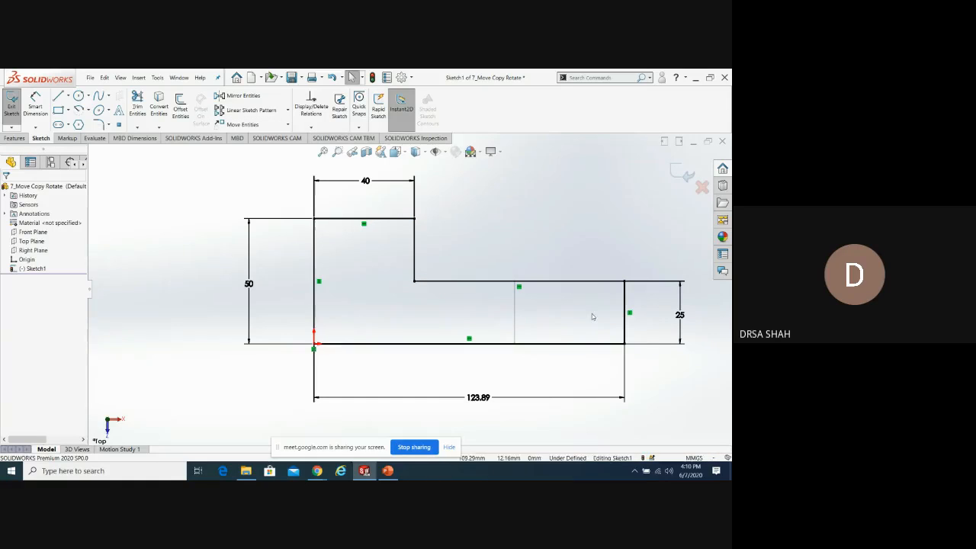
{"action": "left_click", "coordinate": [333, 79]}
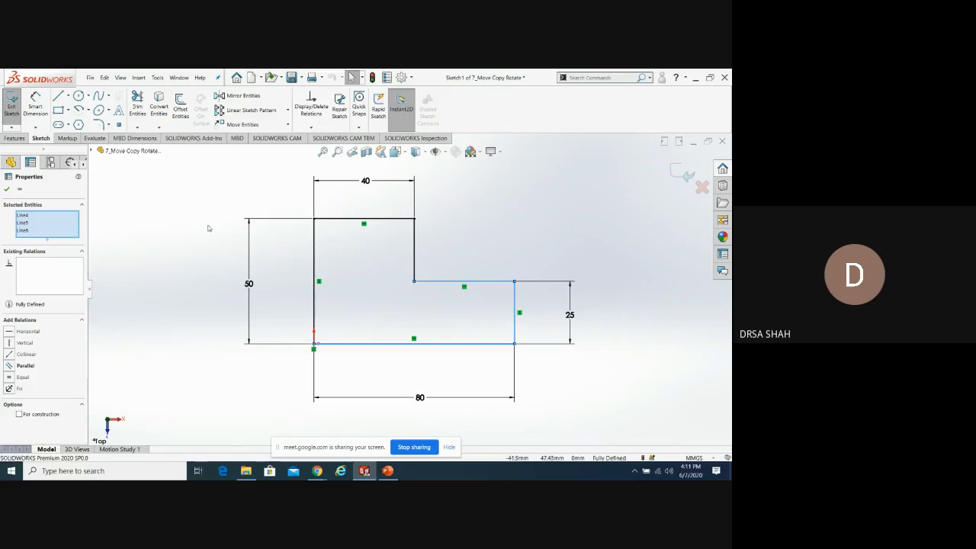
{"action": "left_click", "coordinate": [199, 260]}
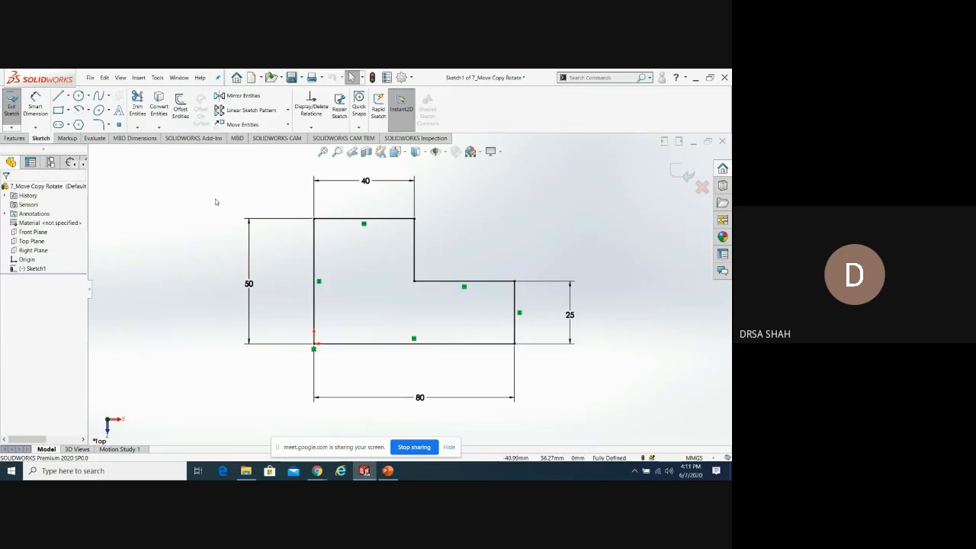
Start Stretch Entities and select the lower leg's three lines with a crossing window around its right end
{"action": "left_click", "coordinate": [288, 125]}
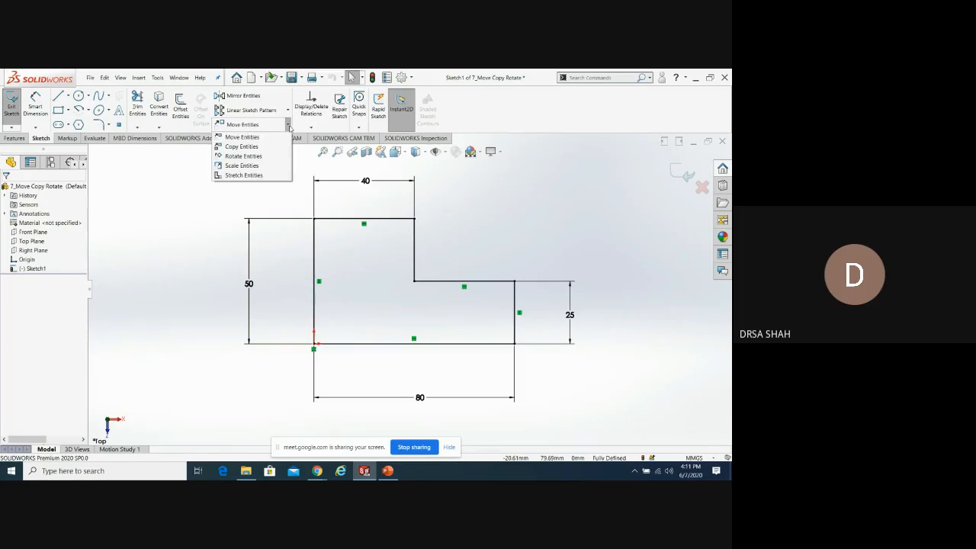
{"action": "left_click", "coordinate": [241, 175]}
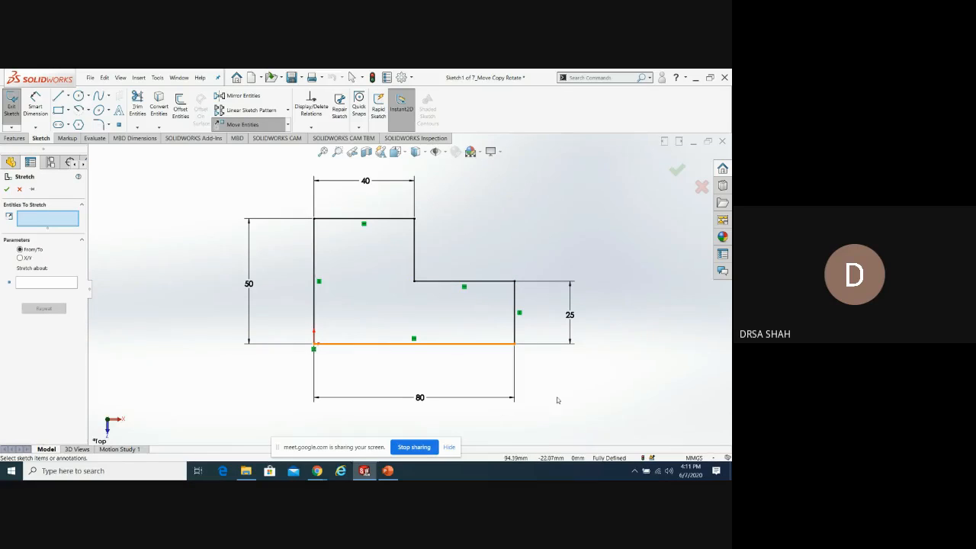
{"action": "left_click_drag", "start_coordinate": [568, 243], "coordinate": [464, 381]}
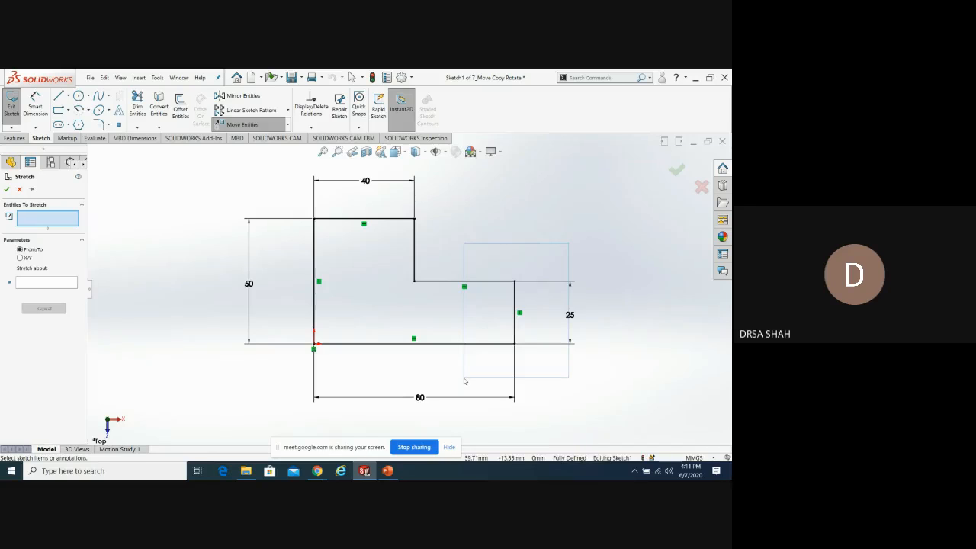
{"action": "left_click_drag", "start_coordinate": [464, 381], "coordinate": [465, 380]}
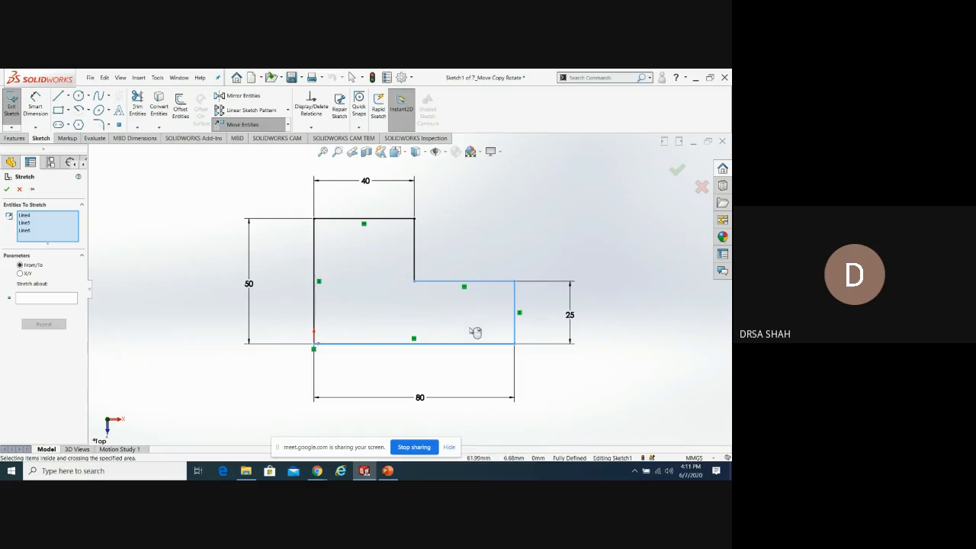
Stretch the lower leg from its lower-right corner to an overall length of about 143 mm, and undo the stretch
{"action": "left_click", "coordinate": [43, 299]}
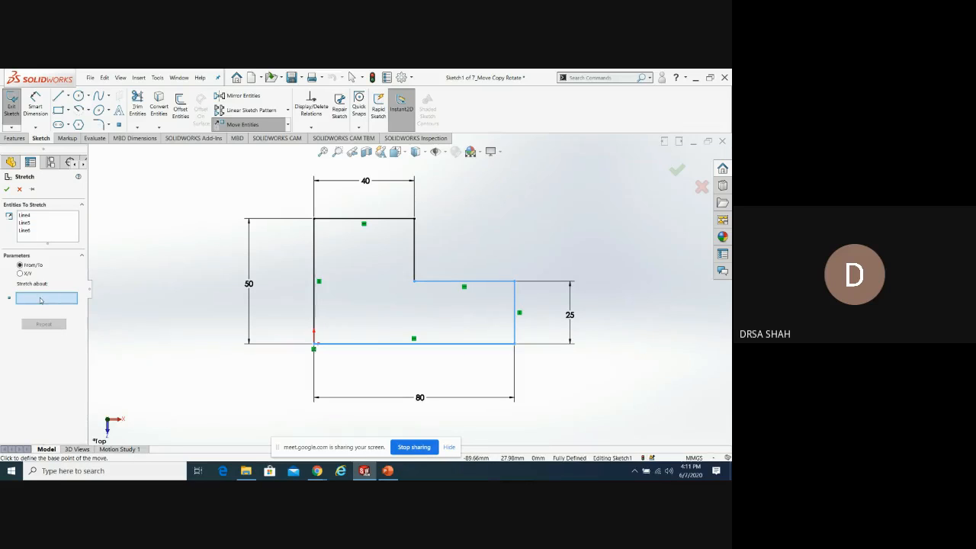
{"action": "left_click", "coordinate": [518, 346]}
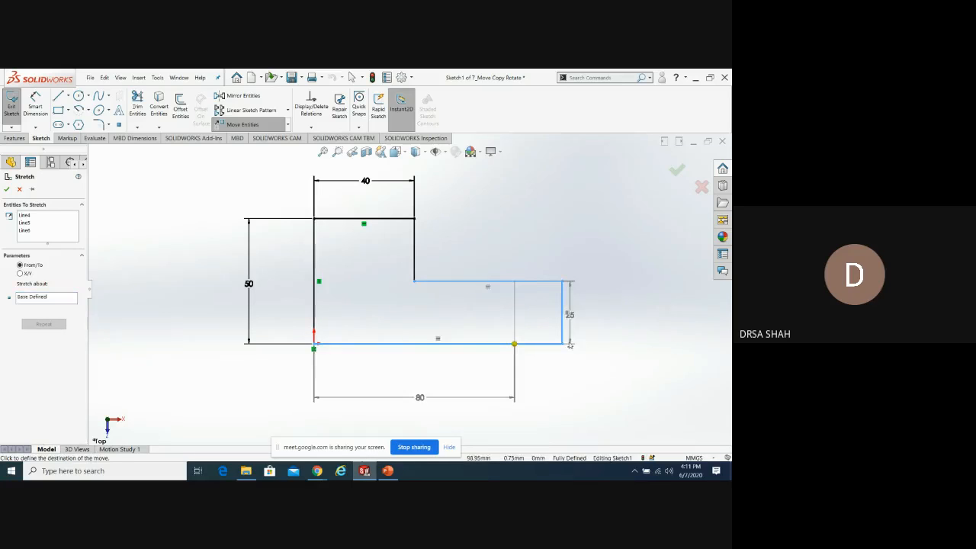
{"action": "left_click", "coordinate": [672, 345]}
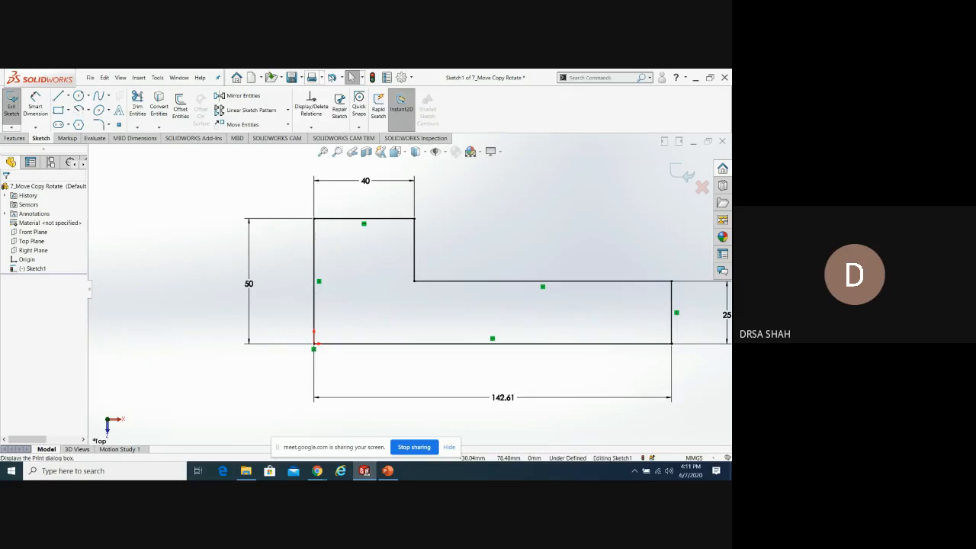
{"action": "left_click", "coordinate": [332, 77]}
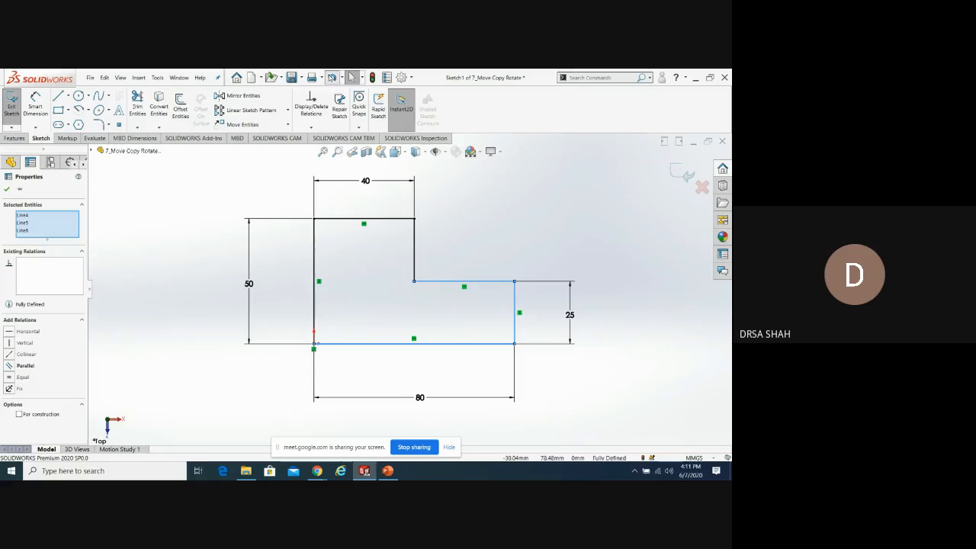
Close the part without saving and switch to the sketching topics slide in PowerPoint
{"action": "left_click", "coordinate": [722, 141]}
{"action": "left_click", "coordinate": [331, 276]}
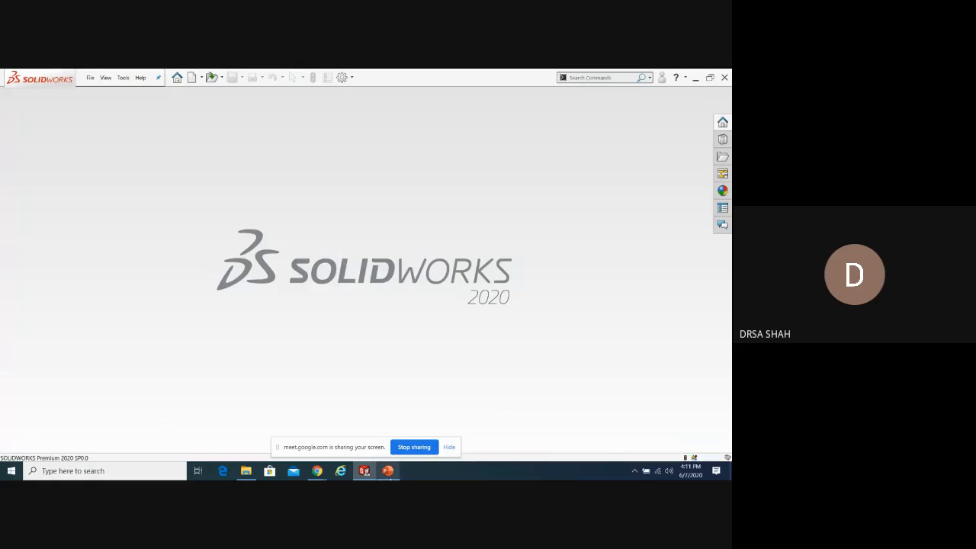
{"action": "left_click", "coordinate": [388, 470]}
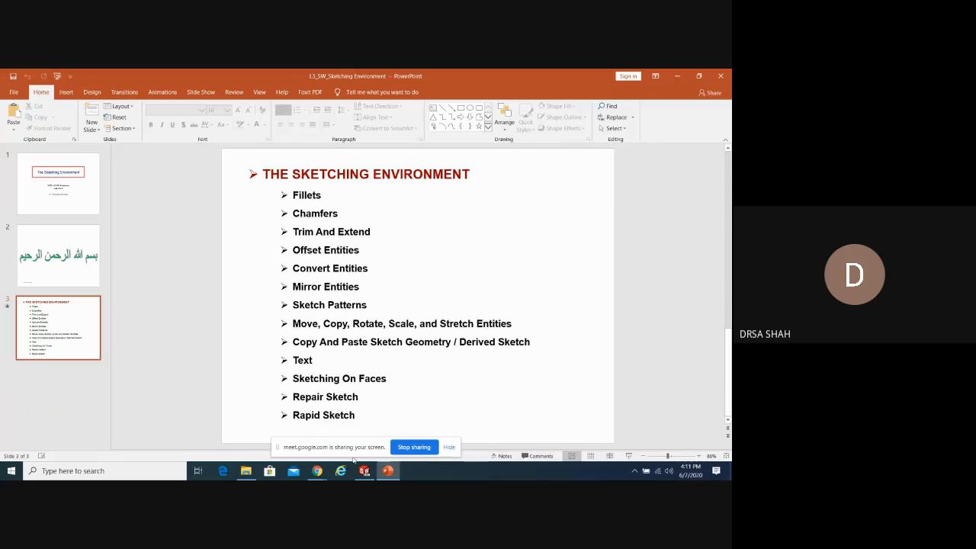
Switch to File Explorer and open the part 8_Copy Paste from the L2 folder
{"action": "mouse_move", "coordinate": [245, 472]}
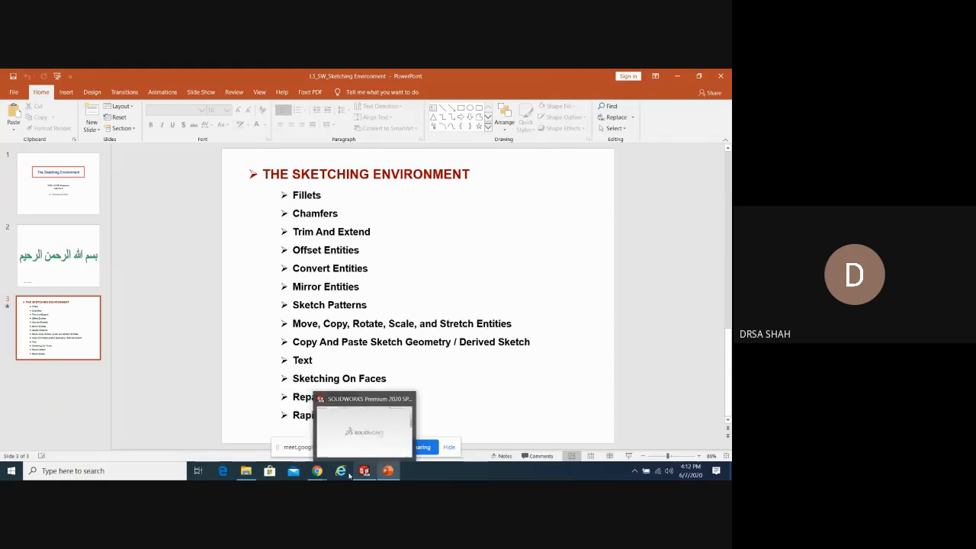
{"action": "left_click", "coordinate": [254, 471]}
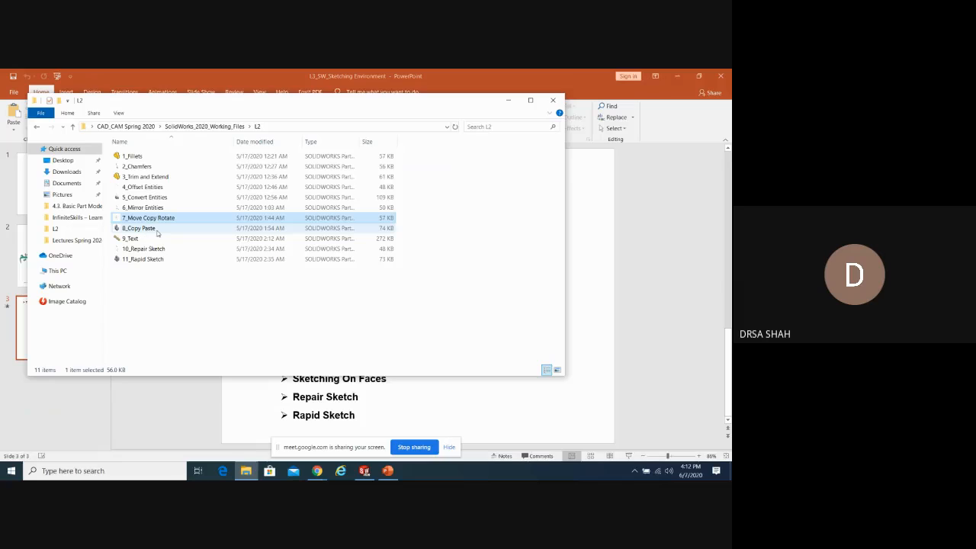
{"action": "double_click", "coordinate": [157, 231]}
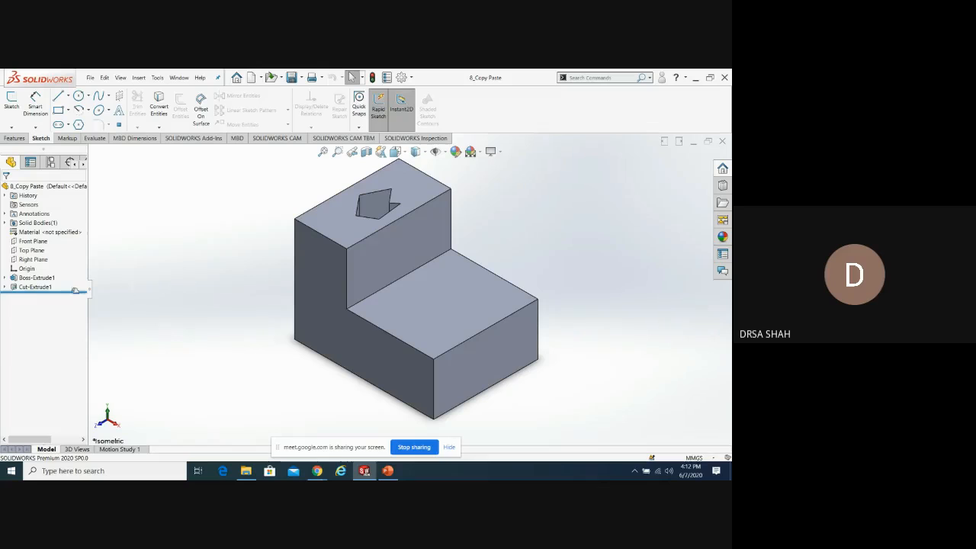
Expand Cut-Extrude1 and copy its Sketch2 to the clipboard
{"action": "left_click", "coordinate": [6, 286]}
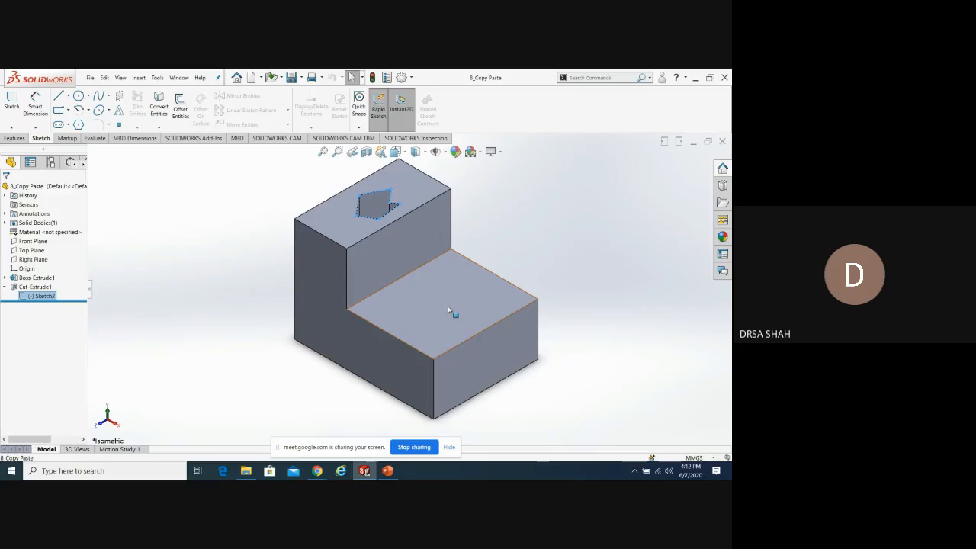
{"action": "left_click", "coordinate": [106, 79]}
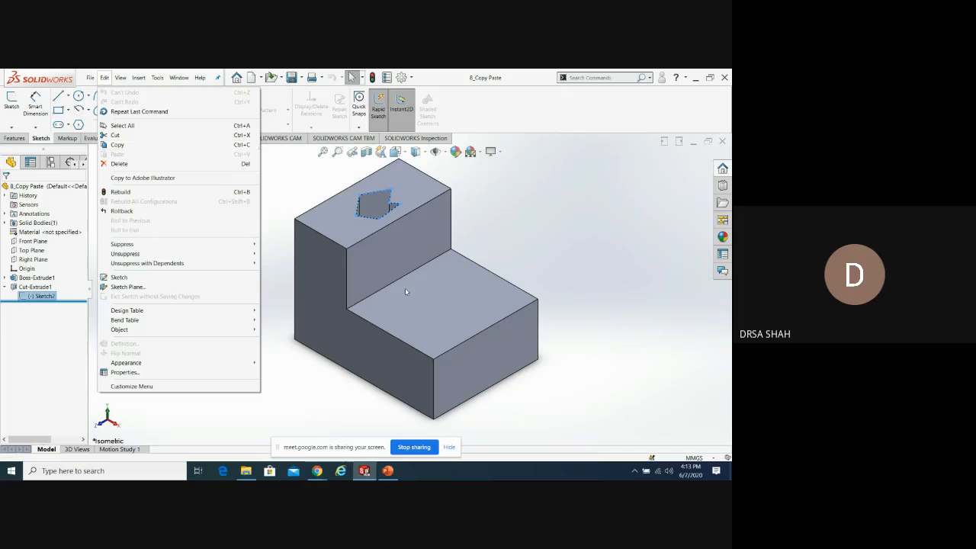
{"action": "left_click", "coordinate": [288, 376]}
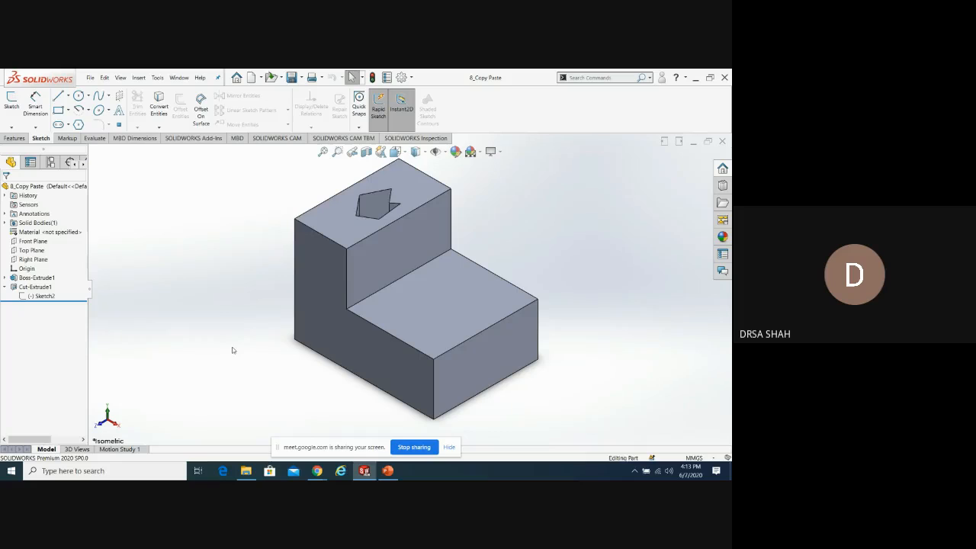
{"action": "left_click", "coordinate": [41, 296]}
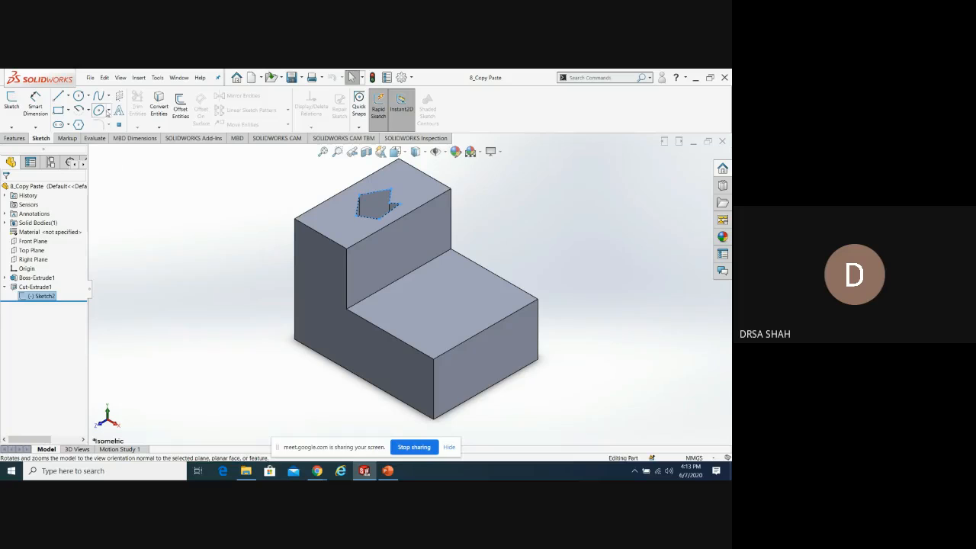
{"action": "left_click", "coordinate": [104, 79]}
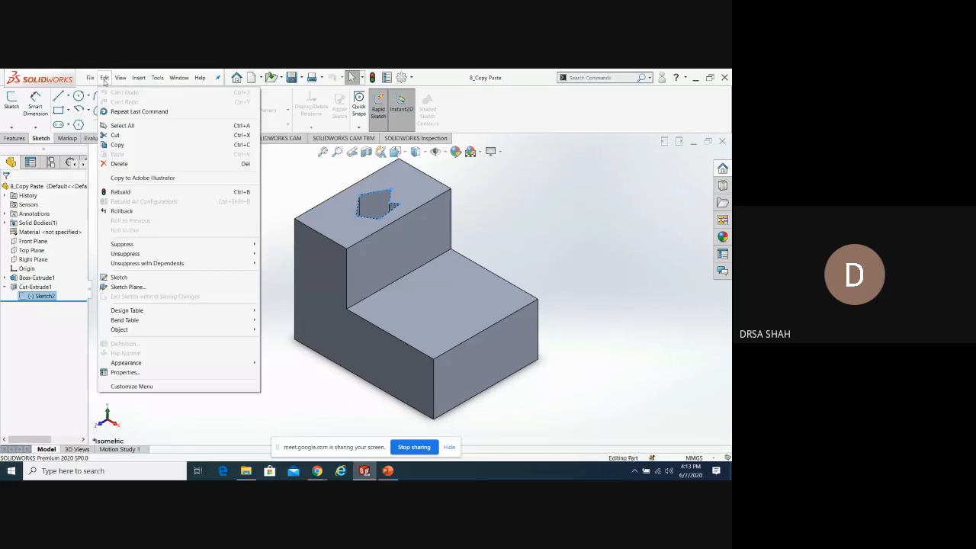
{"action": "left_click", "coordinate": [122, 145]}
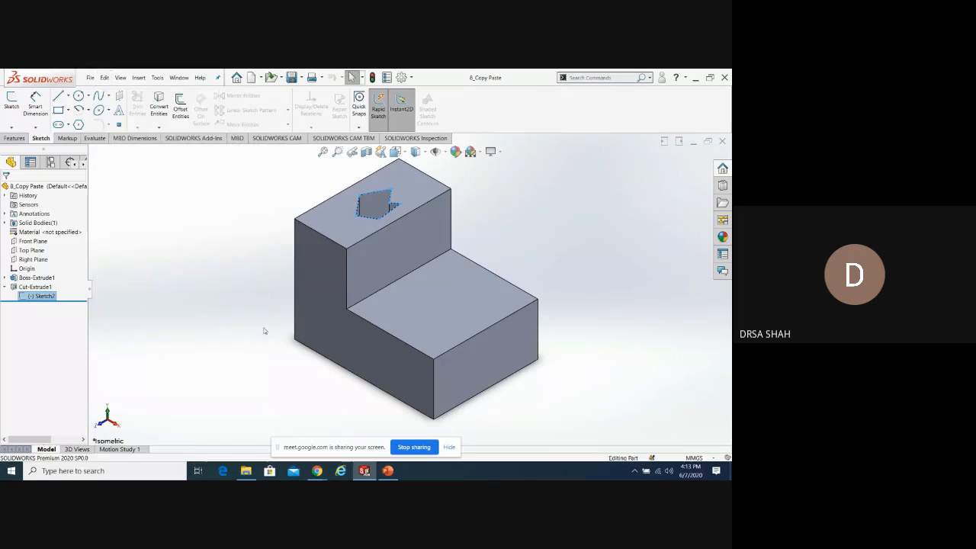
Paste the copied sketch onto the top face of the lower step, and undo the paste
{"action": "left_click", "coordinate": [451, 308]}
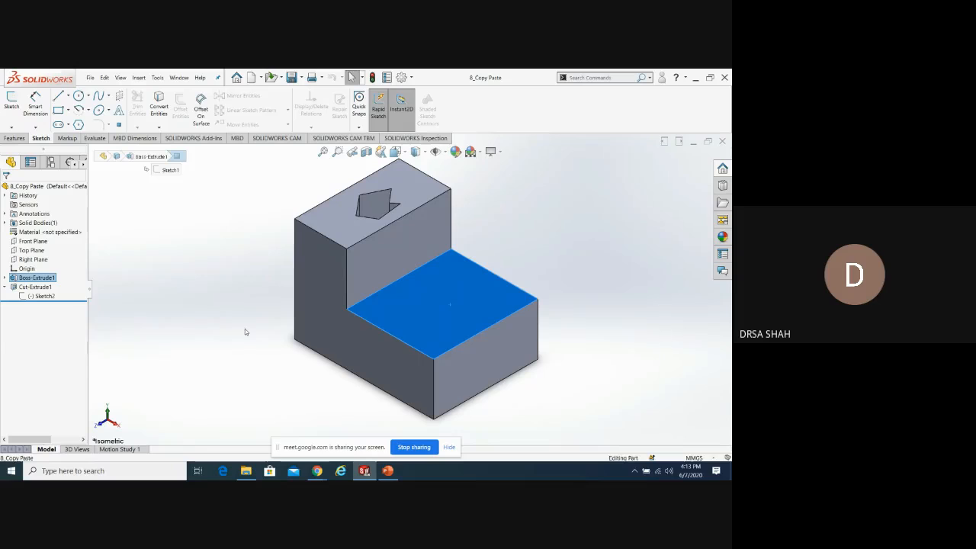
{"action": "left_click", "coordinate": [104, 78]}
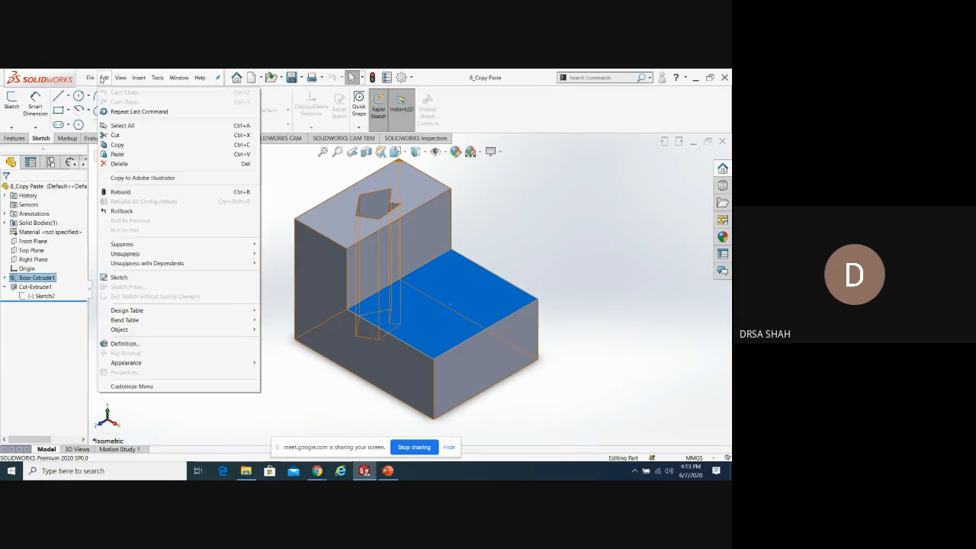
{"action": "left_click", "coordinate": [118, 154]}
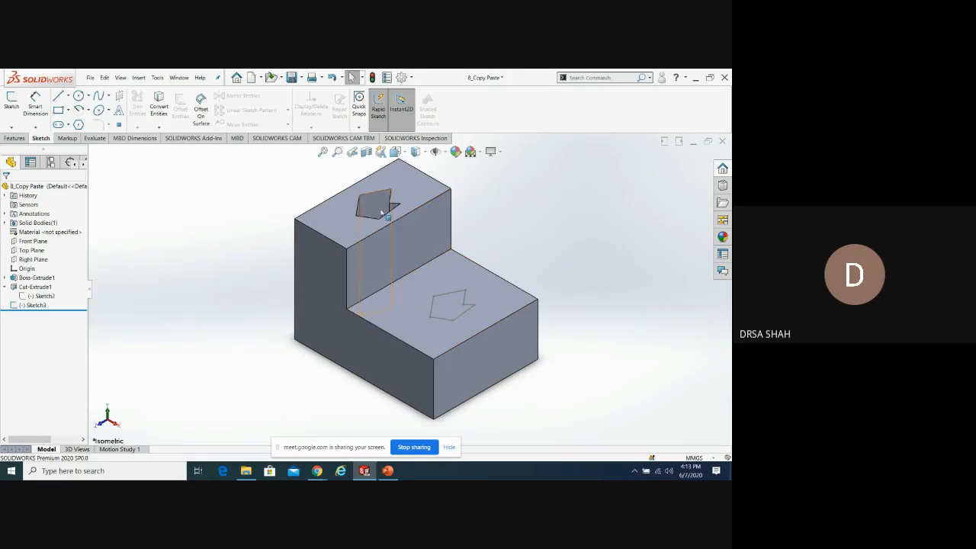
{"action": "left_click", "coordinate": [332, 78]}
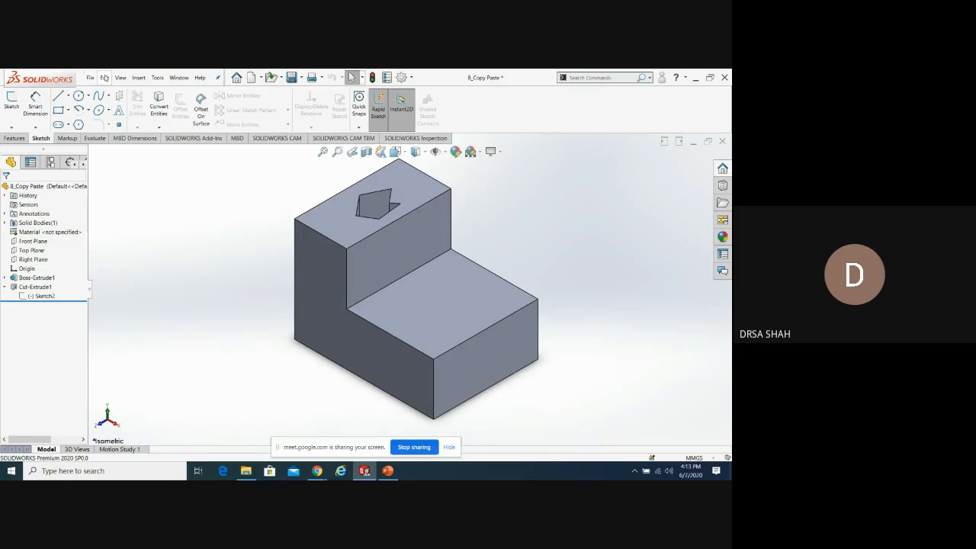
Copy Cut-Extrude1's Sketch2 and paste it onto the top face of the lower step
{"action": "left_click", "coordinate": [47, 296]}
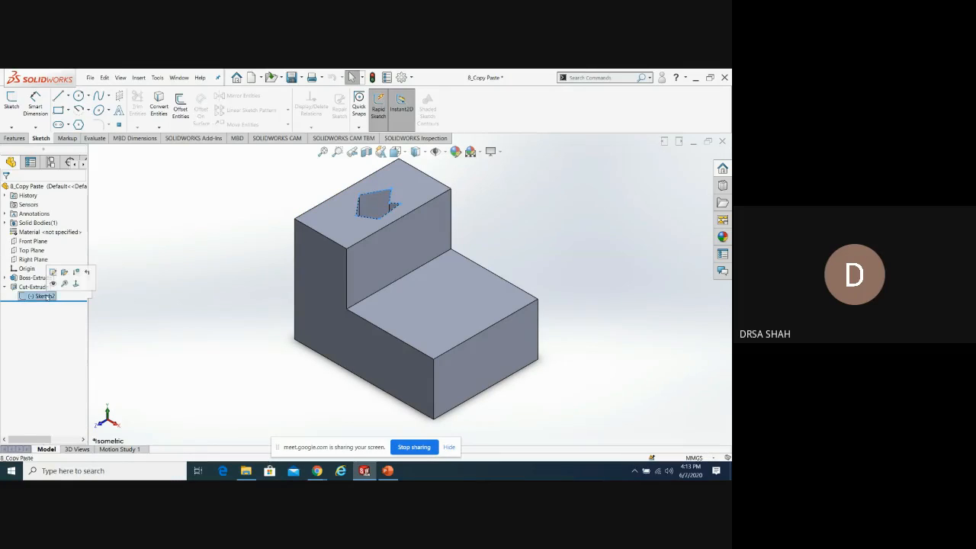
{"action": "left_click", "coordinate": [100, 79]}
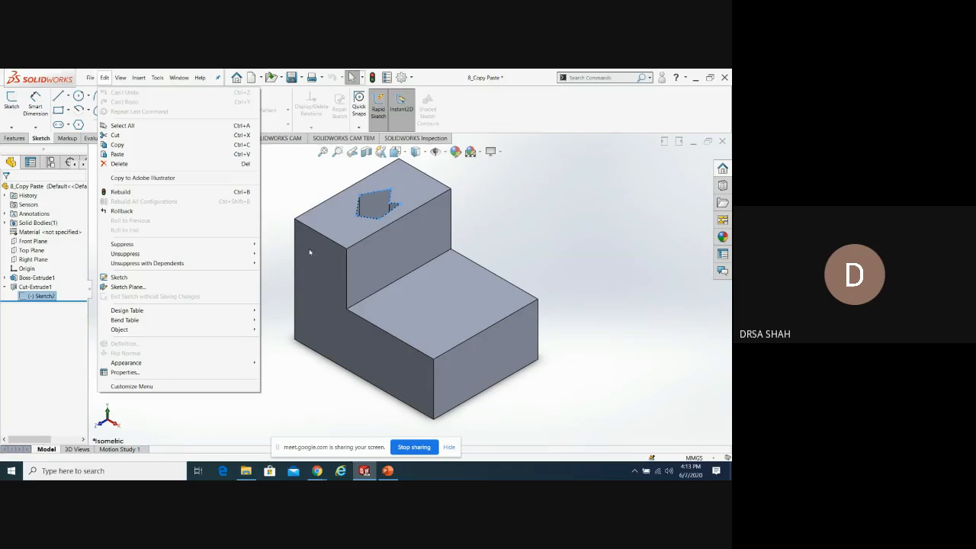
{"action": "left_click", "coordinate": [120, 144]}
{"action": "left_click", "coordinate": [450, 311]}
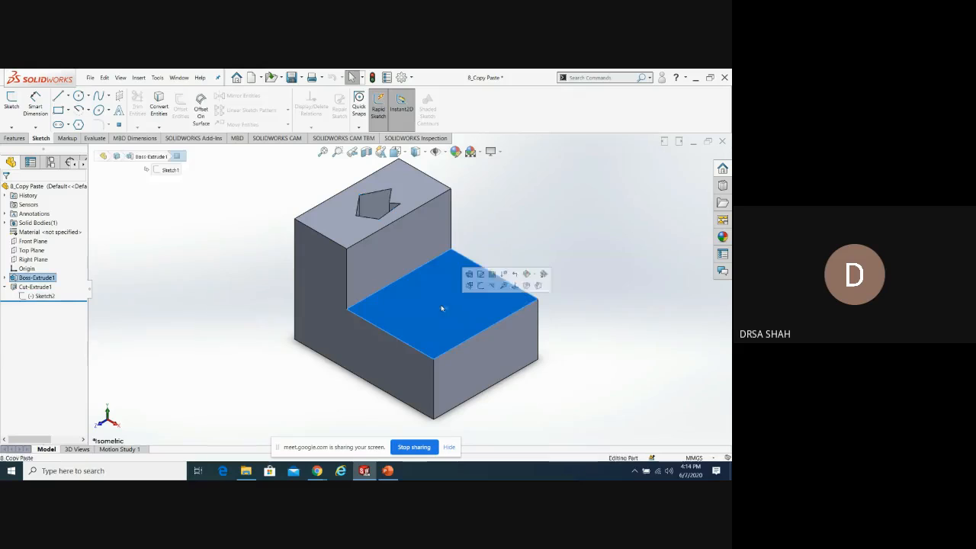
{"action": "left_click", "coordinate": [104, 77]}
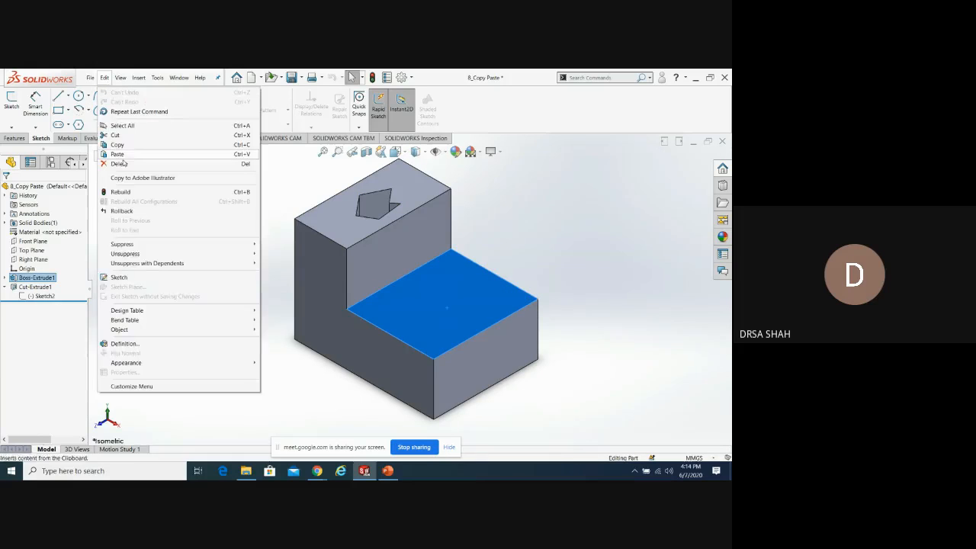
{"action": "left_click", "coordinate": [118, 155]}
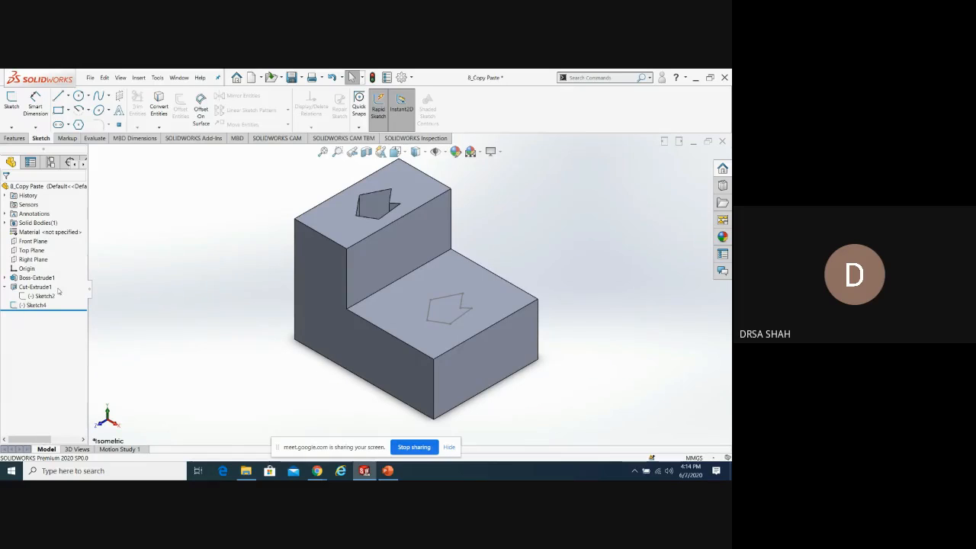
Edit the pasted sketch, moving its top vertex to about X 117, Y -25 and its left vertex to about X 104, Y -99
{"action": "left_click", "coordinate": [34, 305]}
{"action": "left_click", "coordinate": [25, 306]}
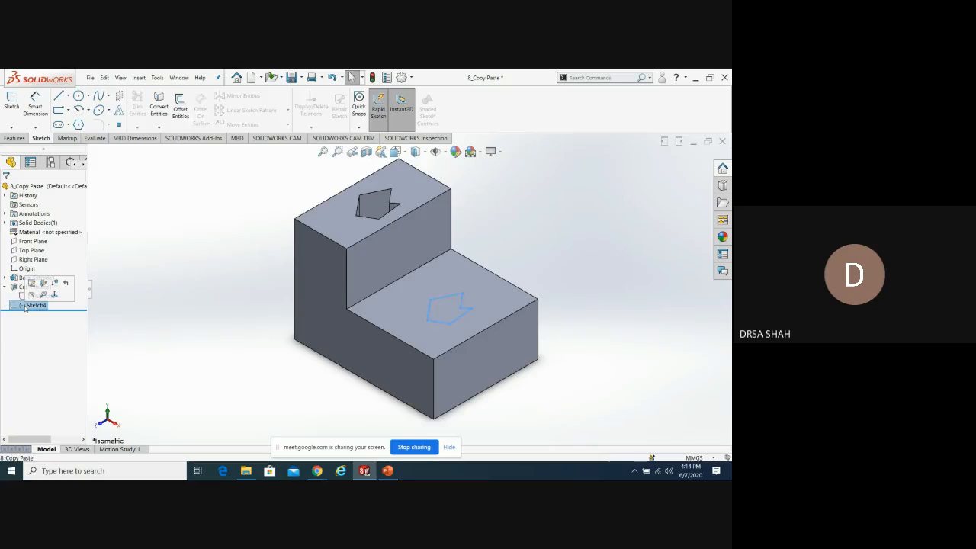
{"action": "left_click", "coordinate": [32, 283]}
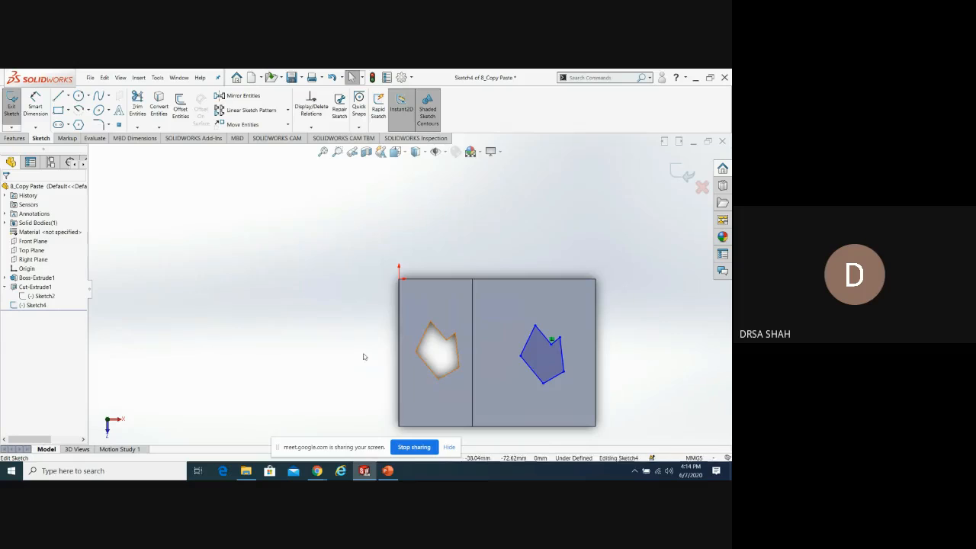
{"action": "middle_click_drag", "start_coordinate": [359, 348], "coordinate": [336, 229]}
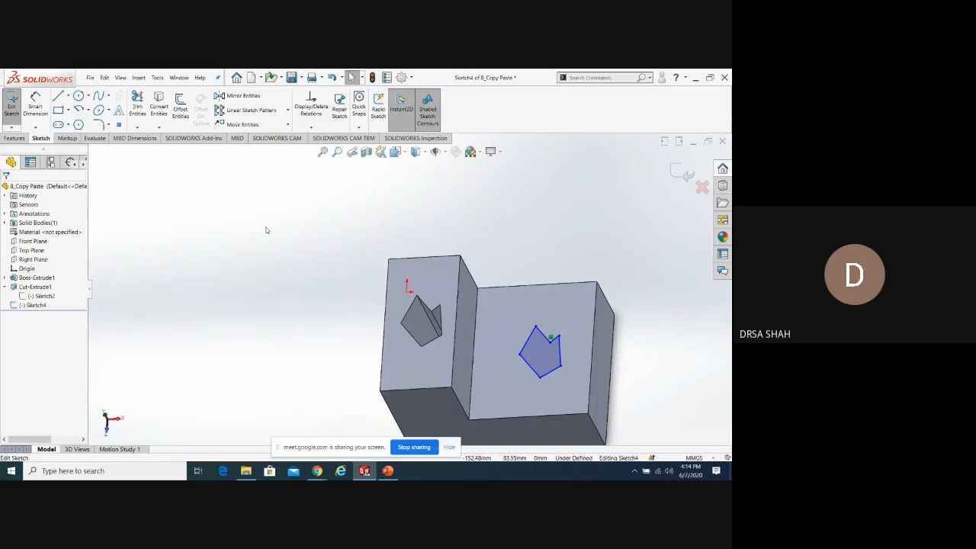
{"action": "scroll", "coordinate": [270, 231], "scroll_direction": "down", "scroll_amount": 2}
{"action": "scroll", "coordinate": [260, 226], "scroll_direction": "up", "scroll_amount": 4}
{"action": "scroll", "coordinate": [259, 224], "scroll_direction": "up", "scroll_amount": 2}
{"action": "scroll", "coordinate": [259, 224], "scroll_direction": "down", "scroll_amount": 3}
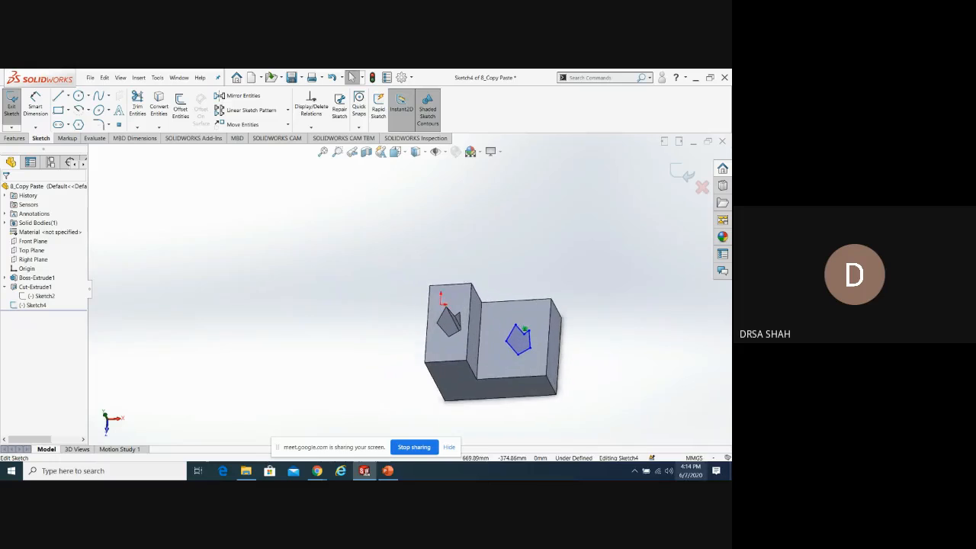
{"action": "scroll", "coordinate": [491, 369], "scroll_direction": "up", "scroll_amount": 4}
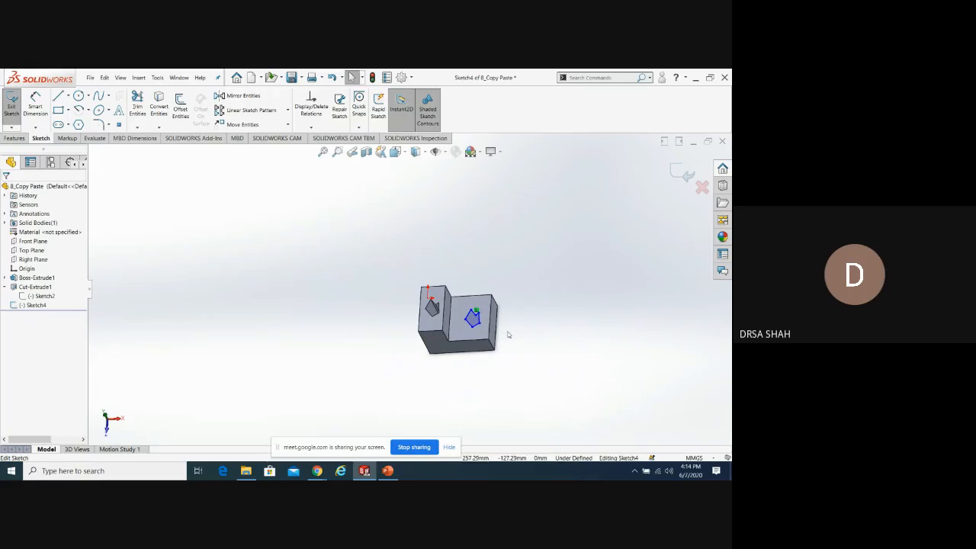
{"action": "scroll", "coordinate": [508, 334], "scroll_direction": "down", "scroll_amount": 4}
{"action": "scroll", "coordinate": [433, 338], "scroll_direction": "down", "scroll_amount": 2}
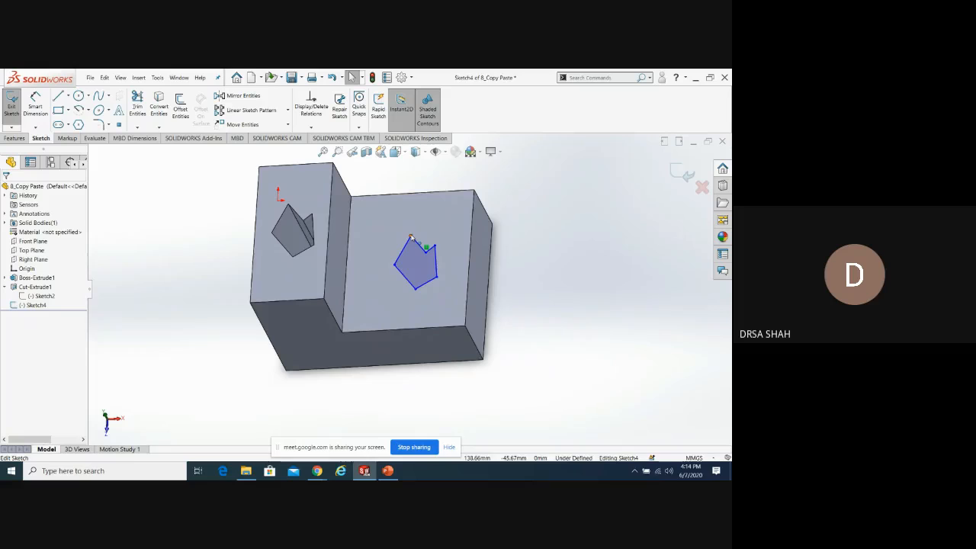
{"action": "mouse_move", "coordinate": [410, 237]}
{"action": "left_mouse_down"}
{"action": "mouse_move", "coordinate": [398, 221]}
{"action": "mouse_move", "coordinate": [404, 213]}
{"action": "mouse_move", "coordinate": [390, 218]}
{"action": "left_mouse_up"}
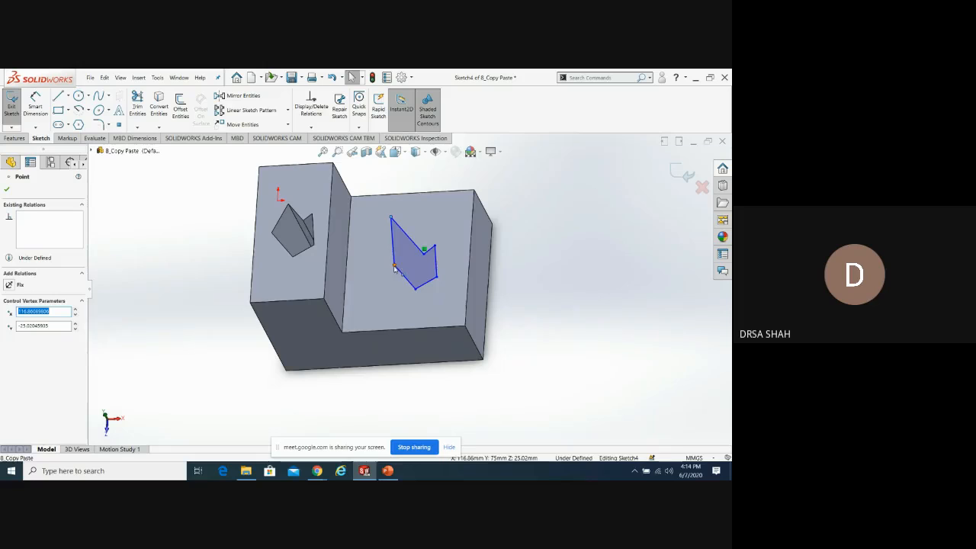
{"action": "left_click_drag", "start_coordinate": [395, 265], "coordinate": [375, 286]}
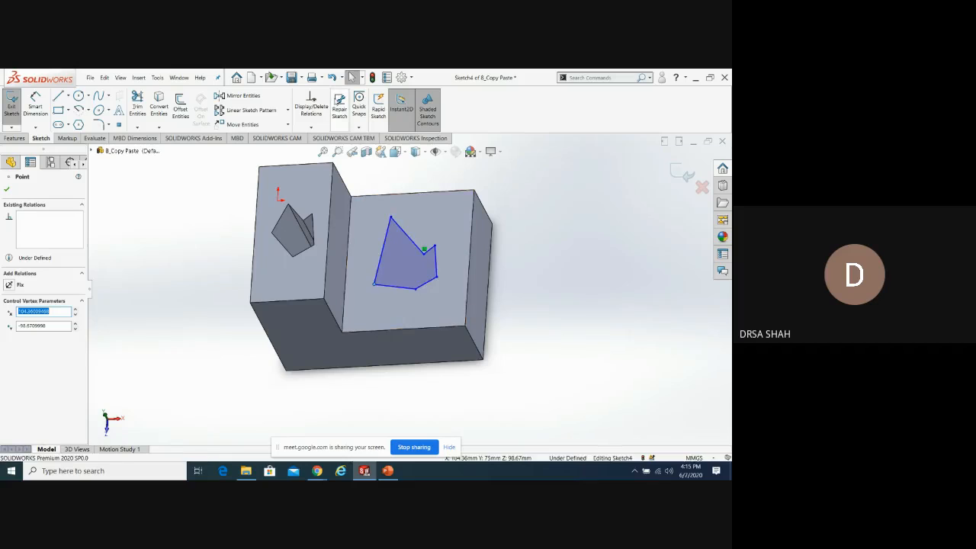
{"action": "left_click", "coordinate": [7, 189]}
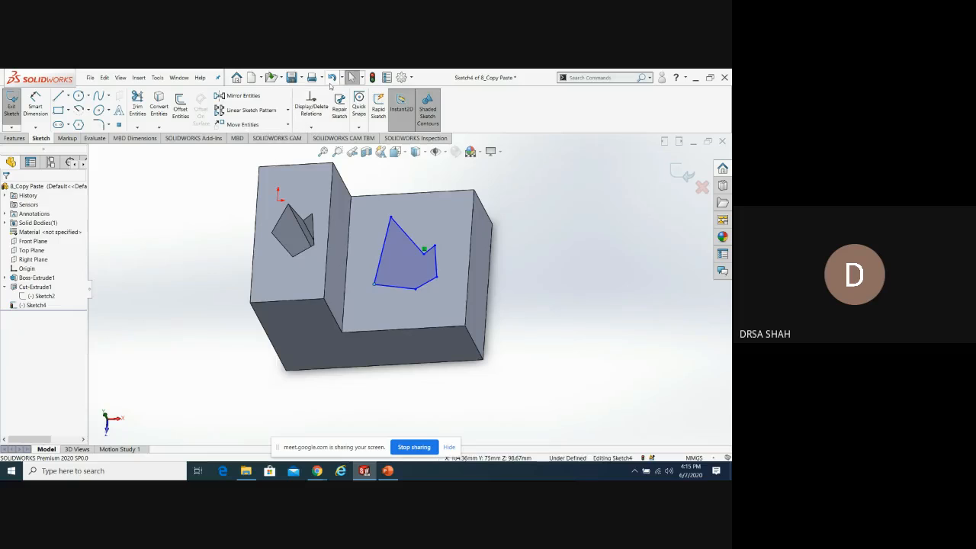
Undo the vertex moves and the pasting of the sketch on the lower step
{"action": "left_click", "coordinate": [332, 77]}
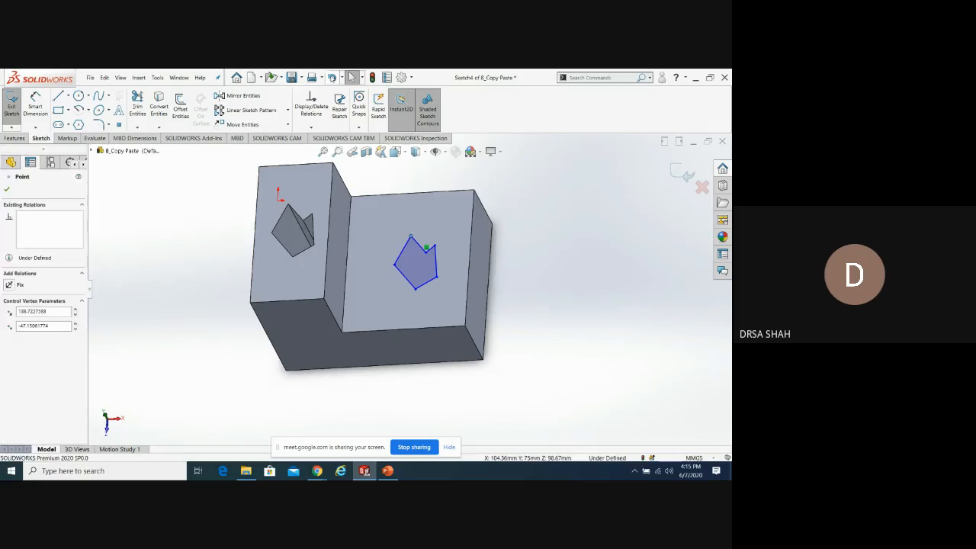
{"action": "left_click", "coordinate": [332, 77]}
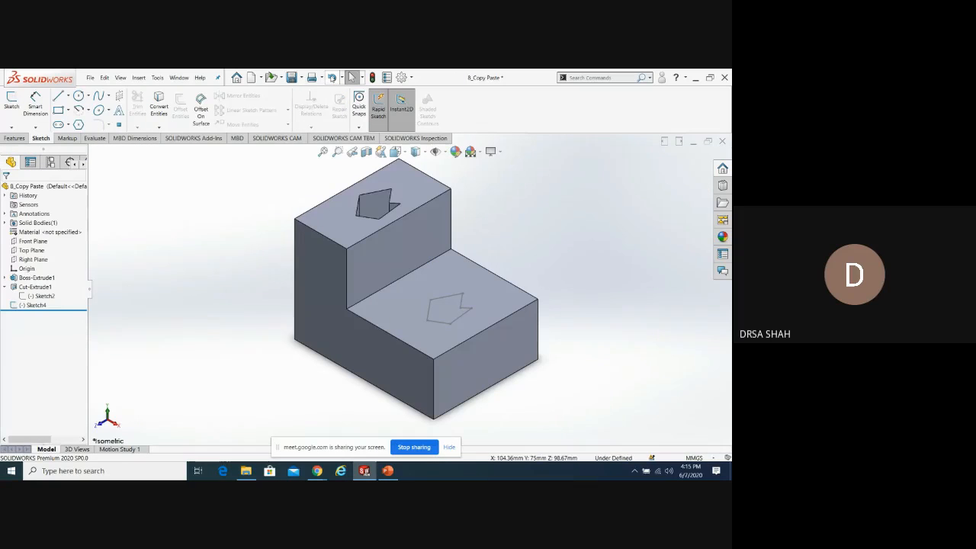
{"action": "left_click", "coordinate": [332, 77]}
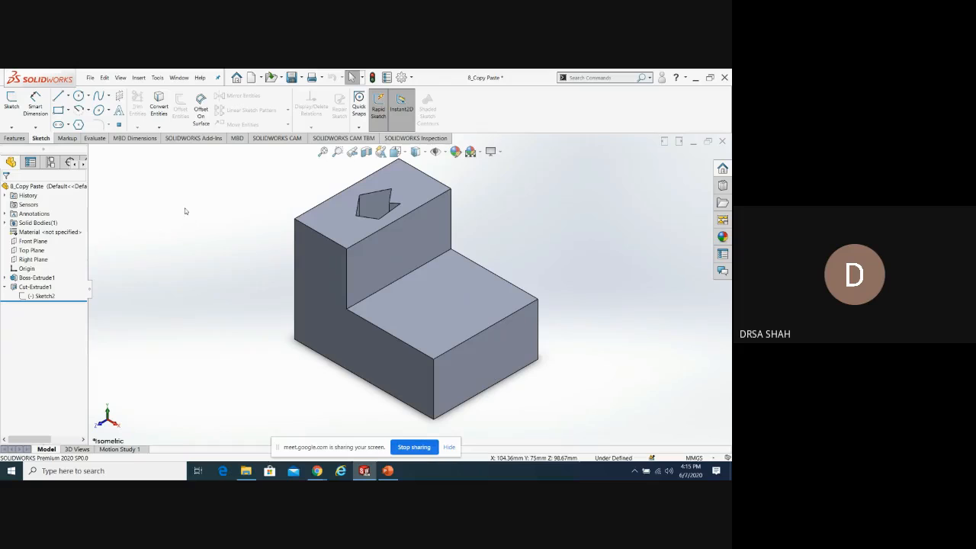
Check whether the Derived Sketch command is available with nothing selected and with only Sketch2 selected
{"action": "left_click", "coordinate": [139, 78]}
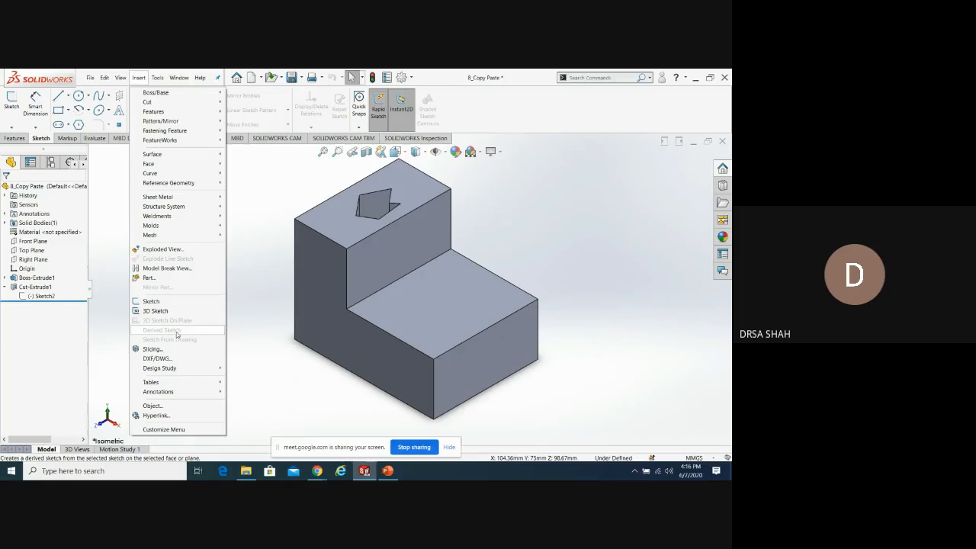
{"action": "left_click", "coordinate": [127, 275]}
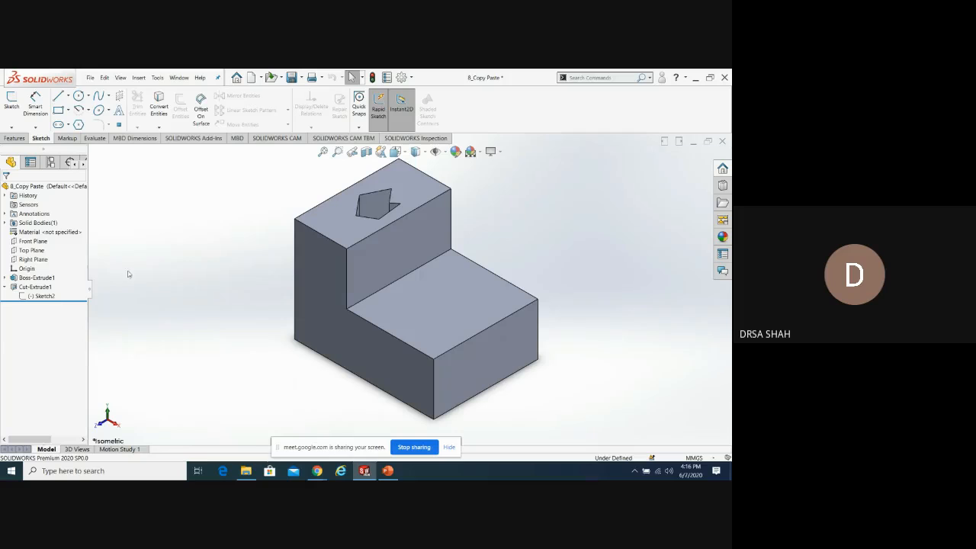
{"action": "left_click", "coordinate": [38, 296]}
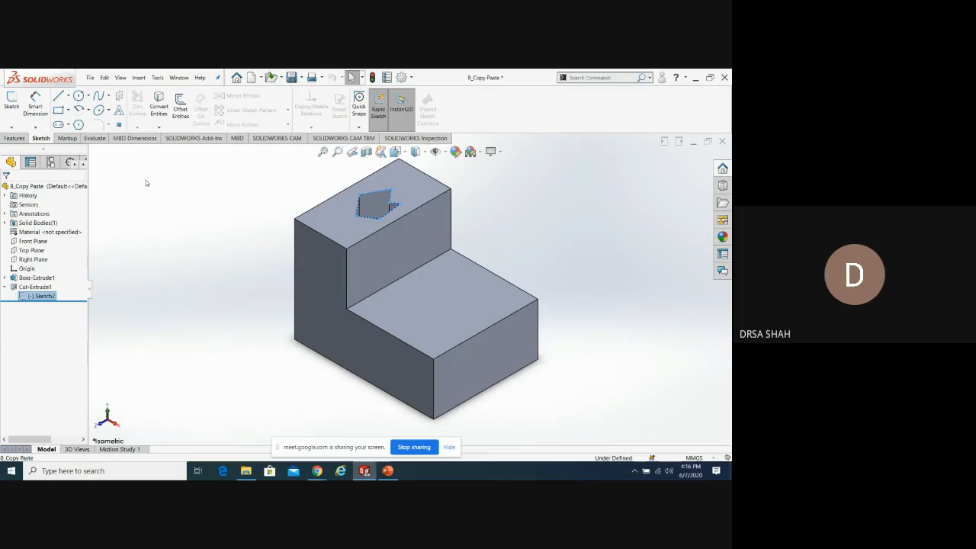
{"action": "left_click", "coordinate": [139, 77]}
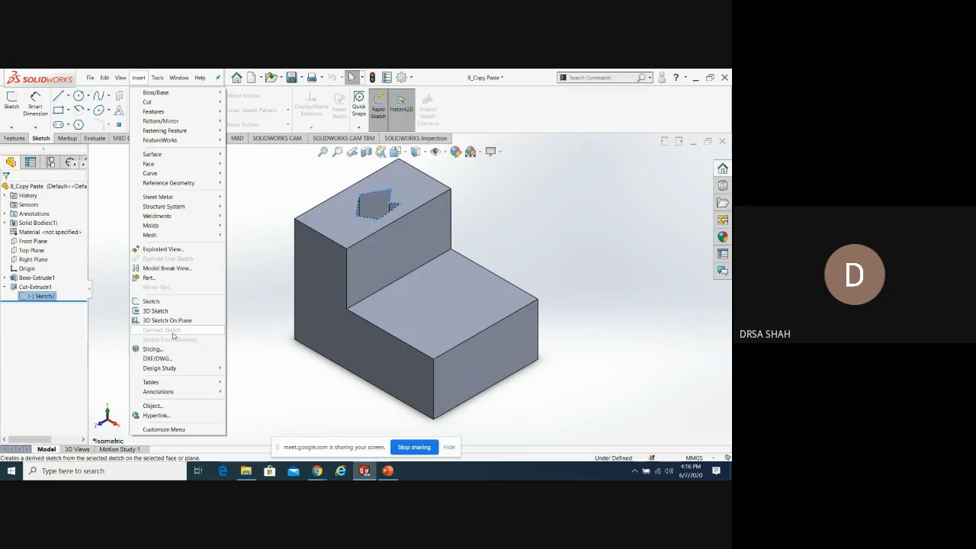
{"action": "left_click", "coordinate": [278, 237]}
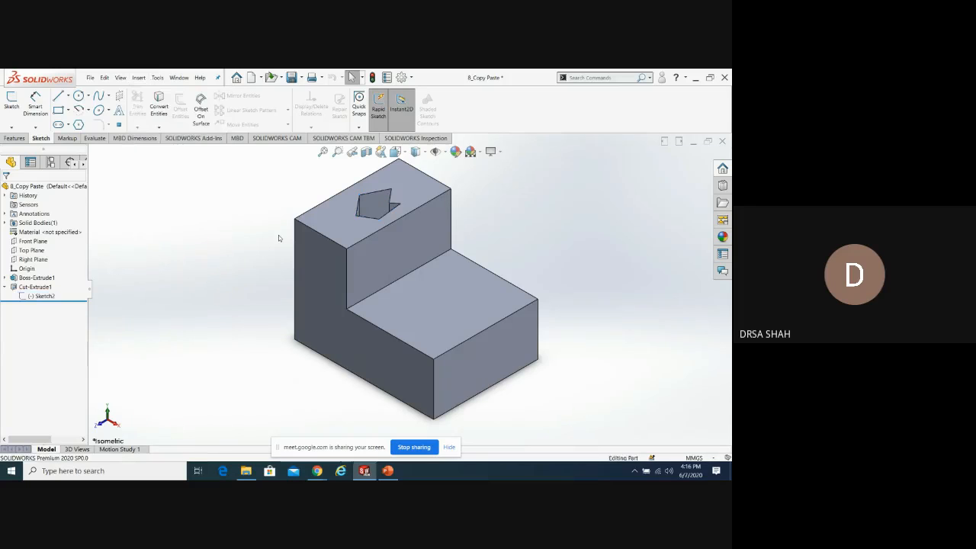
Check the Derived Sketch command with Sketch2 and the lower step's top face selected together, and clear the selection
{"action": "left_click", "coordinate": [44, 296]}
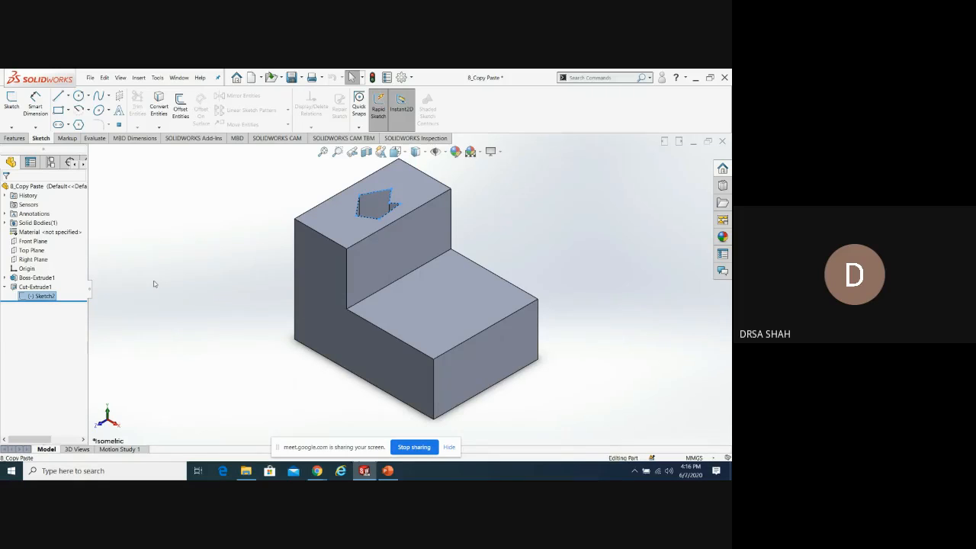
{"action": "left_click", "coordinate": [448, 302], "text": "ctrl"}
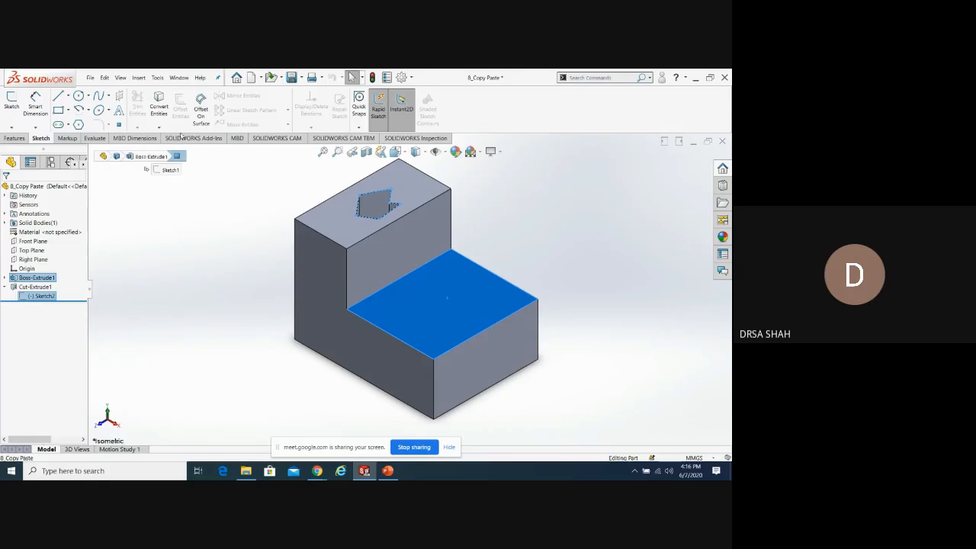
{"action": "left_click", "coordinate": [137, 78]}
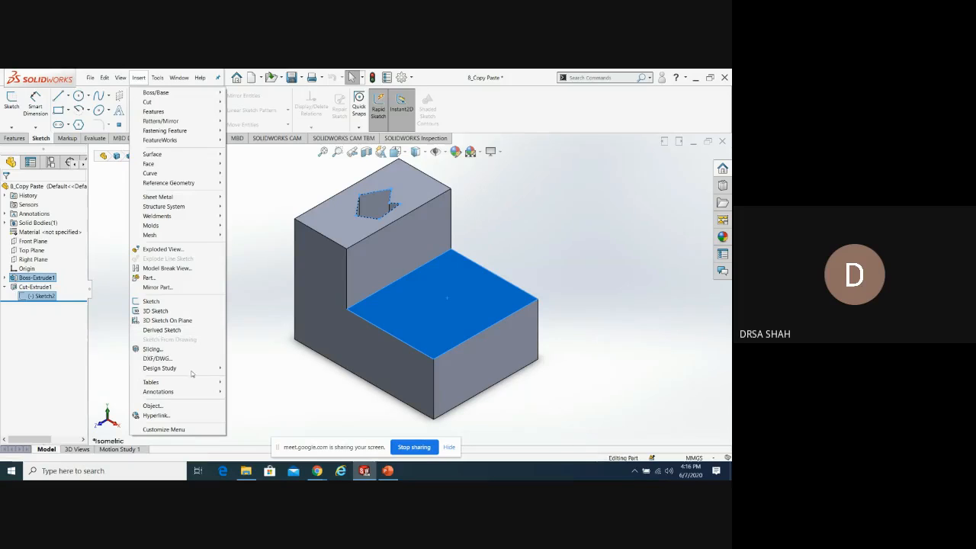
{"action": "left_click", "coordinate": [260, 323]}
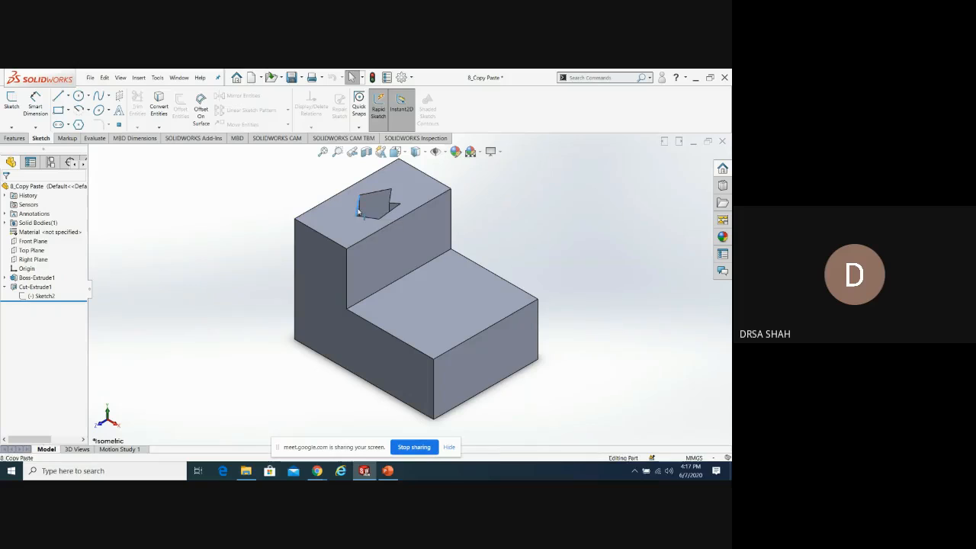
{"action": "left_click", "coordinate": [360, 207]}
{"action": "left_click", "coordinate": [221, 233]}
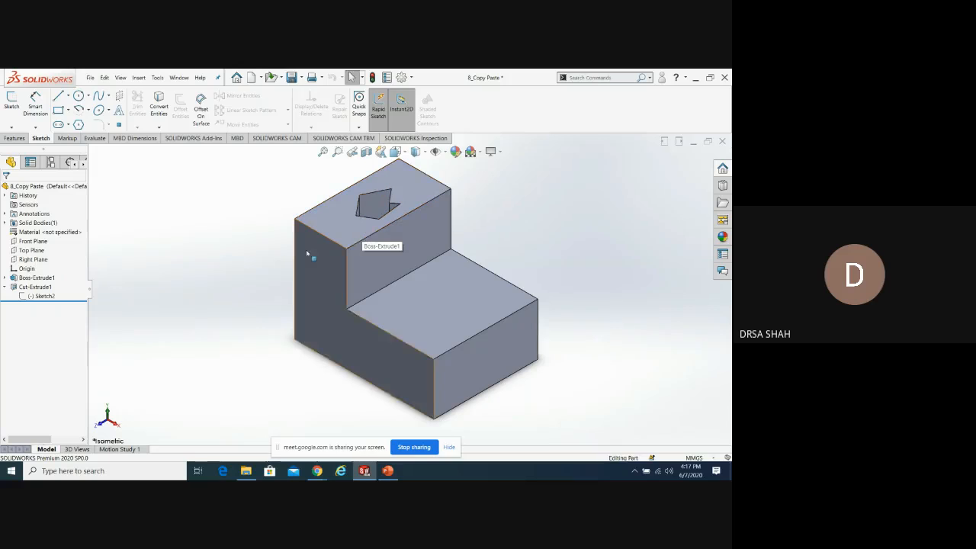
Insert a derived sketch of Sketch2 on the top face of the lower step
{"action": "left_click", "coordinate": [35, 295]}
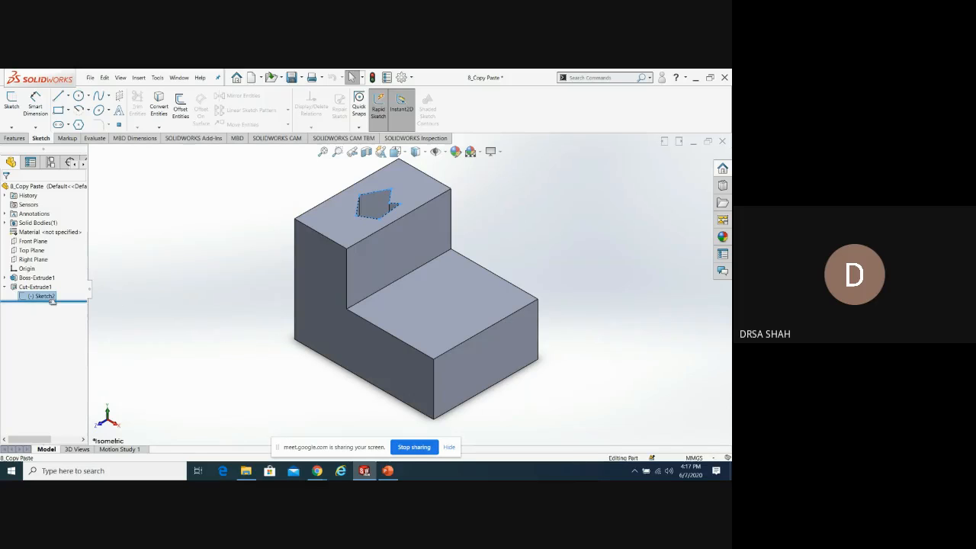
{"action": "left_click", "coordinate": [446, 302]}
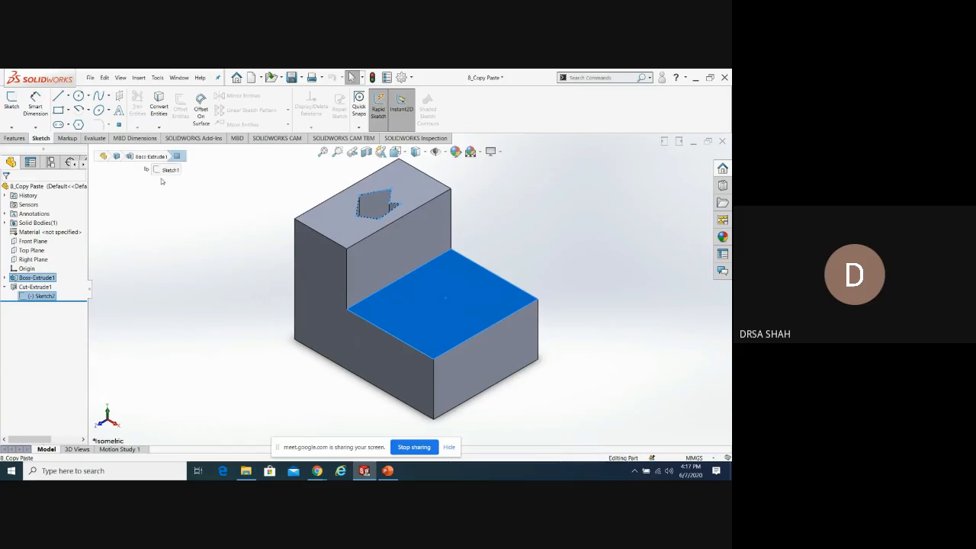
{"action": "left_click", "coordinate": [139, 78]}
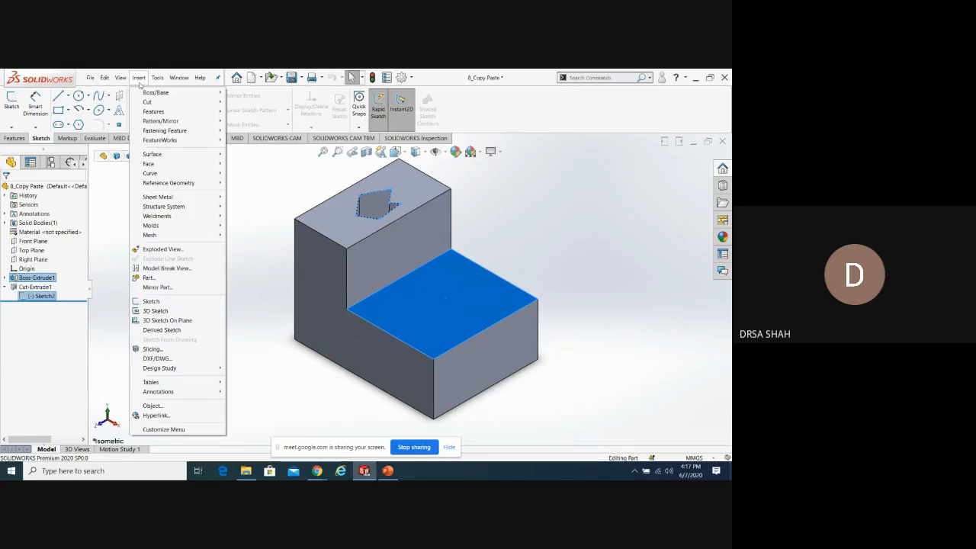
{"action": "left_click", "coordinate": [162, 330]}
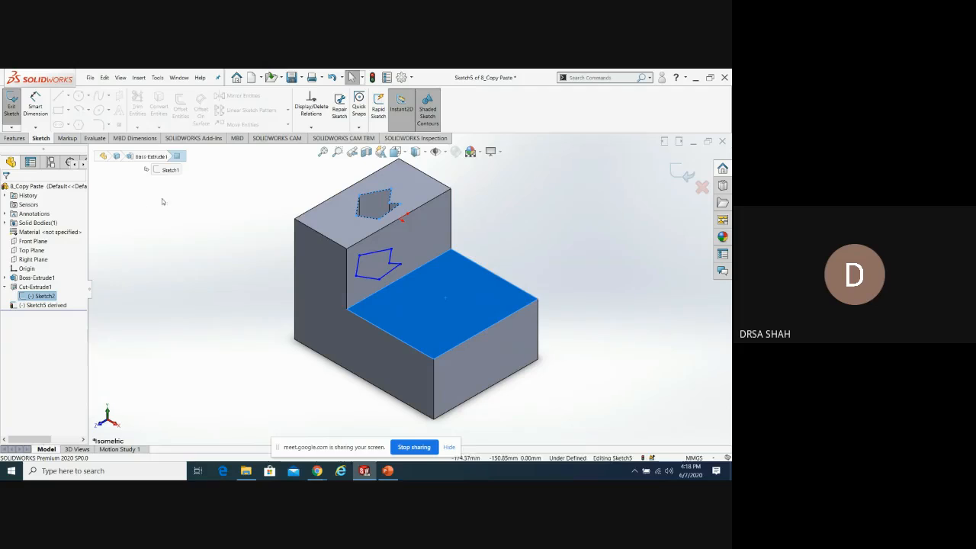
Dimension the derived sketch's lowest vertex at 50 mm from the front top edge of the lower step
{"action": "left_click", "coordinate": [37, 107]}
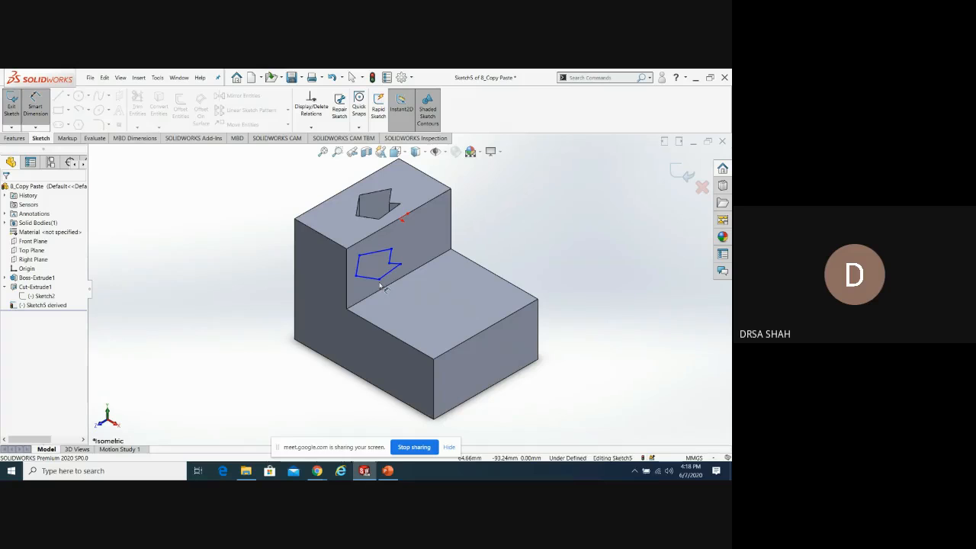
{"action": "left_click", "coordinate": [379, 280]}
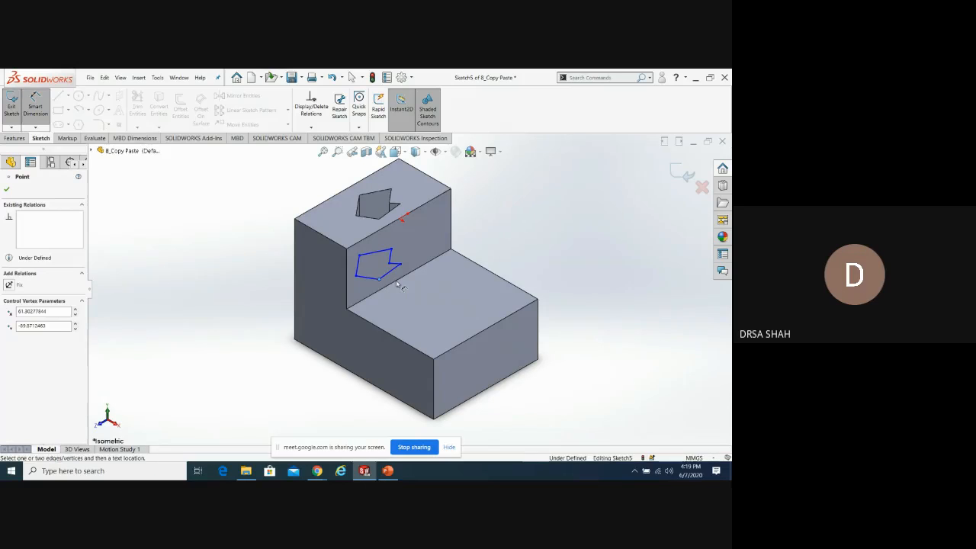
{"action": "left_click", "coordinate": [462, 344]}
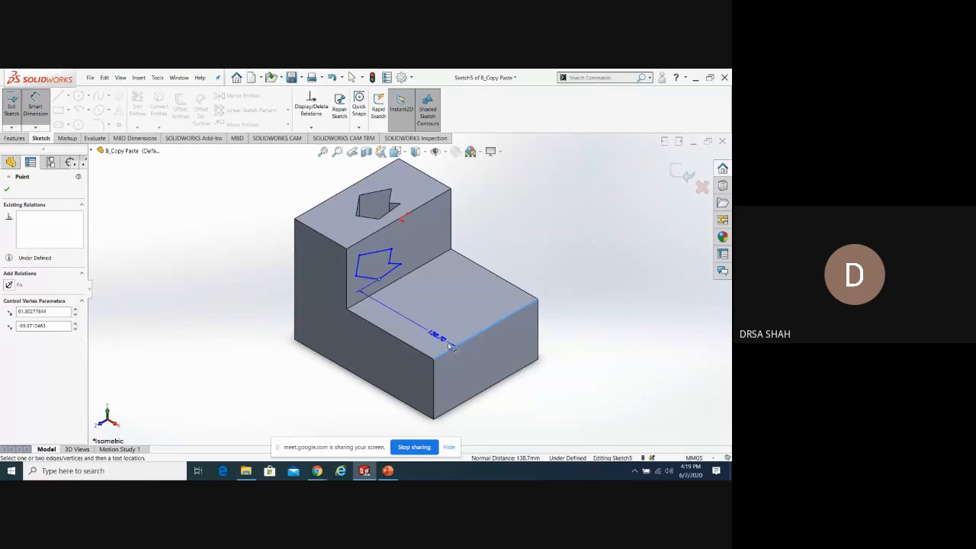
{"action": "left_click", "coordinate": [556, 392]}
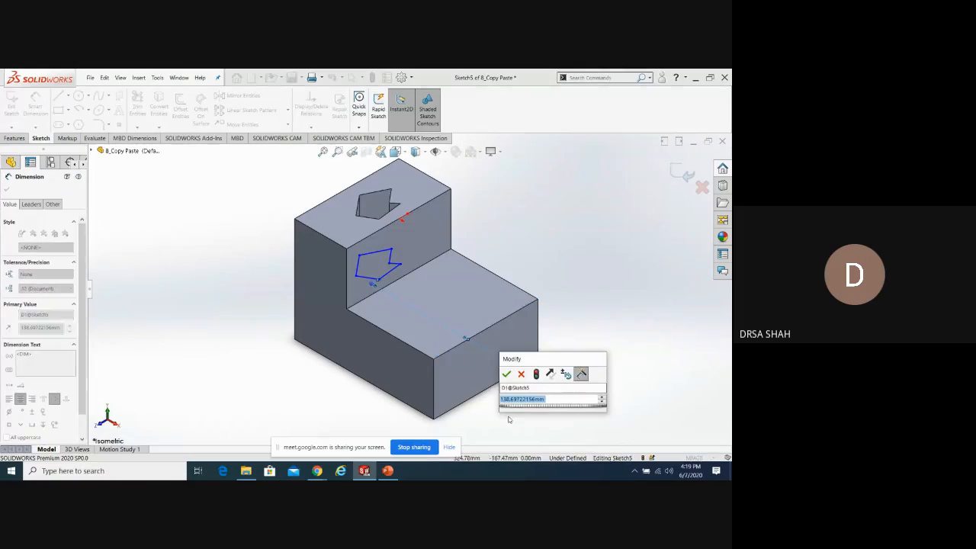
{"action": "type", "text": "50"}
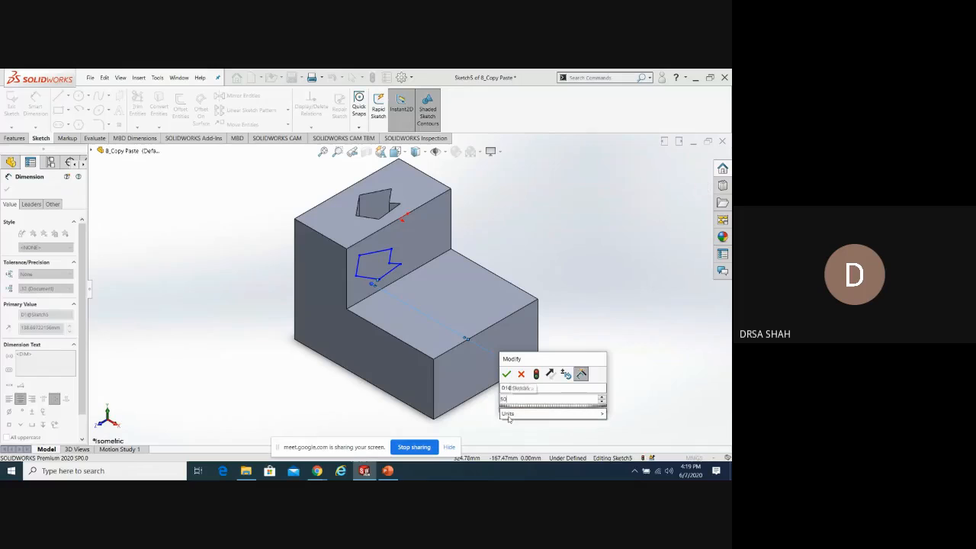
{"action": "key", "text": "Return"}
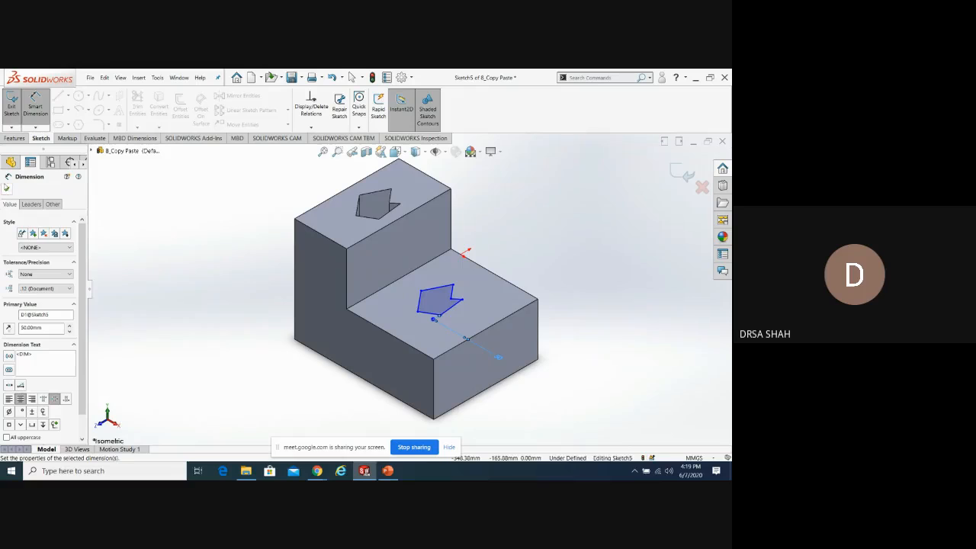
{"action": "left_click", "coordinate": [7, 189]}
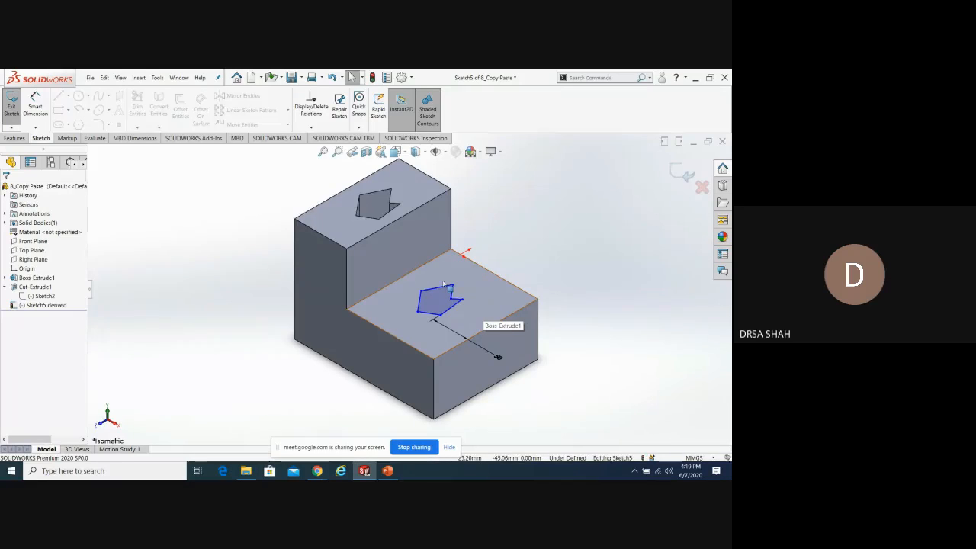
Shift the derived sketch slightly along the lower step by moving its uppermost vertex, and exit the sketch
{"action": "left_click", "coordinate": [31, 101]}
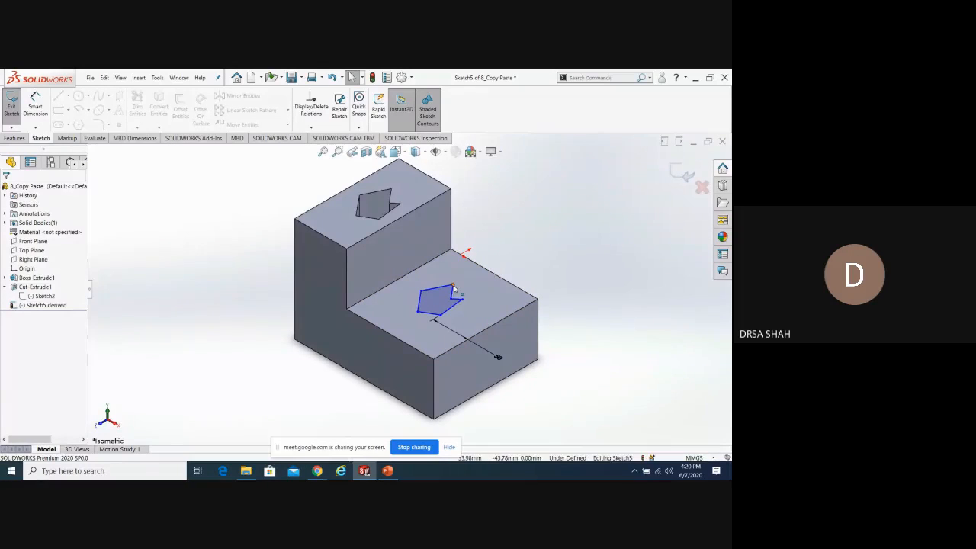
{"action": "mouse_move", "coordinate": [454, 287]}
{"action": "left_mouse_down"}
{"action": "mouse_move", "coordinate": [476, 263]}
{"action": "mouse_move", "coordinate": [418, 293]}
{"action": "mouse_move", "coordinate": [457, 274]}
{"action": "mouse_move", "coordinate": [439, 288]}
{"action": "left_mouse_up"}
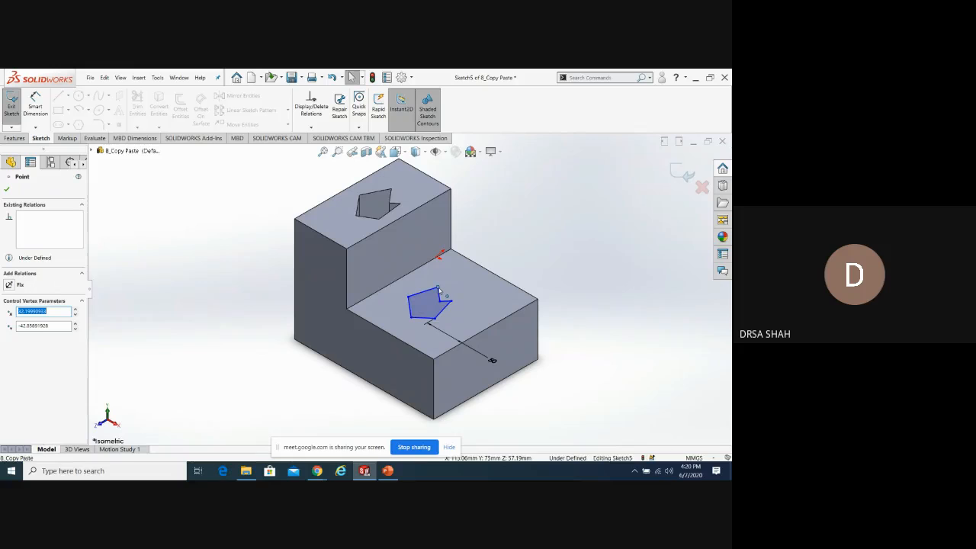
{"action": "mouse_move", "coordinate": [439, 290]}
{"action": "left_mouse_down"}
{"action": "mouse_move", "coordinate": [451, 273]}
{"action": "mouse_move", "coordinate": [427, 294]}
{"action": "mouse_move", "coordinate": [450, 273]}
{"action": "mouse_move", "coordinate": [462, 278]}
{"action": "mouse_move", "coordinate": [441, 291]}
{"action": "left_mouse_up"}
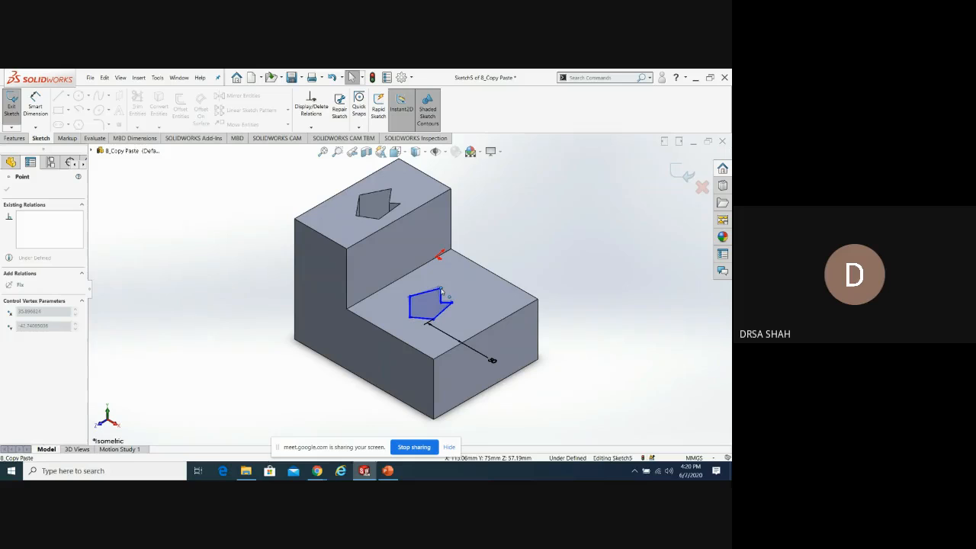
{"action": "left_click_drag", "start_coordinate": [441, 291], "coordinate": [442, 289]}
{"action": "left_click_drag", "start_coordinate": [441, 291], "coordinate": [442, 289]}
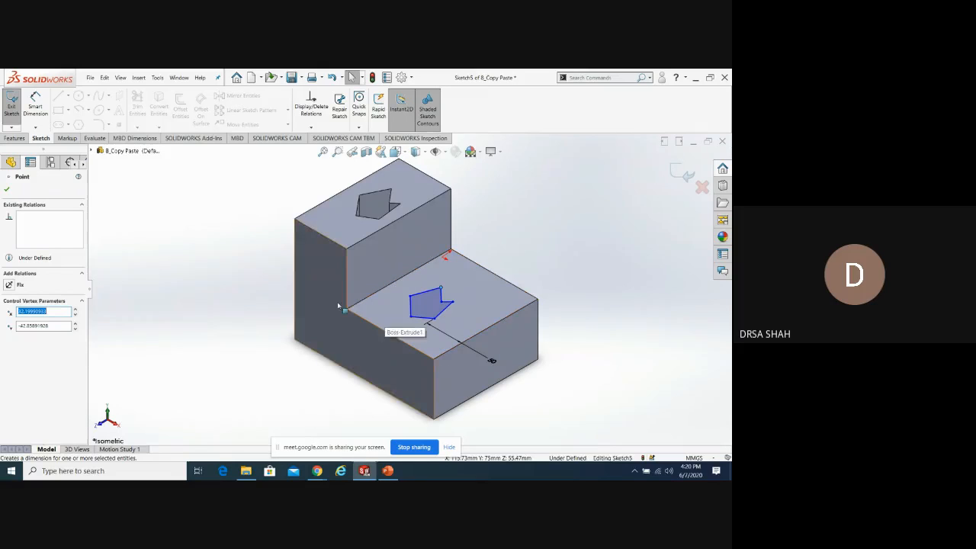
{"action": "left_click", "coordinate": [7, 190]}
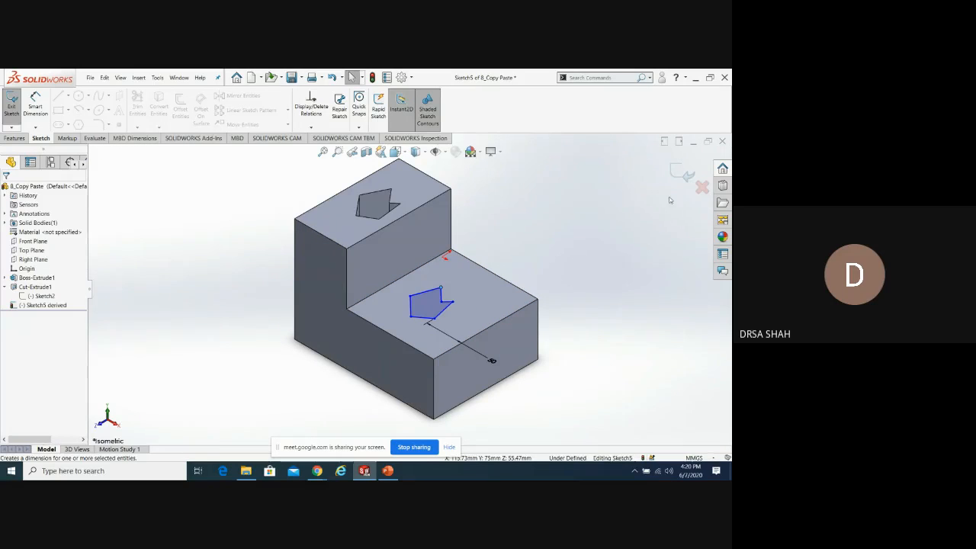
{"action": "left_click", "coordinate": [677, 176]}
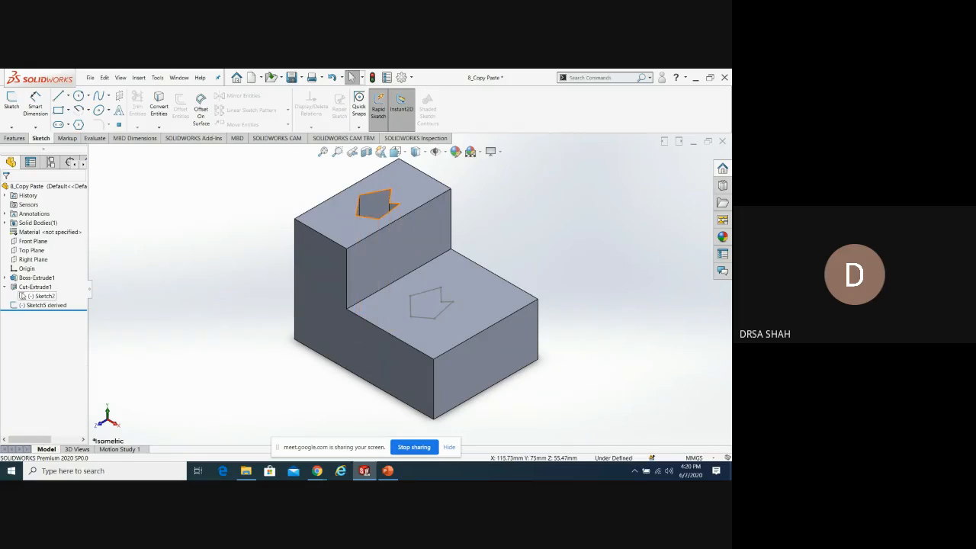
Edit Sketch2 under Cut-Extrude1, move its uppermost vertex to about X 5.77, Y -19.50 near the face's corner, and exit the sketch
{"action": "left_click", "coordinate": [24, 296]}
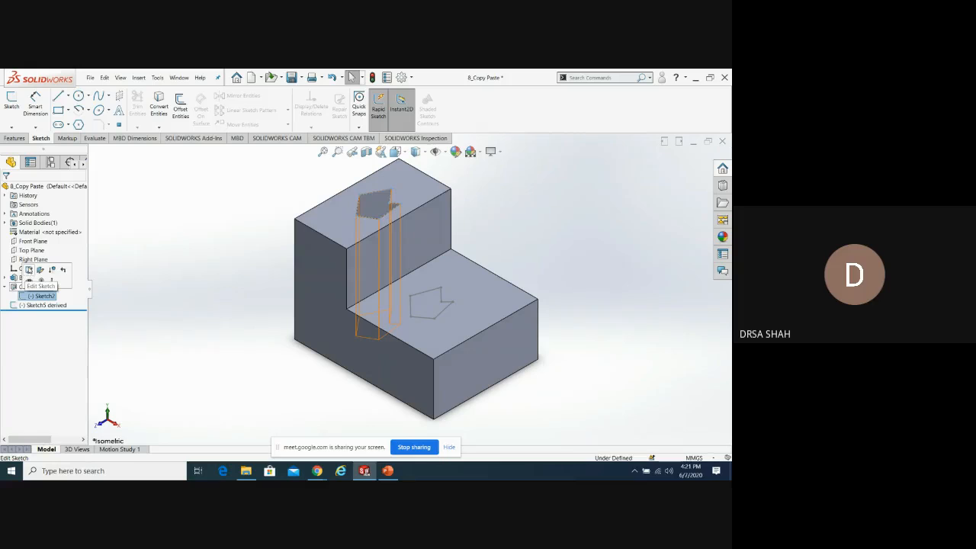
{"action": "left_click", "coordinate": [29, 270]}
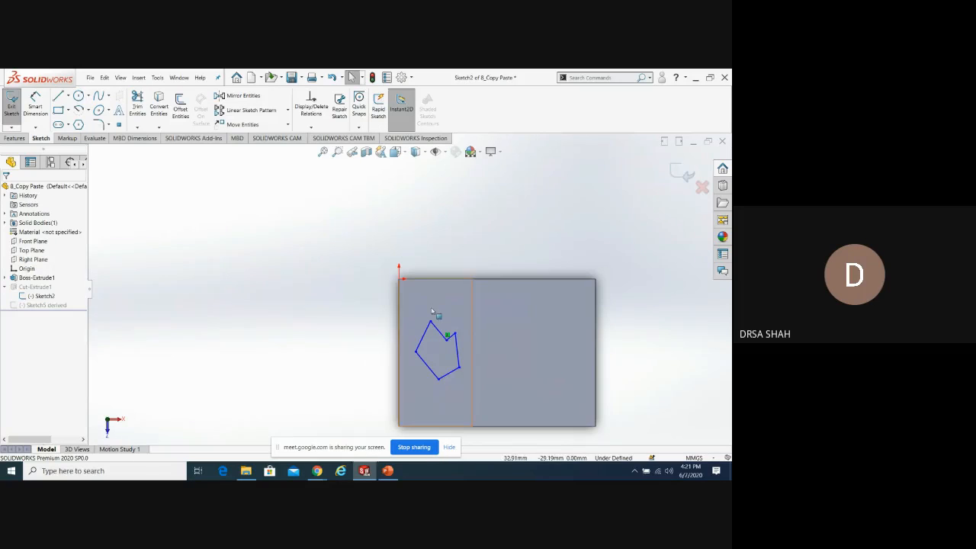
{"action": "left_click_drag", "start_coordinate": [430, 323], "coordinate": [405, 299]}
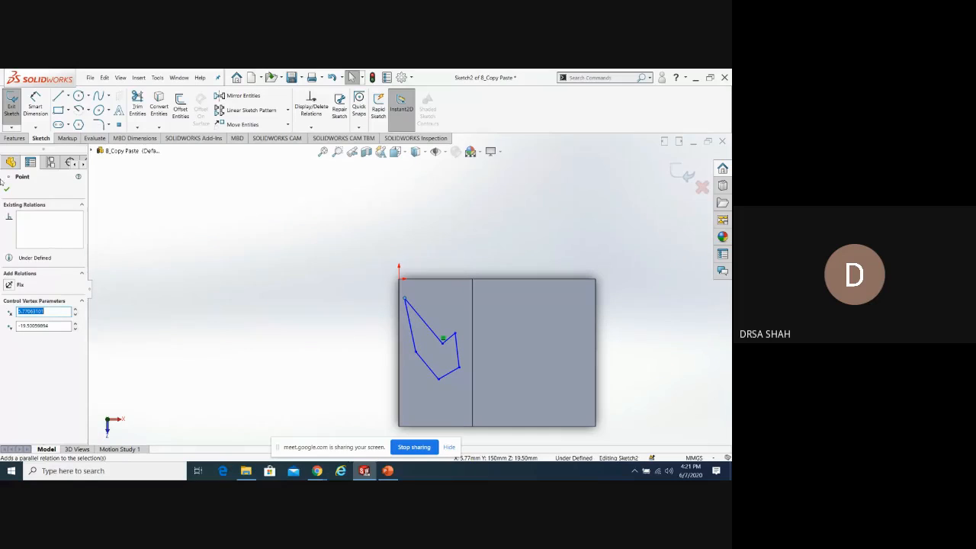
{"action": "left_click", "coordinate": [6, 188]}
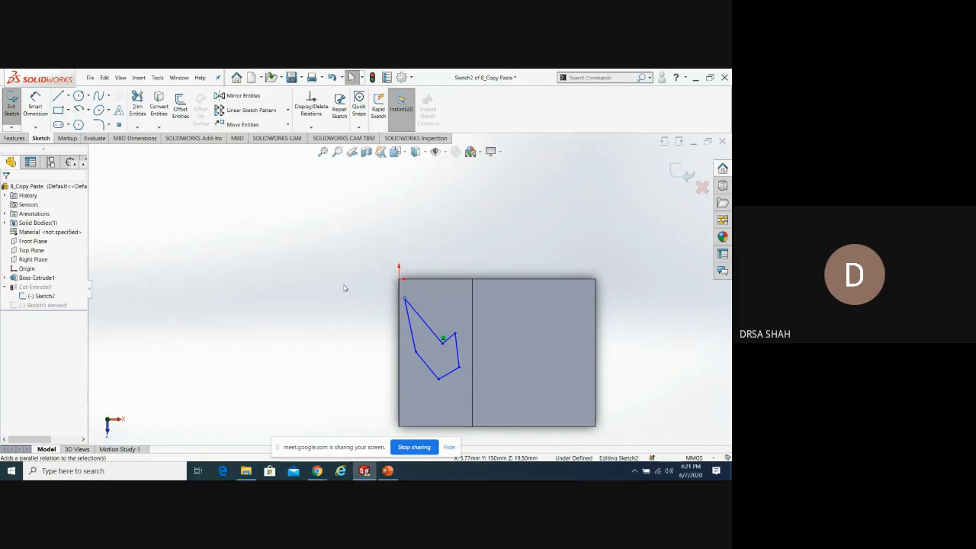
{"action": "key", "text": "z"}
{"action": "middle_click_drag", "start_coordinate": [427, 376], "coordinate": [285, 241]}
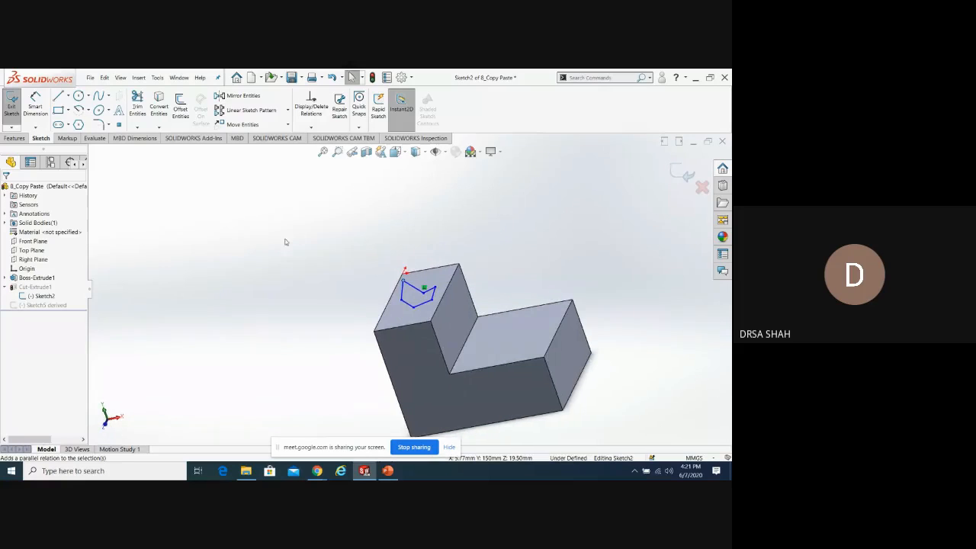
{"action": "mouse_move", "coordinate": [602, 245]}
{"action": "middle_mouse_down"}
{"action": "mouse_move", "coordinate": [549, 282]}
{"action": "mouse_move", "coordinate": [589, 307]}
{"action": "middle_mouse_up"}
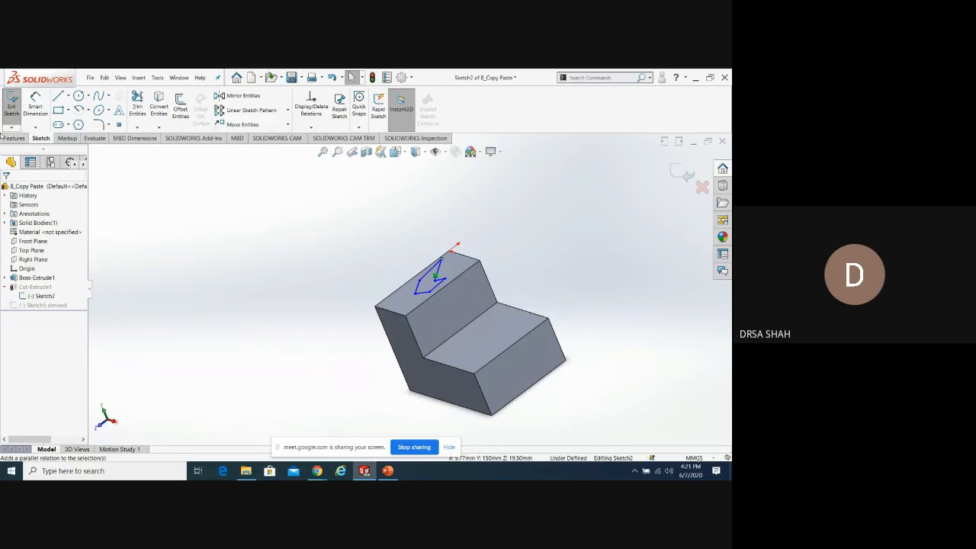
{"action": "left_click", "coordinate": [679, 172]}
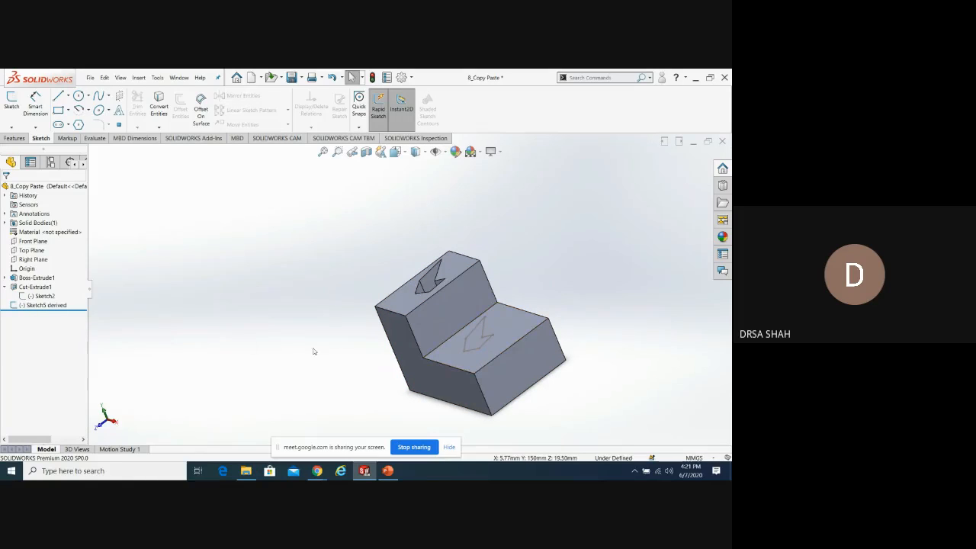
Inspect the derived sketch on the lower step and check whether the Derived Sketch command is available with only it selected
{"action": "left_click", "coordinate": [474, 335]}
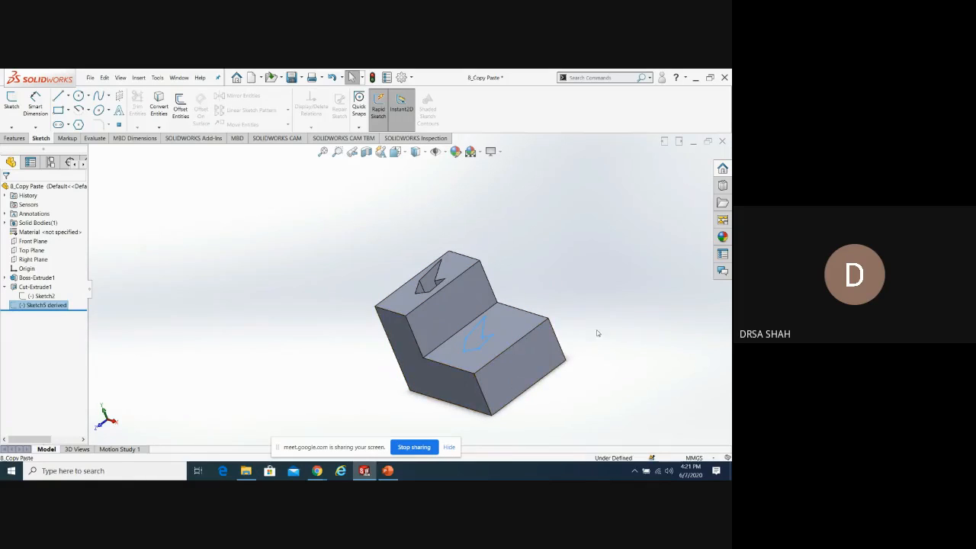
{"action": "middle_click_drag", "start_coordinate": [598, 333], "coordinate": [617, 356]}
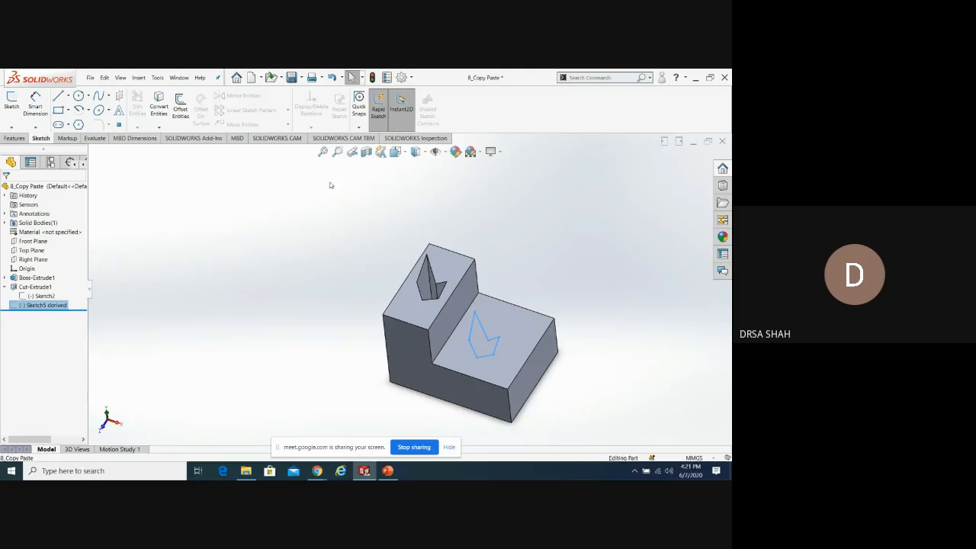
{"action": "left_click", "coordinate": [138, 79]}
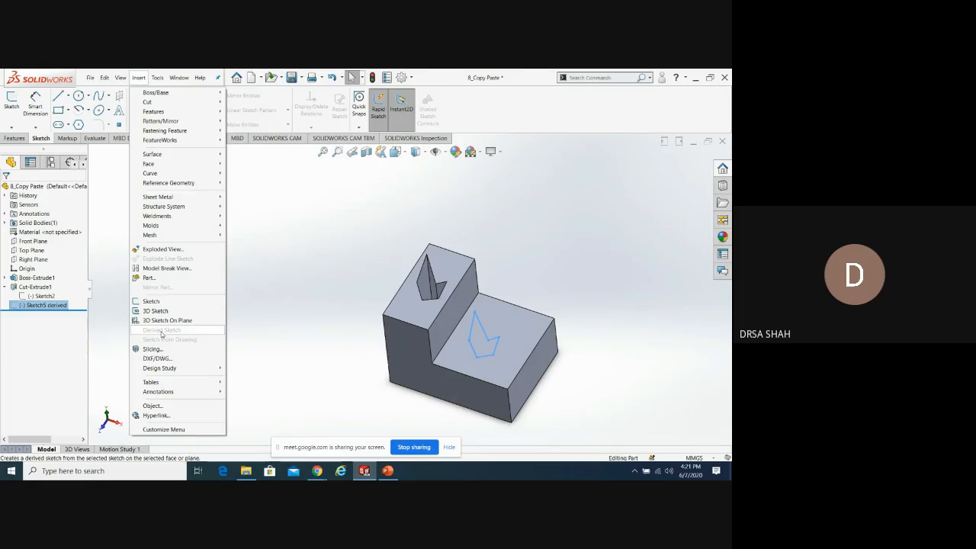
{"action": "left_click", "coordinate": [721, 151]}
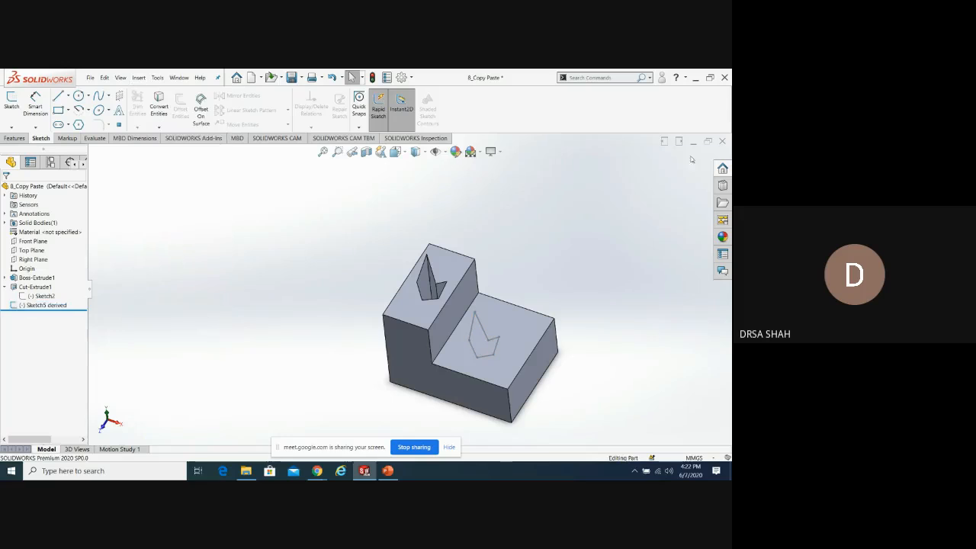
Close the 8_Copy Paste part without saving and open the 9_Text part from the L2 folder
{"action": "left_click", "coordinate": [723, 143]}
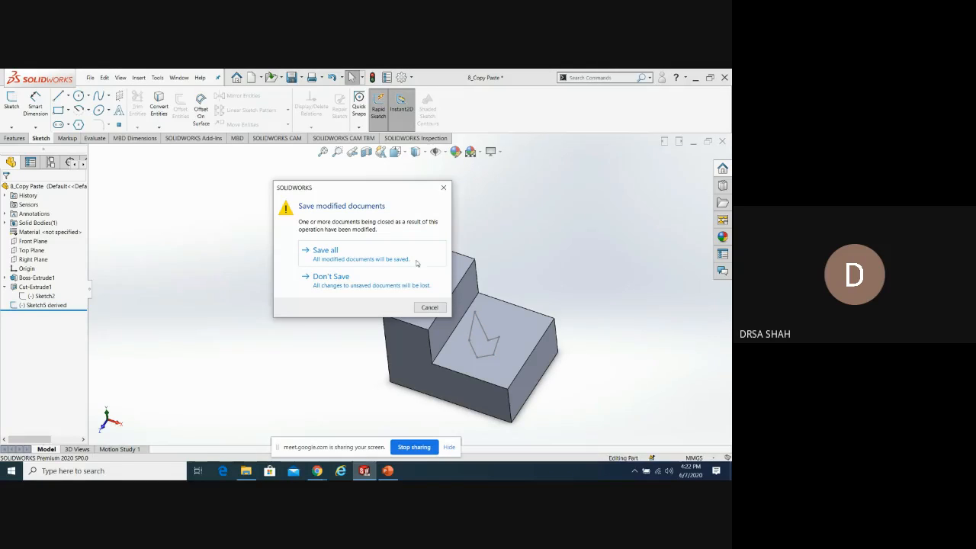
{"action": "left_click", "coordinate": [338, 279]}
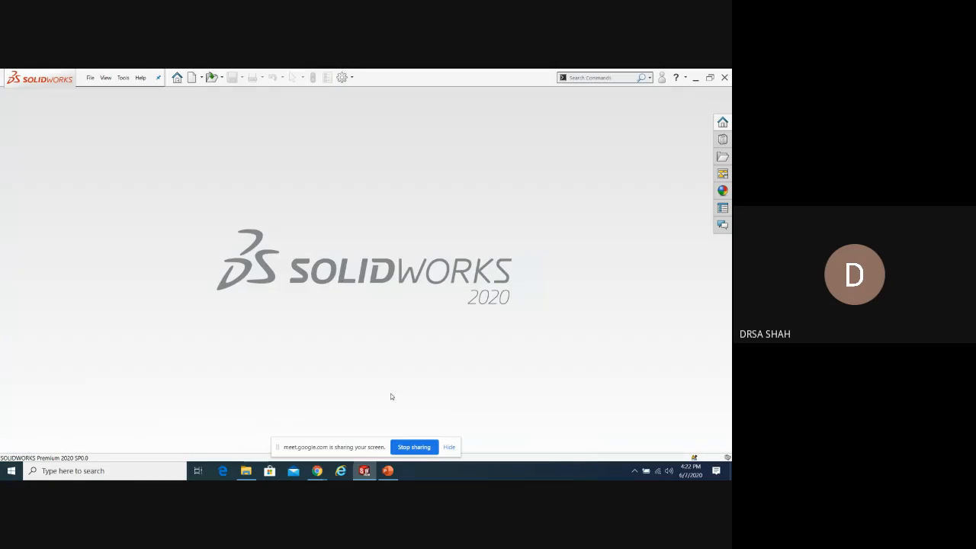
{"action": "left_click", "coordinate": [386, 471]}
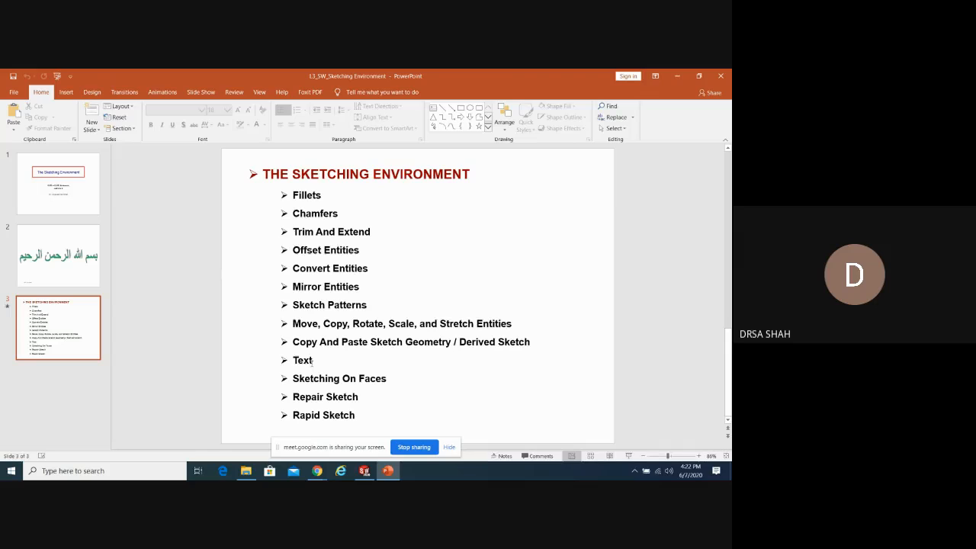
{"action": "left_click", "coordinate": [245, 470]}
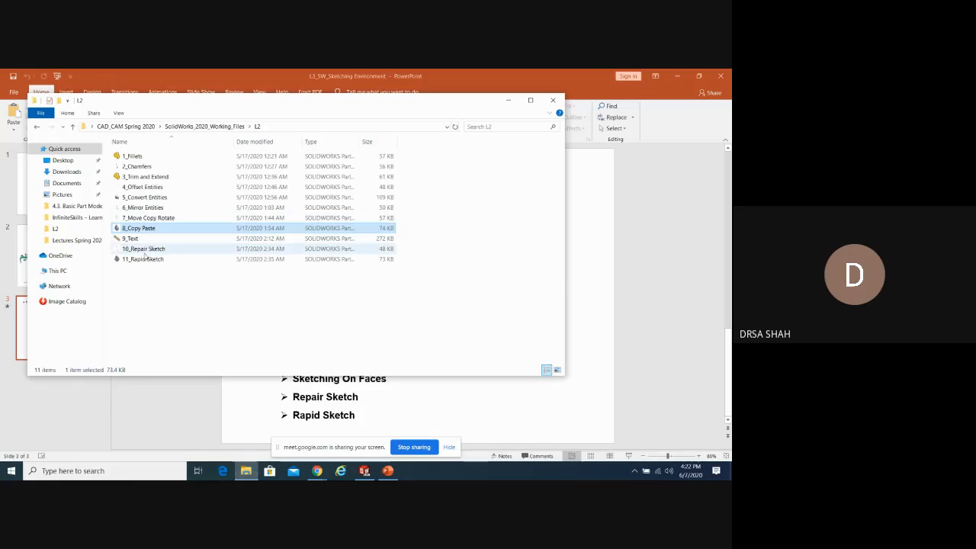
{"action": "double_click", "coordinate": [139, 239]}
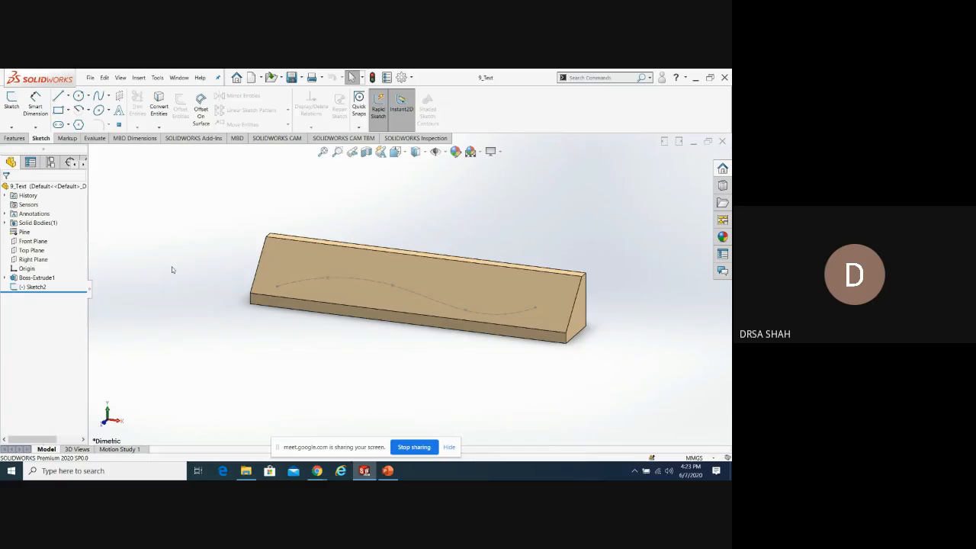
{"action": "left_click", "coordinate": [276, 265]}
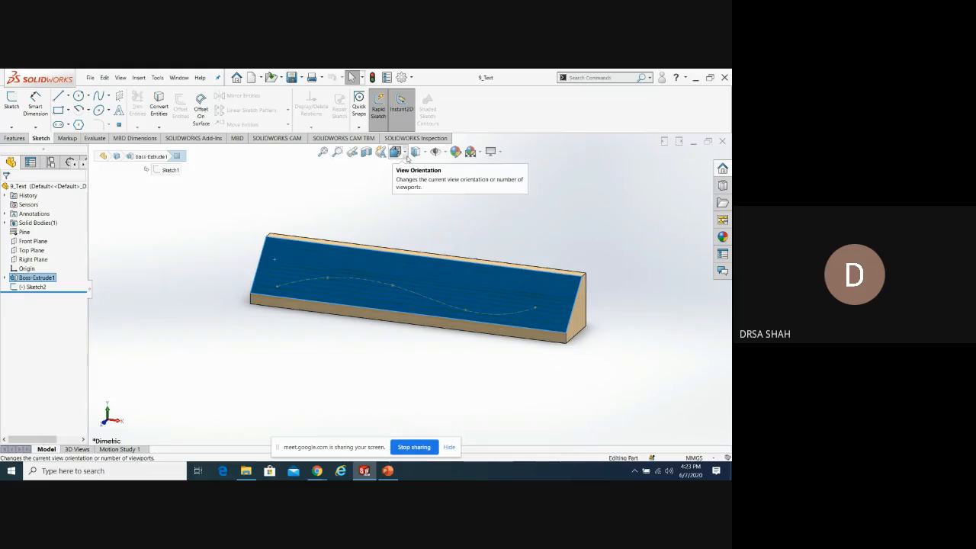
{"action": "left_click", "coordinate": [406, 155]}
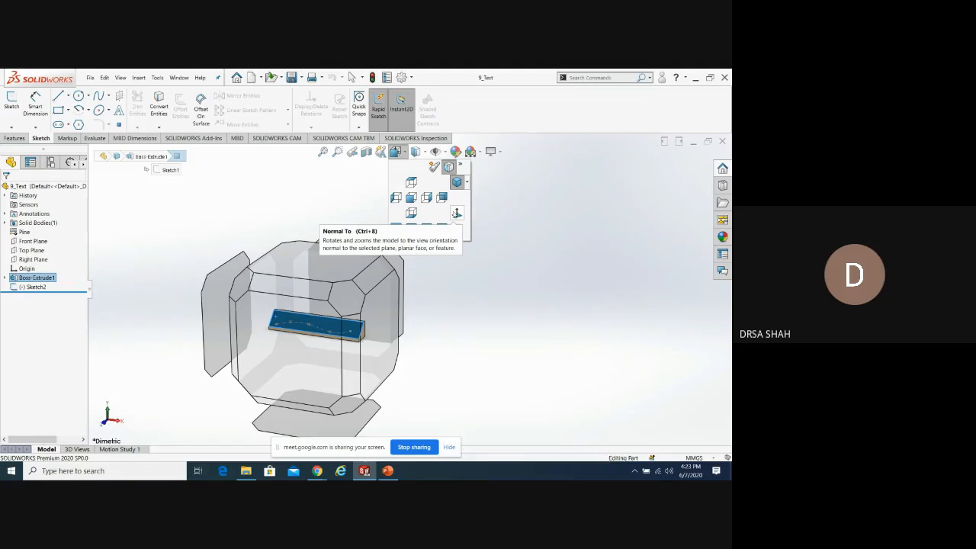
{"action": "key", "text": "ctrl+8"}
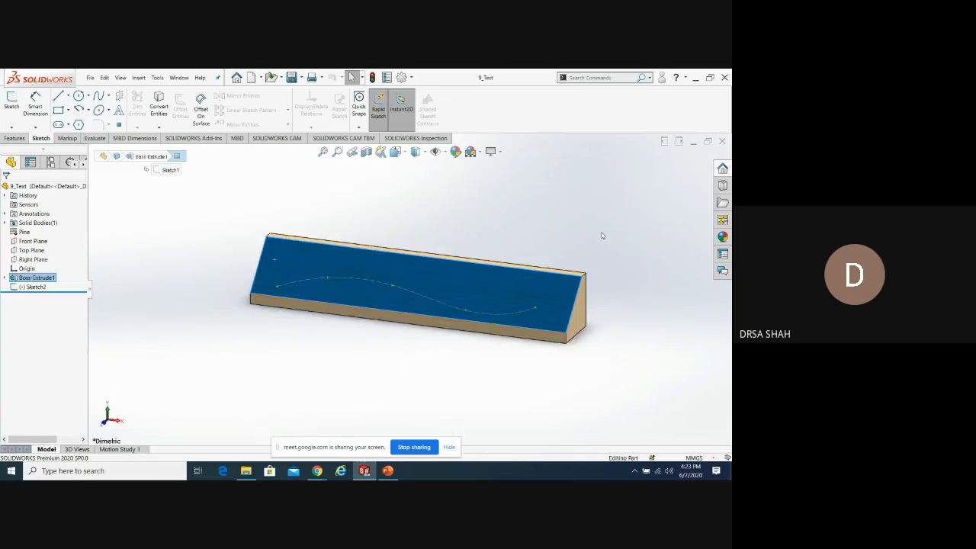
{"action": "left_click", "coordinate": [175, 280]}
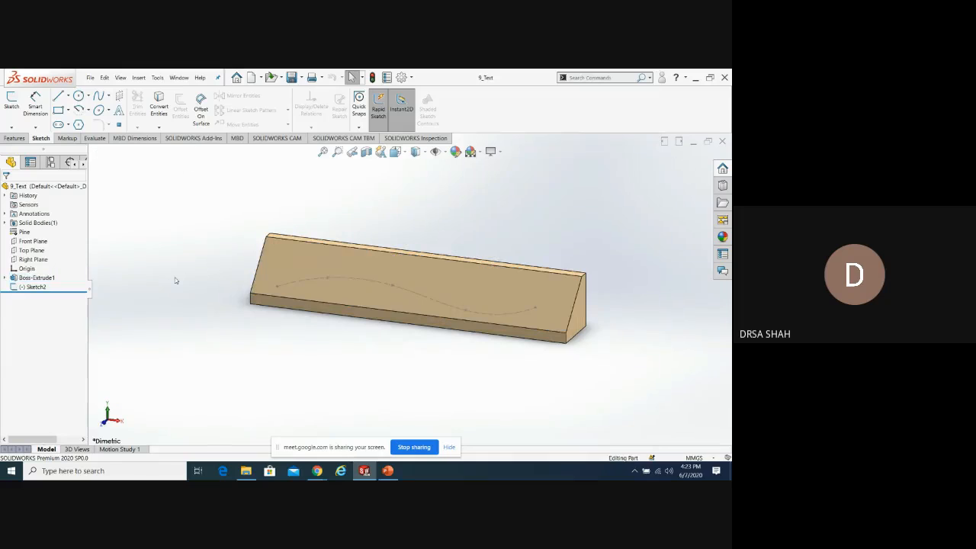
Orient the view normal to the slanted front face of the wooden block
{"action": "left_click", "coordinate": [281, 258]}
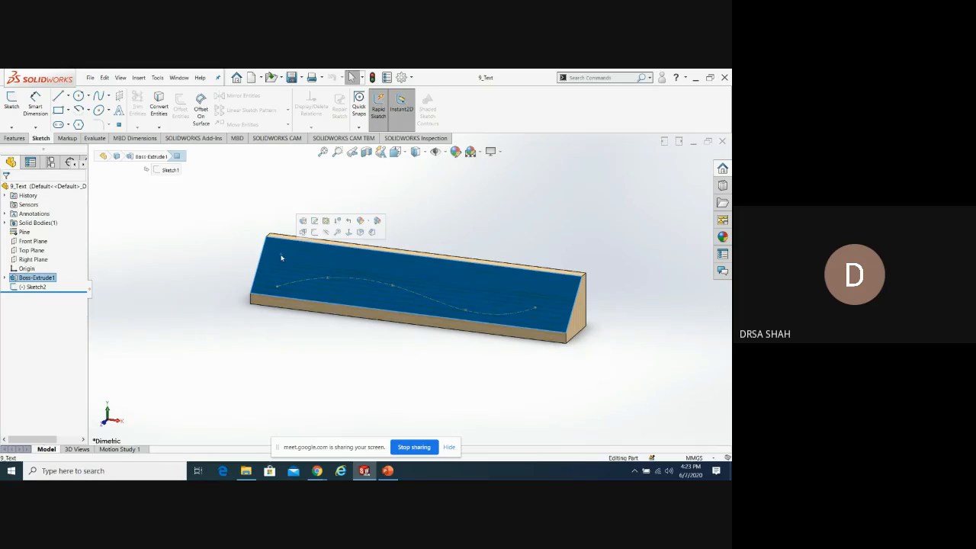
{"action": "left_click", "coordinate": [348, 231]}
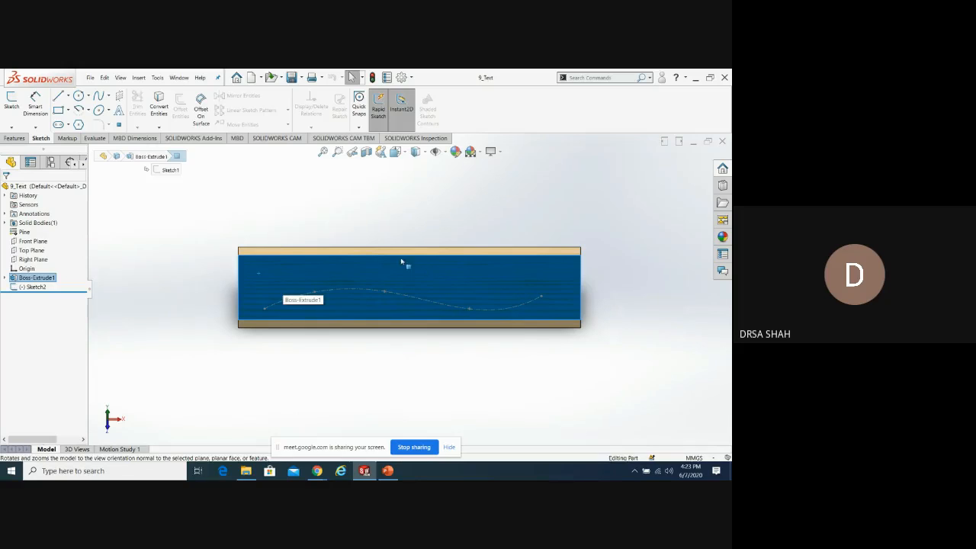
Start sketch text near the narrow end of the slanted front face and enter MECHANICAL DEPARTMENT as its text
{"action": "left_click", "coordinate": [173, 251]}
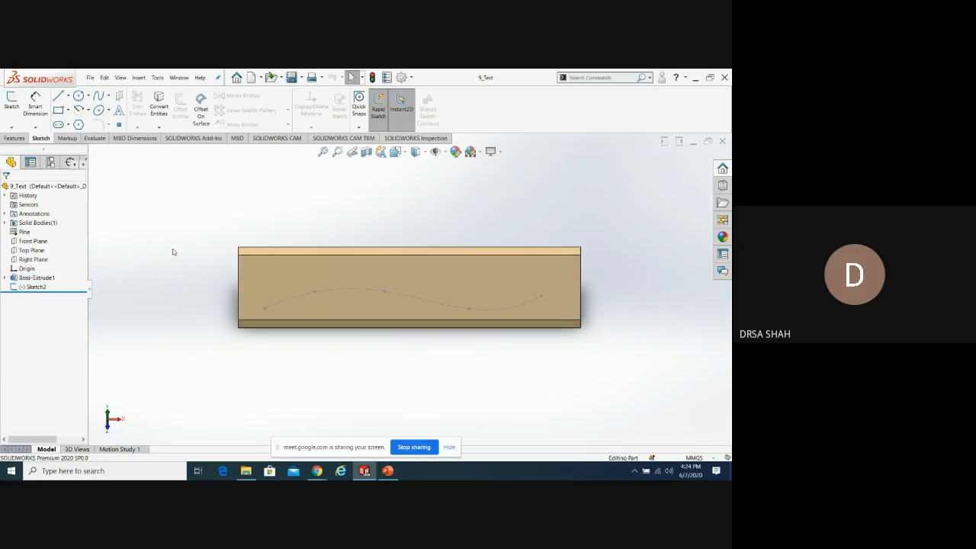
{"action": "left_click", "coordinate": [119, 111]}
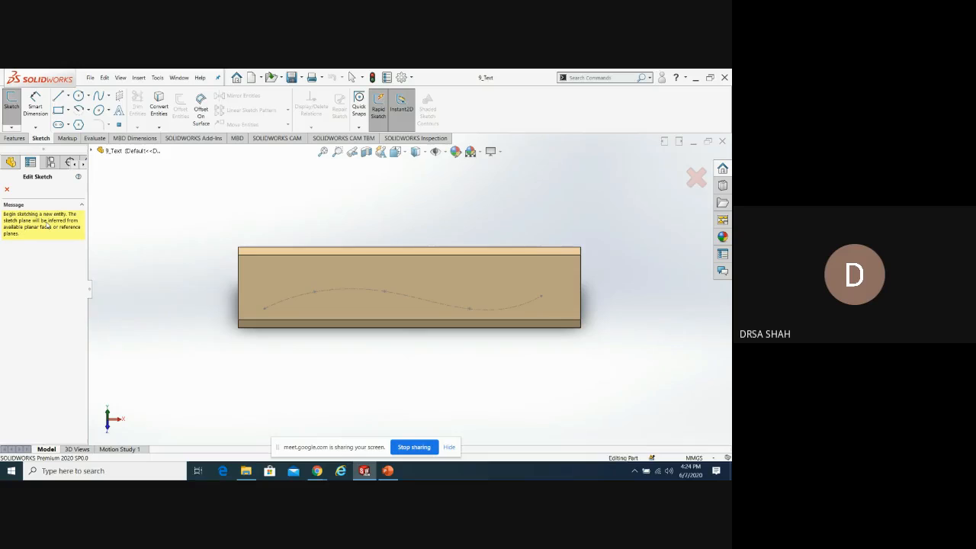
{"action": "left_click", "coordinate": [254, 285]}
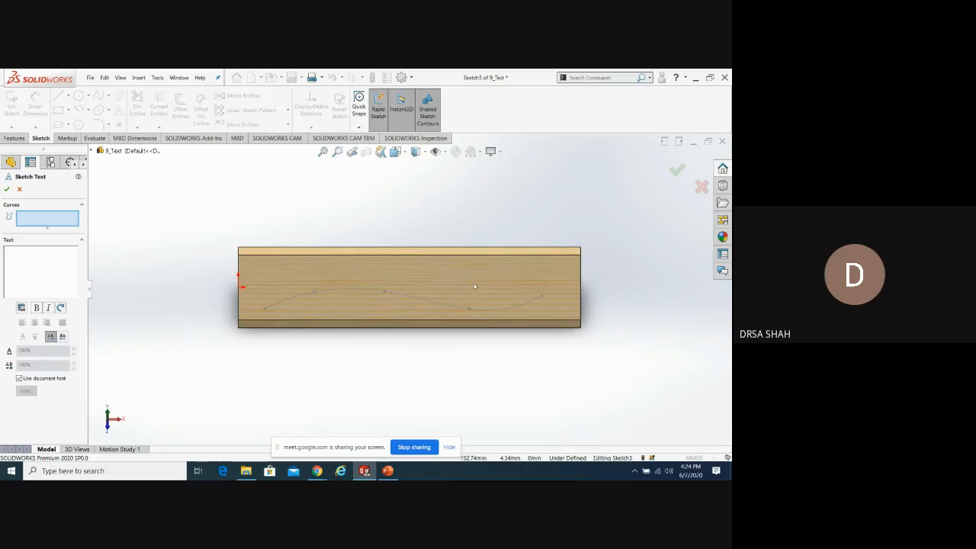
{"action": "left_click", "coordinate": [35, 257]}
{"action": "type", "text": "MECHANICAL"}
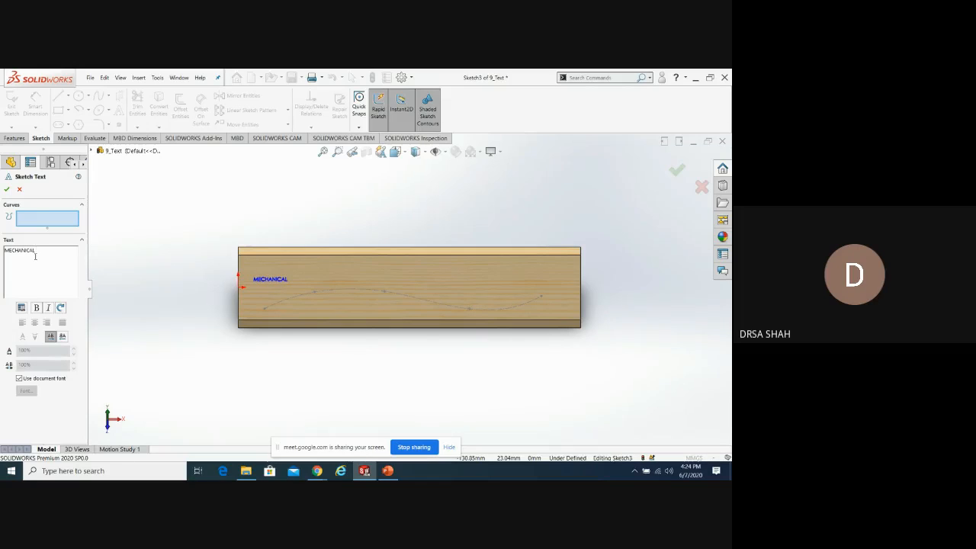
{"action": "type", "text": " DEPARTMENT"}
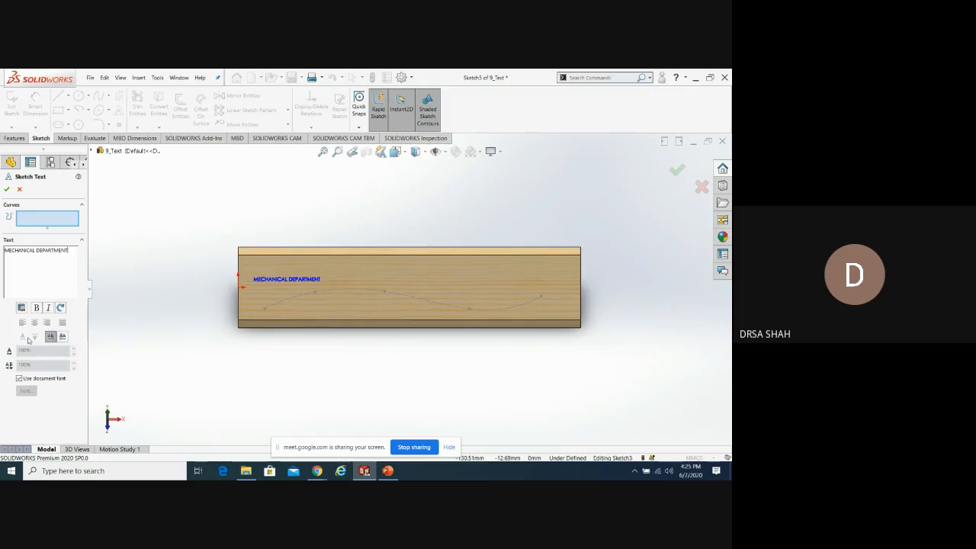
Try the horizontal flip on the sketch text and restore its normal reading direction
{"action": "left_click", "coordinate": [62, 336]}
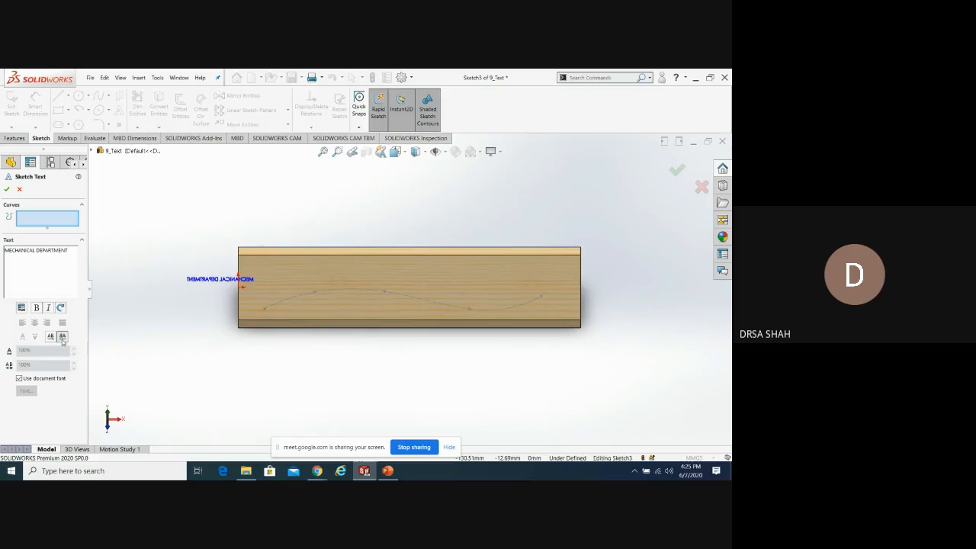
{"action": "left_click", "coordinate": [63, 340]}
{"action": "left_click", "coordinate": [52, 337]}
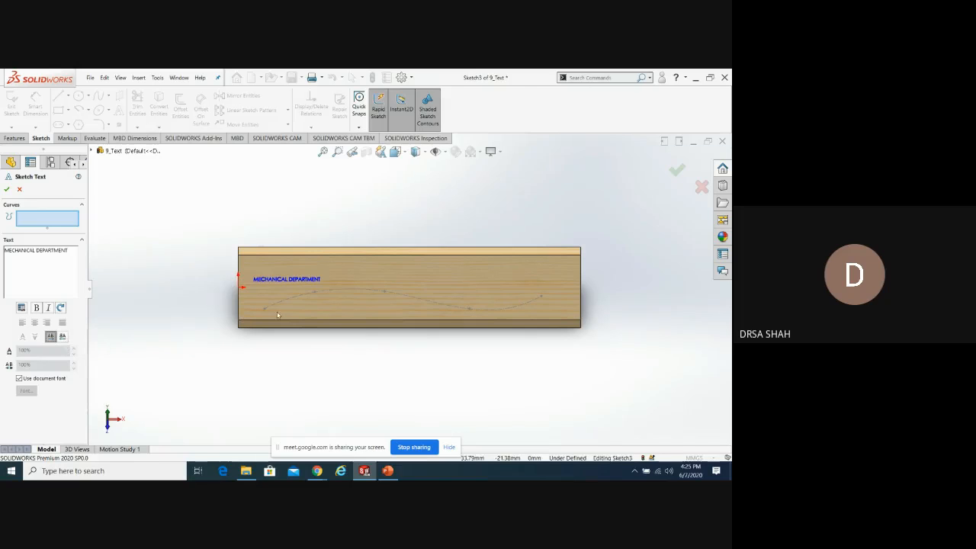
{"action": "left_click", "coordinate": [63, 337]}
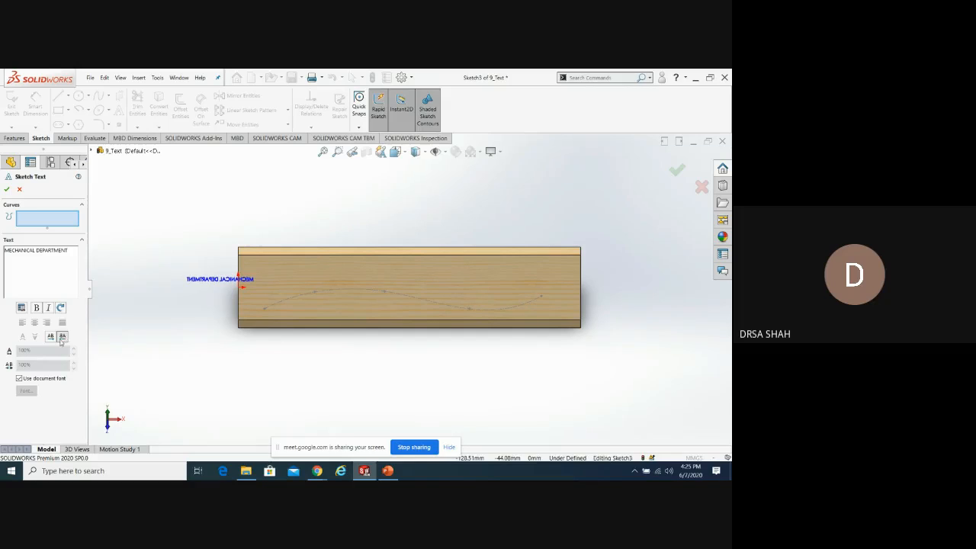
{"action": "left_click", "coordinate": [52, 337]}
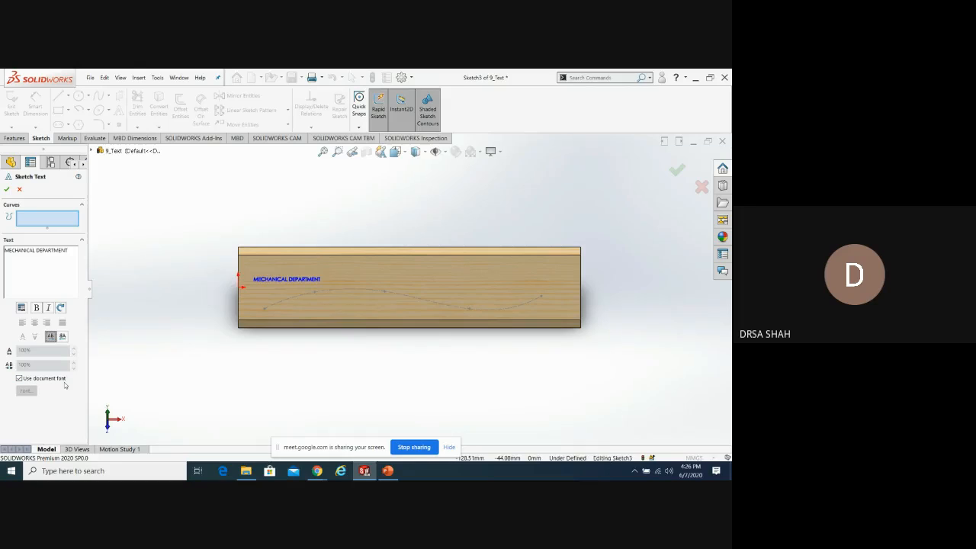
Turn off the document font for the sketch text and choose the Calibri font
{"action": "left_click", "coordinate": [19, 378]}
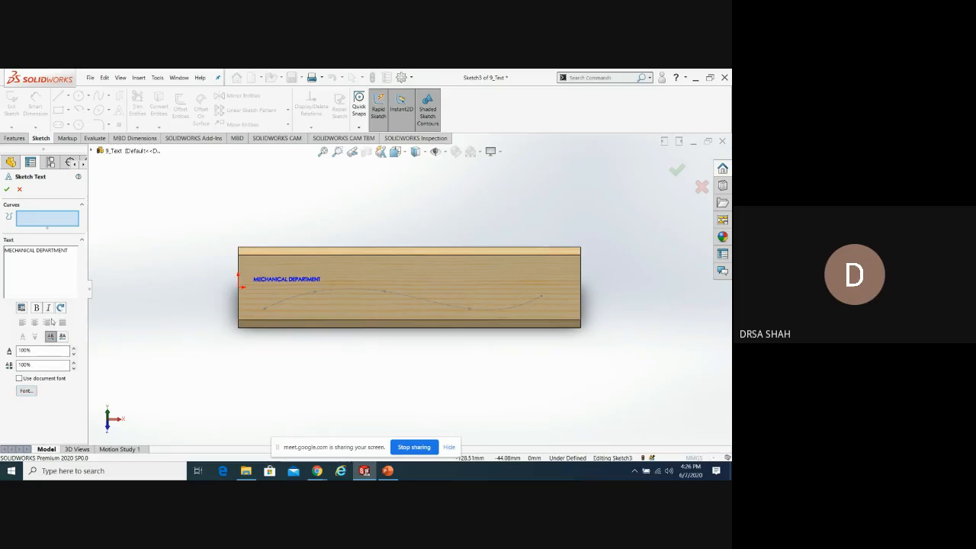
{"action": "left_click", "coordinate": [26, 392]}
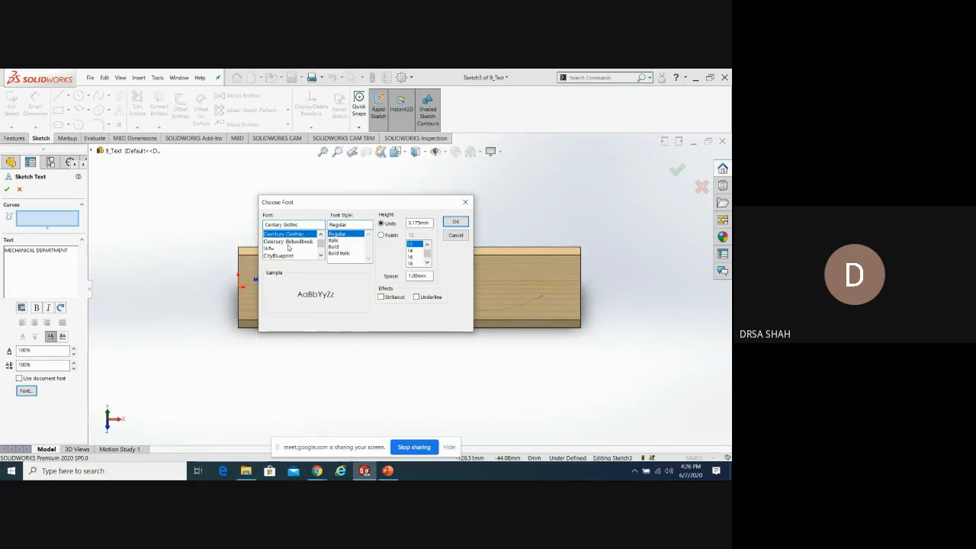
{"action": "left_click", "coordinate": [321, 236]}
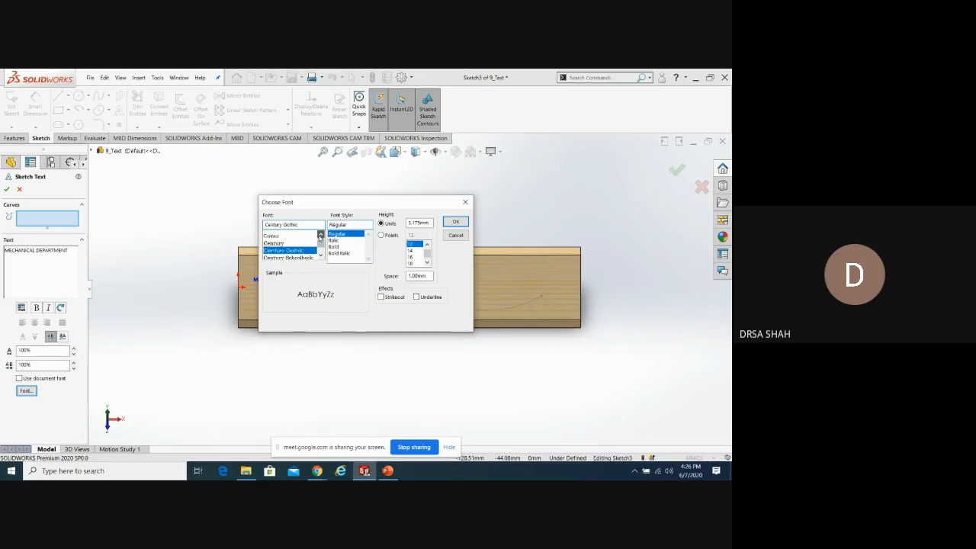
{"action": "left_click", "coordinate": [320, 236]}
{"action": "left_click", "coordinate": [320, 236]}
{"action": "left_click", "coordinate": [320, 237]}
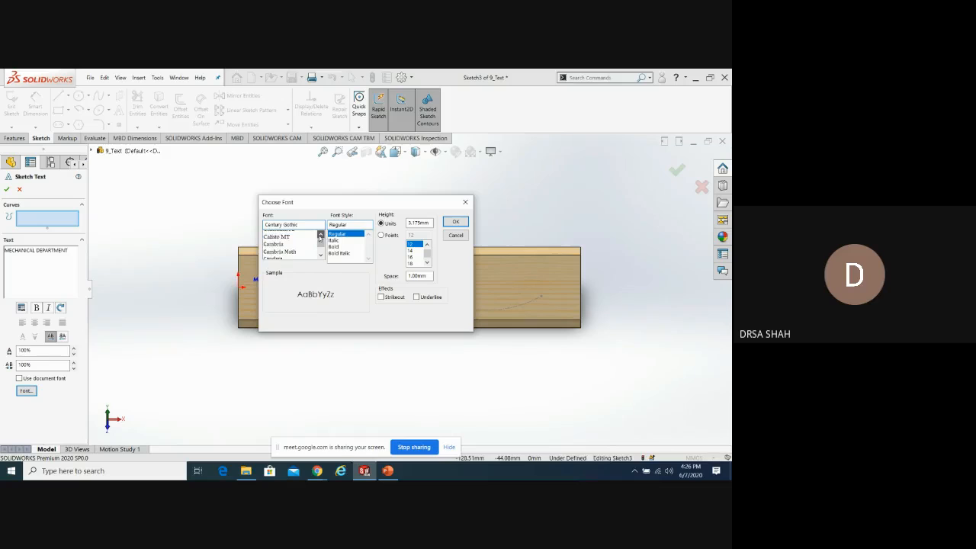
{"action": "left_click", "coordinate": [321, 236]}
{"action": "left_click", "coordinate": [320, 236]}
{"action": "left_click", "coordinate": [321, 237]}
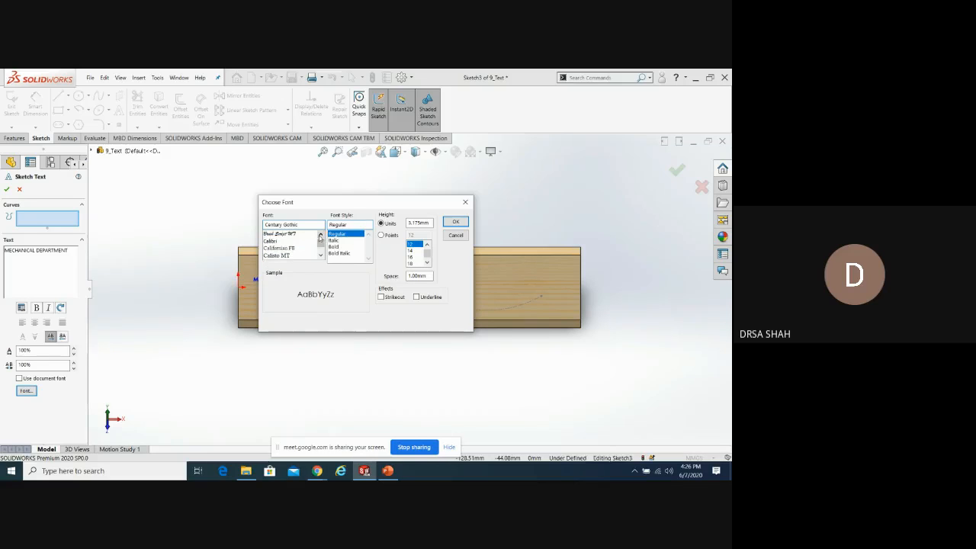
{"action": "left_click", "coordinate": [272, 241]}
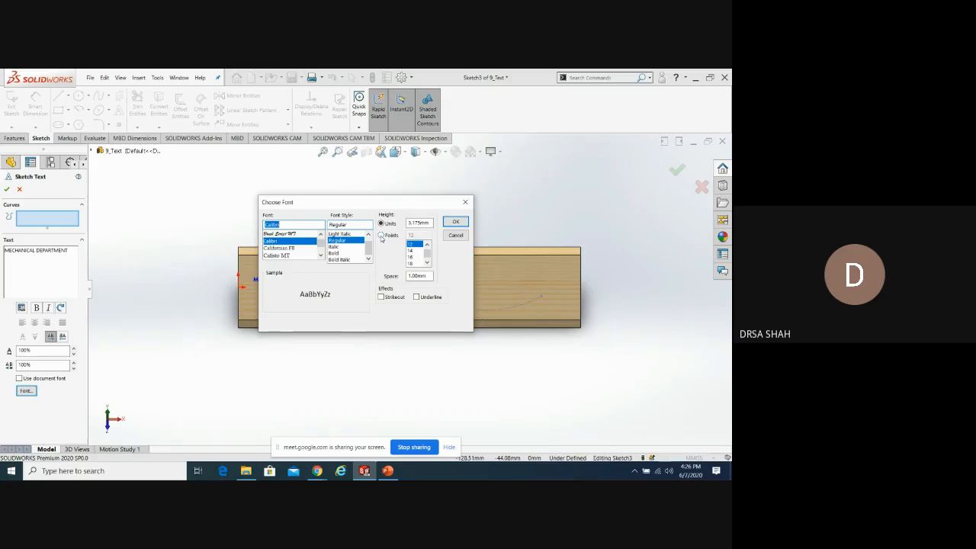
Define the text height in units, set it to 20 mm and apply the font settings
{"action": "left_click", "coordinate": [381, 236]}
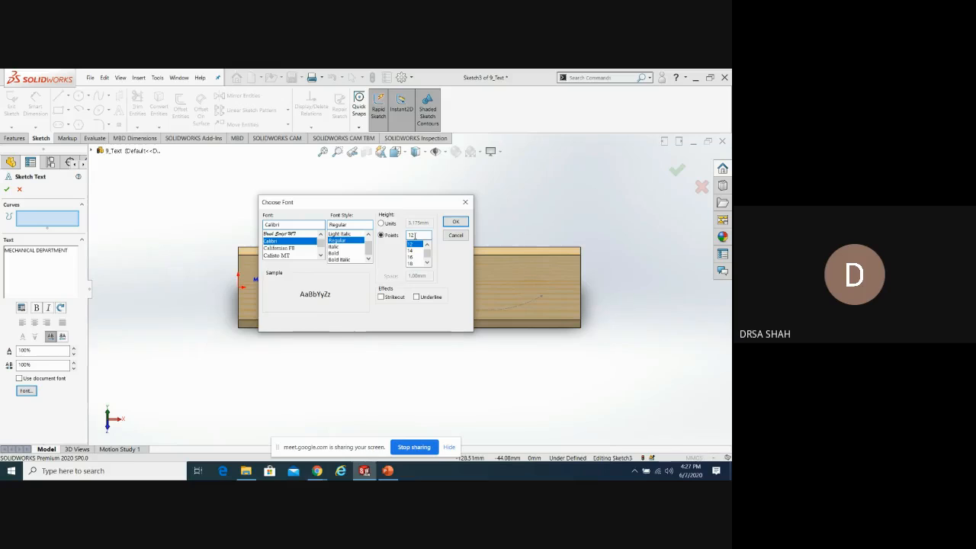
{"action": "left_click", "coordinate": [381, 223]}
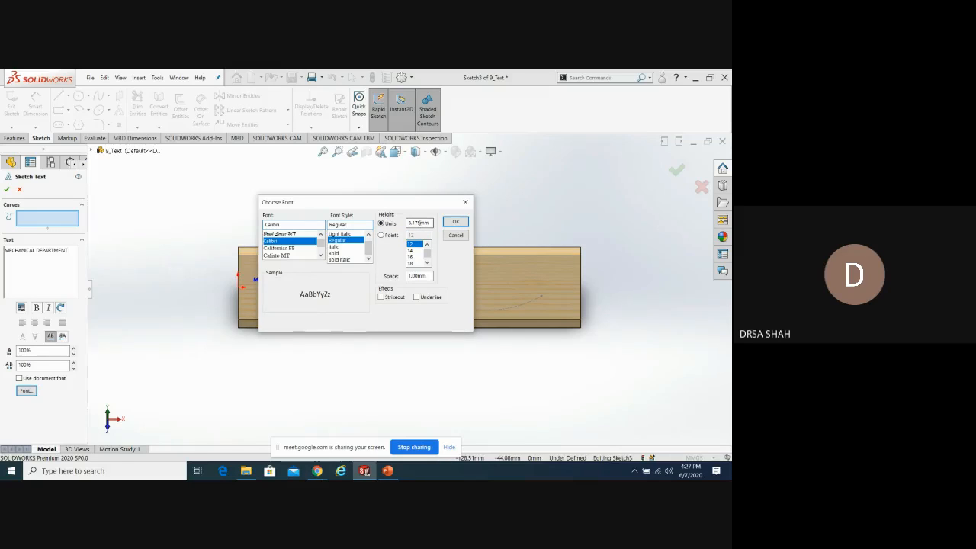
{"action": "double_click", "coordinate": [419, 223]}
{"action": "type", "text": "20"}
{"action": "key", "text": "Return"}
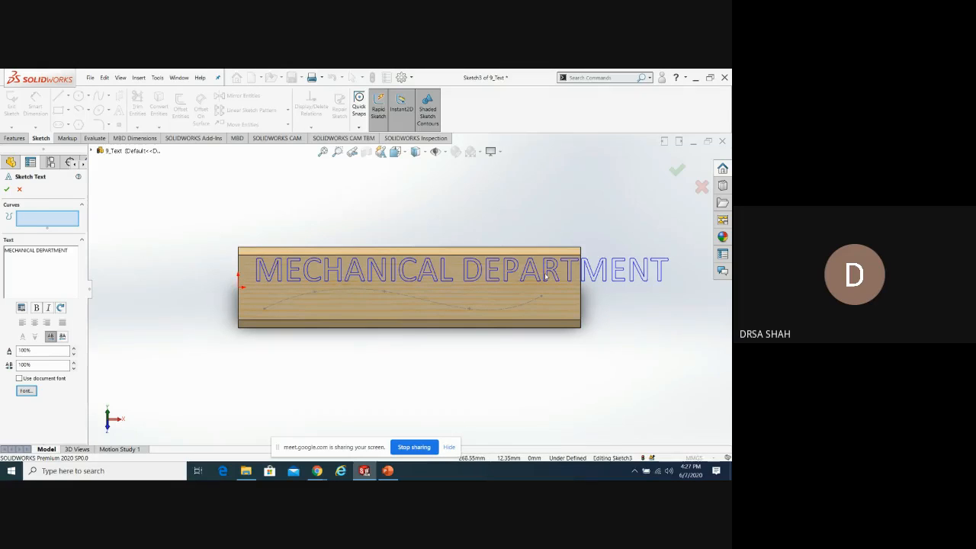
Reduce the height of the sketch text to 15 mm
{"action": "left_click", "coordinate": [35, 392]}
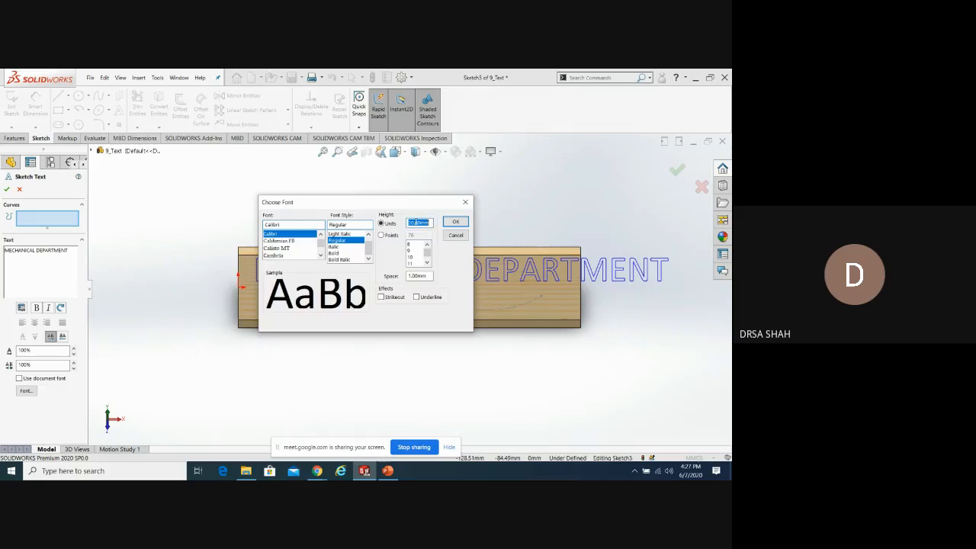
{"action": "type", "text": "15"}
{"action": "key", "text": "Return"}
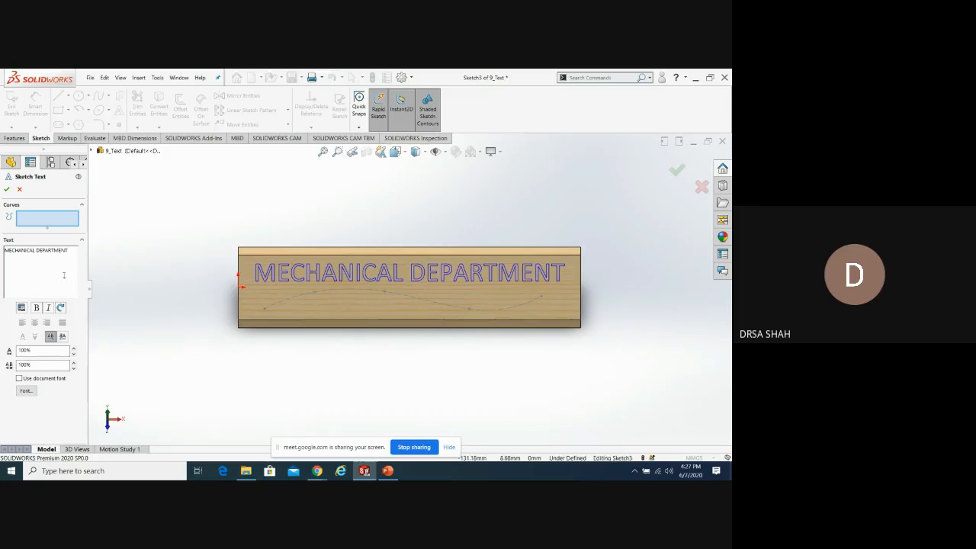
{"action": "triple_click", "coordinate": [15, 251]}
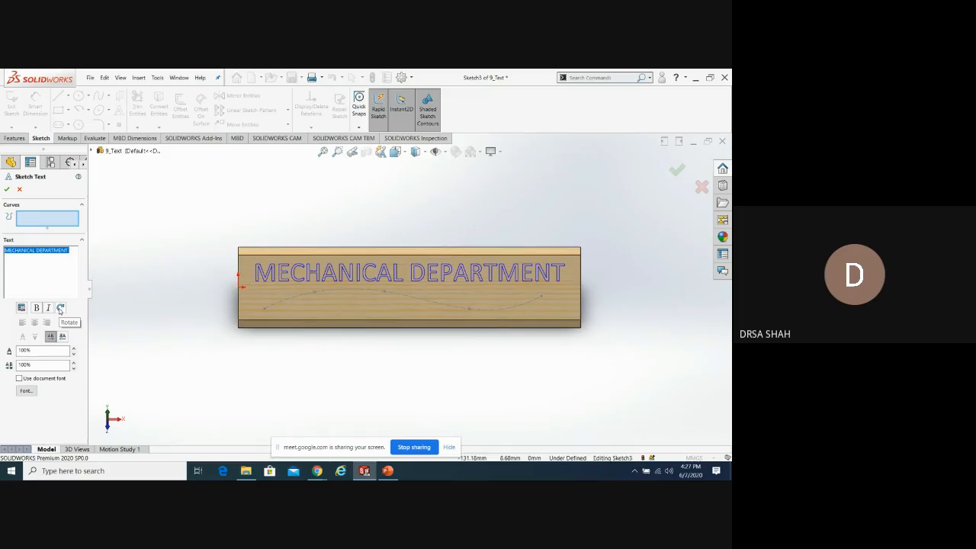
{"action": "left_click", "coordinate": [39, 273]}
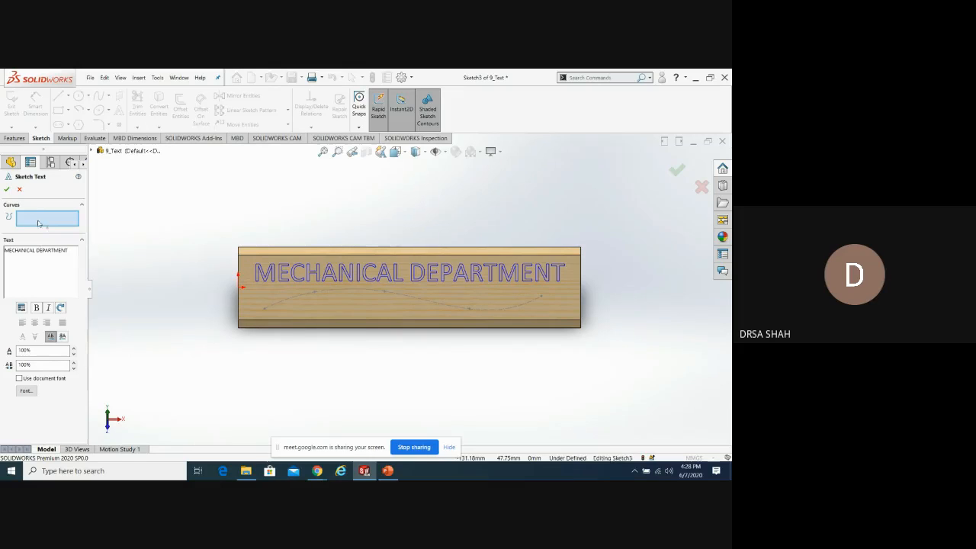
Make the text follow the spline on the slanted face and fully justify it along the curve
{"action": "left_click", "coordinate": [276, 306]}
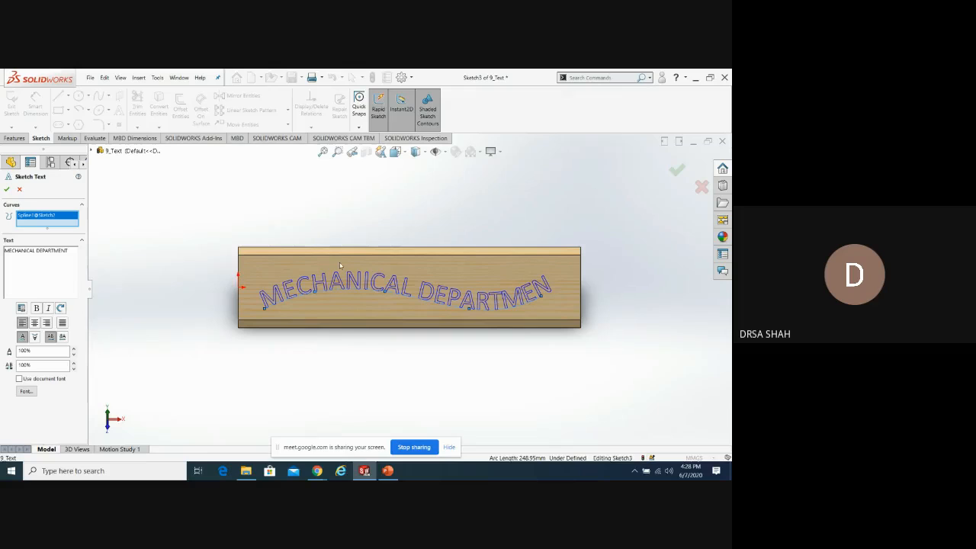
{"action": "left_click", "coordinate": [62, 323]}
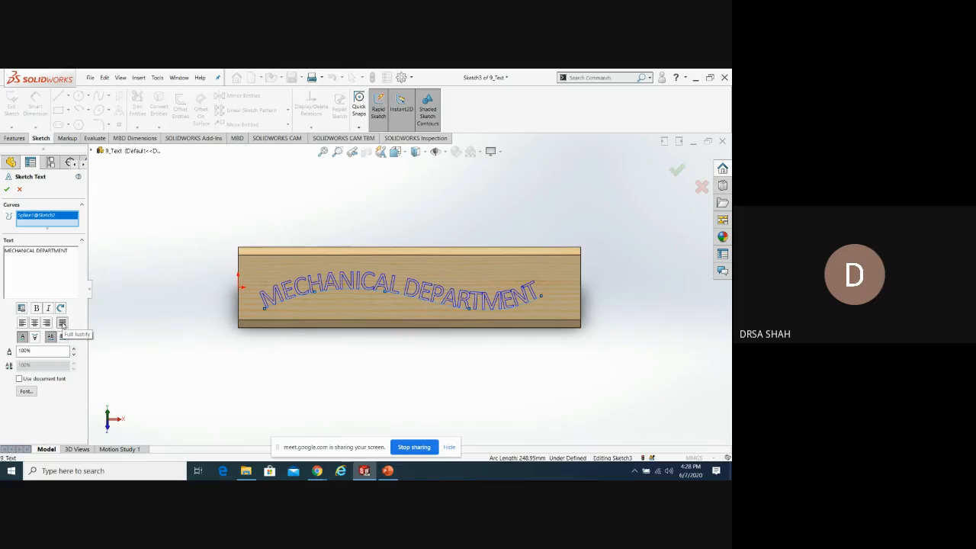
{"action": "left_click", "coordinate": [63, 323]}
Try the vertical and horizontal flips on the curved text, restoring its normal orientation after each
{"action": "left_click", "coordinate": [34, 338]}
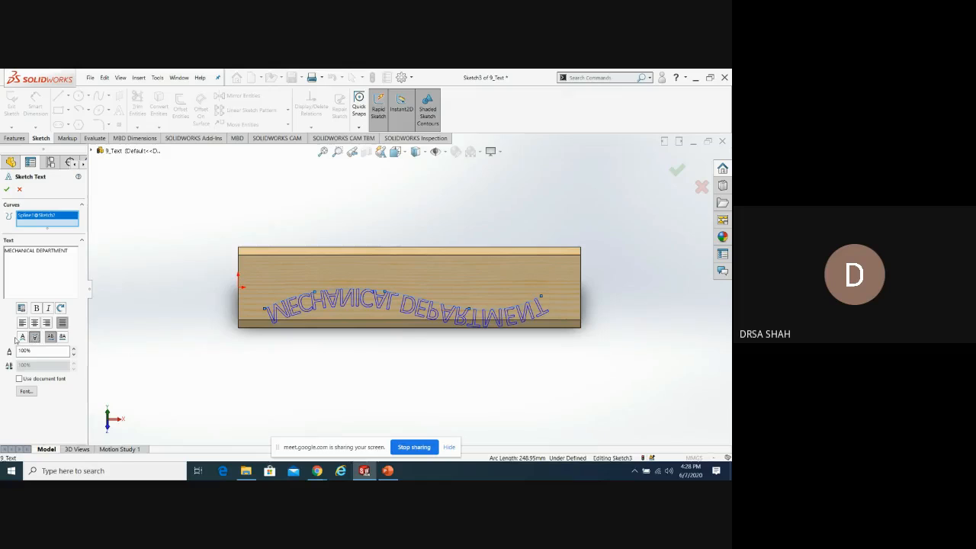
{"action": "left_click", "coordinate": [23, 337]}
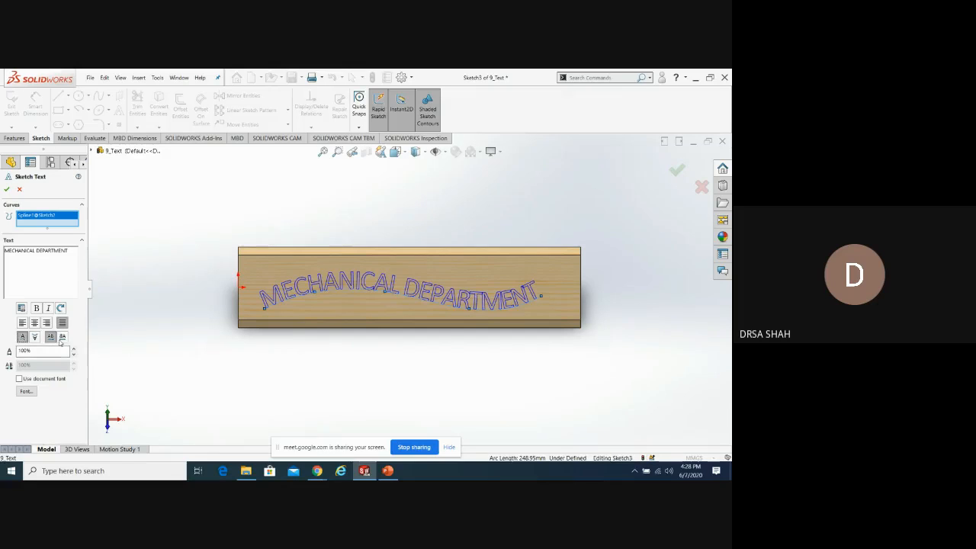
{"action": "left_click", "coordinate": [62, 337]}
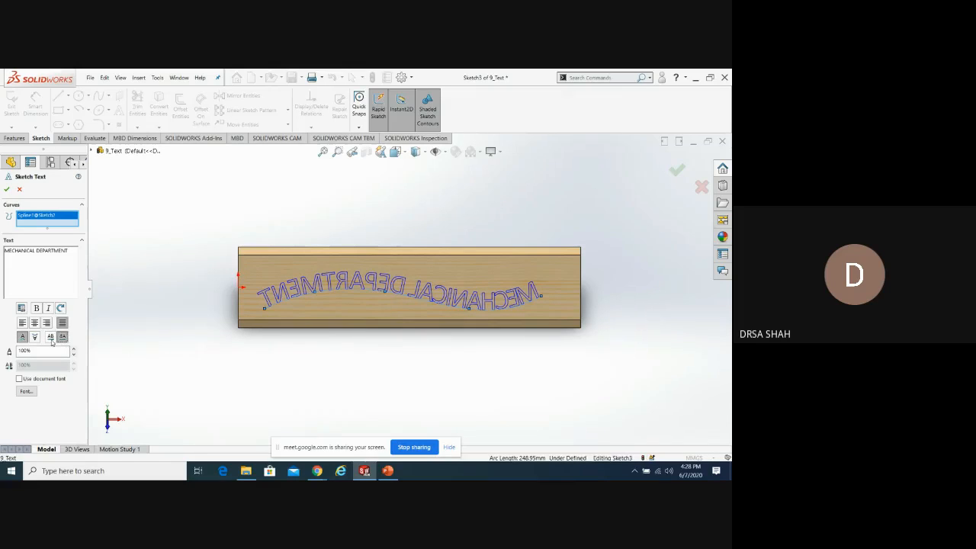
{"action": "left_click", "coordinate": [51, 338]}
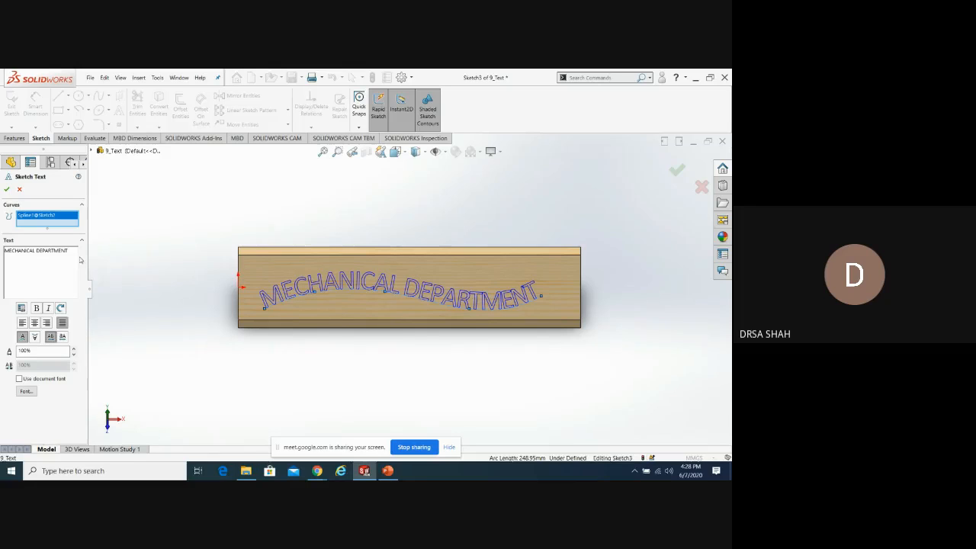
Set the curved text's height to 12 mm, accept the sketch text and exit the sketch
{"action": "left_click", "coordinate": [26, 391]}
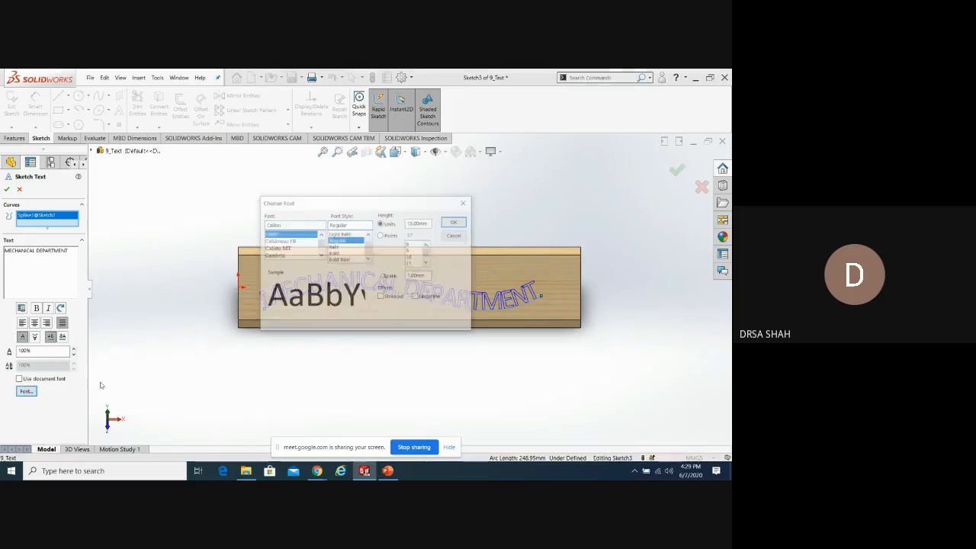
{"action": "double_click", "coordinate": [420, 223]}
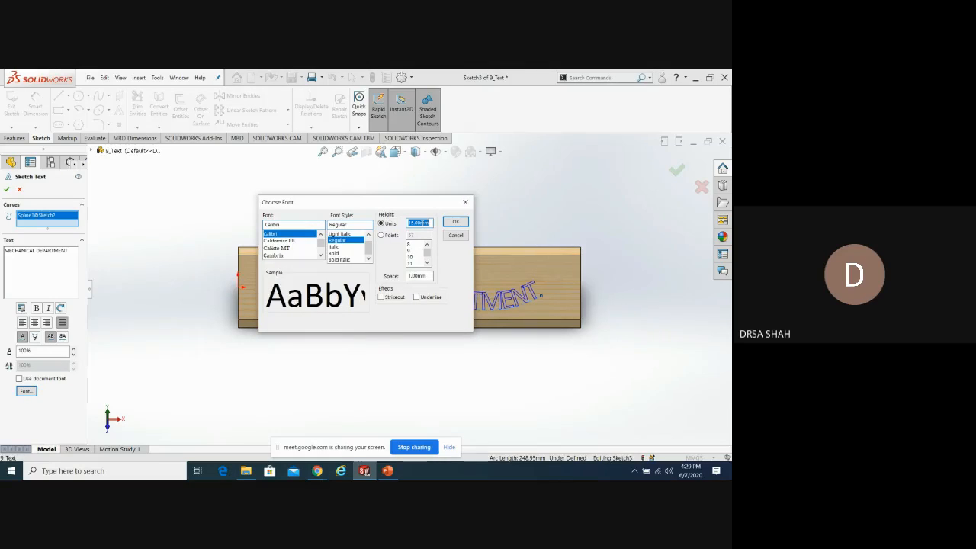
{"action": "type", "text": "12"}
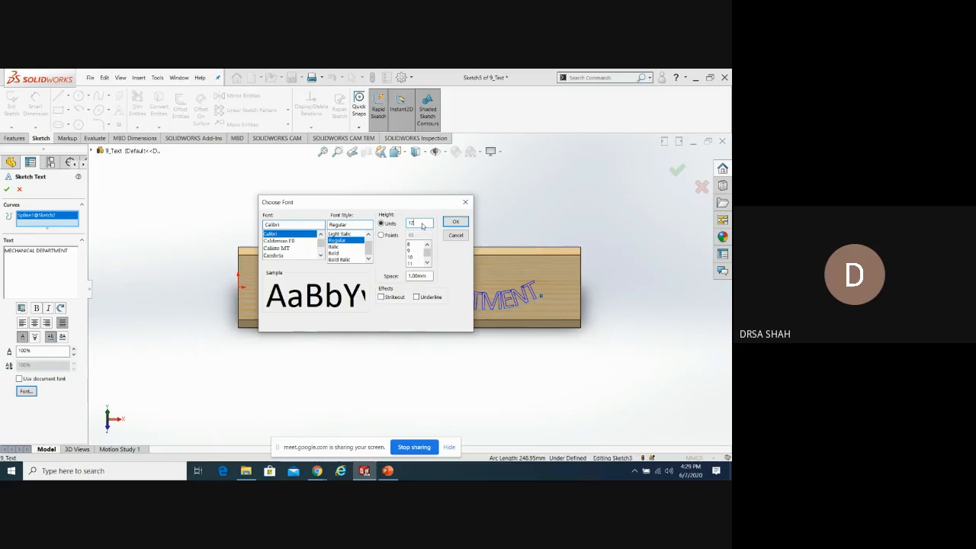
{"action": "key", "text": "Return"}
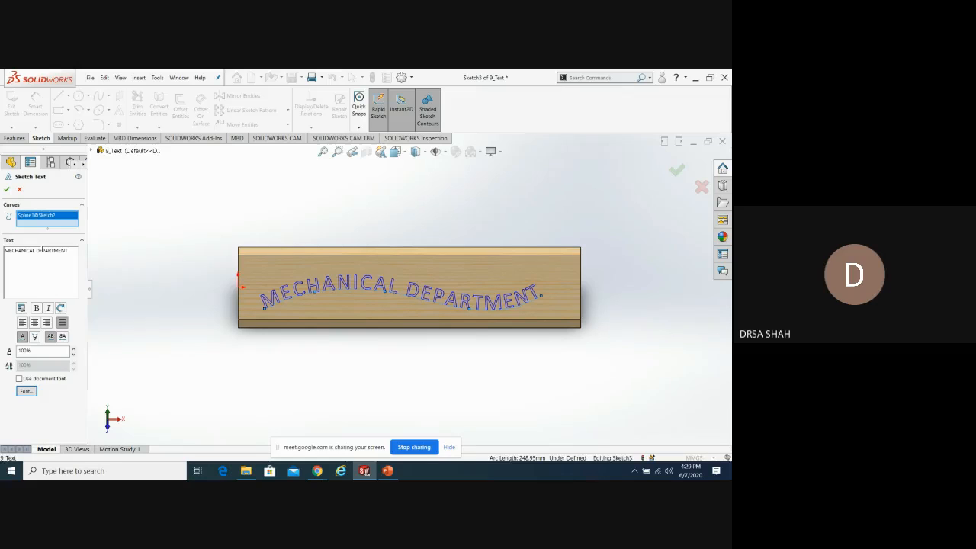
{"action": "left_click", "coordinate": [7, 190]}
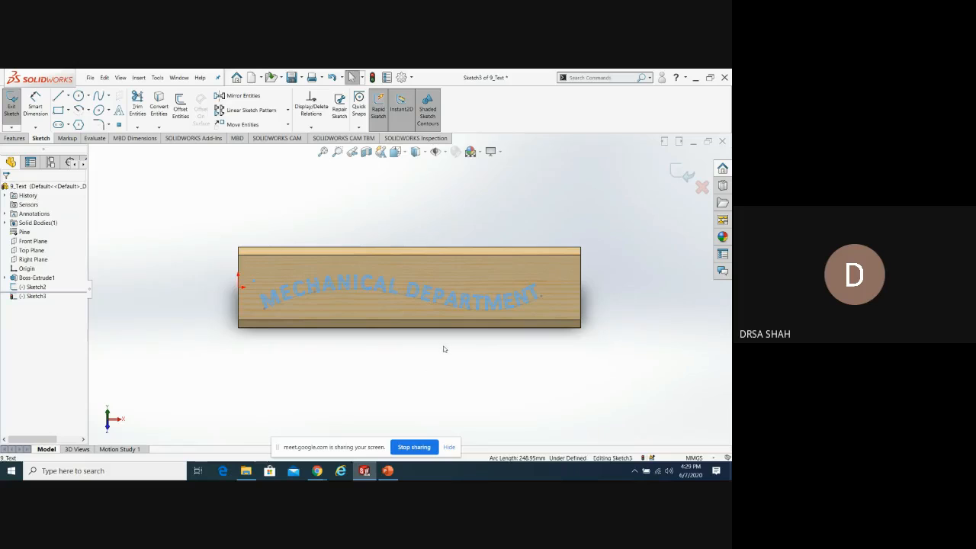
{"action": "left_click", "coordinate": [687, 175]}
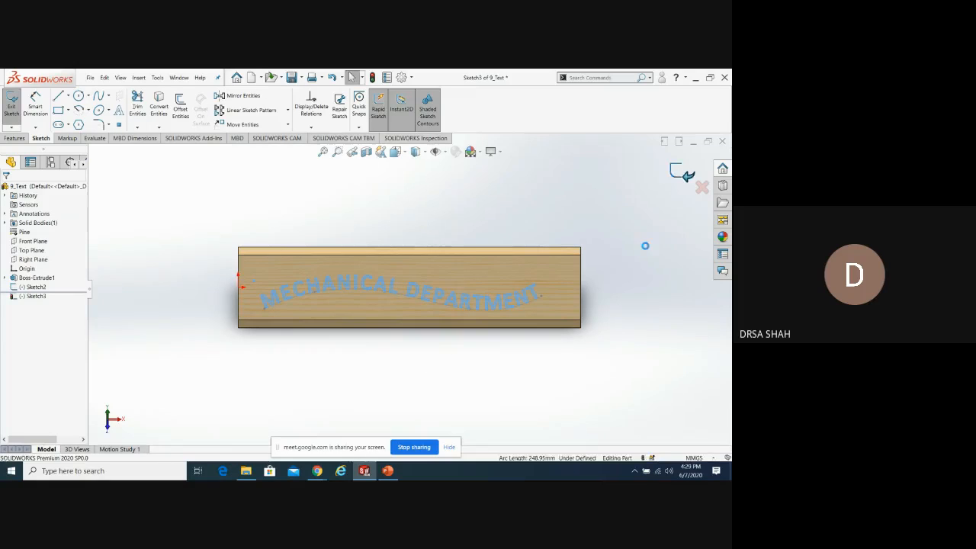
{"action": "left_click", "coordinate": [636, 273]}
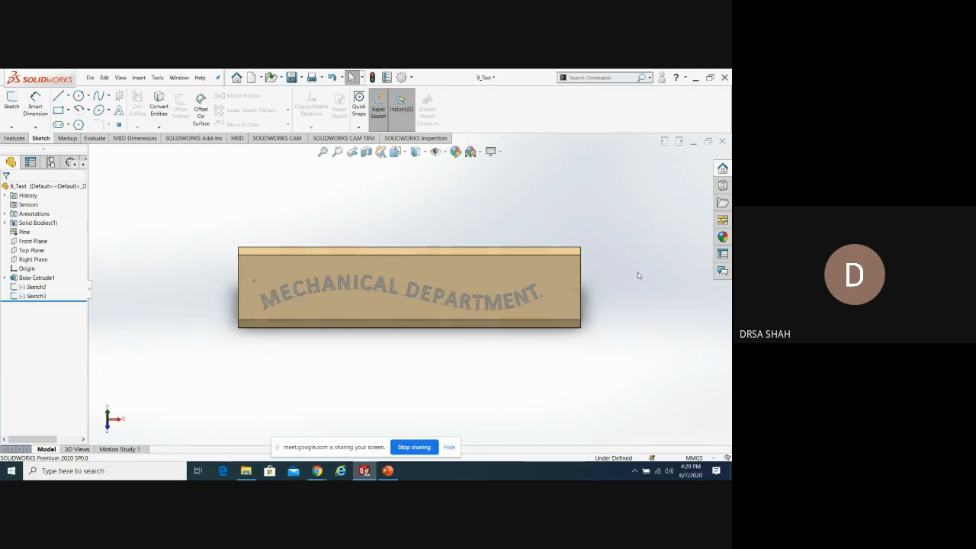
Cut the curved MECHANICAL DEPARTMENT text 2 mm deep into the block's slanted face with a blind Extruded Cut
{"action": "middle_click_drag", "start_coordinate": [636, 273], "coordinate": [605, 289]}
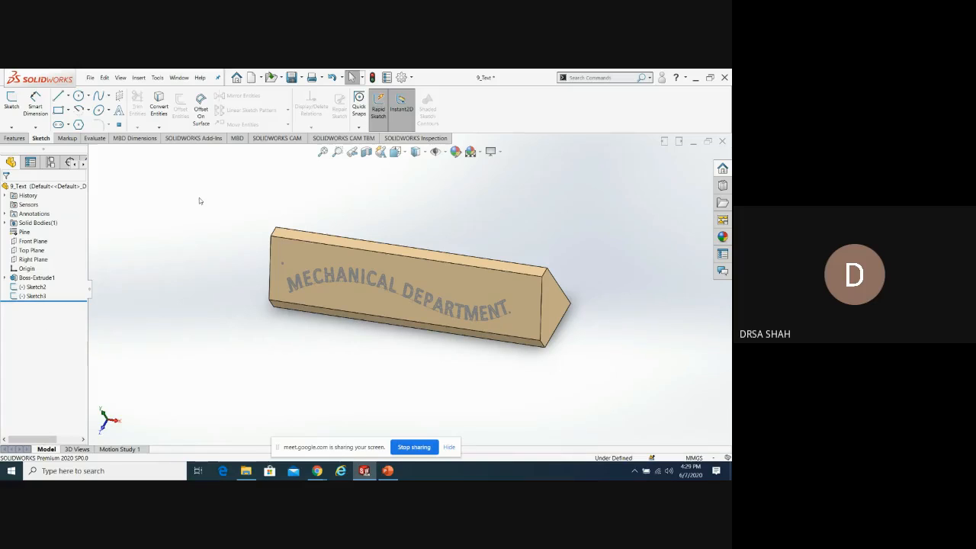
{"action": "left_click", "coordinate": [30, 296]}
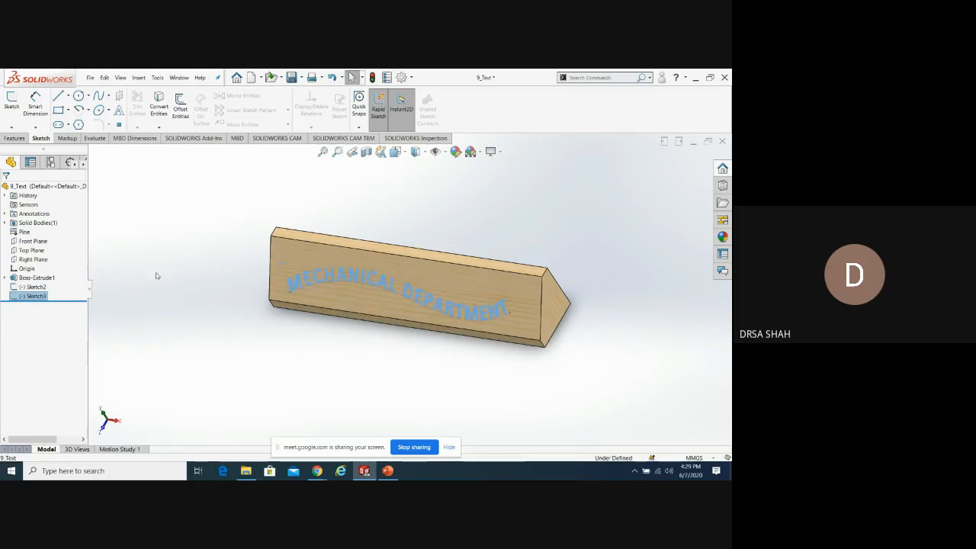
{"action": "left_click", "coordinate": [15, 138]}
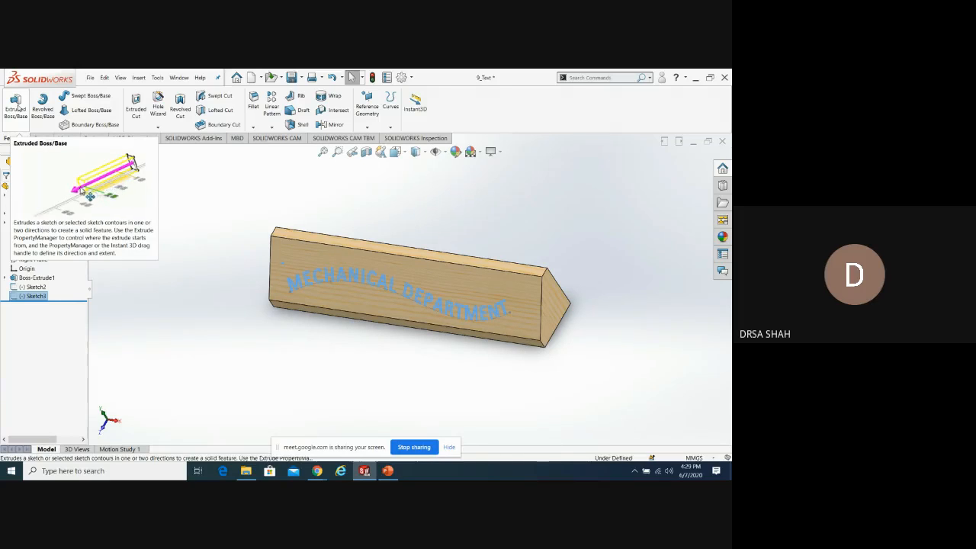
{"action": "left_click", "coordinate": [135, 120]}
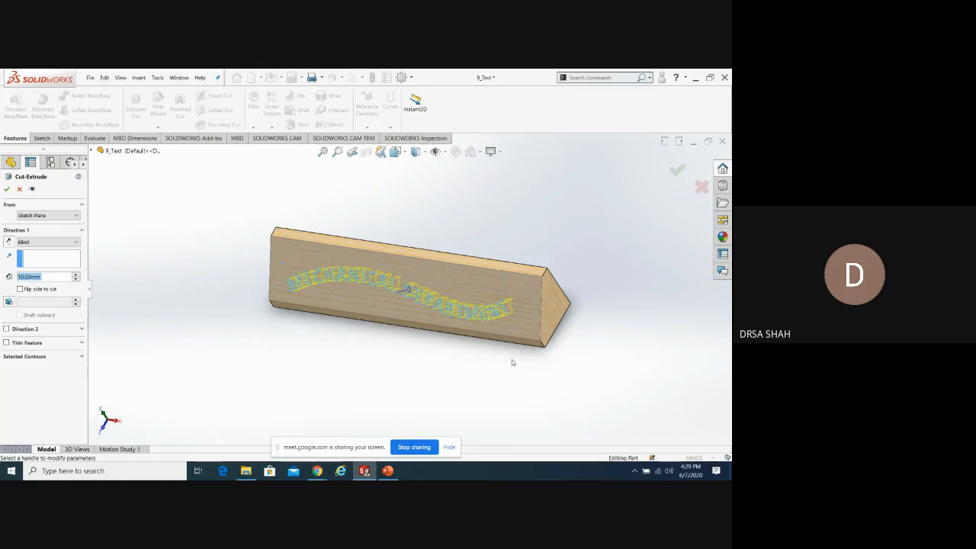
{"action": "middle_click_drag", "start_coordinate": [538, 362], "coordinate": [501, 367]}
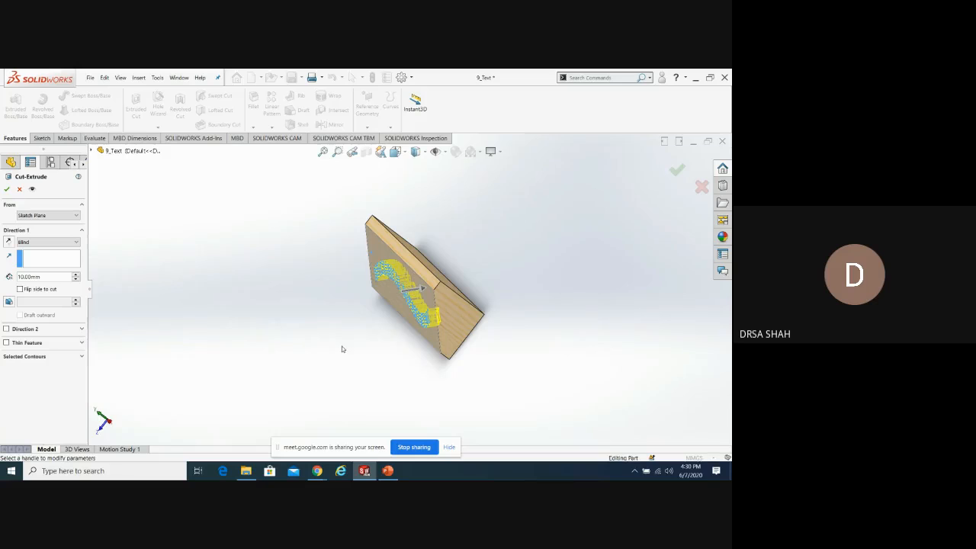
{"action": "middle_click_drag", "start_coordinate": [340, 348], "coordinate": [365, 349]}
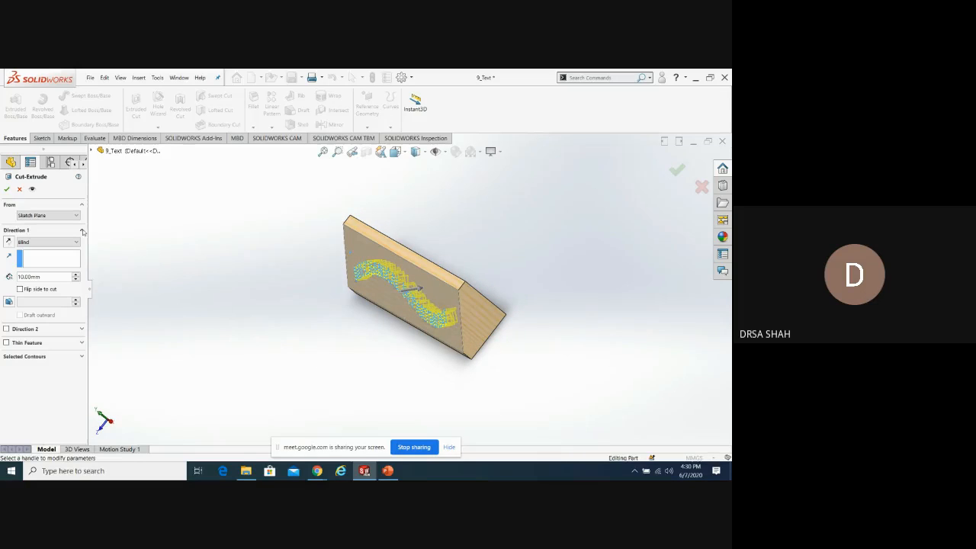
{"action": "double_click", "coordinate": [51, 278]}
{"action": "type", "text": "2"}
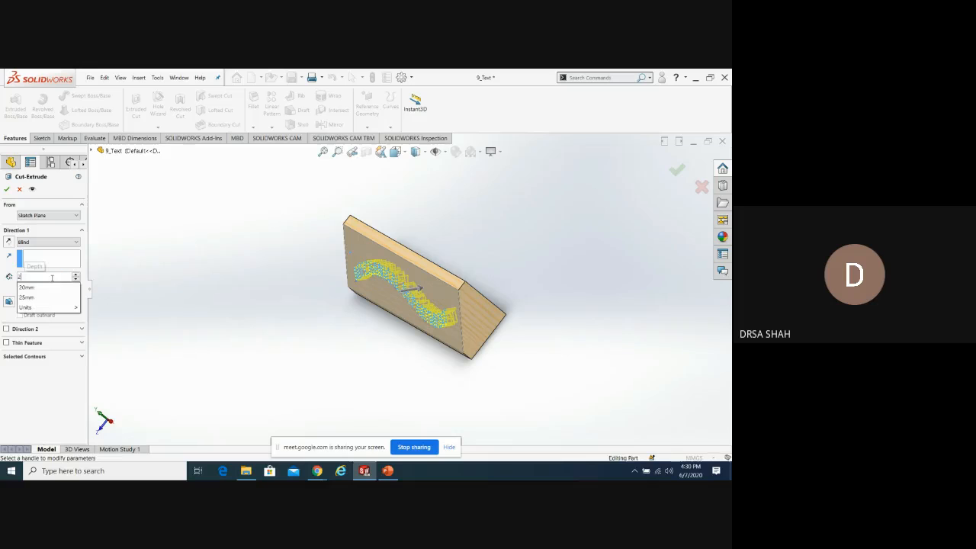
{"action": "key", "text": "Return"}
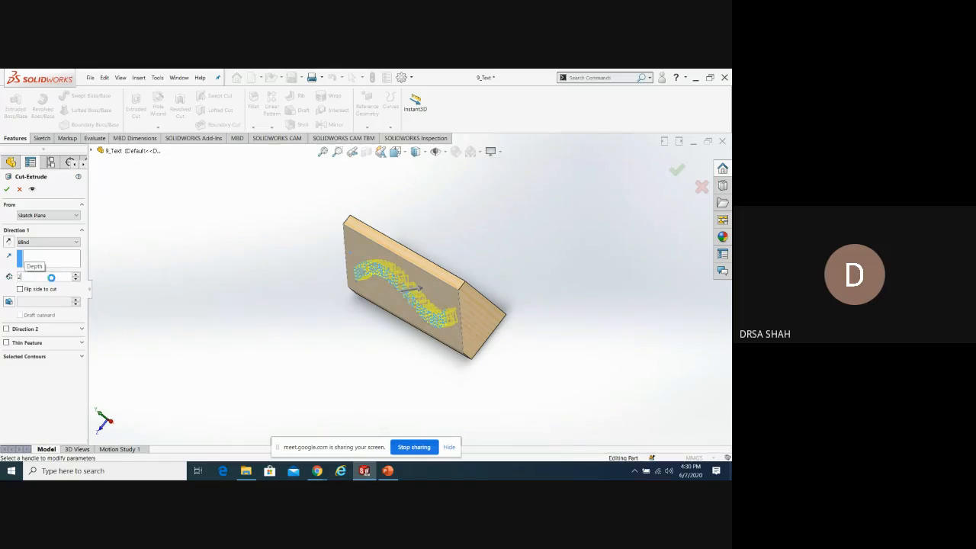
{"action": "left_click", "coordinate": [6, 189]}
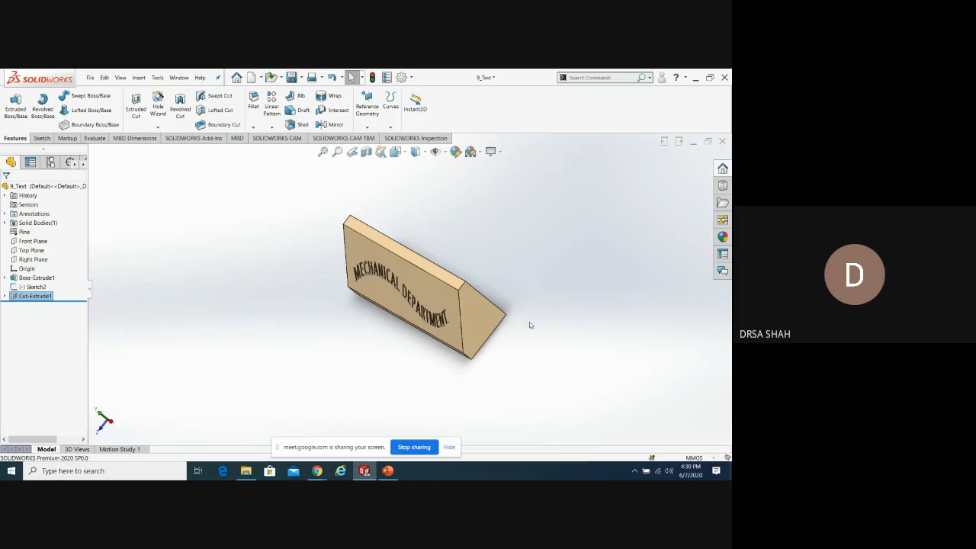
Inspect the engraved lettering up close and hide the spline sketch that runs beneath it
{"action": "key", "text": "ctrl+1"}
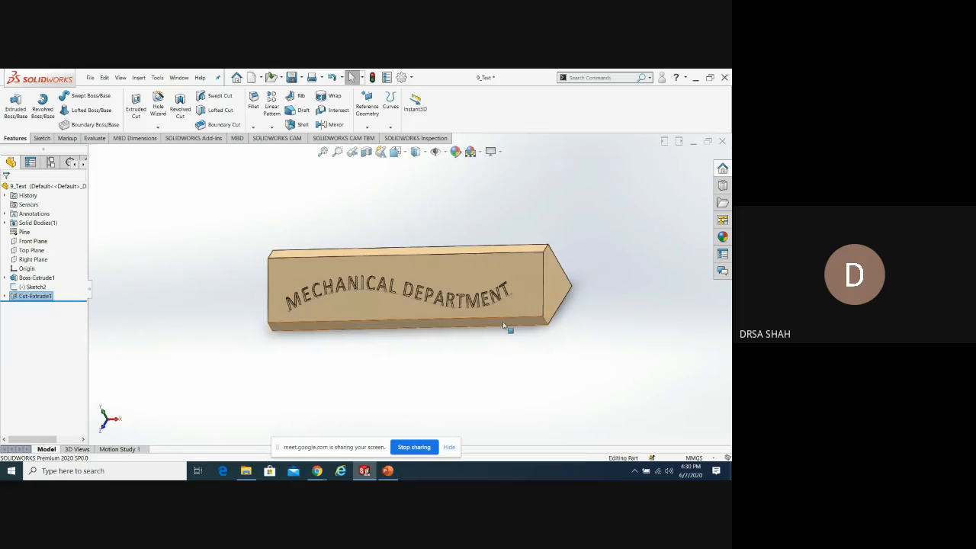
{"action": "scroll", "coordinate": [503, 326], "scroll_direction": "down", "scroll_amount": 8}
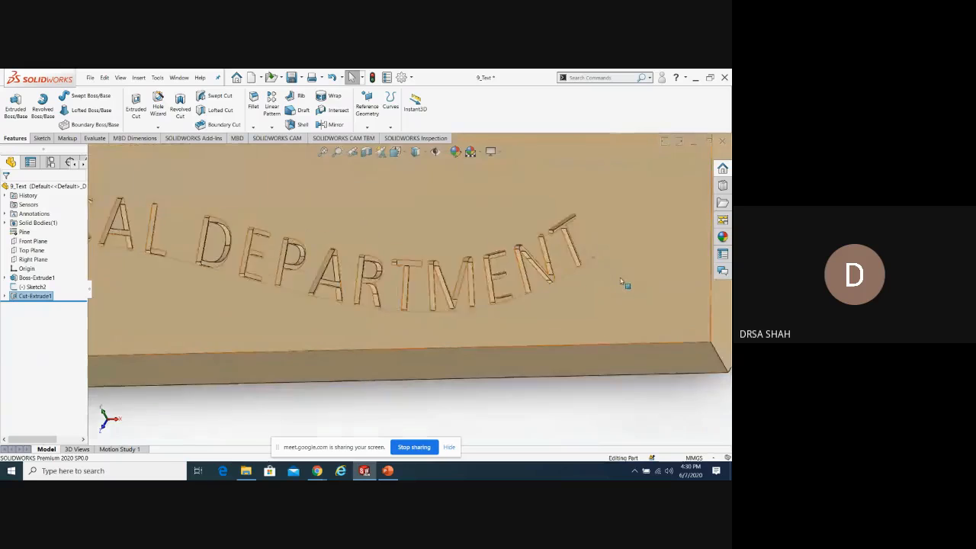
{"action": "middle_click_drag", "start_coordinate": [621, 282], "coordinate": [588, 276]}
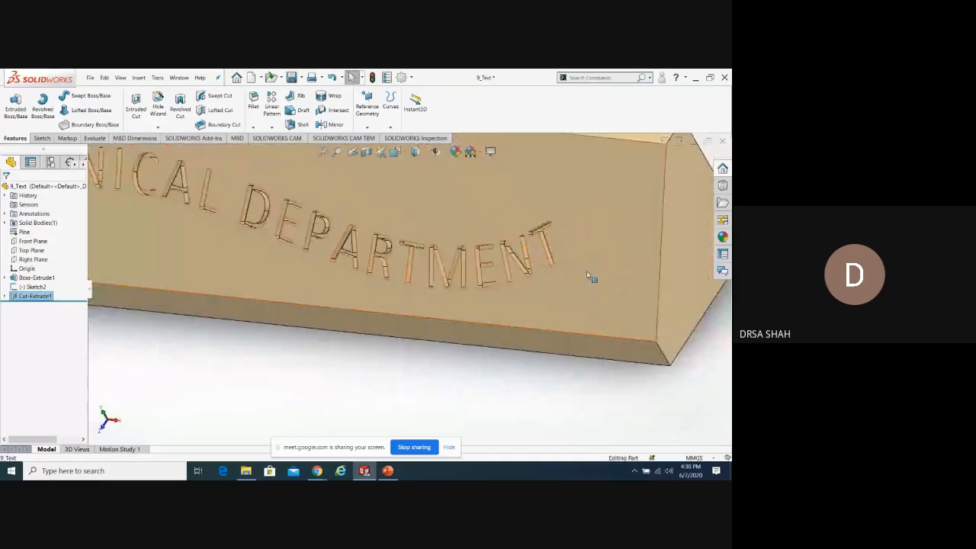
{"action": "scroll", "coordinate": [588, 275], "scroll_direction": "up", "scroll_amount": 2}
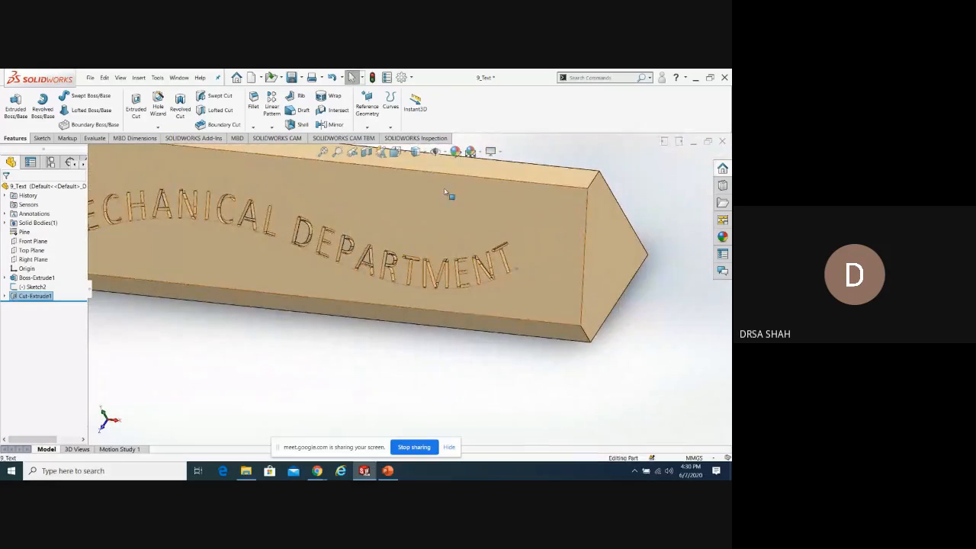
{"action": "left_click", "coordinate": [444, 188]}
{"action": "left_click", "coordinate": [294, 337]}
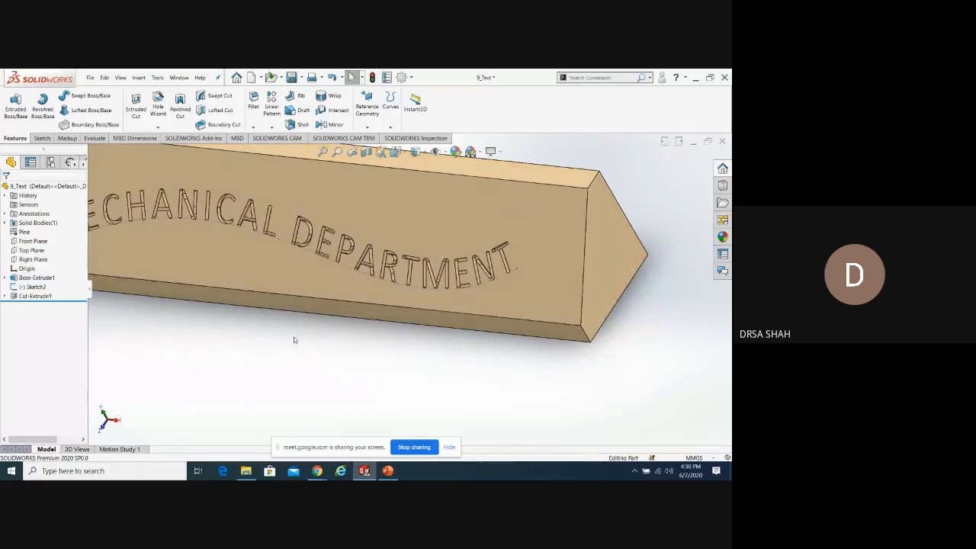
{"action": "left_click", "coordinate": [36, 288]}
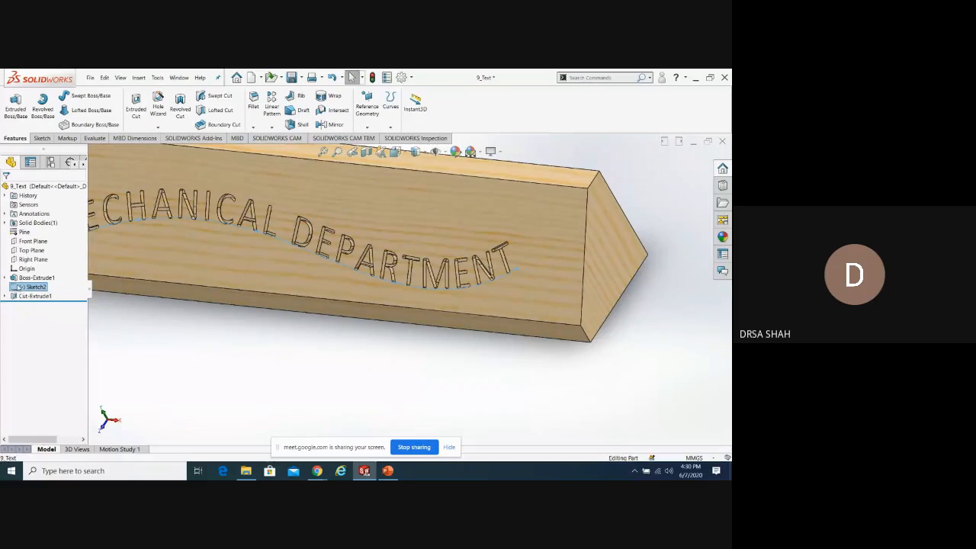
{"action": "left_click", "coordinate": [19, 288]}
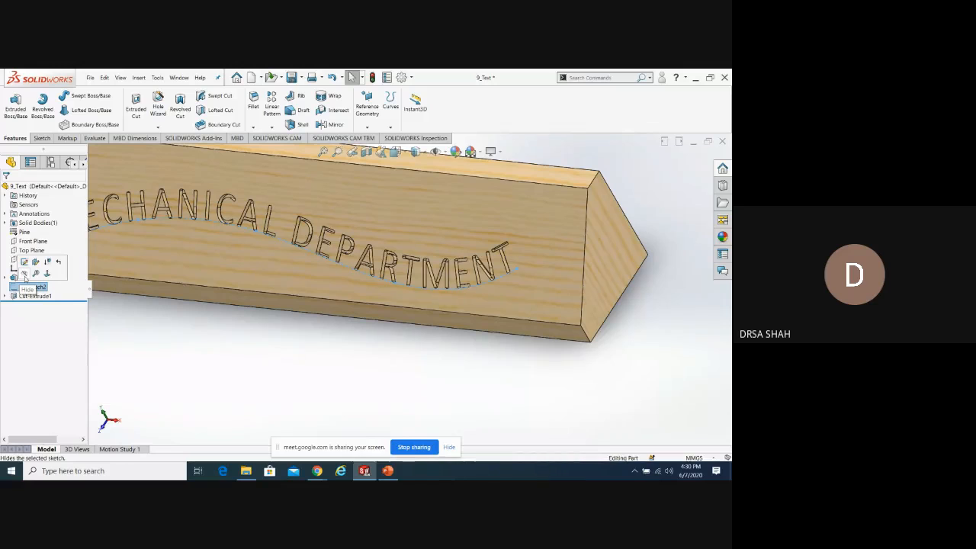
{"action": "left_click", "coordinate": [25, 275]}
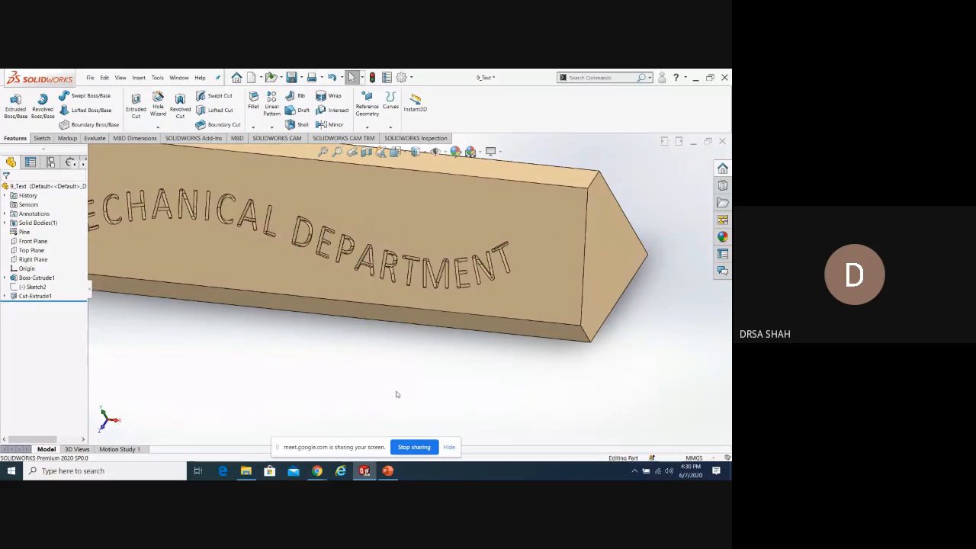
{"action": "scroll", "coordinate": [396, 394], "scroll_direction": "up", "scroll_amount": 2}
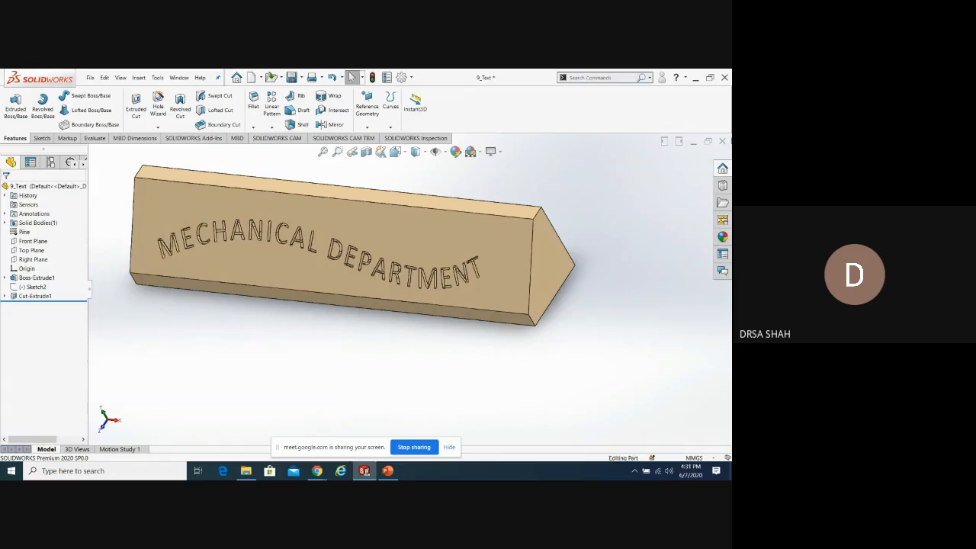
Close the engraved part without saving its changes and bring up the sketching topics slide in PowerPoint
{"action": "left_click", "coordinate": [722, 141]}
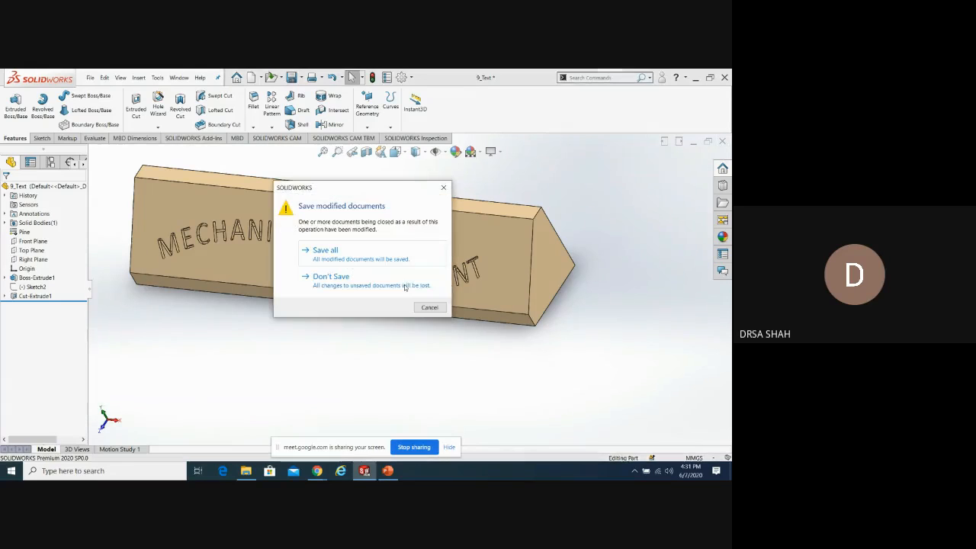
{"action": "left_click", "coordinate": [336, 276]}
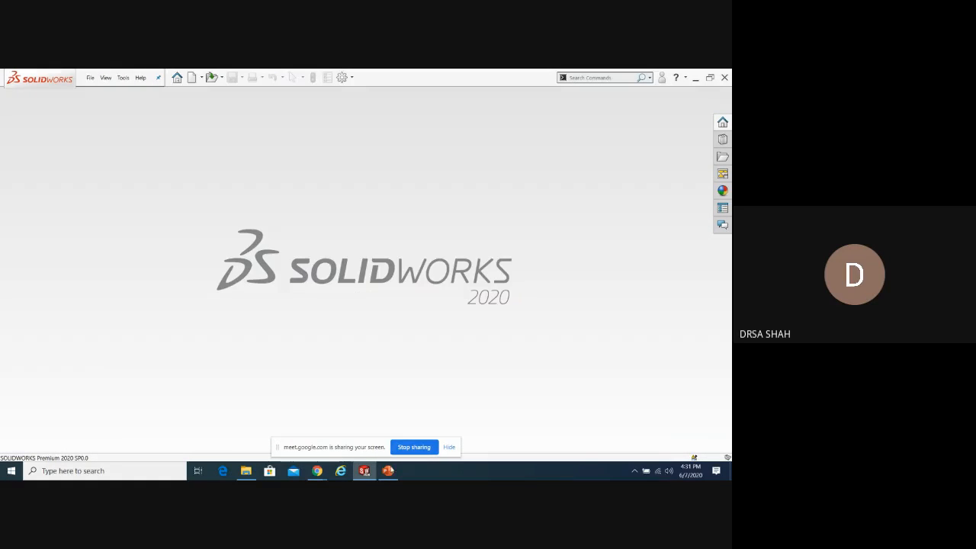
{"action": "left_click", "coordinate": [388, 471]}
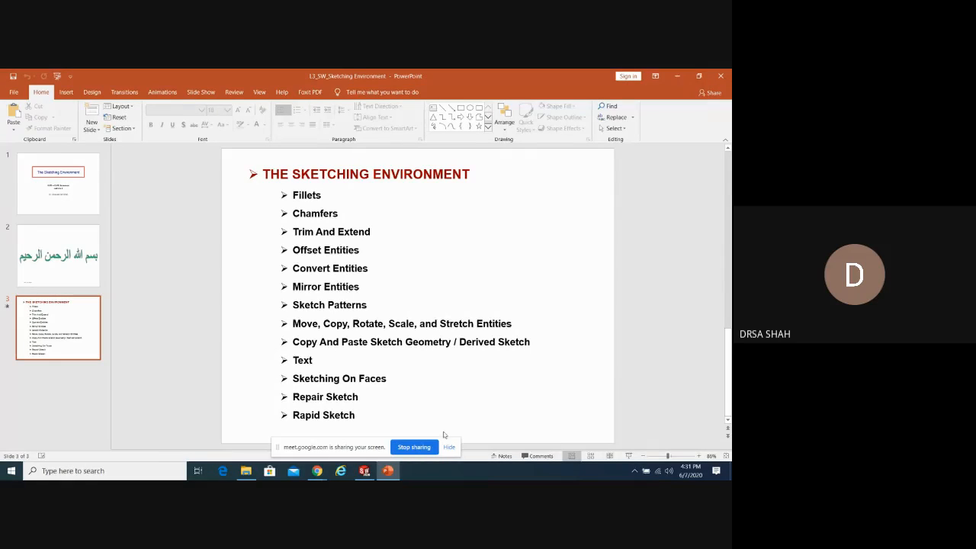
Create a new part in SOLIDWORKS and start a sketch on the Front Plane
{"action": "left_click", "coordinate": [364, 470]}
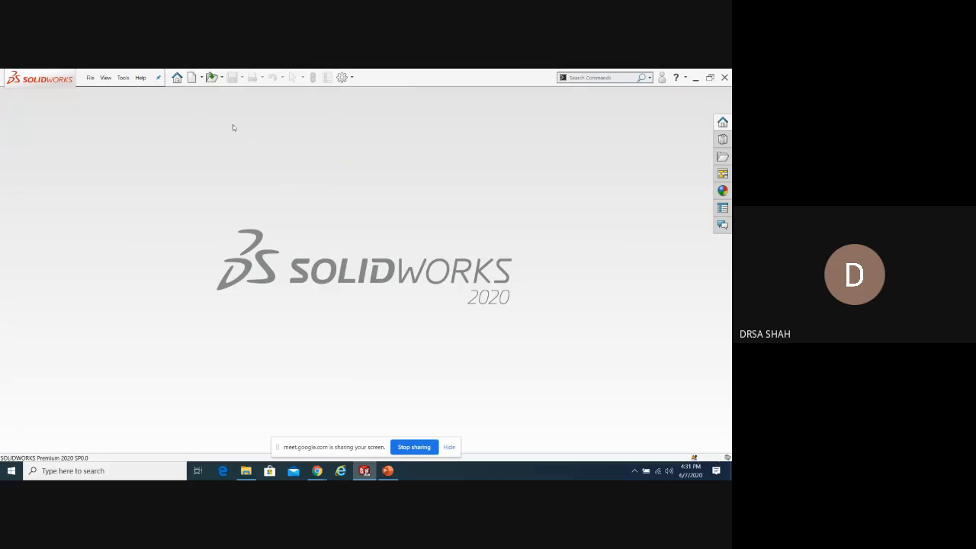
{"action": "left_click", "coordinate": [192, 77]}
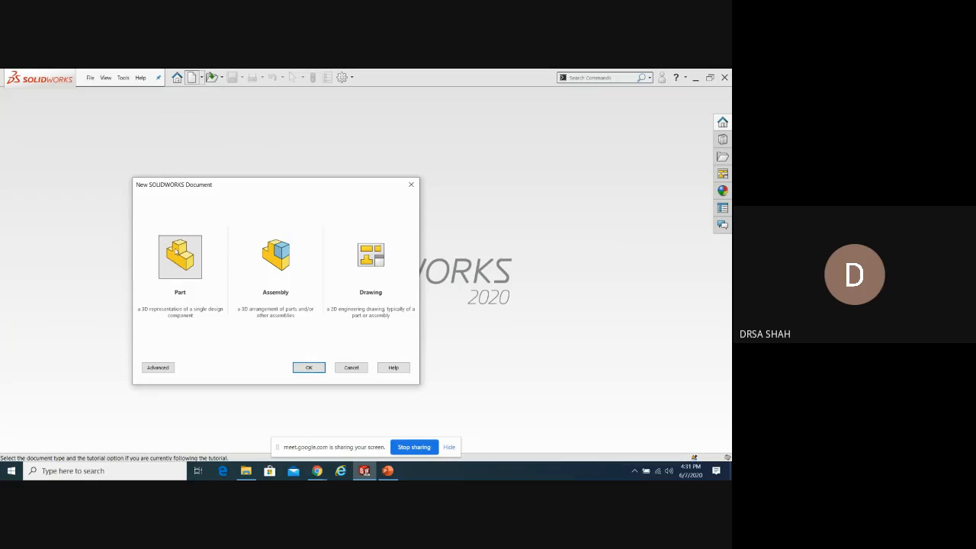
{"action": "left_click", "coordinate": [308, 367]}
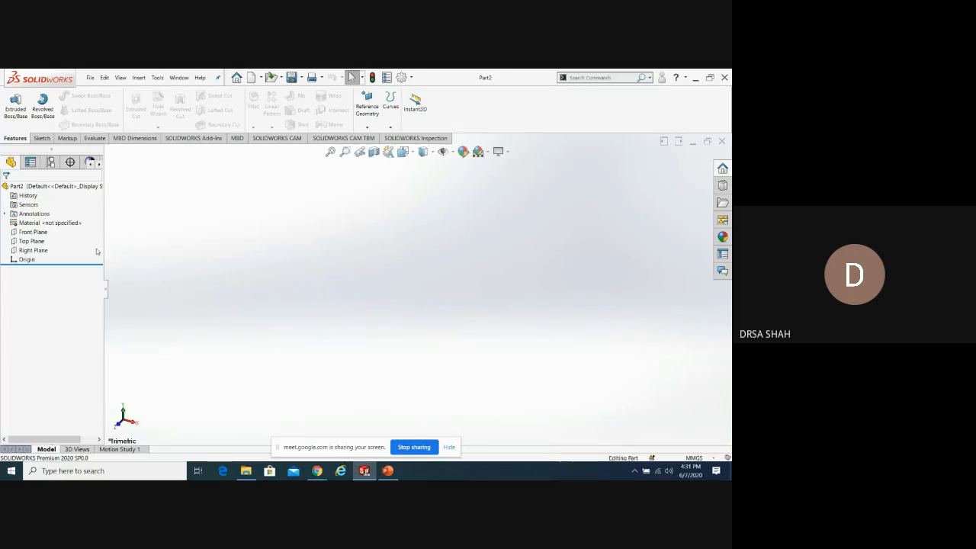
{"action": "left_click", "coordinate": [29, 233]}
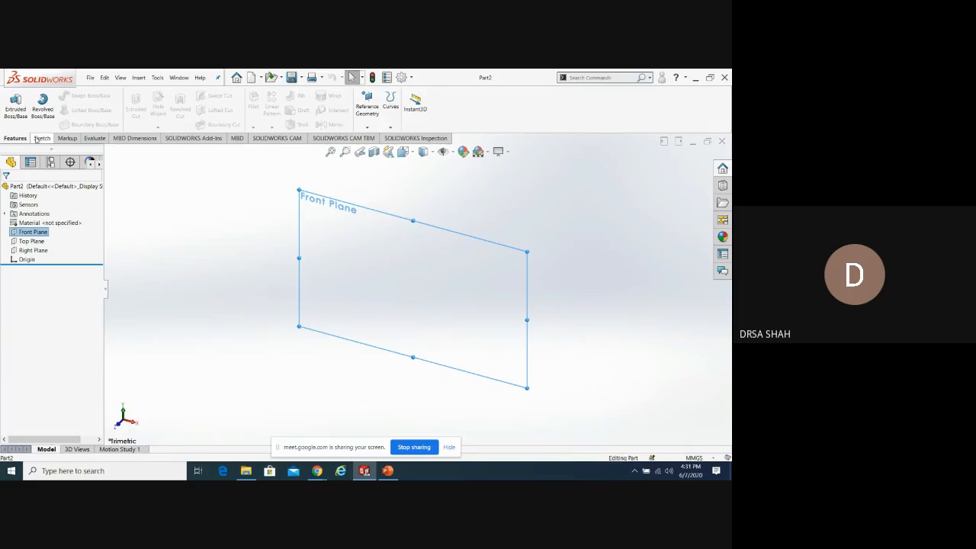
{"action": "left_click", "coordinate": [35, 139]}
{"action": "left_click", "coordinate": [12, 104]}
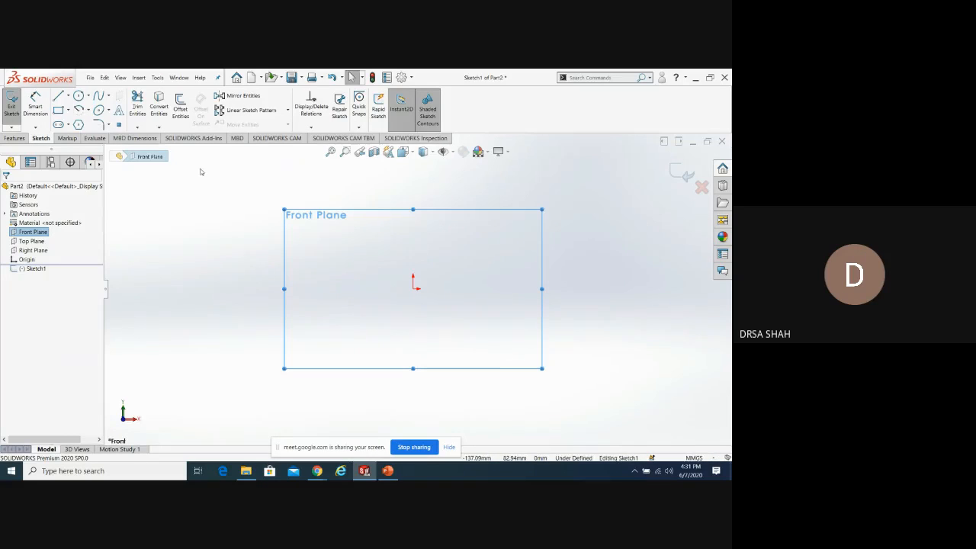
Sketch a closed five-sided line profile from the origin, about 42 mm wide and 42 mm tall with a sloped corner, and exit the sketch
{"action": "left_click", "coordinate": [58, 96]}
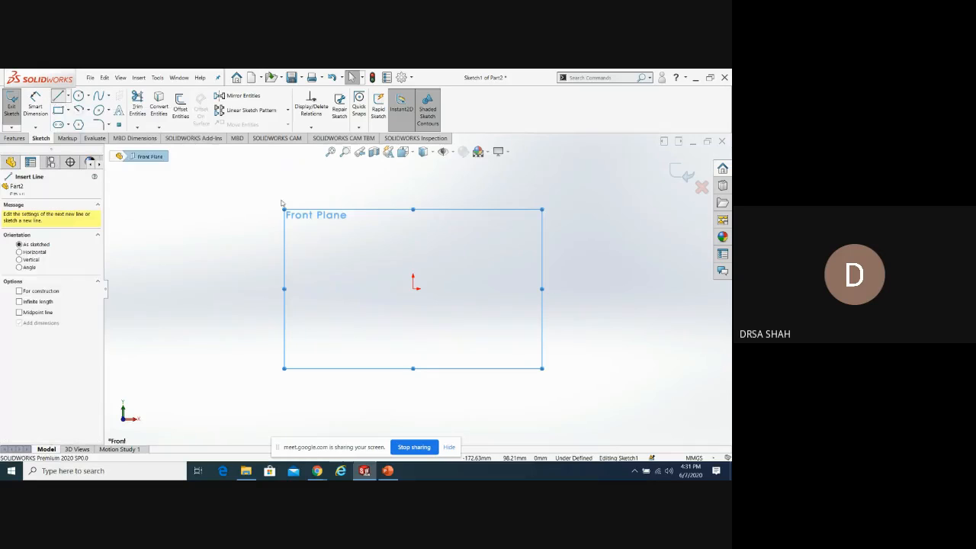
{"action": "left_click", "coordinate": [412, 288]}
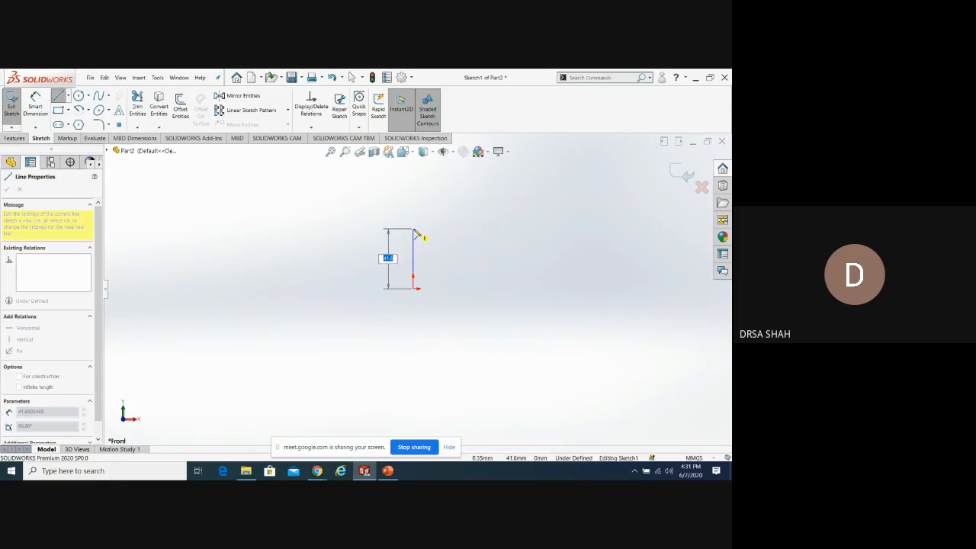
{"action": "left_click", "coordinate": [412, 229]}
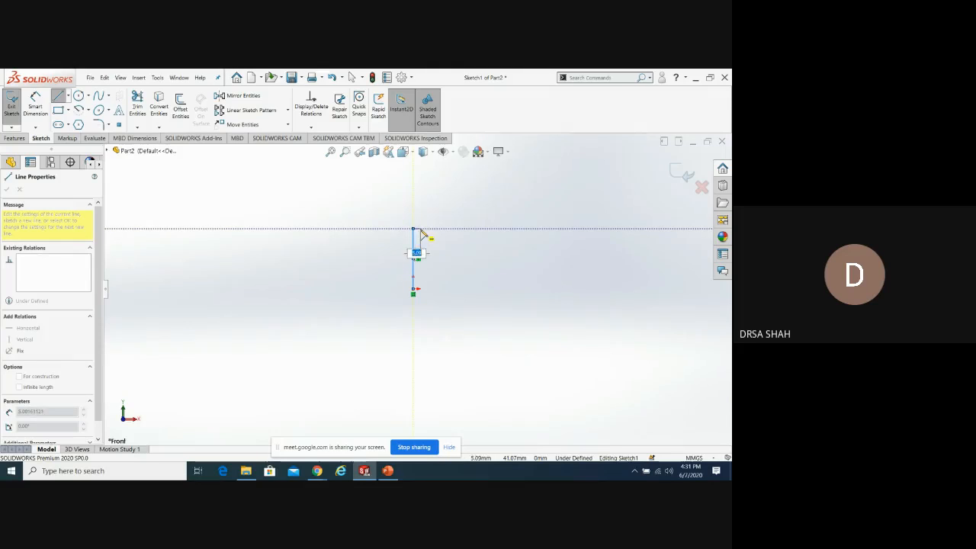
{"action": "left_click", "coordinate": [473, 268]}
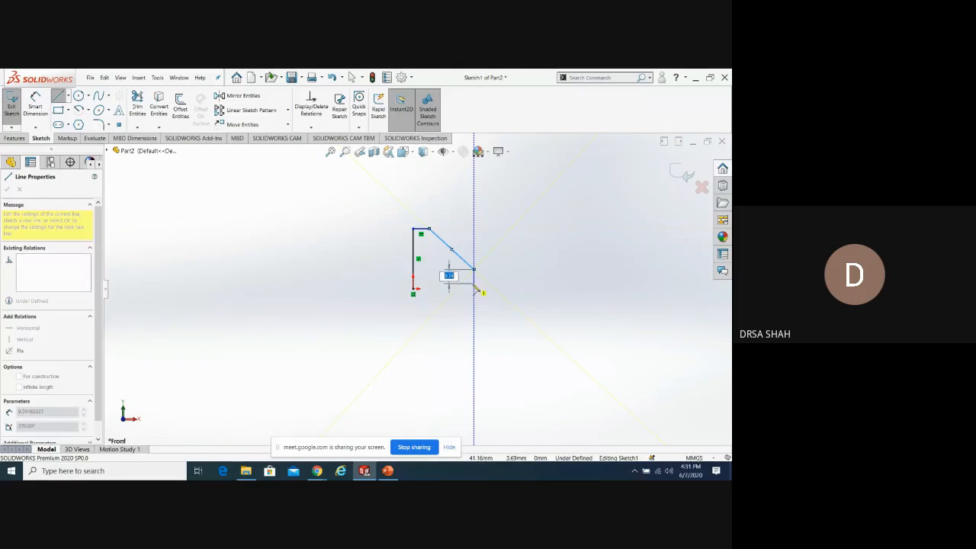
{"action": "left_click", "coordinate": [473, 288]}
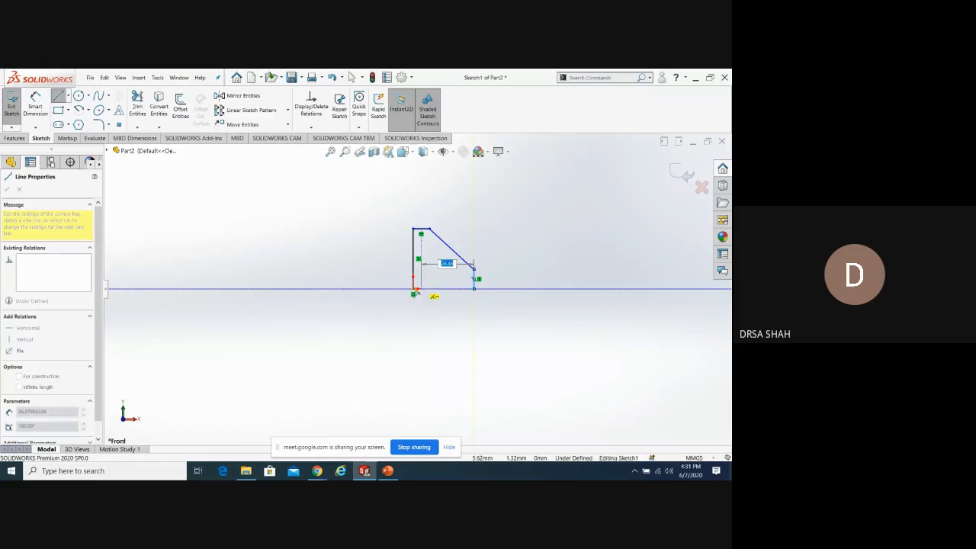
{"action": "left_click", "coordinate": [412, 289]}
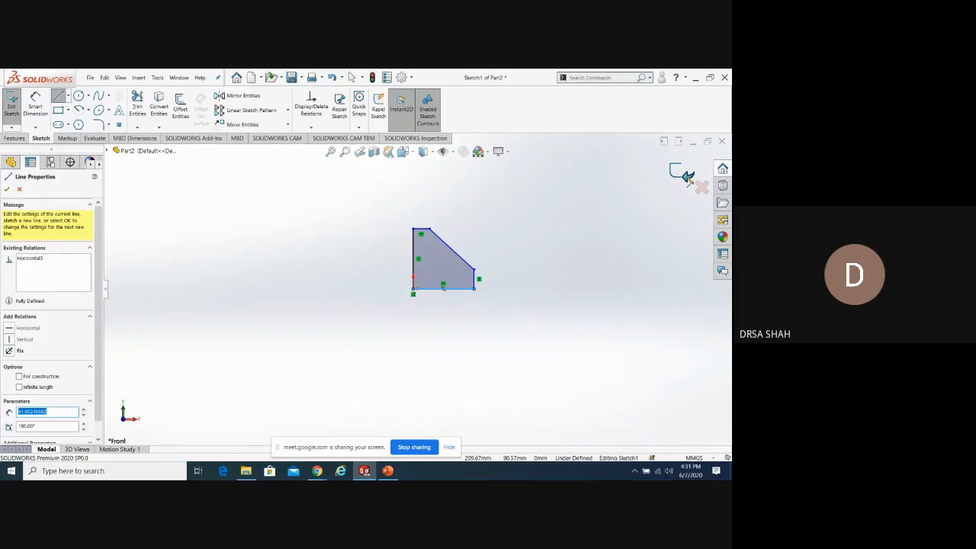
{"action": "left_click", "coordinate": [684, 174]}
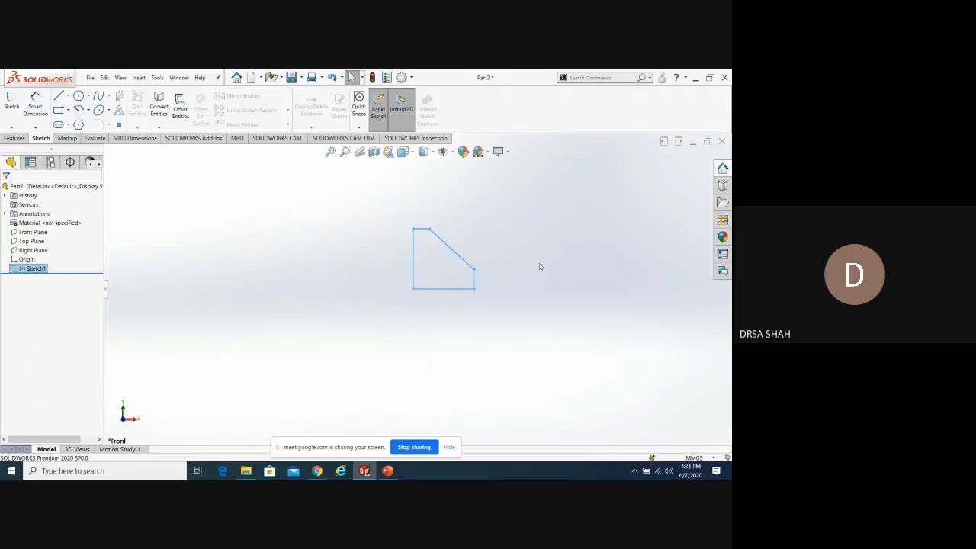
Extrude the closed five-sided profile to a blind depth of 68 mm
{"action": "left_click", "coordinate": [13, 138]}
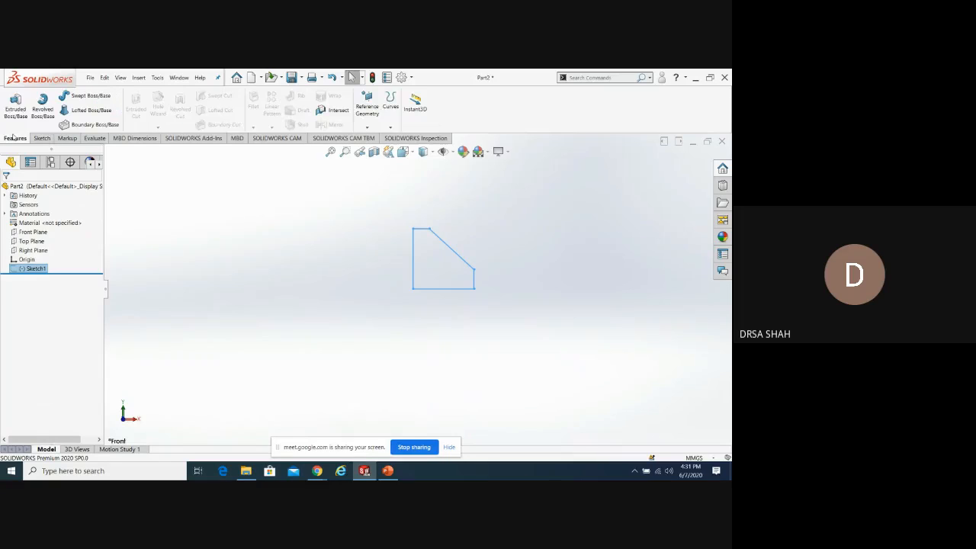
{"action": "left_click", "coordinate": [15, 101]}
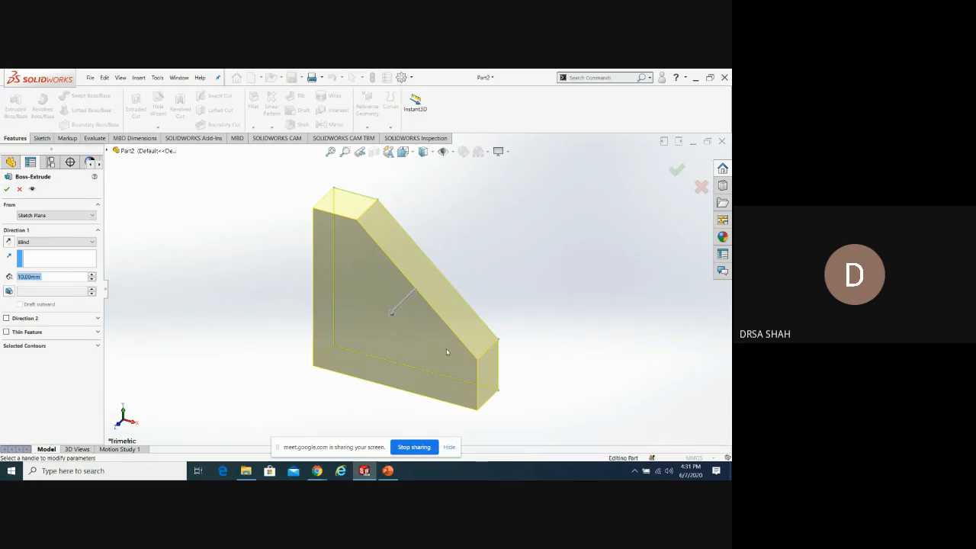
{"action": "left_click_drag", "start_coordinate": [392, 317], "coordinate": [221, 413]}
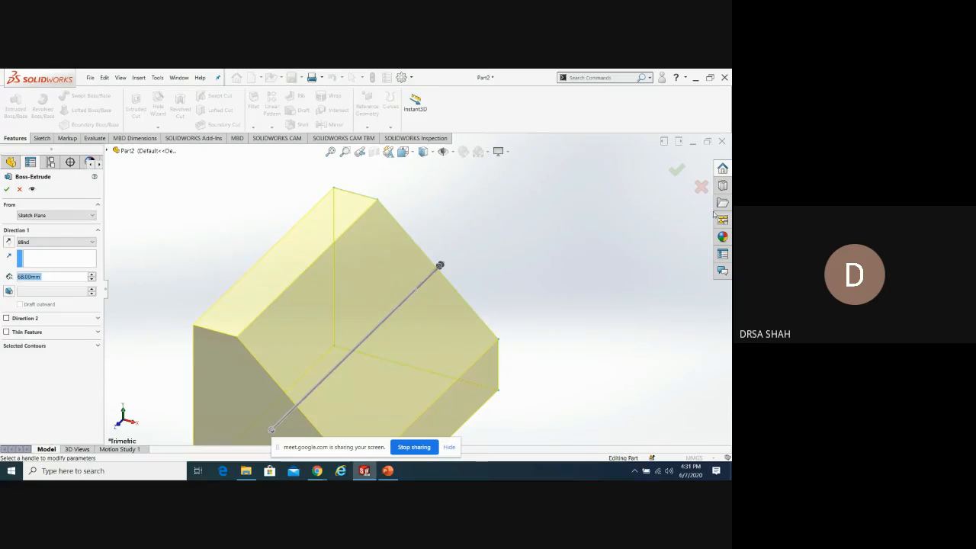
{"action": "left_click", "coordinate": [676, 170]}
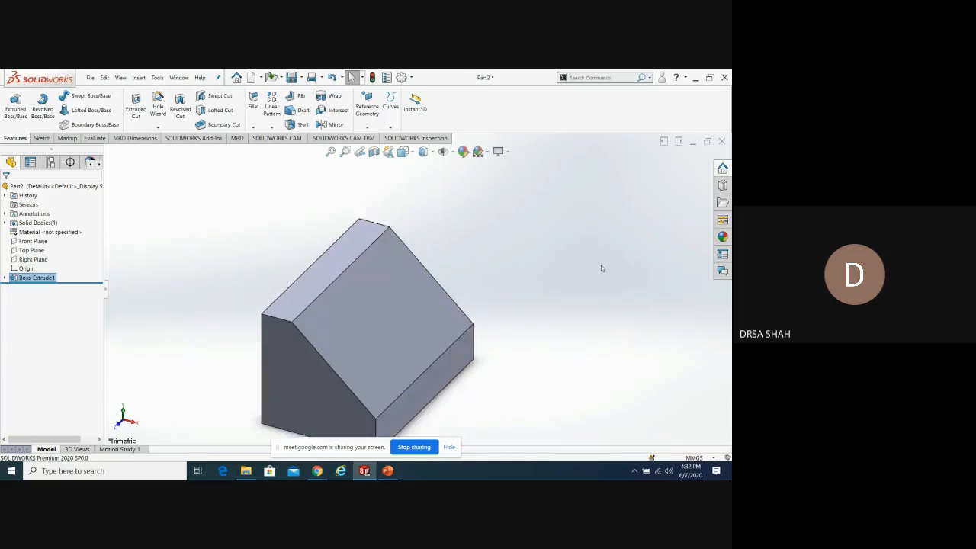
{"action": "scroll", "coordinate": [601, 266], "scroll_direction": "up", "scroll_amount": 3}
{"action": "scroll", "coordinate": [369, 409], "scroll_direction": "down", "scroll_amount": 2}
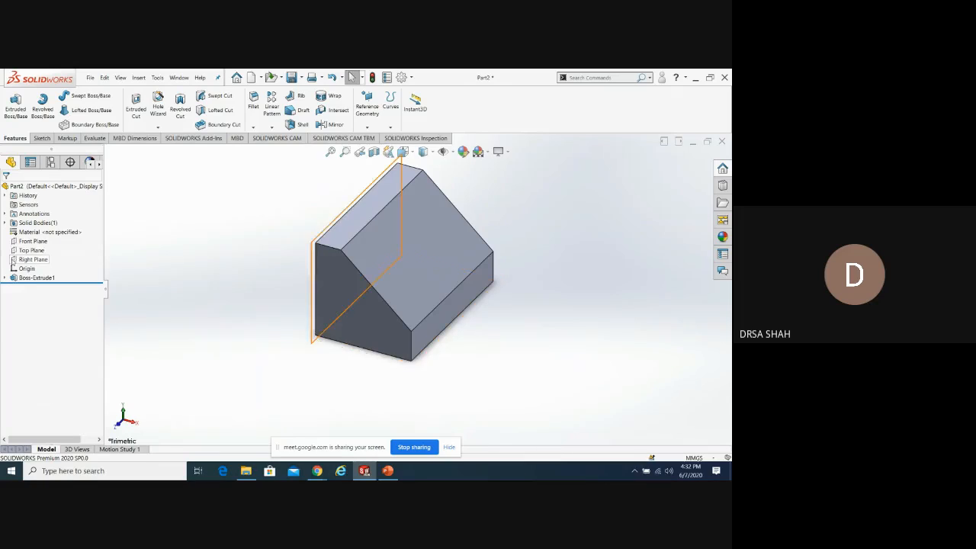
{"action": "left_click", "coordinate": [25, 251]}
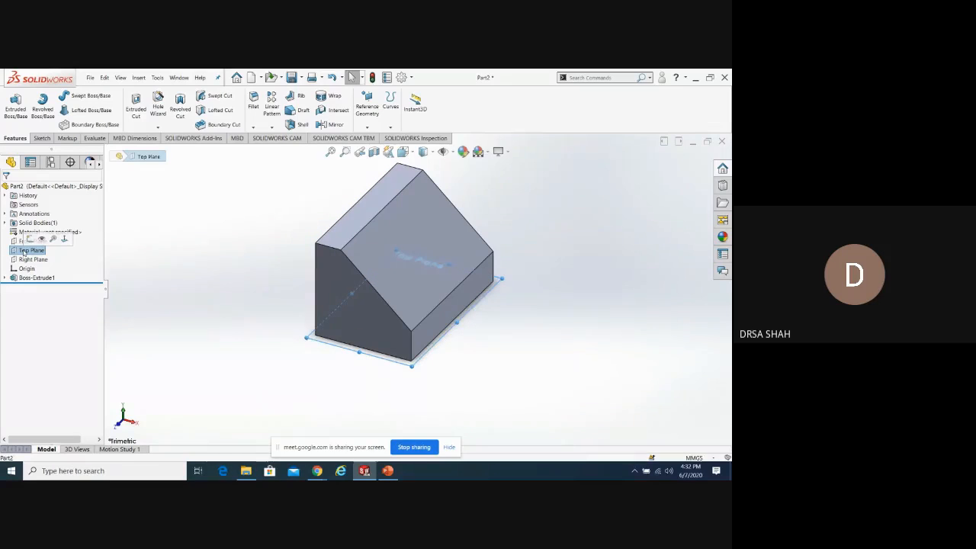
{"action": "left_click", "coordinate": [41, 138]}
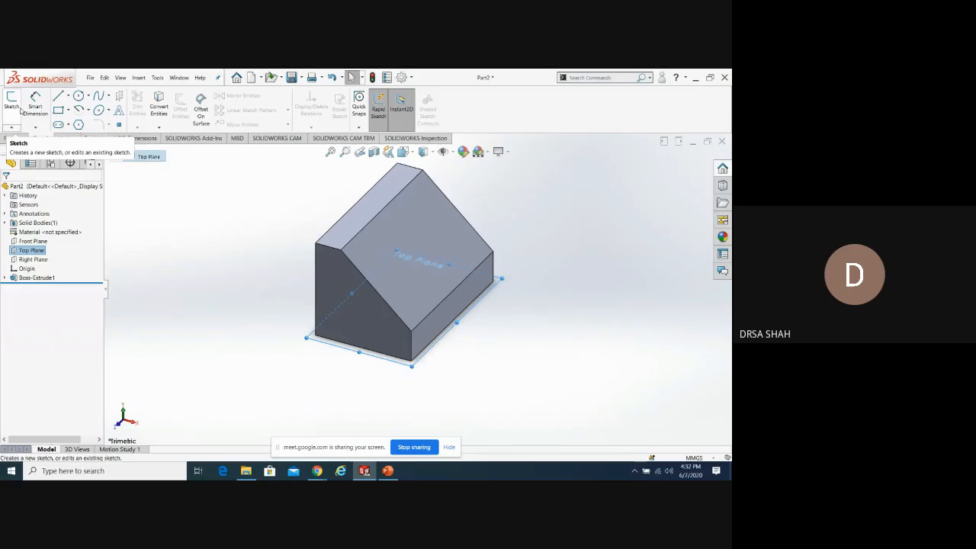
{"action": "left_click", "coordinate": [245, 264]}
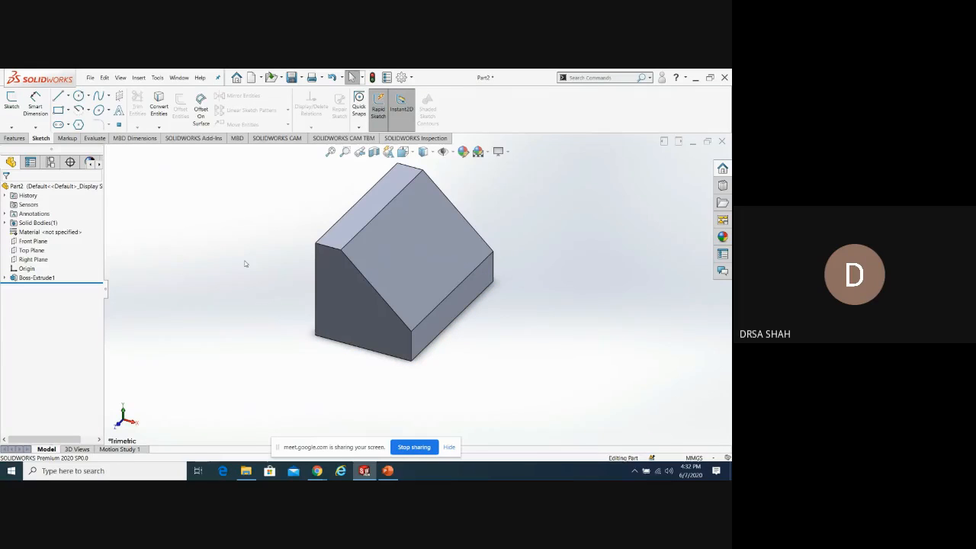
{"action": "left_click", "coordinate": [12, 100]}
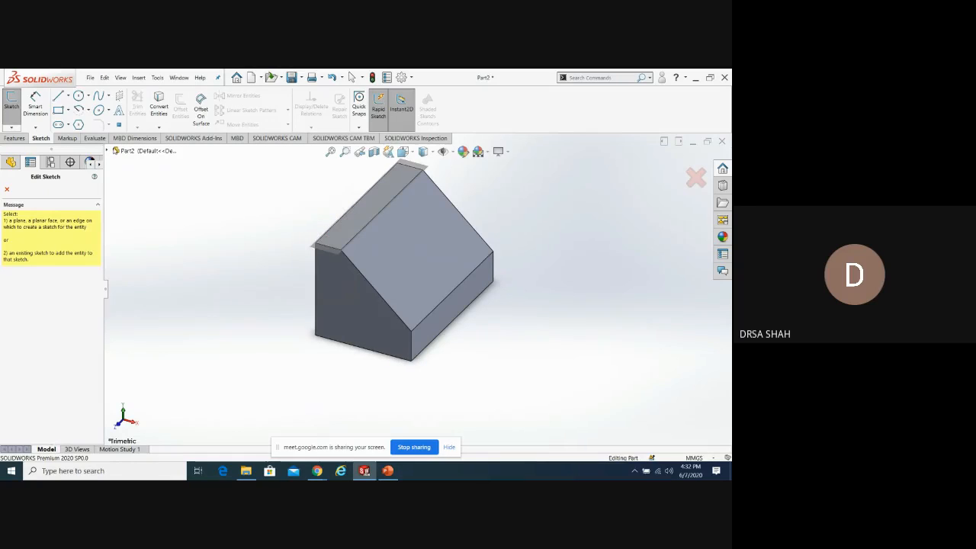
{"action": "left_click", "coordinate": [110, 152]}
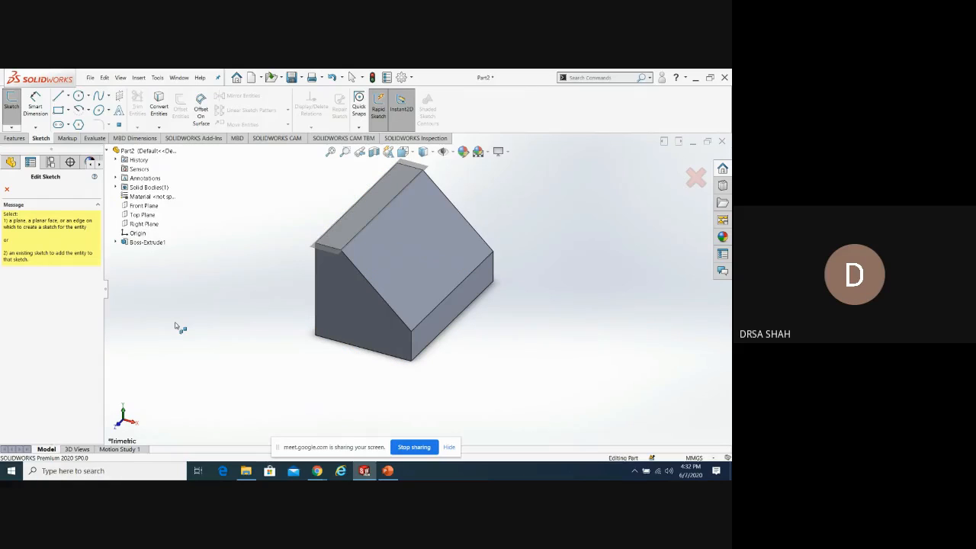
{"action": "left_click", "coordinate": [695, 178]}
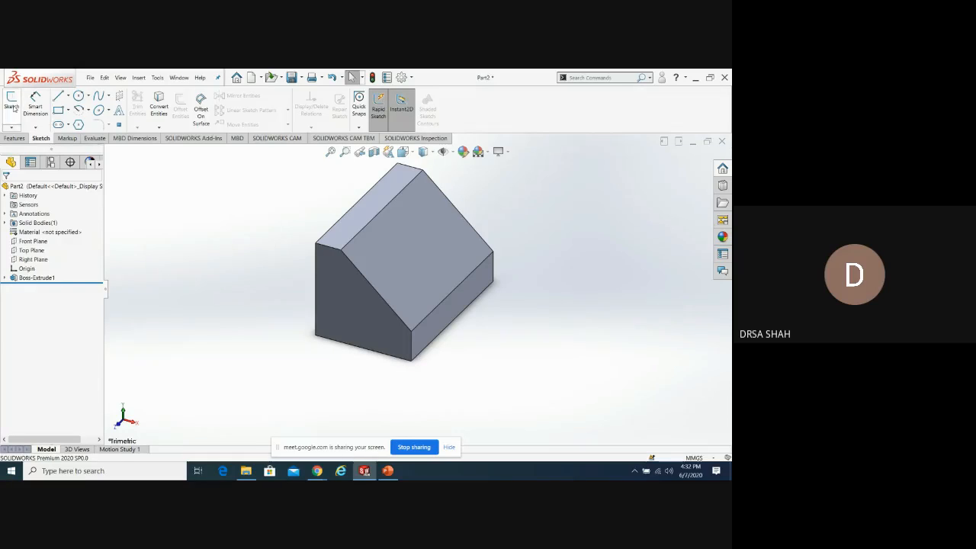
Start a sketch on the sloped face of the block and orient the part to show that face at an angle
{"action": "left_click", "coordinate": [11, 103]}
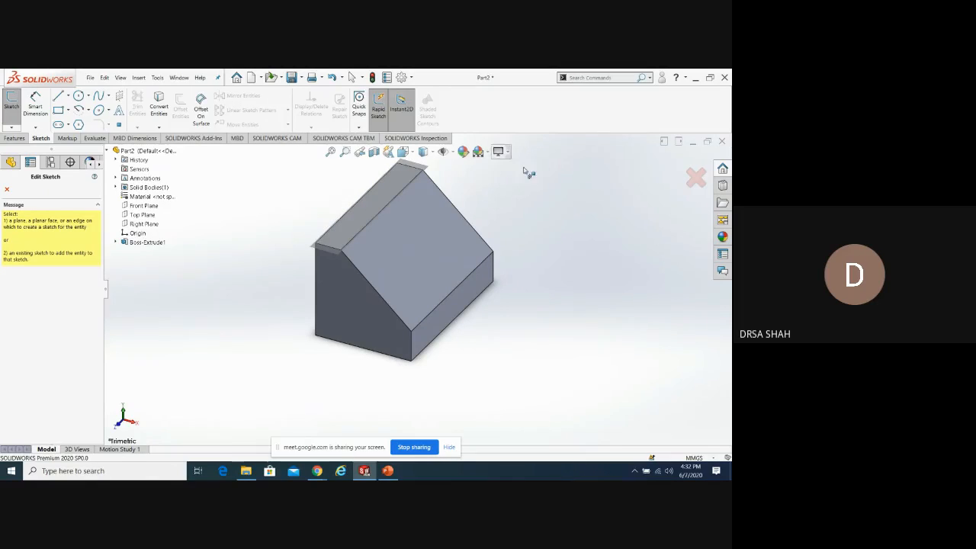
{"action": "left_click", "coordinate": [432, 255]}
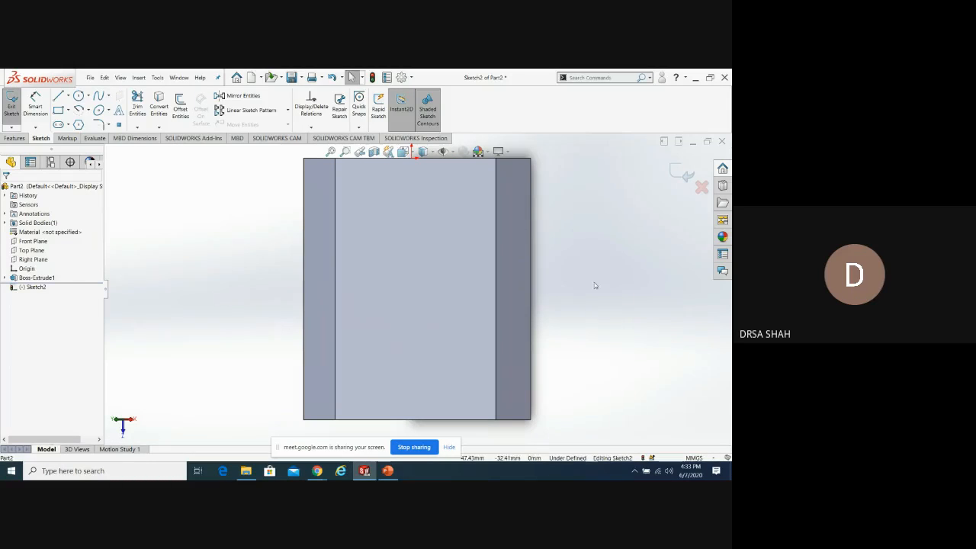
{"action": "middle_click_drag", "start_coordinate": [586, 356], "coordinate": [578, 317]}
{"action": "key", "text": "Escape"}
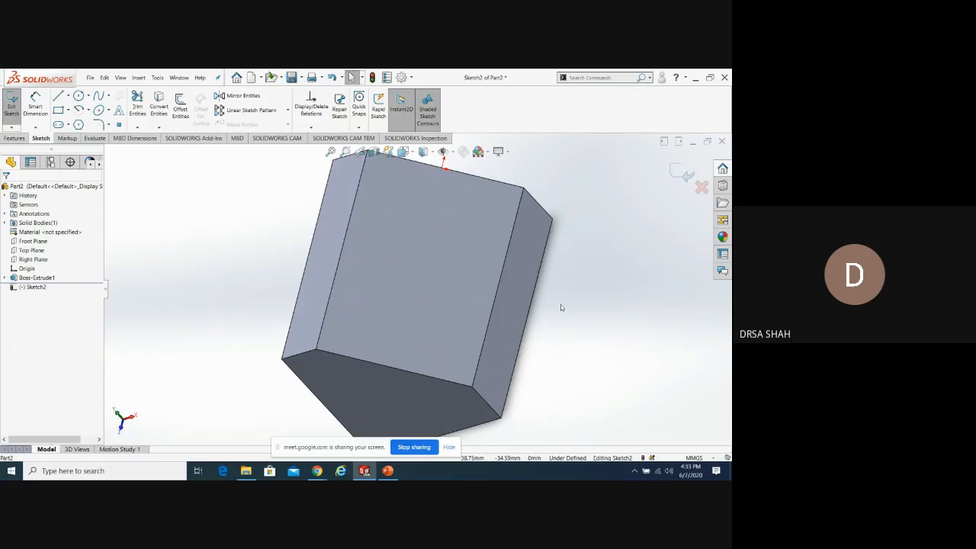
{"action": "scroll", "coordinate": [450, 278], "scroll_direction": "up", "scroll_amount": 1}
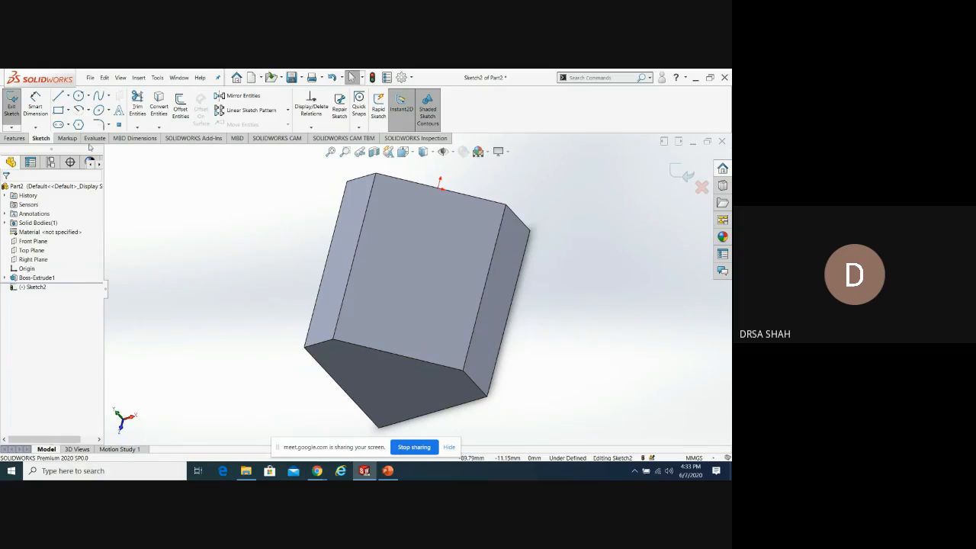
Sketch a circle of about 8 mm radius on the sloped face and one of about 22 mm overhanging its edge, and exit the sketch
{"action": "left_click", "coordinate": [79, 95]}
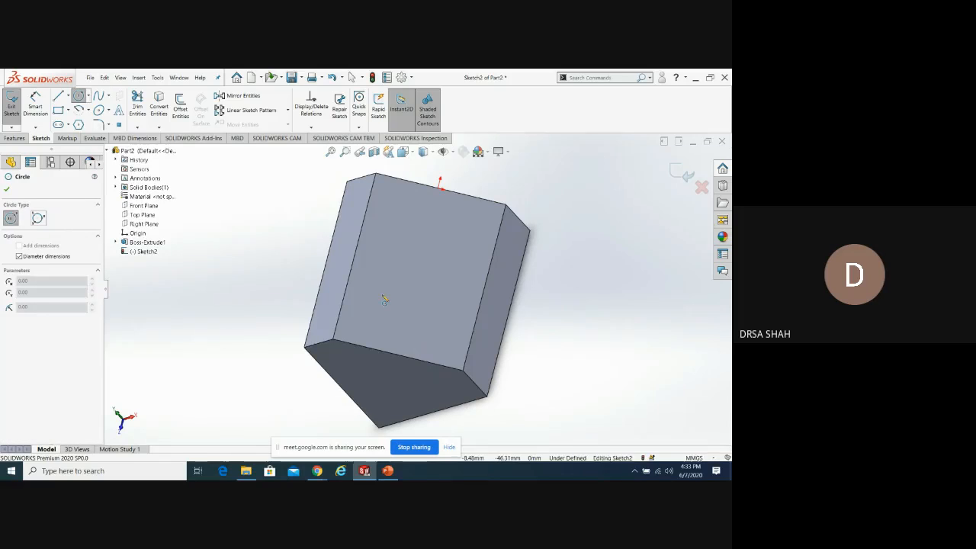
{"action": "left_click", "coordinate": [390, 253]}
{"action": "left_click", "coordinate": [409, 239]}
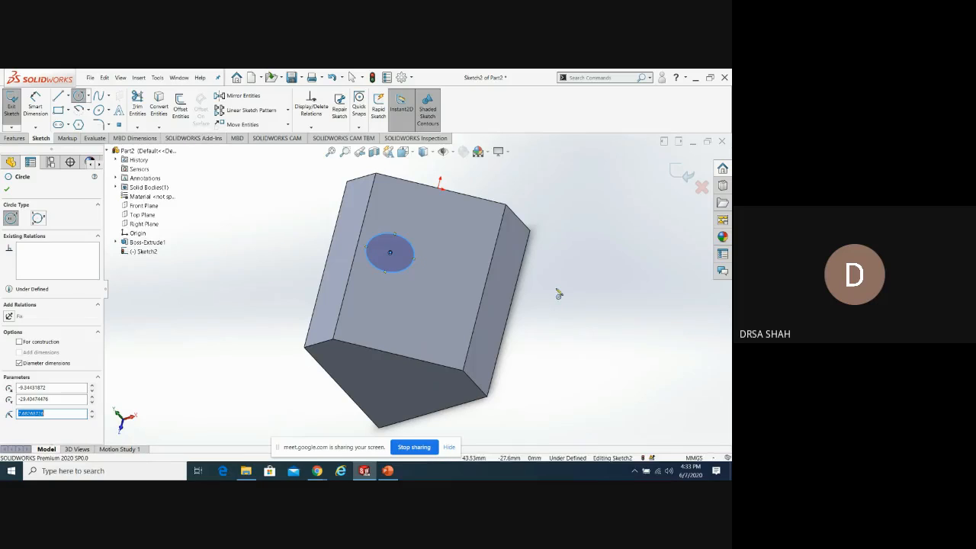
{"action": "left_click", "coordinate": [494, 219]}
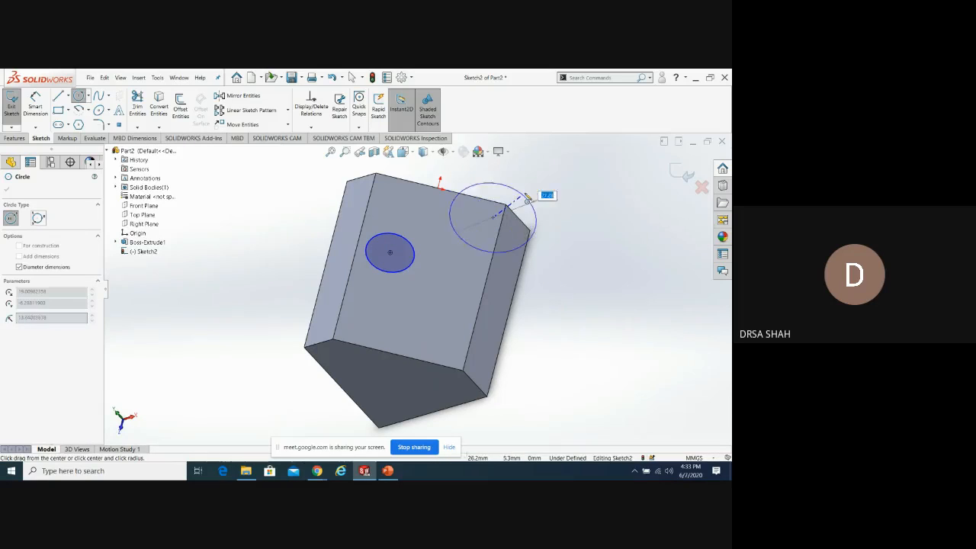
{"action": "left_click", "coordinate": [564, 180]}
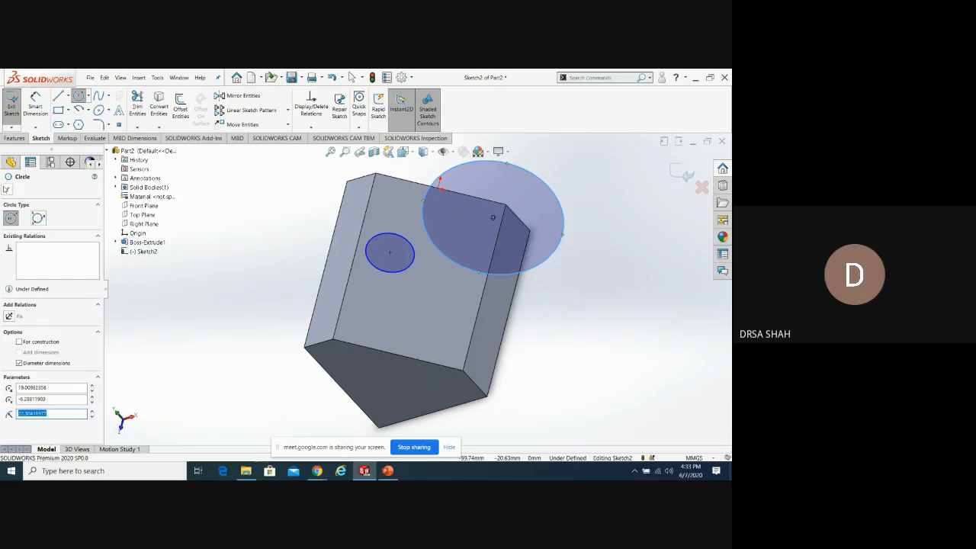
{"action": "left_click", "coordinate": [7, 189]}
{"action": "left_click", "coordinate": [682, 174]}
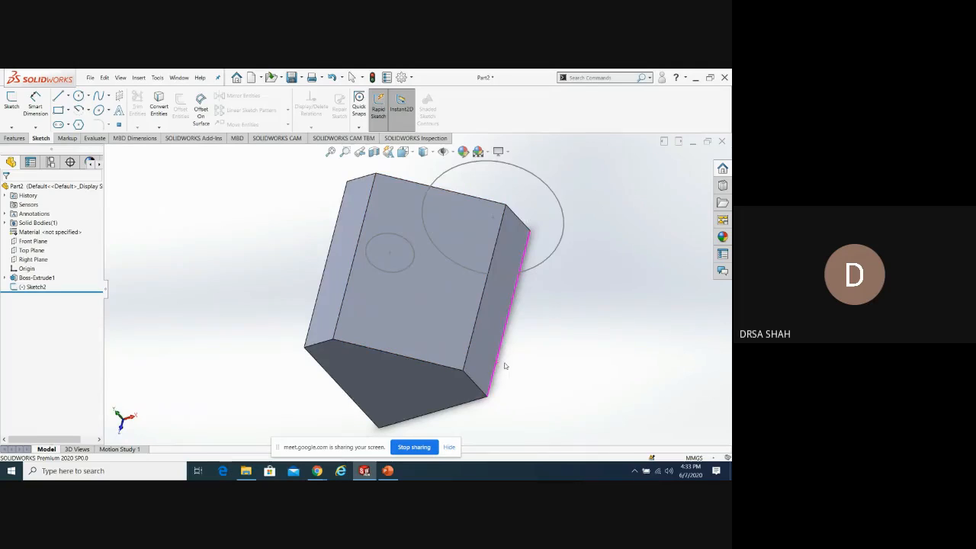
Extrude both circles outward from the sloped face as cylindrical bosses merged with the block
{"action": "middle_click_drag", "start_coordinate": [491, 332], "coordinate": [539, 350]}
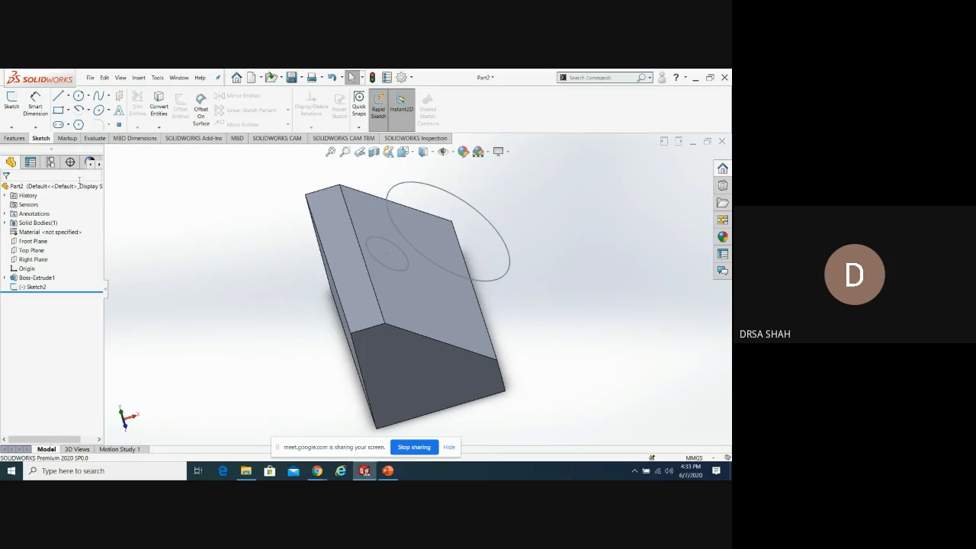
{"action": "left_click", "coordinate": [35, 286]}
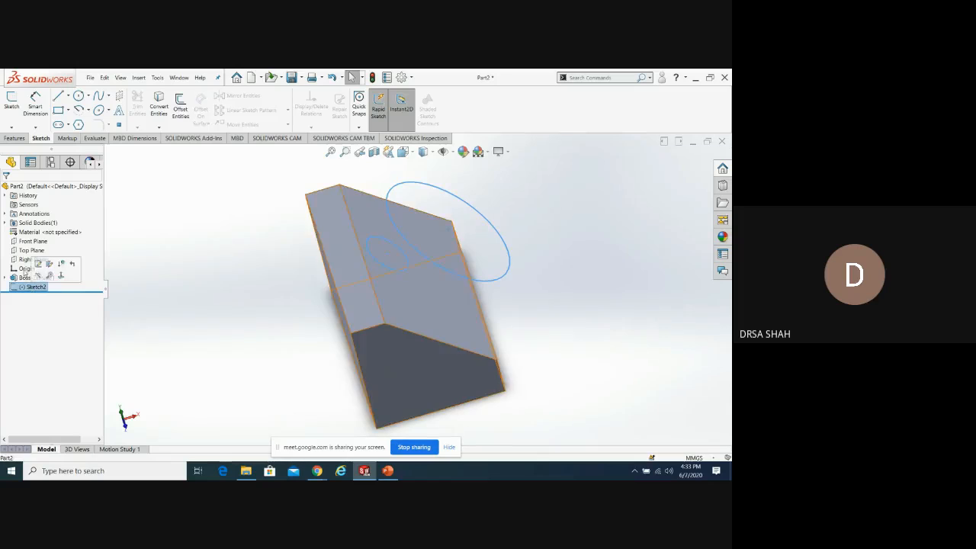
{"action": "left_click", "coordinate": [14, 138]}
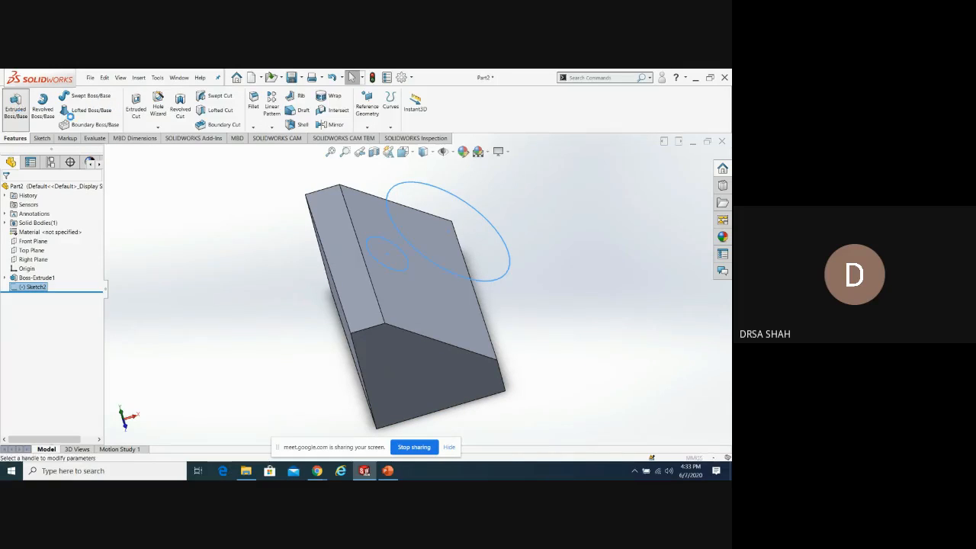
{"action": "left_click", "coordinate": [15, 105]}
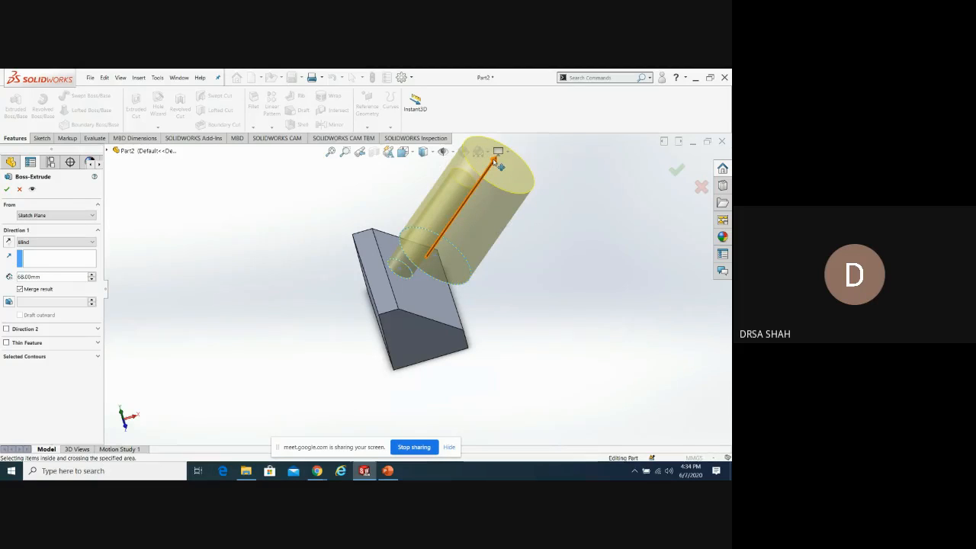
{"action": "left_click", "coordinate": [496, 162]}
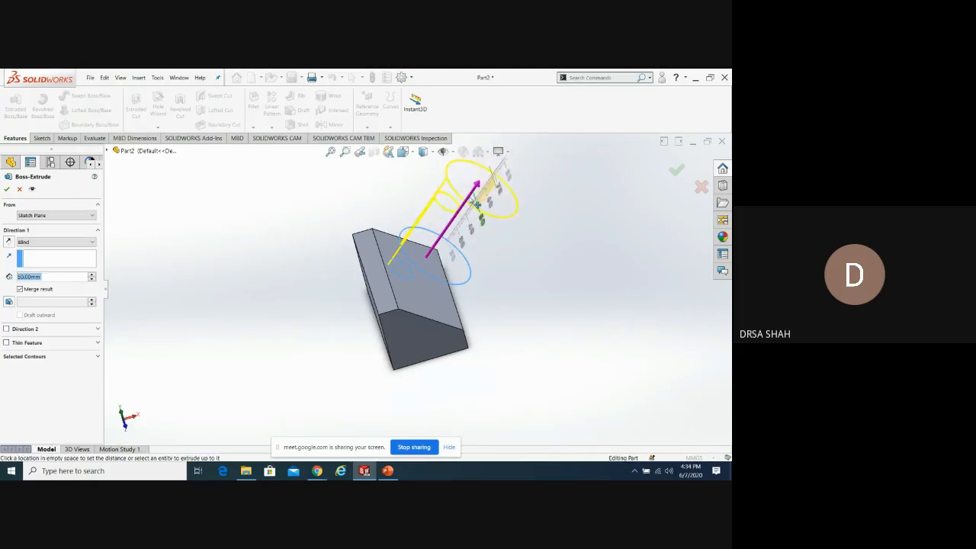
{"action": "left_click", "coordinate": [676, 169]}
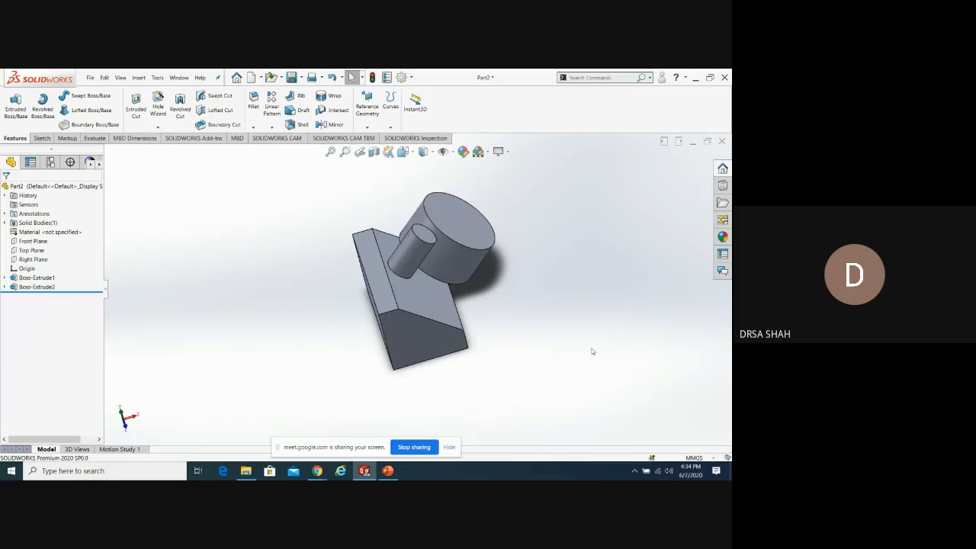
{"action": "middle_click_drag", "start_coordinate": [592, 351], "coordinate": [539, 346]}
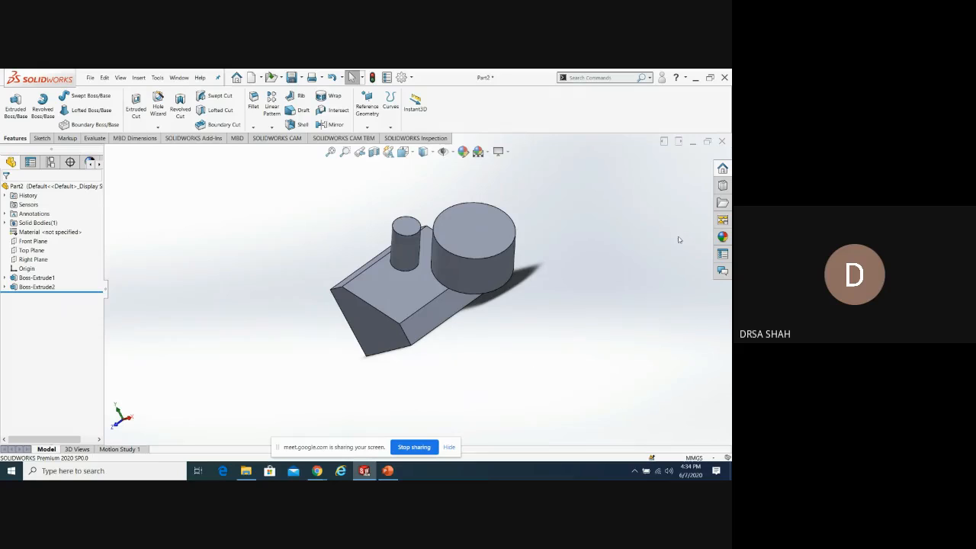
Close the sloped part without saving and open the 10_Repair Sketch part from the L2 folder in File Explorer
{"action": "left_click", "coordinate": [721, 141]}
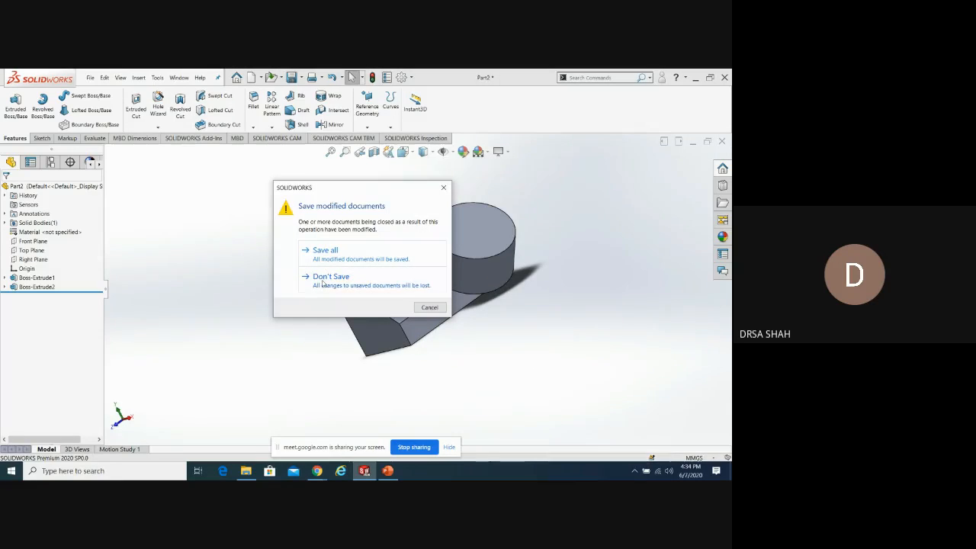
{"action": "left_click", "coordinate": [321, 283]}
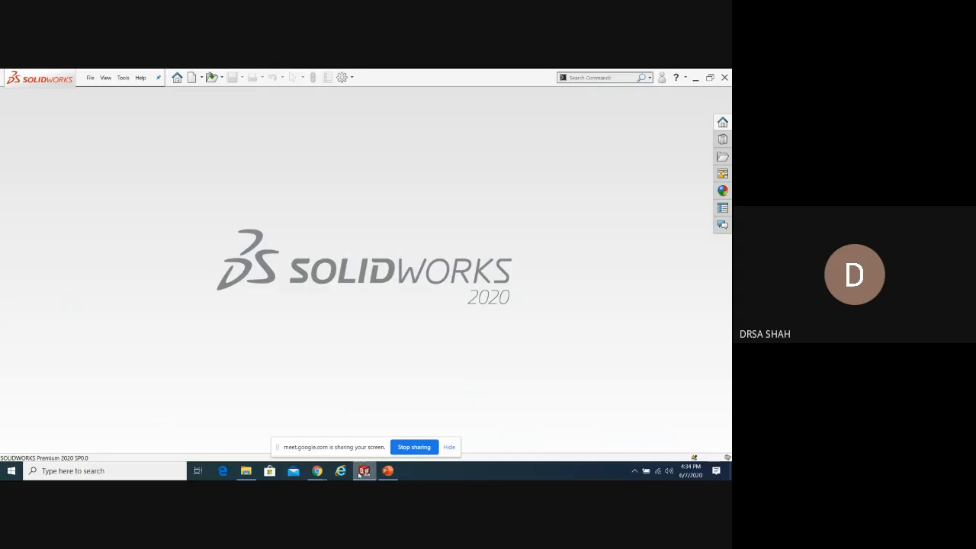
{"action": "mouse_move", "coordinate": [387, 473]}
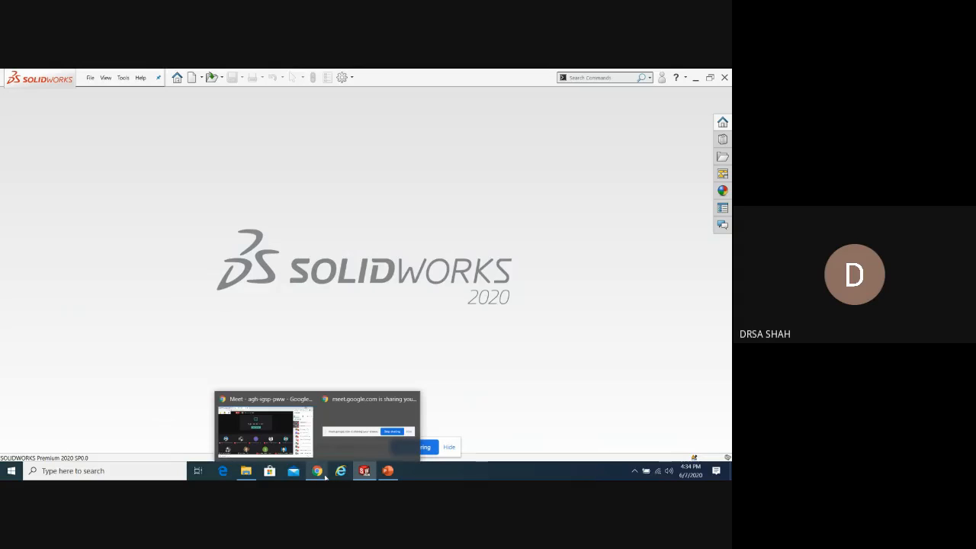
{"action": "left_click", "coordinate": [247, 471]}
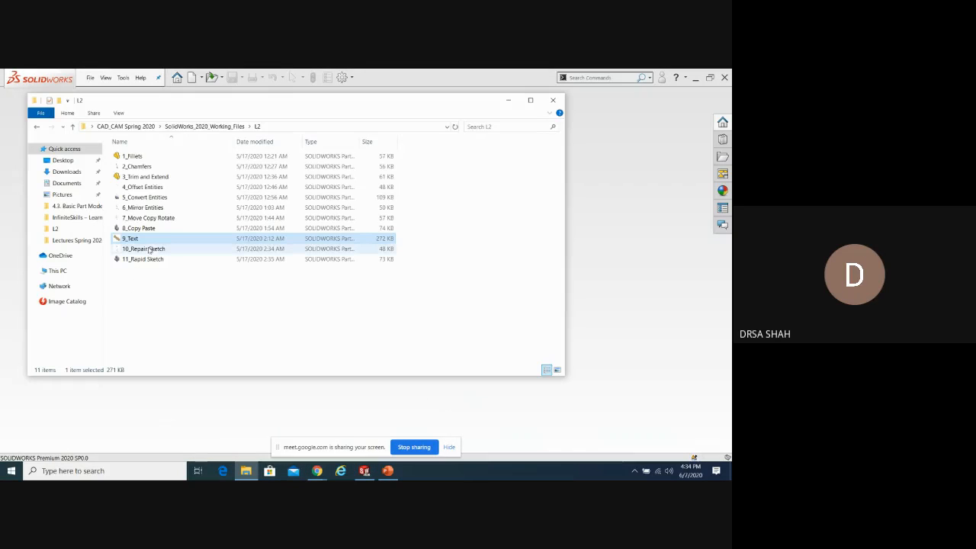
{"action": "double_click", "coordinate": [136, 252]}
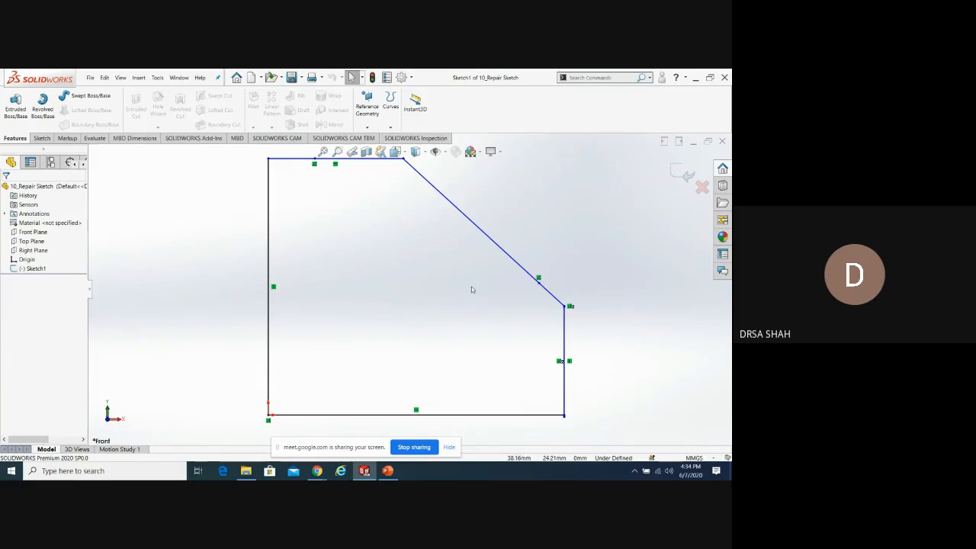
Examine the points where line segments meet along the sloped edge and the top edge of the sketch
{"action": "scroll", "coordinate": [584, 290], "scroll_direction": "up", "scroll_amount": 5}
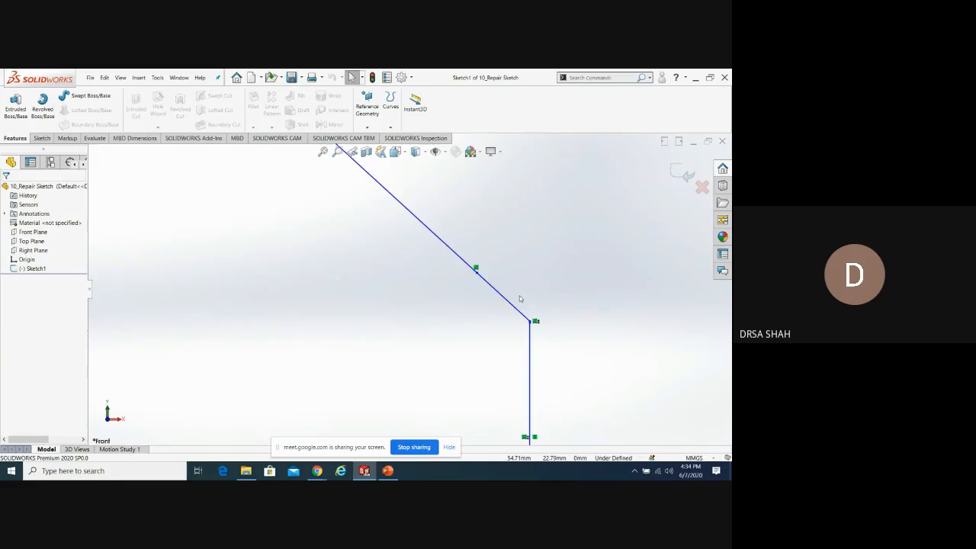
{"action": "scroll", "coordinate": [520, 299], "scroll_direction": "up", "scroll_amount": 3}
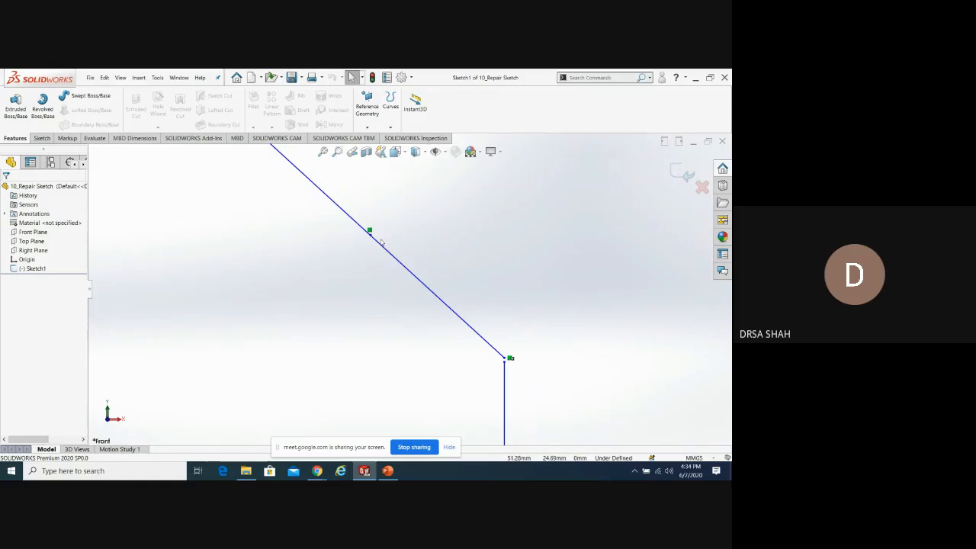
{"action": "scroll", "coordinate": [372, 237], "scroll_direction": "down", "scroll_amount": 2}
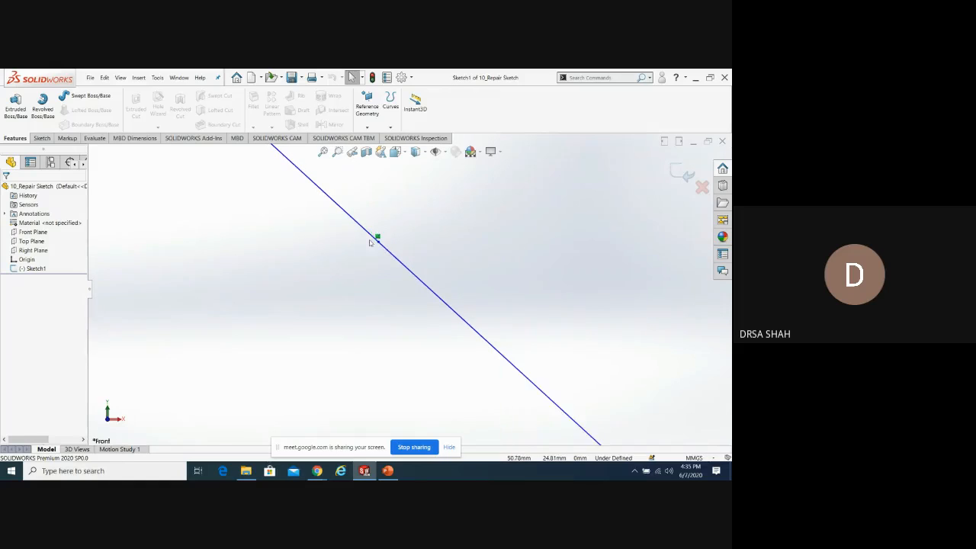
{"action": "scroll", "coordinate": [397, 266], "scroll_direction": "up", "scroll_amount": 4}
{"action": "scroll", "coordinate": [499, 266], "scroll_direction": "up", "scroll_amount": 6}
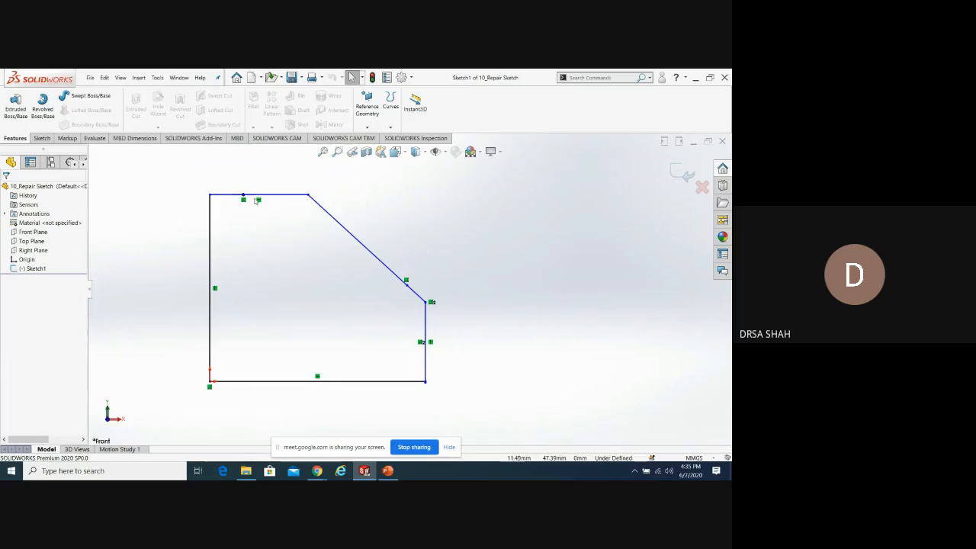
{"action": "scroll", "coordinate": [239, 192], "scroll_direction": "down", "scroll_amount": 3}
{"action": "scroll", "coordinate": [239, 193], "scroll_direction": "down", "scroll_amount": 1}
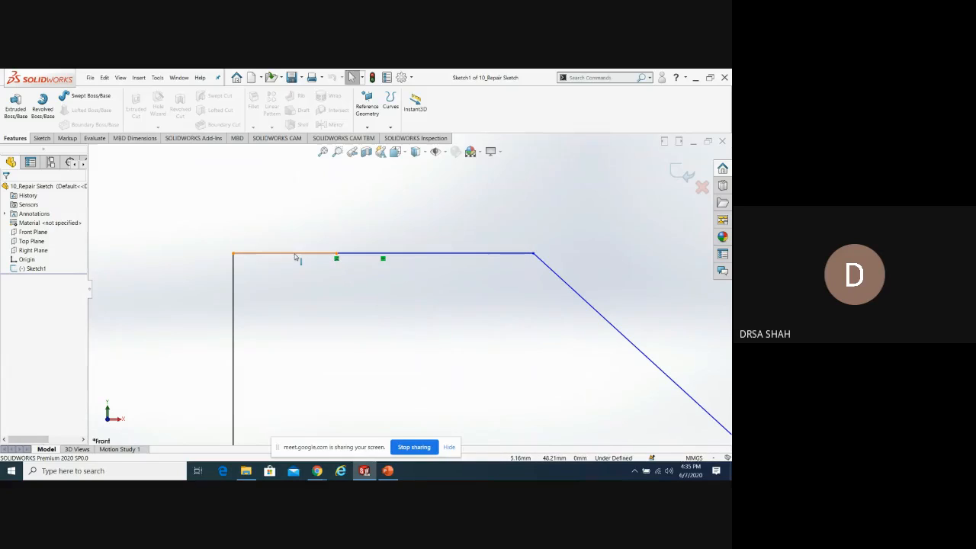
{"action": "scroll", "coordinate": [269, 256], "scroll_direction": "up", "scroll_amount": 5}
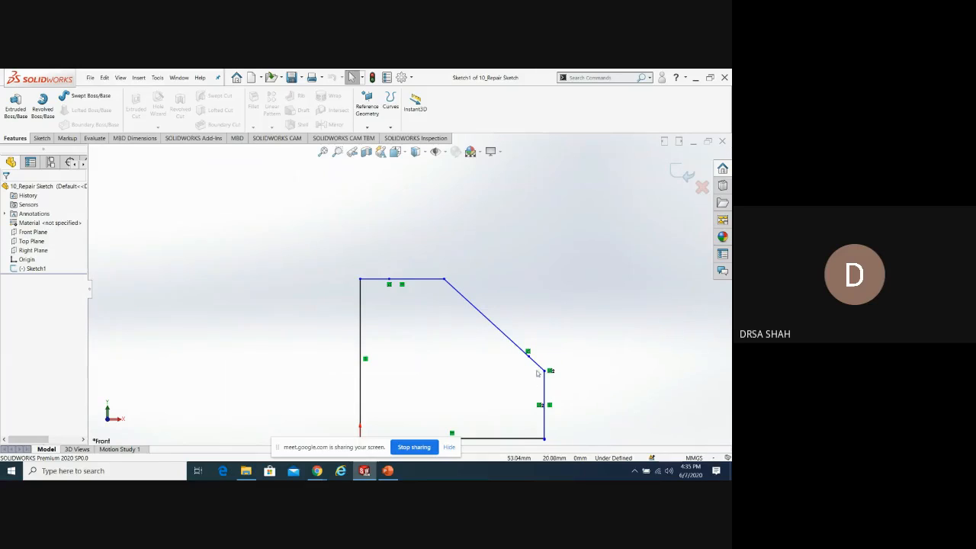
{"action": "scroll", "coordinate": [537, 369], "scroll_direction": "down", "scroll_amount": 5}
{"action": "scroll", "coordinate": [538, 369], "scroll_direction": "down", "scroll_amount": 1}
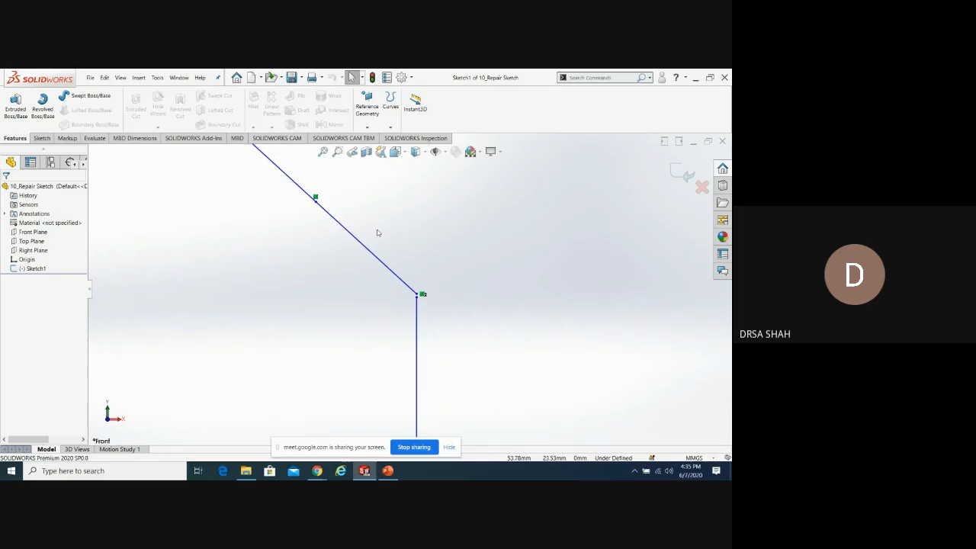
{"action": "scroll", "coordinate": [376, 232], "scroll_direction": "up", "scroll_amount": 5}
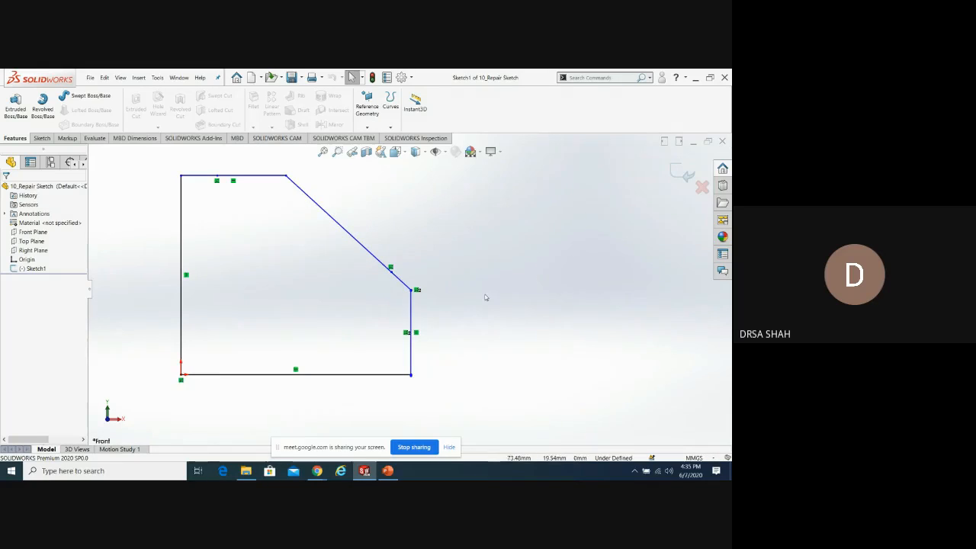
Examine the upper and lower corners of the short vertical line on the sketch's right side for gaps and stray segments
{"action": "scroll", "coordinate": [404, 301], "scroll_direction": "up", "scroll_amount": 3}
{"action": "scroll", "coordinate": [324, 256], "scroll_direction": "down", "scroll_amount": 3}
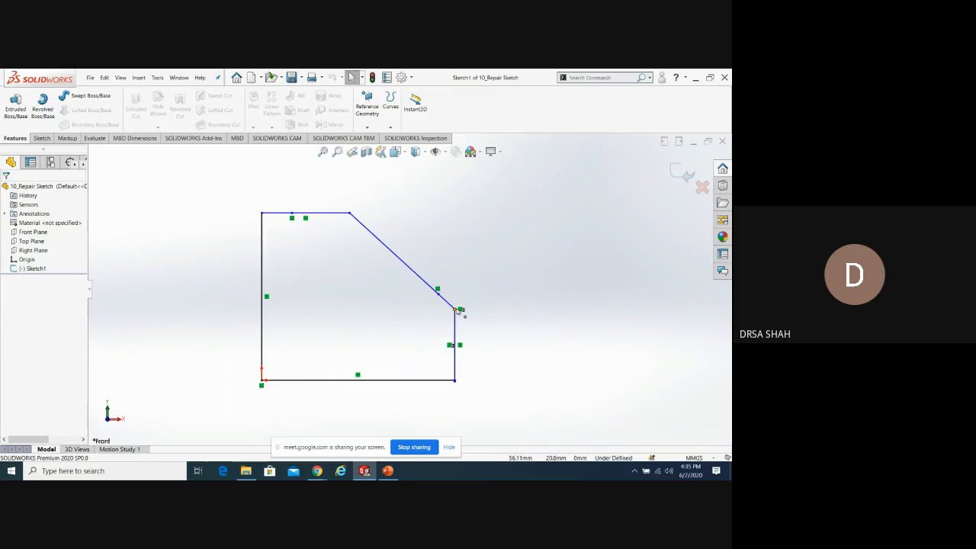
{"action": "scroll", "coordinate": [454, 311], "scroll_direction": "down", "scroll_amount": 4}
{"action": "scroll", "coordinate": [442, 311], "scroll_direction": "down", "scroll_amount": 10}
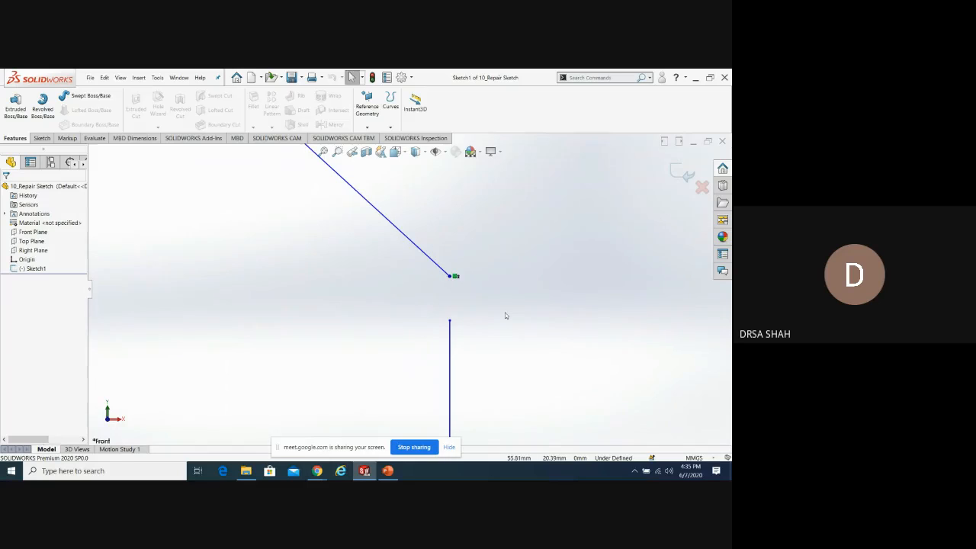
{"action": "key", "text": "f"}
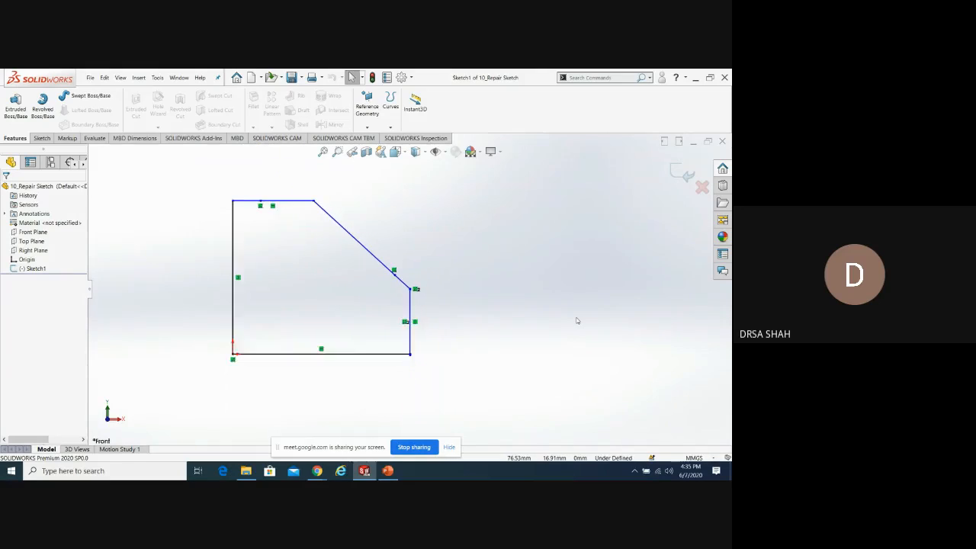
{"action": "key", "text": "z"}
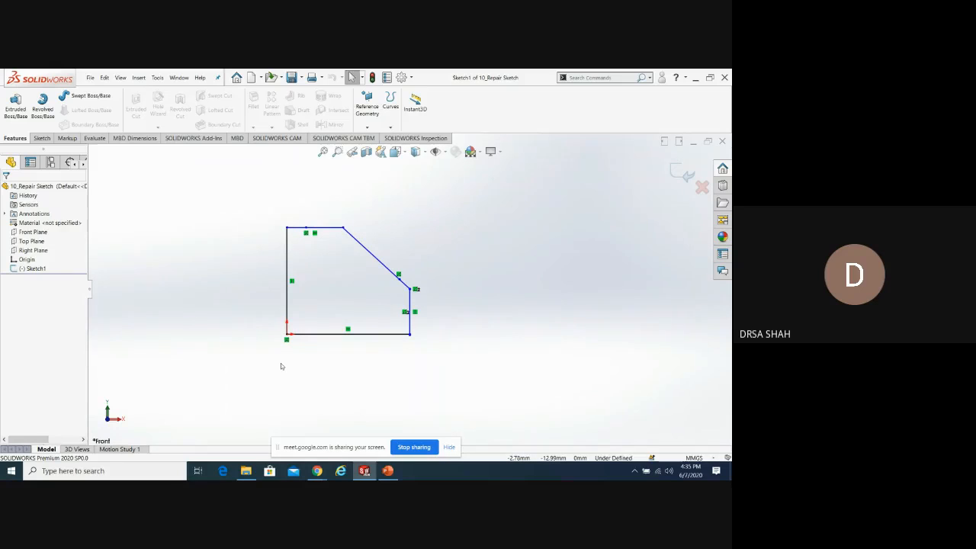
{"action": "scroll", "coordinate": [412, 339], "scroll_direction": "down", "scroll_amount": 5}
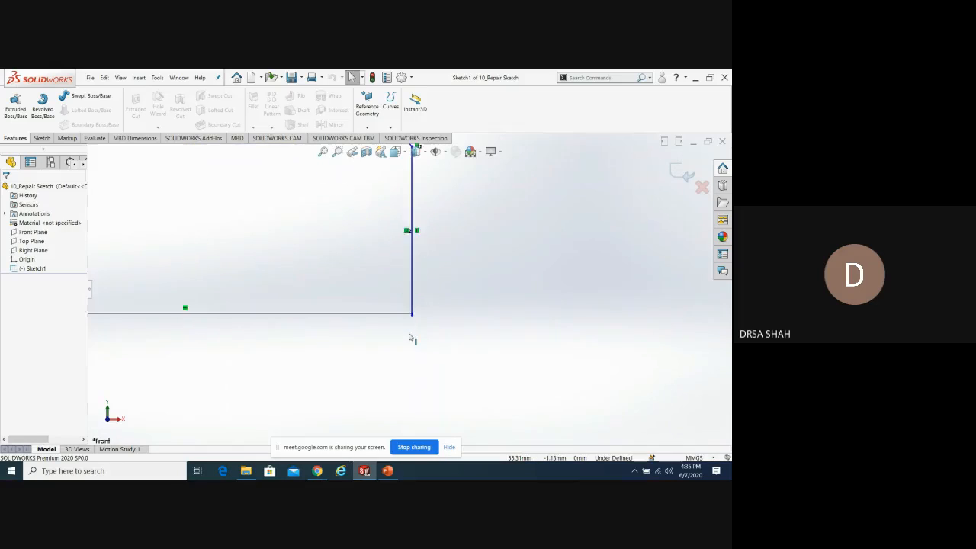
{"action": "scroll", "coordinate": [412, 308], "scroll_direction": "down", "scroll_amount": 3}
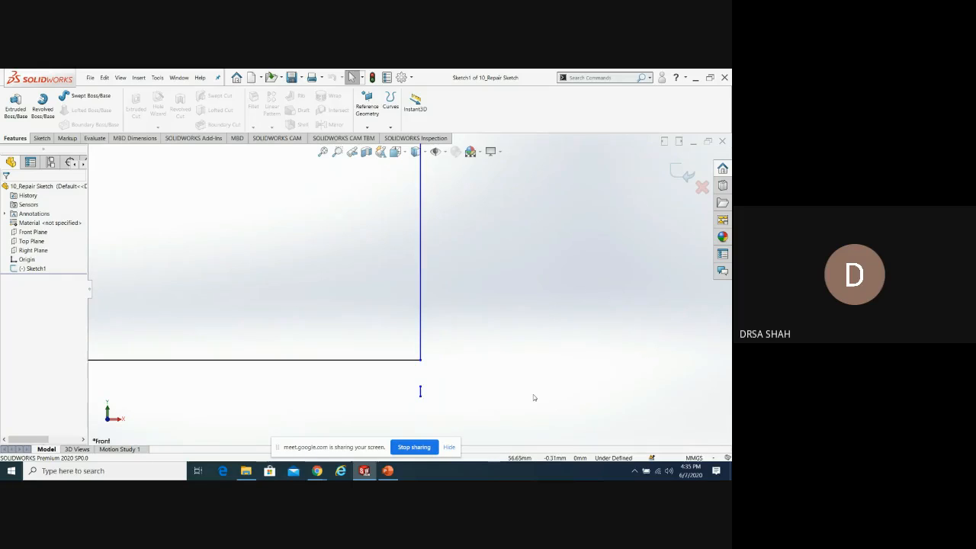
{"action": "key", "text": "f"}
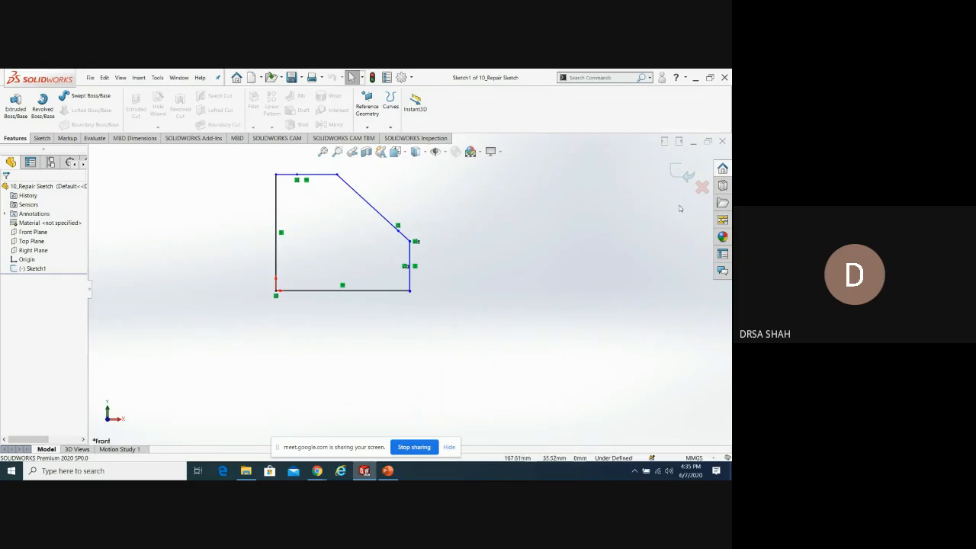
{"action": "key", "text": "z"}
{"action": "scroll", "coordinate": [338, 229], "scroll_direction": "down", "scroll_amount": 4}
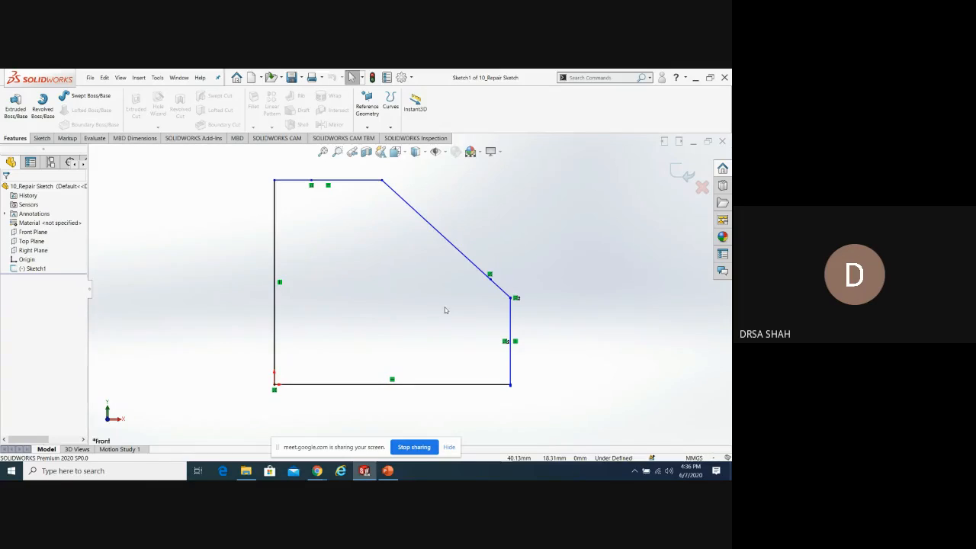
{"action": "left_click", "coordinate": [158, 78]}
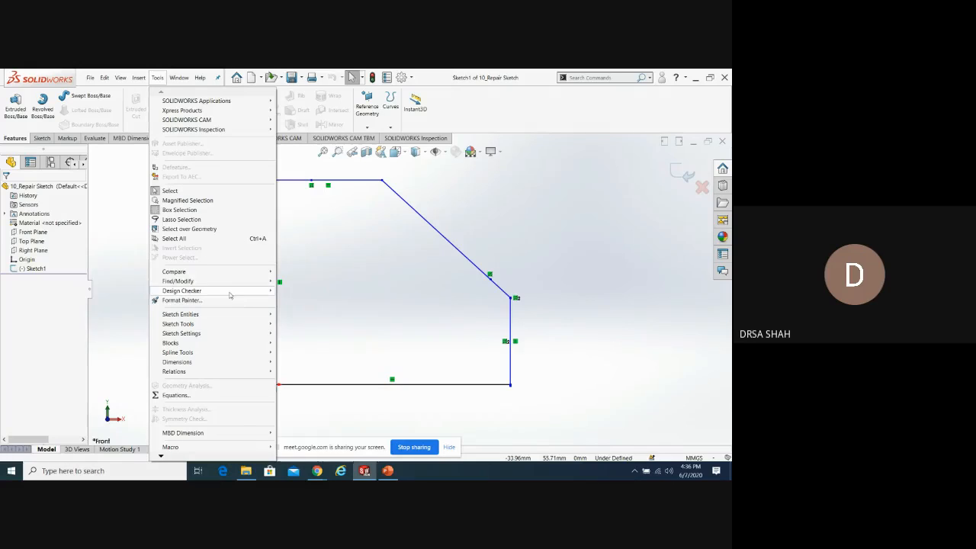
{"action": "mouse_move", "coordinate": [237, 326]}
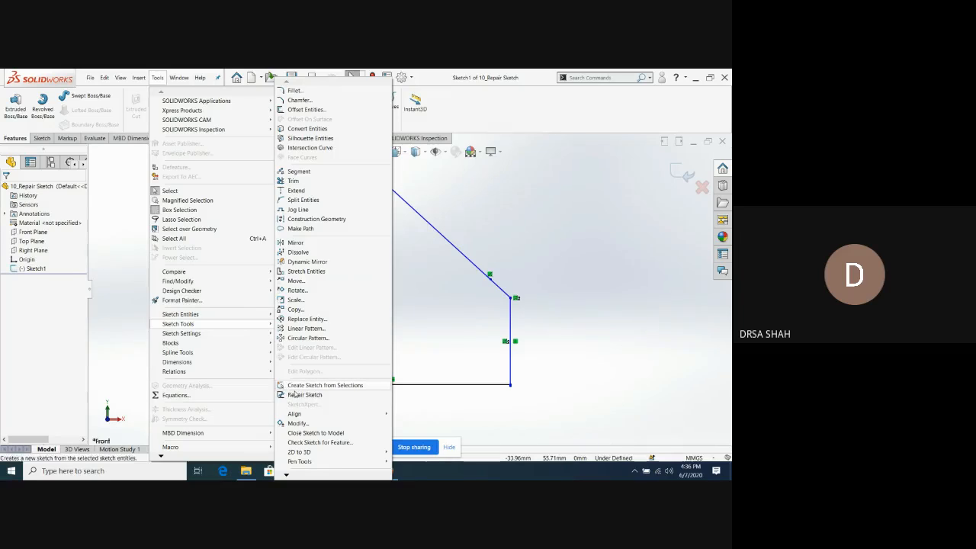
{"action": "left_click", "coordinate": [340, 394]}
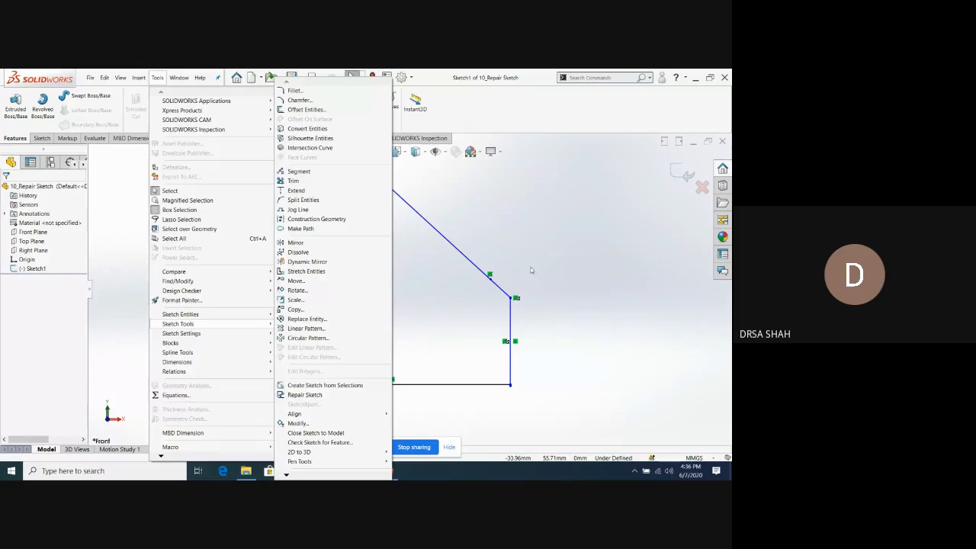
{"action": "right_click", "coordinate": [531, 108]}
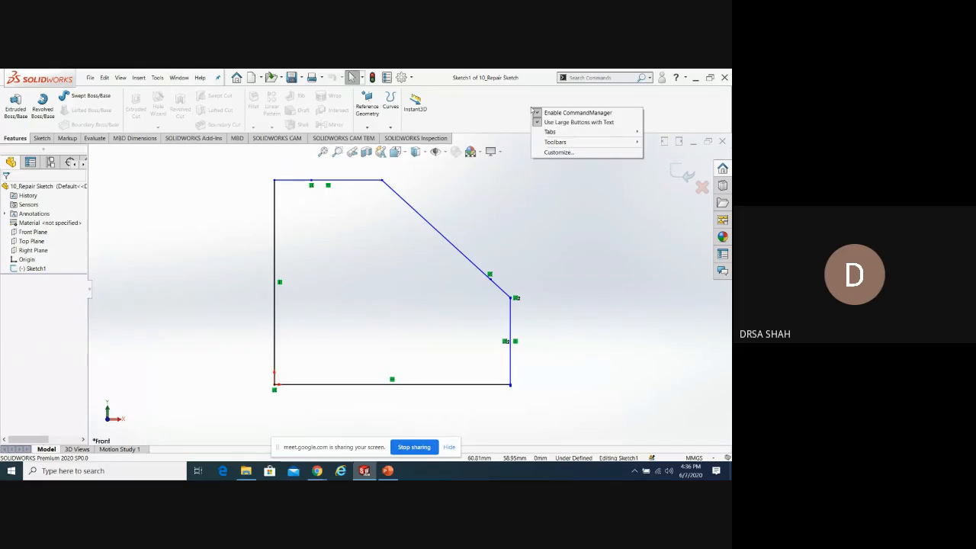
{"action": "left_click", "coordinate": [558, 152]}
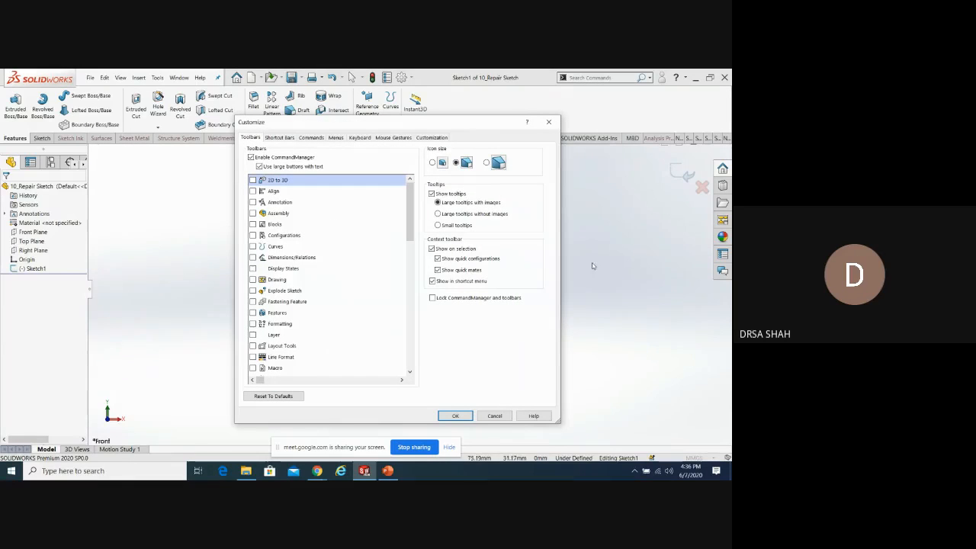
{"action": "left_click", "coordinate": [496, 416]}
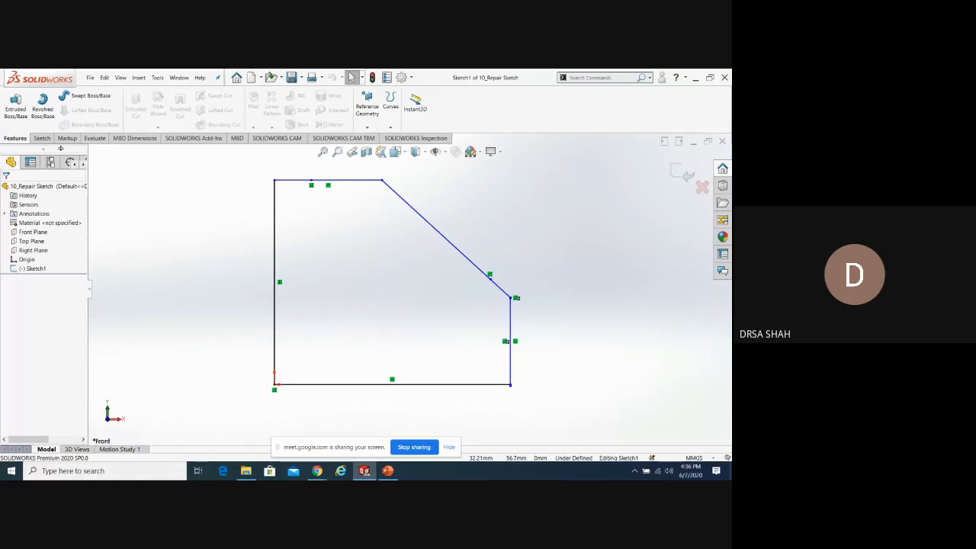
Run Repair Sketch on the open profile sketch
{"action": "left_click", "coordinate": [41, 138]}
{"action": "left_click", "coordinate": [402, 104]}
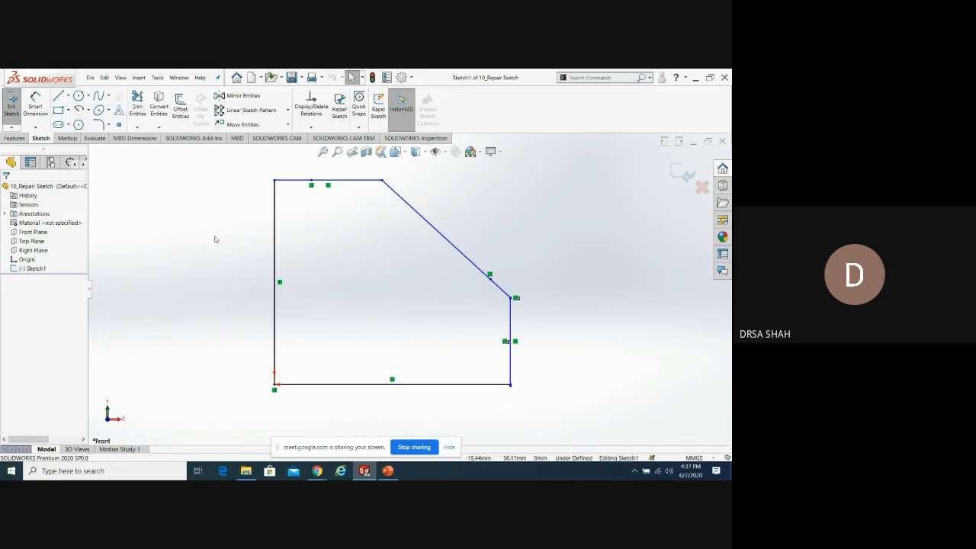
{"action": "left_click", "coordinate": [157, 78]}
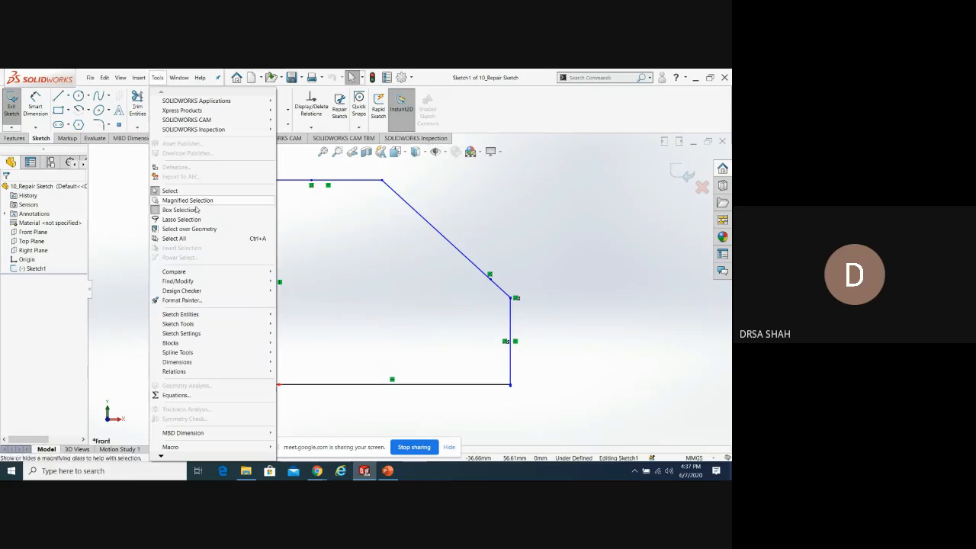
{"action": "mouse_move", "coordinate": [228, 324]}
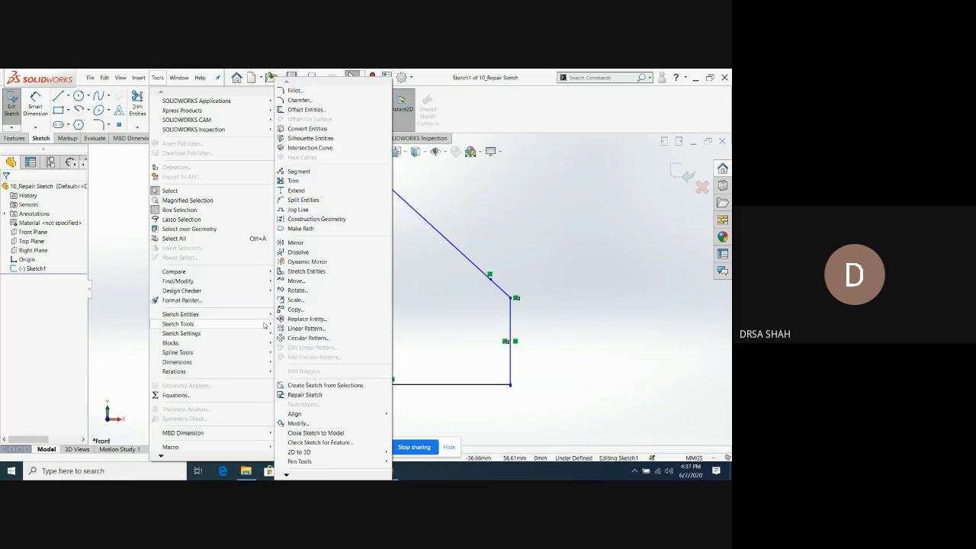
{"action": "left_click", "coordinate": [305, 395]}
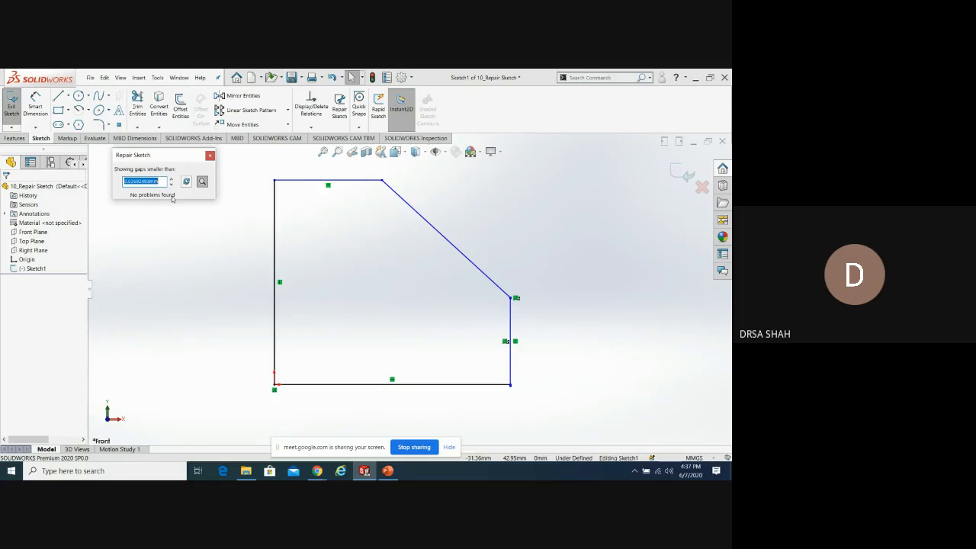
Inspect the sketch's top edge, sloped edge and corner at the short vertical line with the Repair Sketch check open
{"action": "scroll", "coordinate": [281, 187], "scroll_direction": "down", "scroll_amount": 3}
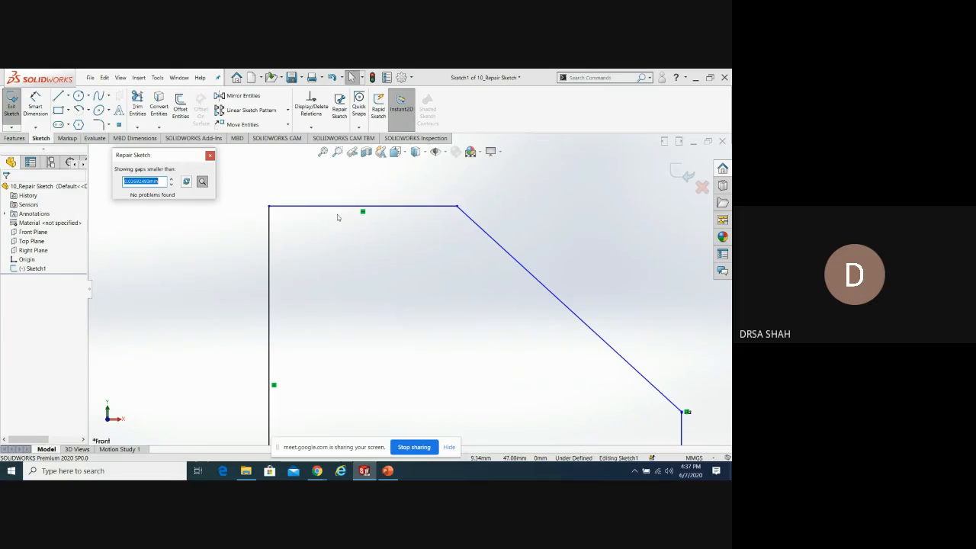
{"action": "scroll", "coordinate": [404, 293], "scroll_direction": "up", "scroll_amount": 3}
{"action": "scroll", "coordinate": [534, 347], "scroll_direction": "down", "scroll_amount": 3}
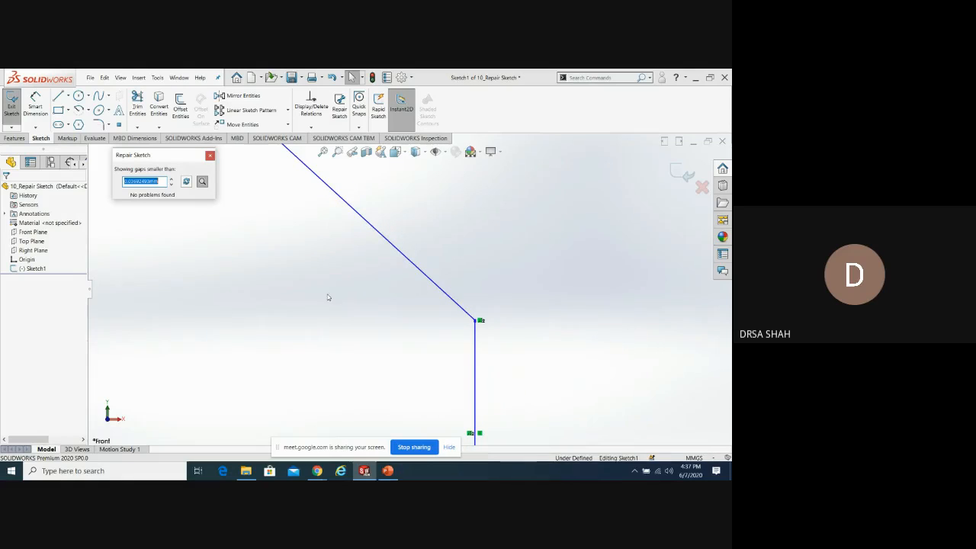
{"action": "scroll", "coordinate": [459, 311], "scroll_direction": "up", "scroll_amount": 5}
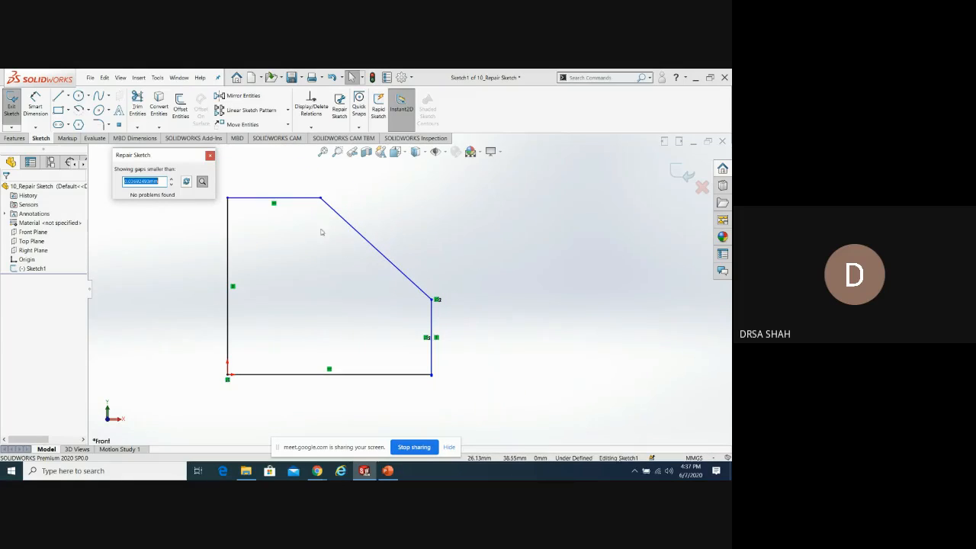
{"action": "scroll", "coordinate": [268, 191], "scroll_direction": "down", "scroll_amount": 1}
{"action": "scroll", "coordinate": [272, 192], "scroll_direction": "down", "scroll_amount": 1}
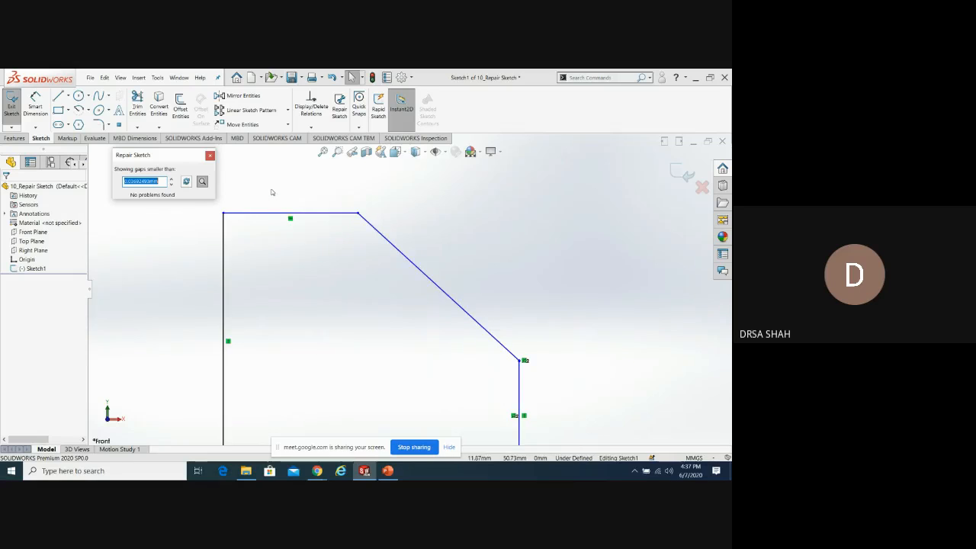
{"action": "scroll", "coordinate": [308, 240], "scroll_direction": "up", "scroll_amount": 3}
{"action": "scroll", "coordinate": [381, 361], "scroll_direction": "down", "scroll_amount": 2}
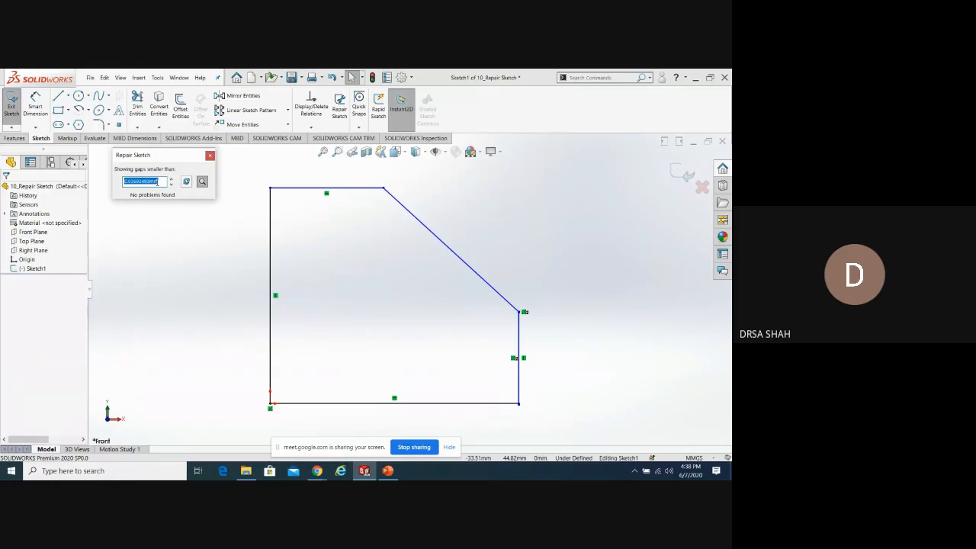
{"action": "scroll", "coordinate": [535, 310], "scroll_direction": "down", "scroll_amount": 5}
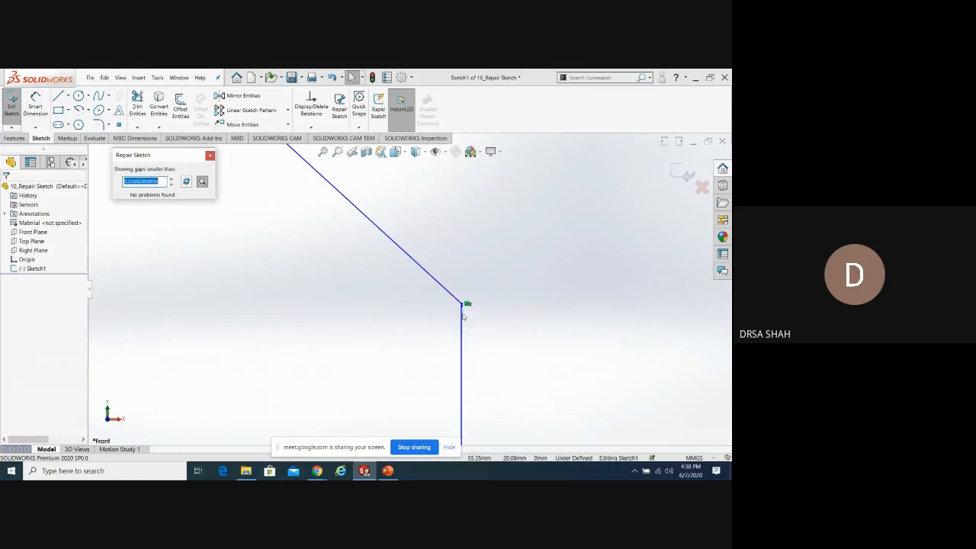
{"action": "scroll", "coordinate": [462, 316], "scroll_direction": "up", "scroll_amount": 5}
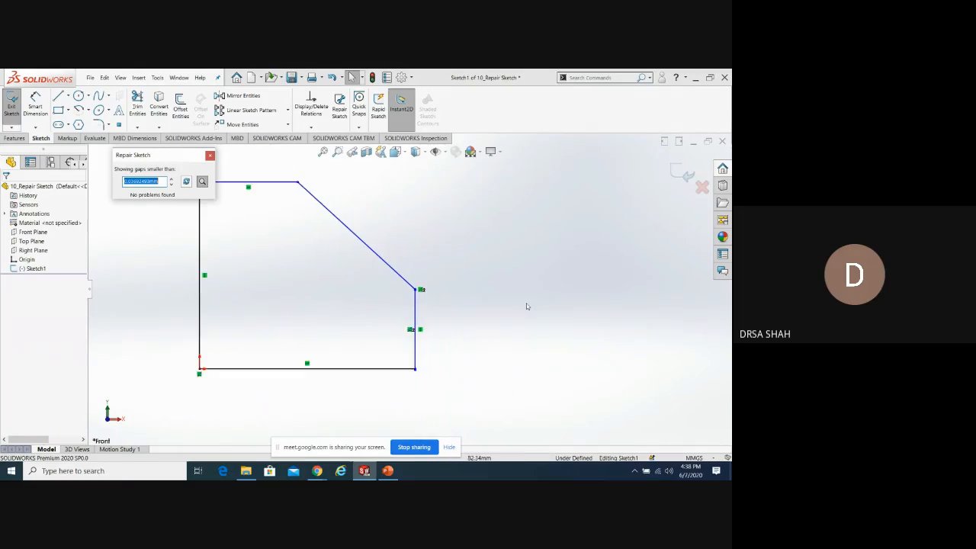
{"action": "scroll", "coordinate": [424, 284], "scroll_direction": "up", "scroll_amount": 2}
{"action": "scroll", "coordinate": [336, 251], "scroll_direction": "down", "scroll_amount": 3}
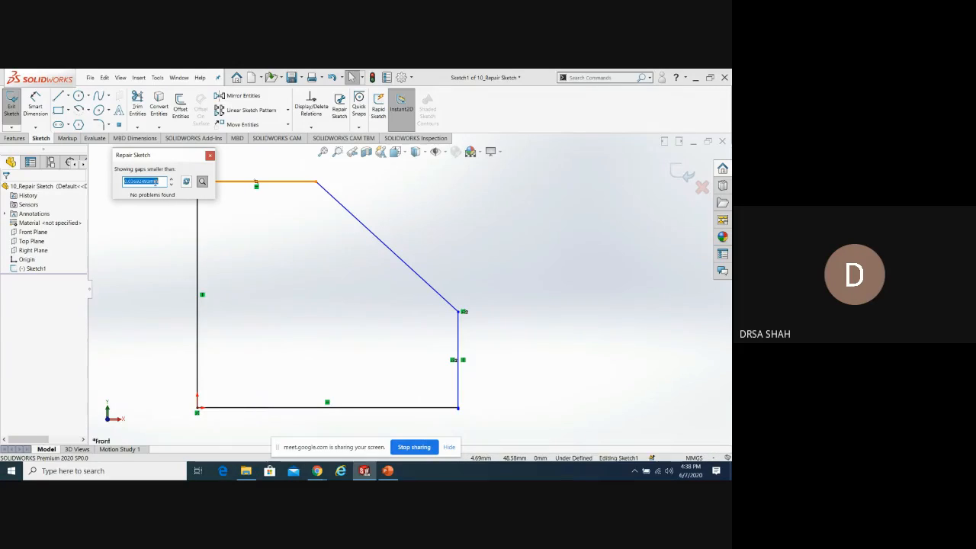
Set Repair Sketch to show gaps smaller than 0.20 mm and run the check again
{"action": "type", "text": "4"}
{"action": "type", "text": "2"}
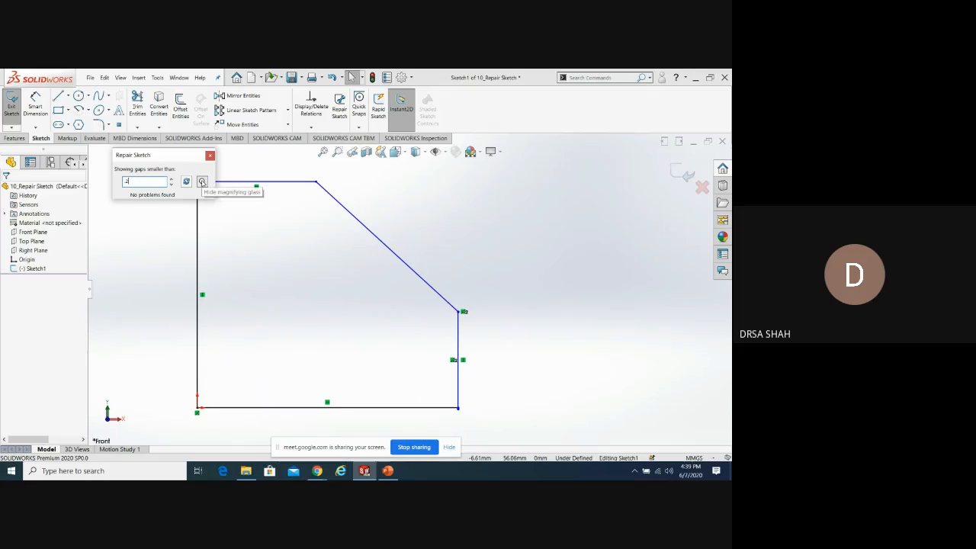
{"action": "left_click", "coordinate": [202, 182]}
{"action": "left_click", "coordinate": [202, 182]}
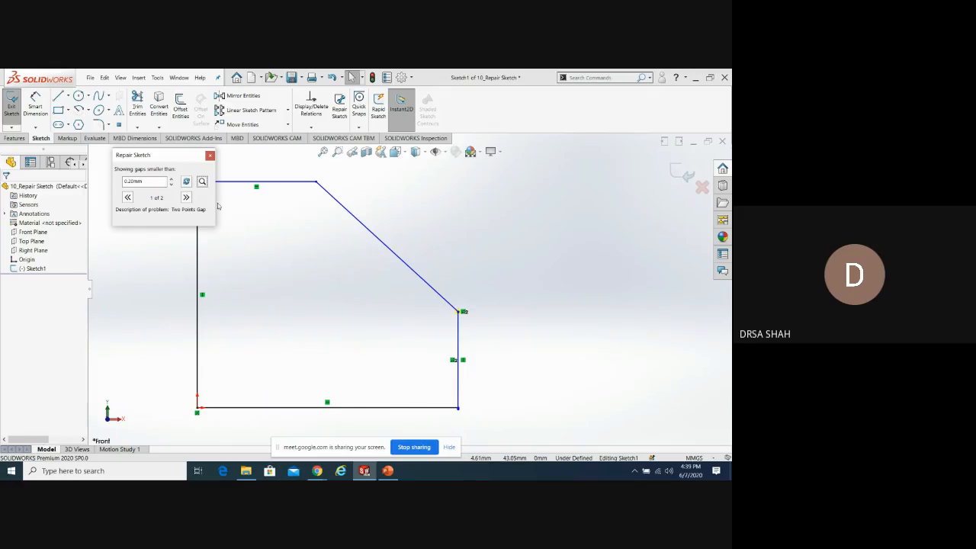
Inspect the first Repair Sketch problem, where the sloped edge meets the short vertical line, with and without the magnifying glass
{"action": "left_click", "coordinate": [202, 181]}
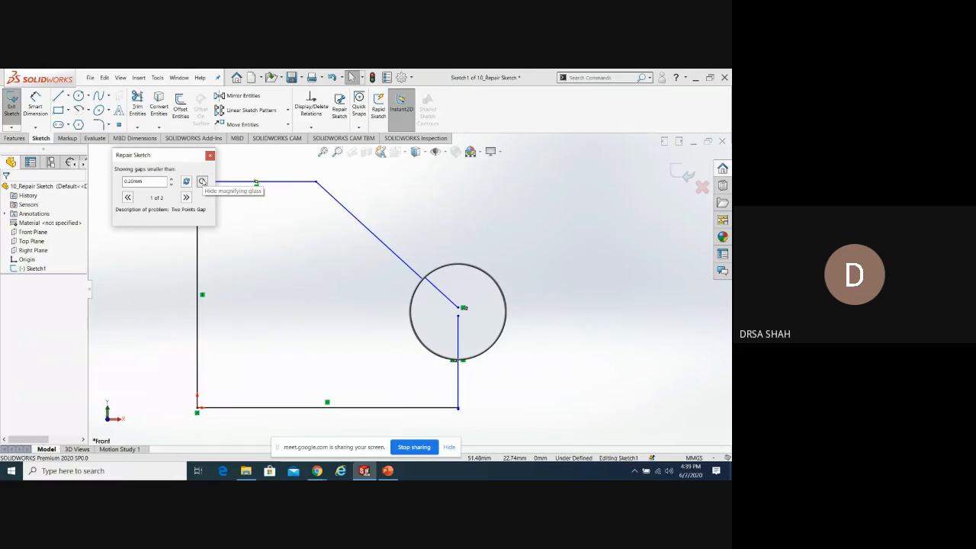
{"action": "left_click", "coordinate": [202, 181]}
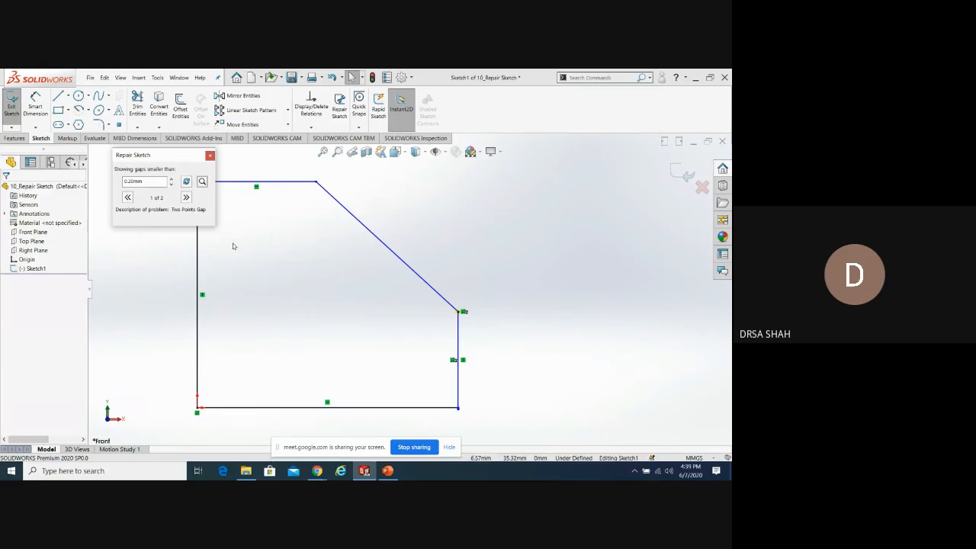
{"action": "scroll", "coordinate": [461, 314], "scroll_direction": "down", "scroll_amount": 3}
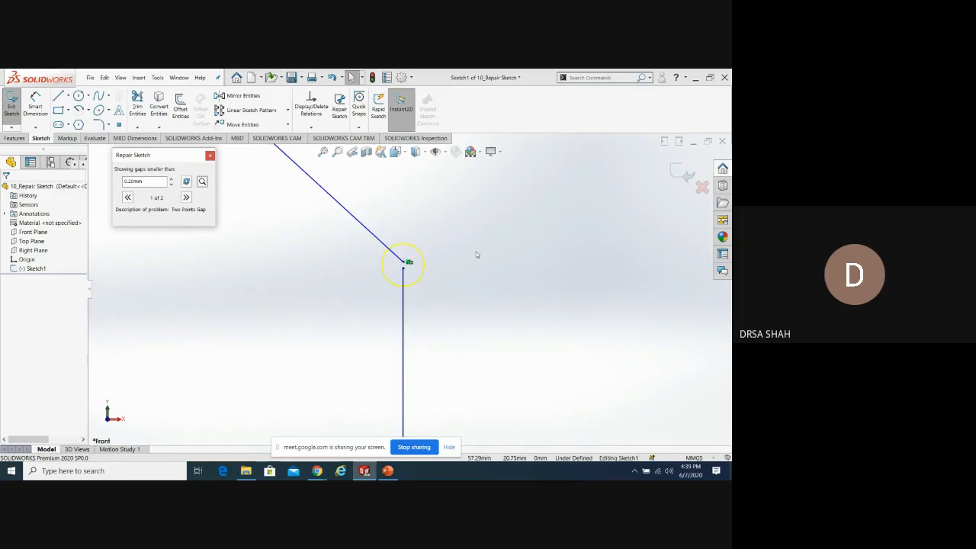
{"action": "scroll", "coordinate": [477, 255], "scroll_direction": "up", "scroll_amount": 5}
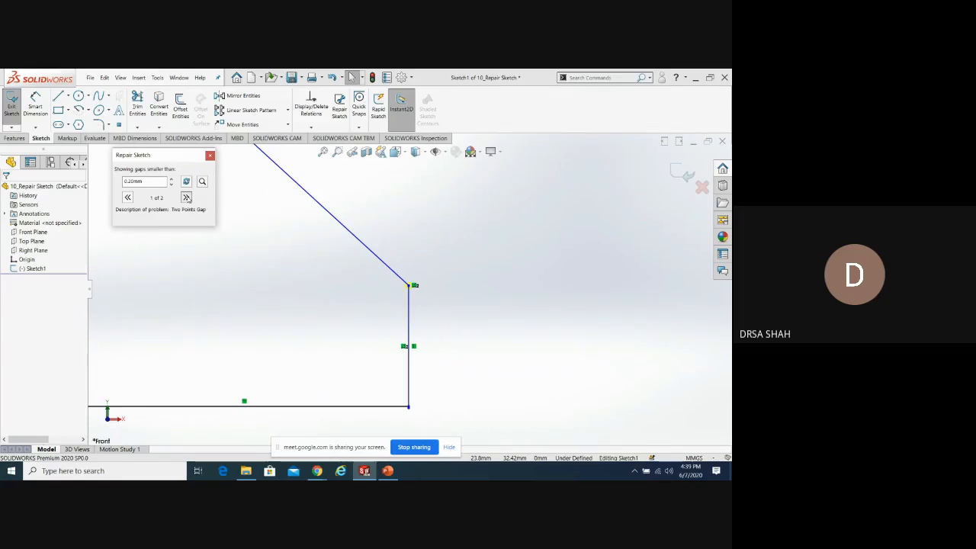
Step through the Repair Sketch problems at both ends of the short vertical line with the magnifying glass, and close the check
{"action": "left_click", "coordinate": [186, 197]}
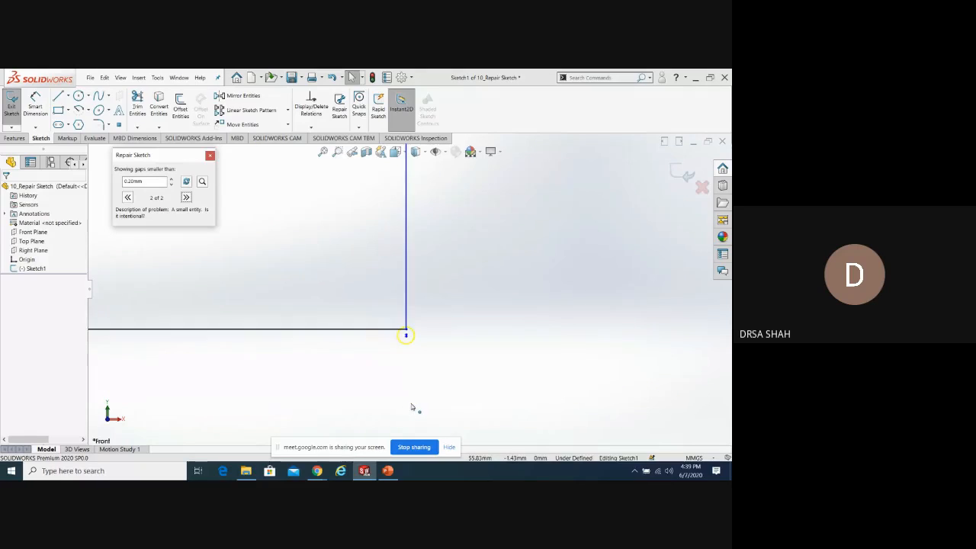
{"action": "scroll", "coordinate": [443, 171], "scroll_direction": "down", "scroll_amount": 4}
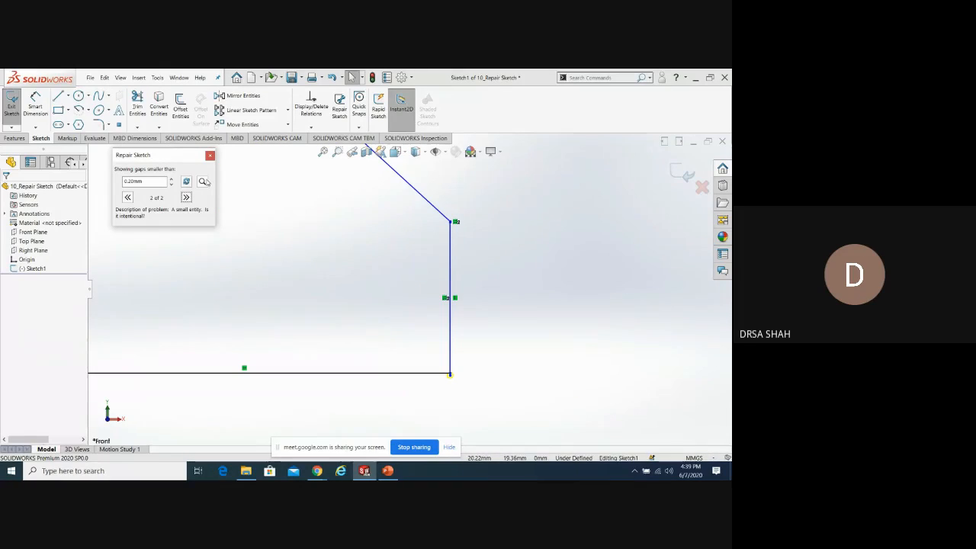
{"action": "left_click", "coordinate": [203, 182]}
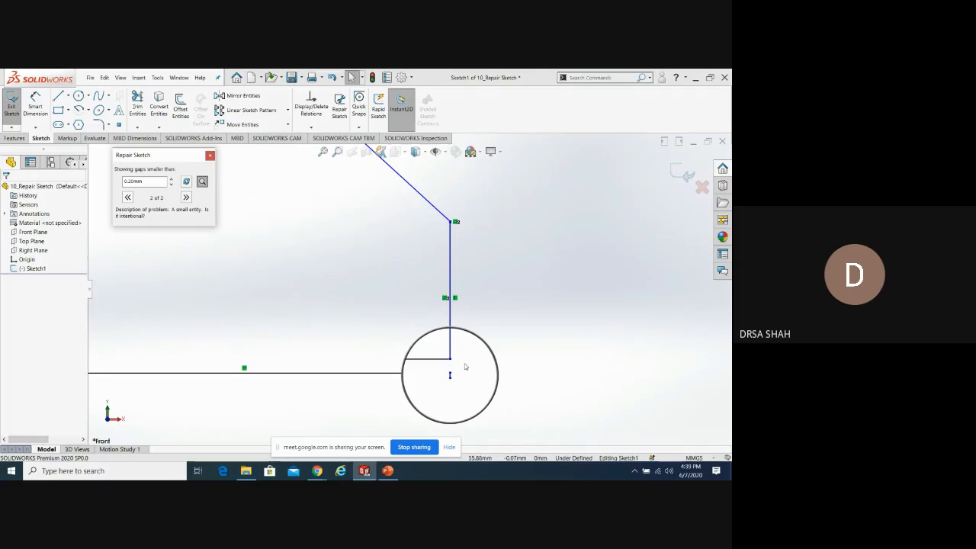
{"action": "left_click", "coordinate": [187, 197]}
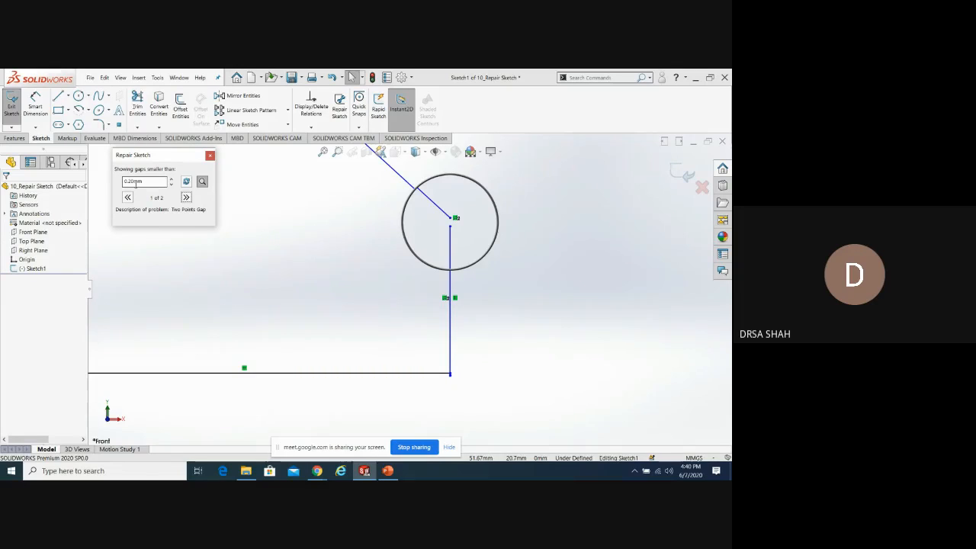
{"action": "left_click", "coordinate": [186, 198]}
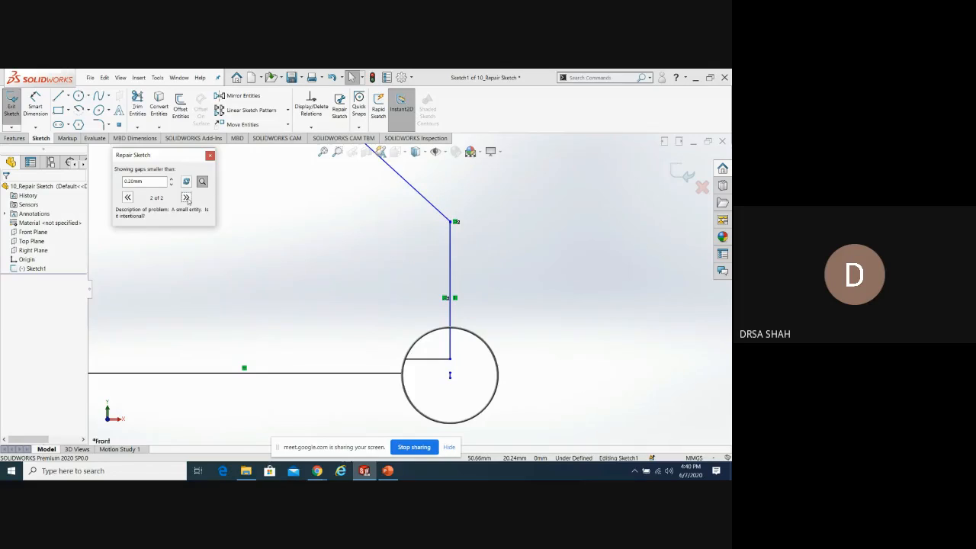
{"action": "left_click", "coordinate": [186, 197]}
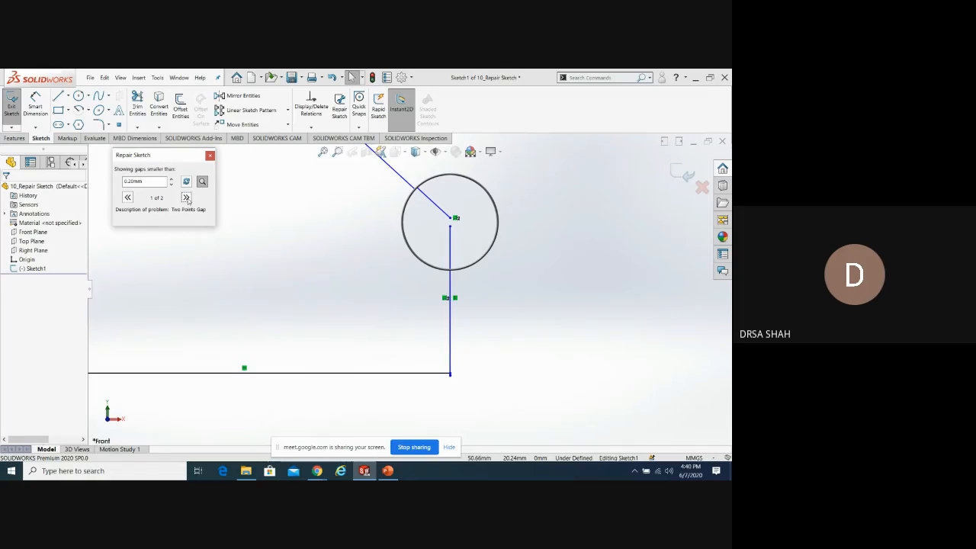
{"action": "left_click", "coordinate": [211, 156]}
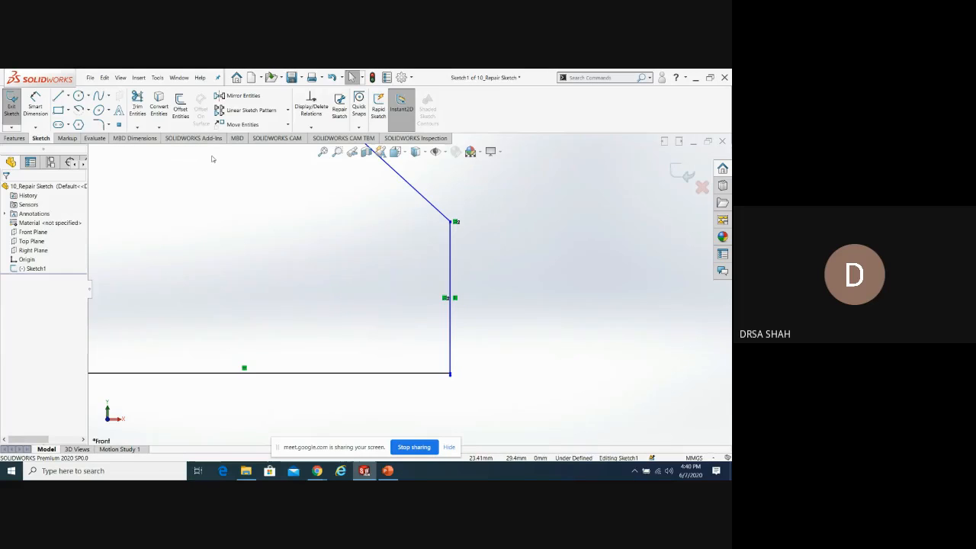
Select the tiny stray line just below the sketch's lower-right corner to examine it against the whole profile
{"action": "scroll", "coordinate": [455, 379], "scroll_direction": "down", "scroll_amount": 10}
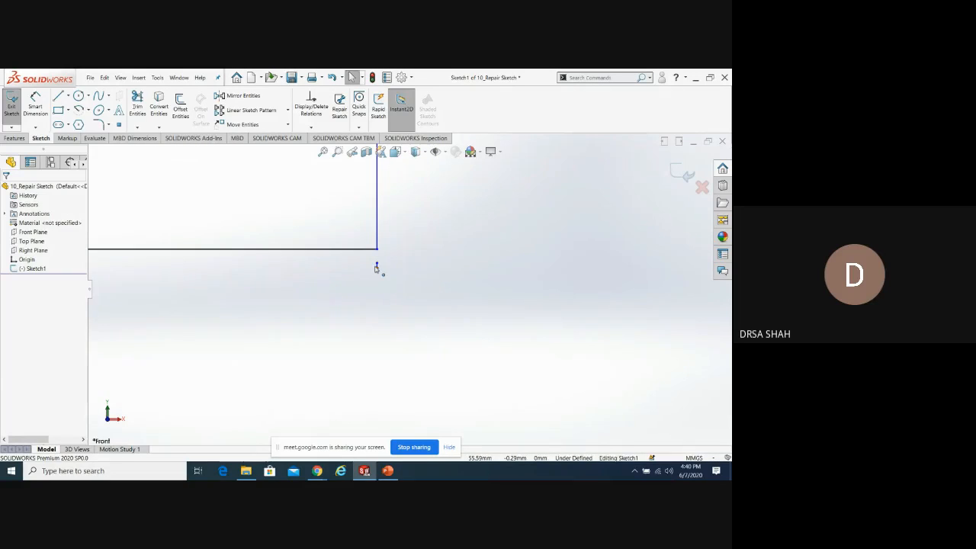
{"action": "left_click", "coordinate": [376, 267]}
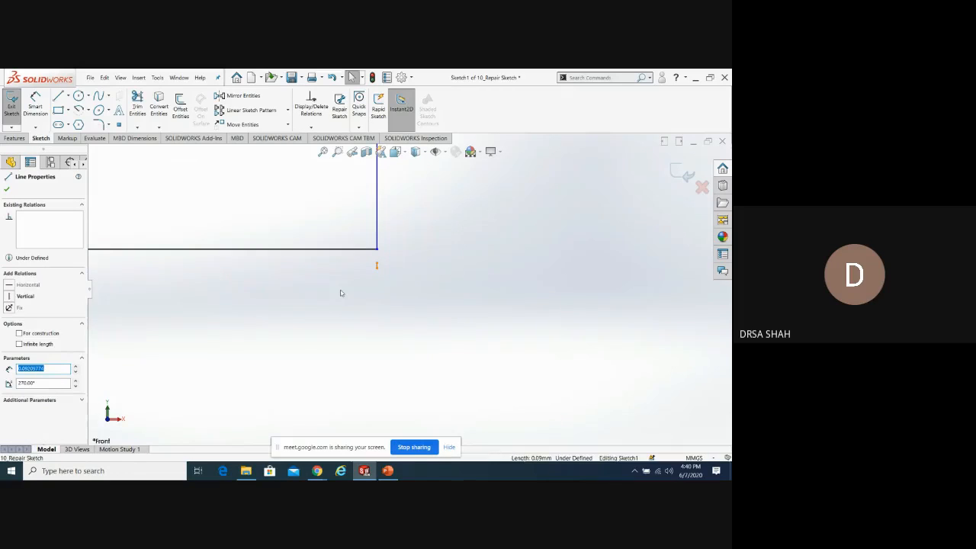
{"action": "scroll", "coordinate": [634, 353], "scroll_direction": "up", "scroll_amount": 10}
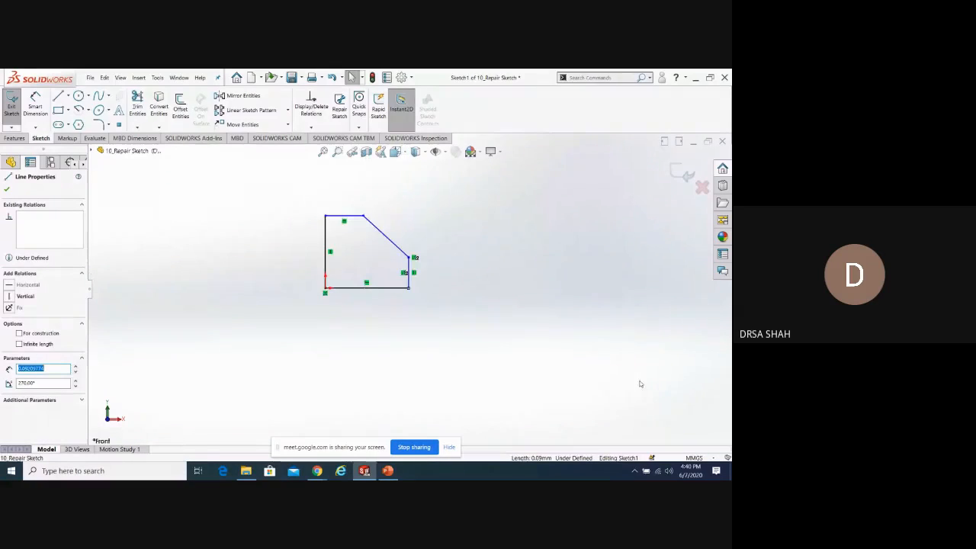
{"action": "scroll", "coordinate": [400, 245], "scroll_direction": "down", "scroll_amount": 4}
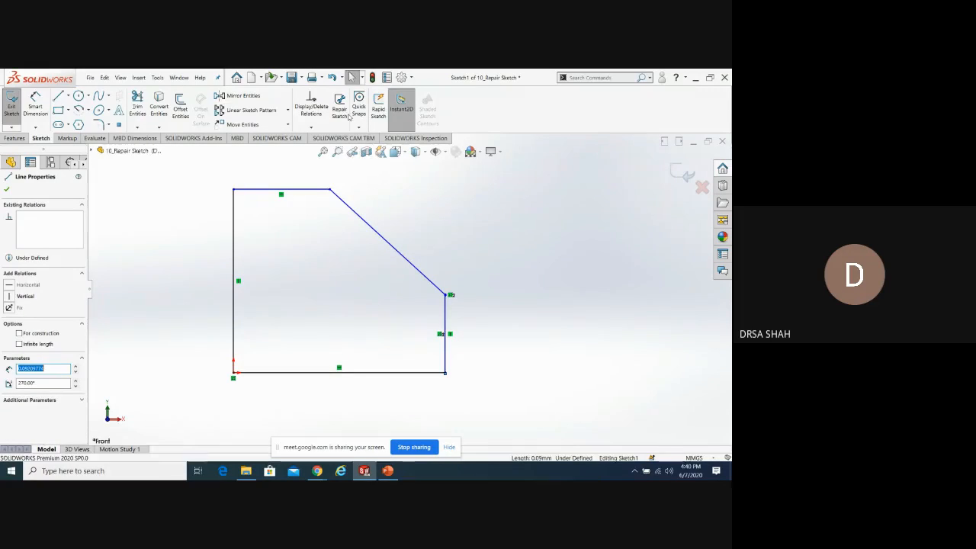
Close the 10_Repair Sketch part without saving, consult the topic list in PowerPoint, and open 11_Rapid Sketch from the L2 folder
{"action": "left_click", "coordinate": [718, 144]}
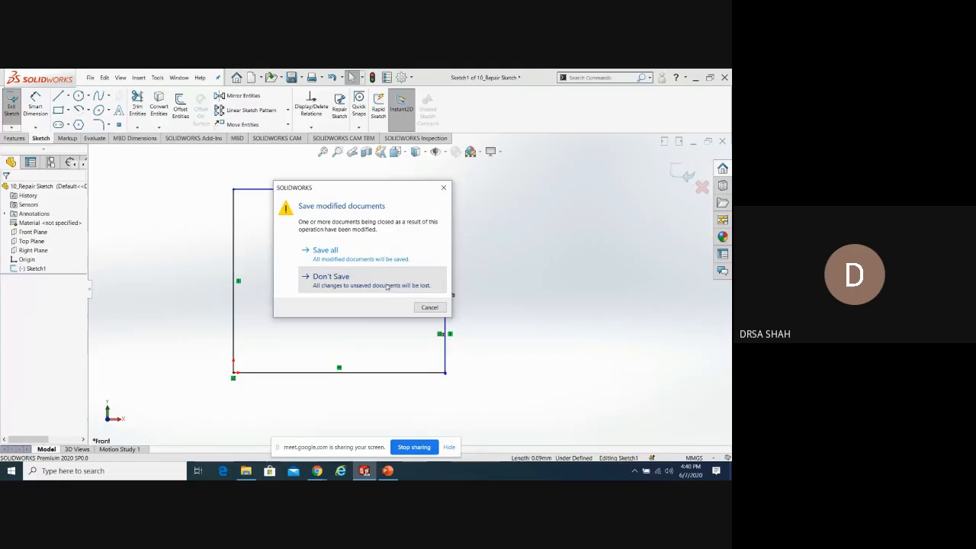
{"action": "left_click", "coordinate": [386, 284]}
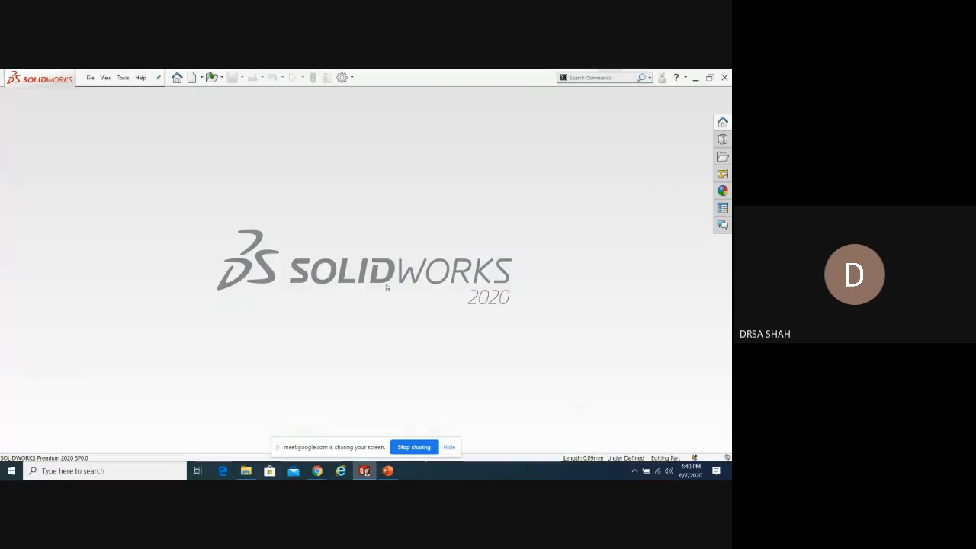
{"action": "left_click", "coordinate": [387, 471]}
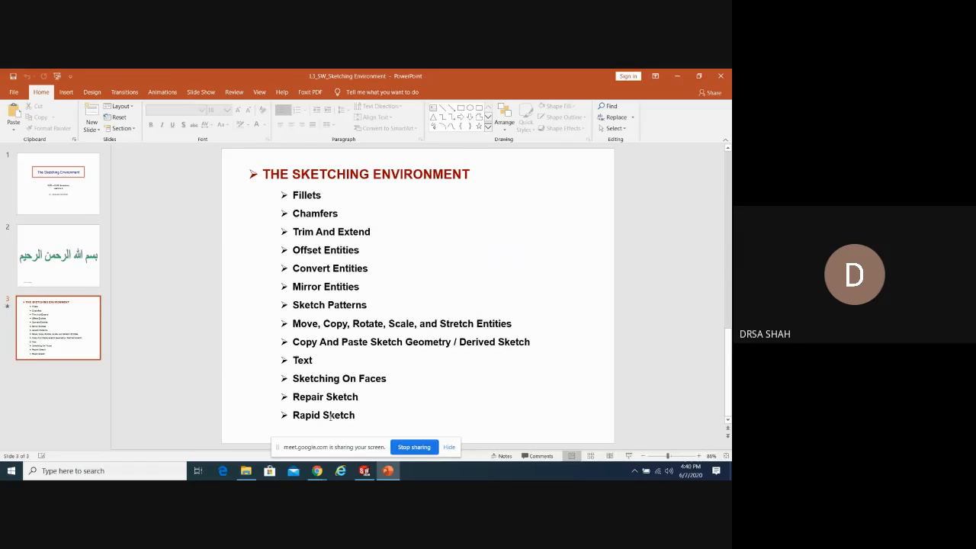
{"action": "left_click", "coordinate": [246, 473]}
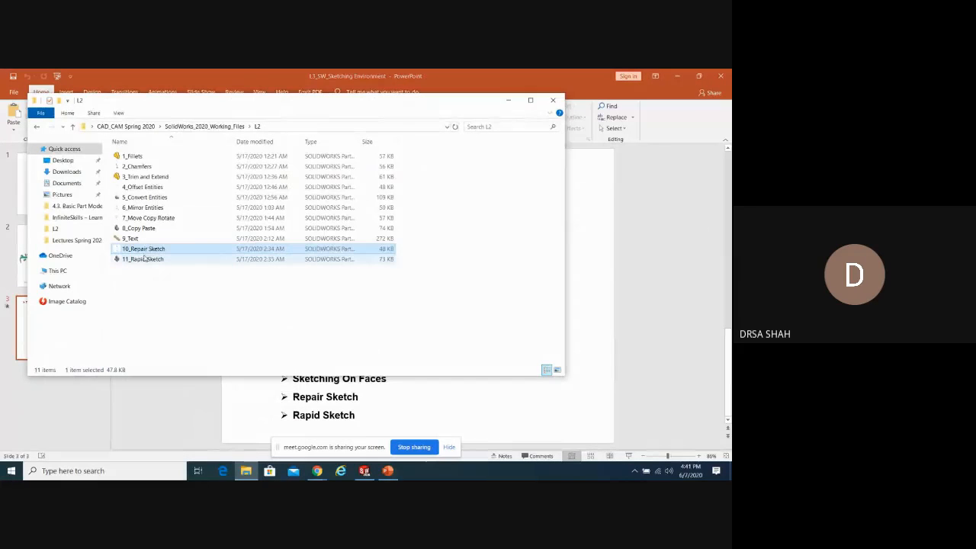
{"action": "double_click", "coordinate": [142, 259]}
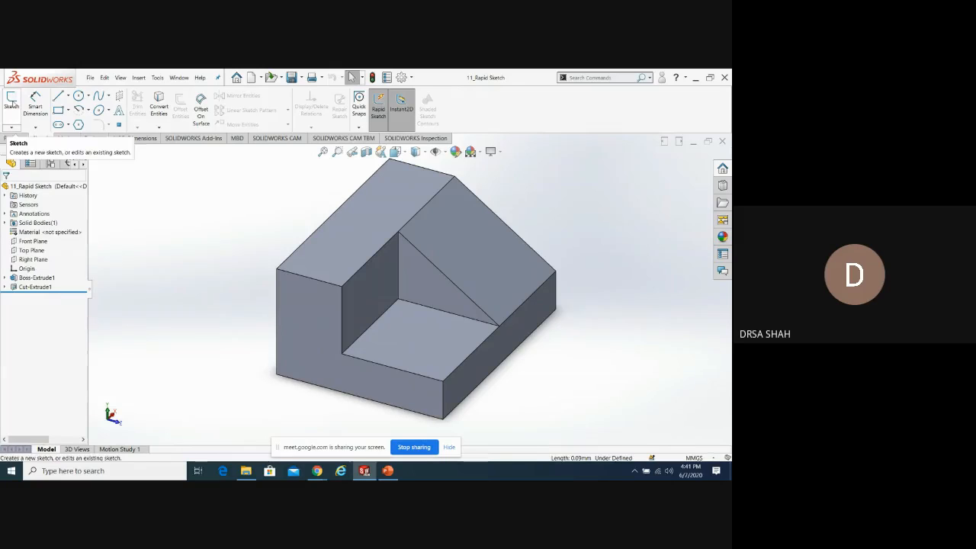
Sketch a circle about 16 mm in diameter on the part's sloped face, exit the sketch and show the part in isometric view
{"action": "left_click", "coordinate": [12, 100]}
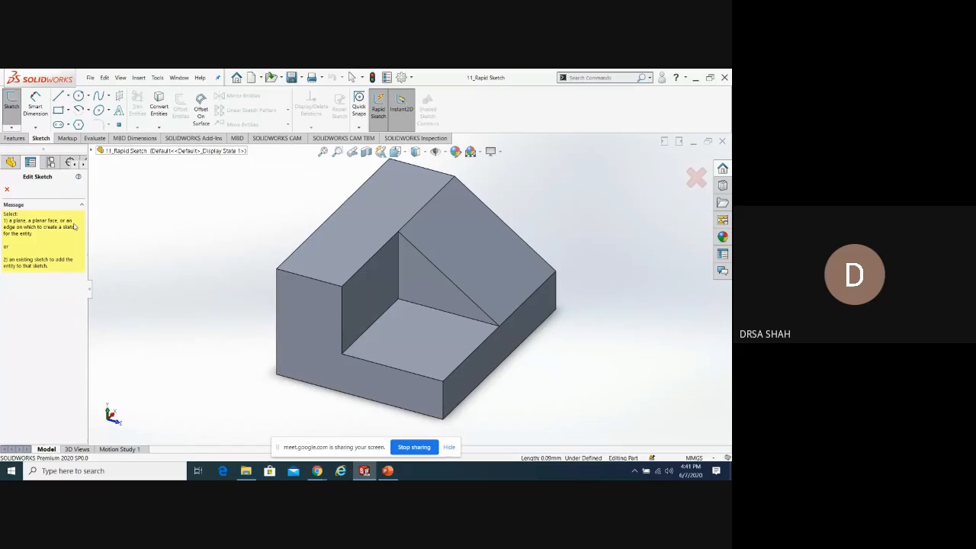
{"action": "left_click", "coordinate": [474, 250]}
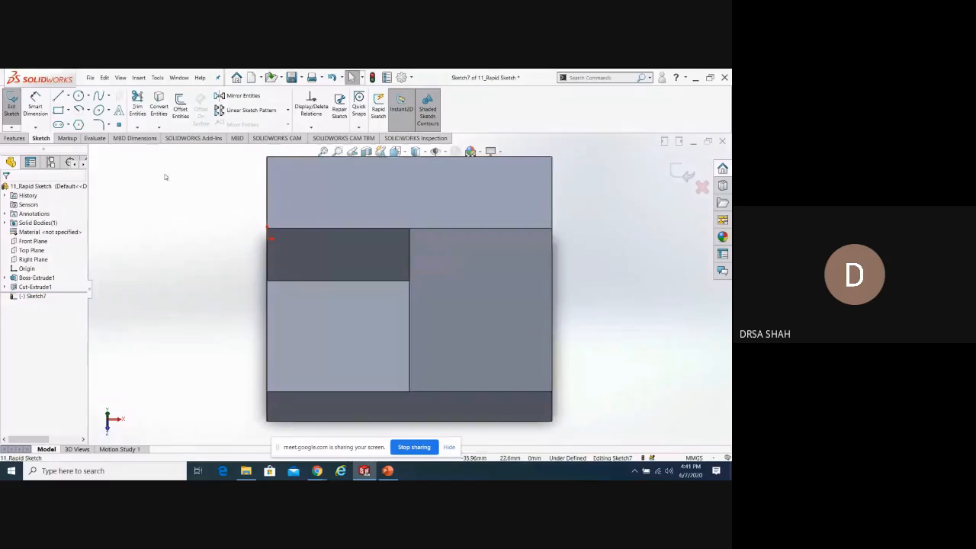
{"action": "left_click", "coordinate": [78, 95]}
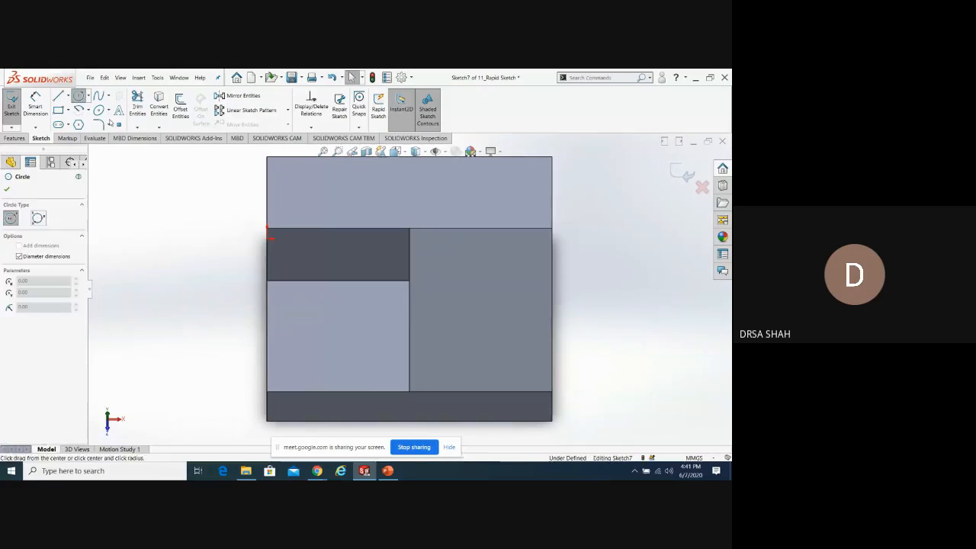
{"action": "left_click", "coordinate": [486, 316]}
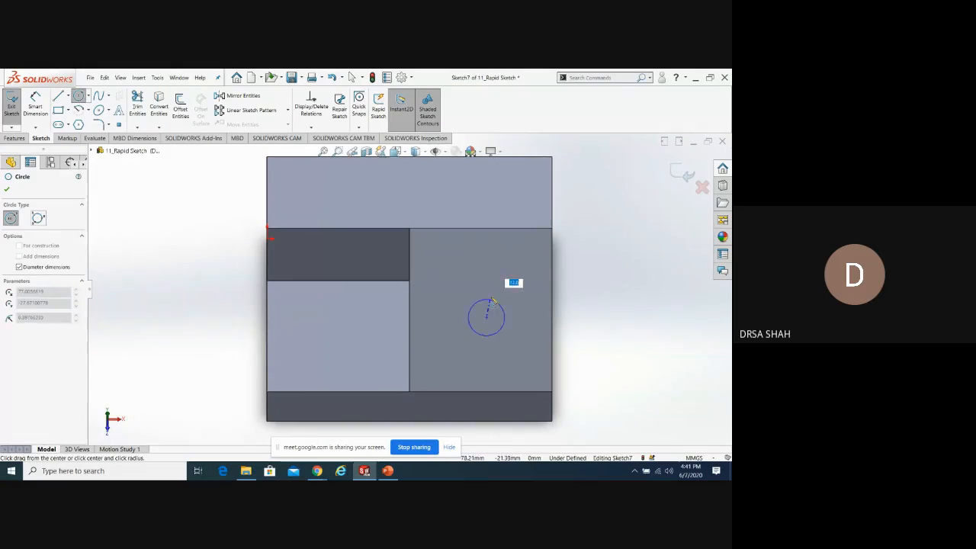
{"action": "left_click", "coordinate": [492, 301]}
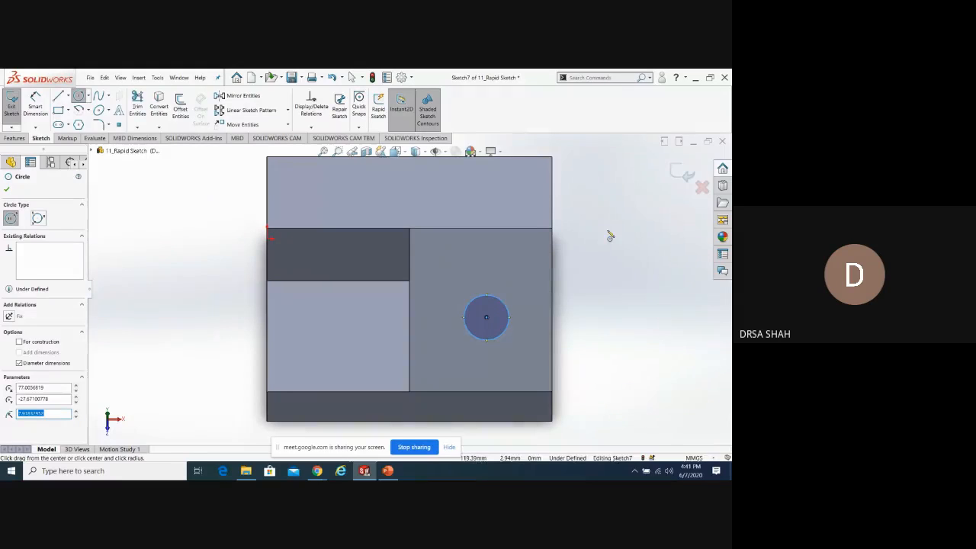
{"action": "left_click", "coordinate": [681, 174]}
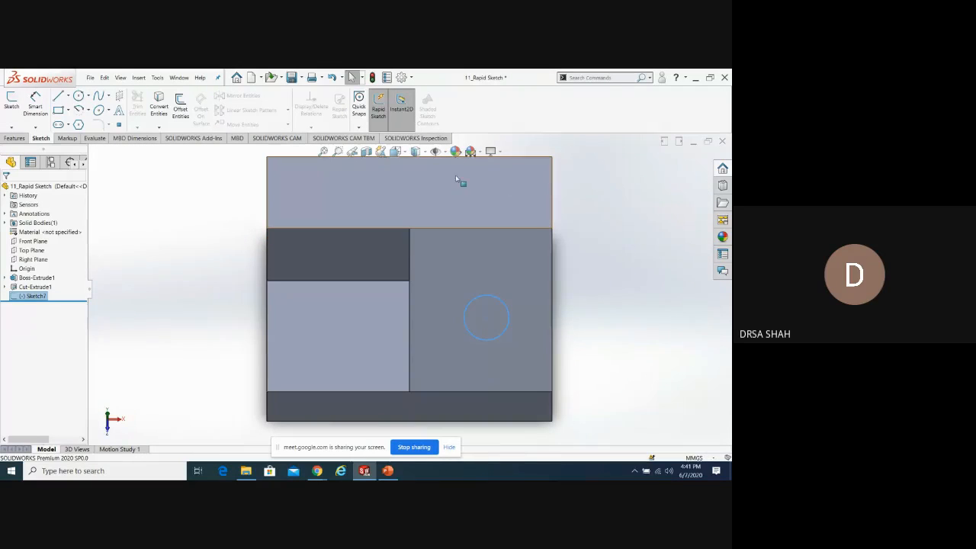
{"action": "key", "text": "space"}
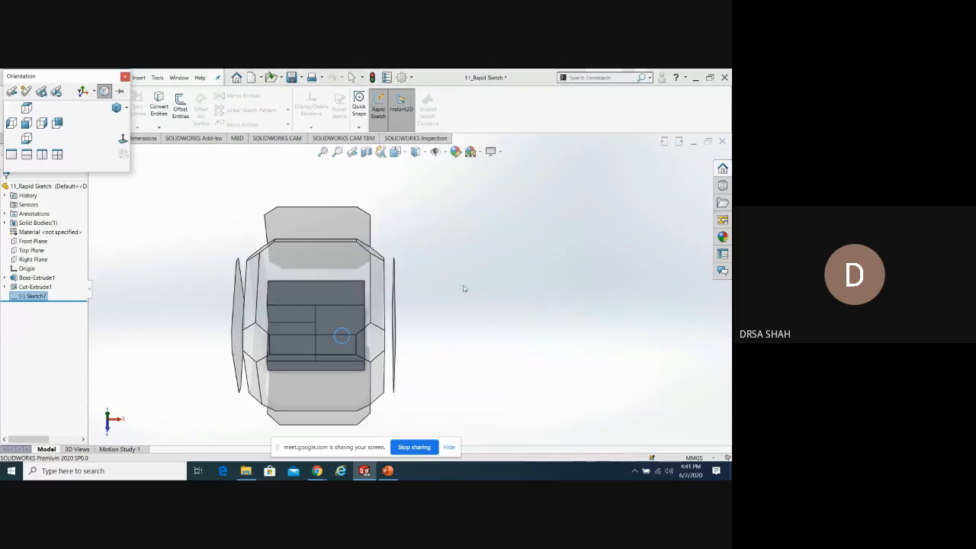
{"action": "left_click", "coordinate": [115, 109]}
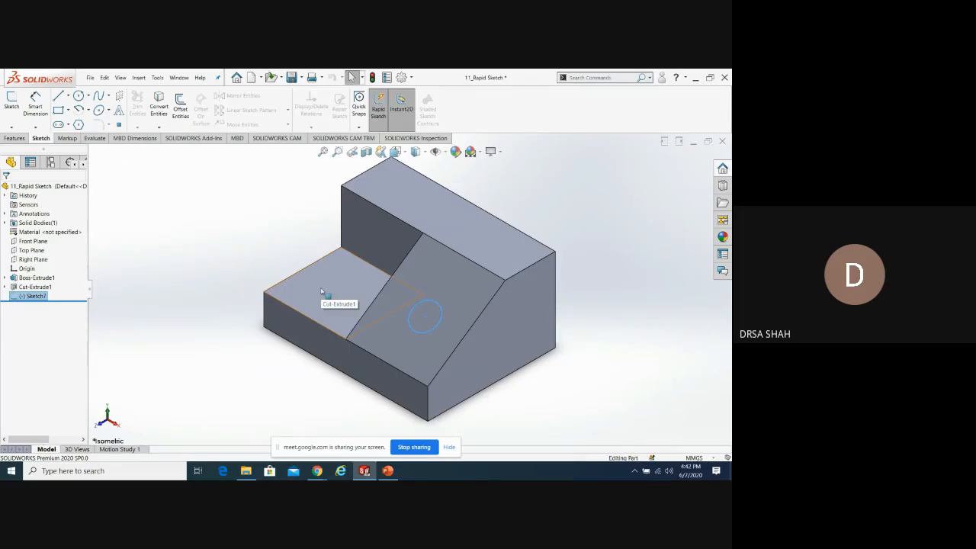
Turn off auto-rotating the view normal to the sketch plane on sketch creation and edit in the system's sketch options
{"action": "left_click", "coordinate": [402, 77]}
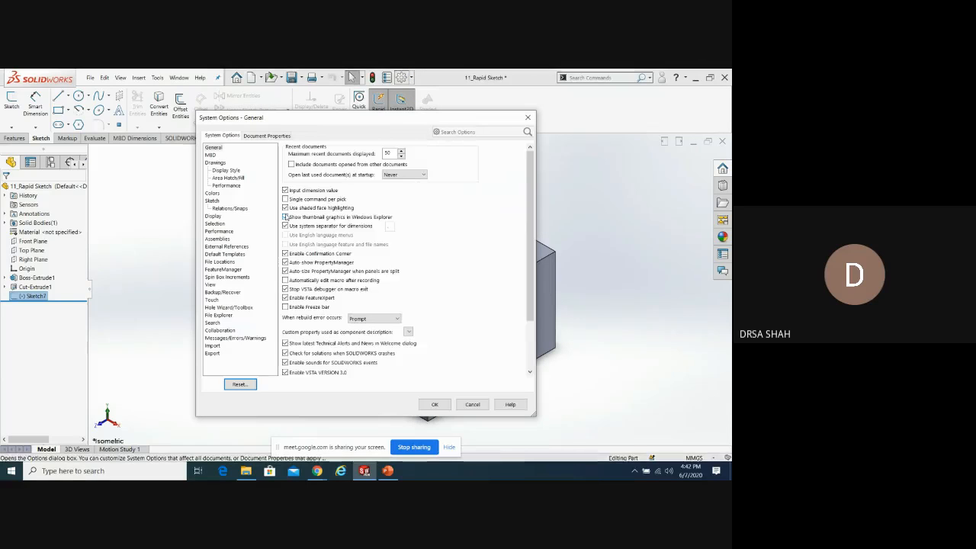
{"action": "left_click", "coordinate": [212, 200]}
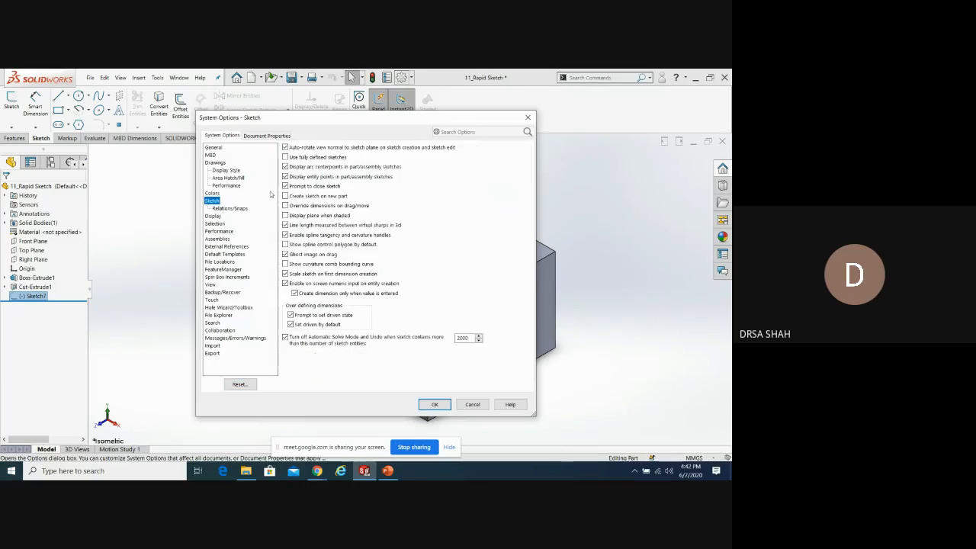
{"action": "left_click", "coordinate": [286, 147]}
{"action": "left_click", "coordinate": [434, 404]}
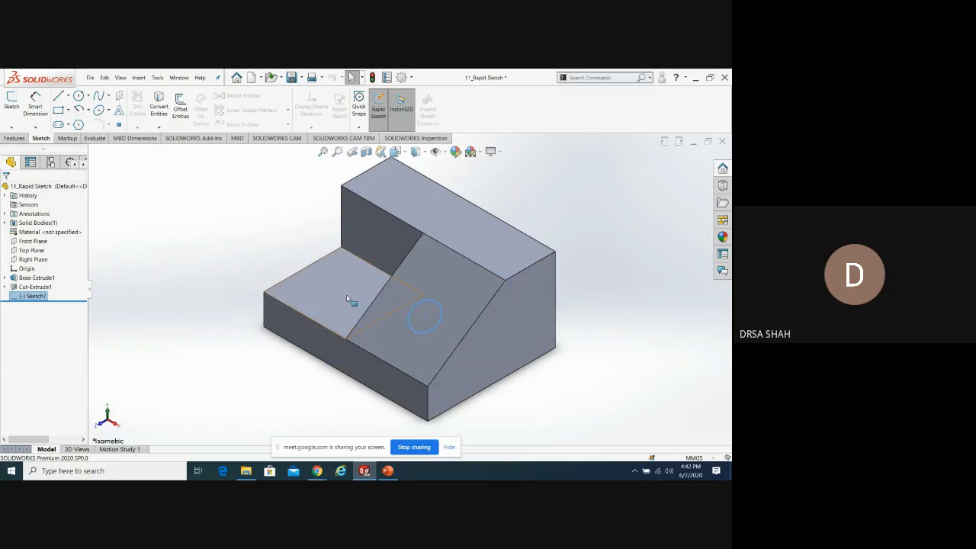
{"action": "middle_click_drag", "start_coordinate": [345, 297], "coordinate": [453, 331]}
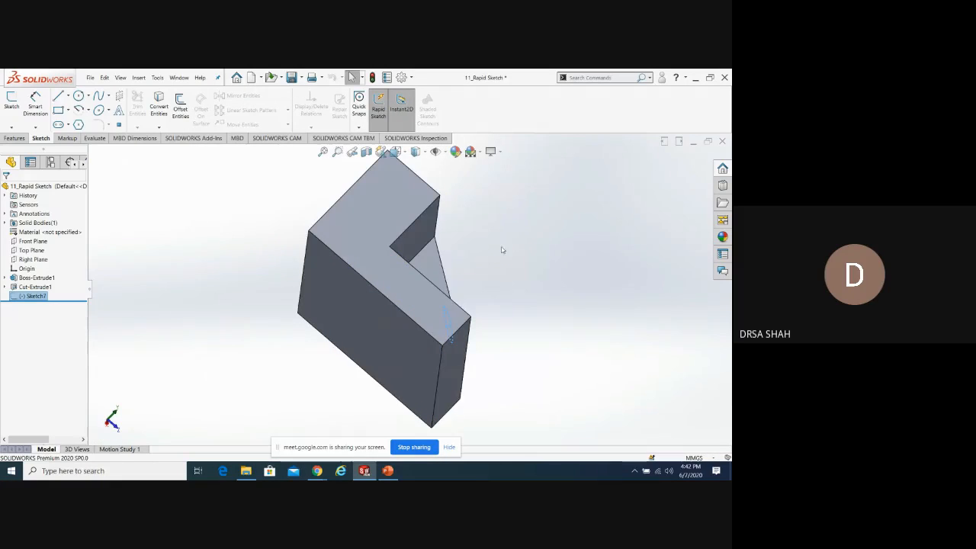
{"action": "middle_click_drag", "start_coordinate": [494, 256], "coordinate": [453, 303]}
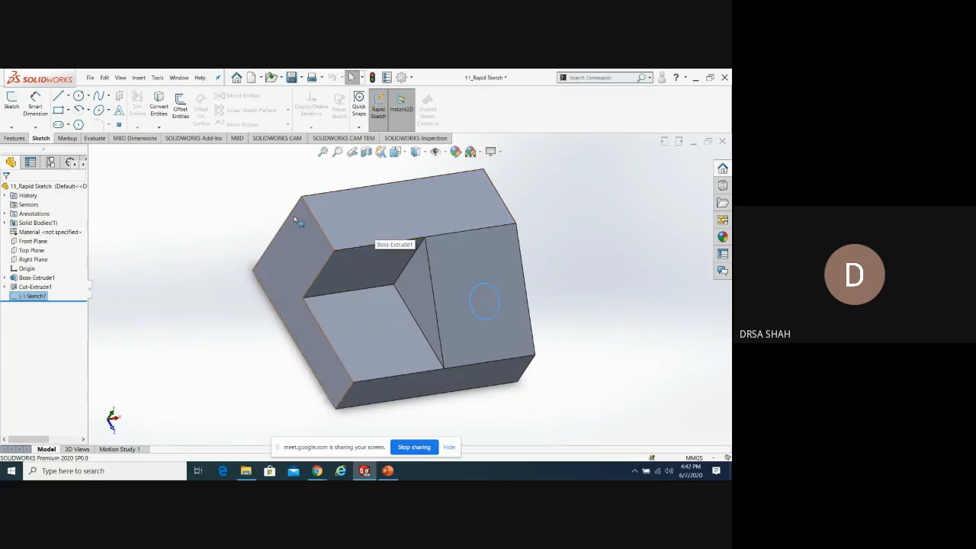
Edit the sloped face's sketch, add a circle about 10 mm in diameter over the pocket floor, and exit the sketch
{"action": "left_click", "coordinate": [12, 100]}
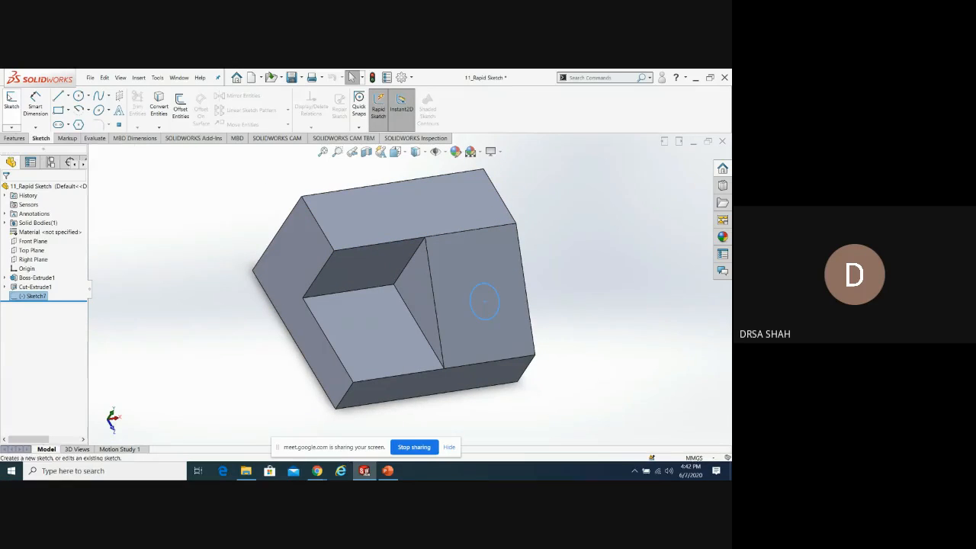
{"action": "left_click", "coordinate": [359, 325]}
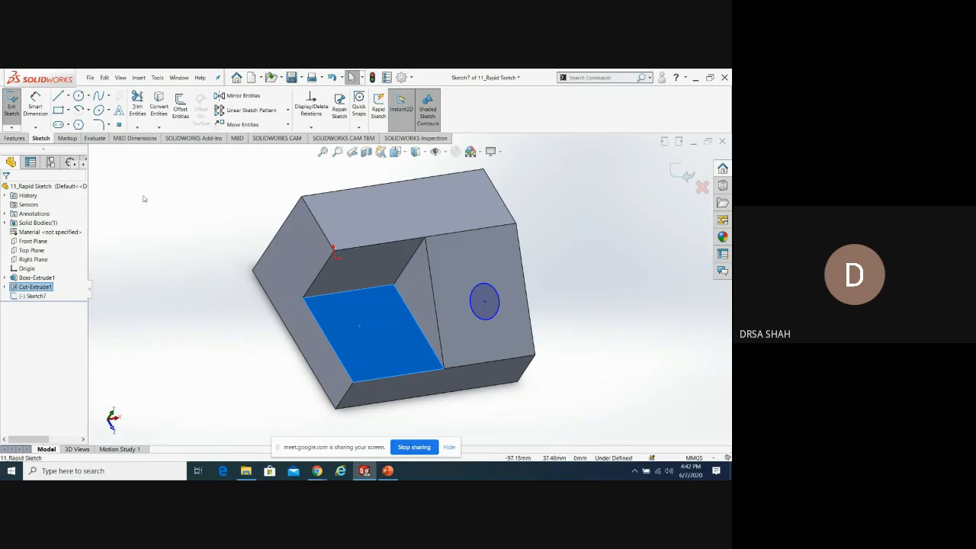
{"action": "left_click", "coordinate": [79, 96]}
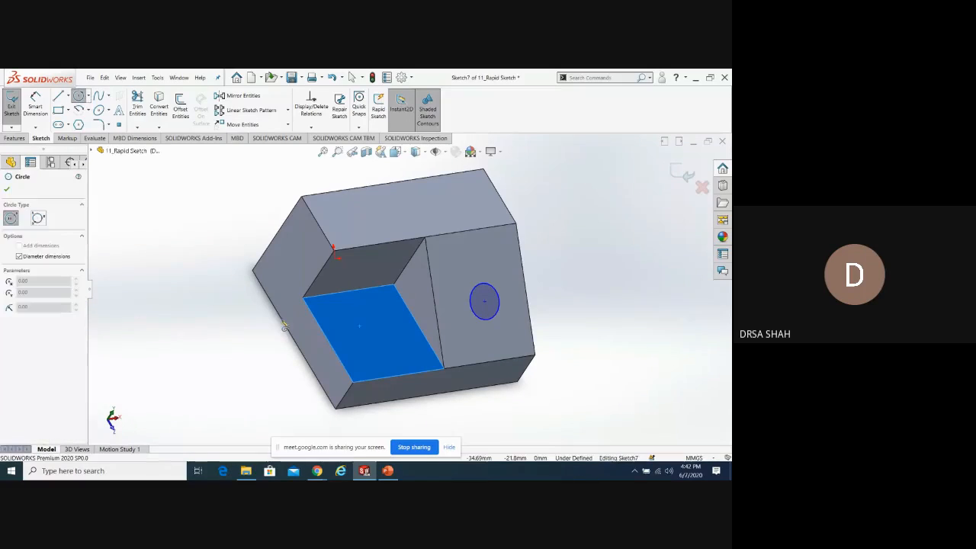
{"action": "left_click", "coordinate": [367, 326]}
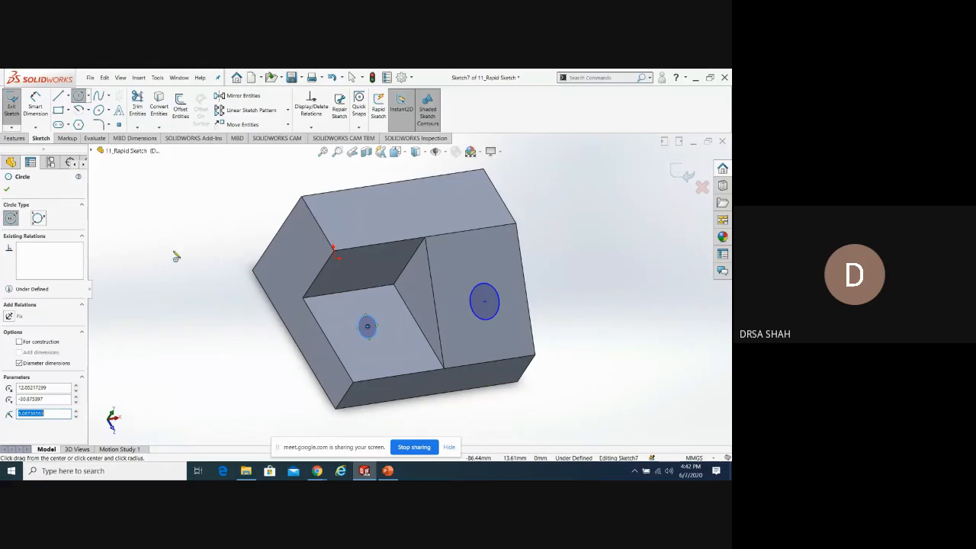
{"action": "key", "text": "Escape"}
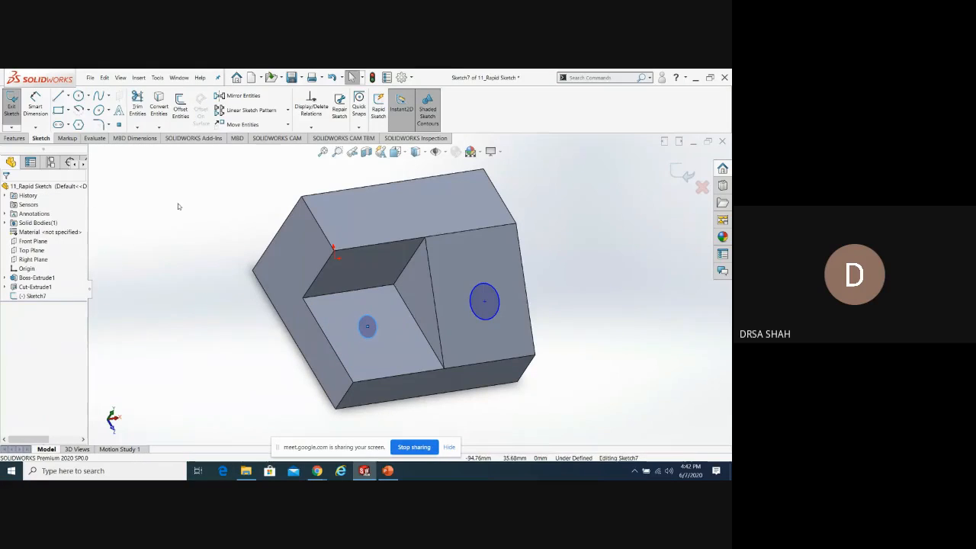
{"action": "left_click", "coordinate": [683, 173]}
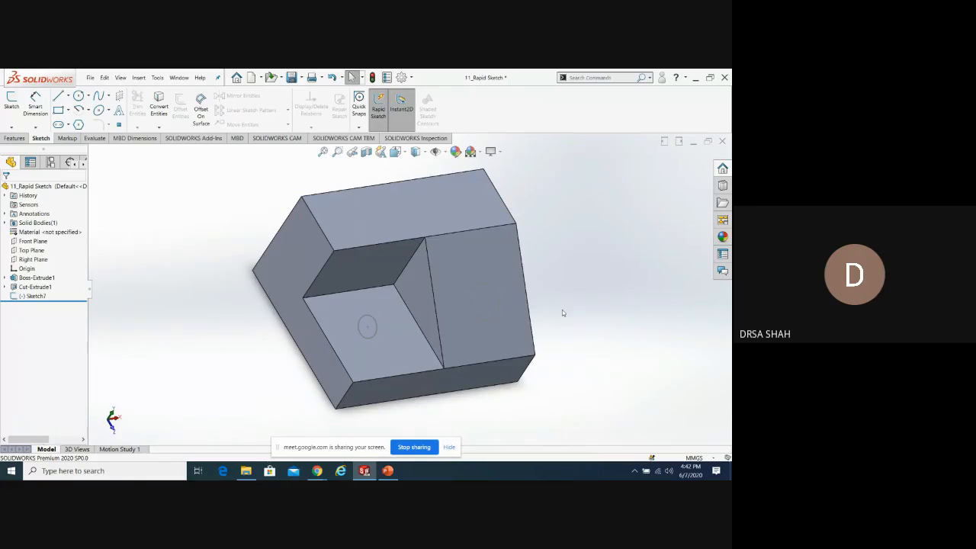
Start a new sketch on the pocket floor, draw a circle about 17 mm in diameter near its front edge, and exit the sketch
{"action": "middle_click_drag", "start_coordinate": [562, 310], "coordinate": [595, 305]}
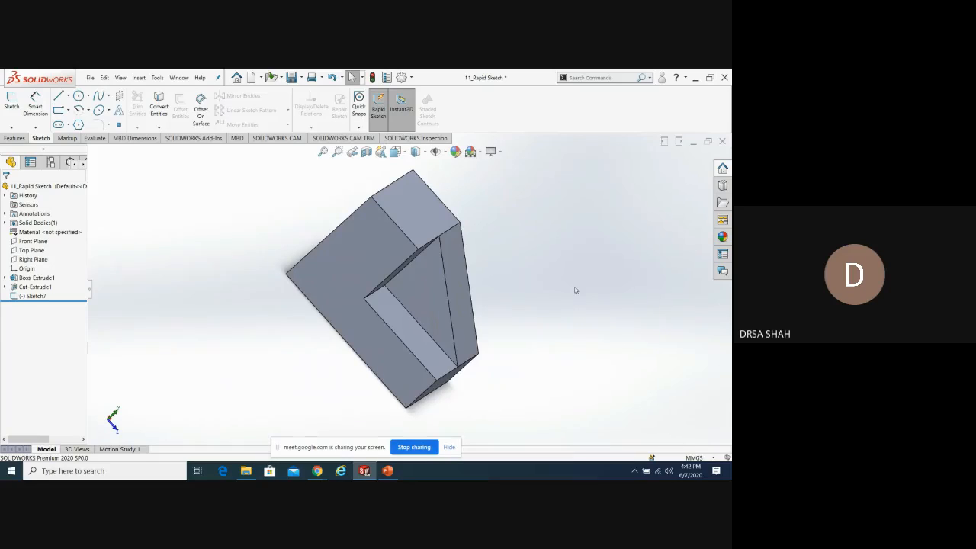
{"action": "scroll", "coordinate": [576, 290], "scroll_direction": "down", "scroll_amount": 1}
{"action": "scroll", "coordinate": [484, 289], "scroll_direction": "down", "scroll_amount": 2}
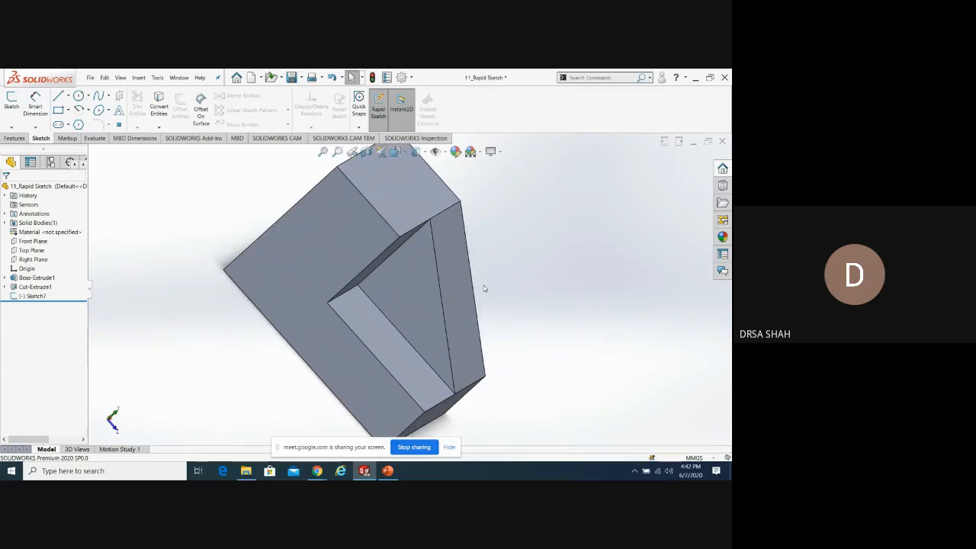
{"action": "scroll", "coordinate": [483, 288], "scroll_direction": "up", "scroll_amount": 5}
{"action": "middle_click_drag", "start_coordinate": [546, 308], "coordinate": [496, 298]}
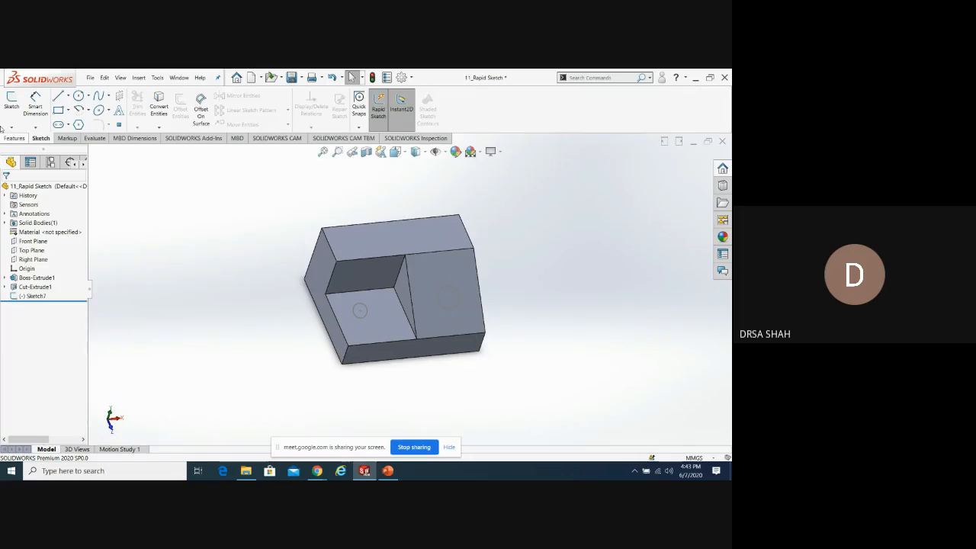
{"action": "left_click", "coordinate": [13, 106]}
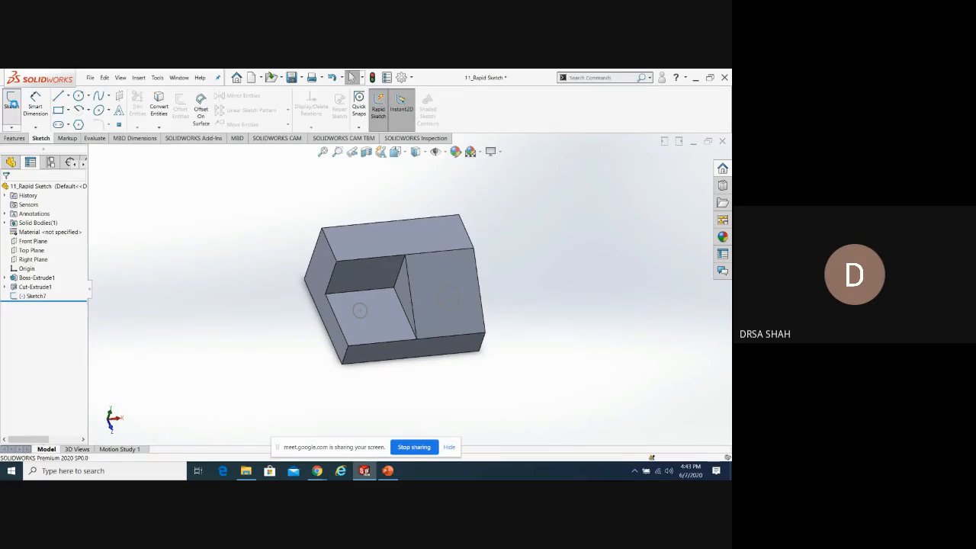
{"action": "left_click", "coordinate": [395, 327]}
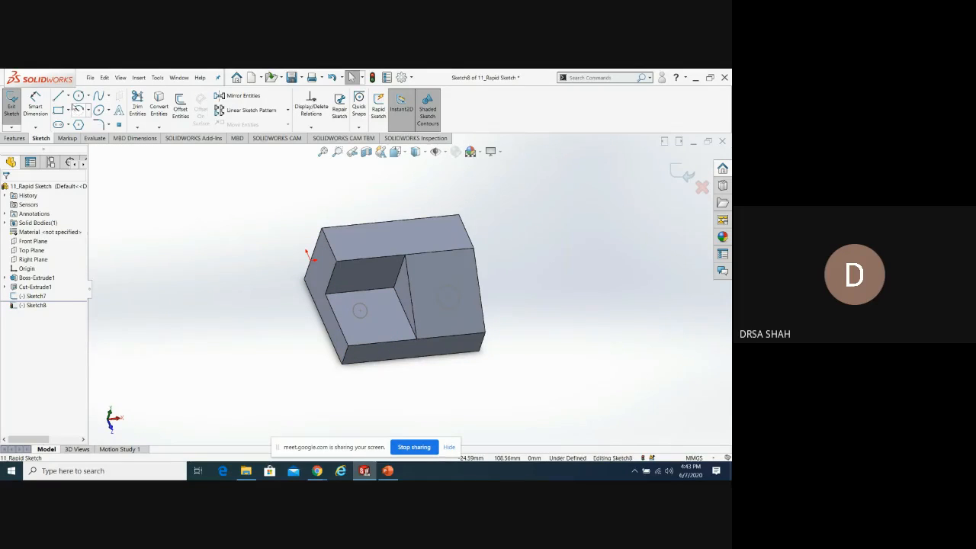
{"action": "left_click", "coordinate": [78, 95]}
{"action": "left_click", "coordinate": [385, 328]}
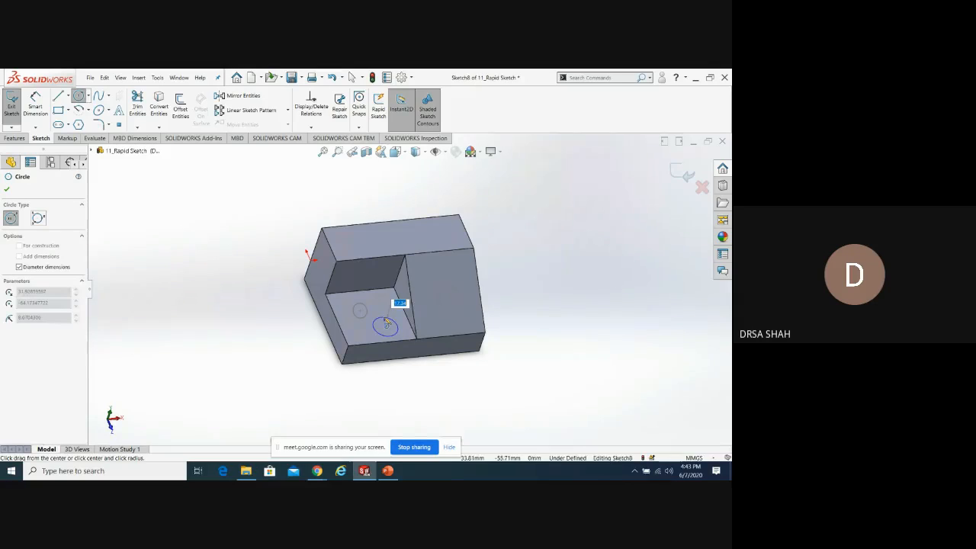
{"action": "left_click", "coordinate": [396, 326]}
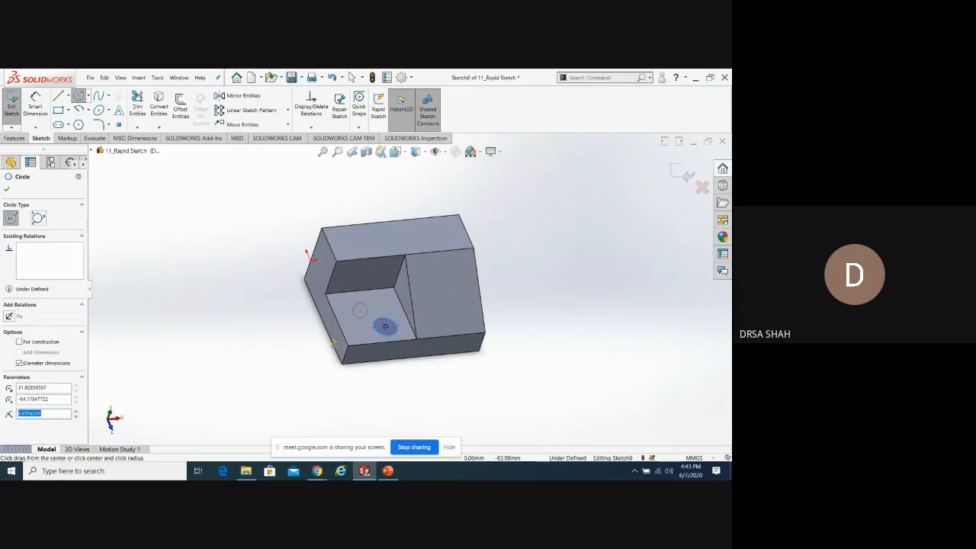
{"action": "left_click", "coordinate": [678, 174]}
{"action": "left_click", "coordinate": [211, 294]}
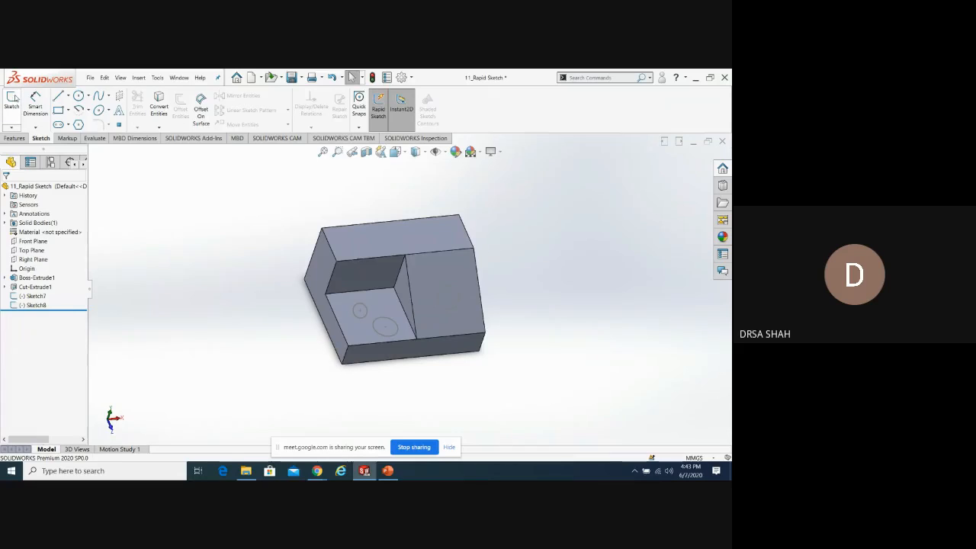
Sketch a circle about 10 mm in diameter on the part's L-shaped end face, exit the sketch, and inspect it from that side
{"action": "left_click", "coordinate": [12, 99]}
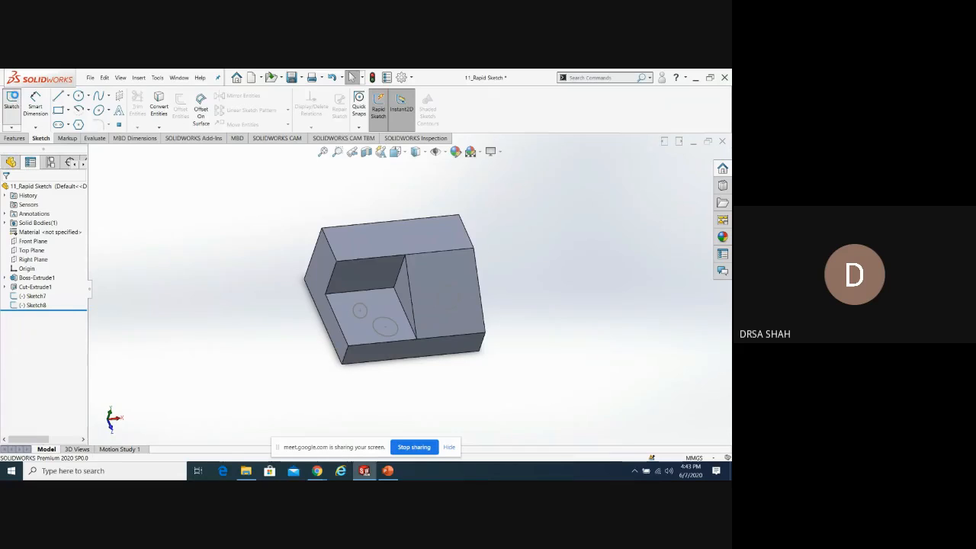
{"action": "left_click", "coordinate": [323, 268]}
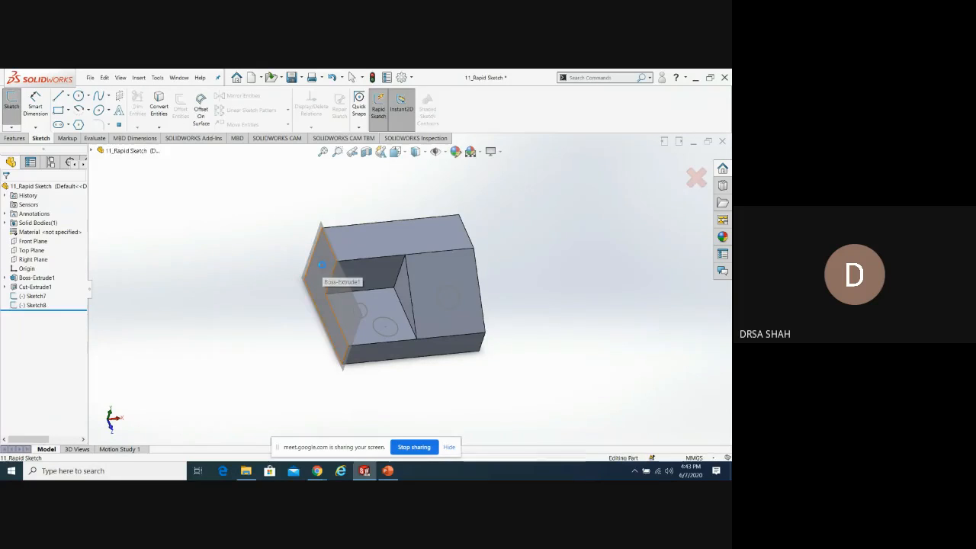
{"action": "left_click", "coordinate": [79, 96]}
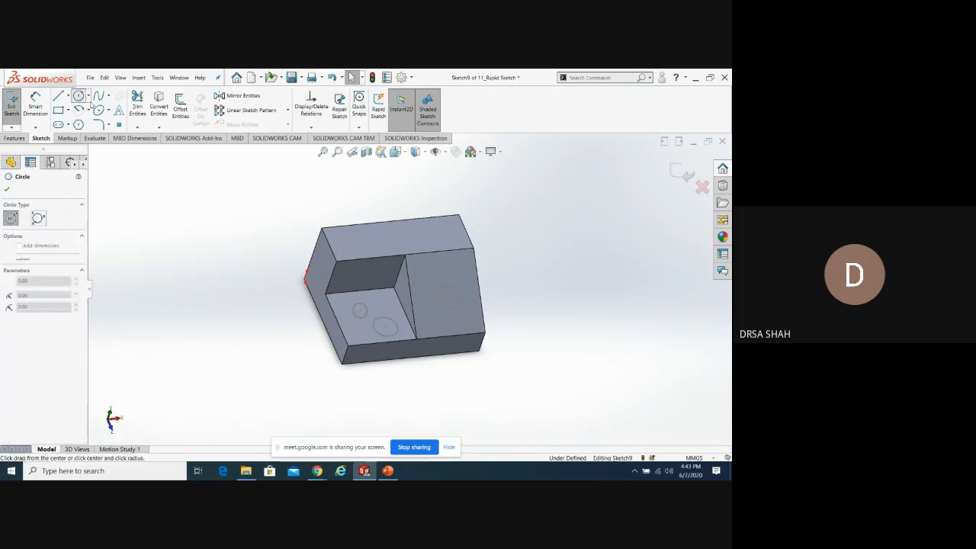
{"action": "left_click", "coordinate": [319, 276]}
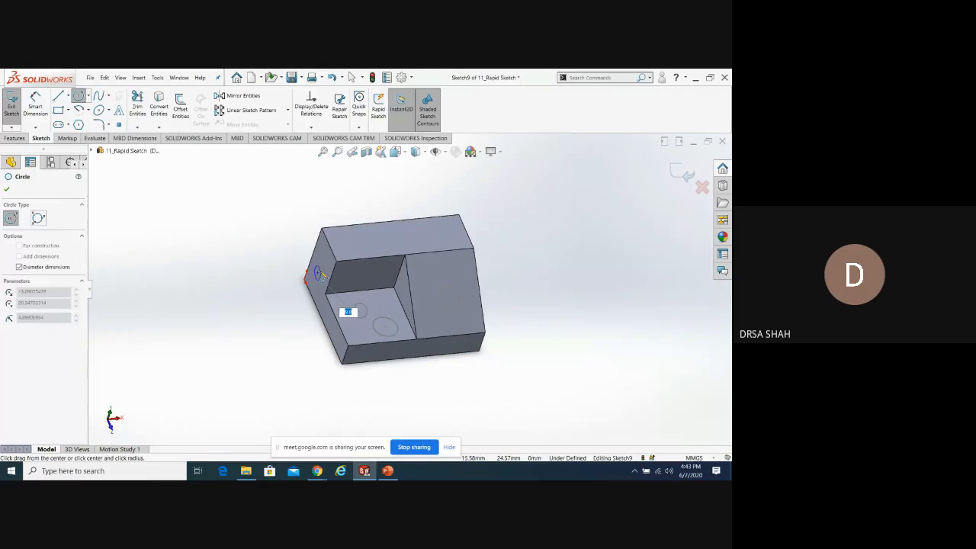
{"action": "left_click", "coordinate": [298, 330]}
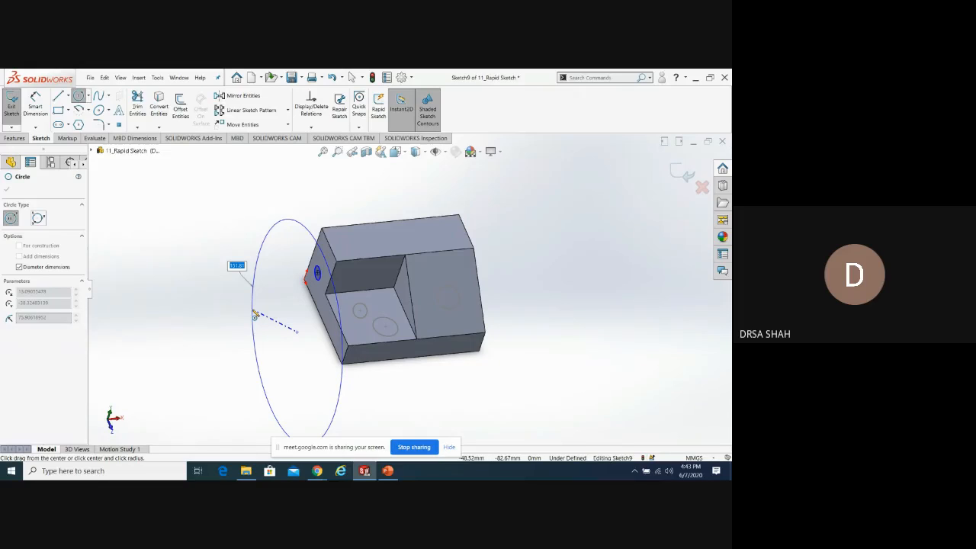
{"action": "key", "text": "Escape"}
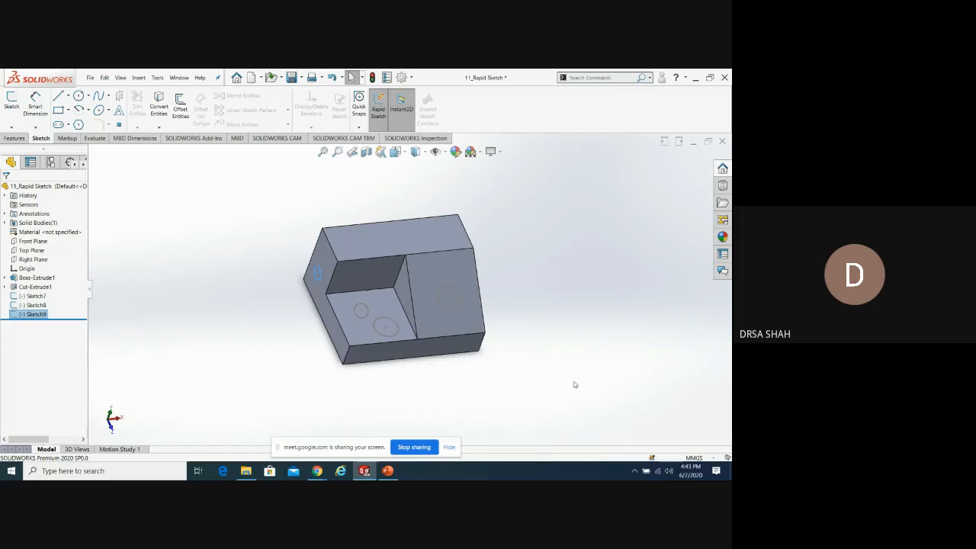
{"action": "middle_click_drag", "start_coordinate": [575, 386], "coordinate": [553, 406]}
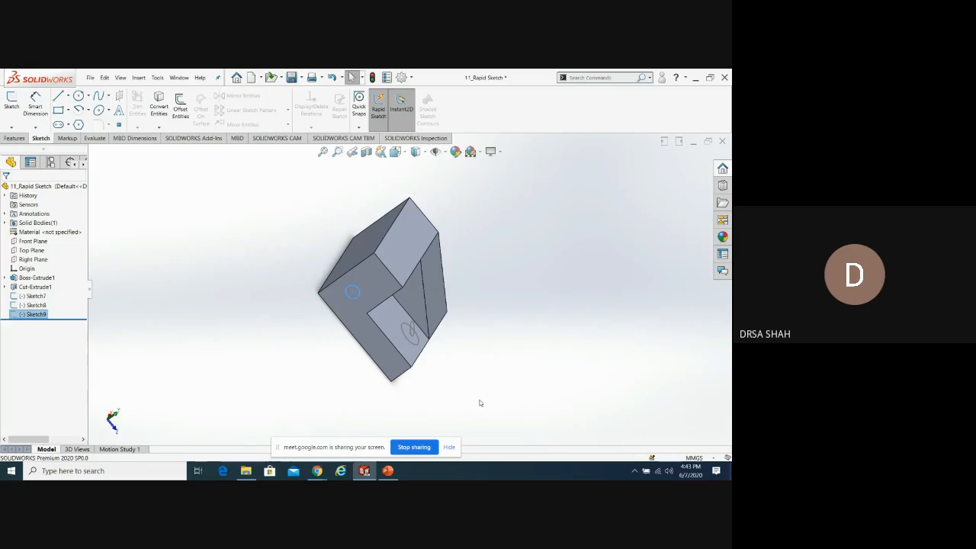
Undo the recent circle sketches until only the circle on the sloped front face remains
{"action": "middle_click_drag", "start_coordinate": [488, 307], "coordinate": [456, 277]}
{"action": "scroll", "coordinate": [431, 284], "scroll_direction": "down", "scroll_amount": 2}
{"action": "scroll", "coordinate": [431, 289], "scroll_direction": "down", "scroll_amount": 2}
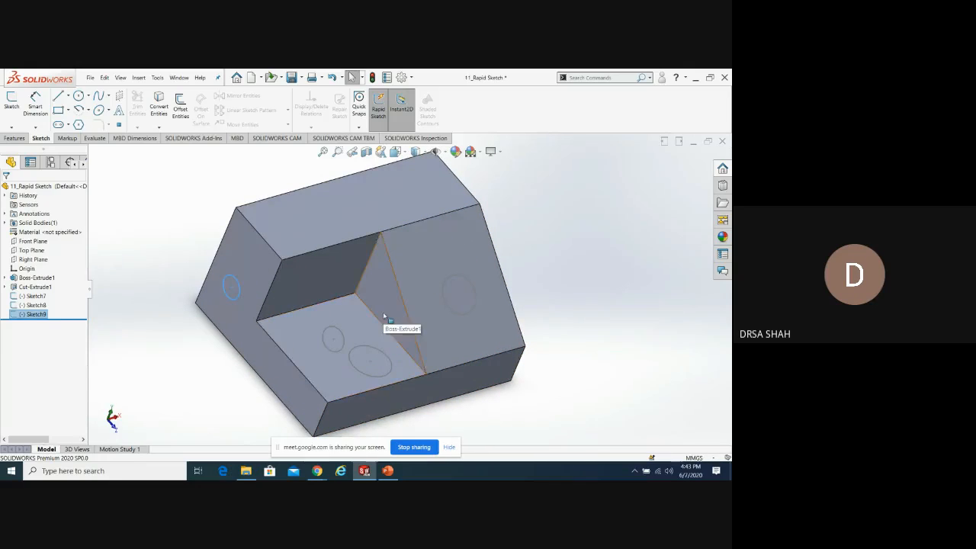
{"action": "scroll", "coordinate": [385, 324], "scroll_direction": "up", "scroll_amount": 2}
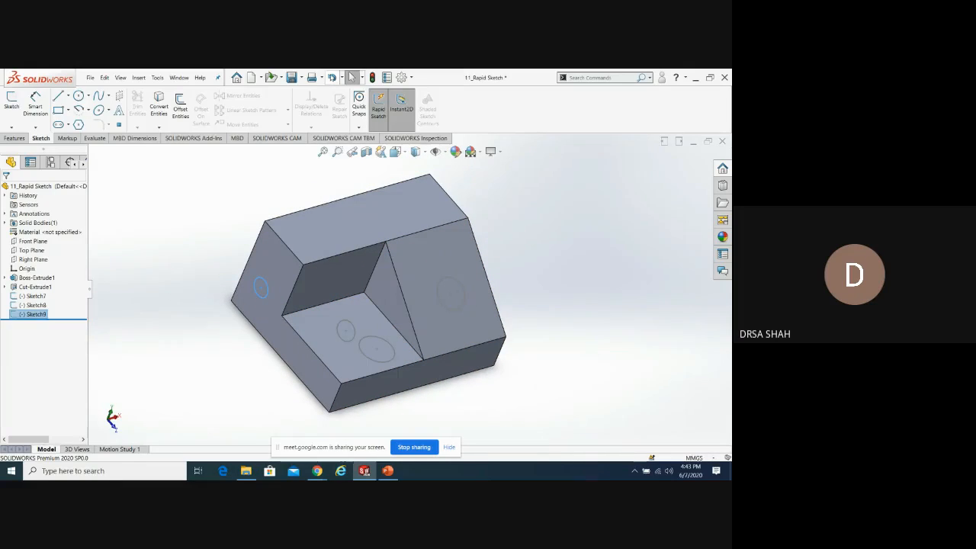
{"action": "left_click", "coordinate": [332, 78]}
{"action": "left_click", "coordinate": [331, 78]}
{"action": "left_click", "coordinate": [332, 78]}
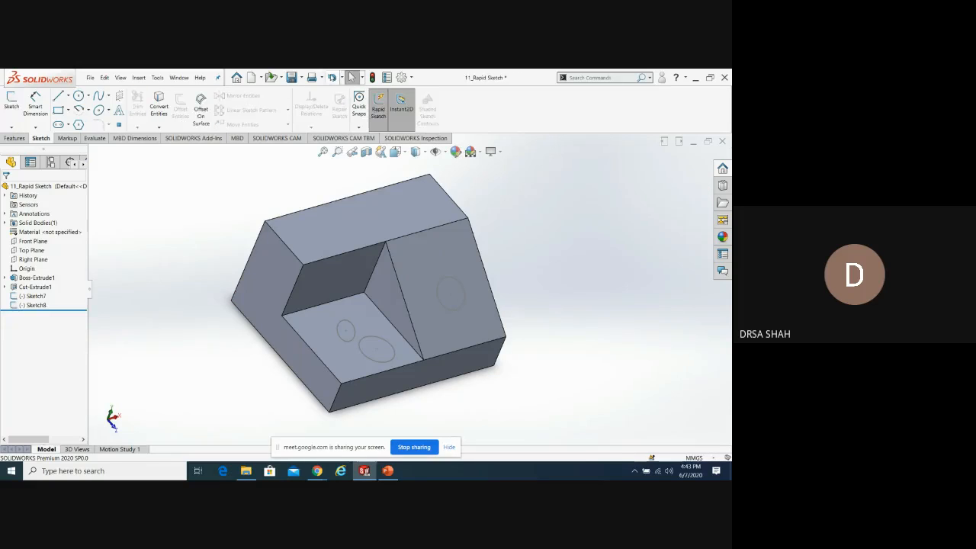
{"action": "left_click", "coordinate": [333, 77]}
{"action": "left_click", "coordinate": [332, 78]}
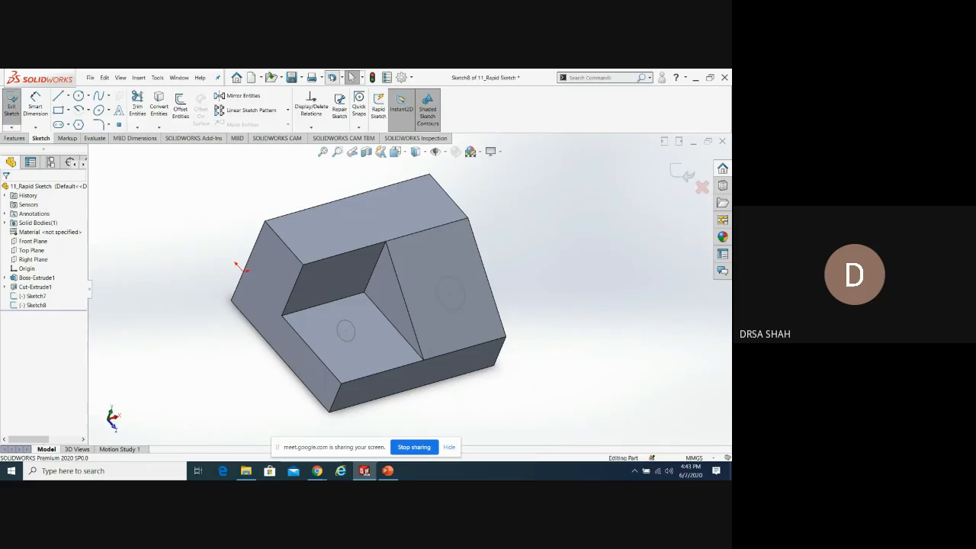
{"action": "left_click", "coordinate": [333, 78]}
{"action": "left_click", "coordinate": [332, 77]}
{"action": "left_click", "coordinate": [333, 78]}
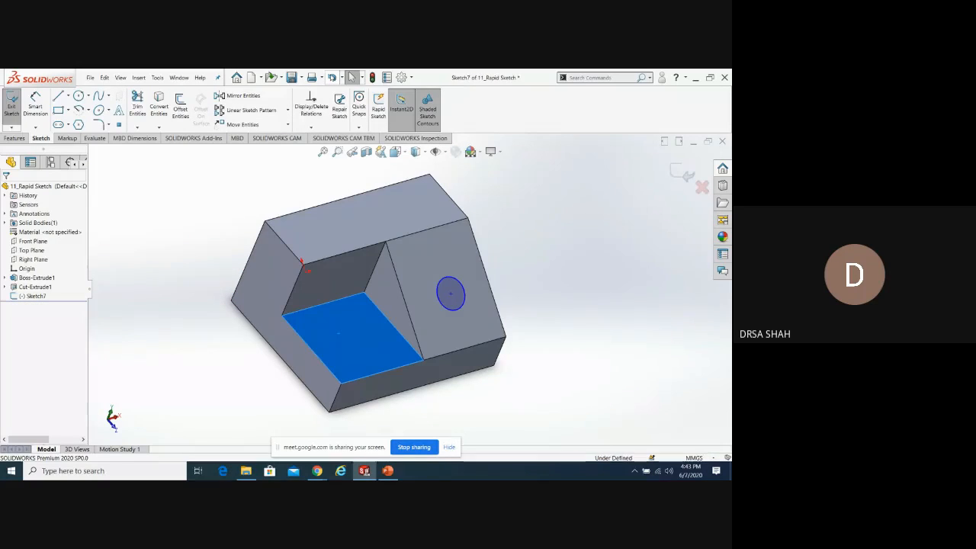
{"action": "left_click", "coordinate": [332, 78]}
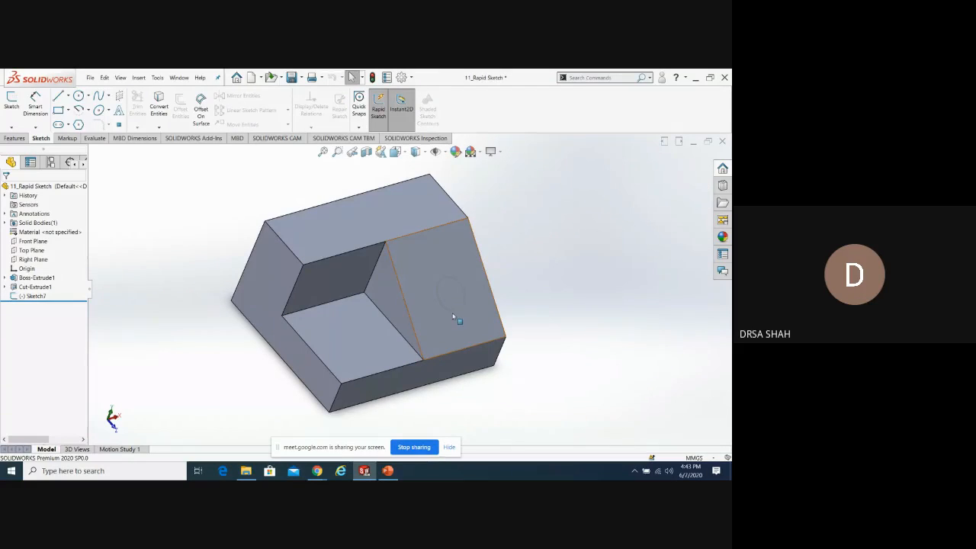
Delete the remaining circle sketch, Sketch7, from the part
{"action": "left_click", "coordinate": [35, 296]}
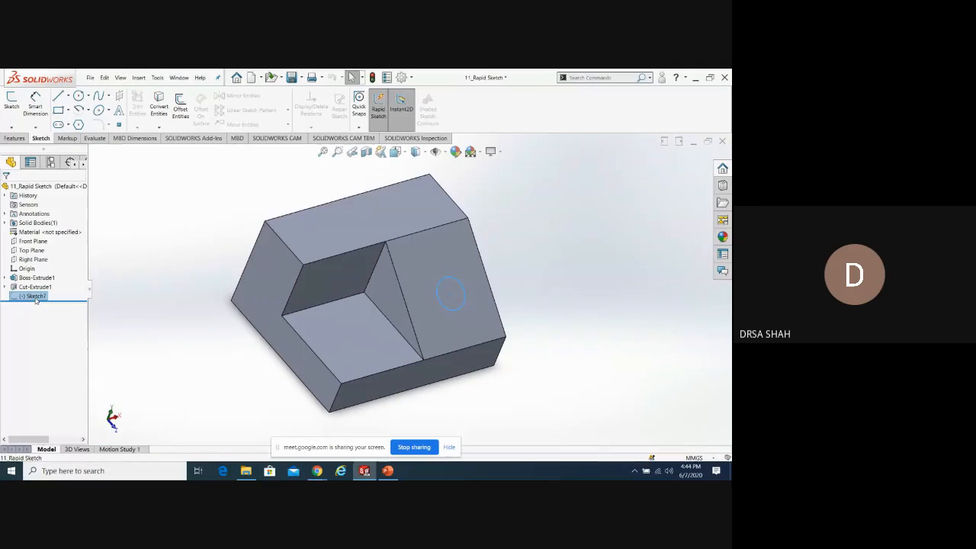
{"action": "right_click", "coordinate": [35, 298]}
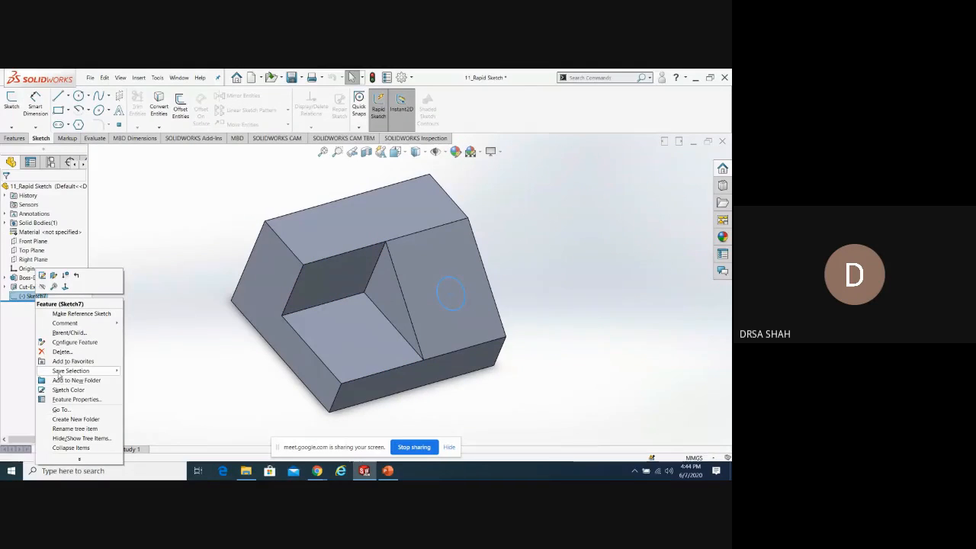
{"action": "left_click", "coordinate": [61, 351]}
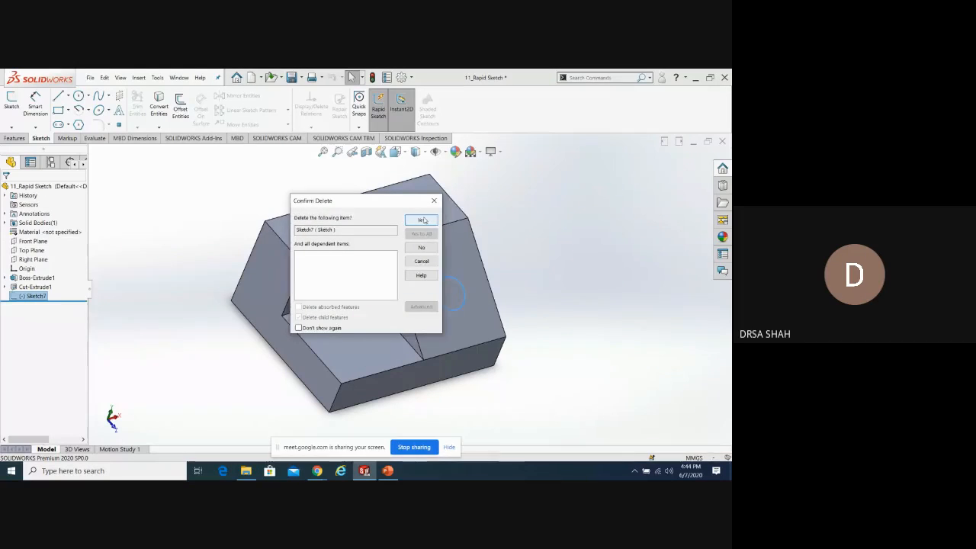
{"action": "left_click", "coordinate": [421, 219]}
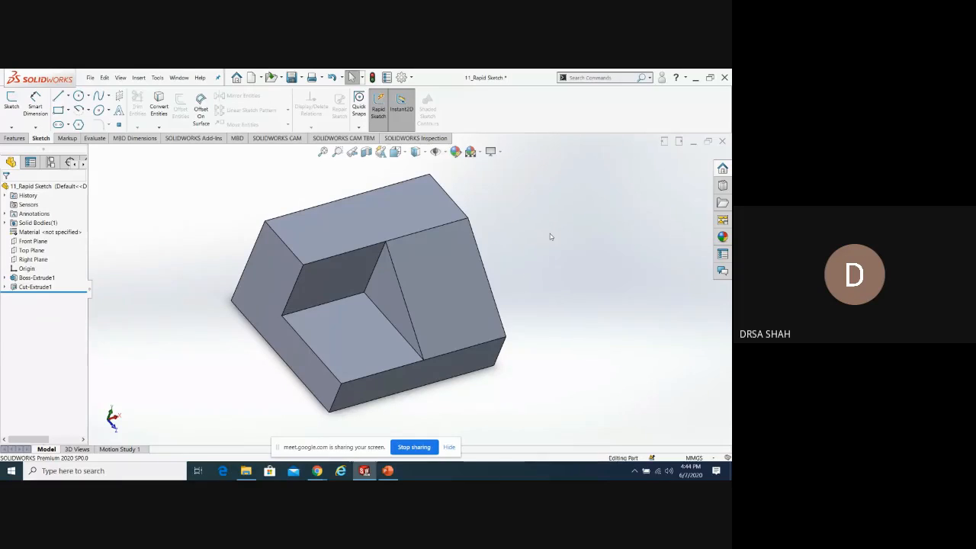
With Rapid Sketch enabled, sketch a circle of about 9 mm radius on the sloped front face
{"action": "left_click", "coordinate": [378, 122]}
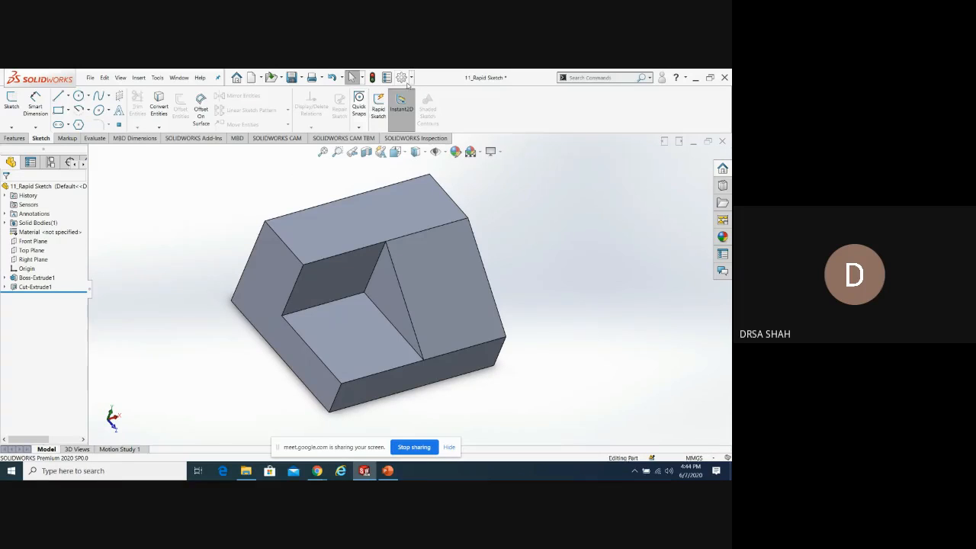
{"action": "left_click", "coordinate": [393, 102]}
{"action": "left_click", "coordinate": [393, 102]}
{"action": "left_click", "coordinate": [383, 110]}
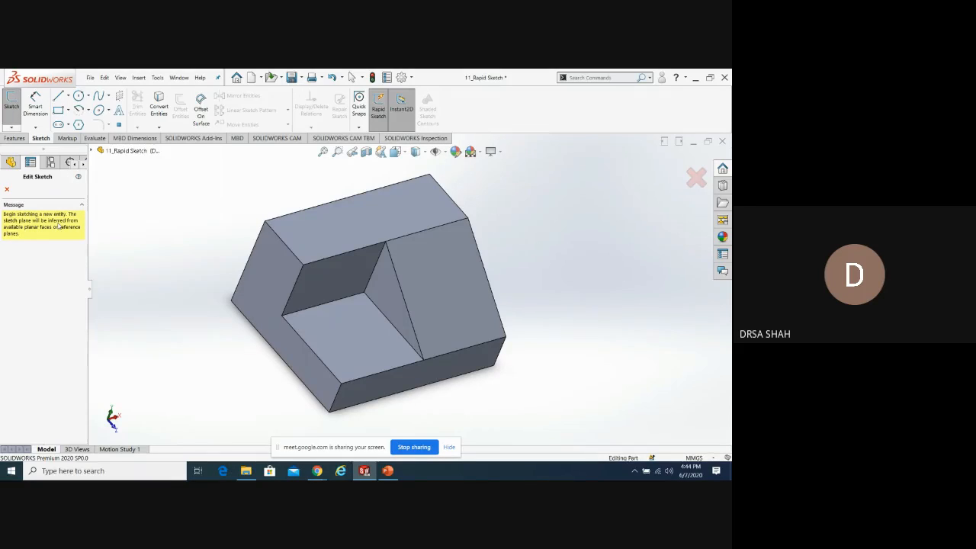
{"action": "left_click", "coordinate": [442, 280]}
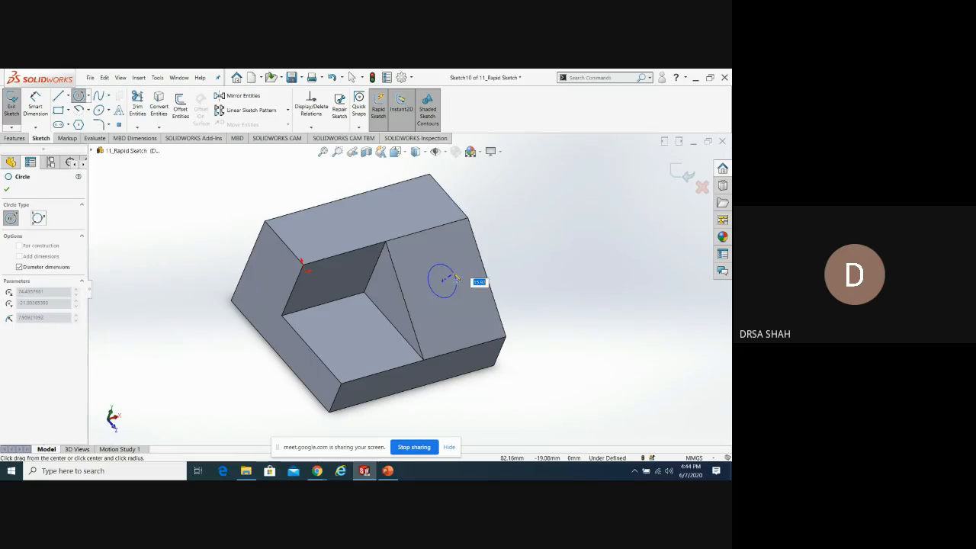
{"action": "left_click", "coordinate": [459, 277]}
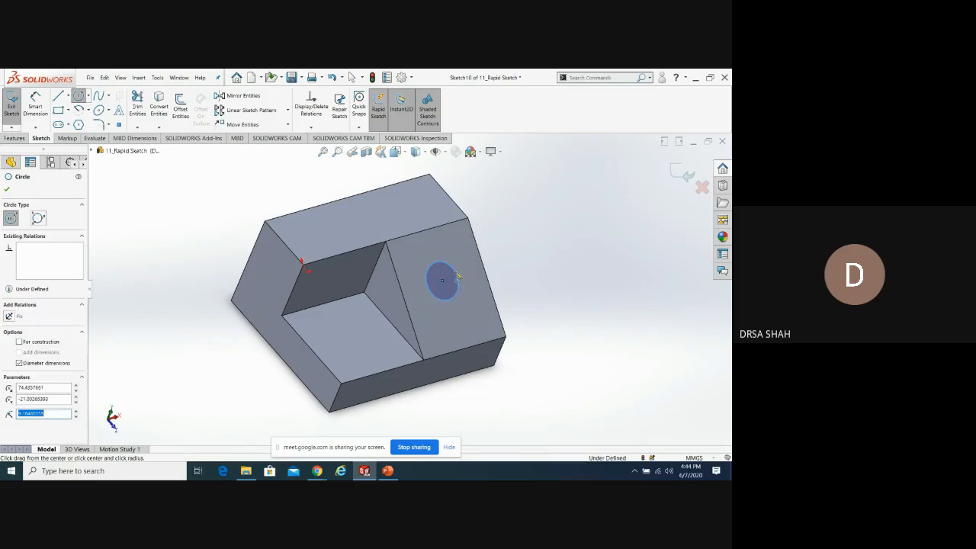
Sketch circles of about 6, 10 and 9 mm radius on the recess side wall, the recess floor and the left end face respectively
{"action": "left_click", "coordinate": [385, 287]}
{"action": "left_click", "coordinate": [392, 292]}
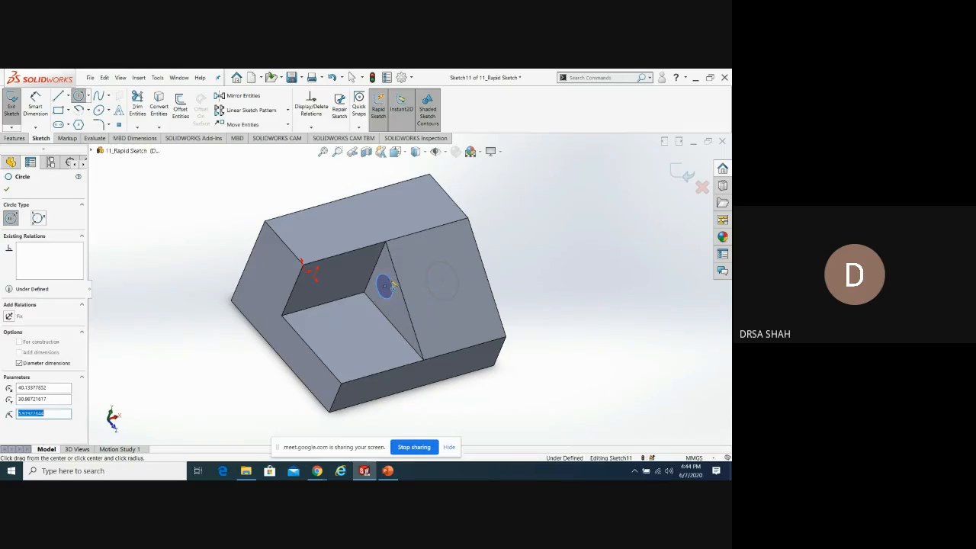
{"action": "left_click", "coordinate": [348, 335]}
{"action": "left_click", "coordinate": [349, 323]}
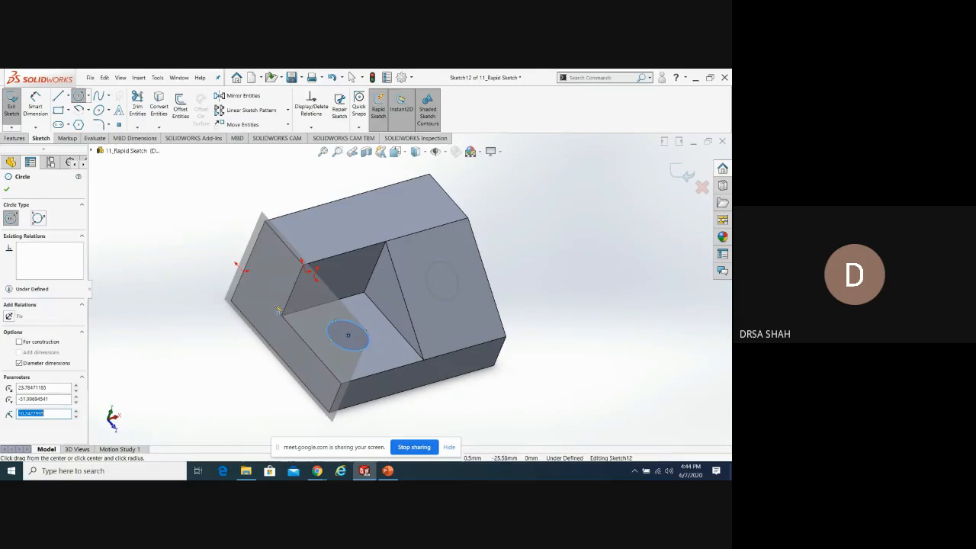
{"action": "left_click", "coordinate": [260, 288]}
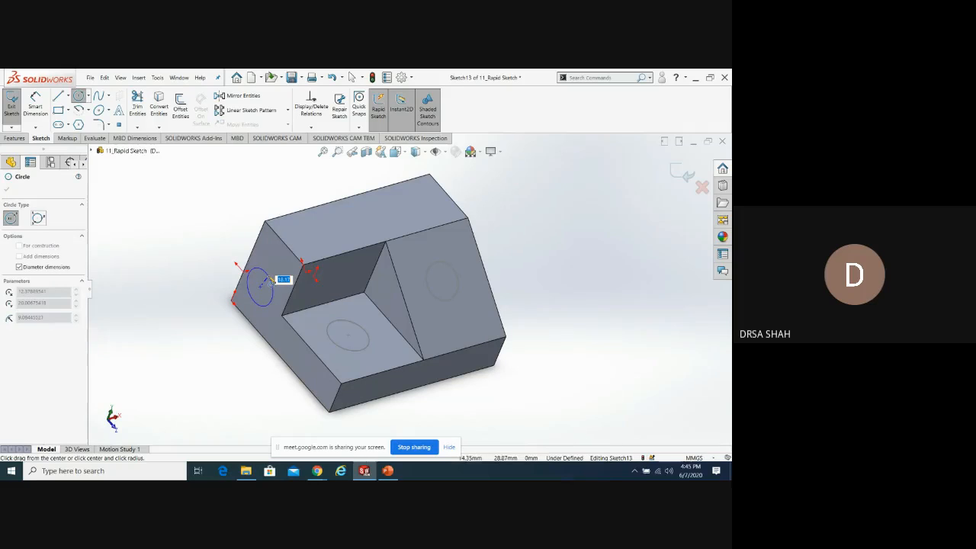
{"action": "left_click", "coordinate": [271, 280]}
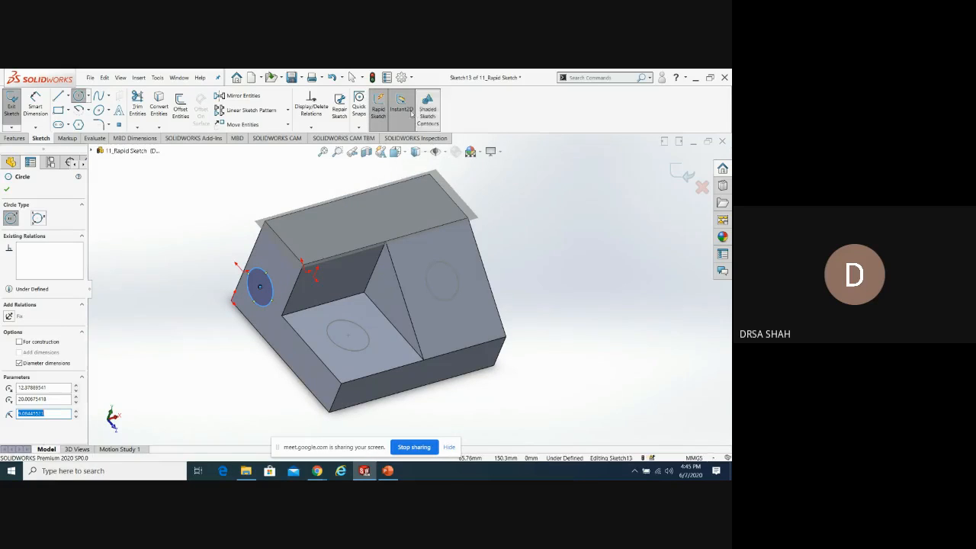
Sketch a corner rectangle lengthwise on the block's top face and exit the sketch
{"action": "left_click", "coordinate": [385, 119]}
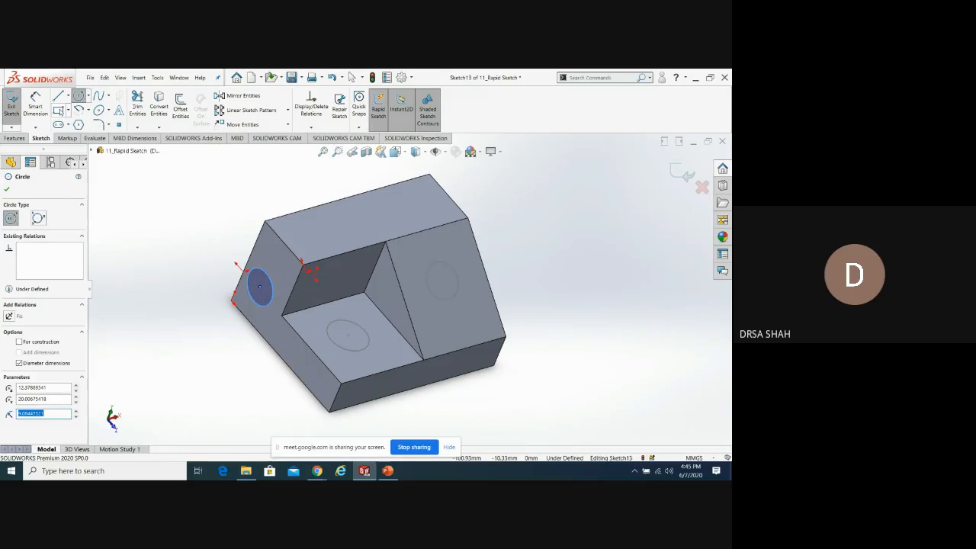
{"action": "left_click", "coordinate": [58, 110]}
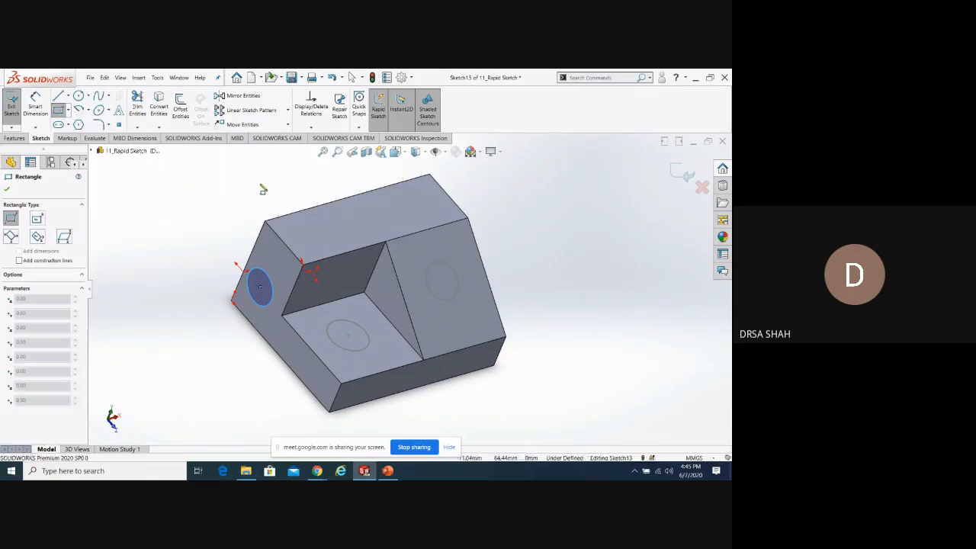
{"action": "left_click", "coordinate": [332, 240]}
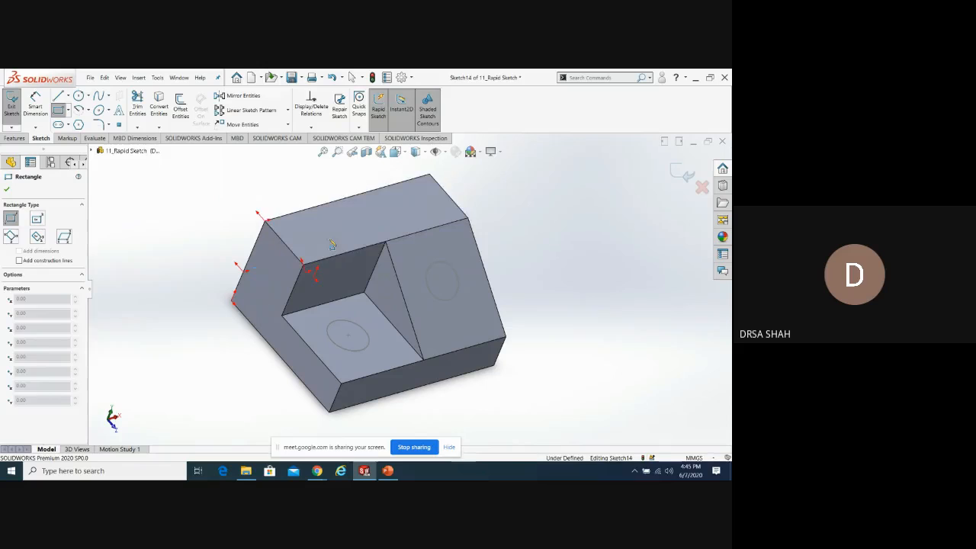
{"action": "left_click", "coordinate": [404, 195]}
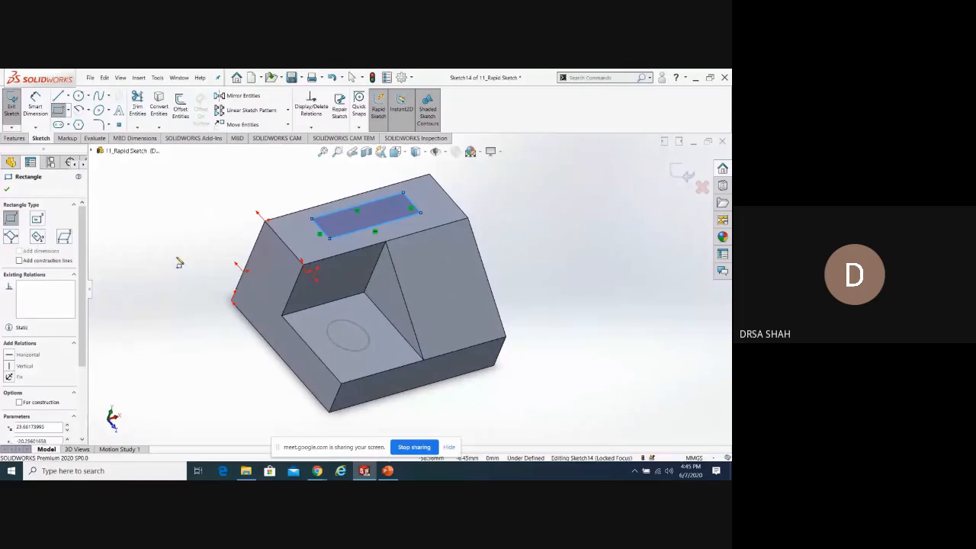
{"action": "left_click", "coordinate": [7, 189]}
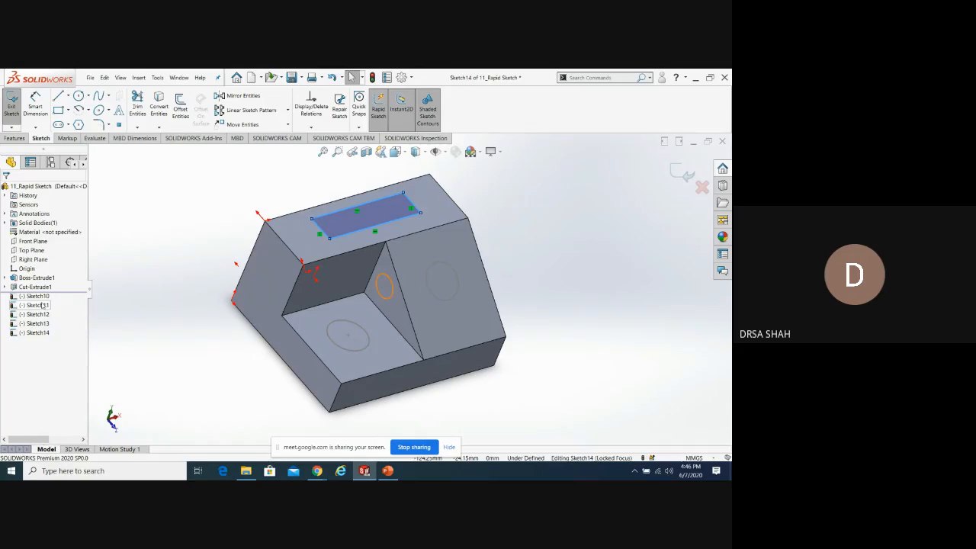
{"action": "left_click", "coordinate": [679, 173]}
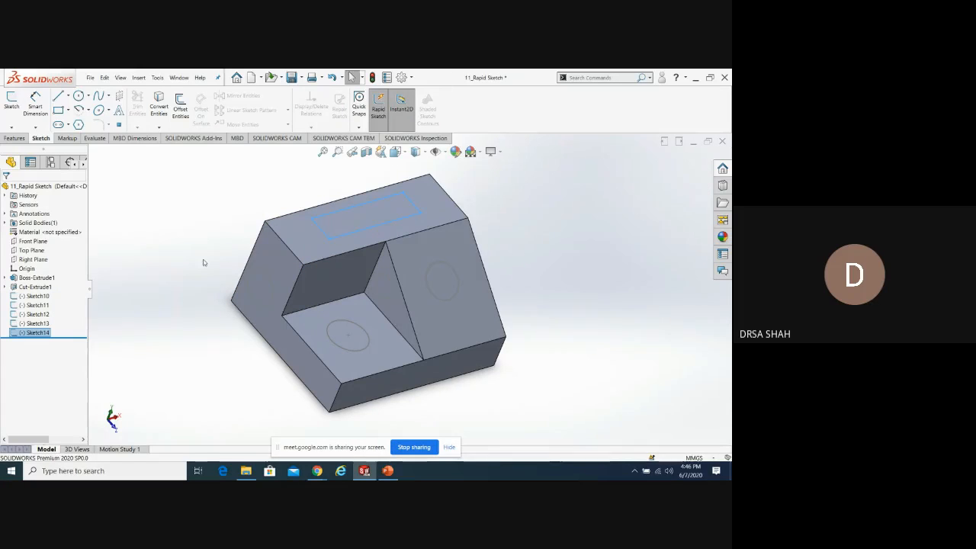
Highlight Sketch10, Sketch12 and Sketch13 one at a time to examine which face each sketch belongs to
{"action": "left_click", "coordinate": [36, 296]}
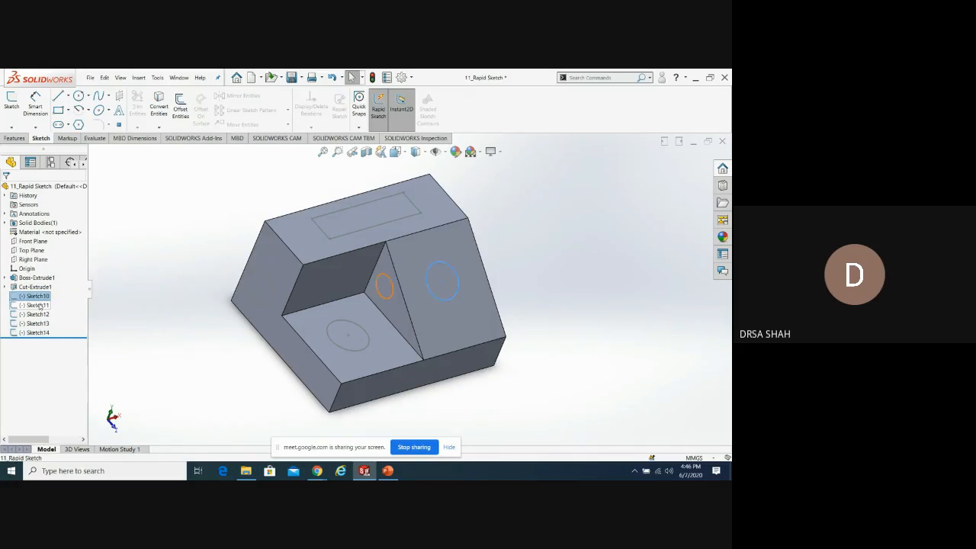
{"action": "left_click", "coordinate": [36, 314]}
{"action": "left_click", "coordinate": [36, 323]}
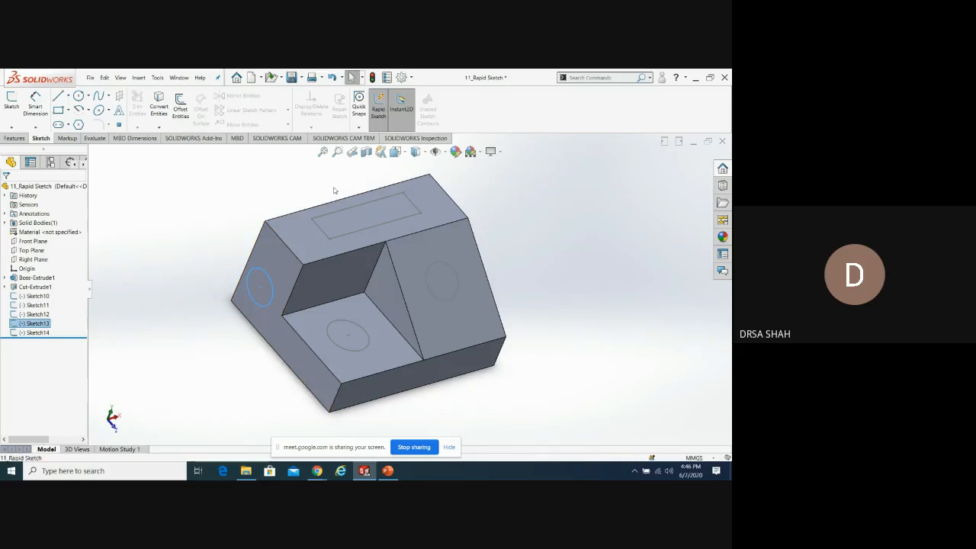
With Rapid Sketch disabled, draw a corner rectangle about 22 by 12.5 mm in Sketch13, over the upper part of the sloped front face
{"action": "left_click", "coordinate": [377, 108]}
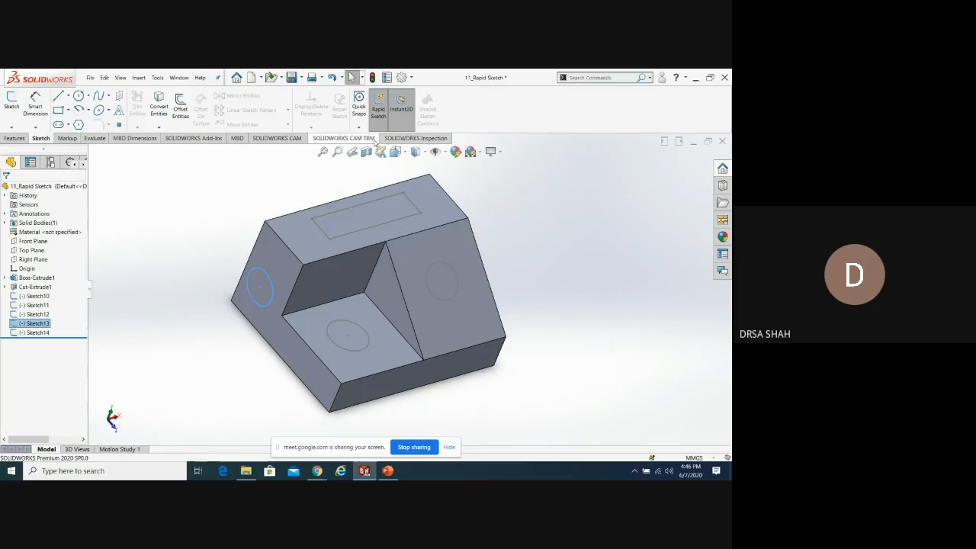
{"action": "left_click", "coordinate": [378, 113]}
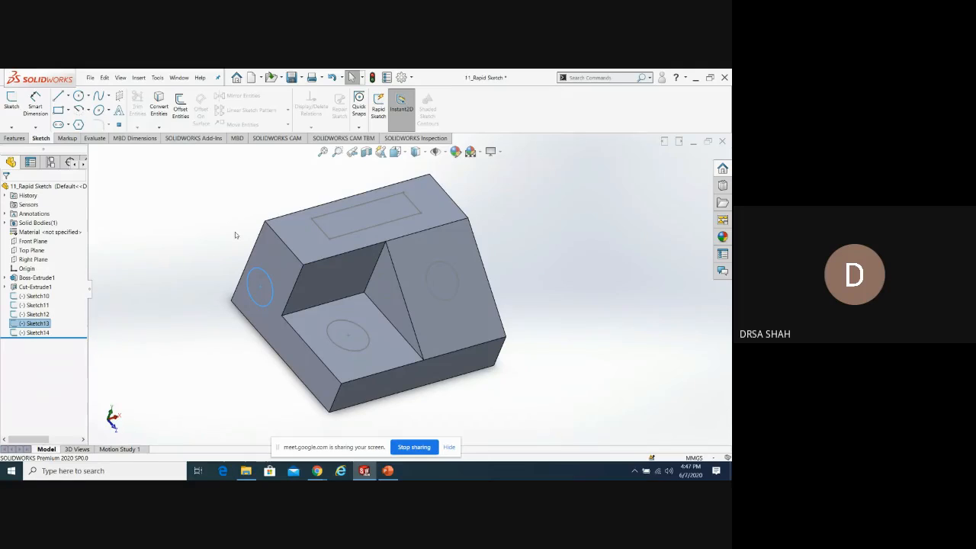
{"action": "left_click", "coordinate": [378, 112]}
{"action": "left_click", "coordinate": [378, 108]}
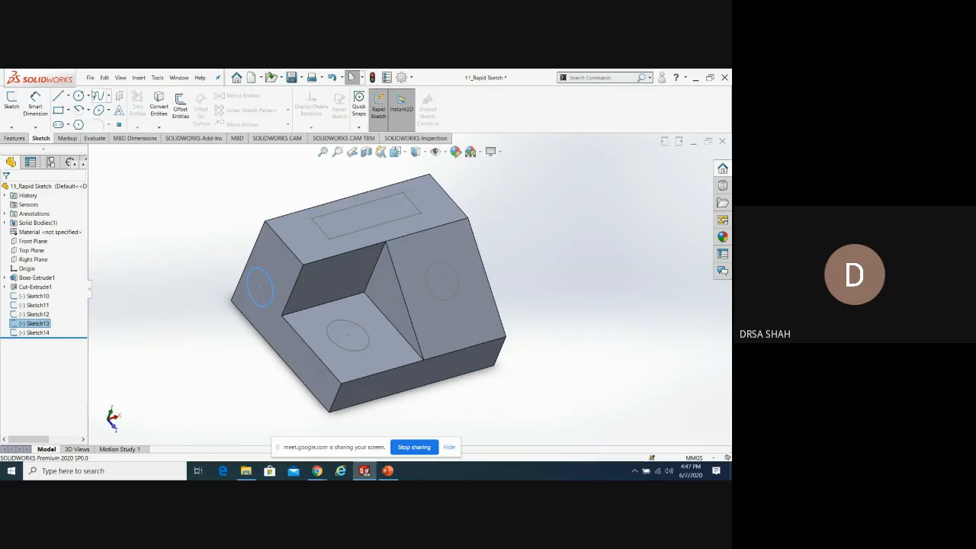
{"action": "left_click", "coordinate": [58, 110]}
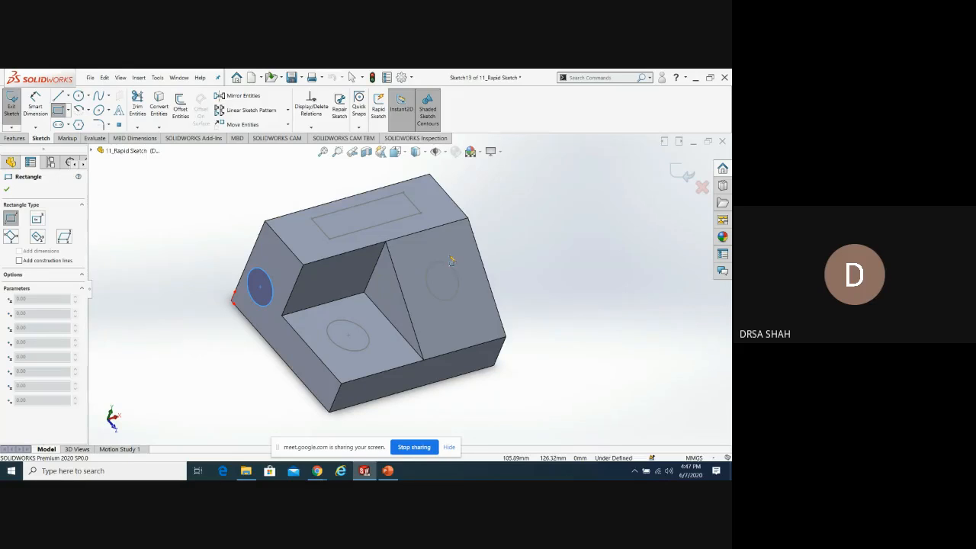
{"action": "left_click", "coordinate": [412, 253]}
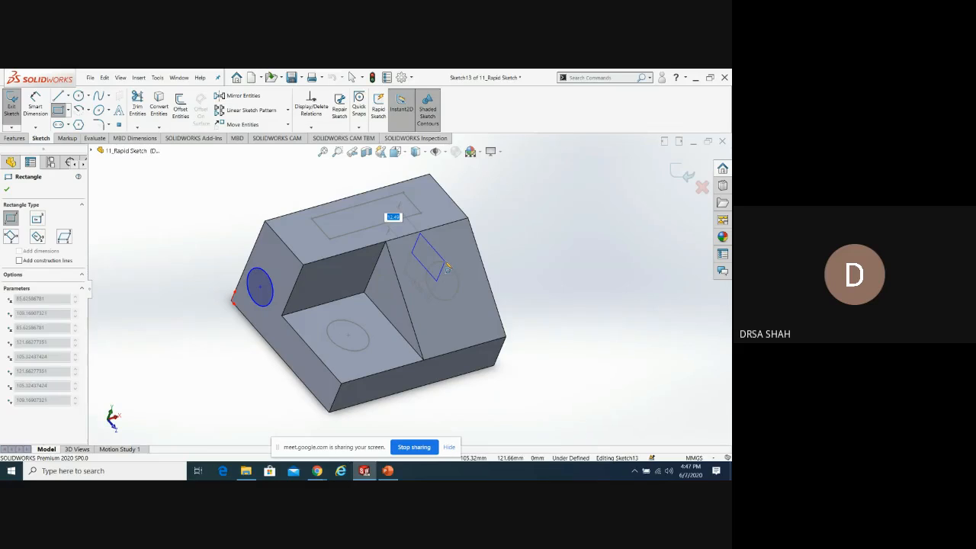
{"action": "left_click", "coordinate": [447, 267]}
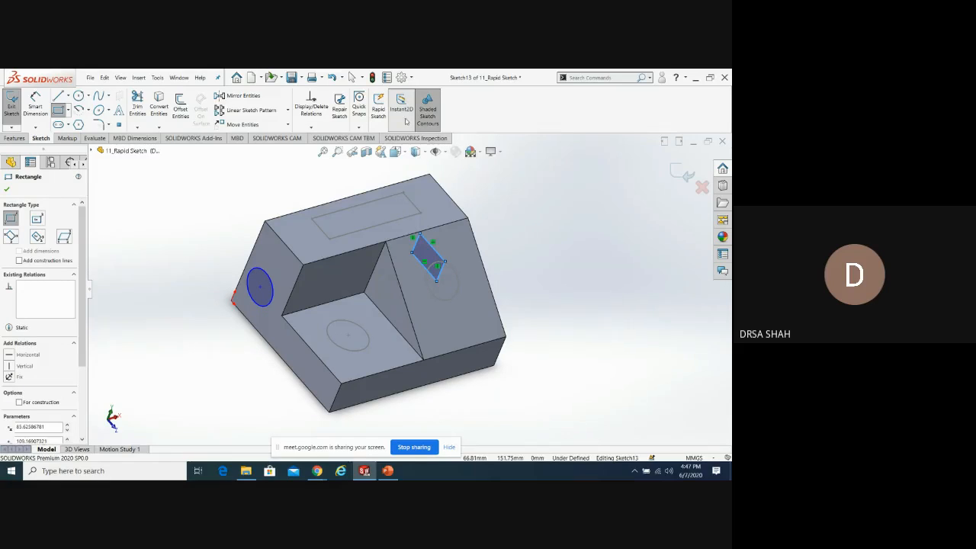
Enable Rapid Sketch and draw small corner rectangles on the sloped front face and the recess back wall
{"action": "left_click", "coordinate": [378, 111]}
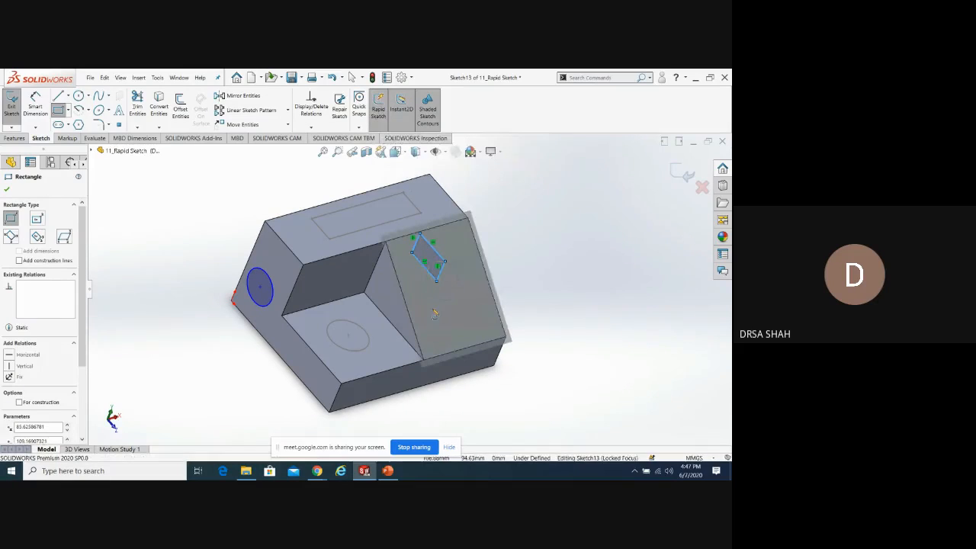
{"action": "left_click", "coordinate": [433, 308]}
{"action": "left_click", "coordinate": [455, 295]}
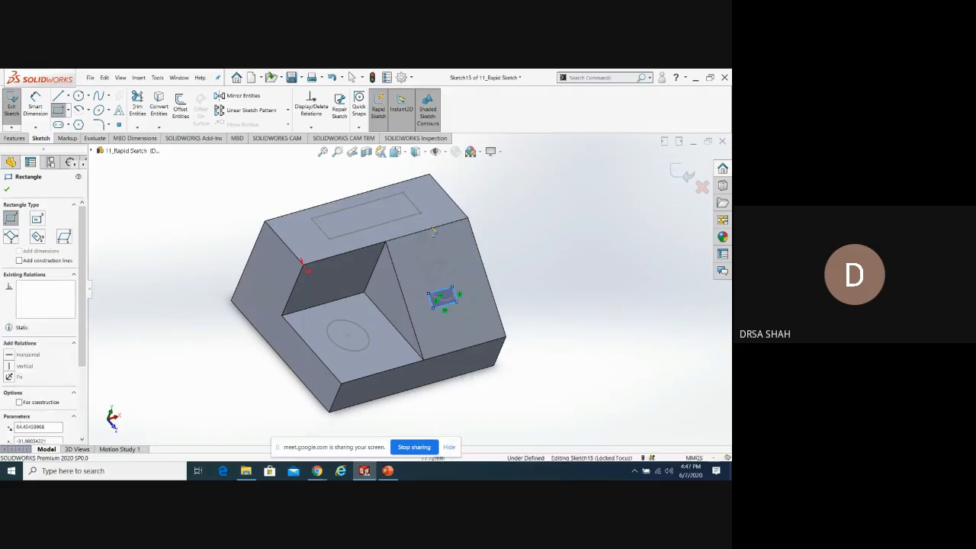
{"action": "left_click", "coordinate": [326, 286]}
{"action": "left_click", "coordinate": [347, 269]}
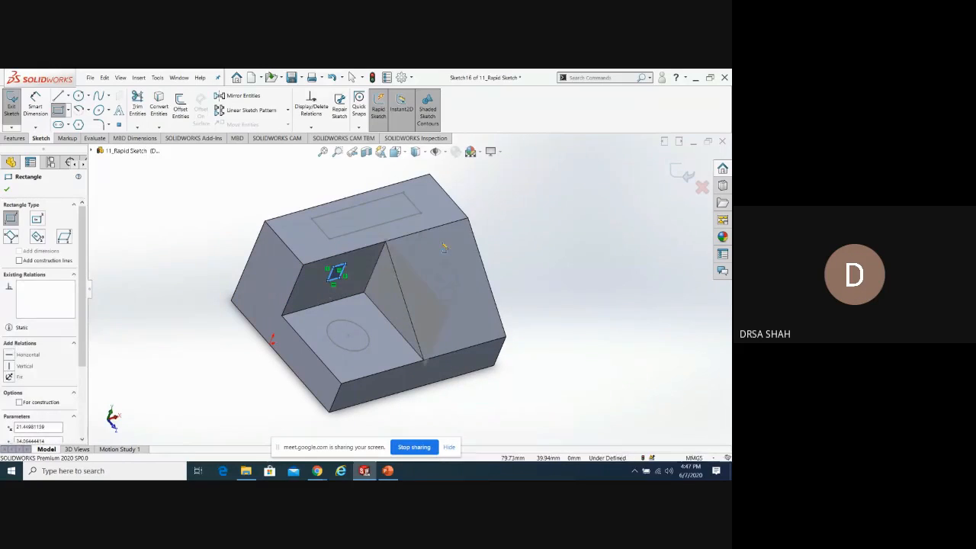
Exit the current sketch and close the 11_Rapid Sketch part without saving the changes
{"action": "left_click", "coordinate": [683, 173]}
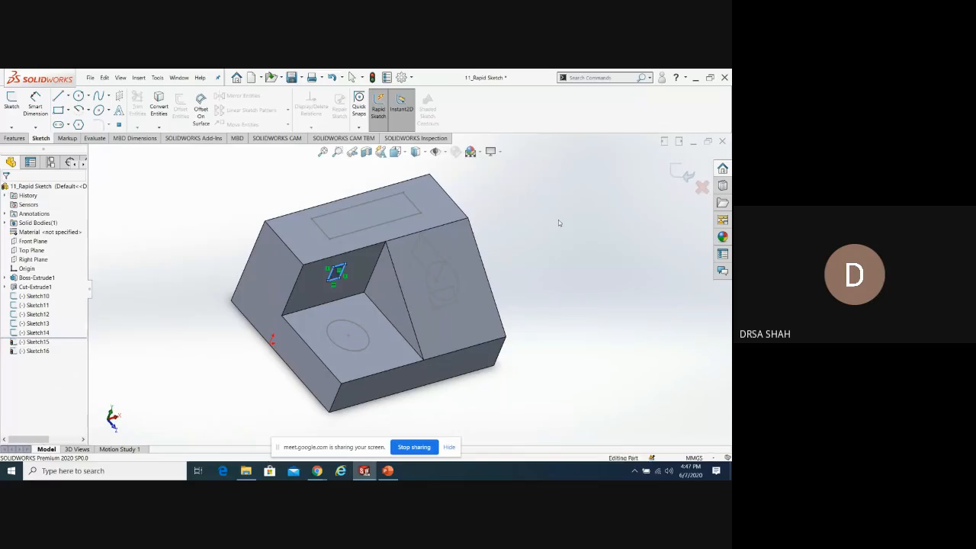
{"action": "left_click", "coordinate": [722, 141]}
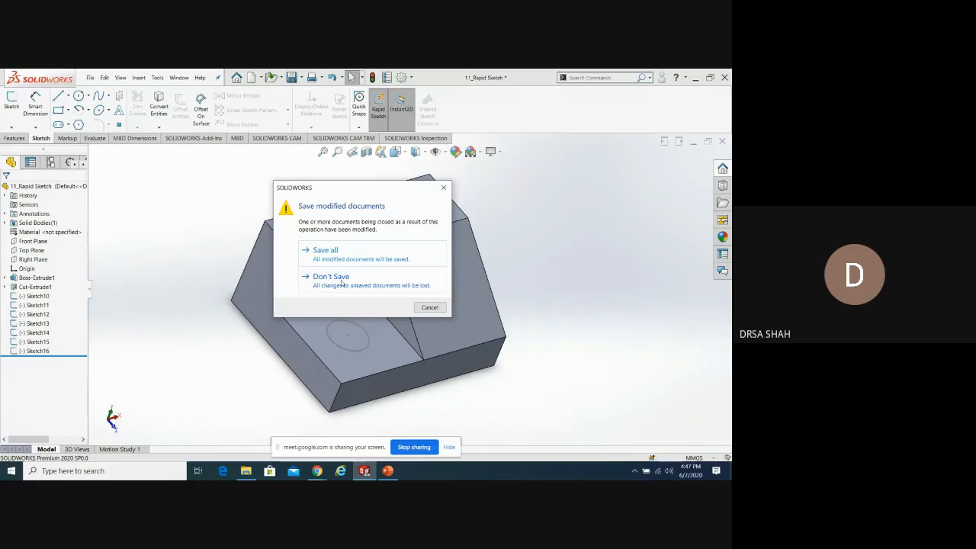
{"action": "left_click", "coordinate": [331, 277]}
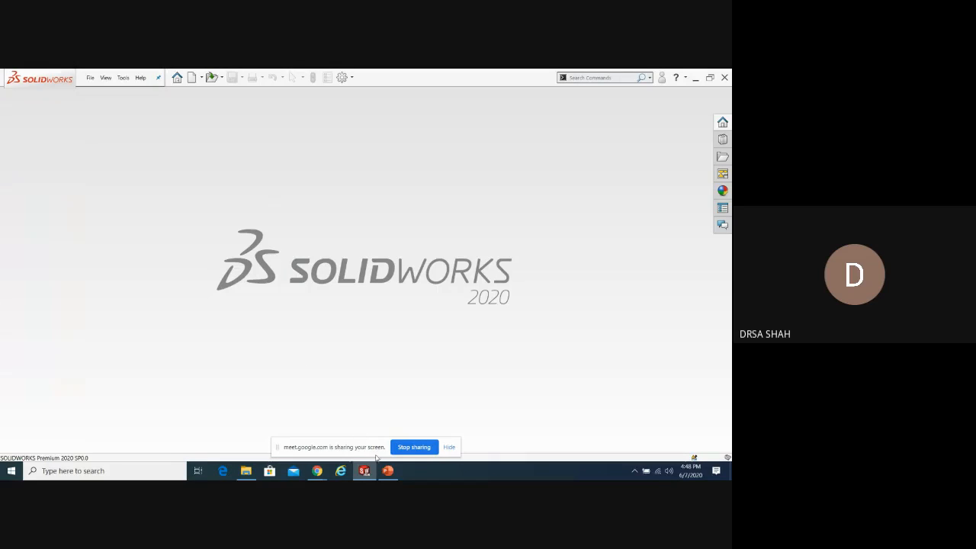
Switch to the L3_SW_Sketching Environment presentation in PowerPoint and close it
{"action": "mouse_move", "coordinate": [388, 473]}
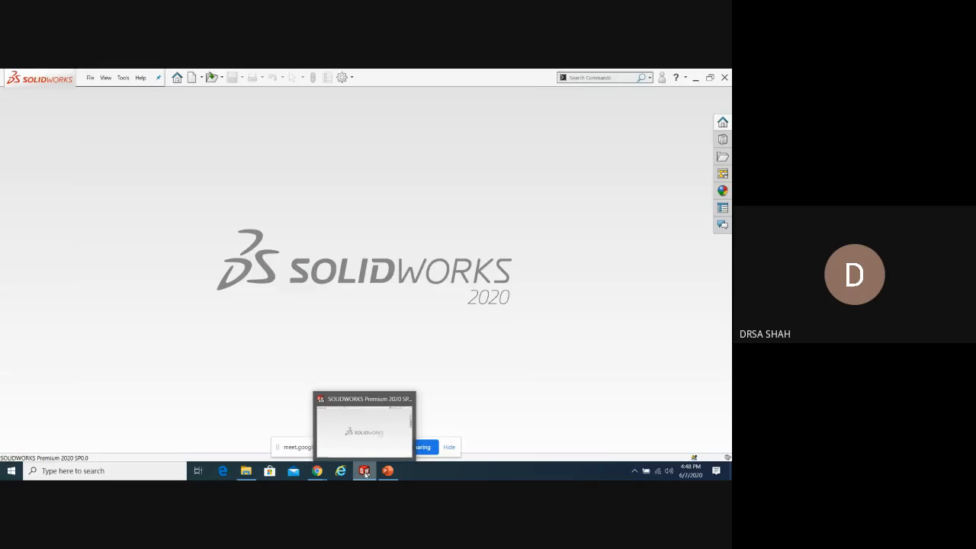
{"action": "left_click", "coordinate": [365, 474]}
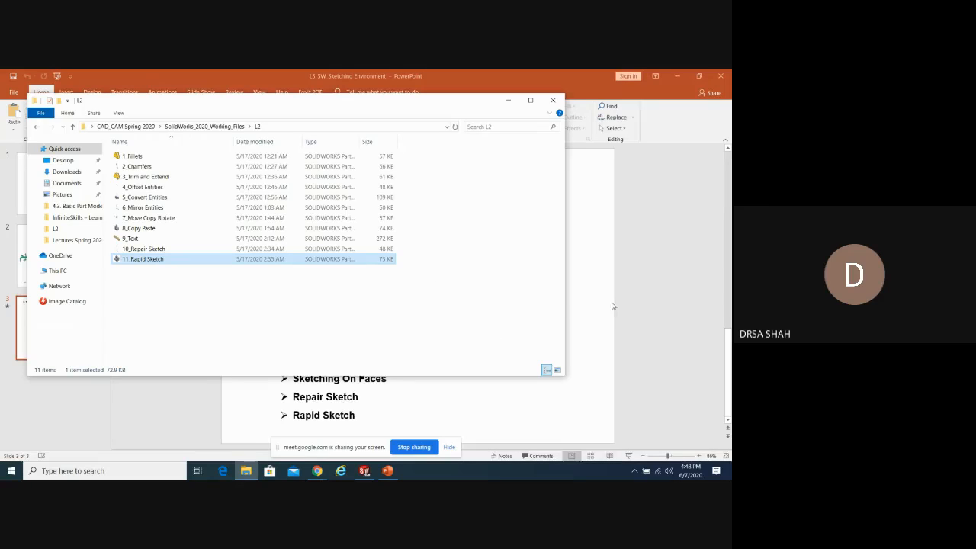
{"action": "left_click", "coordinate": [645, 281]}
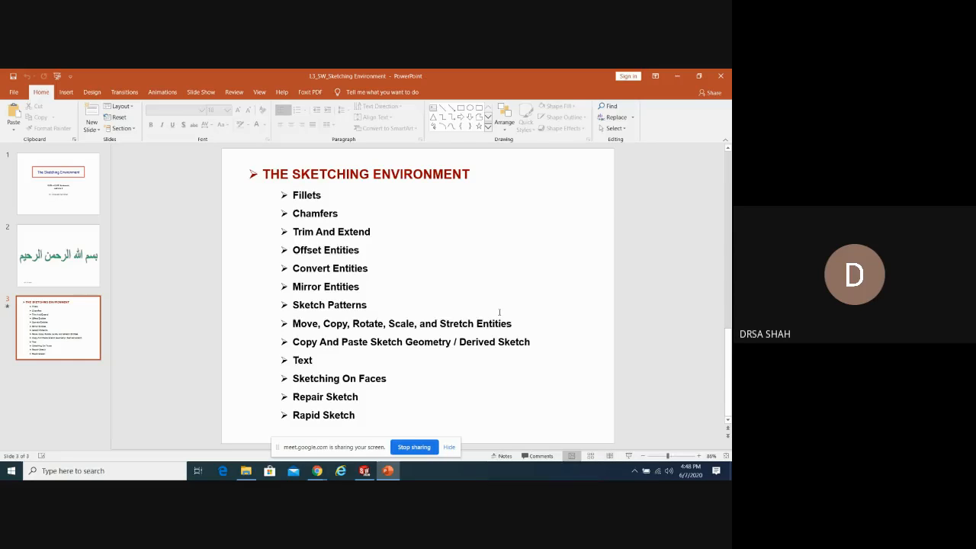
{"action": "left_click", "coordinate": [720, 77]}
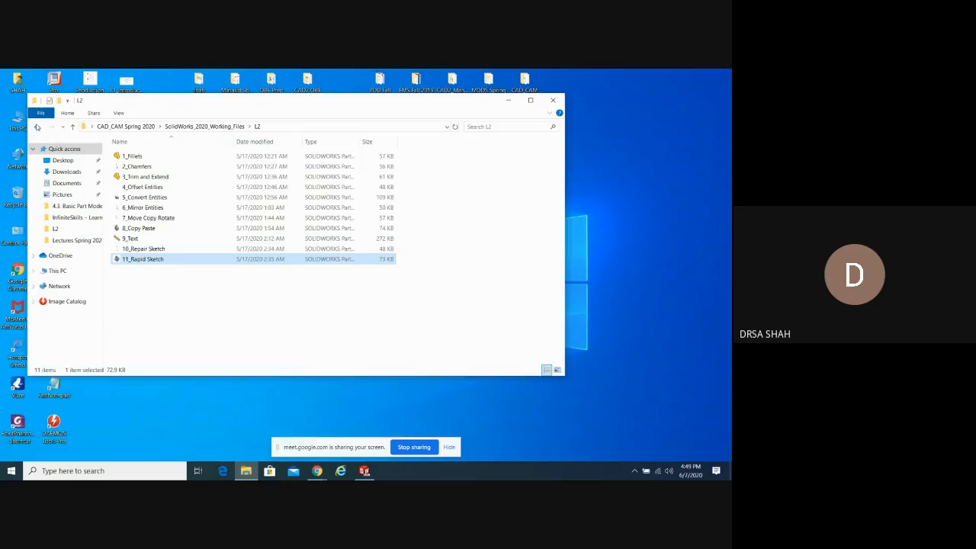
Look through the part files in the L3 folder of SolidWorks_2020_Working_Files in File Explorer
{"action": "left_click", "coordinate": [36, 127]}
{"action": "double_click", "coordinate": [137, 198]}
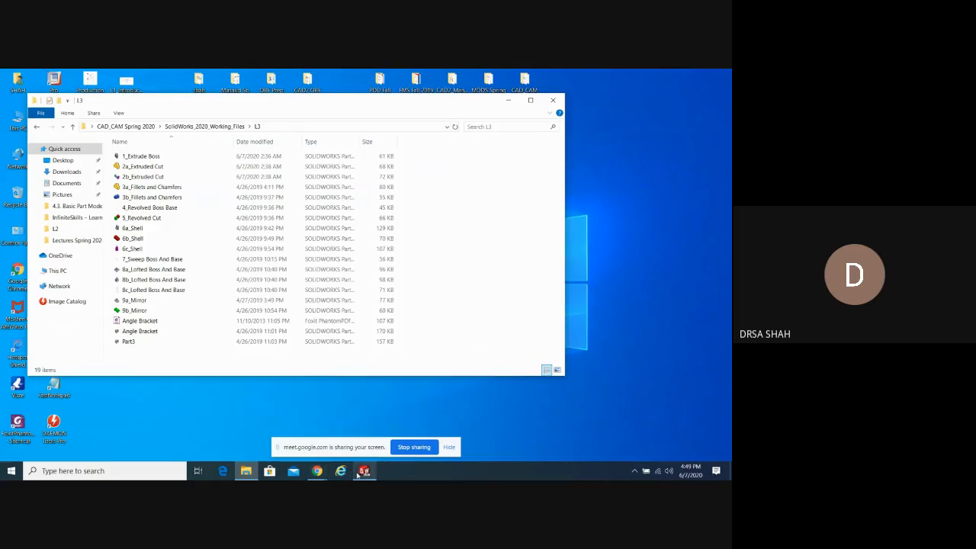
{"action": "mouse_move", "coordinate": [245, 474]}
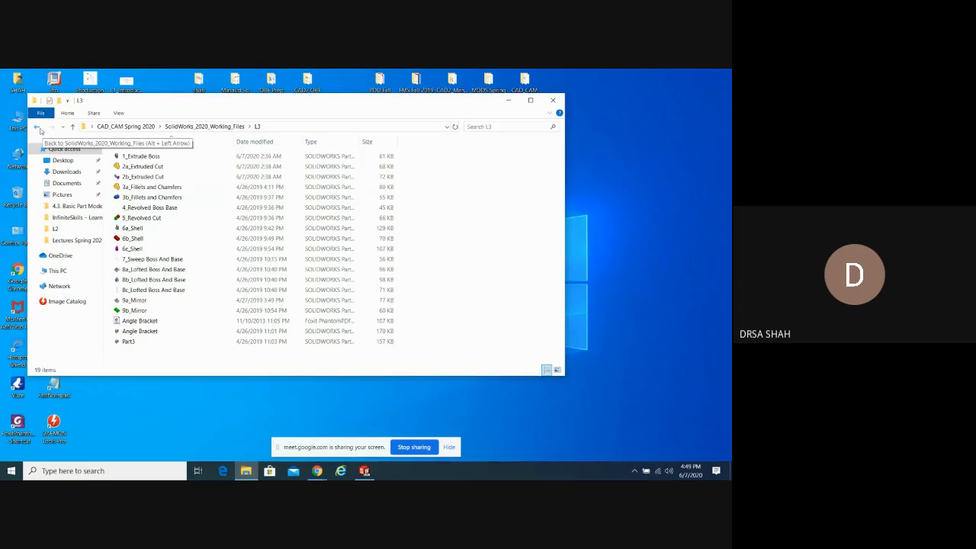
Open the L4_SW_Features Environment presentation from the Lectures Spring 2020 folder and go to its third slide
{"action": "left_click", "coordinate": [35, 128]}
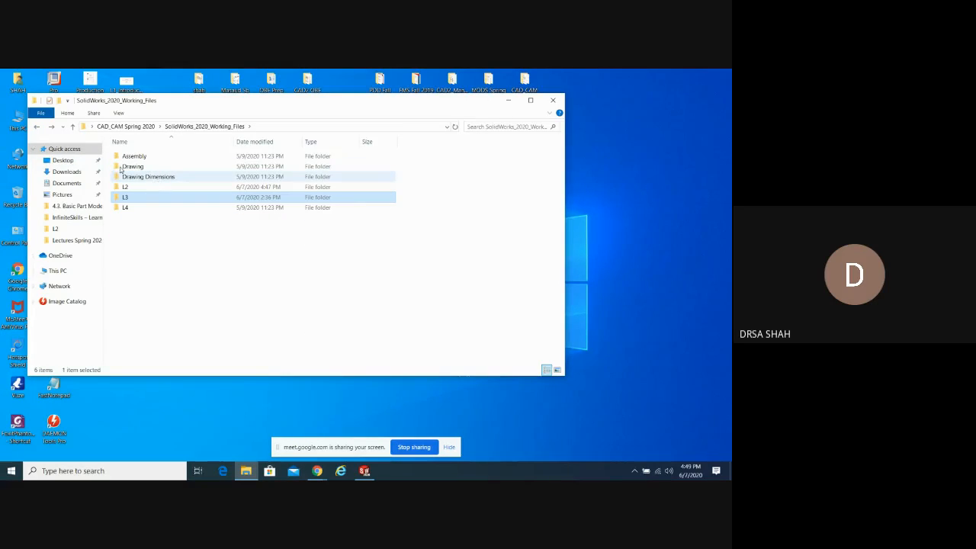
{"action": "left_click", "coordinate": [36, 128]}
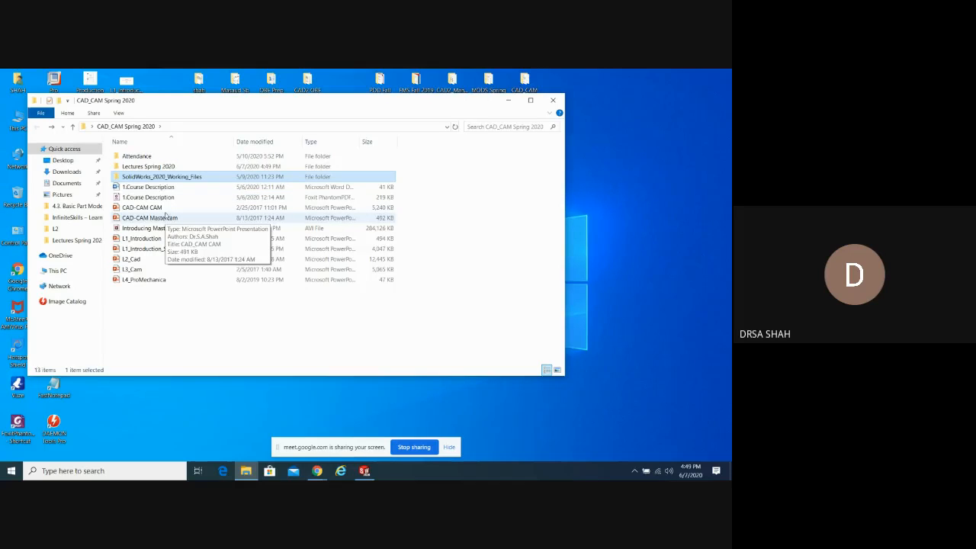
{"action": "double_click", "coordinate": [161, 171]}
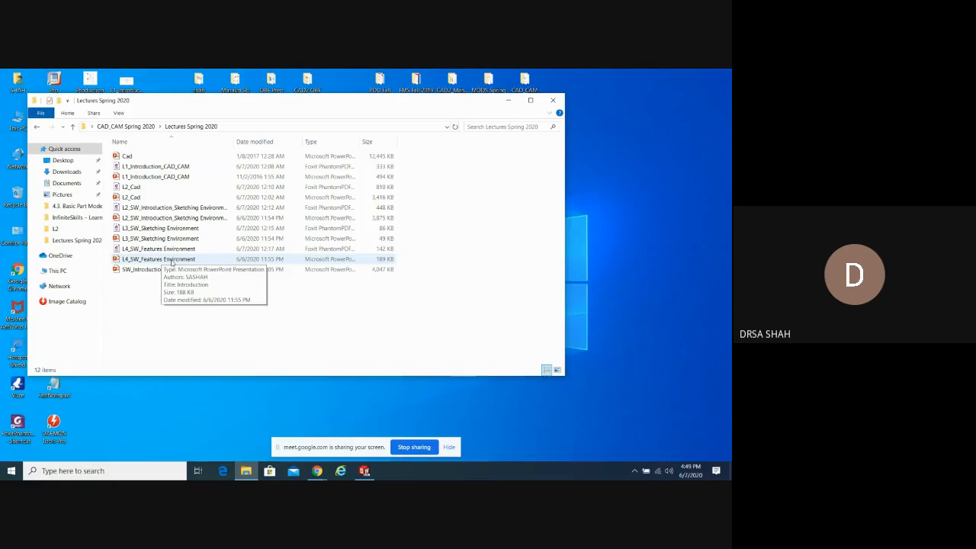
{"action": "double_click", "coordinate": [158, 260]}
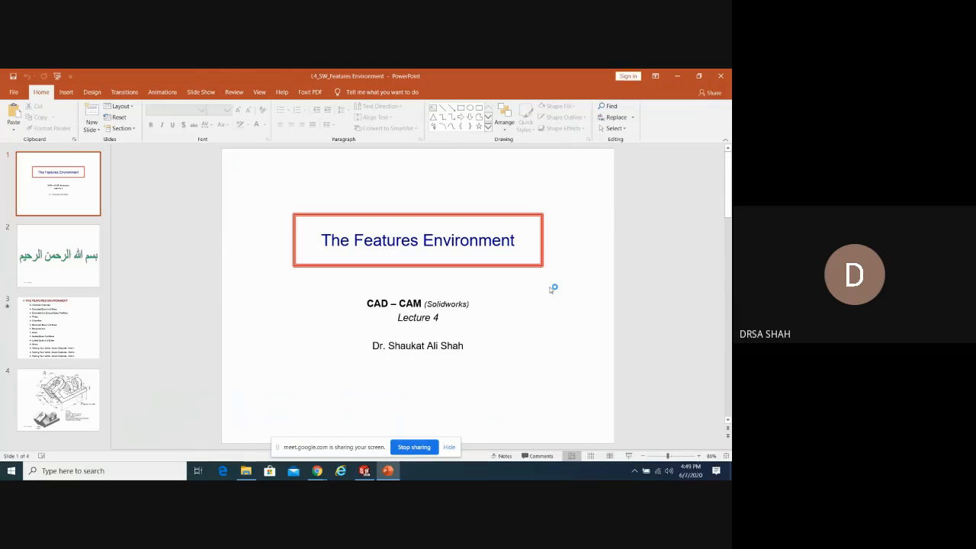
{"action": "scroll", "coordinate": [551, 288], "scroll_direction": "down", "scroll_amount": 2}
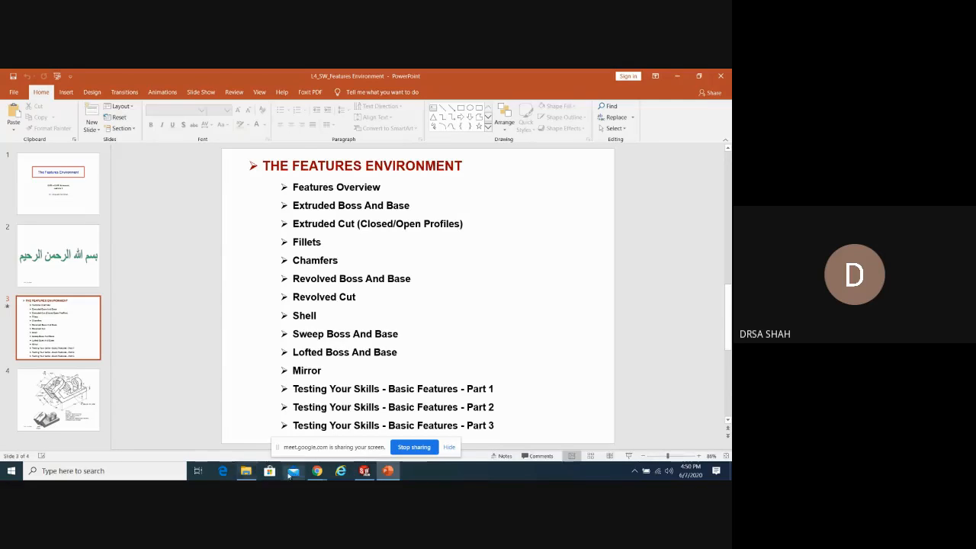
Switch to File Explorer, view the working files in SolidWorks_2020_Working_Files > L3, and return to the presentation
{"action": "left_click", "coordinate": [246, 472]}
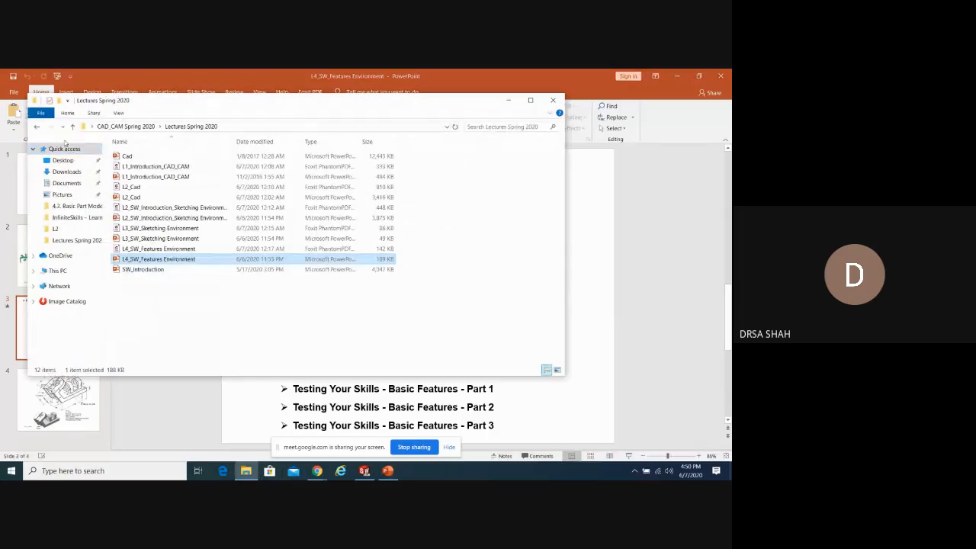
{"action": "left_click", "coordinate": [37, 126]}
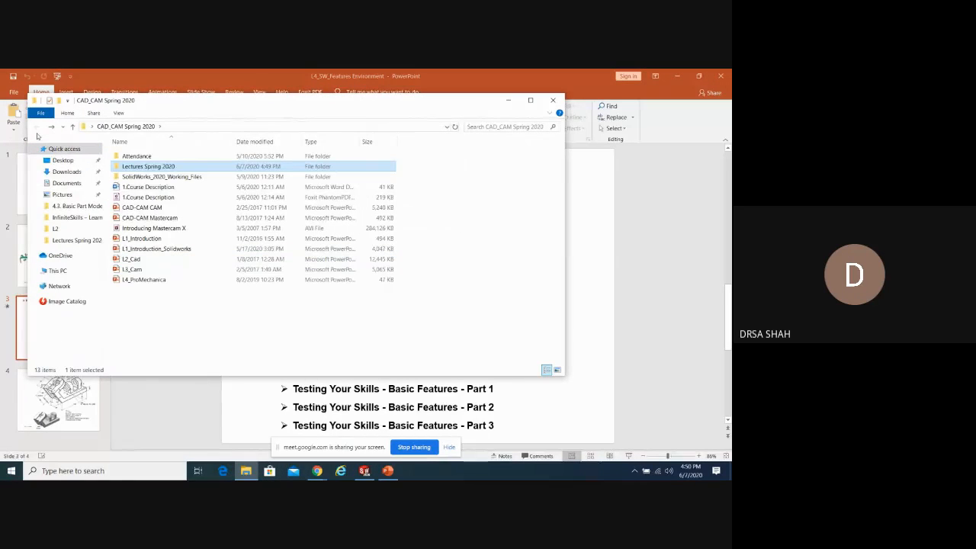
{"action": "double_click", "coordinate": [151, 175]}
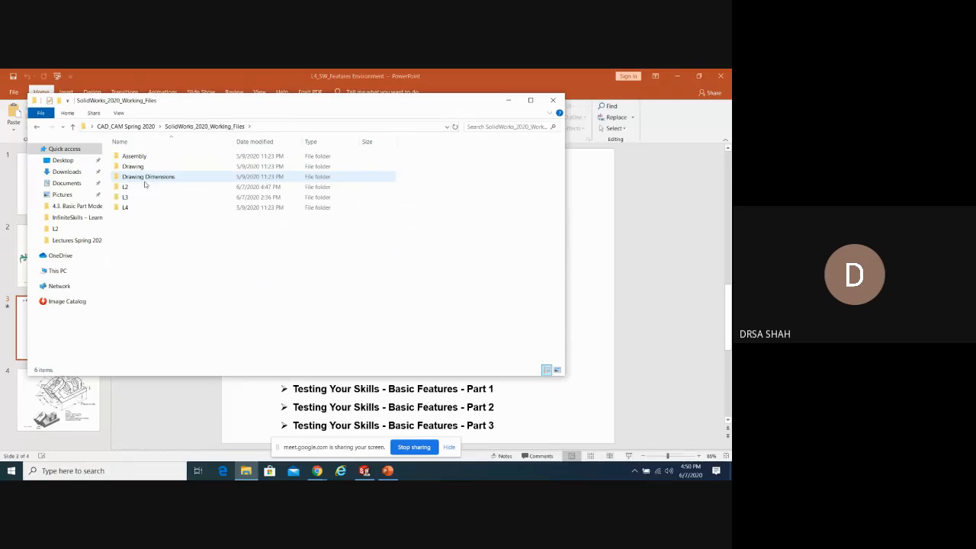
{"action": "left_click", "coordinate": [135, 198]}
{"action": "double_click", "coordinate": [134, 200]}
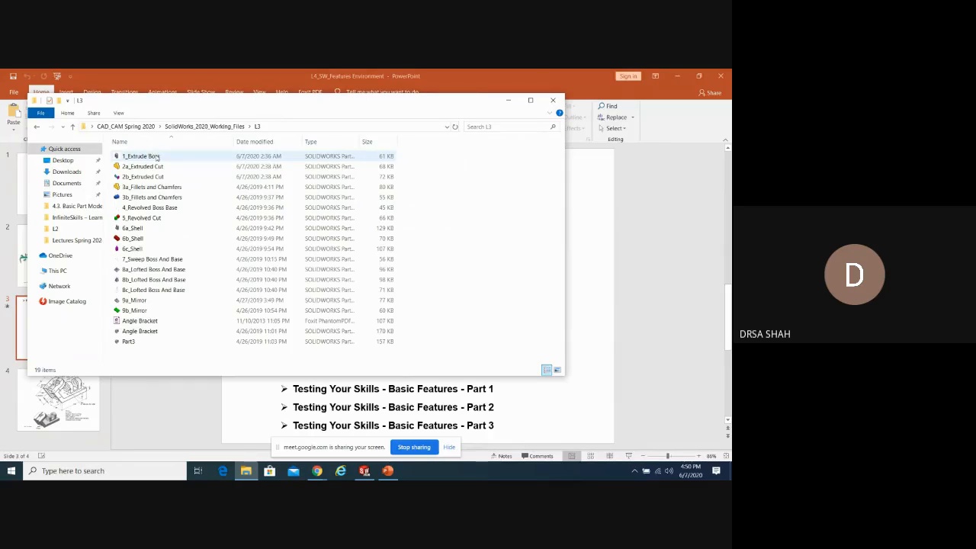
{"action": "left_click", "coordinate": [565, 83]}
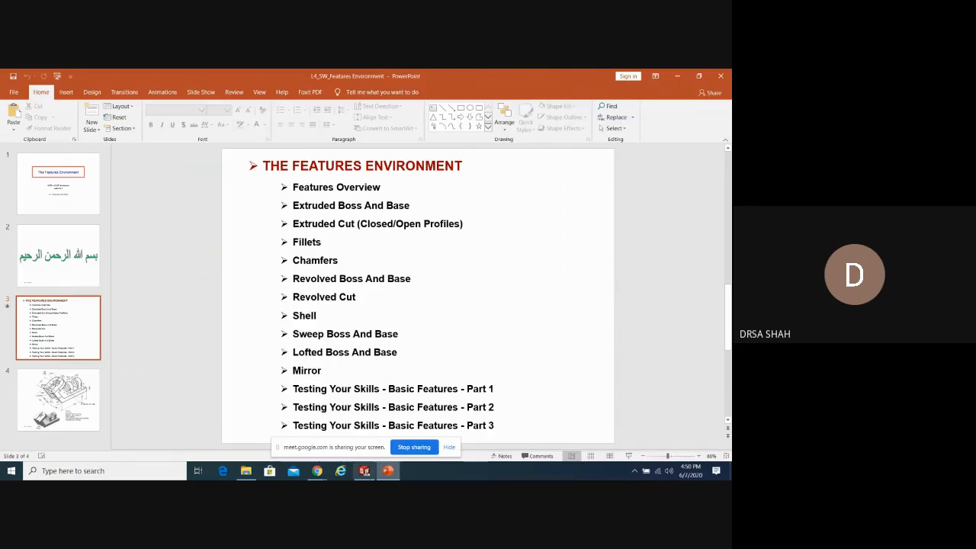
Switch to SOLIDWORKS and create a new part document
{"action": "left_click", "coordinate": [365, 472]}
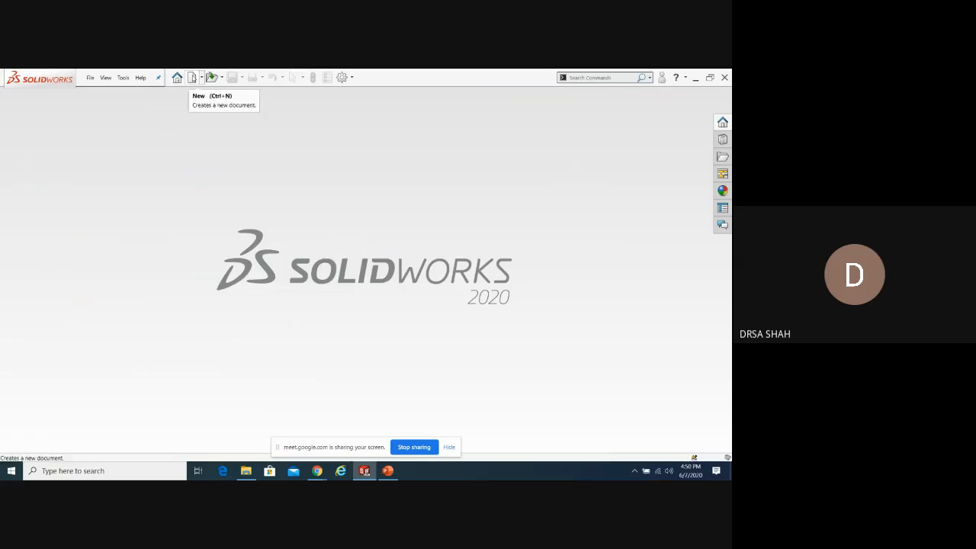
{"action": "left_click", "coordinate": [192, 77]}
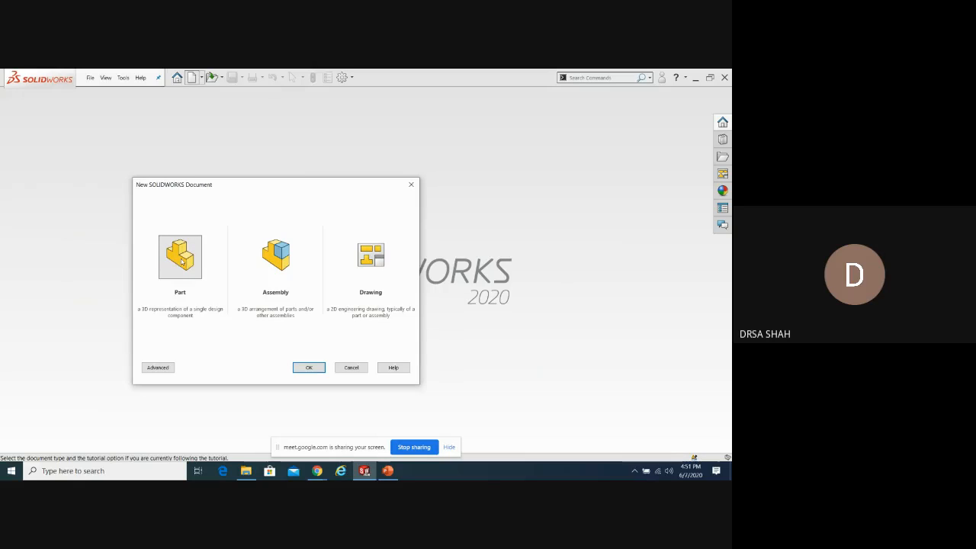
{"action": "left_click", "coordinate": [309, 367]}
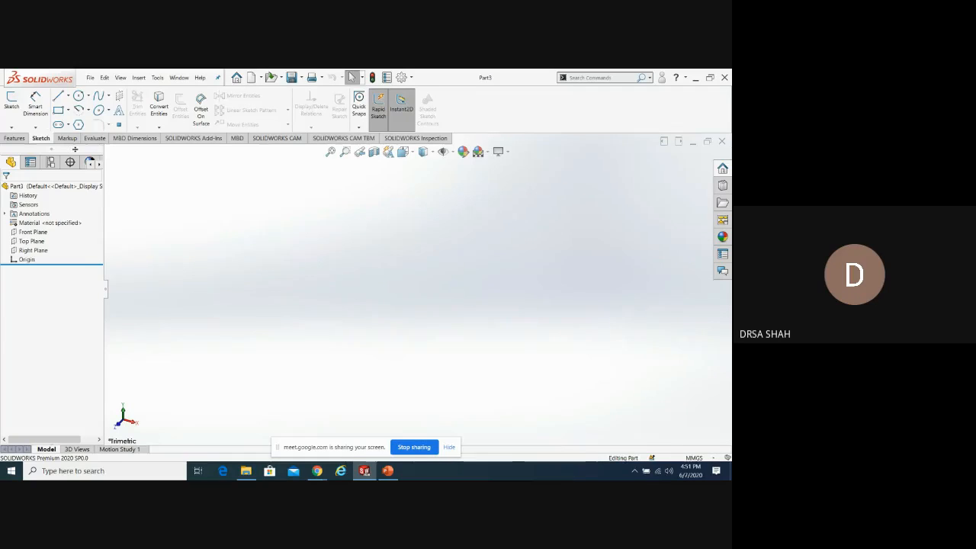
{"action": "left_click", "coordinate": [13, 139]}
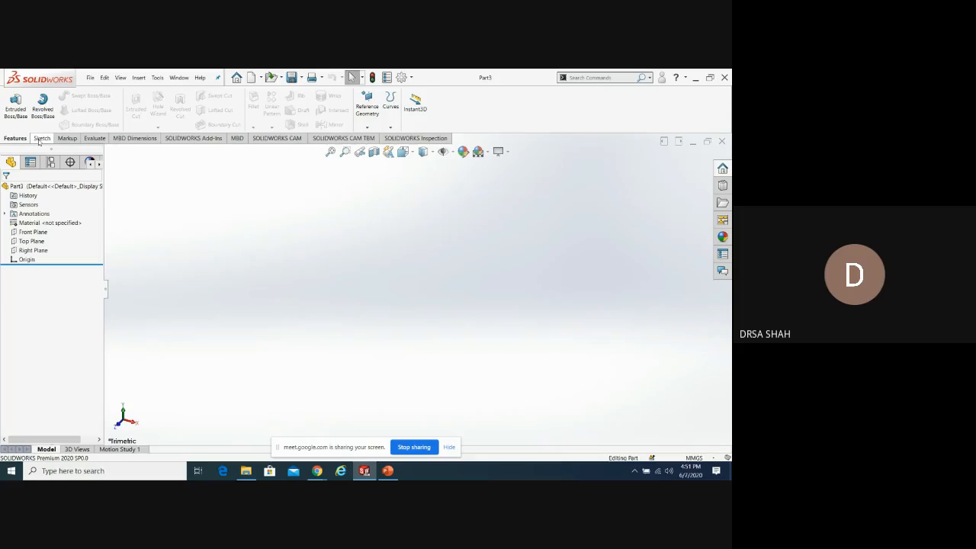
{"action": "left_click", "coordinate": [40, 139]}
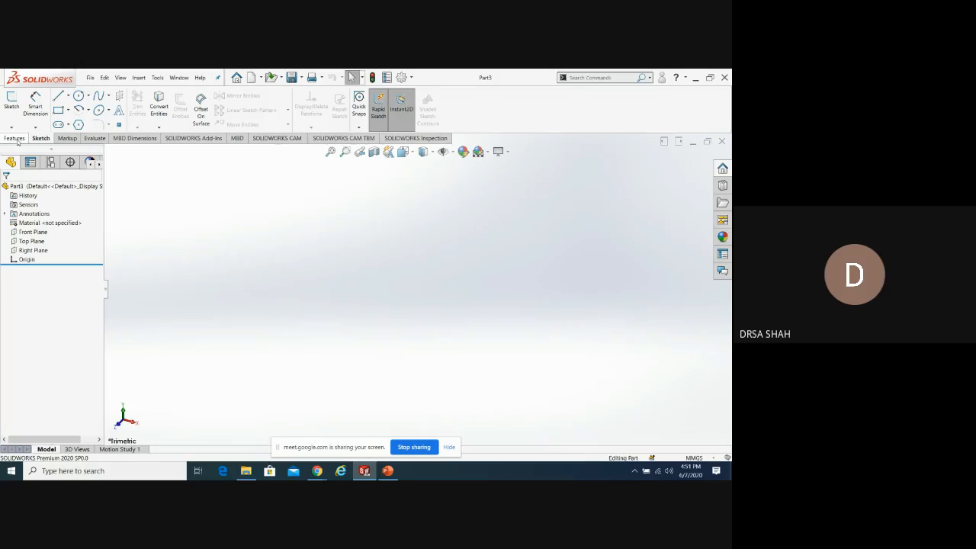
{"action": "left_click", "coordinate": [16, 138]}
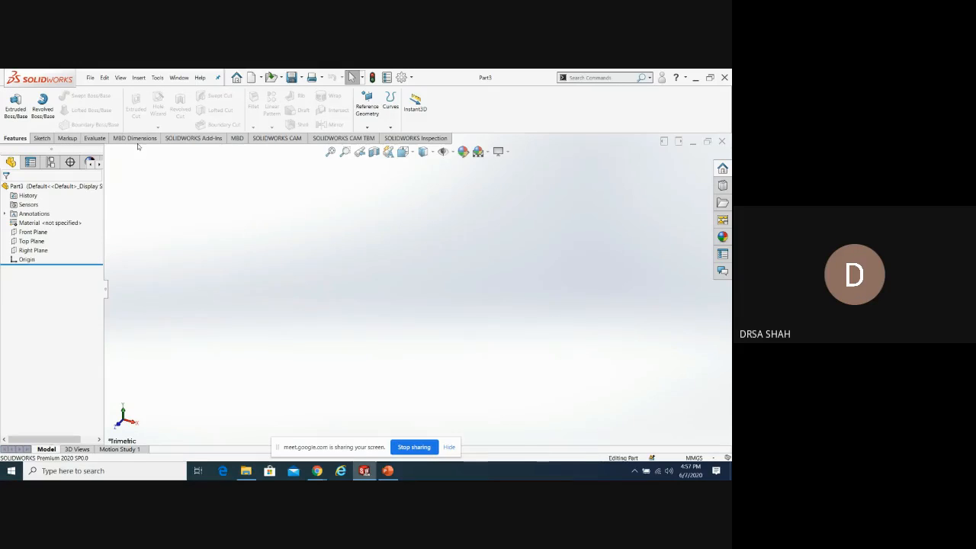
Sketch a corner rectangle on the Front Plane with one corner at the origin, and exit the sketch
{"action": "left_click", "coordinate": [42, 139]}
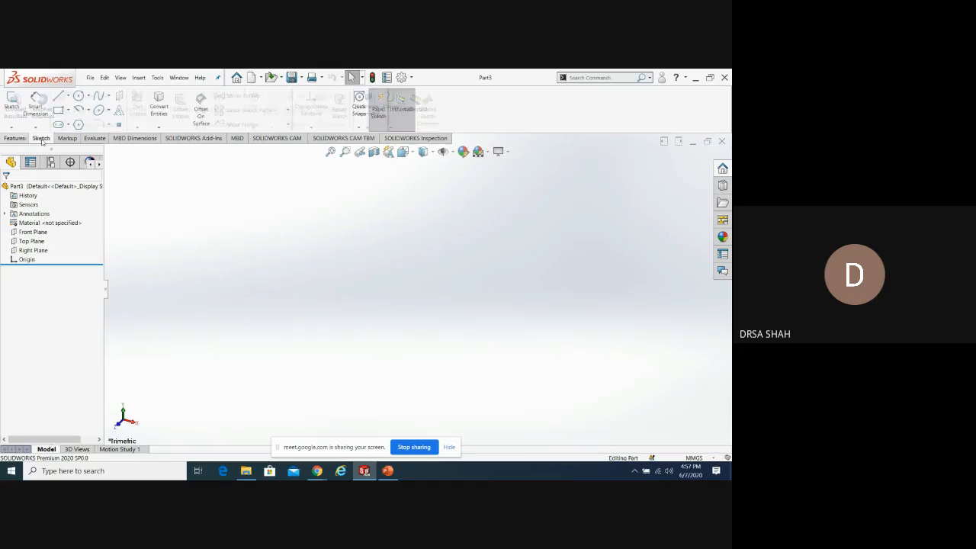
{"action": "left_click", "coordinate": [12, 105]}
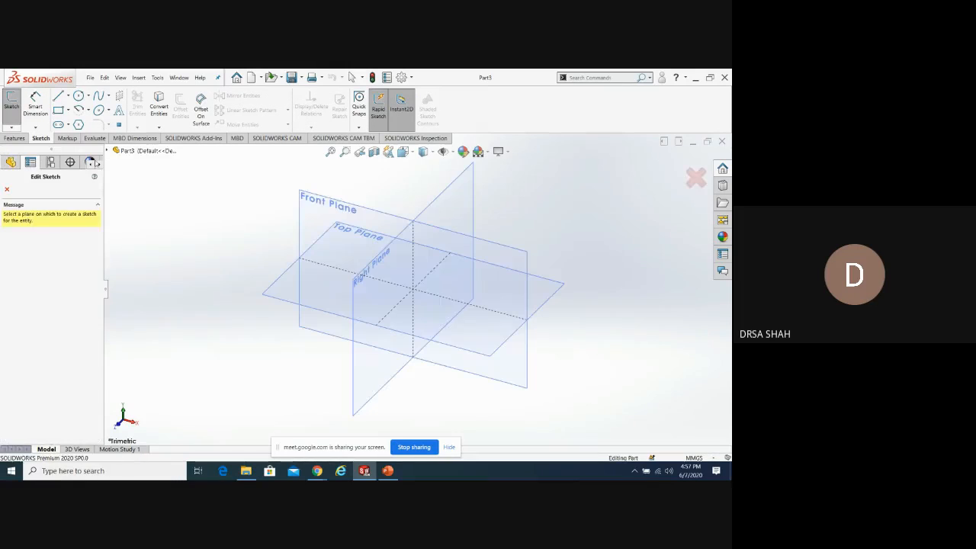
{"action": "left_click", "coordinate": [301, 216]}
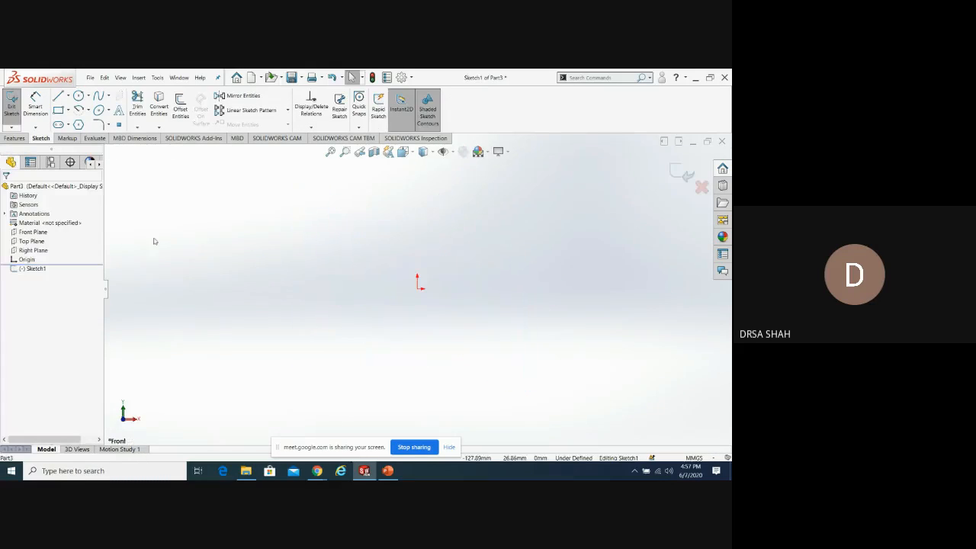
{"action": "left_click", "coordinate": [58, 110]}
{"action": "left_click", "coordinate": [419, 283]}
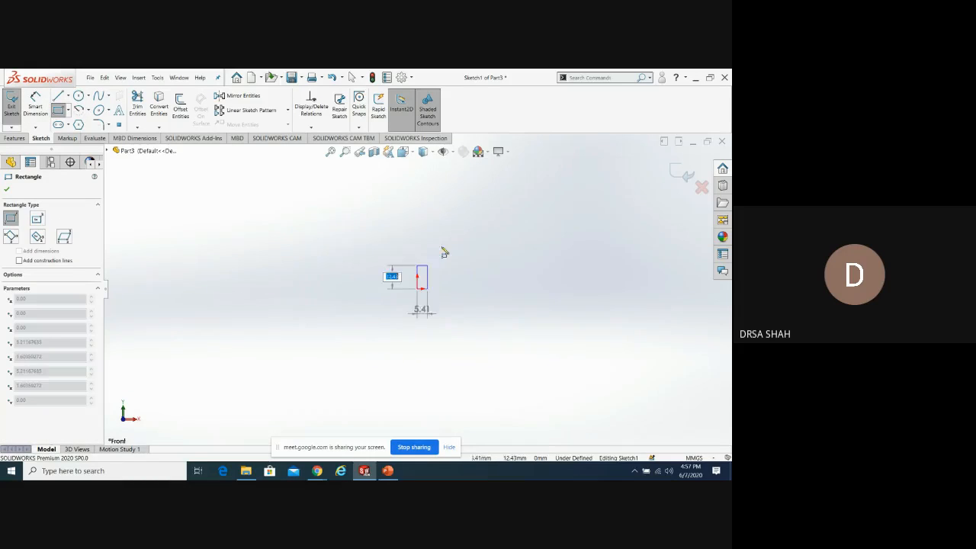
{"action": "left_click", "coordinate": [524, 213]}
{"action": "left_click", "coordinate": [571, 217]}
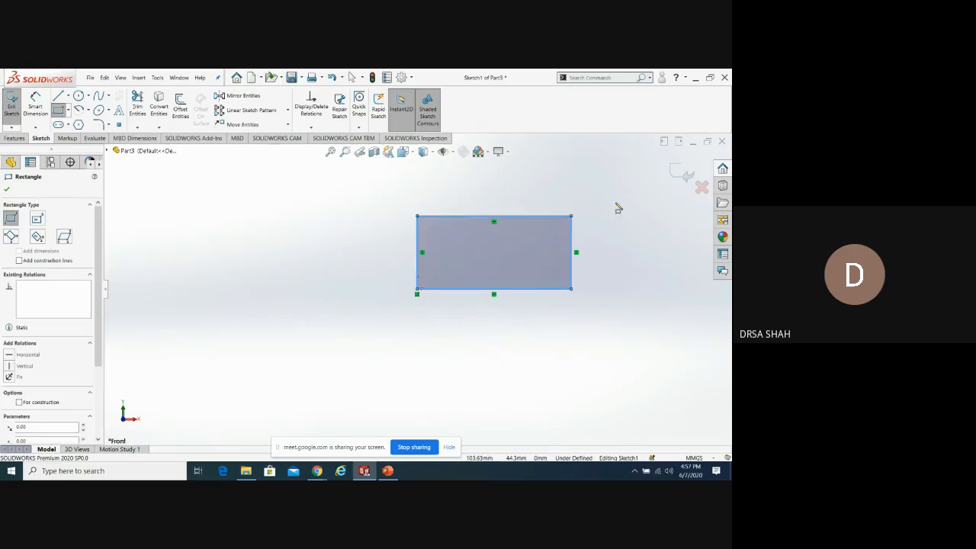
{"action": "left_click", "coordinate": [679, 176]}
{"action": "left_click", "coordinate": [322, 319]}
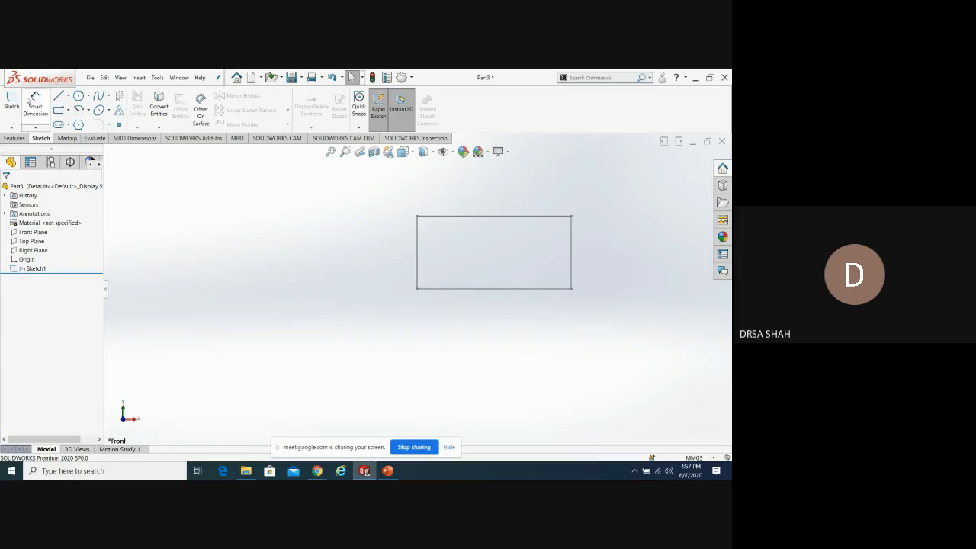
Try a 10 mm Blind boss extrusion of the rectangle sketch, and cancel it
{"action": "left_click", "coordinate": [9, 138]}
{"action": "left_click", "coordinate": [15, 105]}
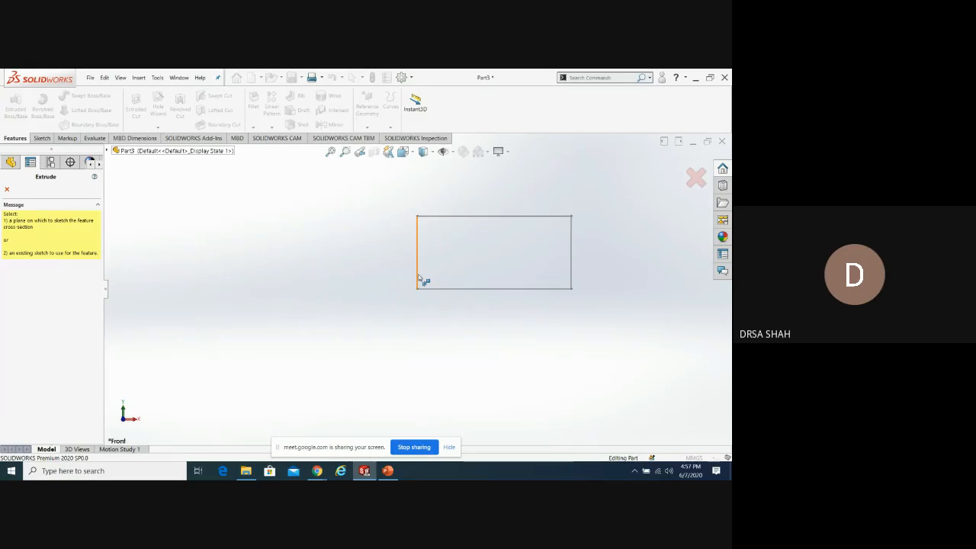
{"action": "left_click", "coordinate": [109, 150]}
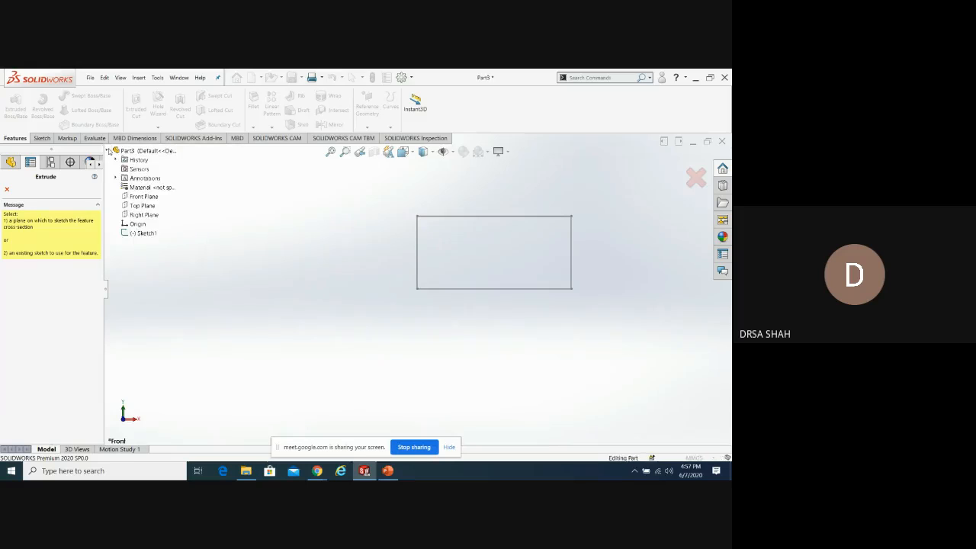
{"action": "left_click", "coordinate": [144, 233]}
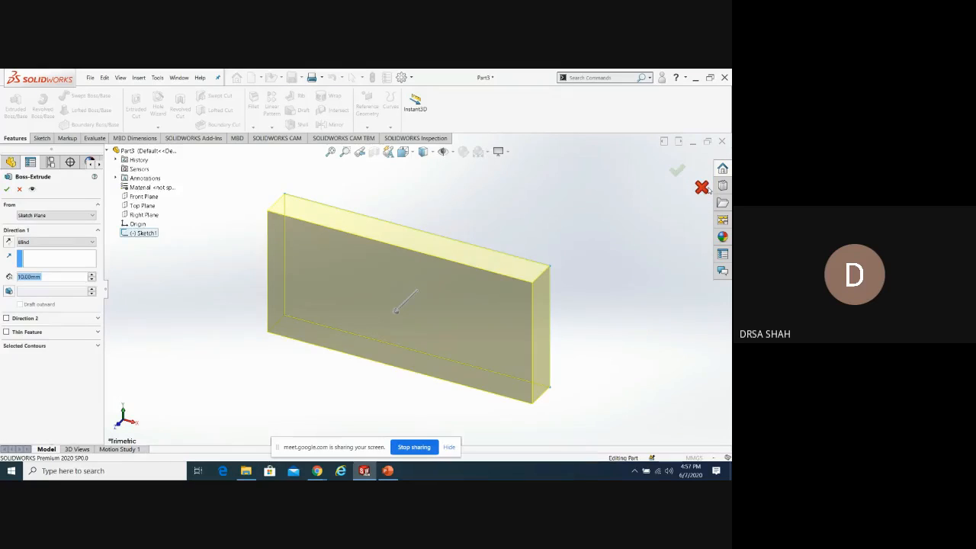
{"action": "left_click", "coordinate": [702, 188]}
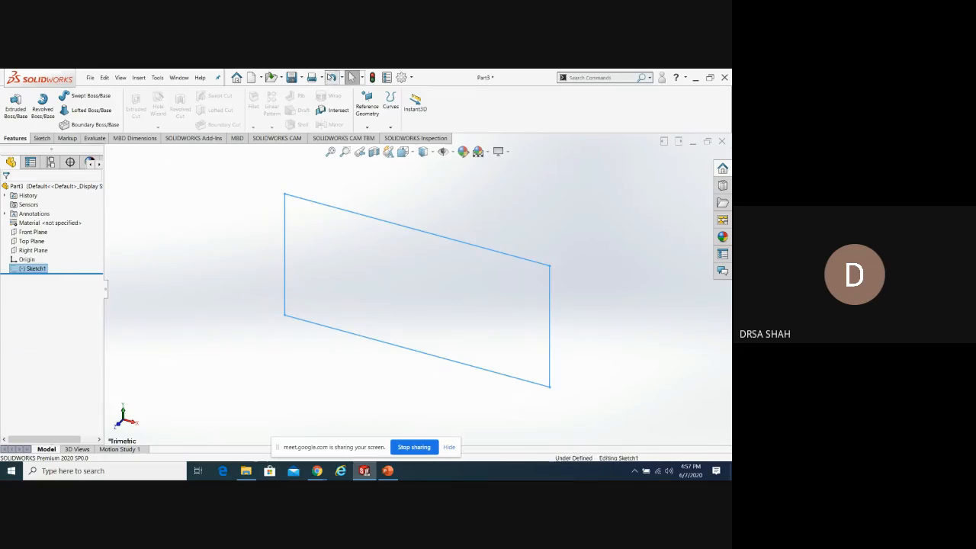
Try undoing the rectangle inside its sketch, and exit the sketch discarding the changes
{"action": "left_click", "coordinate": [332, 78]}
{"action": "left_click", "coordinate": [332, 77]}
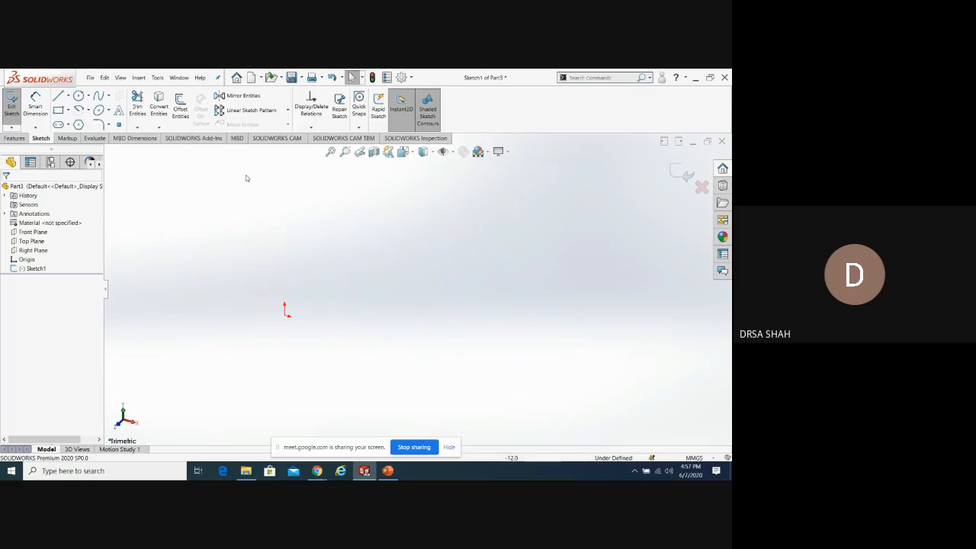
{"action": "left_click", "coordinate": [14, 138]}
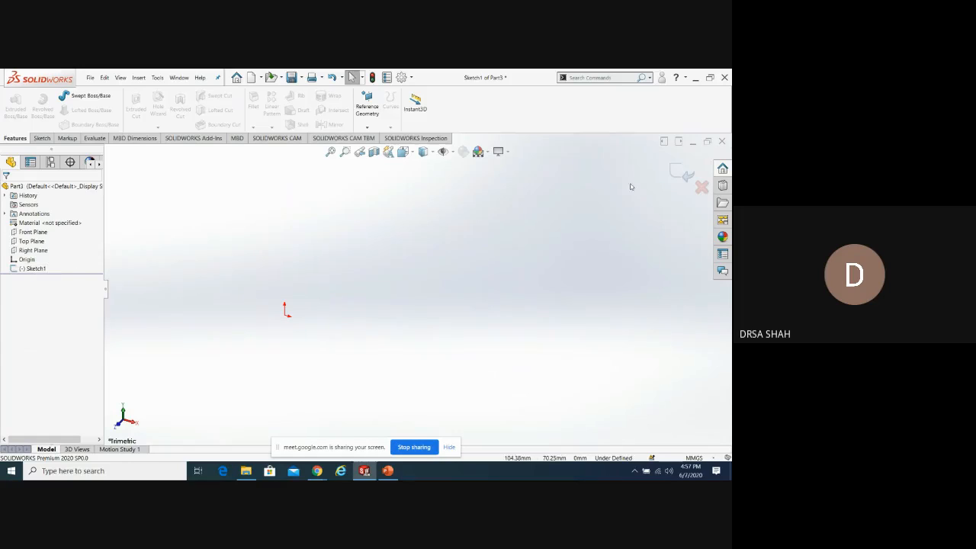
{"action": "left_click", "coordinate": [701, 187]}
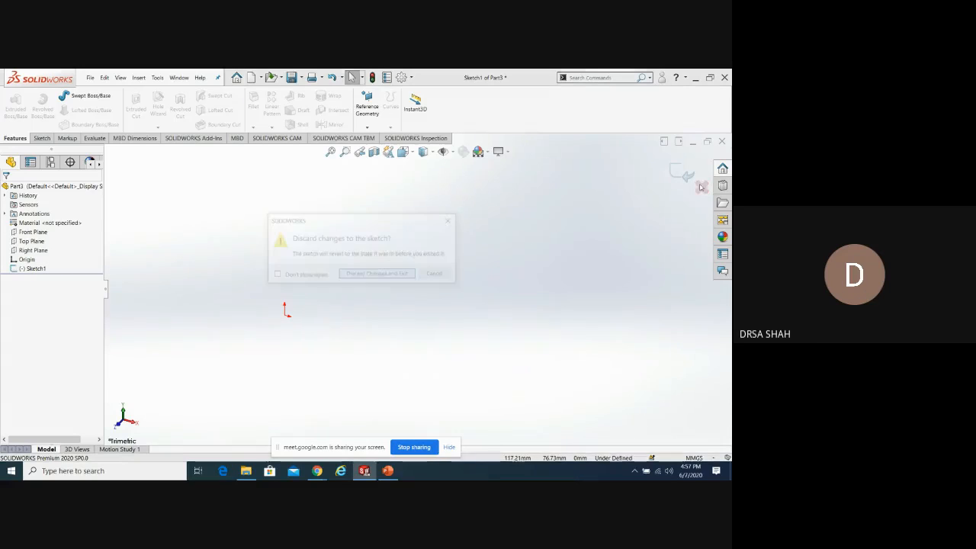
{"action": "left_click", "coordinate": [375, 276]}
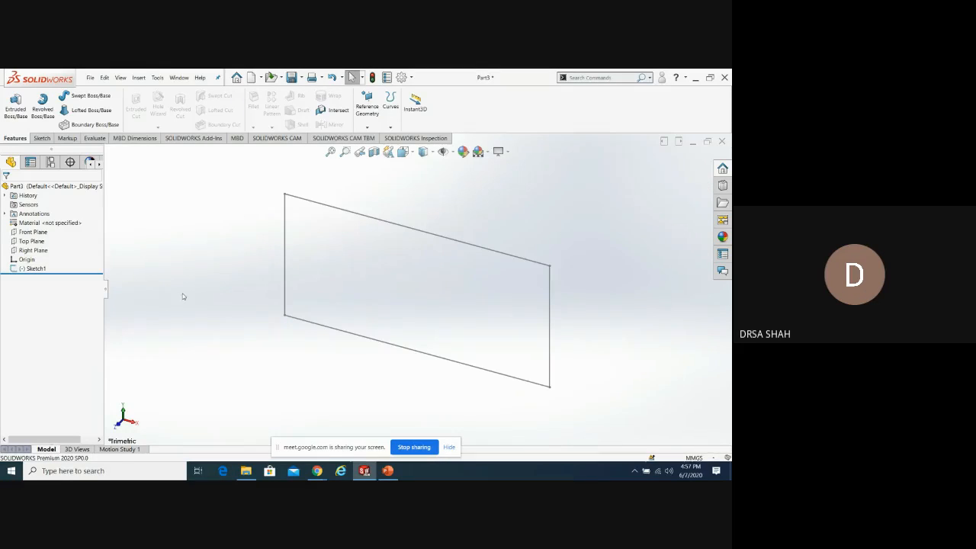
Undo the rectangle and the creation of its sketch to empty the part
{"action": "left_click", "coordinate": [332, 77]}
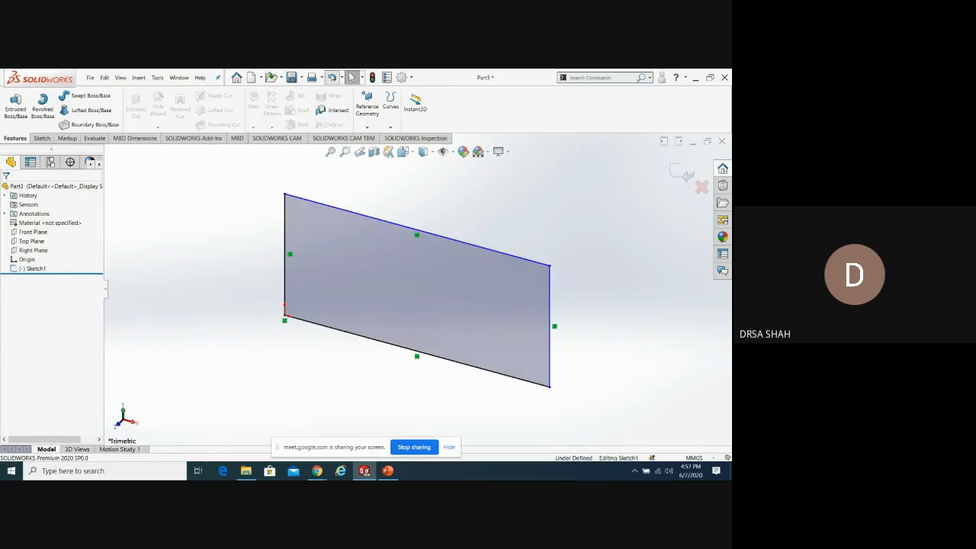
{"action": "left_click", "coordinate": [332, 78]}
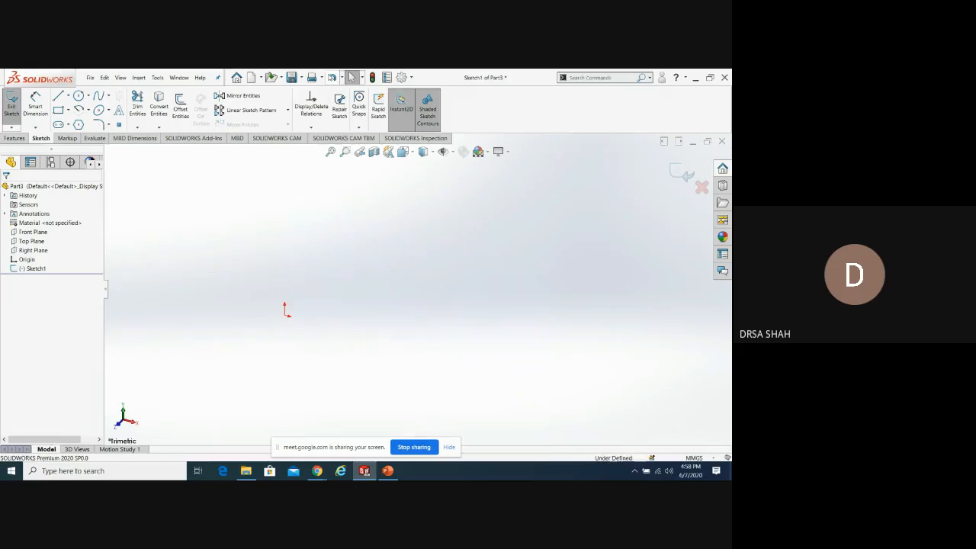
{"action": "left_click", "coordinate": [331, 78]}
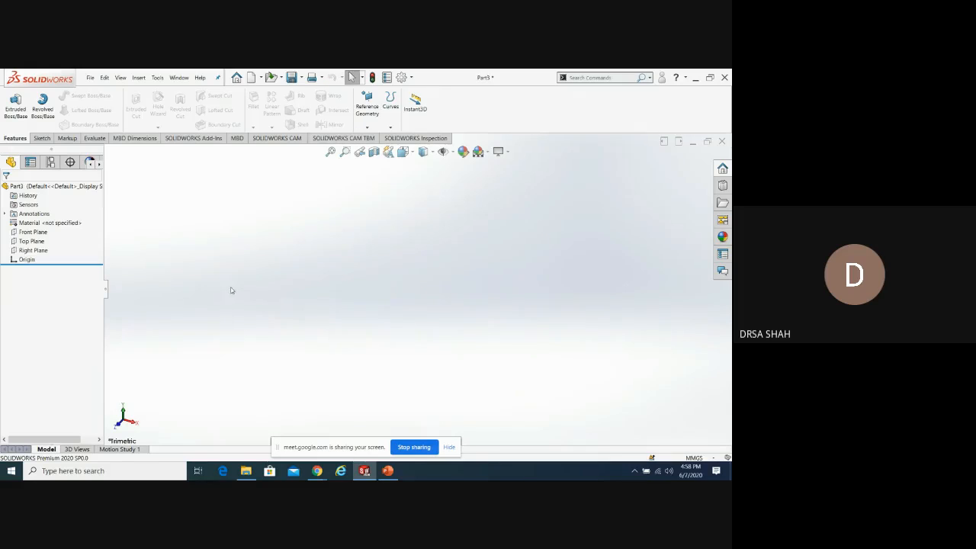
Start an Extruded Boss/Base without an existing sketch, choosing the Front Plane for the feature's cross-section
{"action": "left_click", "coordinate": [41, 138]}
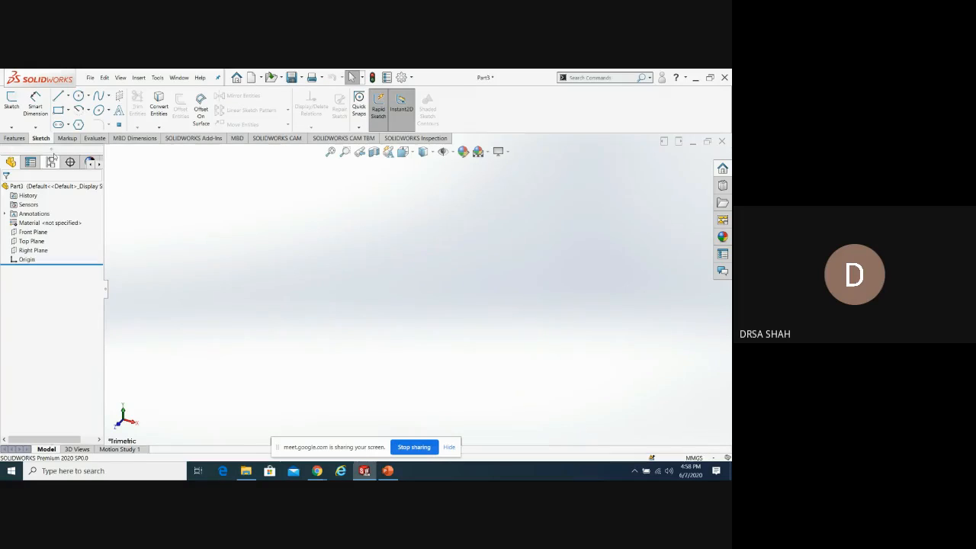
{"action": "left_click", "coordinate": [78, 95]}
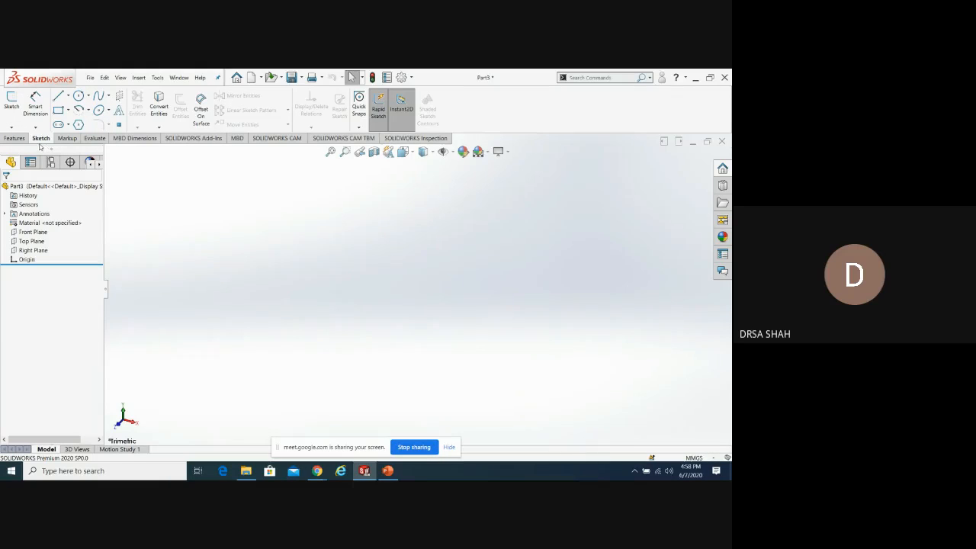
{"action": "left_click", "coordinate": [16, 138]}
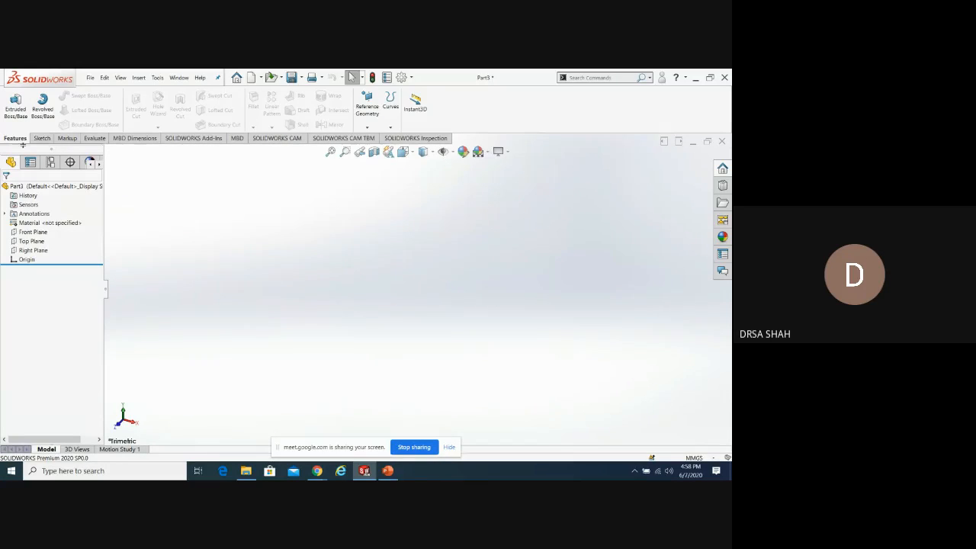
{"action": "left_click", "coordinate": [17, 112]}
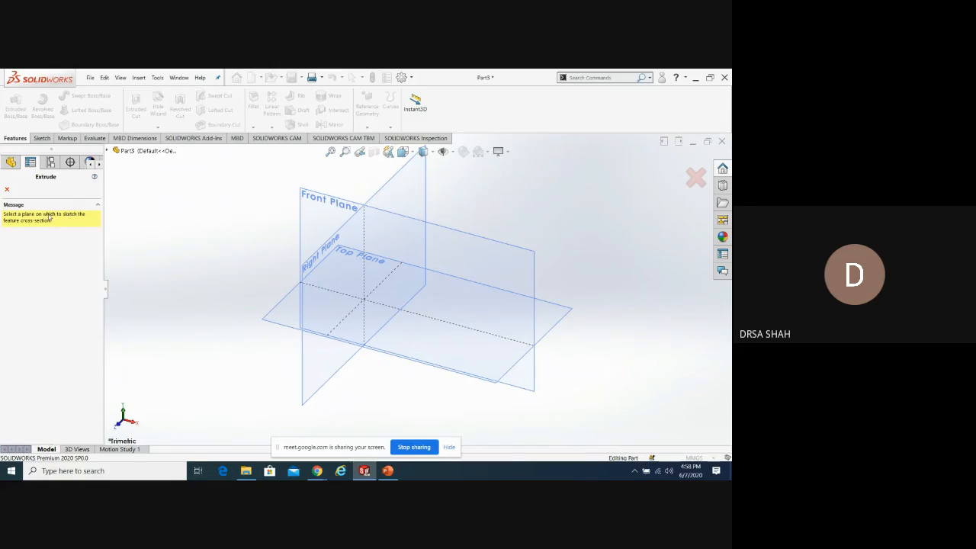
{"action": "left_click", "coordinate": [16, 106]}
{"action": "left_click", "coordinate": [304, 196]}
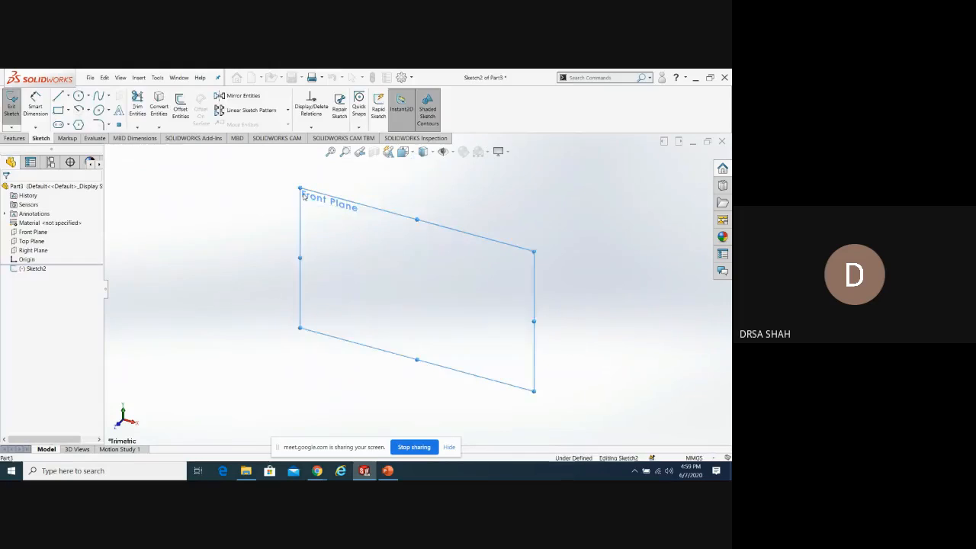
Sketch a corner rectangle with one corner at the origin, and exit the sketch to continue with the extrusion settings
{"action": "left_click", "coordinate": [58, 111]}
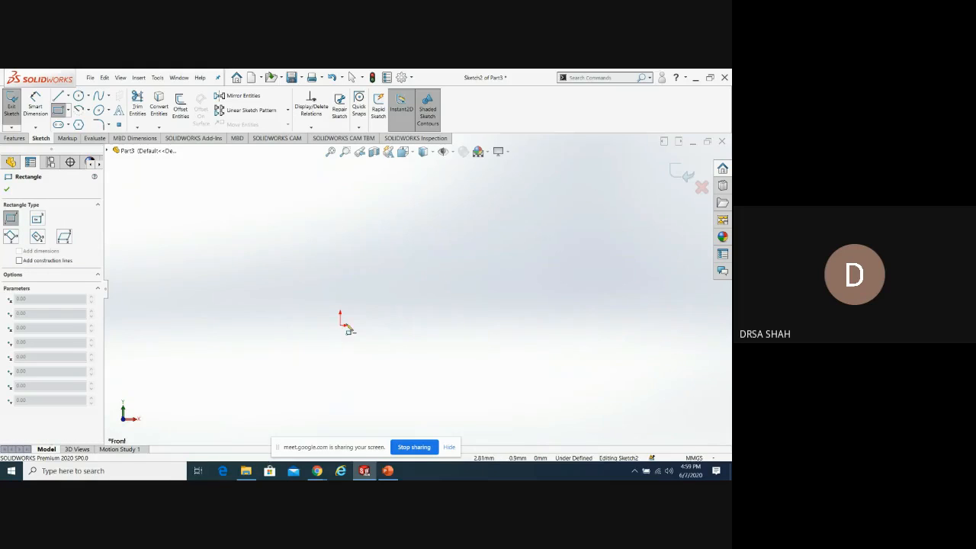
{"action": "mouse_move", "coordinate": [340, 326]}
{"action": "left_mouse_down"}
{"action": "mouse_move", "coordinate": [429, 247]}
{"action": "mouse_move", "coordinate": [529, 214]}
{"action": "left_mouse_up"}
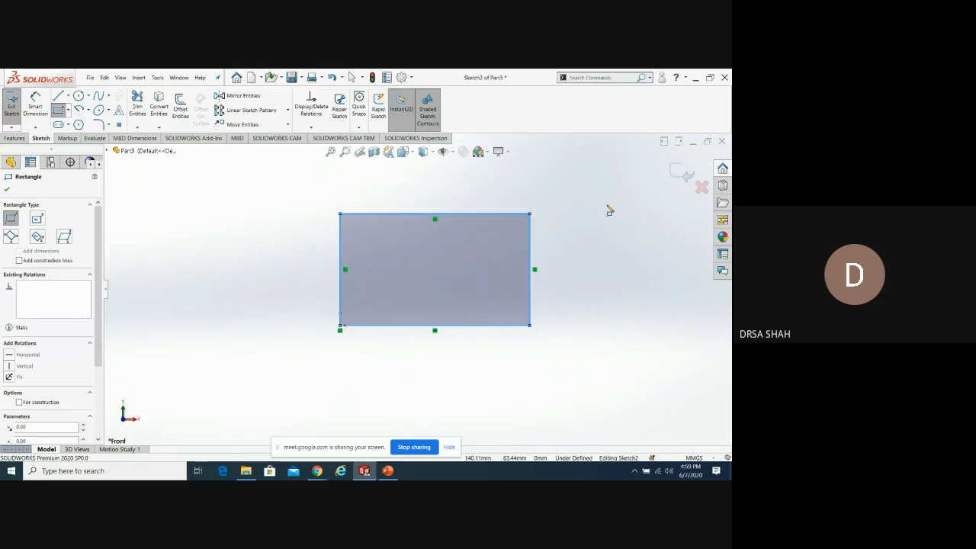
{"action": "key", "text": "Escape"}
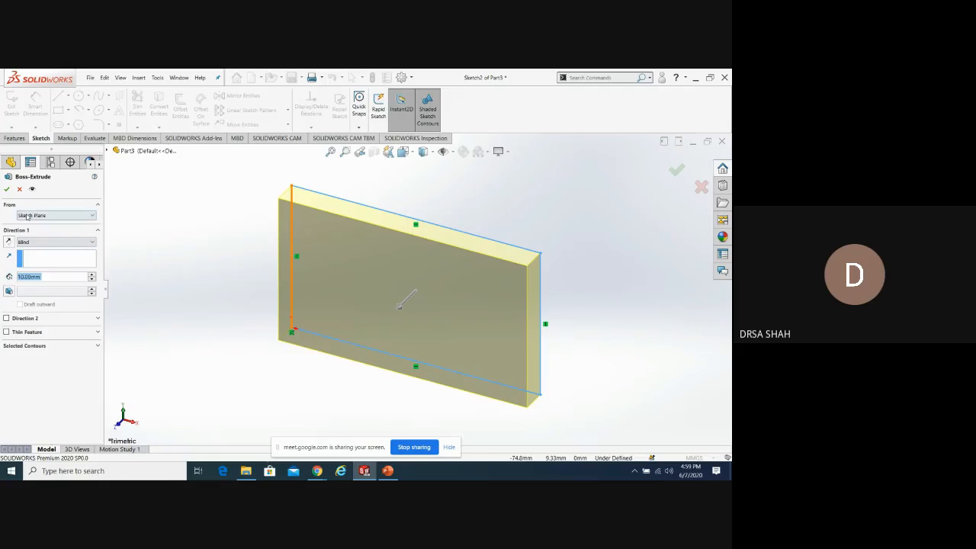
Examine the available start conditions and Direction 1 end conditions of the extrusion, keeping Sketch Plane and Blind
{"action": "left_click", "coordinate": [94, 216]}
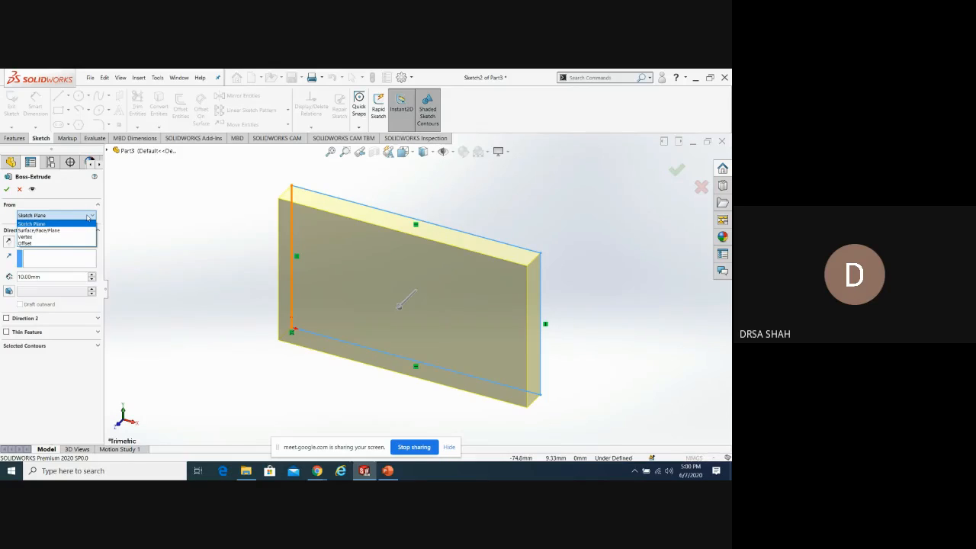
{"action": "left_click", "coordinate": [88, 218]}
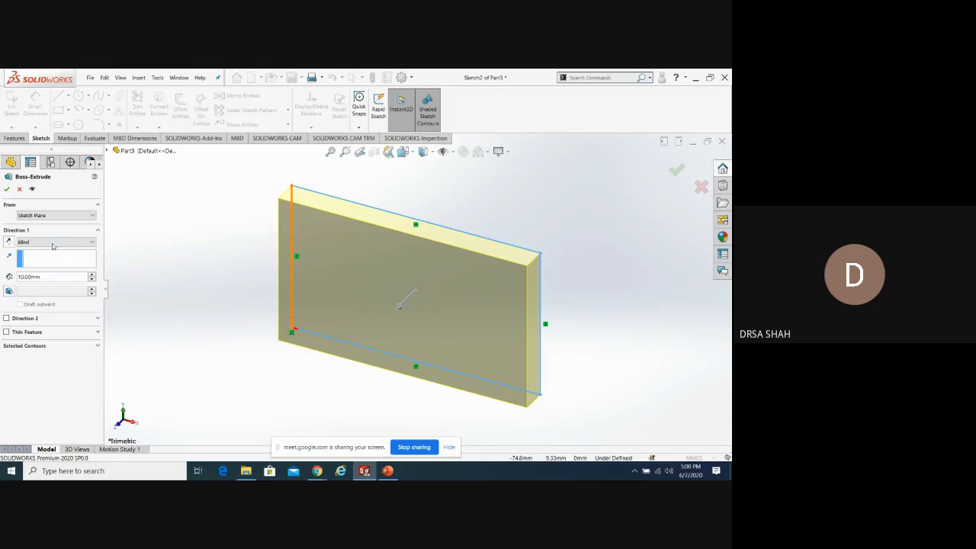
{"action": "left_click", "coordinate": [91, 243]}
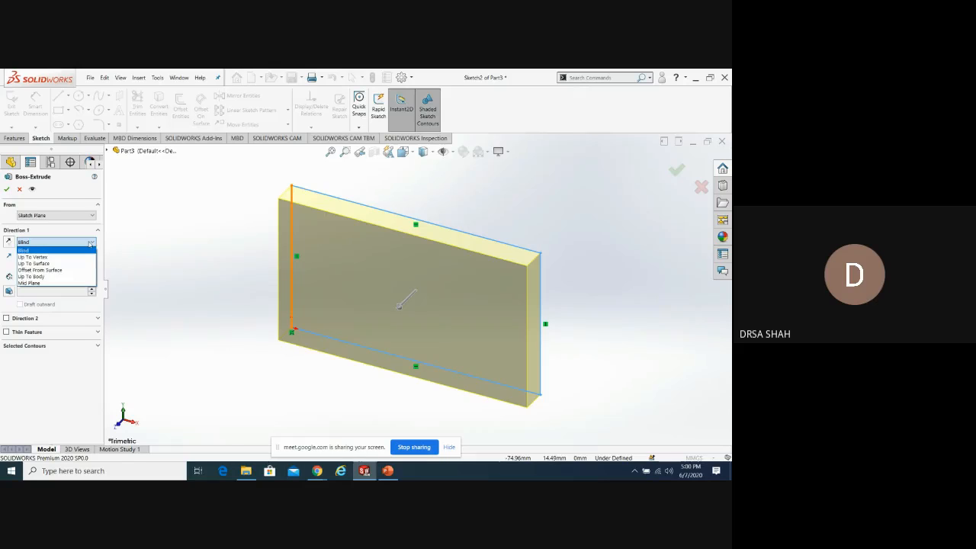
{"action": "left_click", "coordinate": [90, 243]}
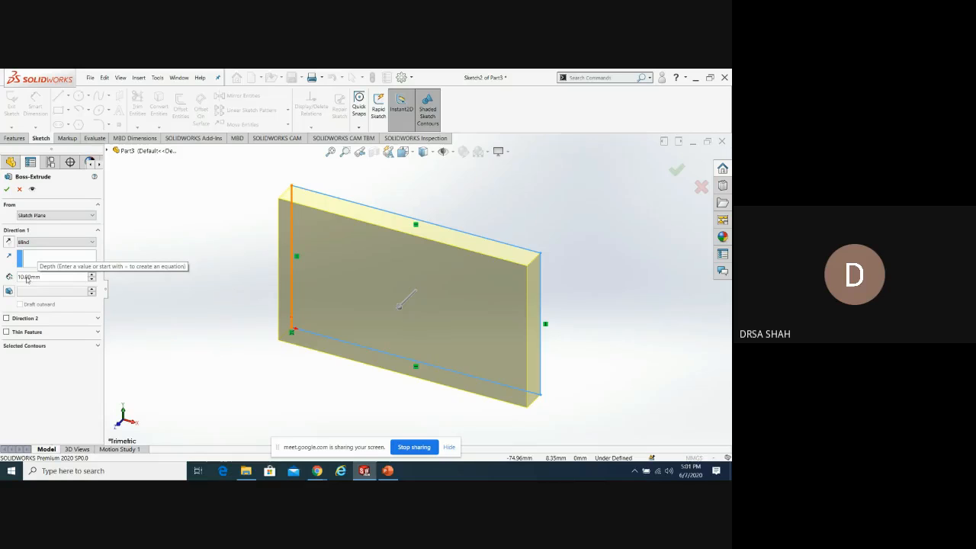
Raise the Blind extrusion depth in 10 mm increments and bring it back down to 10 mm
{"action": "left_click", "coordinate": [93, 274]}
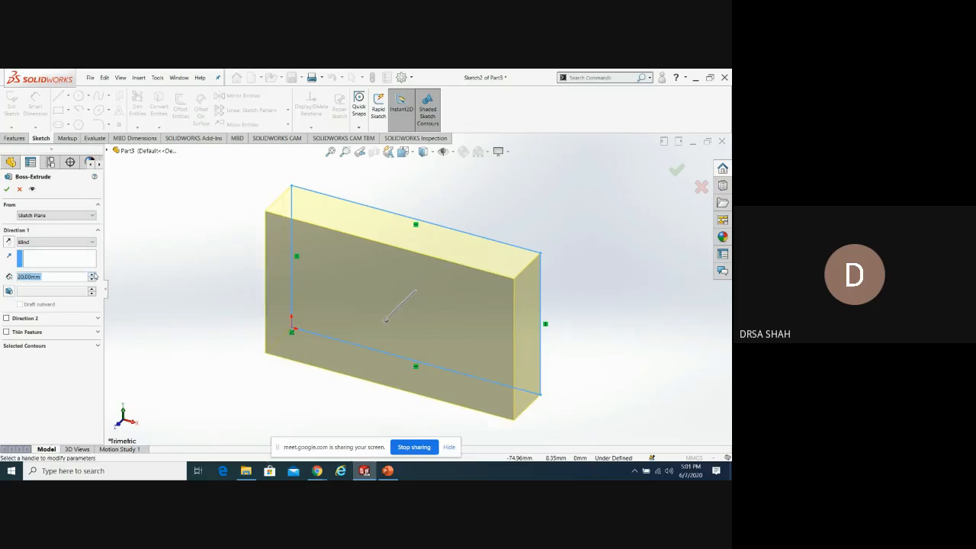
{"action": "left_click", "coordinate": [93, 273]}
{"action": "left_click", "coordinate": [93, 274]}
{"action": "left_click", "coordinate": [93, 273]}
{"action": "left_click", "coordinate": [93, 281]}
{"action": "left_click", "coordinate": [93, 281]}
{"action": "left_click", "coordinate": [93, 280]}
{"action": "left_click", "coordinate": [93, 280]}
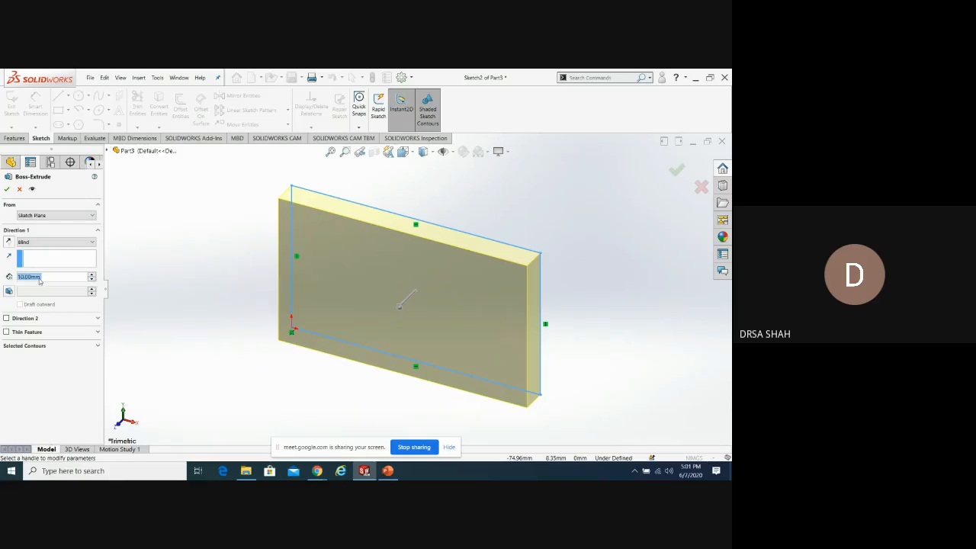
Set the Blind extrusion depth to 50 mm
{"action": "right_click", "coordinate": [93, 281]}
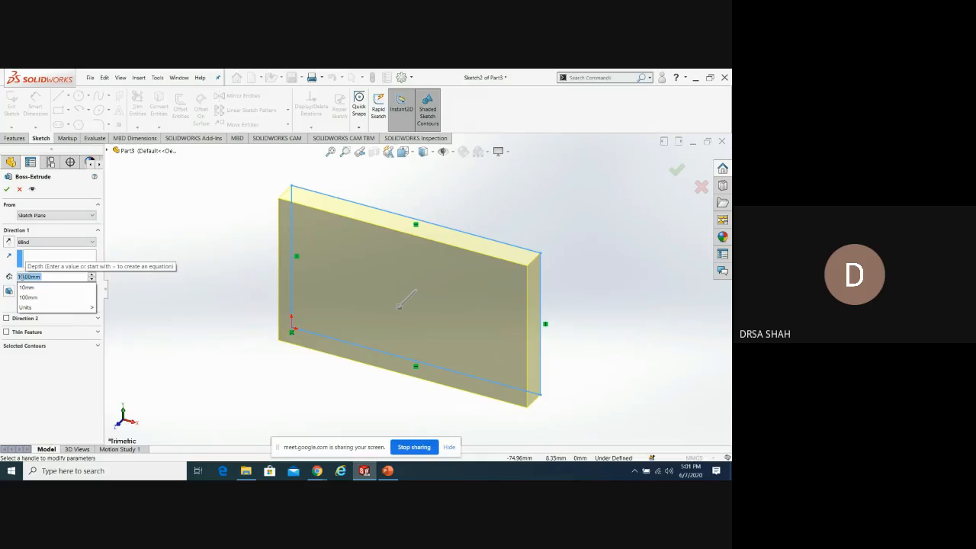
{"action": "type", "text": "50"}
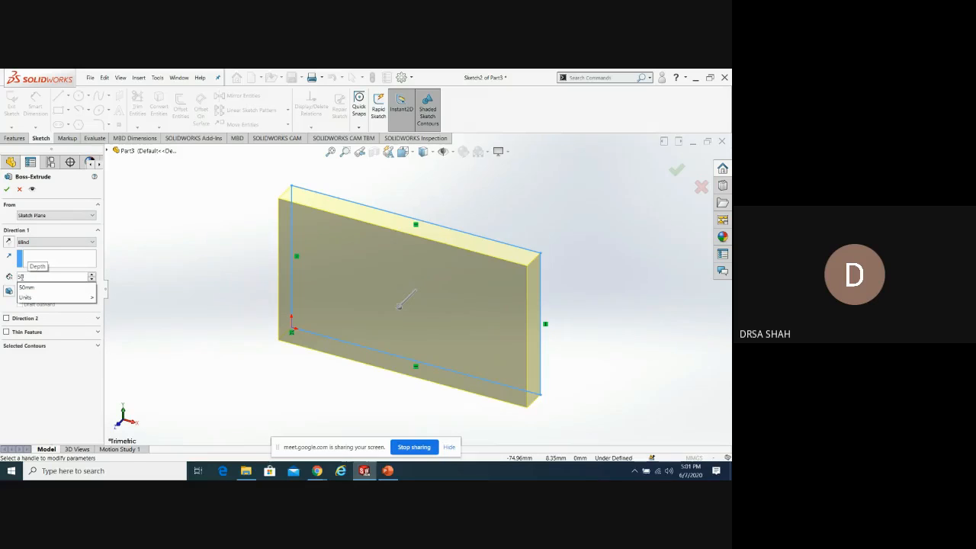
{"action": "key", "text": "Return"}
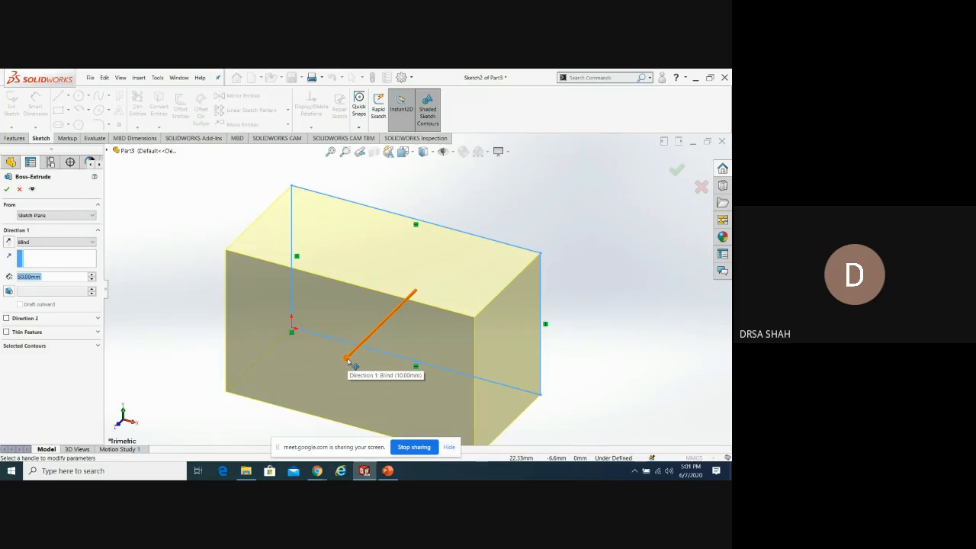
Vary the extrusion depth directly with the direction handle in the model, ending at about 62 mm
{"action": "mouse_move", "coordinate": [347, 360]}
{"action": "left_mouse_down"}
{"action": "mouse_move", "coordinate": [276, 414]}
{"action": "mouse_move", "coordinate": [394, 310]}
{"action": "mouse_move", "coordinate": [288, 414]}
{"action": "mouse_move", "coordinate": [373, 342]}
{"action": "mouse_move", "coordinate": [328, 376]}
{"action": "mouse_move", "coordinate": [315, 407]}
{"action": "mouse_move", "coordinate": [290, 420]}
{"action": "mouse_move", "coordinate": [541, 166]}
{"action": "mouse_move", "coordinate": [451, 256]}
{"action": "left_mouse_up"}
{"action": "mouse_move", "coordinate": [511, 307]}
{"action": "left_mouse_down"}
{"action": "mouse_move", "coordinate": [354, 432]}
{"action": "mouse_move", "coordinate": [421, 375]}
{"action": "mouse_move", "coordinate": [387, 403]}
{"action": "left_mouse_up"}
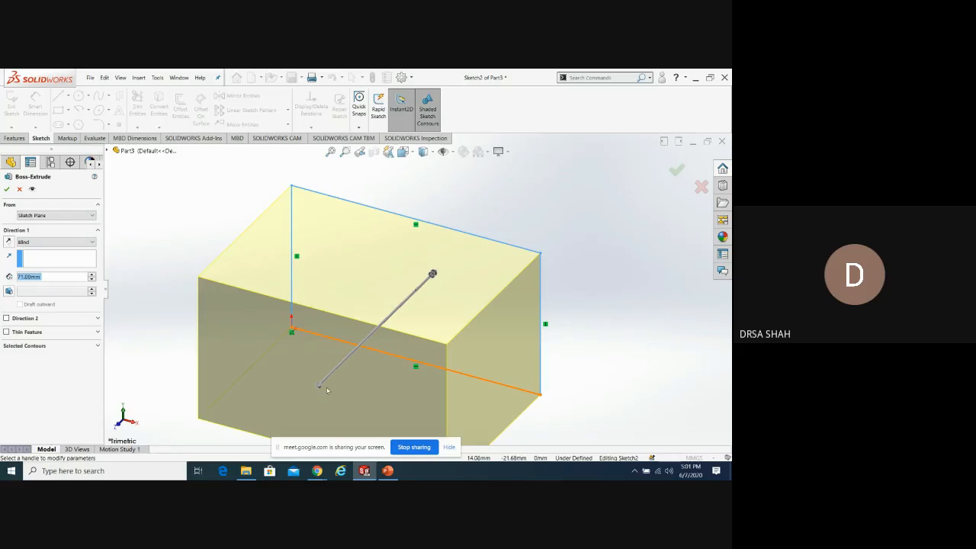
{"action": "mouse_move", "coordinate": [320, 386]}
{"action": "left_mouse_down"}
{"action": "mouse_move", "coordinate": [288, 409]}
{"action": "mouse_move", "coordinate": [503, 202]}
{"action": "mouse_move", "coordinate": [332, 362]}
{"action": "mouse_move", "coordinate": [290, 360]}
{"action": "left_mouse_up"}
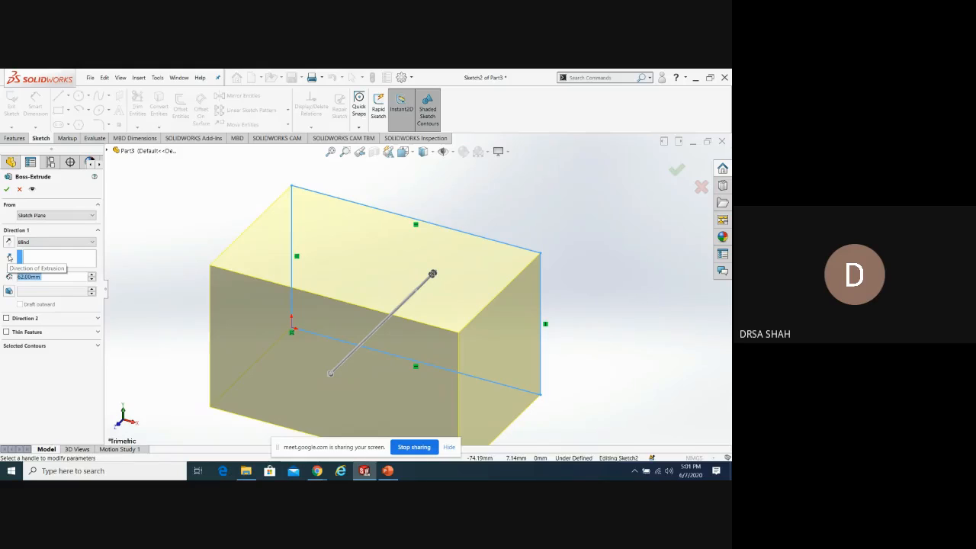
Set the extrusion depth to 100 mm, and reverse the extrusion direction and switch it back
{"action": "left_click", "coordinate": [62, 266]}
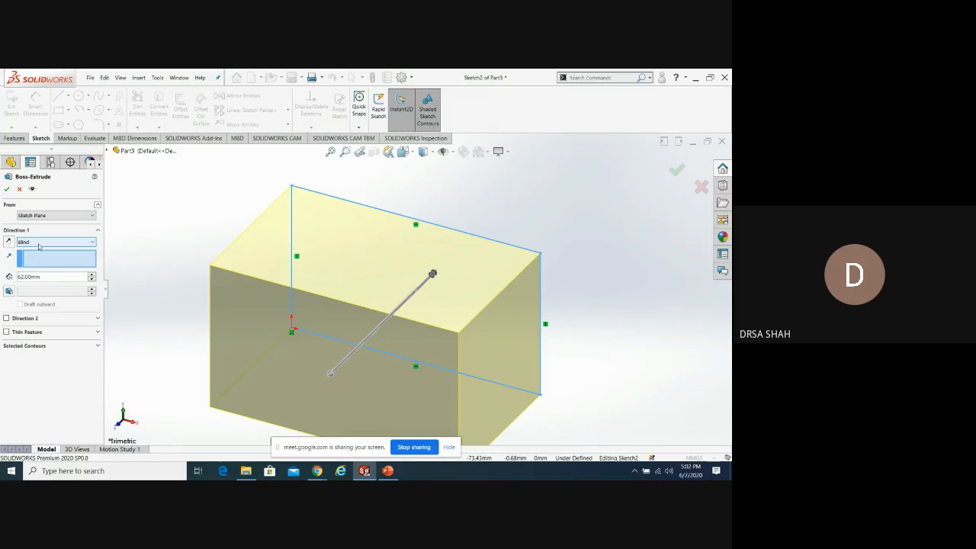
{"action": "double_click", "coordinate": [37, 278]}
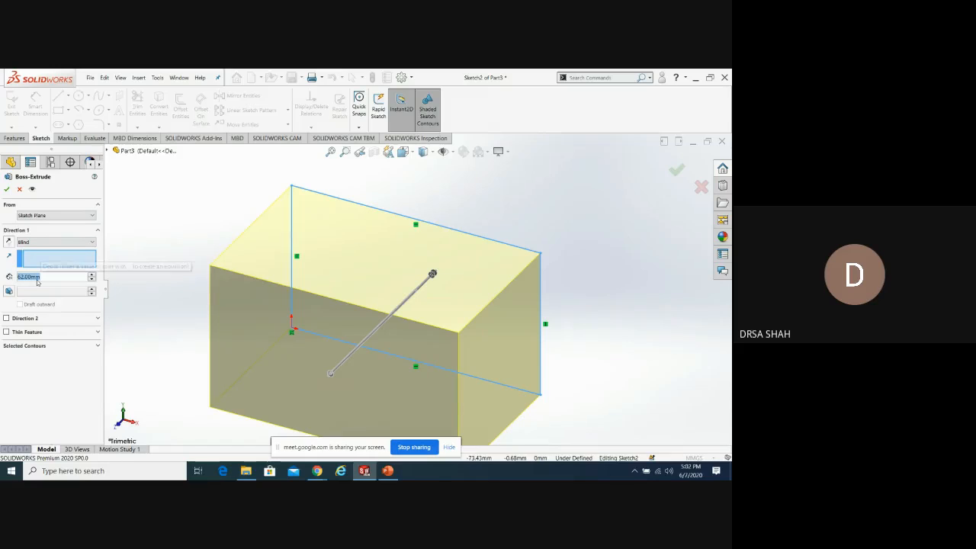
{"action": "type", "text": "100"}
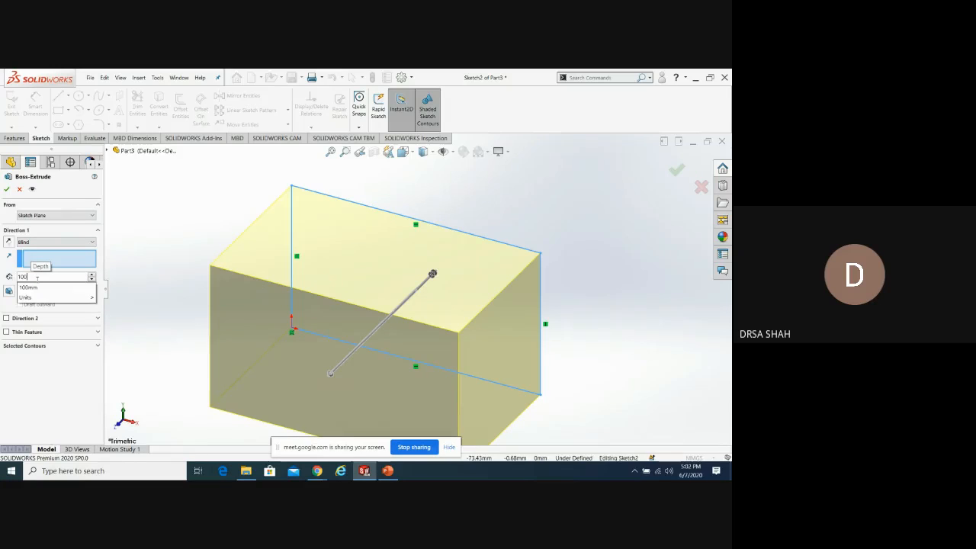
{"action": "key", "text": "Return"}
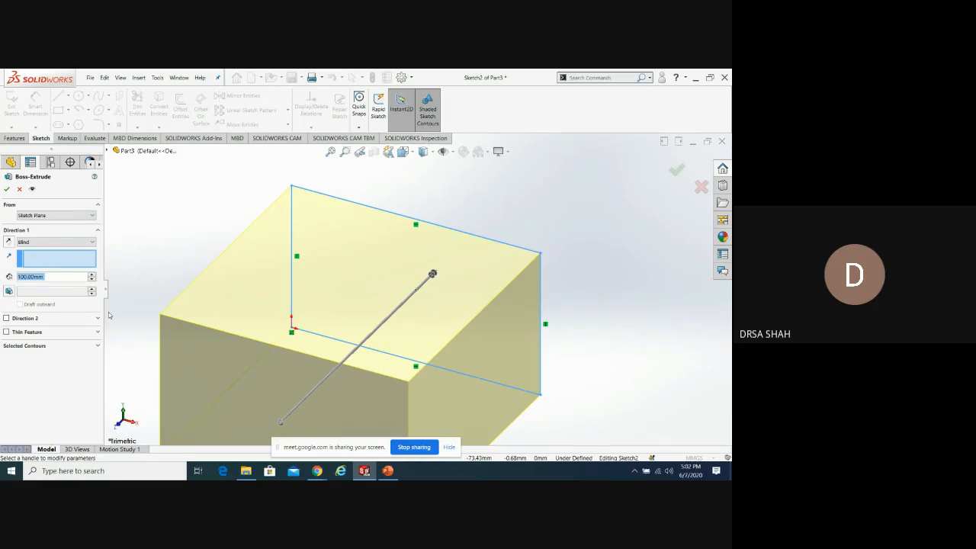
{"action": "left_click", "coordinate": [8, 242]}
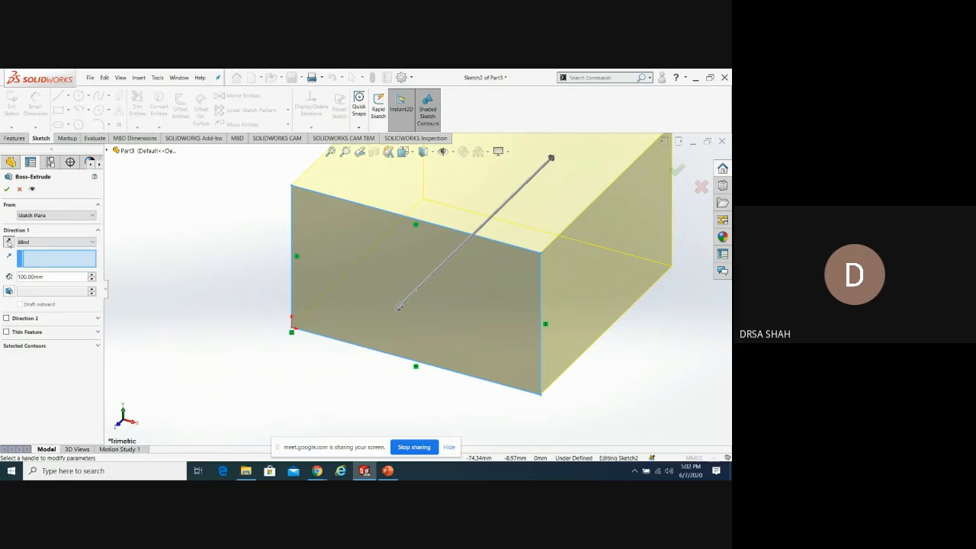
{"action": "left_click", "coordinate": [8, 241]}
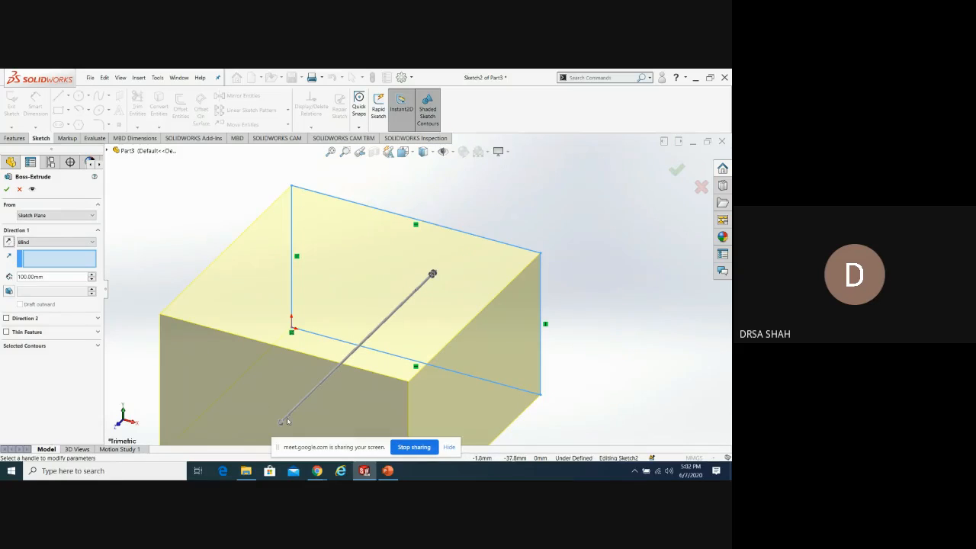
Reduce the extrusion depth to 60 mm with the direction handle, and keep Blind as the end condition
{"action": "left_click_drag", "start_coordinate": [281, 421], "coordinate": [343, 374]}
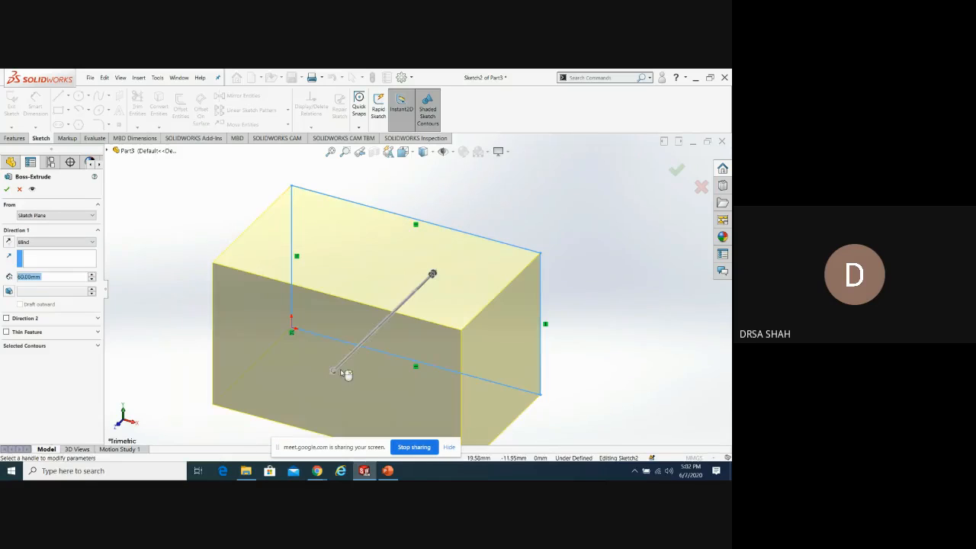
{"action": "left_click", "coordinate": [86, 243]}
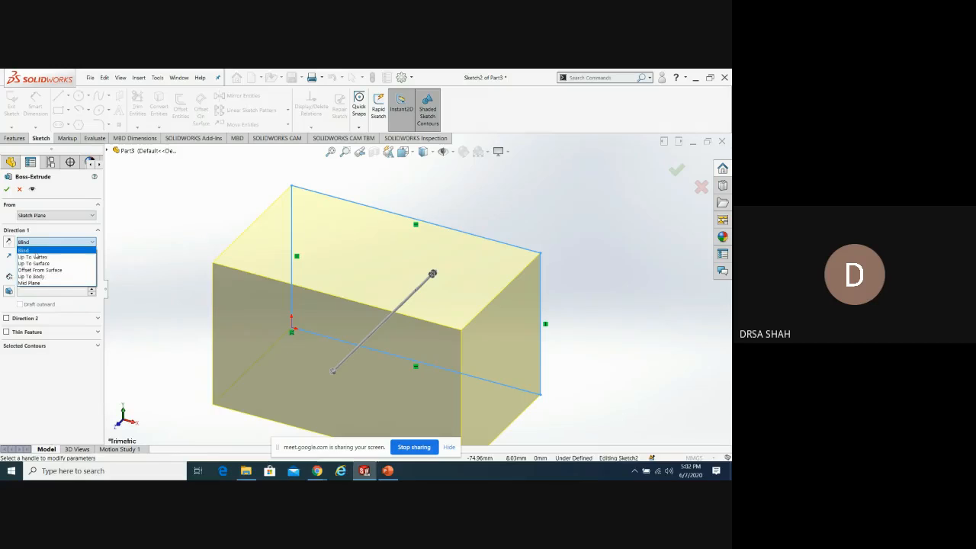
{"action": "left_click", "coordinate": [32, 251]}
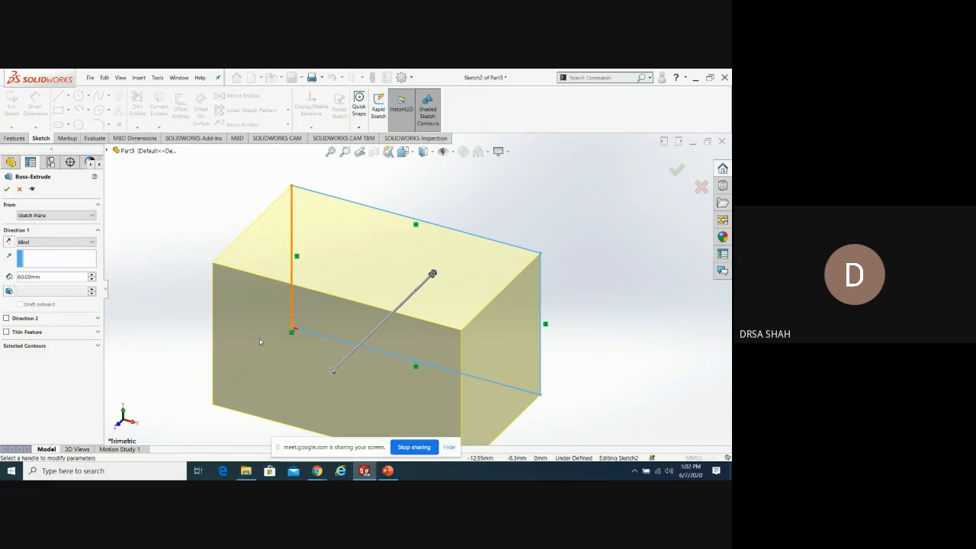
Reverse the extrusion direction and switch it back, and try the Mid Plane end condition before returning to Blind
{"action": "left_click", "coordinate": [12, 243]}
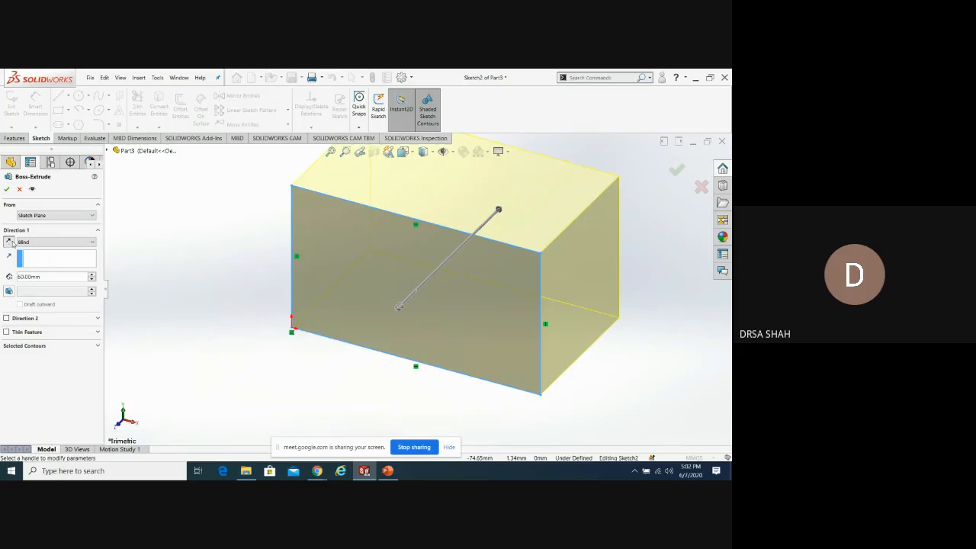
{"action": "left_click", "coordinate": [12, 242]}
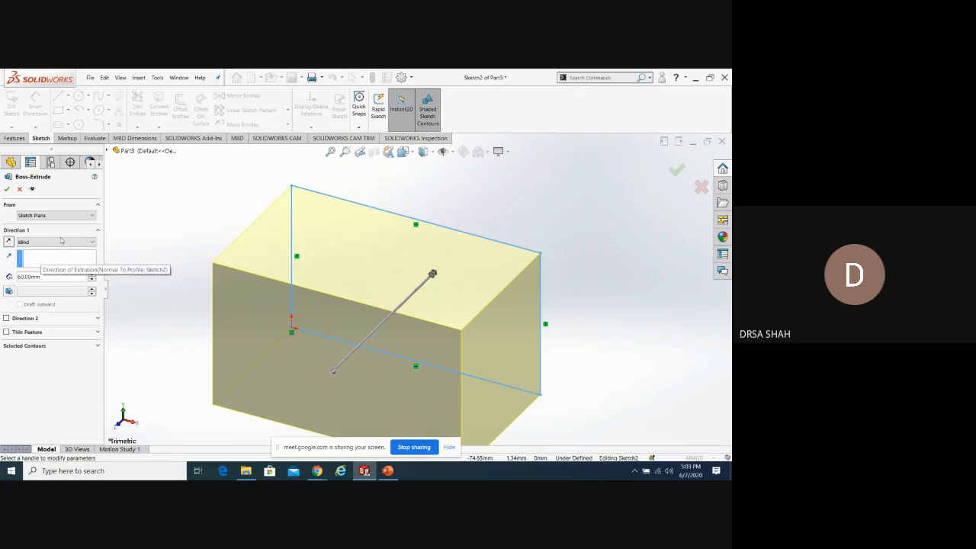
{"action": "left_click", "coordinate": [92, 243]}
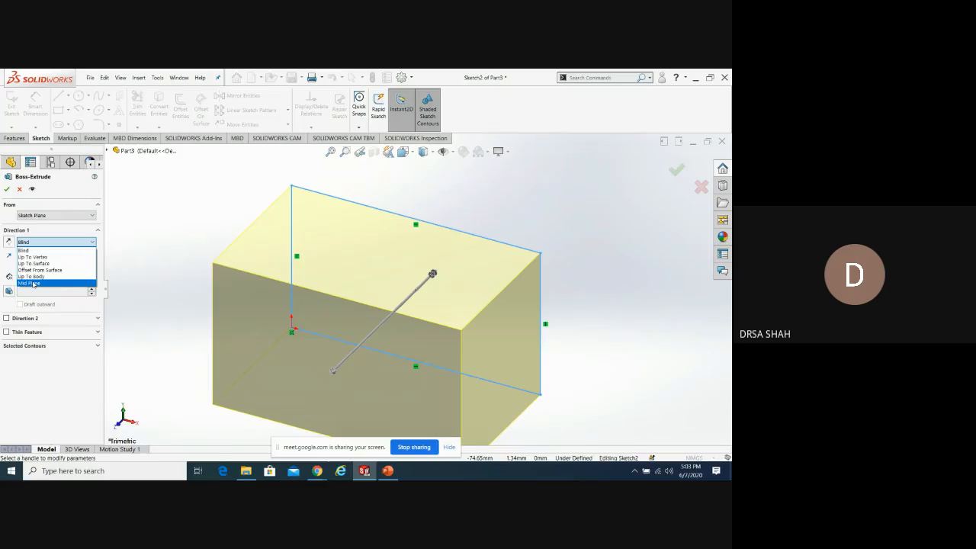
{"action": "left_click", "coordinate": [33, 283]}
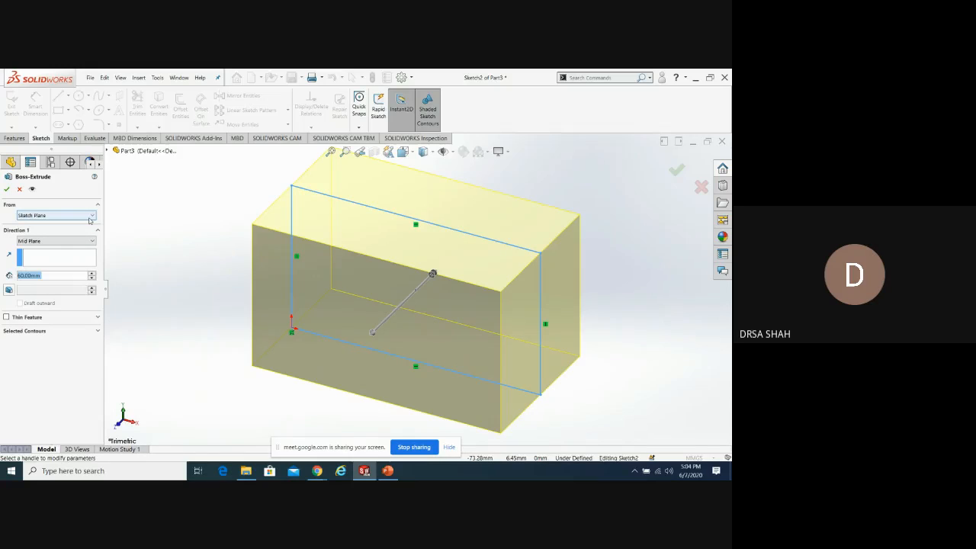
{"action": "left_click", "coordinate": [61, 241]}
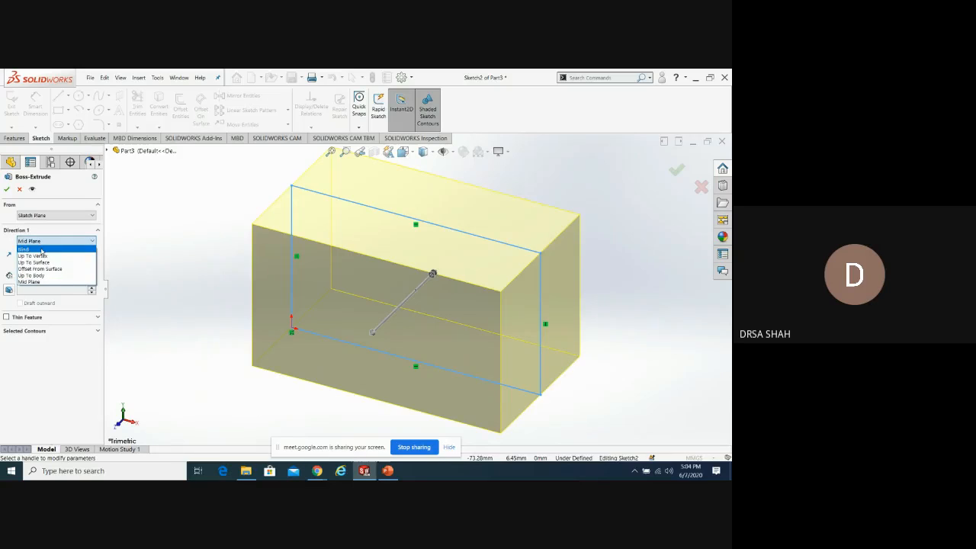
{"action": "left_click", "coordinate": [41, 249]}
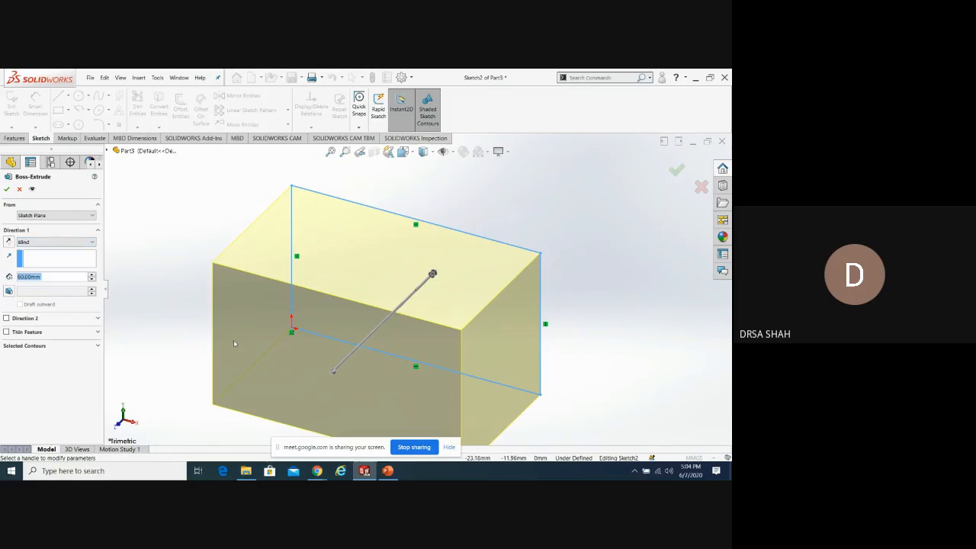
Turn on draft for the 60 mm Blind extrusion and raise the draft angle to 15°
{"action": "left_click", "coordinate": [7, 291]}
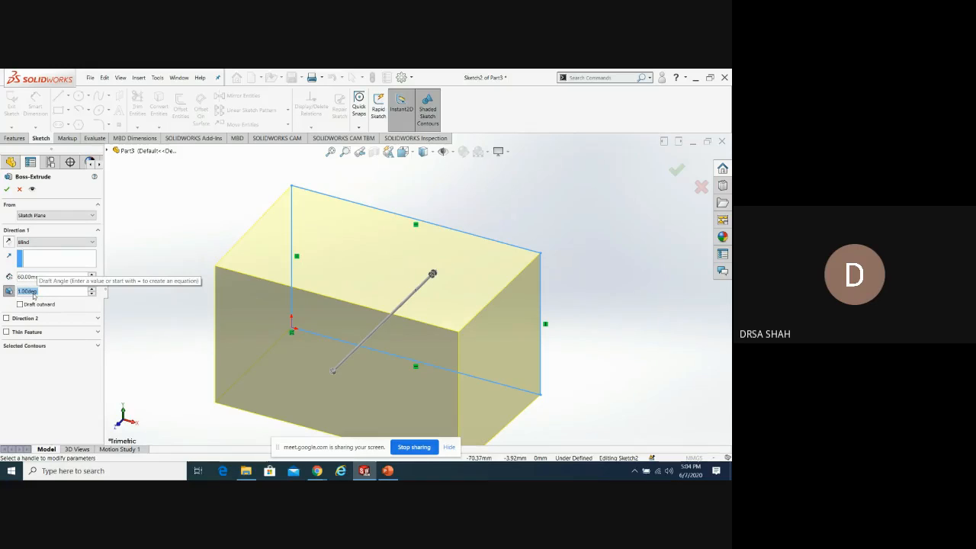
{"action": "left_click", "coordinate": [91, 289]}
{"action": "left_click", "coordinate": [92, 289]}
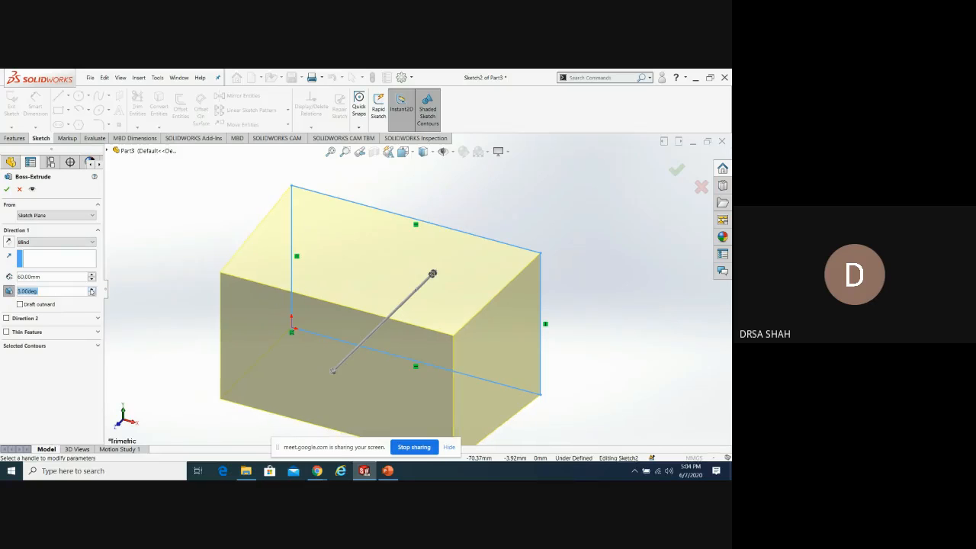
{"action": "left_click", "coordinate": [92, 289]}
{"action": "left_click", "coordinate": [91, 289]}
{"action": "left_click", "coordinate": [91, 289]}
{"action": "left_click", "coordinate": [92, 288]}
{"action": "left_click", "coordinate": [92, 289]}
{"action": "left_click", "coordinate": [91, 289]}
{"action": "left_click", "coordinate": [92, 289]}
{"action": "left_click", "coordinate": [91, 289]}
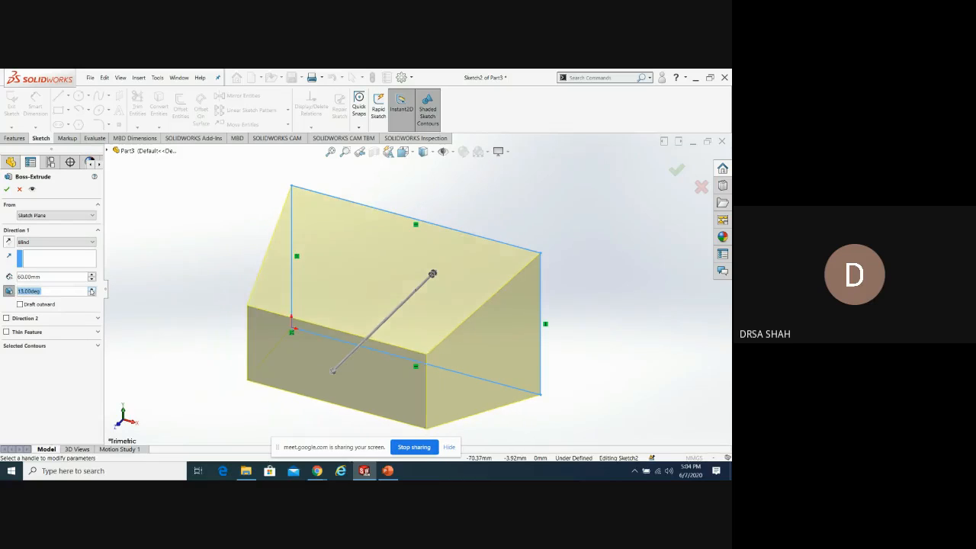
{"action": "left_click", "coordinate": [92, 289]}
{"action": "left_click", "coordinate": [92, 289]}
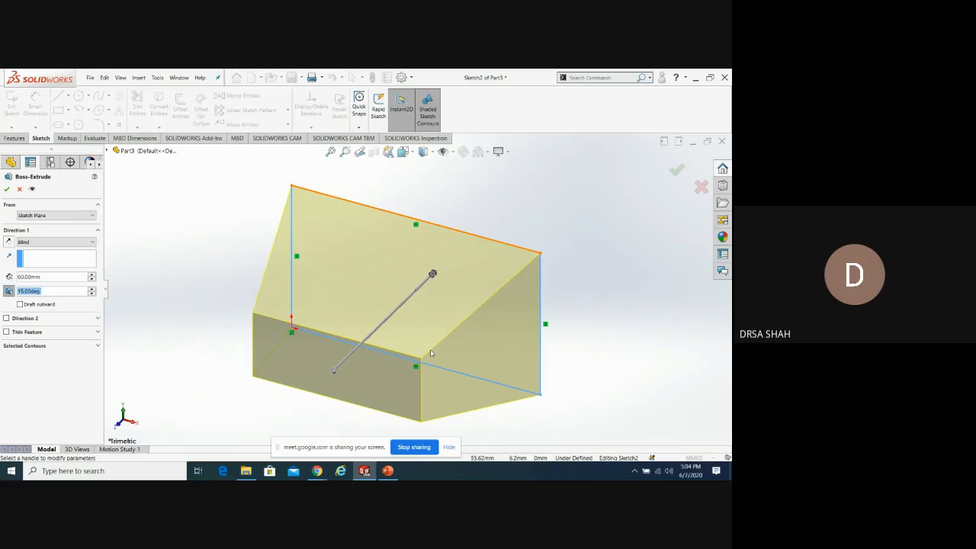
Toggle Draft outward on and off to compare both draft directions, and turn the draft off
{"action": "left_click", "coordinate": [19, 304]}
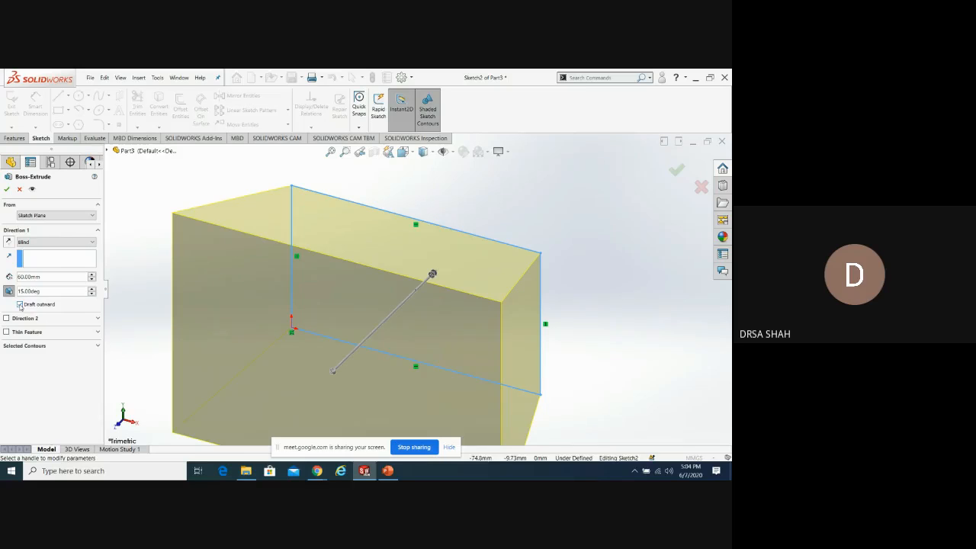
{"action": "left_click", "coordinate": [20, 304]}
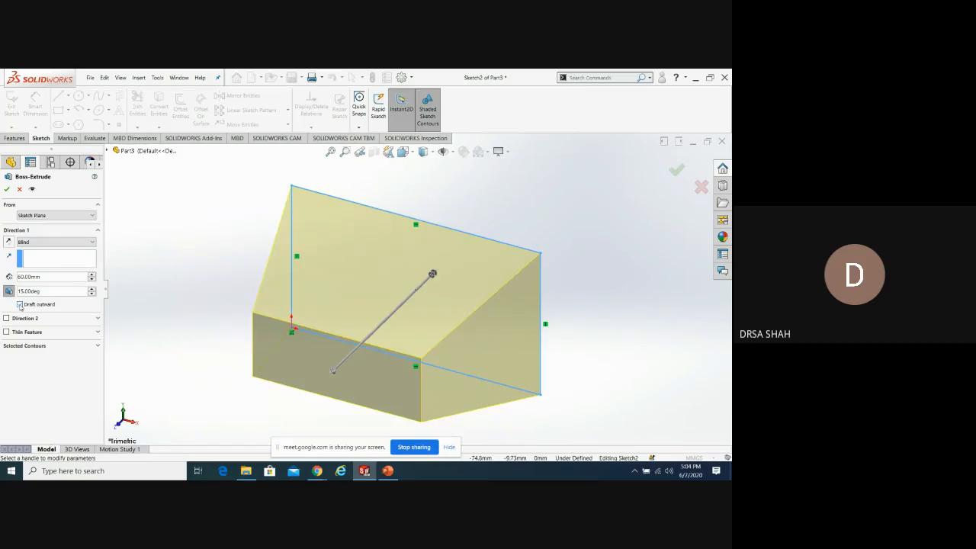
{"action": "left_click", "coordinate": [19, 304]}
{"action": "left_click", "coordinate": [20, 305]}
{"action": "left_click", "coordinate": [8, 292]}
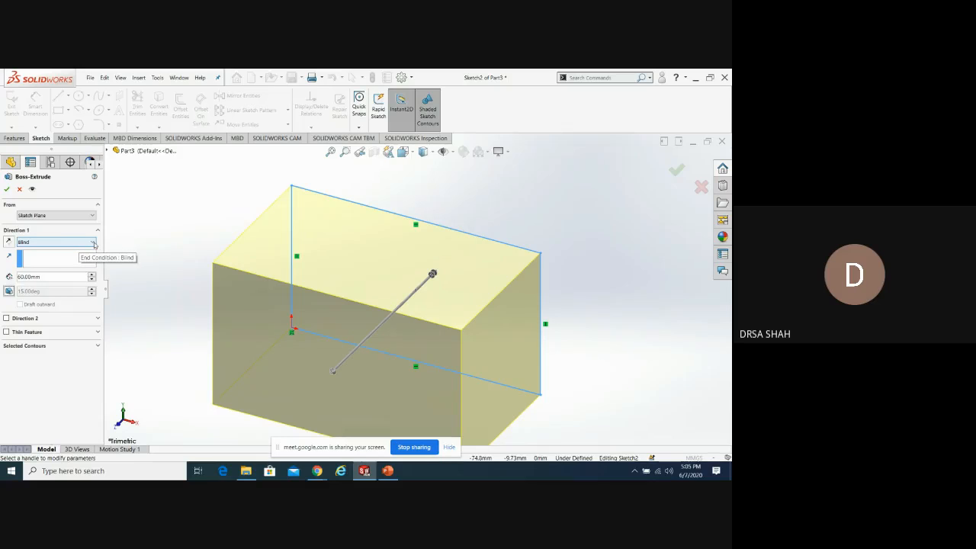
Change the end condition to Mid Plane and apply the 15° draft with Draft outward enabled
{"action": "left_click", "coordinate": [93, 242]}
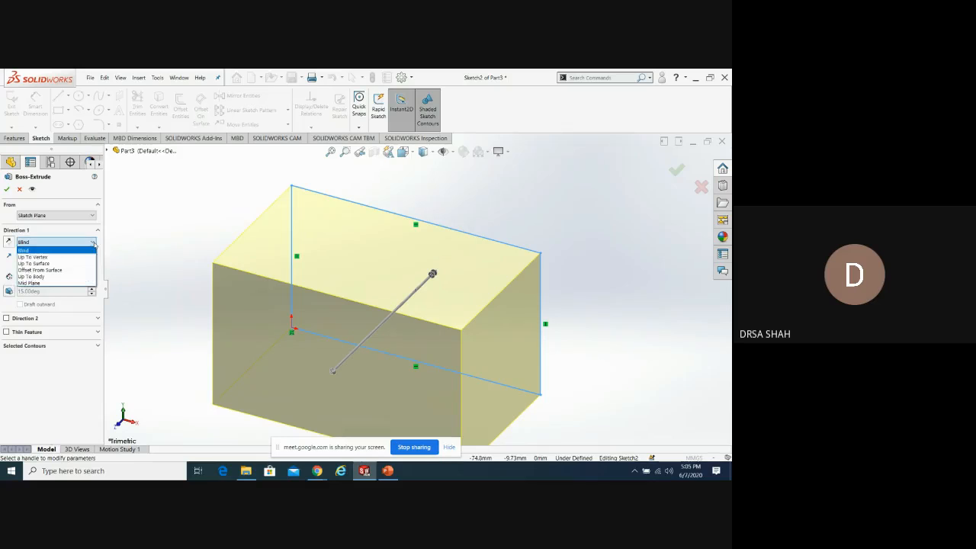
{"action": "left_click", "coordinate": [36, 282]}
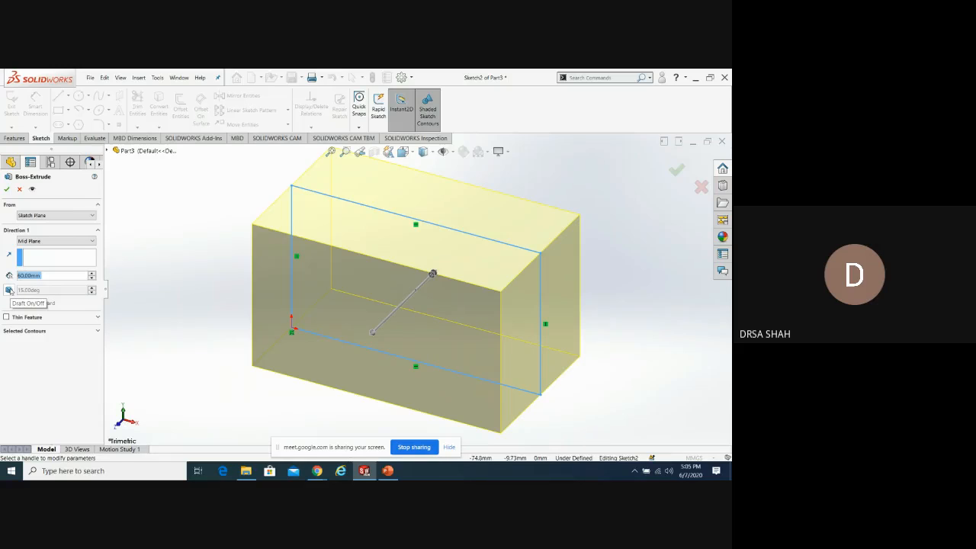
{"action": "left_click", "coordinate": [9, 290]}
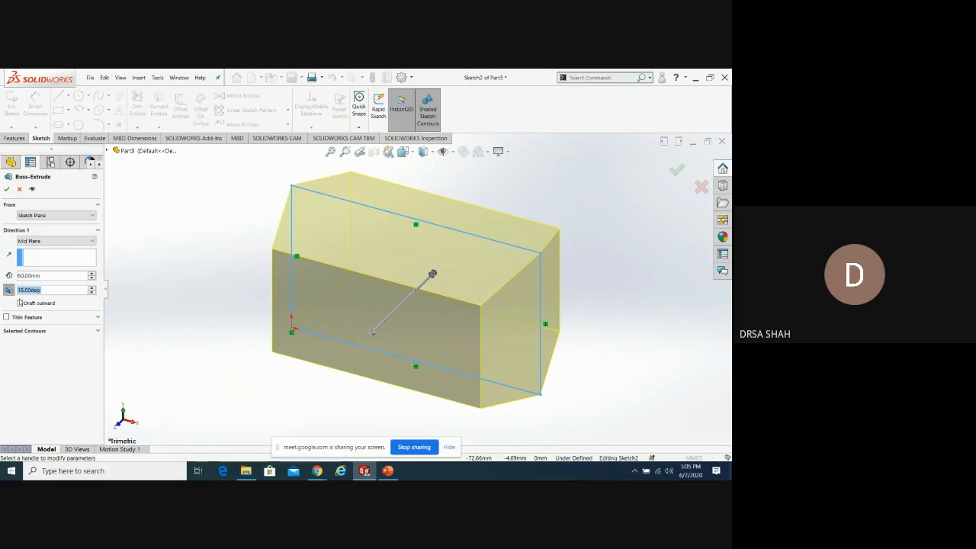
{"action": "left_click", "coordinate": [20, 304]}
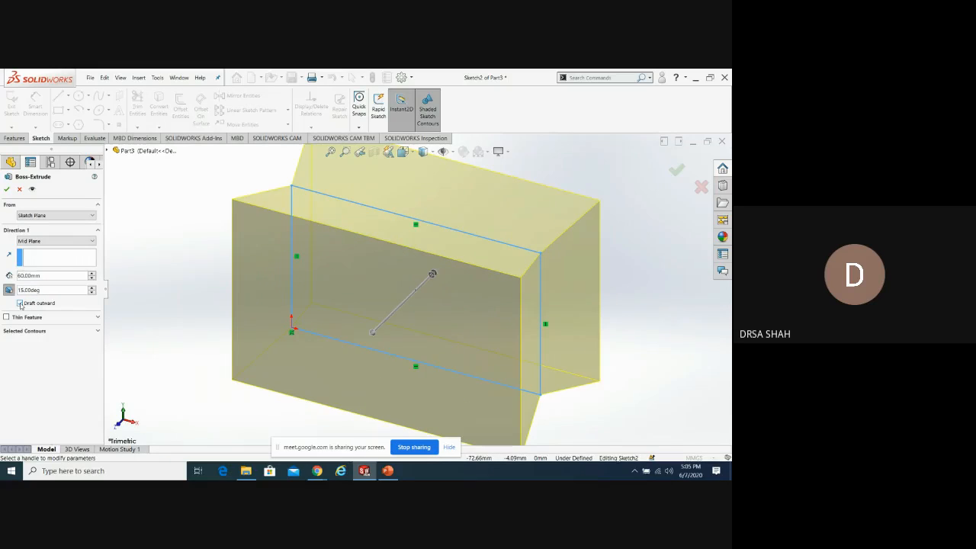
Switch the Mid Plane draft back inward with a 25° angle, and turn the draft off
{"action": "middle_click_drag", "start_coordinate": [593, 356], "coordinate": [585, 367]}
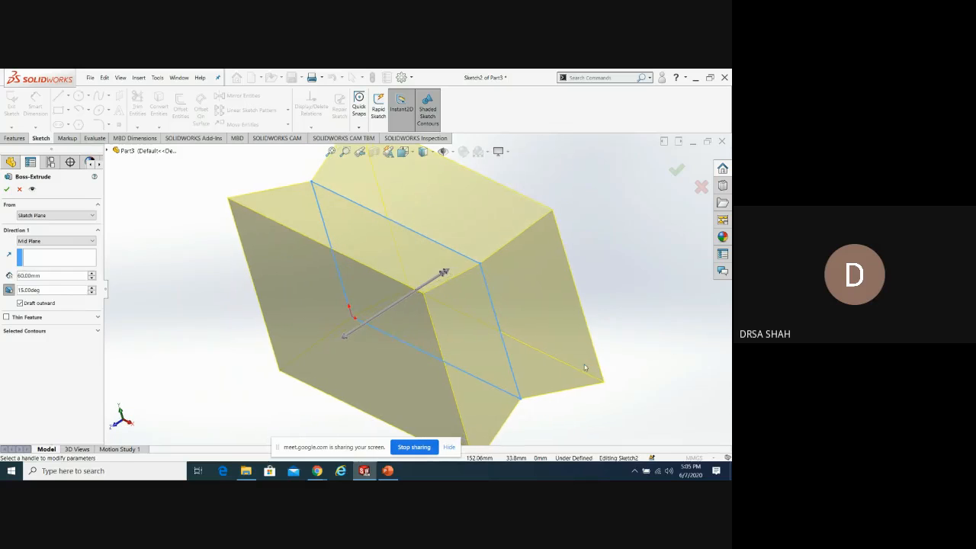
{"action": "left_click", "coordinate": [21, 304]}
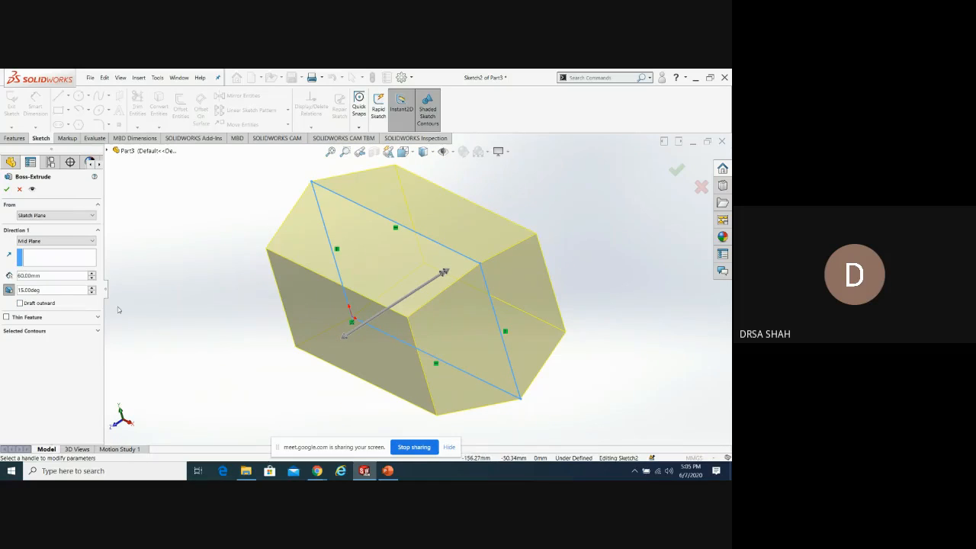
{"action": "left_click", "coordinate": [92, 289]}
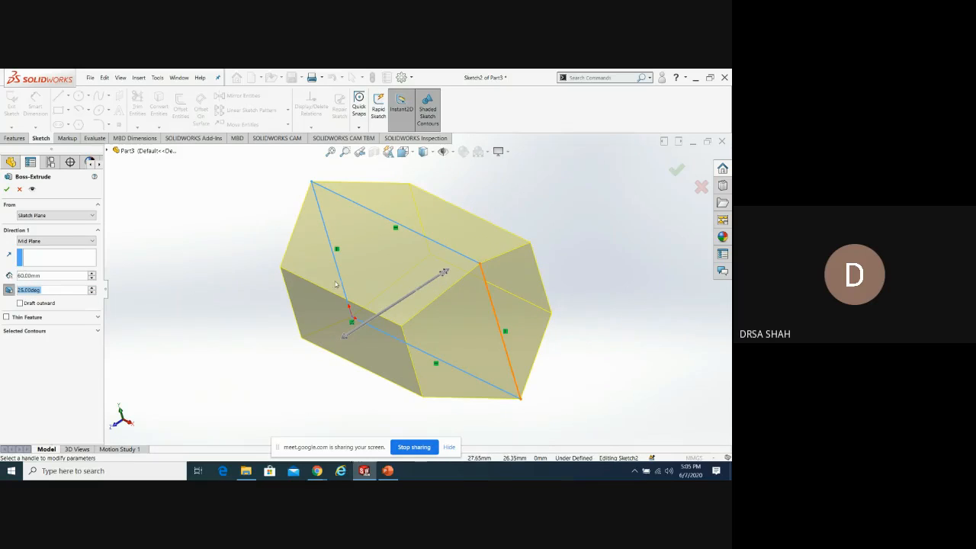
{"action": "left_click", "coordinate": [10, 290]}
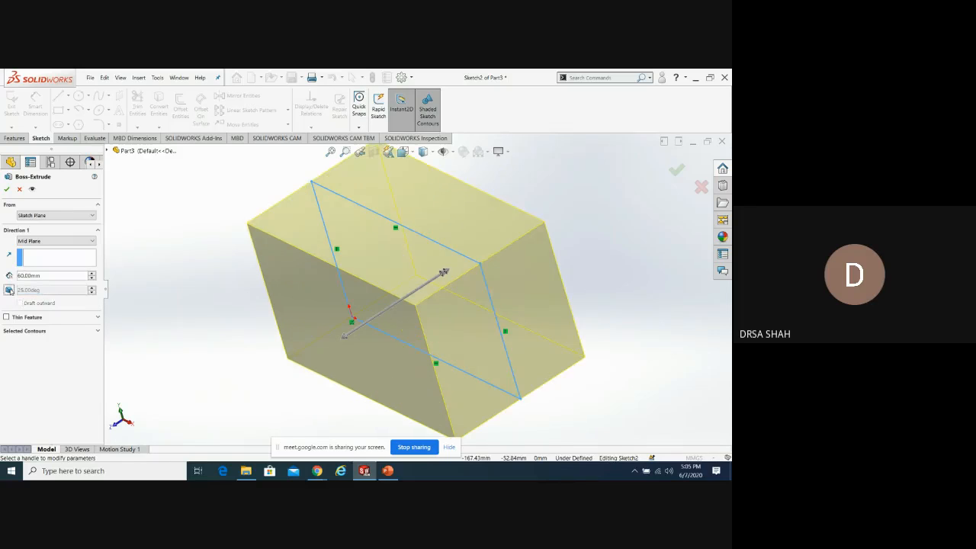
Alternate the end condition between Blind and Mid Plane to compare the previews, ending on Blind
{"action": "left_click", "coordinate": [92, 241]}
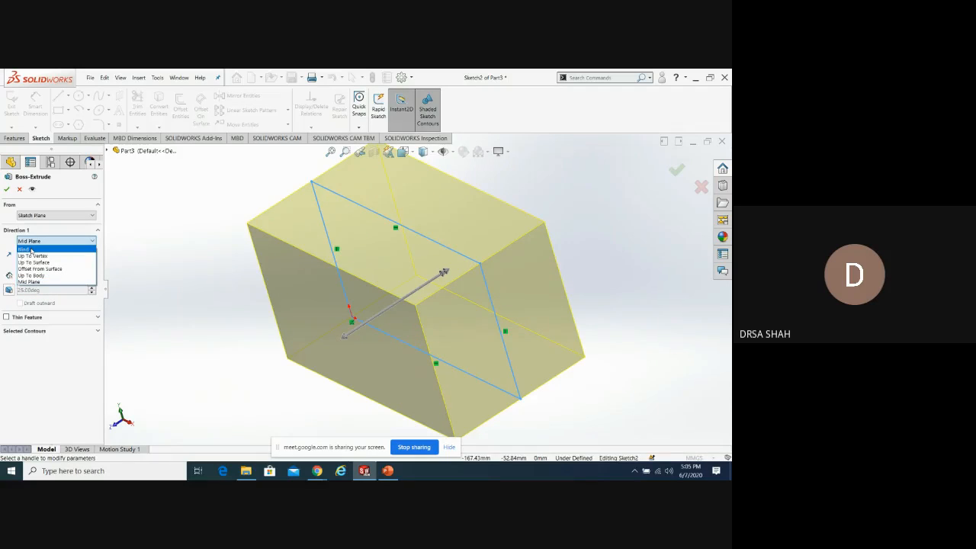
{"action": "left_click", "coordinate": [31, 250]}
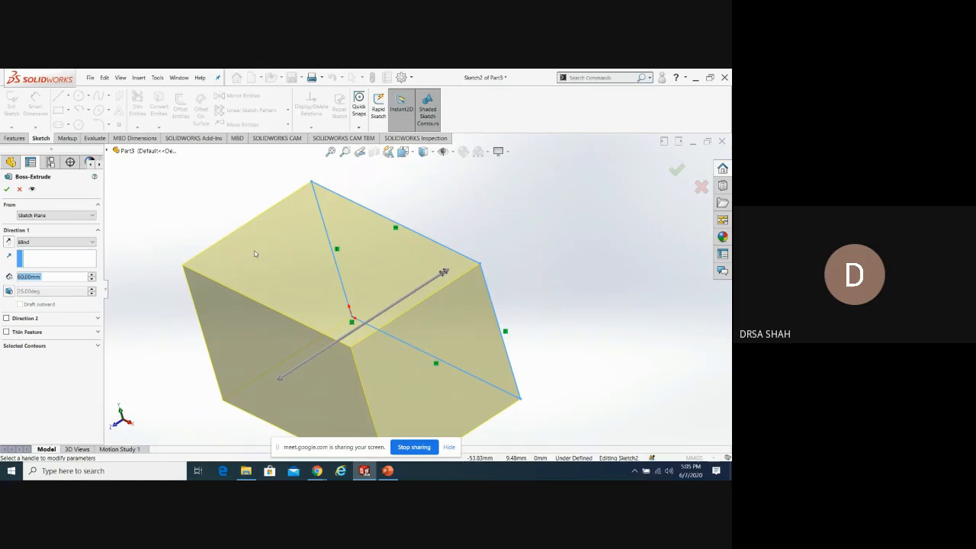
{"action": "left_click", "coordinate": [92, 242]}
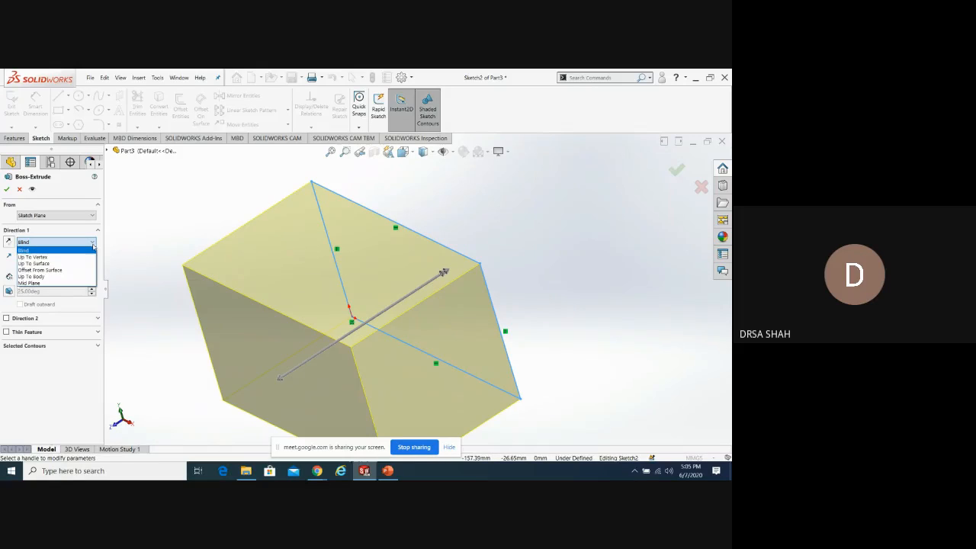
{"action": "left_click", "coordinate": [48, 287]}
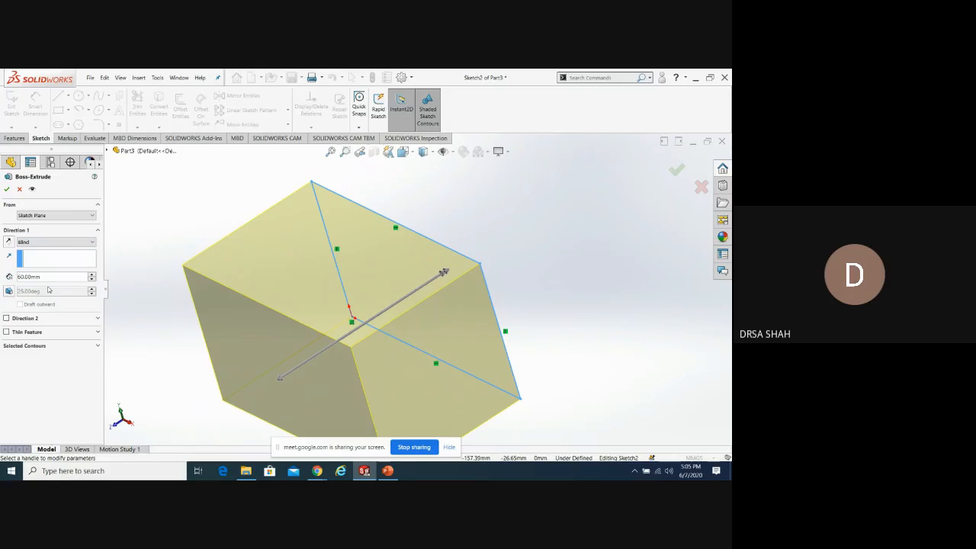
{"action": "left_click", "coordinate": [89, 244]}
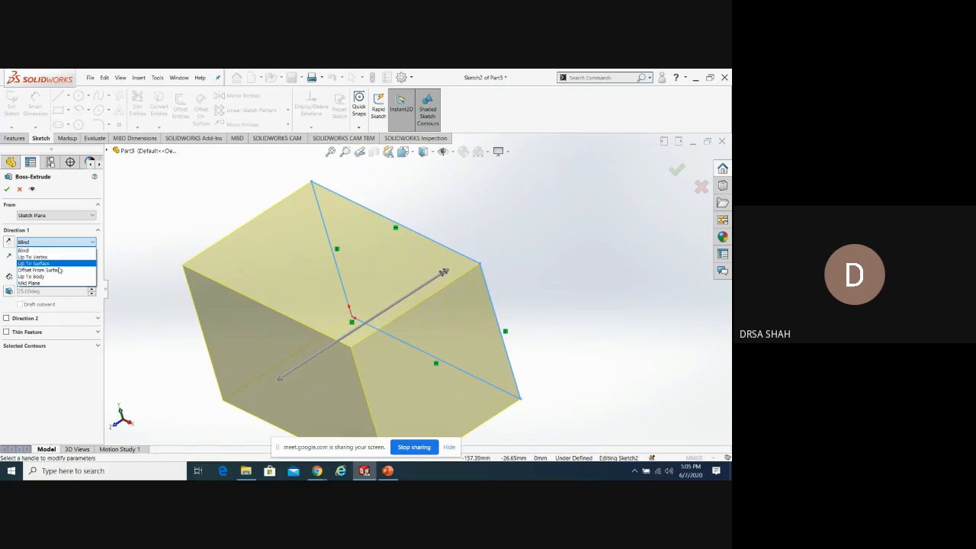
{"action": "left_click", "coordinate": [47, 284]}
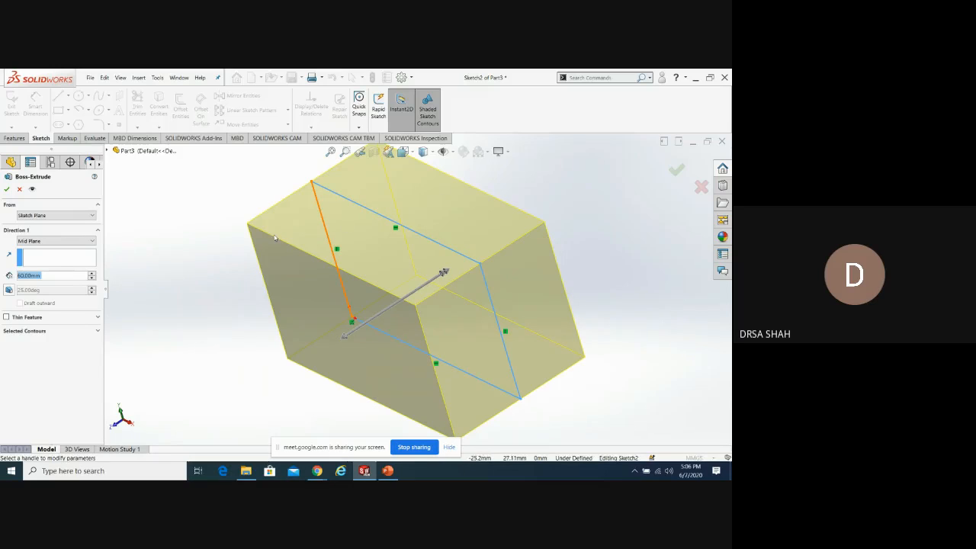
{"action": "left_click", "coordinate": [92, 241]}
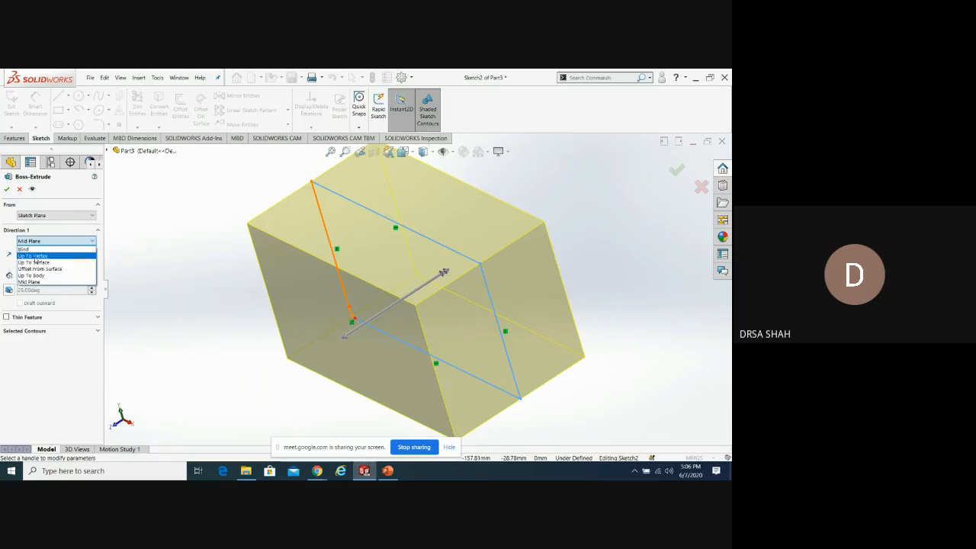
{"action": "left_click", "coordinate": [32, 250]}
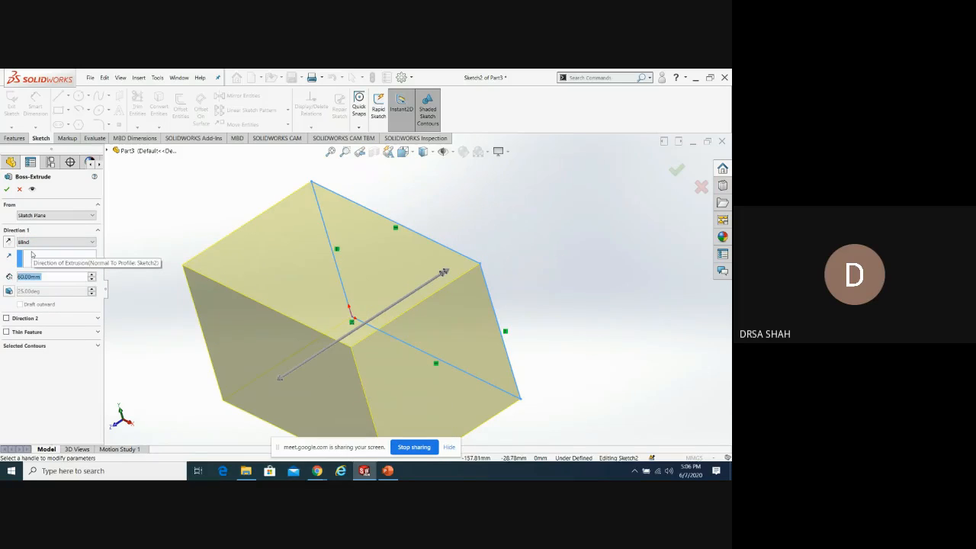
Enable Direction 2 as a Blind extrusion and raise its depth to 30 mm
{"action": "left_click", "coordinate": [6, 318]}
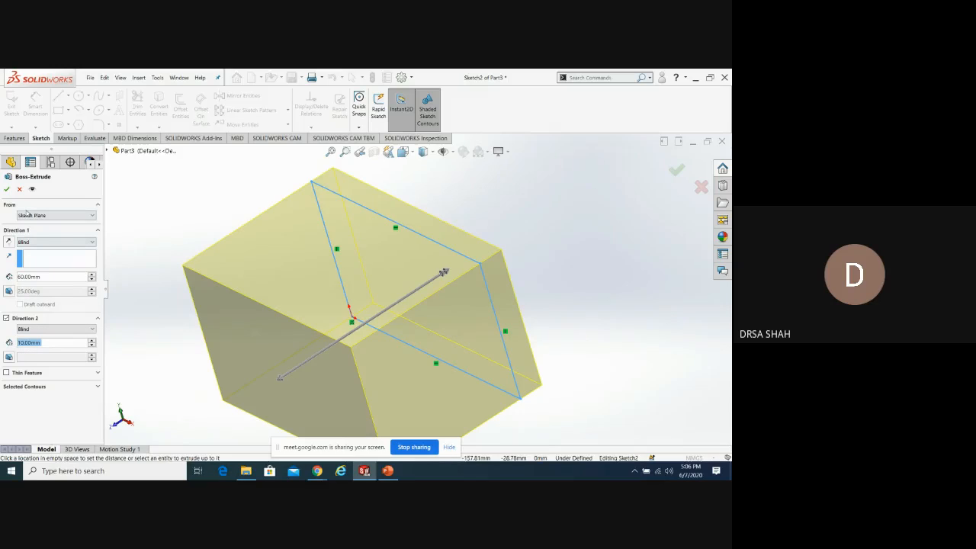
{"action": "left_click", "coordinate": [92, 342]}
{"action": "left_click", "coordinate": [91, 342]}
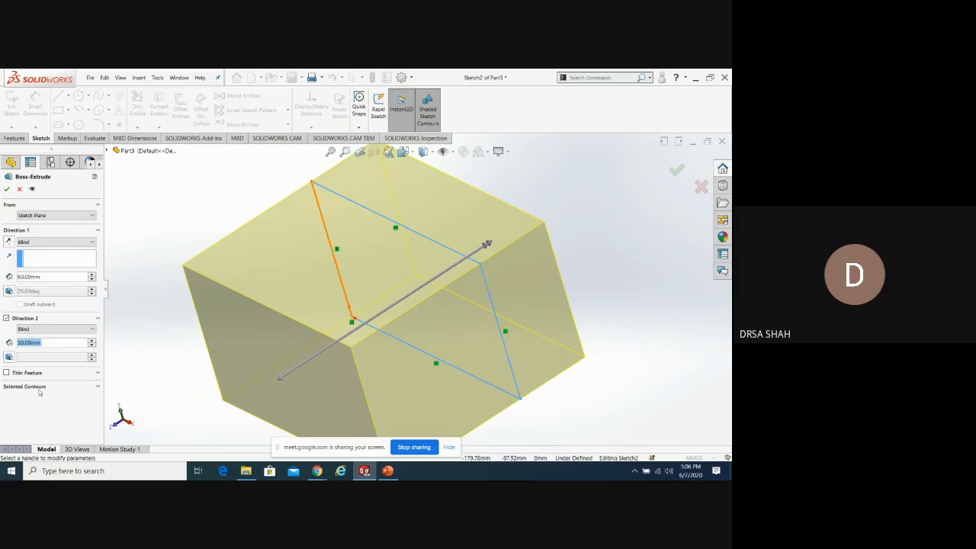
Turn the 25° draft for Direction 2 on and off again, and disable Direction 2
{"action": "left_click", "coordinate": [9, 357]}
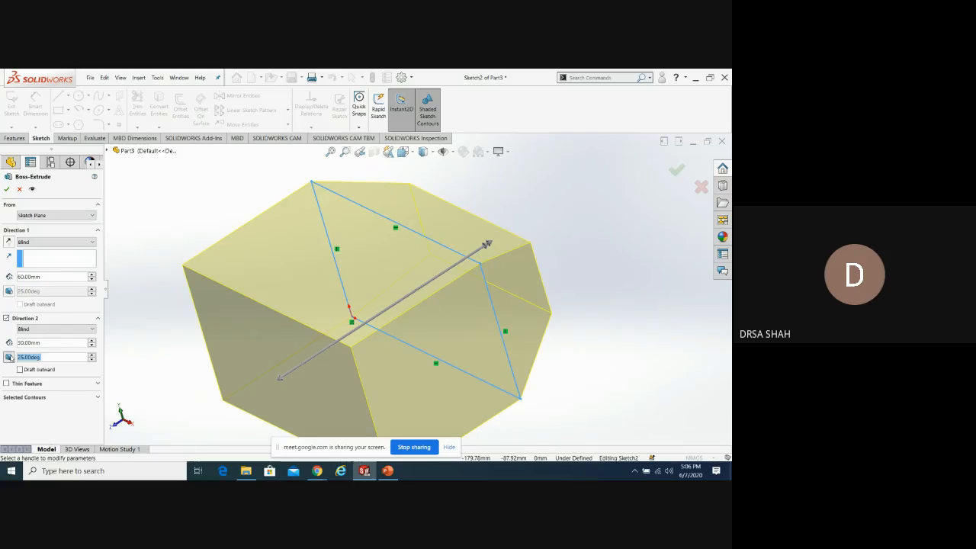
{"action": "left_click", "coordinate": [9, 357]}
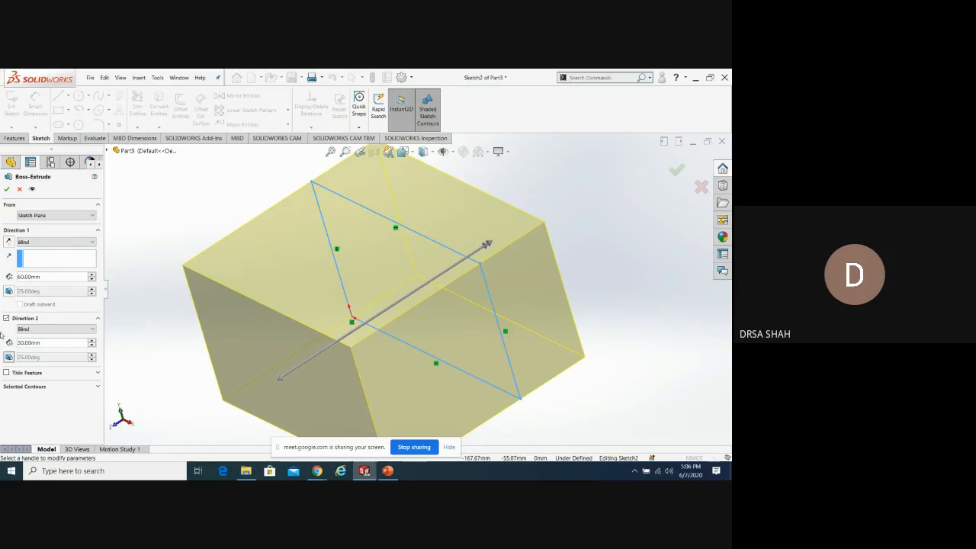
{"action": "left_click", "coordinate": [6, 318]}
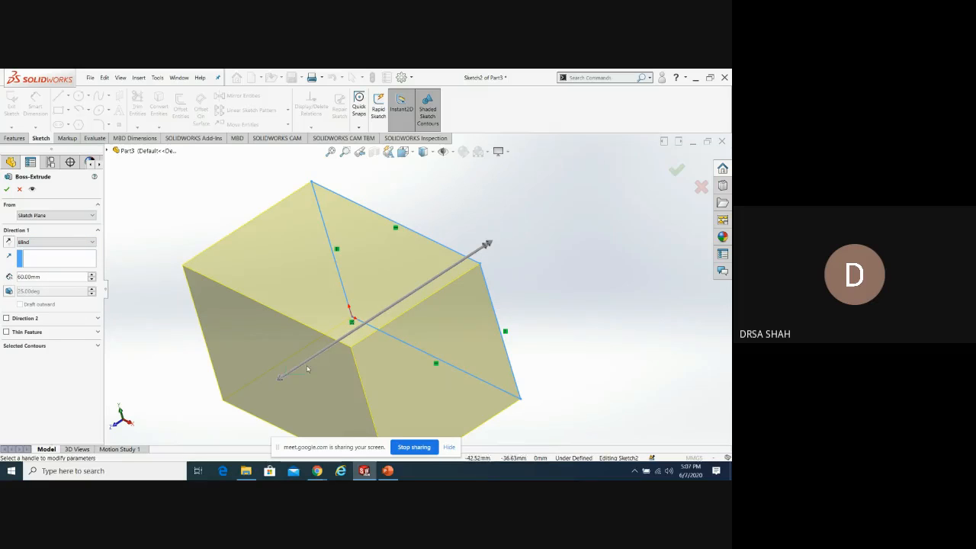
Adjust the Blind extrusion depth of the rectangle to 51 mm with the direction handle in the model
{"action": "left_click", "coordinate": [284, 377]}
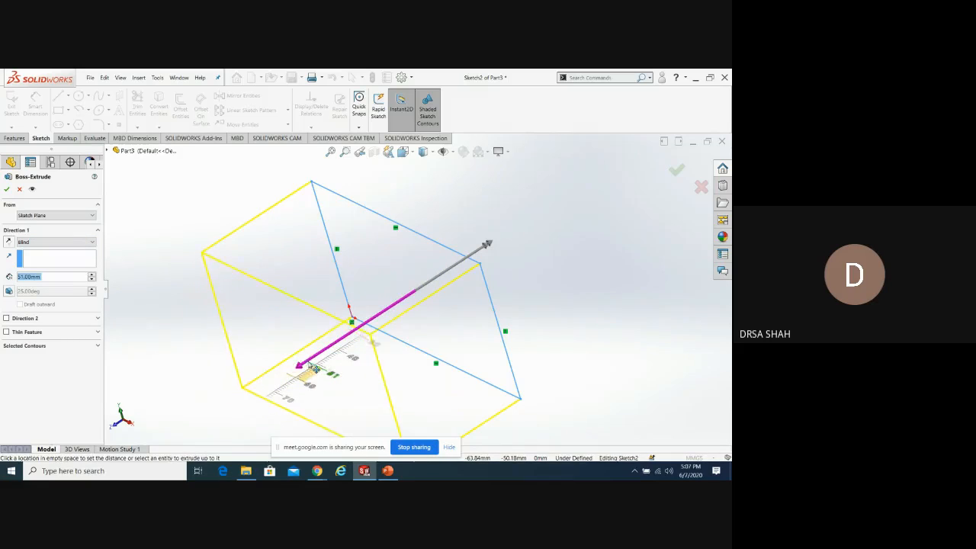
{"action": "left_click", "coordinate": [309, 369]}
{"action": "middle_click_drag", "start_coordinate": [465, 283], "coordinate": [493, 265]}
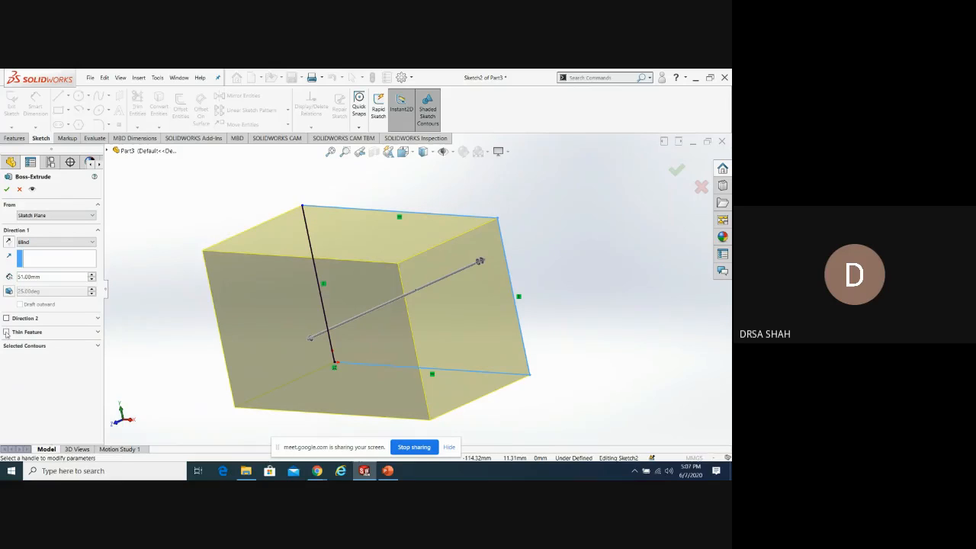
Enable Thin Feature with a One-Direction 10 mm wall, and flip the wall inside the rectangle and back outside
{"action": "left_click", "coordinate": [6, 332]}
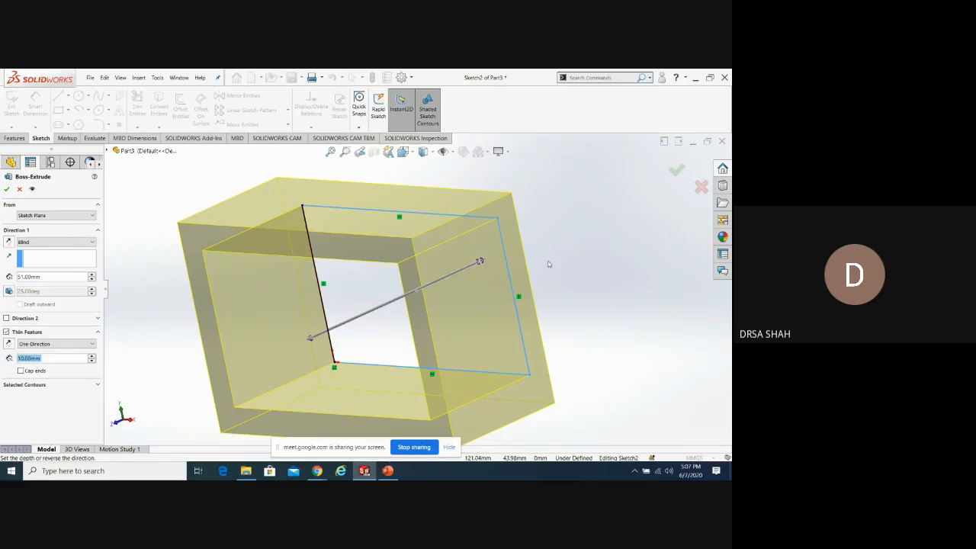
{"action": "mouse_move", "coordinate": [578, 277]}
{"action": "middle_mouse_down"}
{"action": "mouse_move", "coordinate": [615, 232]}
{"action": "mouse_move", "coordinate": [594, 273]}
{"action": "middle_mouse_up"}
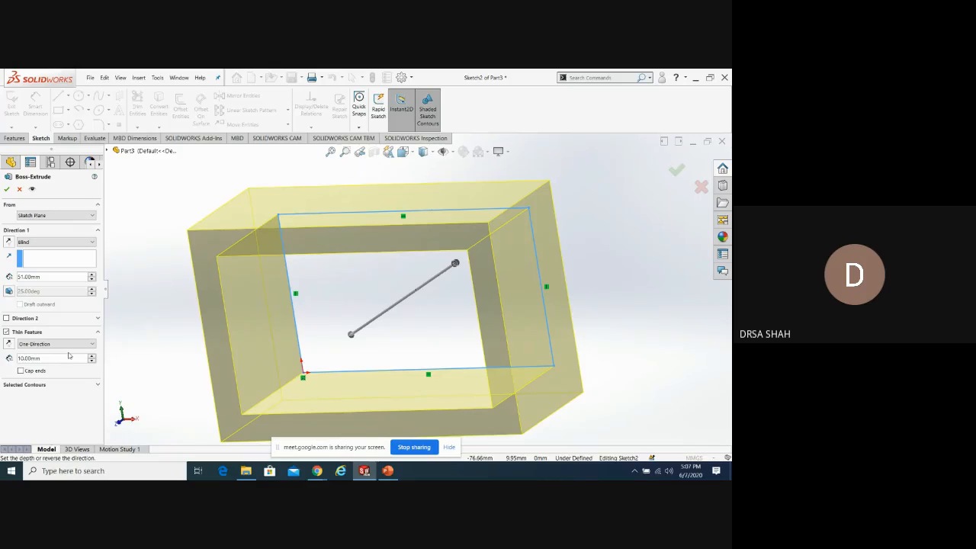
{"action": "left_click", "coordinate": [9, 344]}
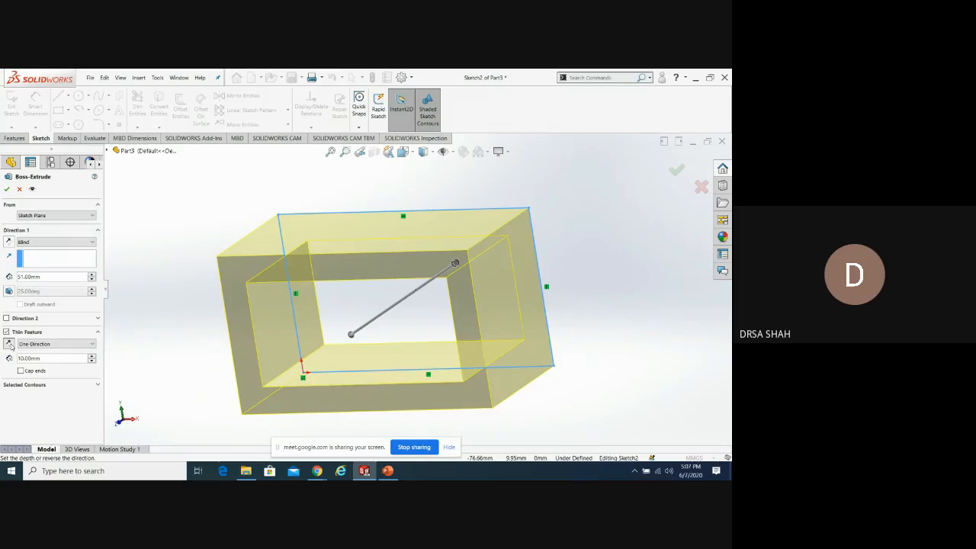
{"action": "left_click", "coordinate": [9, 344]}
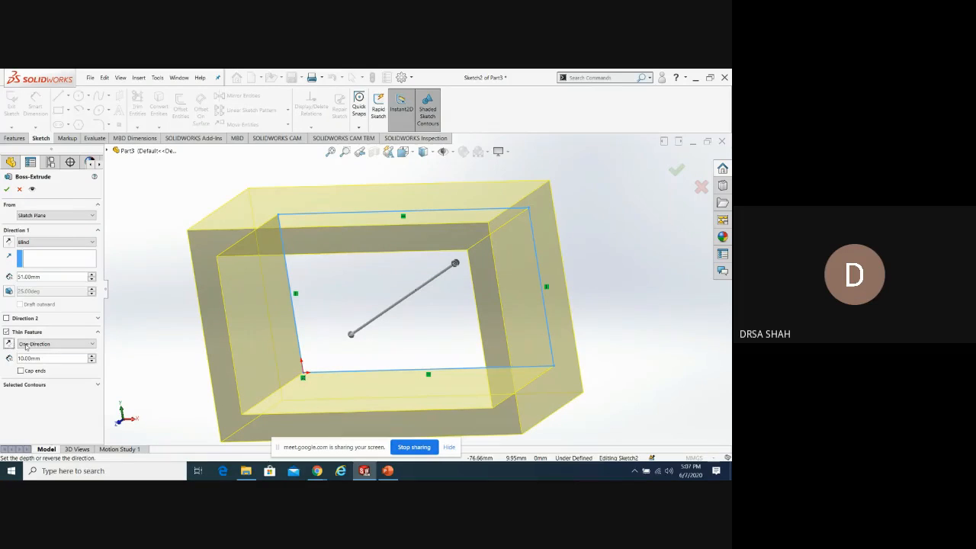
Change the thin wall type to Mid-Plane and inspect how the wall straddles the sketch rectangle
{"action": "left_click", "coordinate": [92, 345]}
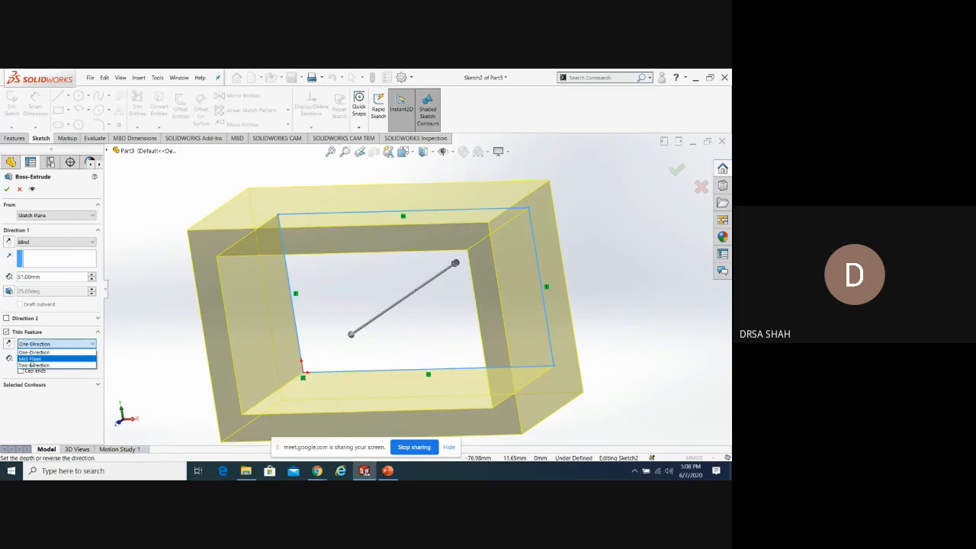
{"action": "left_click", "coordinate": [31, 359]}
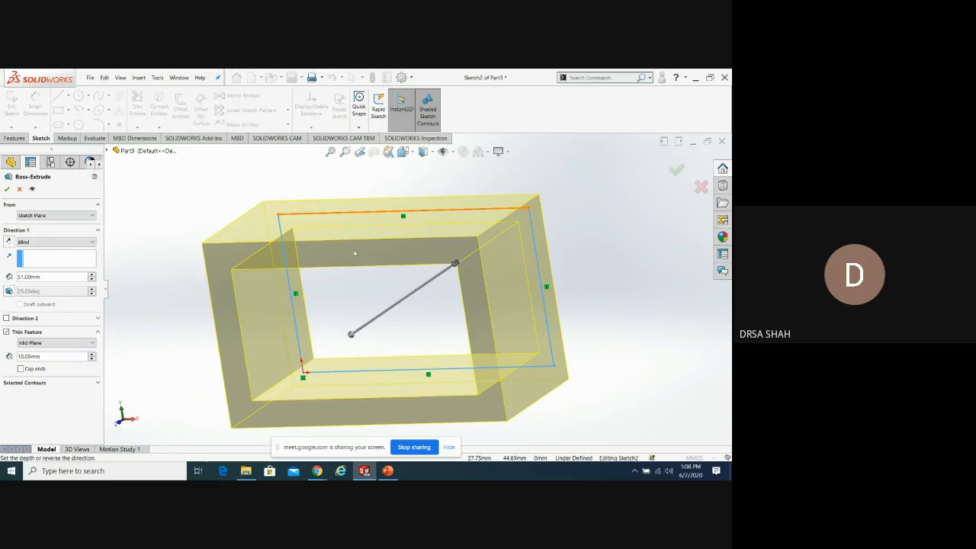
{"action": "middle_click_drag", "start_coordinate": [374, 265], "coordinate": [396, 232]}
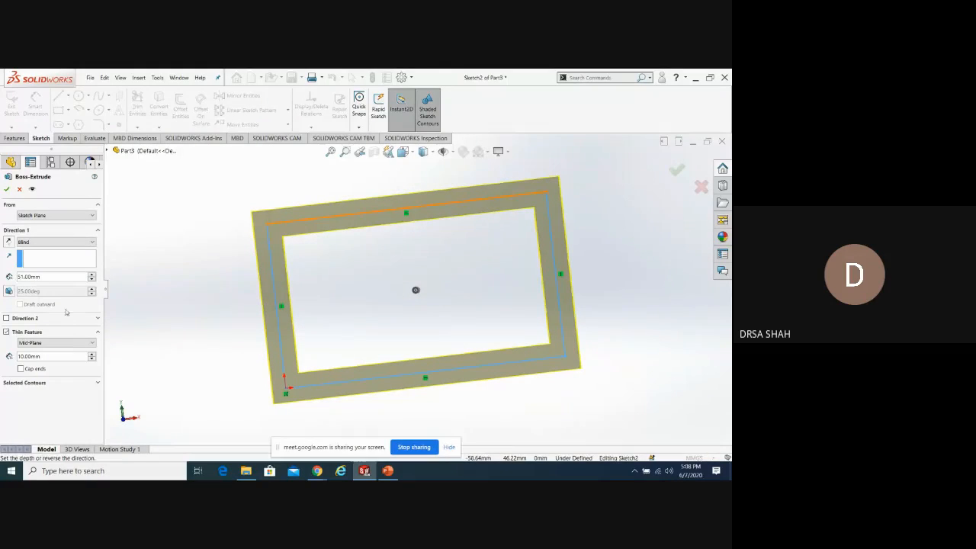
Return the thin wall type to One-Direction and reverse the wall side twice to compare inside and outside
{"action": "left_click", "coordinate": [91, 344]}
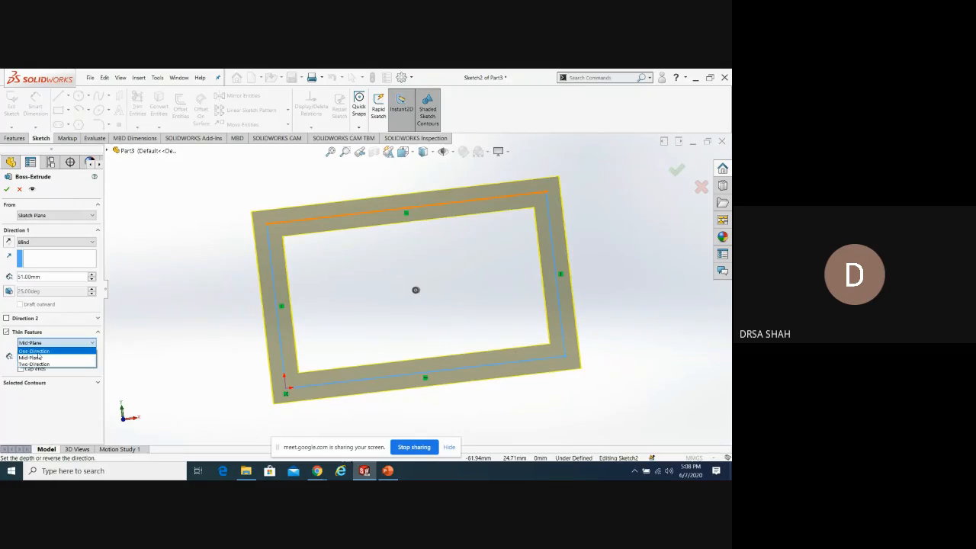
{"action": "left_click", "coordinate": [38, 352]}
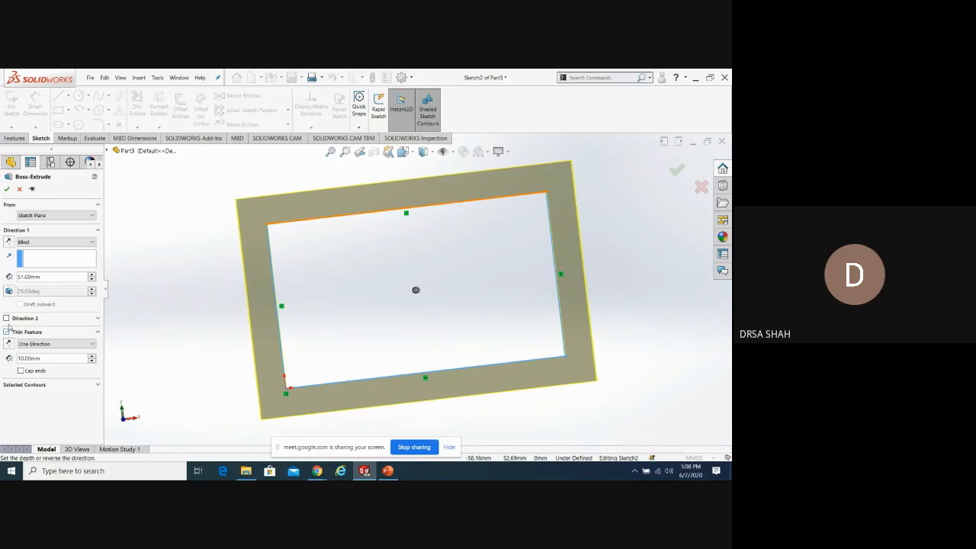
{"action": "left_click", "coordinate": [10, 344]}
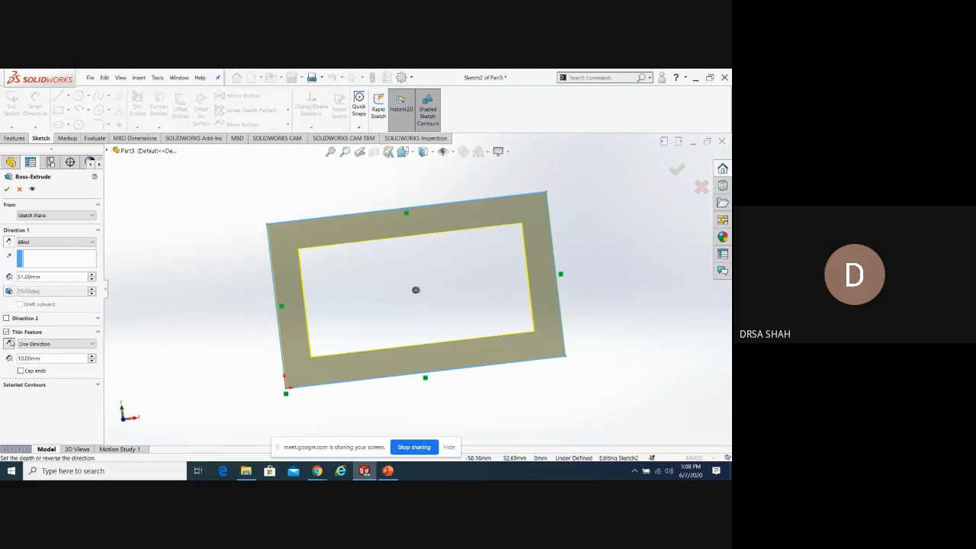
{"action": "left_click", "coordinate": [10, 344]}
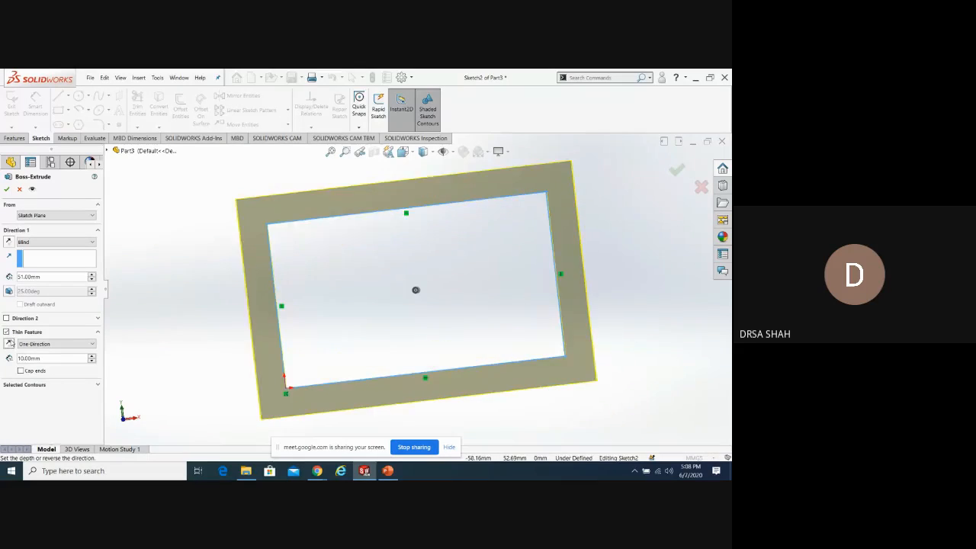
Switch the thin wall type to Mid-Plane and on to Two-Direction, with a Direction 1 thickness of 5 mm
{"action": "left_click", "coordinate": [80, 345]}
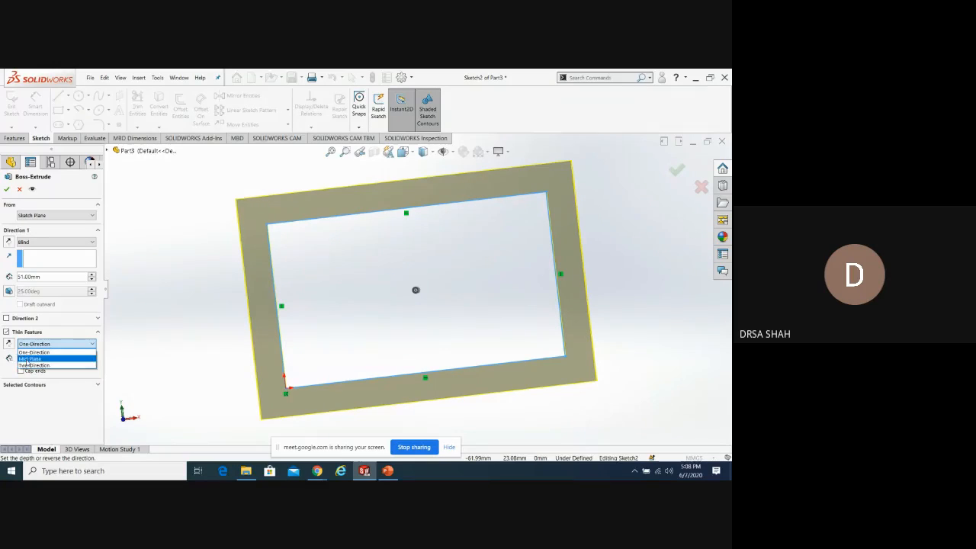
{"action": "left_click", "coordinate": [27, 360]}
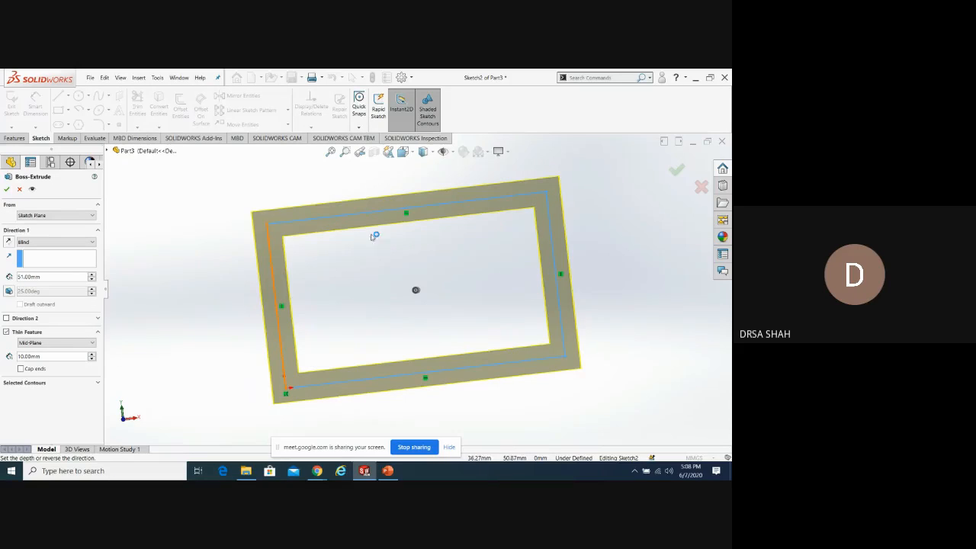
{"action": "left_click", "coordinate": [96, 345]}
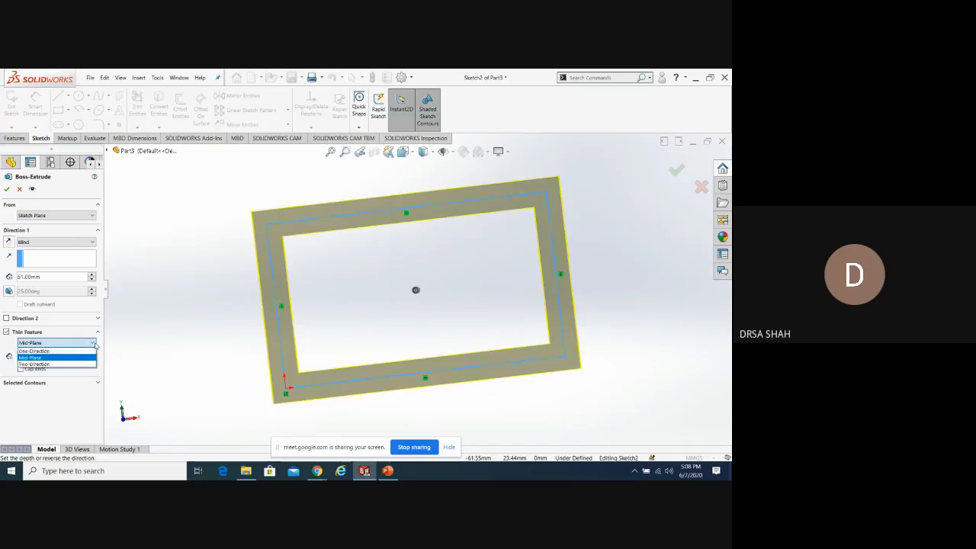
{"action": "left_click", "coordinate": [32, 364]}
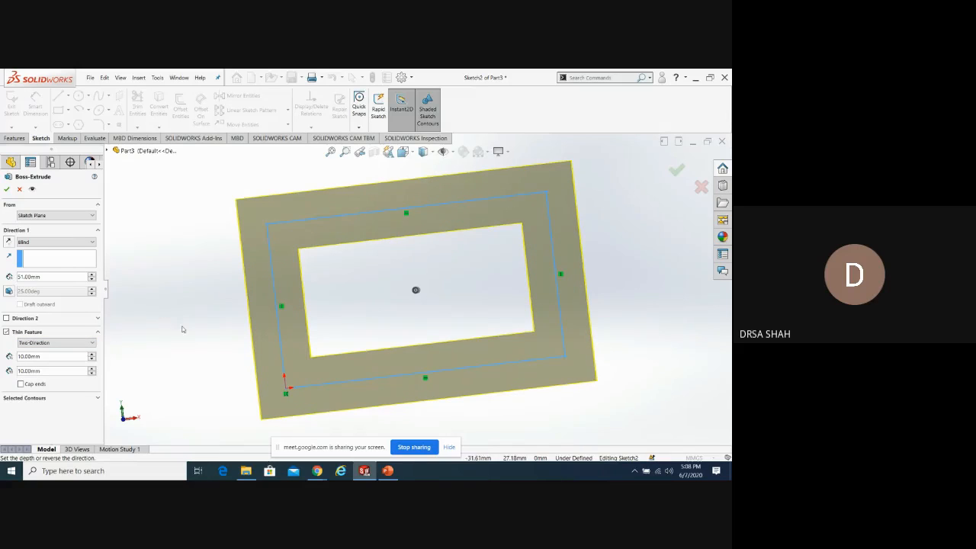
{"action": "left_click", "coordinate": [74, 356]}
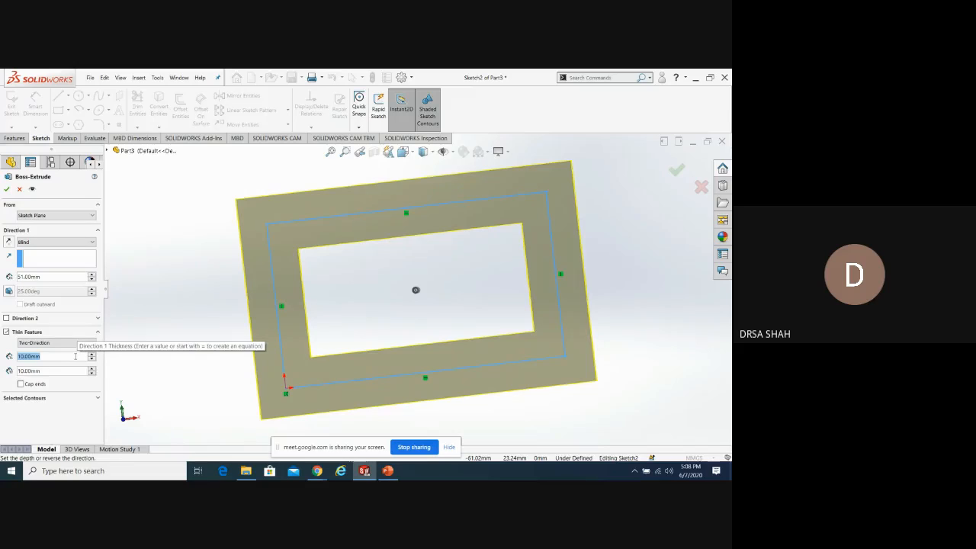
{"action": "type", "text": "5"}
{"action": "key", "text": "Return"}
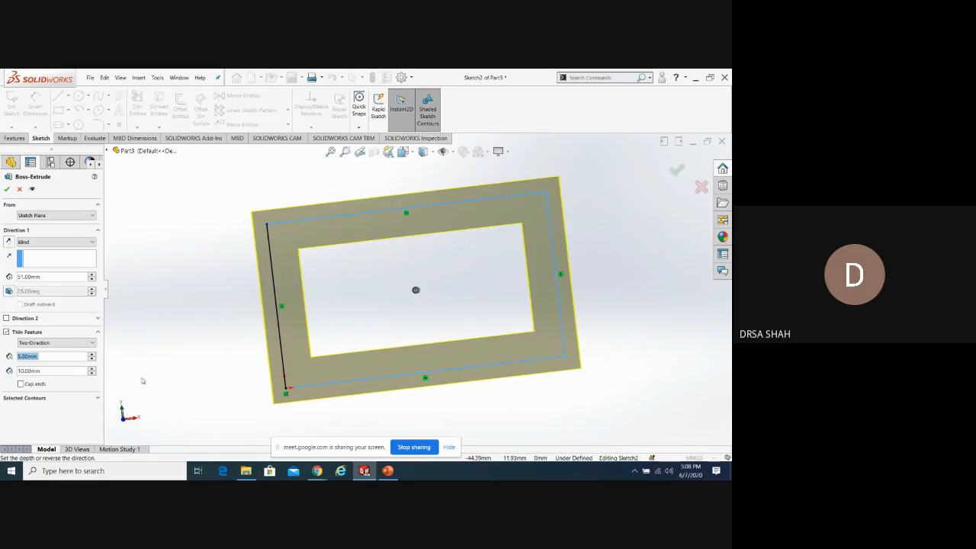
Set the thin wall type back to One-Direction and check the hollow extrusion in the detailed preview
{"action": "left_click", "coordinate": [61, 343]}
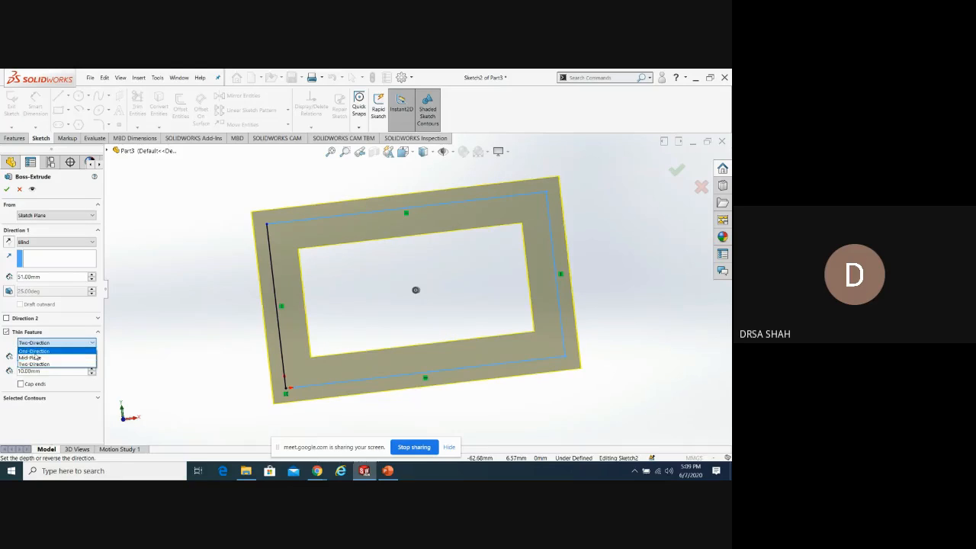
{"action": "left_click", "coordinate": [36, 352]}
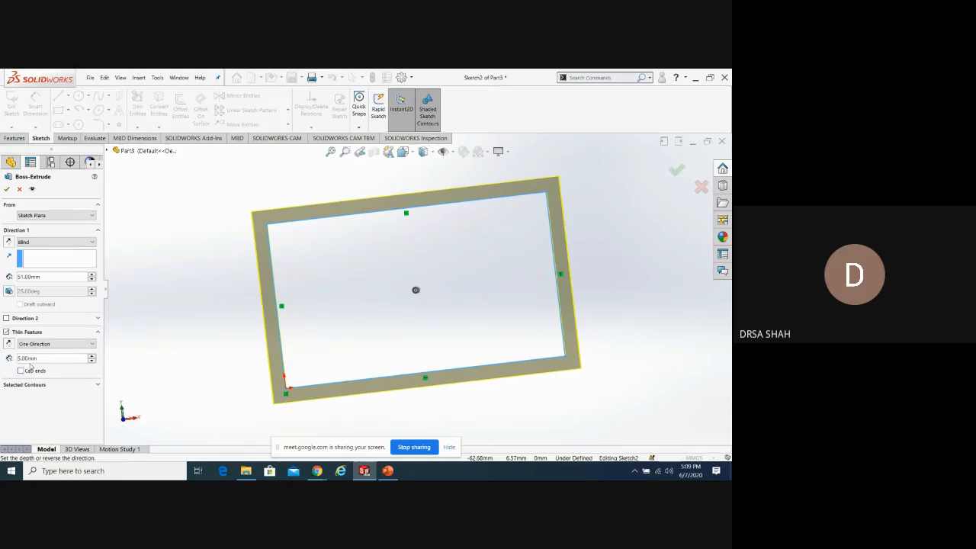
{"action": "middle_click_drag", "start_coordinate": [659, 276], "coordinate": [643, 320]}
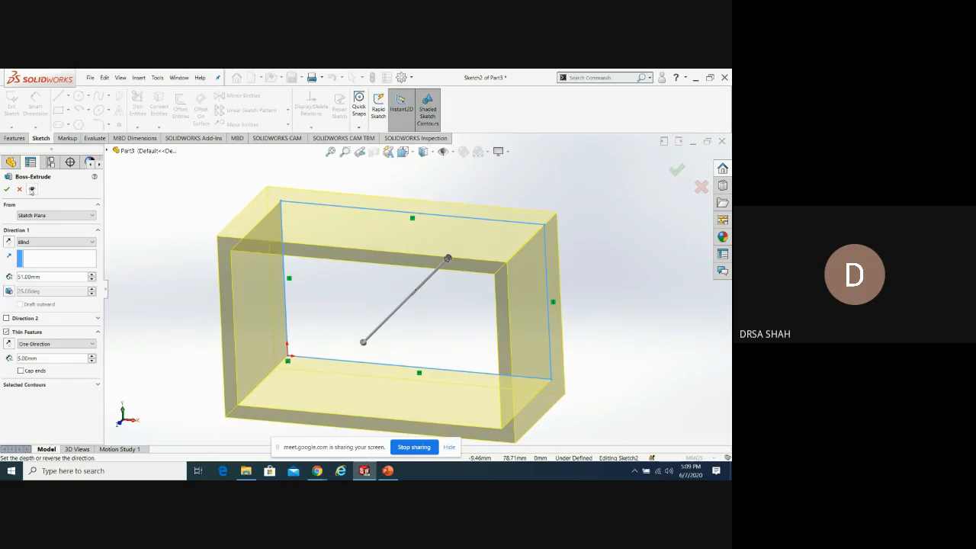
{"action": "left_click", "coordinate": [31, 188]}
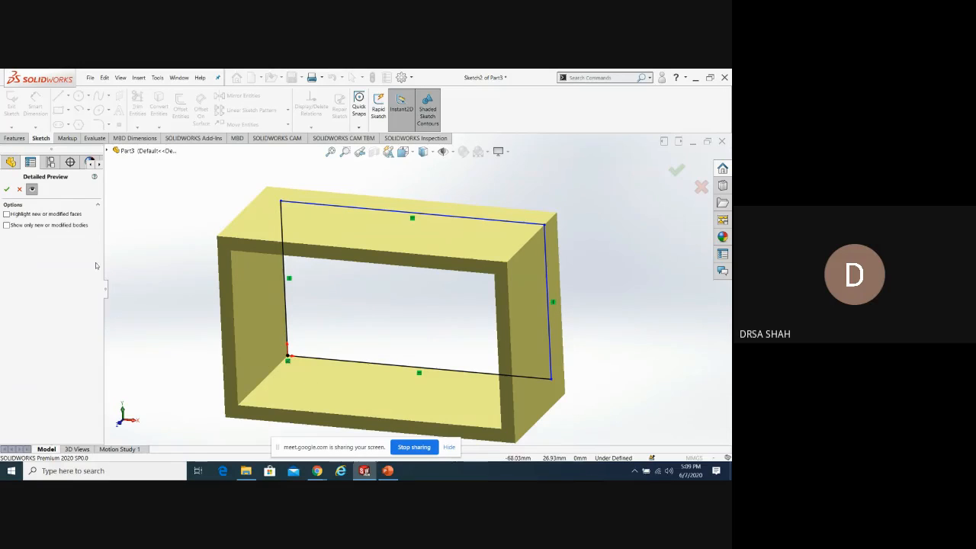
{"action": "left_click", "coordinate": [34, 190]}
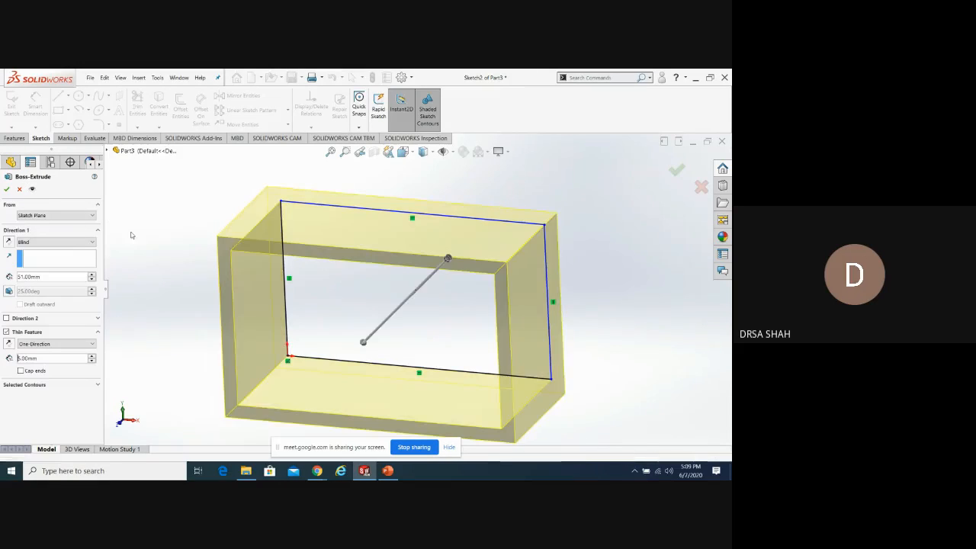
Enable Cap ends on the thin feature with a 10 mm cap thickness and check the closed box in the detailed preview
{"action": "left_click", "coordinate": [17, 357]}
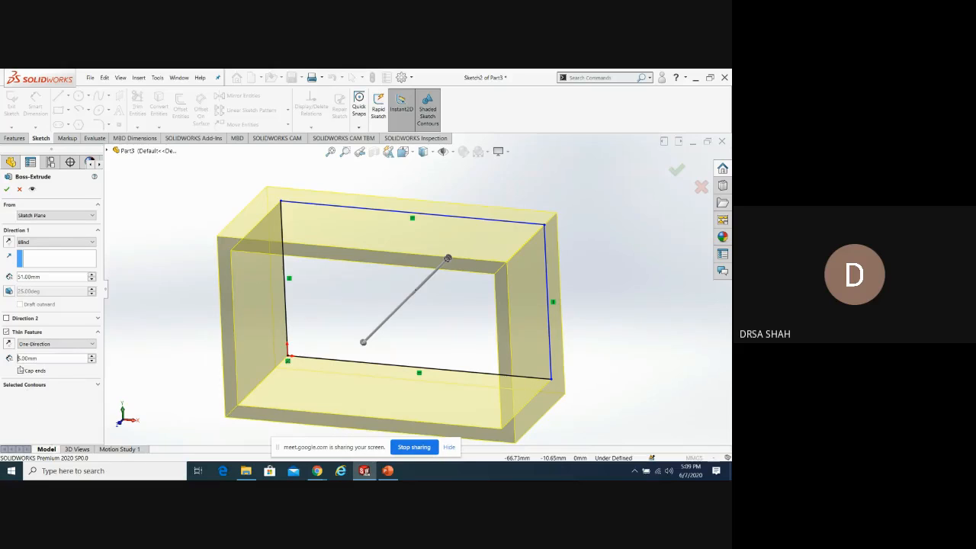
{"action": "left_click", "coordinate": [21, 371]}
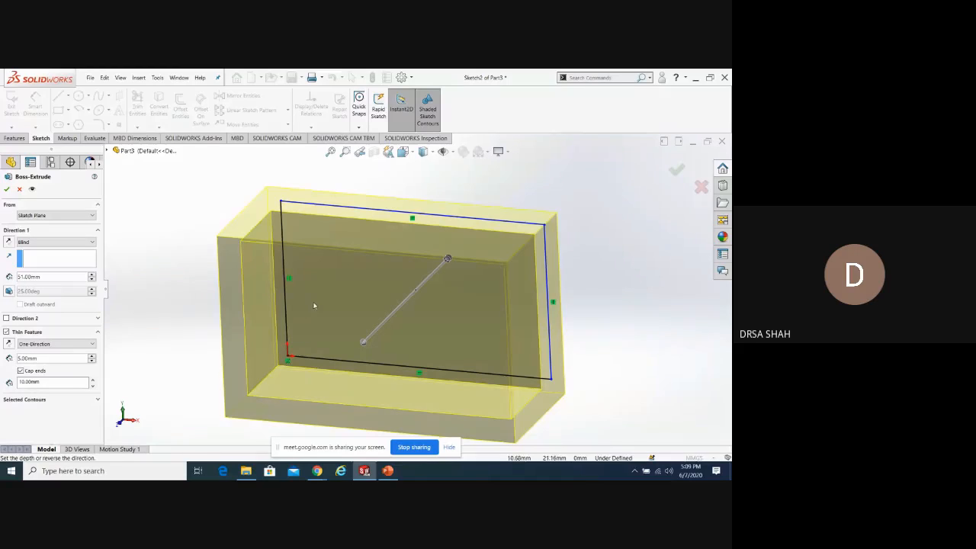
{"action": "left_click", "coordinate": [31, 383]}
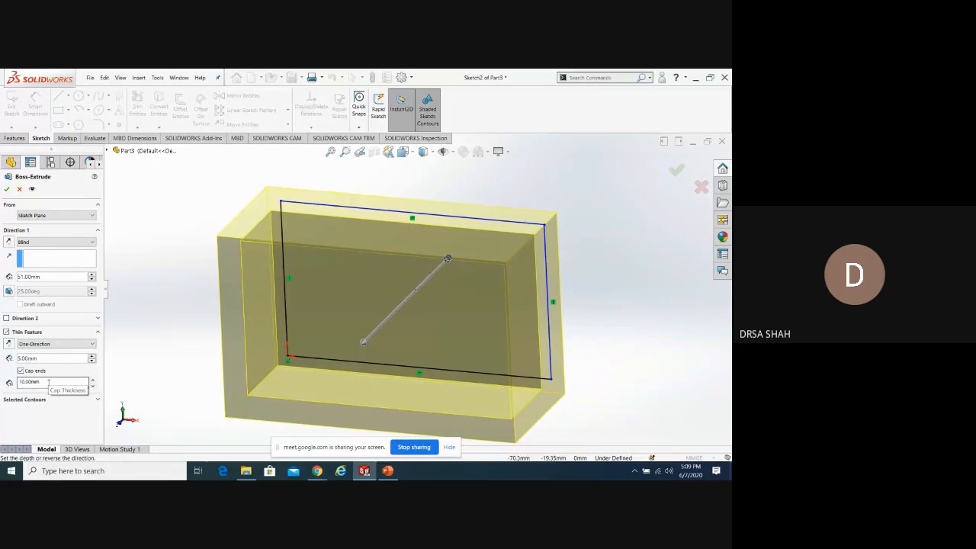
{"action": "left_click", "coordinate": [32, 188]}
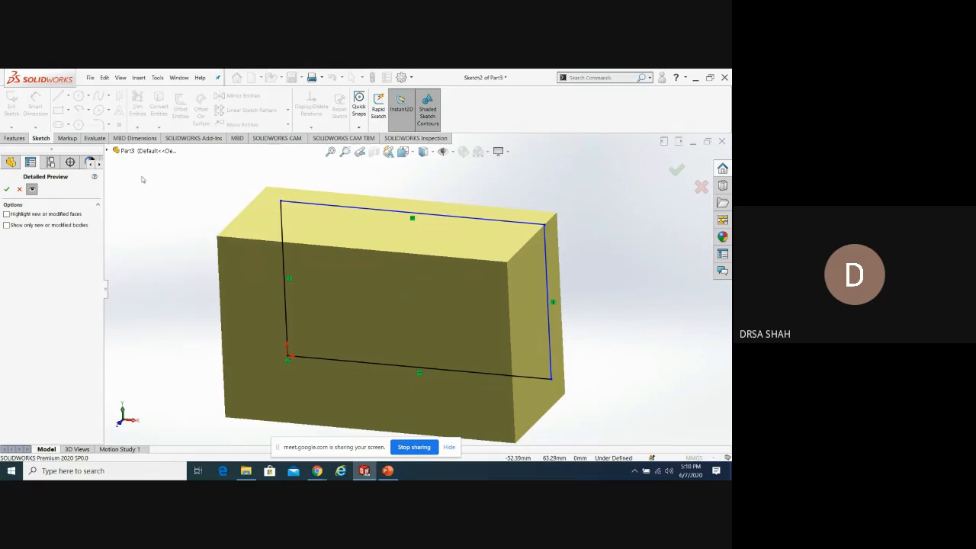
{"action": "left_click", "coordinate": [32, 190]}
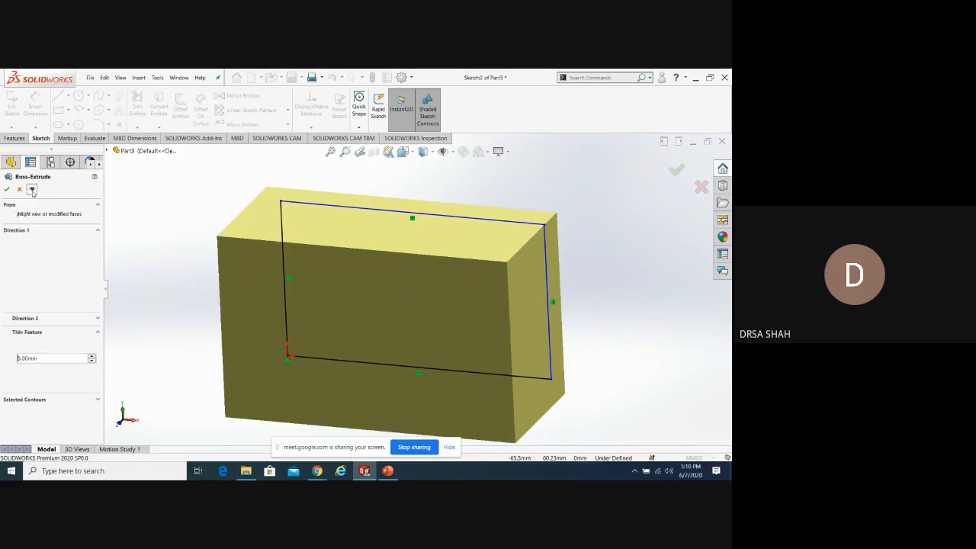
Set the cap thickness to 2 mm and inspect the capped hollow box from different angles
{"action": "left_click", "coordinate": [50, 383]}
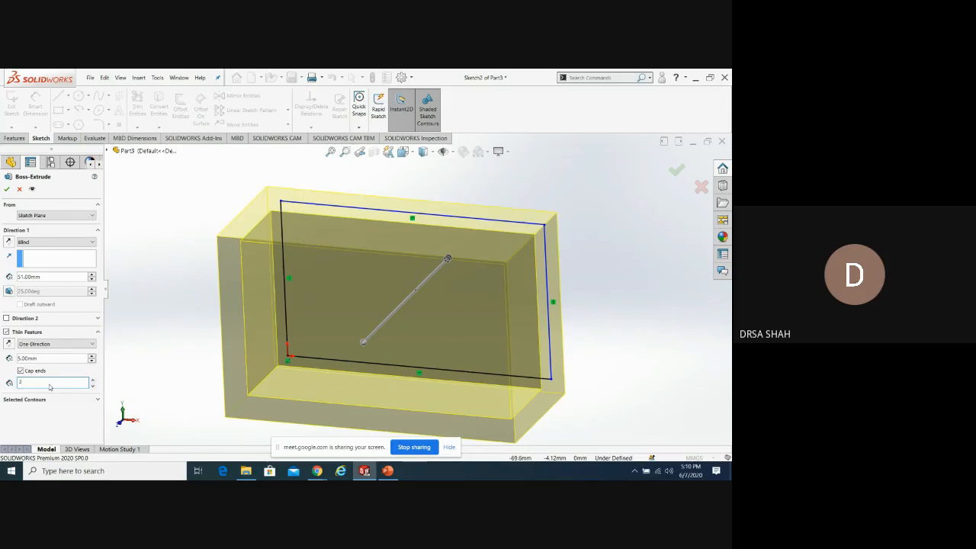
{"action": "key", "text": "Return"}
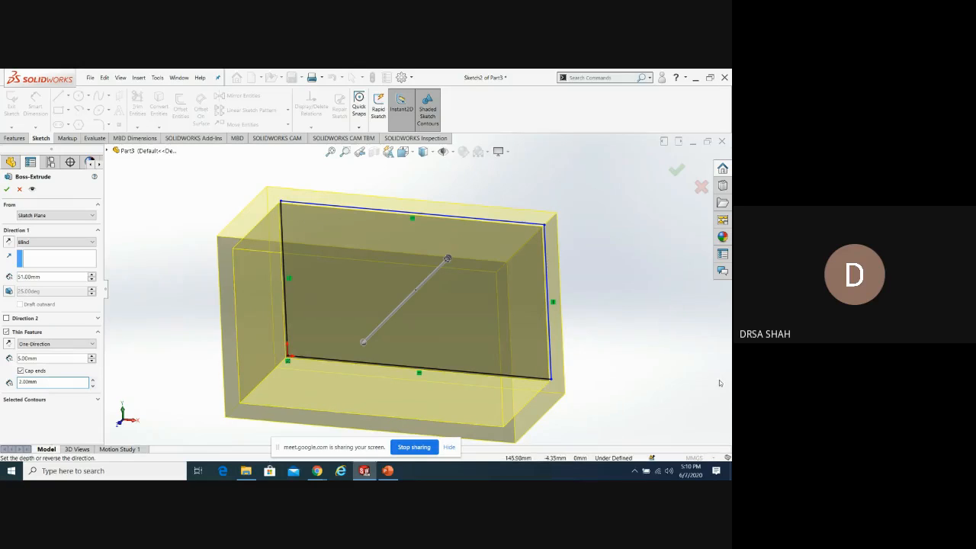
{"action": "mouse_move", "coordinate": [653, 276]}
{"action": "middle_mouse_down"}
{"action": "mouse_move", "coordinate": [620, 279]}
{"action": "mouse_move", "coordinate": [612, 291]}
{"action": "middle_mouse_up"}
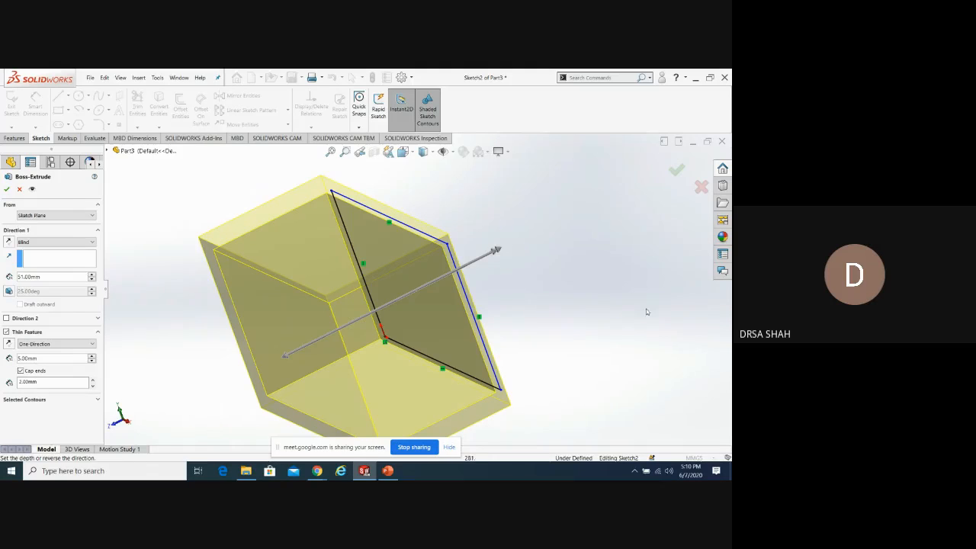
{"action": "key", "text": "ctrl+8"}
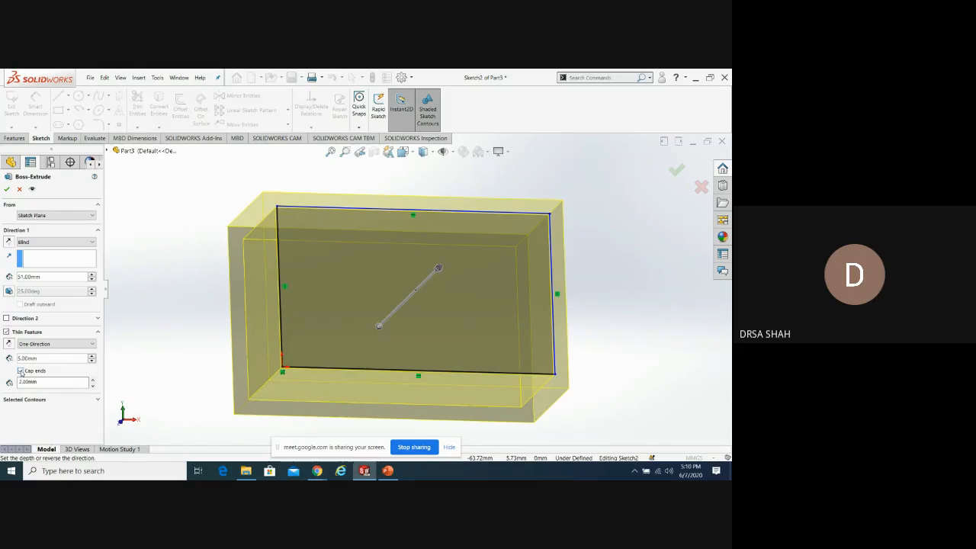
Turn off Cap ends and cancel the Boss-Extrude, returning to the rectangle sketch
{"action": "left_click", "coordinate": [20, 370]}
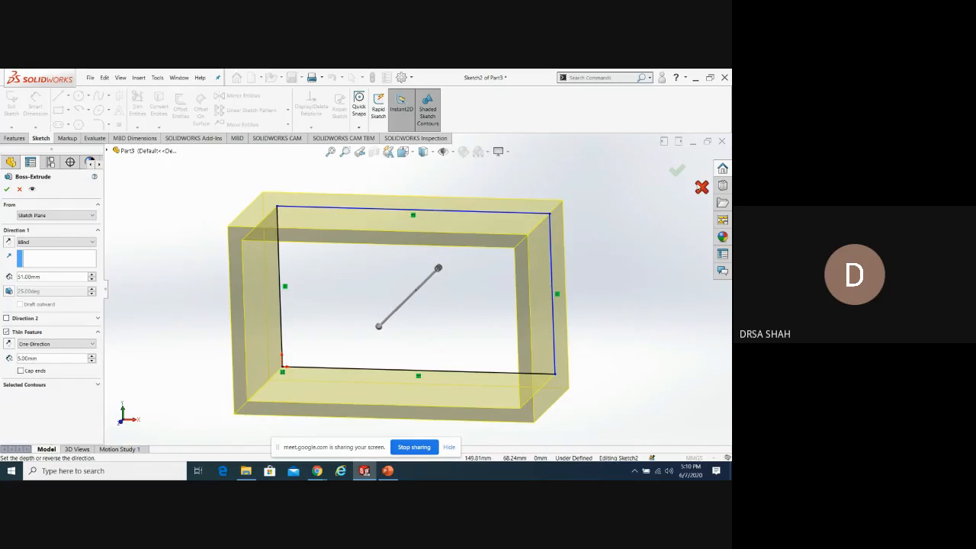
{"action": "left_click", "coordinate": [701, 187]}
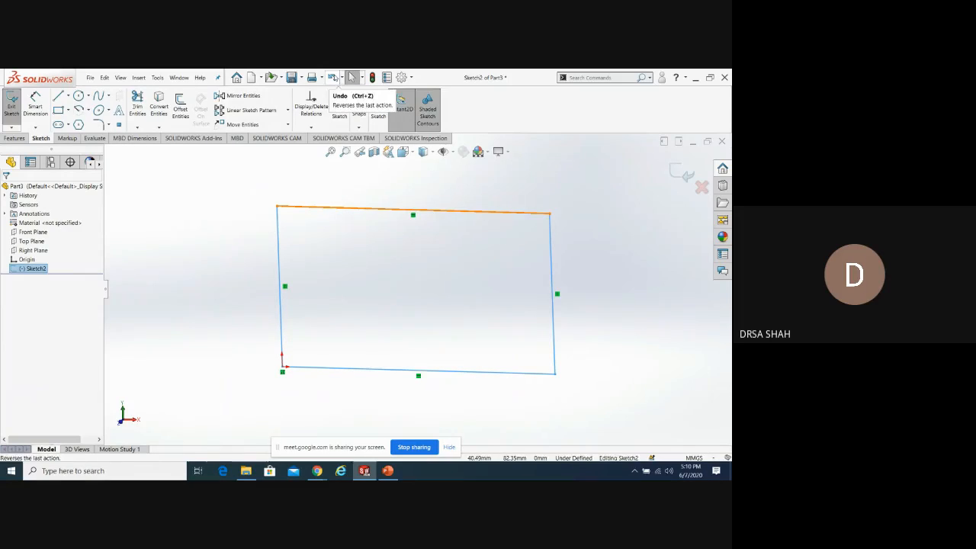
Undo the rectangle sketch and start a new extruded boss sketch on the Top Plane
{"action": "left_click", "coordinate": [332, 77]}
{"action": "left_click", "coordinate": [332, 77]}
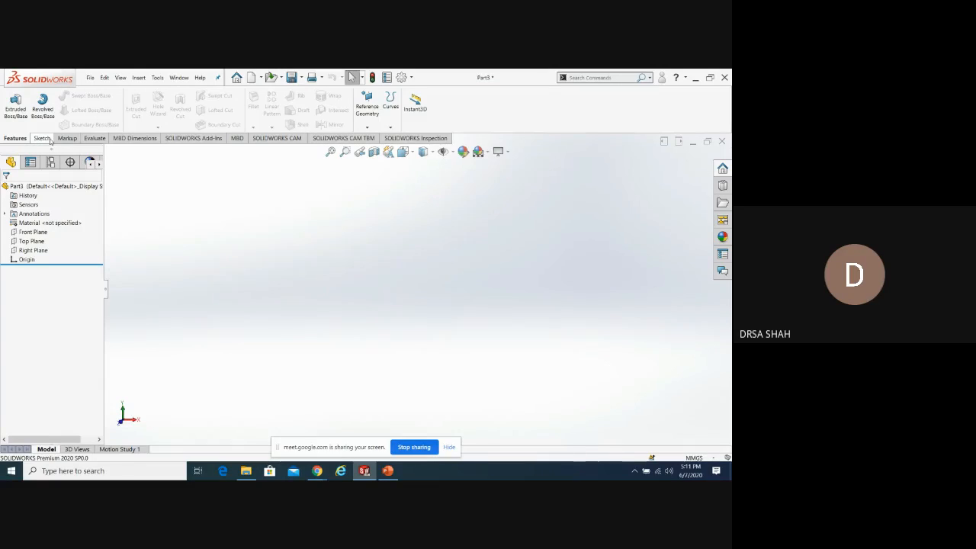
{"action": "left_click", "coordinate": [16, 105]}
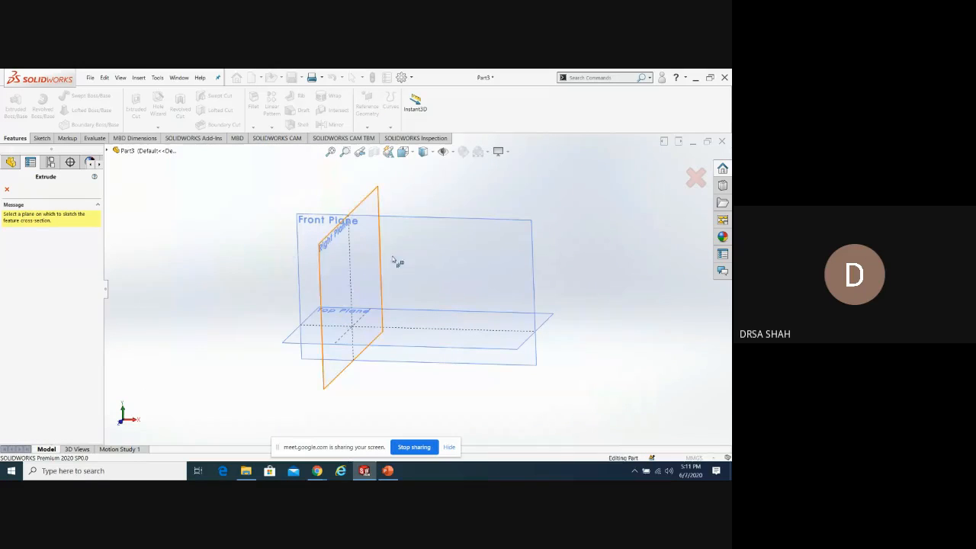
{"action": "middle_click_drag", "start_coordinate": [585, 255], "coordinate": [592, 320]}
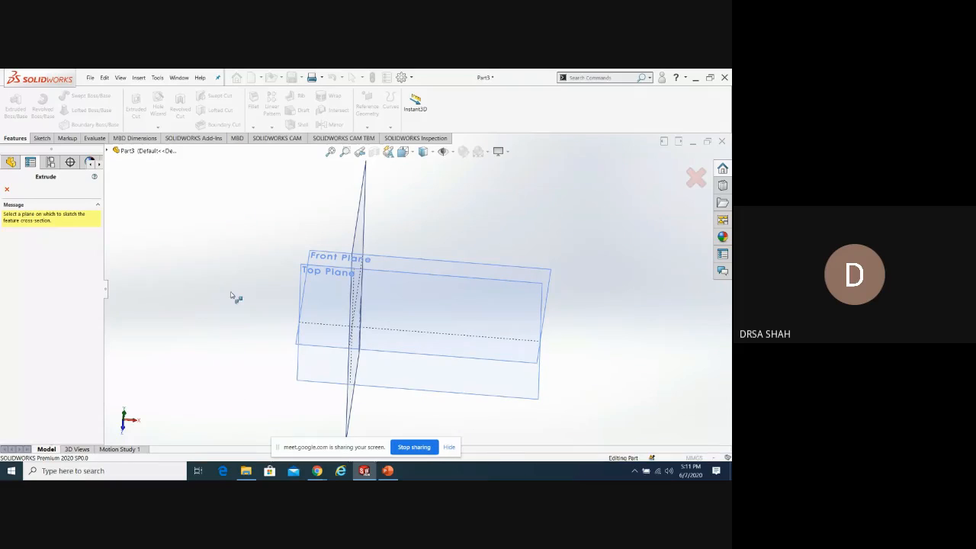
{"action": "left_click", "coordinate": [304, 369]}
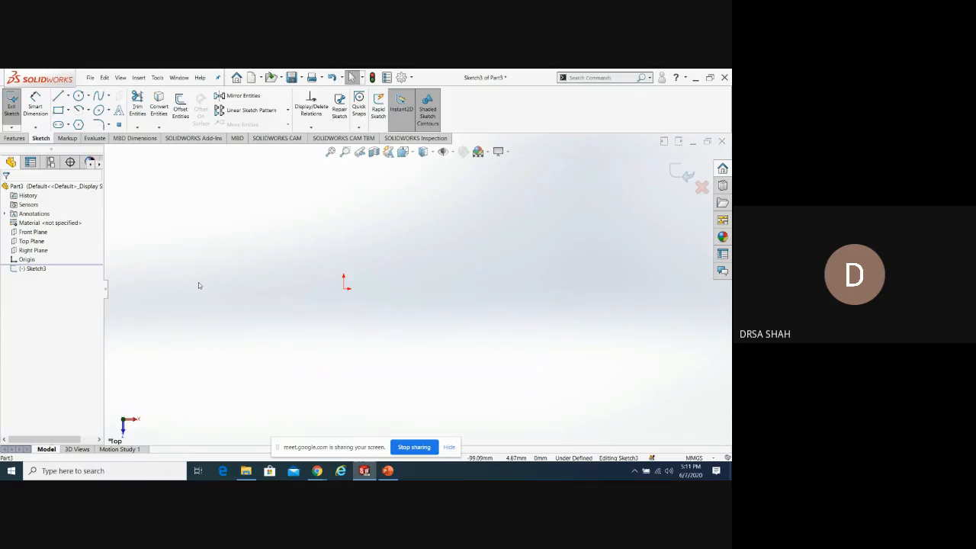
View the sketch from the bottom and draw a circle about 80 mm in diameter centred on the origin
{"action": "key", "text": "space"}
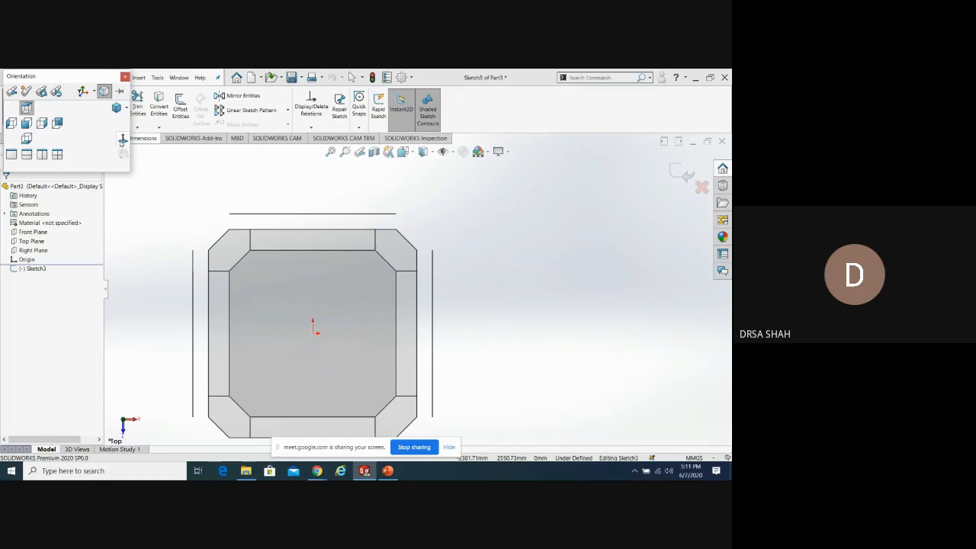
{"action": "left_click", "coordinate": [26, 138]}
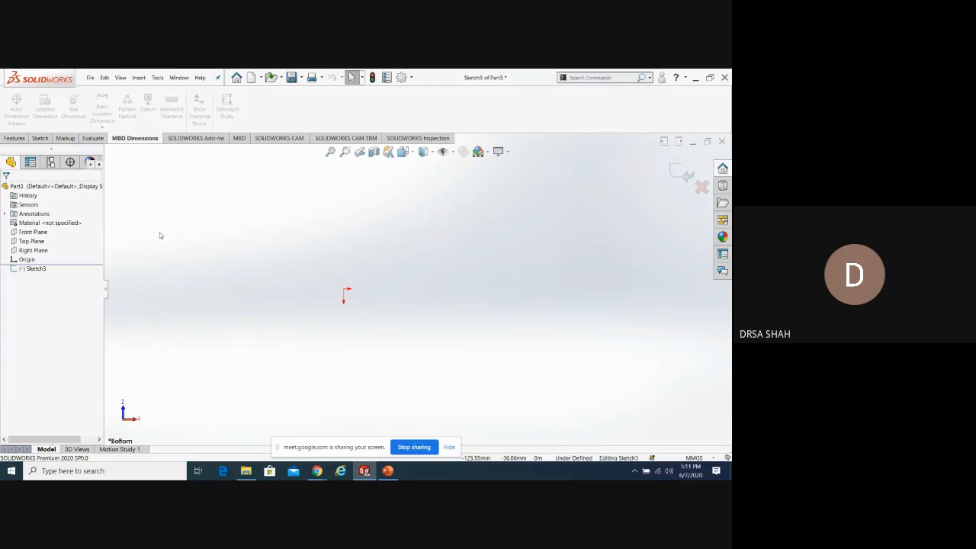
{"action": "left_click", "coordinate": [39, 138]}
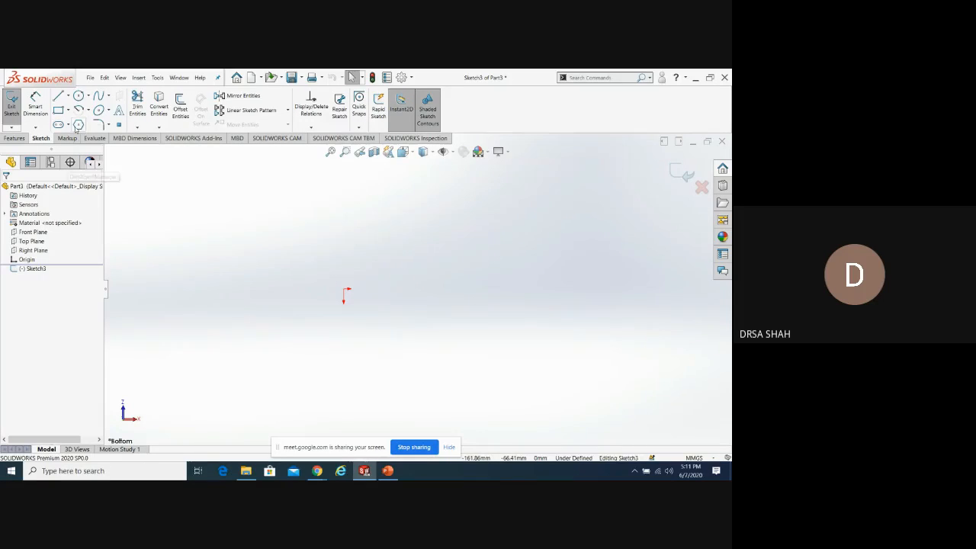
{"action": "left_click", "coordinate": [78, 96]}
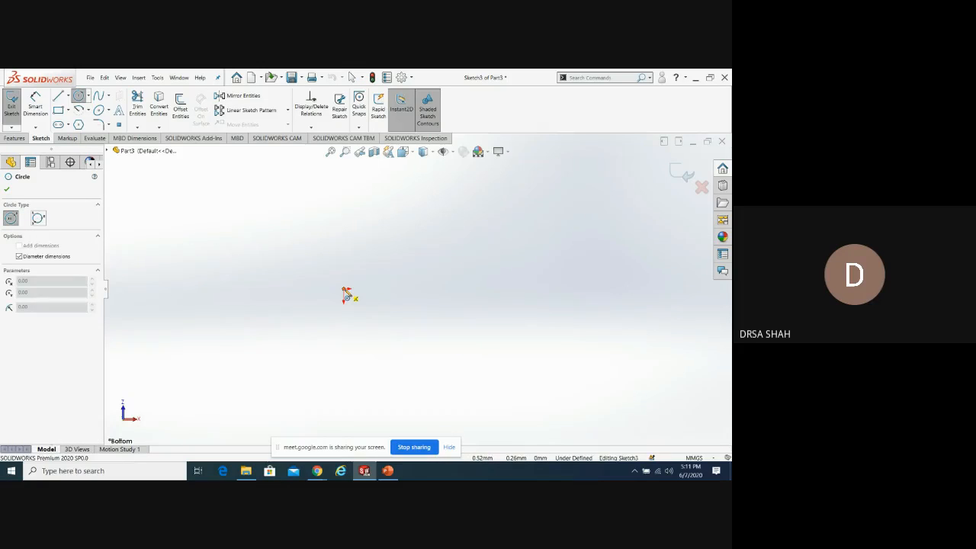
{"action": "left_click", "coordinate": [344, 291]}
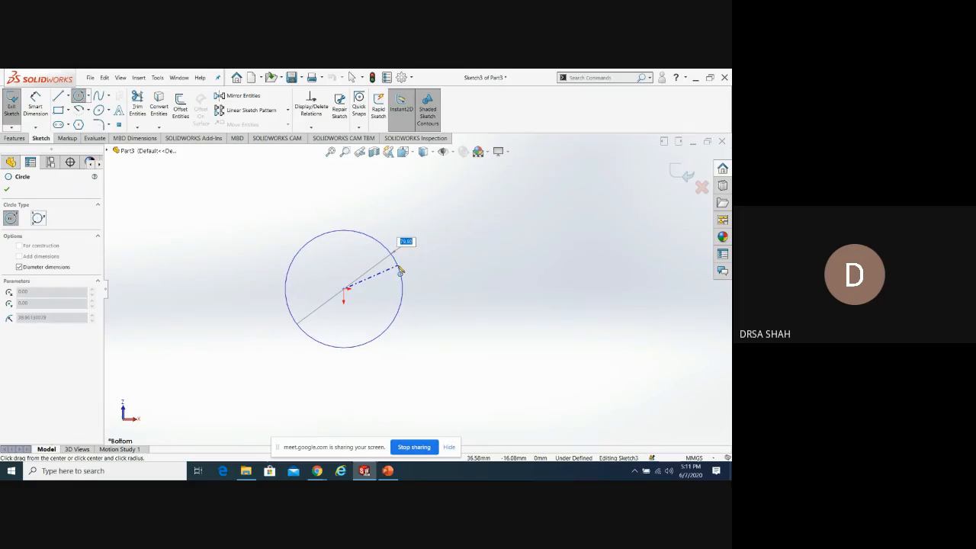
{"action": "left_click", "coordinate": [399, 269]}
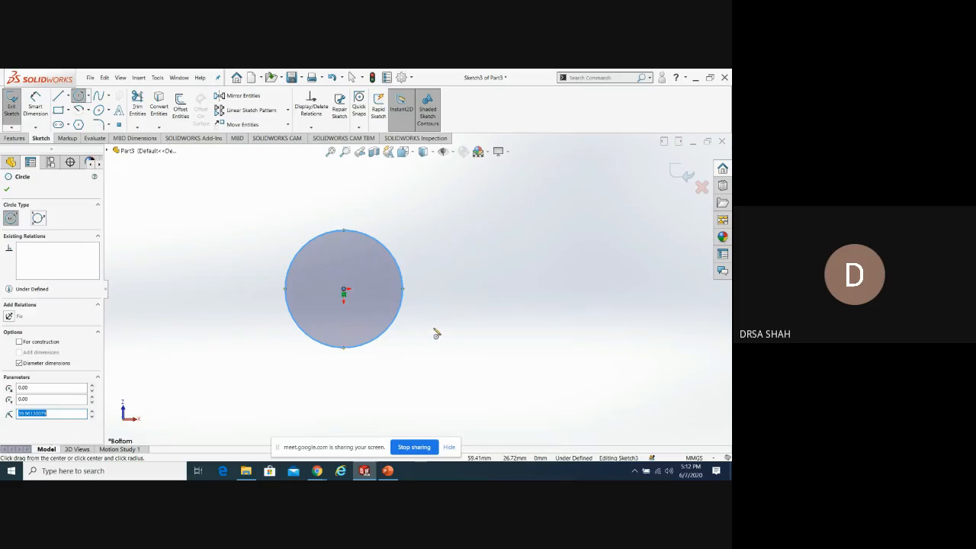
Finish the sketch and extrude the circle with a Blind depth of 61 mm into a solid cylinder
{"action": "left_click", "coordinate": [685, 179]}
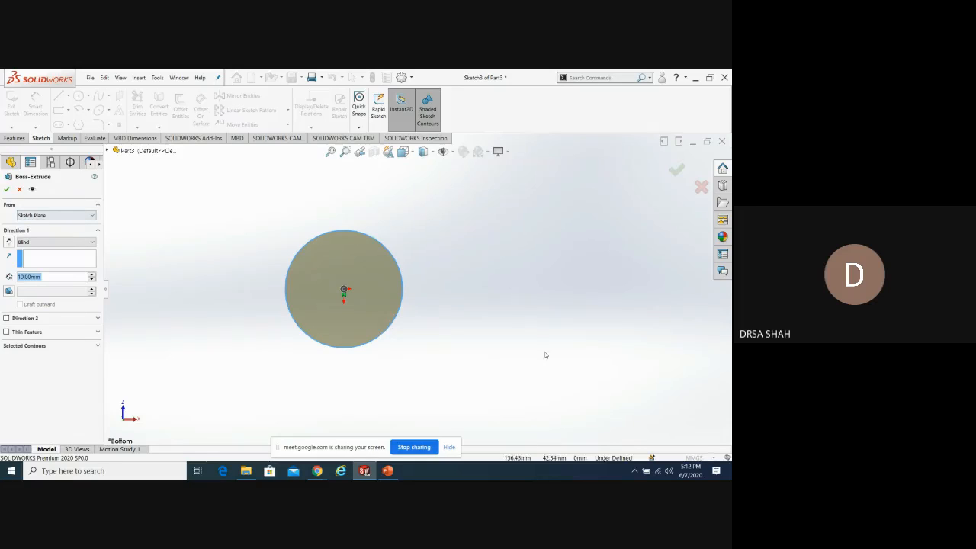
{"action": "middle_click_drag", "start_coordinate": [407, 326], "coordinate": [511, 346]}
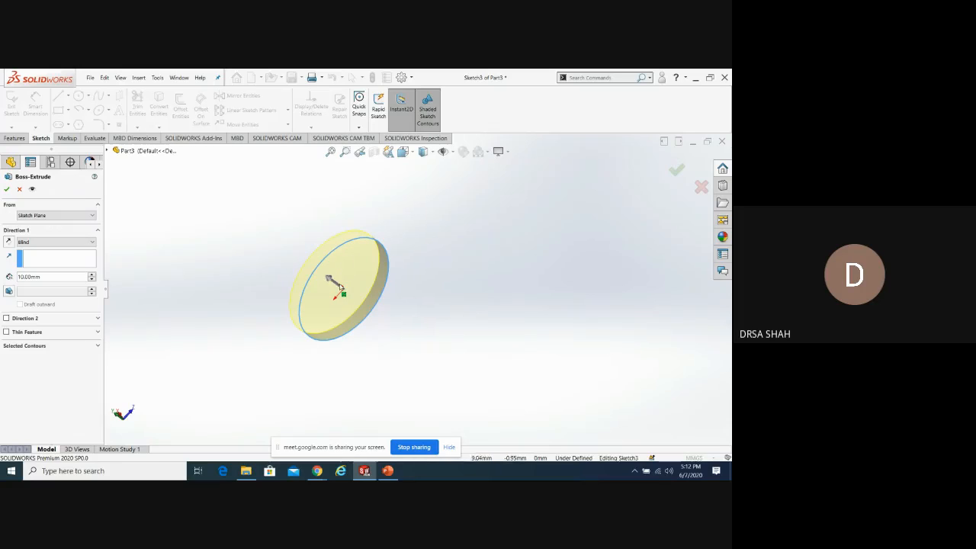
{"action": "left_click_drag", "start_coordinate": [330, 280], "coordinate": [281, 242]}
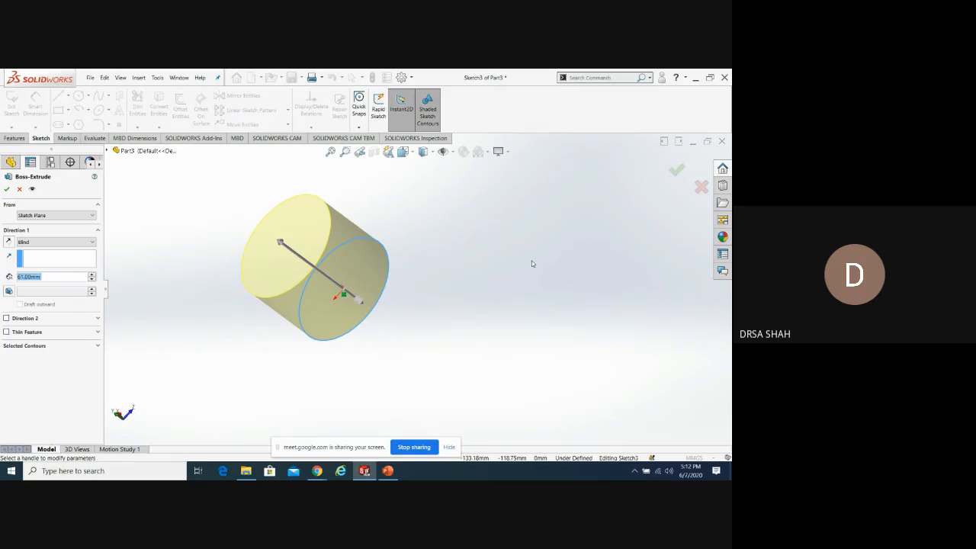
{"action": "left_click", "coordinate": [8, 189]}
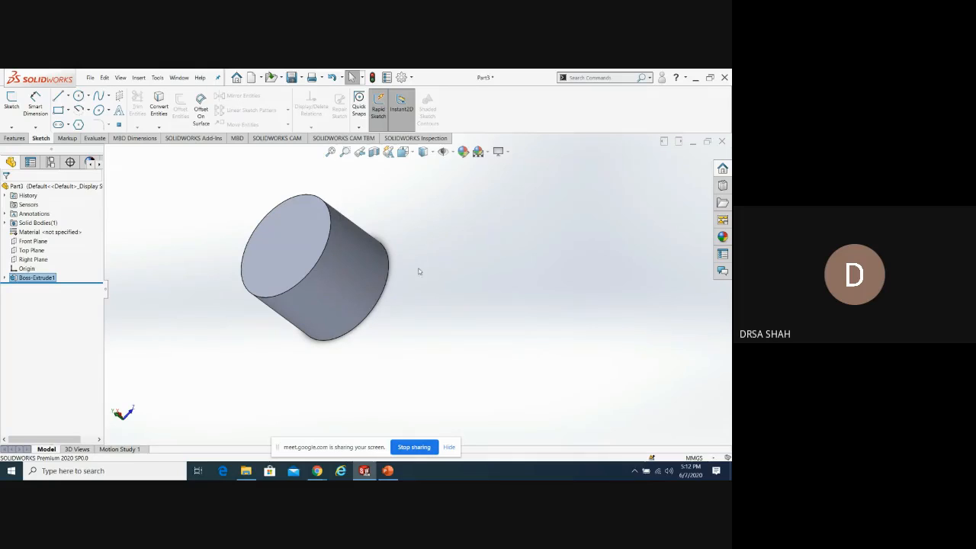
Reopen the cylinder's base sketch for editing and view it face-on
{"action": "scroll", "coordinate": [622, 276], "scroll_direction": "up", "scroll_amount": 2}
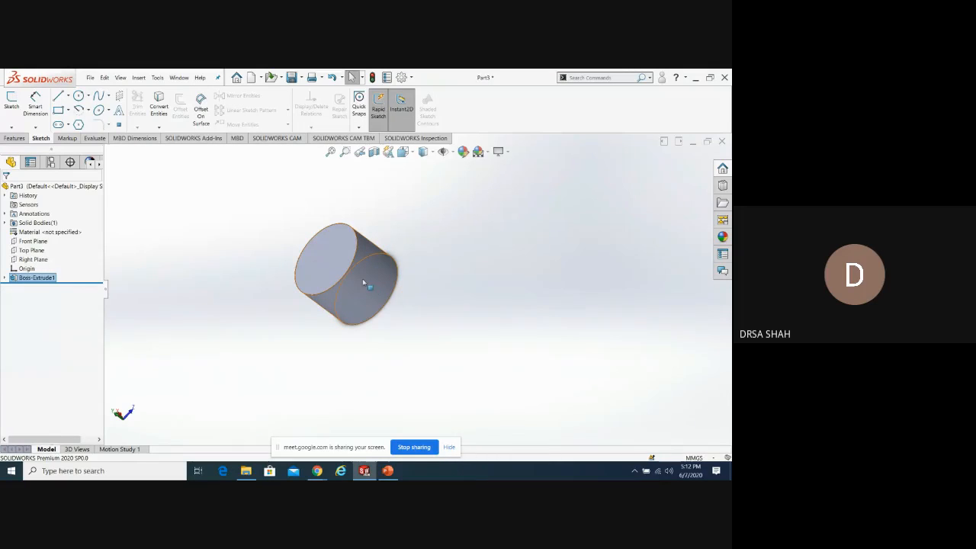
{"action": "left_click", "coordinate": [5, 277]}
{"action": "left_click", "coordinate": [32, 289]}
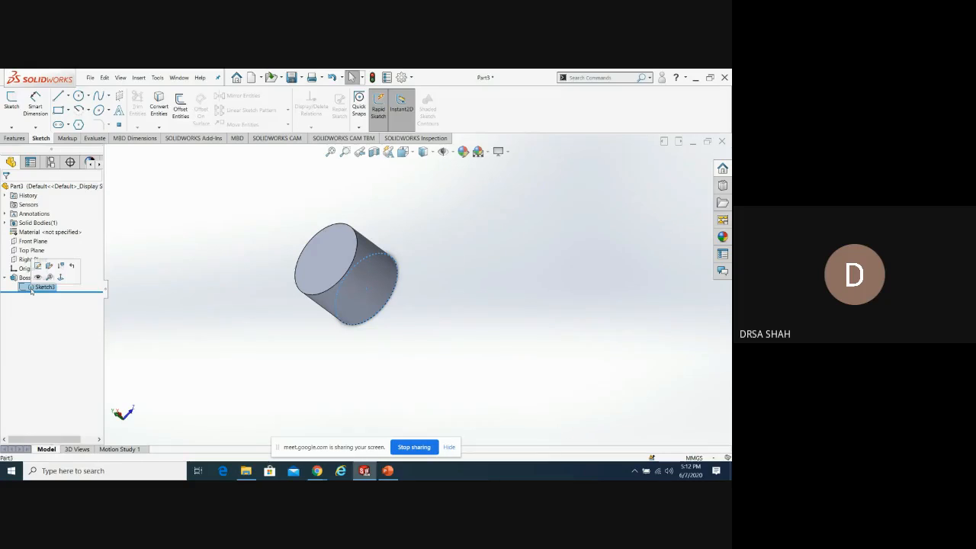
{"action": "left_click", "coordinate": [38, 265]}
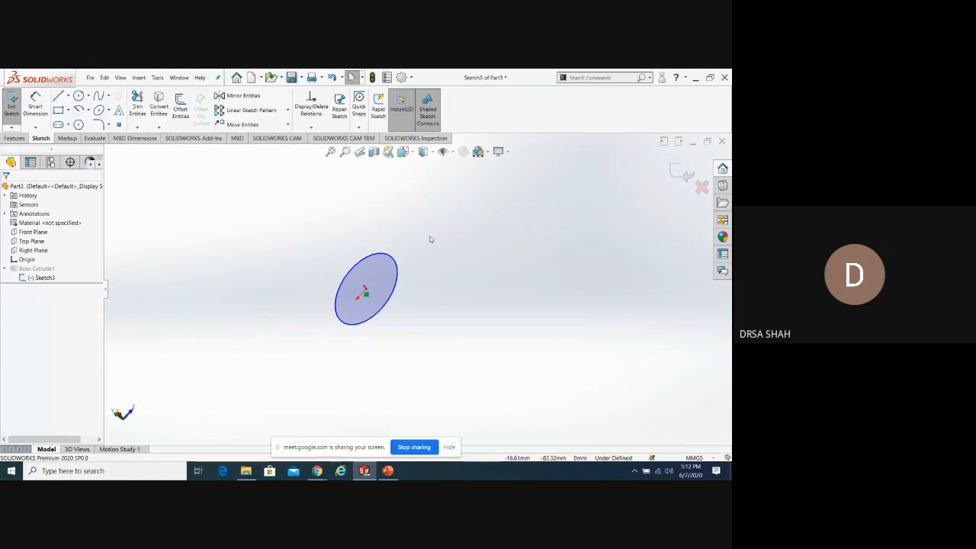
{"action": "key", "text": "space"}
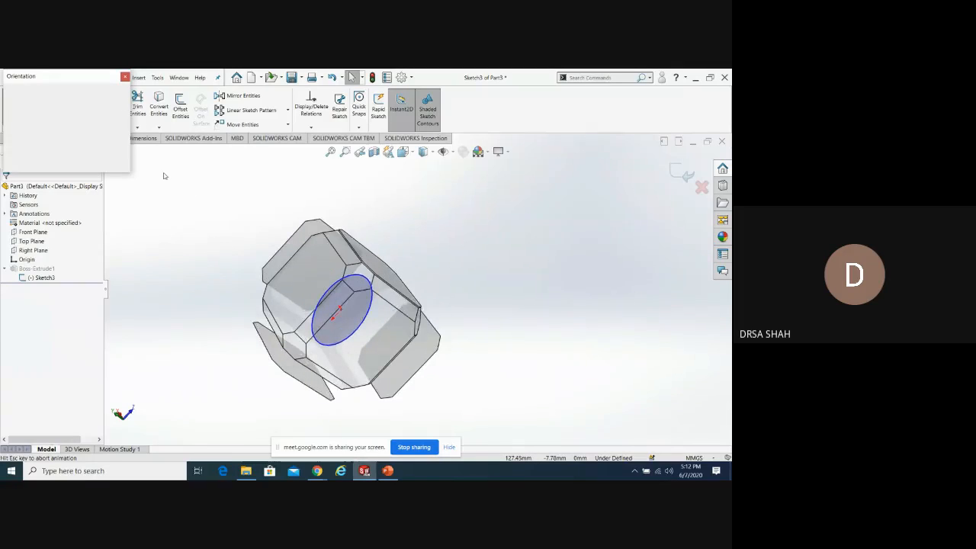
{"action": "double_click", "coordinate": [126, 138]}
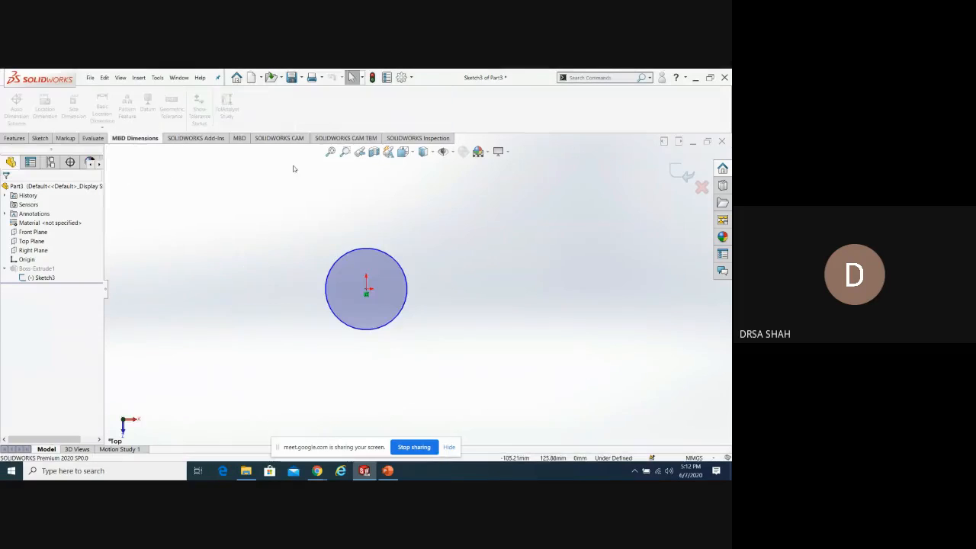
{"action": "scroll", "coordinate": [371, 297], "scroll_direction": "down", "scroll_amount": 3}
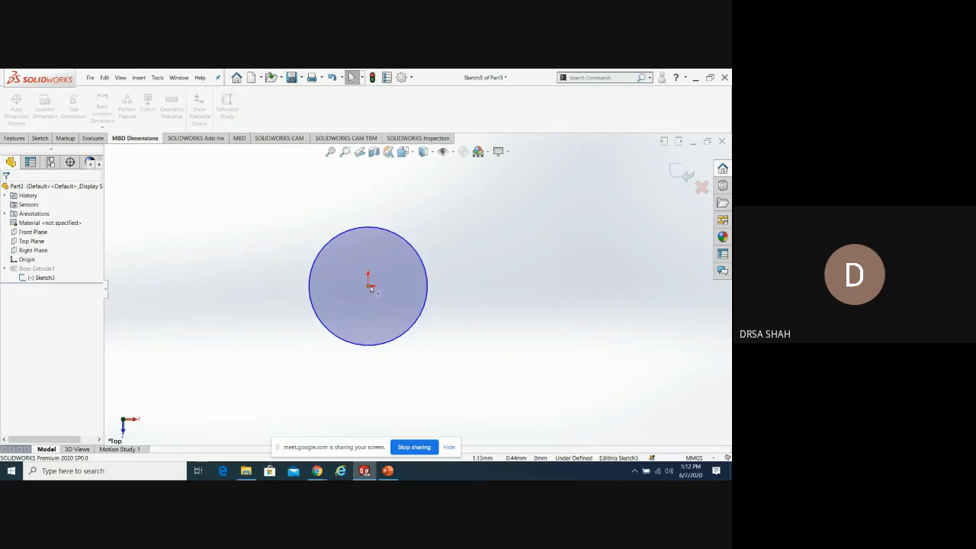
Move the circle horizontally off the origin in the positive X direction so its centre sits about 127 mm away
{"action": "left_click", "coordinate": [369, 286]}
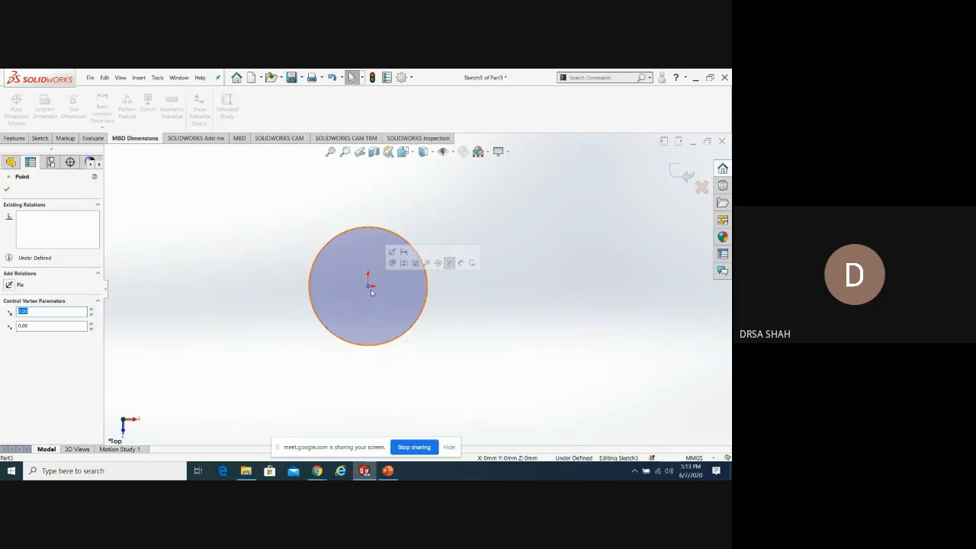
{"action": "left_click", "coordinate": [442, 217]}
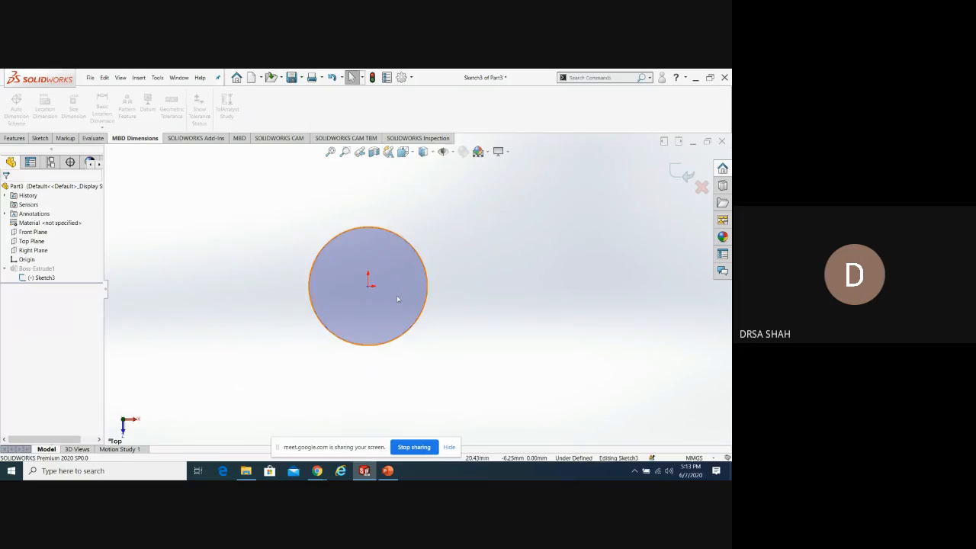
{"action": "left_click_drag", "start_coordinate": [367, 289], "coordinate": [557, 289]}
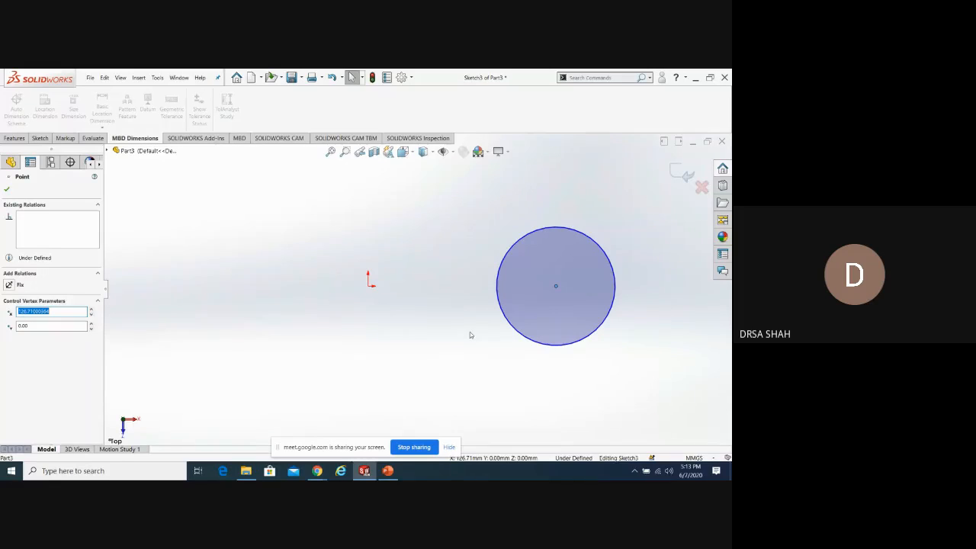
Draw a horizontal centerline from the origin to the circle's centre
{"action": "left_click", "coordinate": [40, 138]}
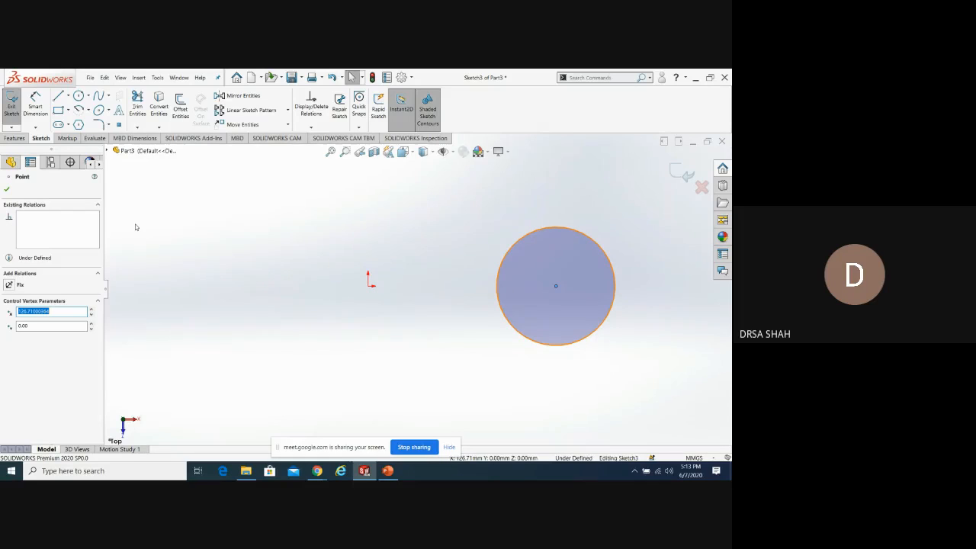
{"action": "left_click", "coordinate": [555, 286]}
{"action": "left_click", "coordinate": [68, 96]}
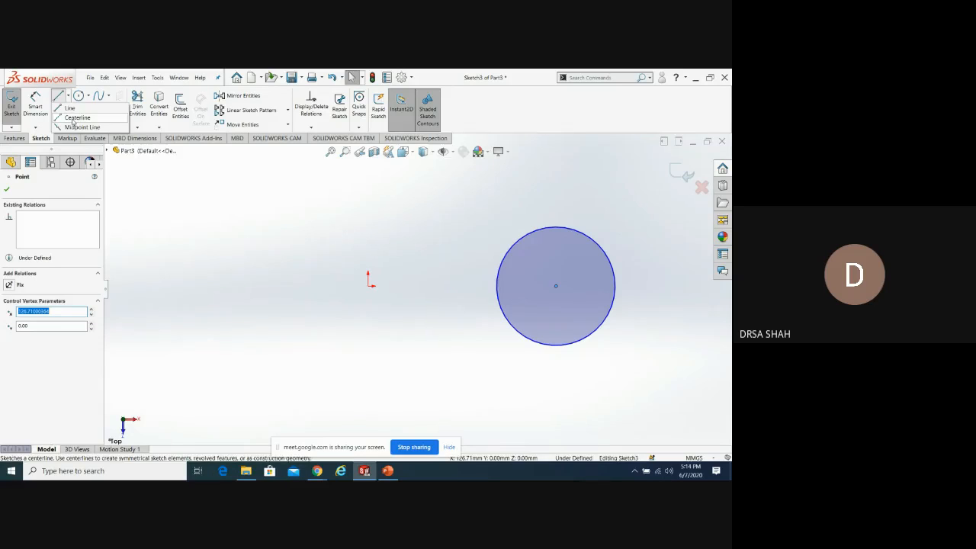
{"action": "left_click", "coordinate": [75, 118]}
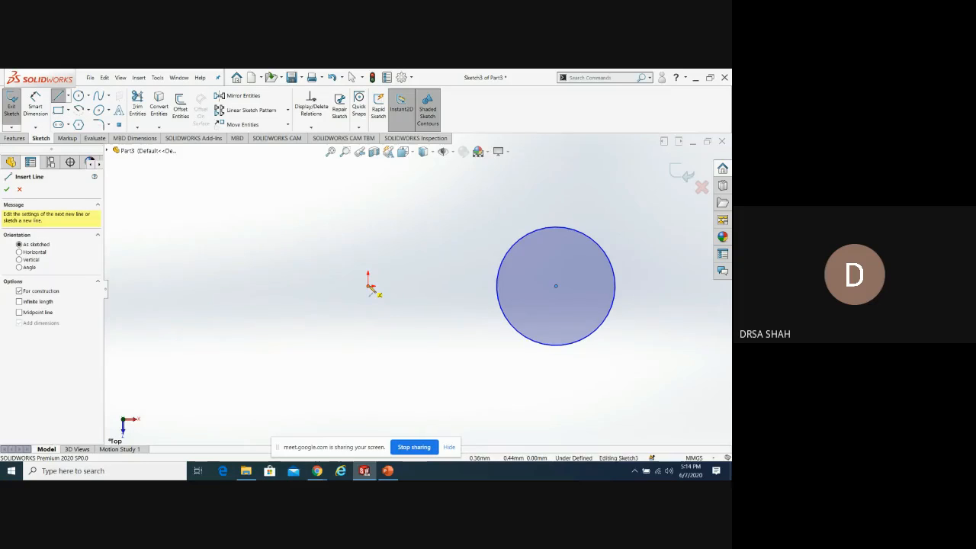
{"action": "left_click", "coordinate": [368, 286]}
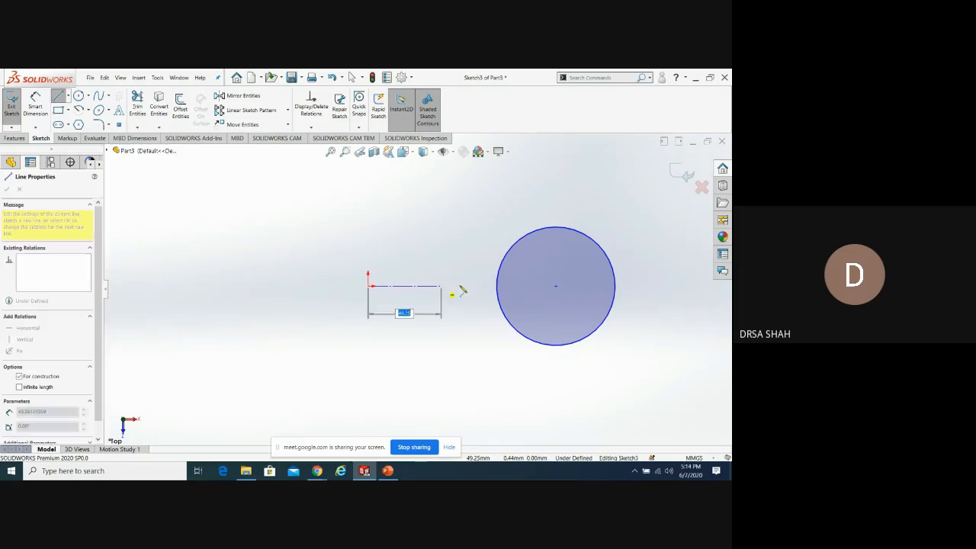
{"action": "left_click", "coordinate": [556, 286]}
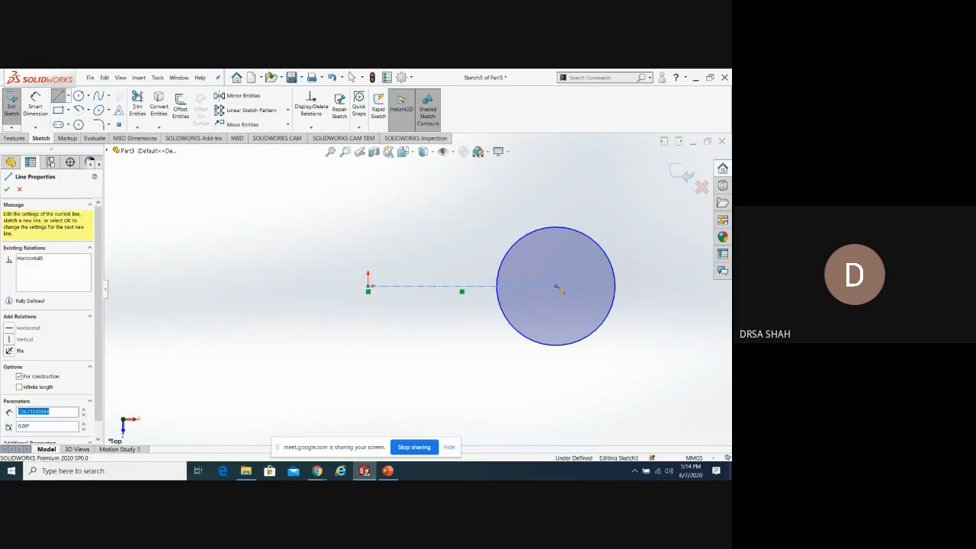
{"action": "key", "text": "Escape"}
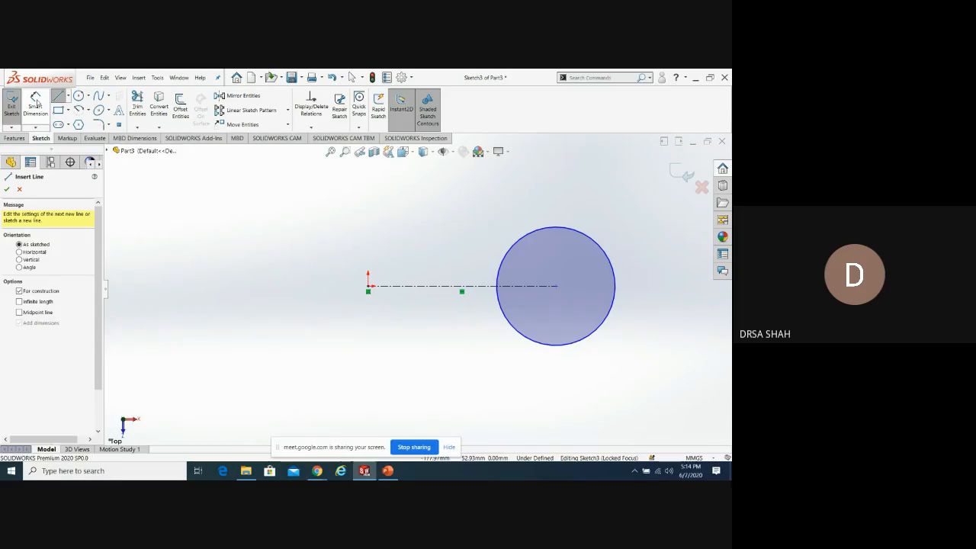
Dimension the centerline's length as 100 mm and exit the sketch to rebuild the cylinder
{"action": "left_click", "coordinate": [36, 103]}
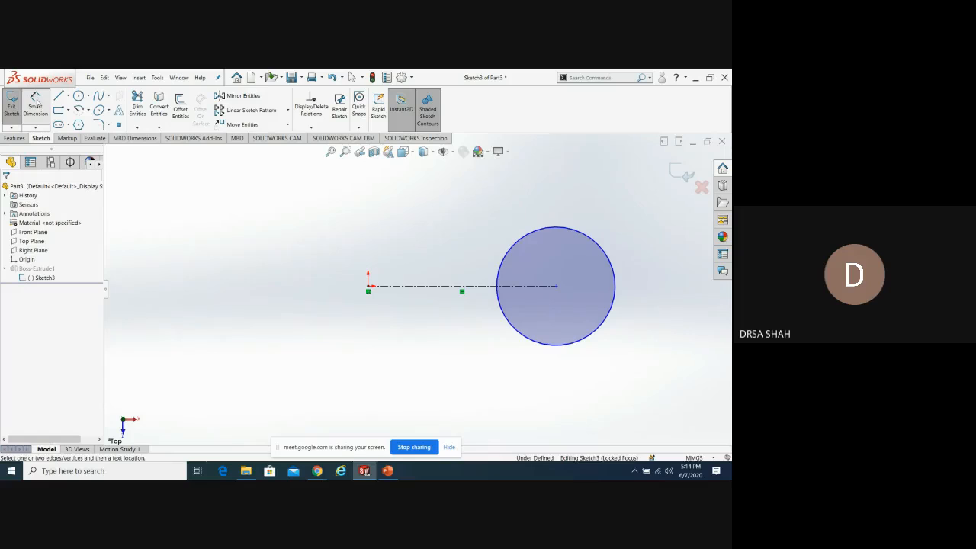
{"action": "left_click", "coordinate": [446, 288]}
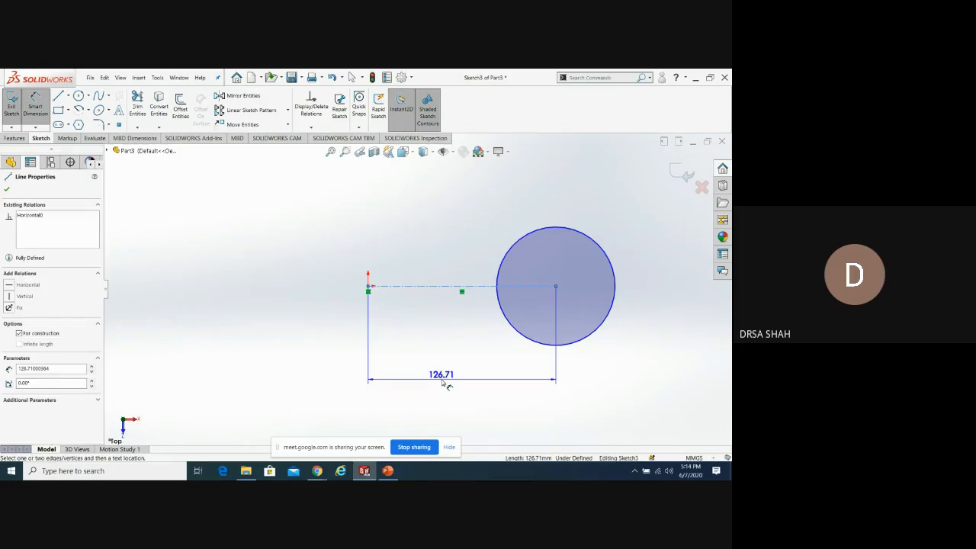
{"action": "left_click", "coordinate": [446, 385]}
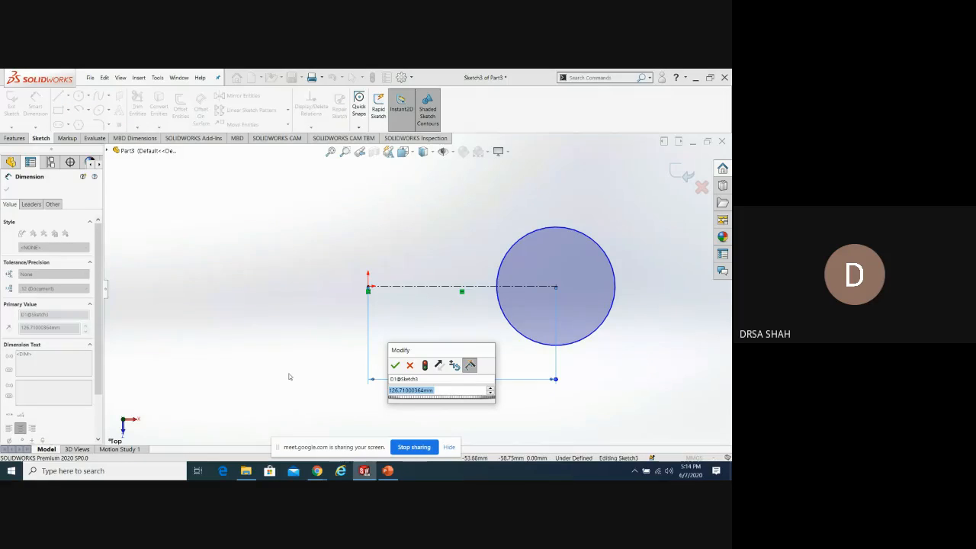
{"action": "type", "text": "100"}
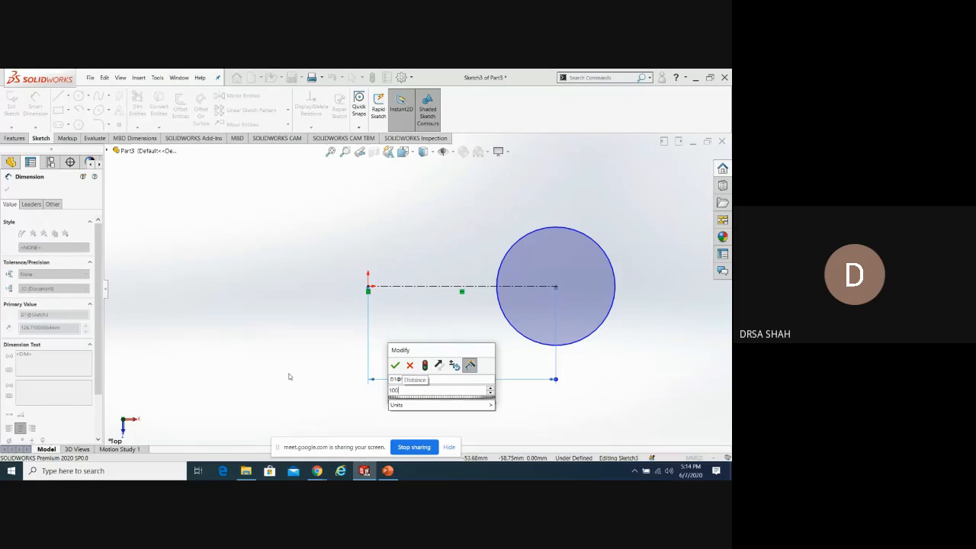
{"action": "key", "text": "Return"}
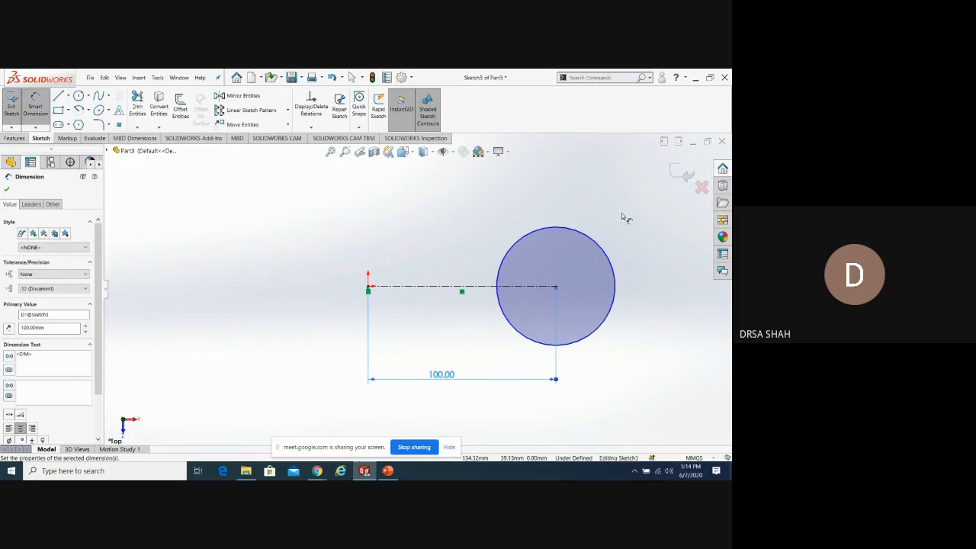
{"action": "left_click", "coordinate": [682, 174]}
{"action": "left_click", "coordinate": [681, 172]}
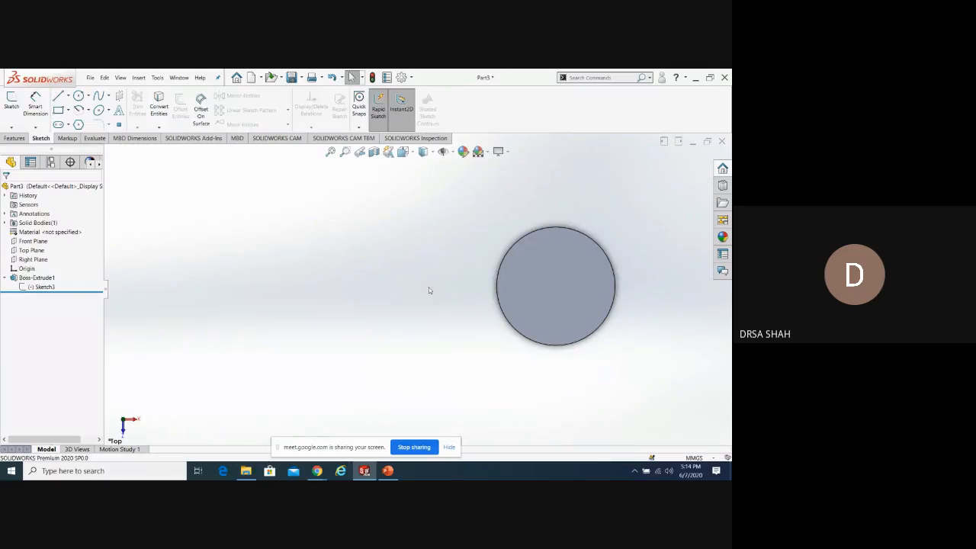
Edit the cylinder's extrusion so it extends as Mid Plane, equally on both sides of its sketch plane
{"action": "middle_click_drag", "start_coordinate": [453, 353], "coordinate": [432, 237]}
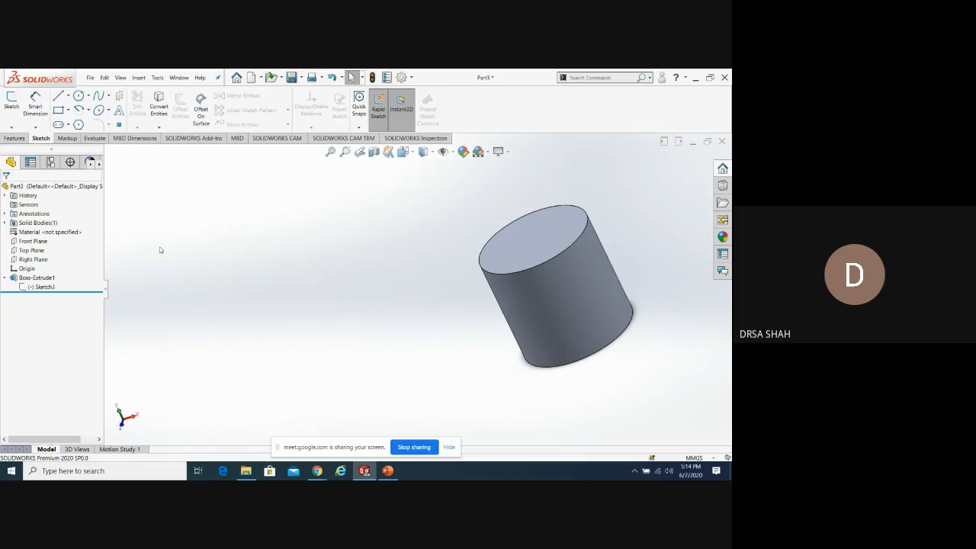
{"action": "left_click", "coordinate": [36, 278]}
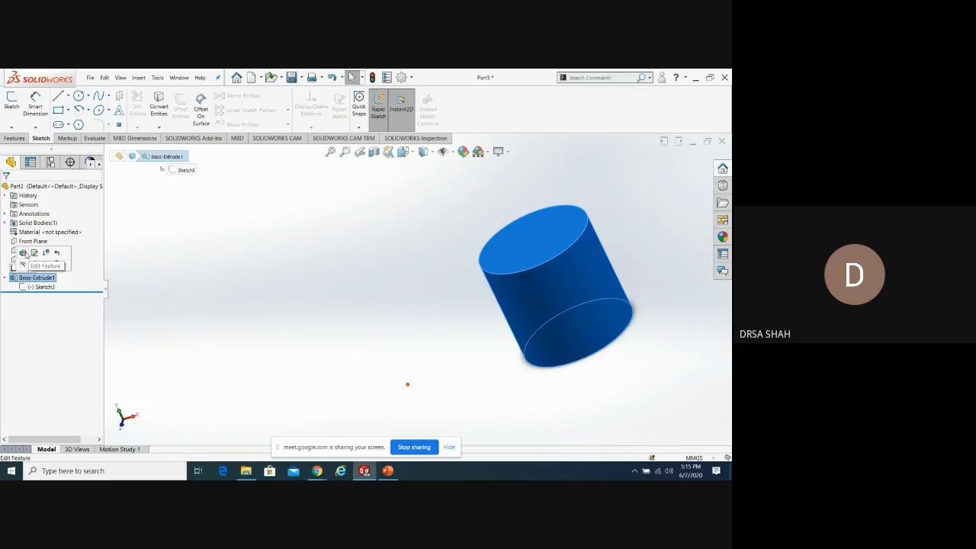
{"action": "left_click", "coordinate": [23, 253]}
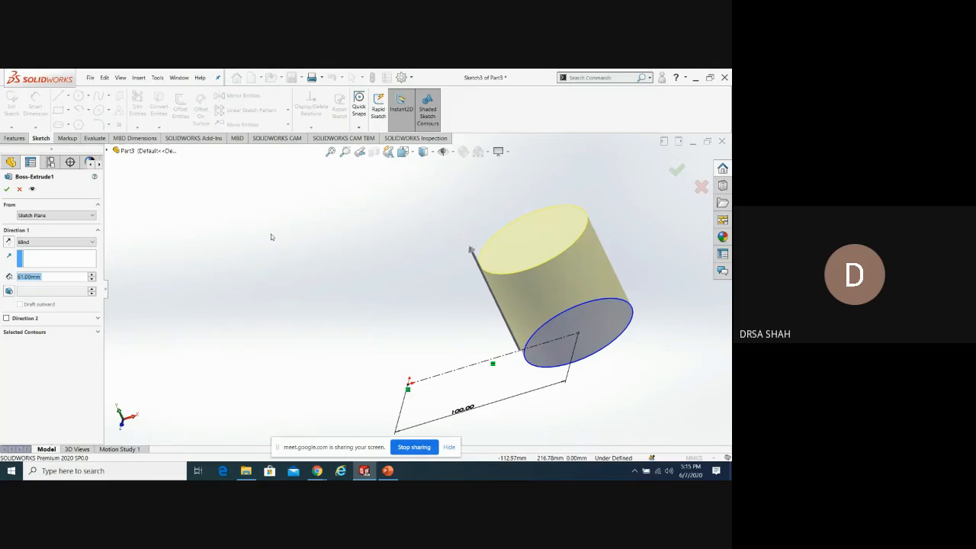
{"action": "left_click", "coordinate": [92, 243]}
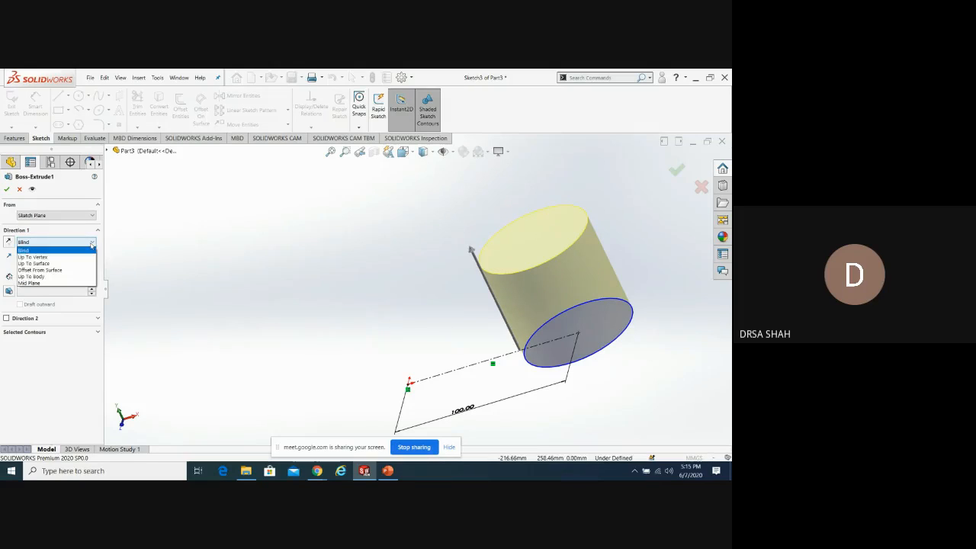
{"action": "left_click", "coordinate": [30, 283]}
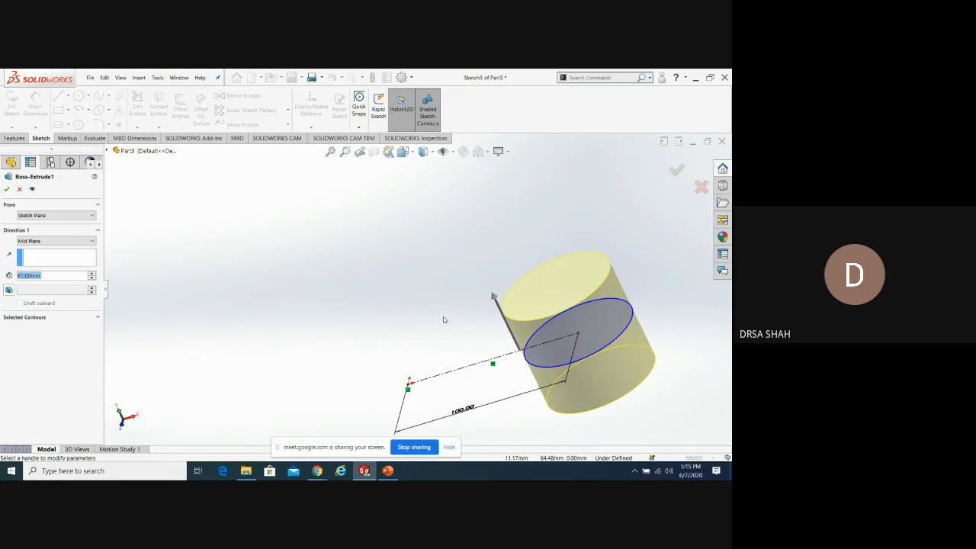
{"action": "left_click", "coordinate": [7, 189]}
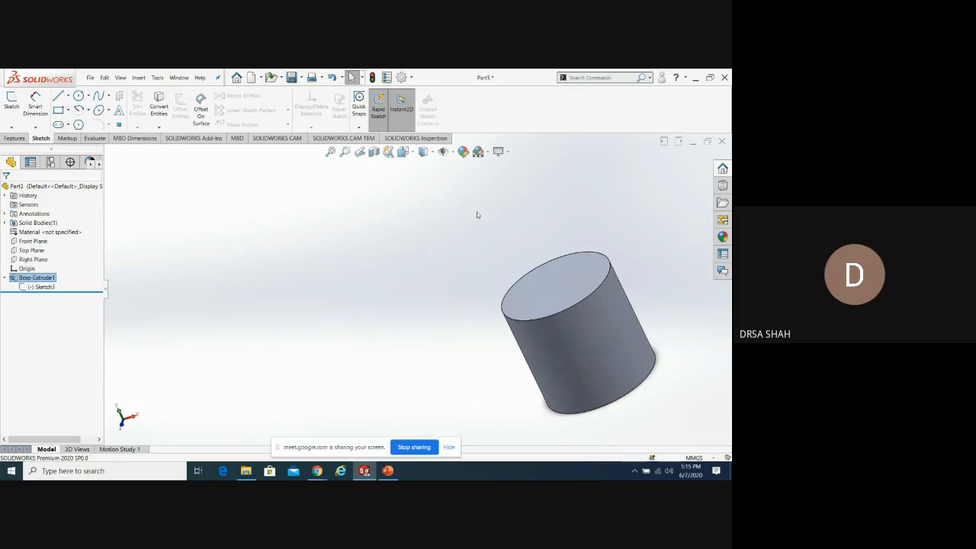
Start a new sketch on the Right Plane and view it face-on
{"action": "scroll", "coordinate": [480, 211], "scroll_direction": "up", "scroll_amount": 3}
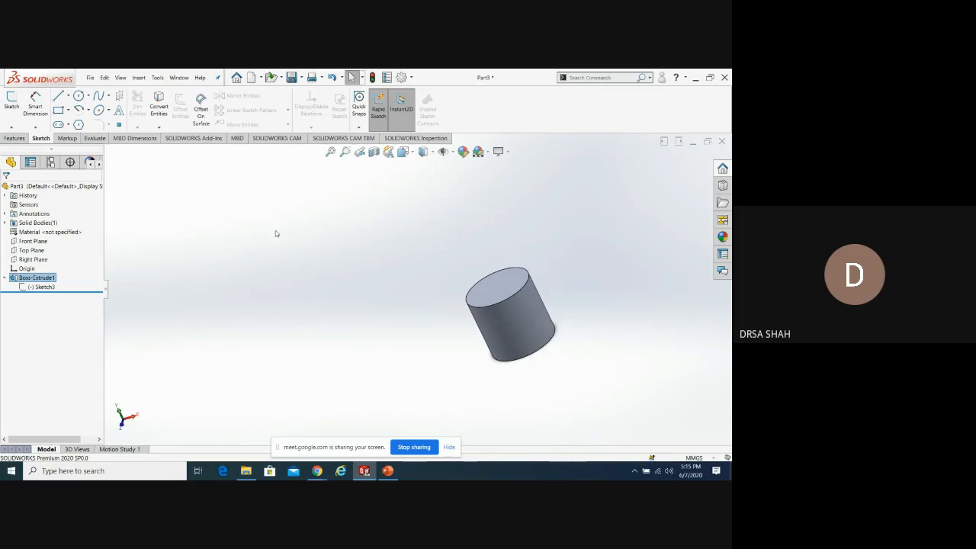
{"action": "left_click", "coordinate": [35, 260]}
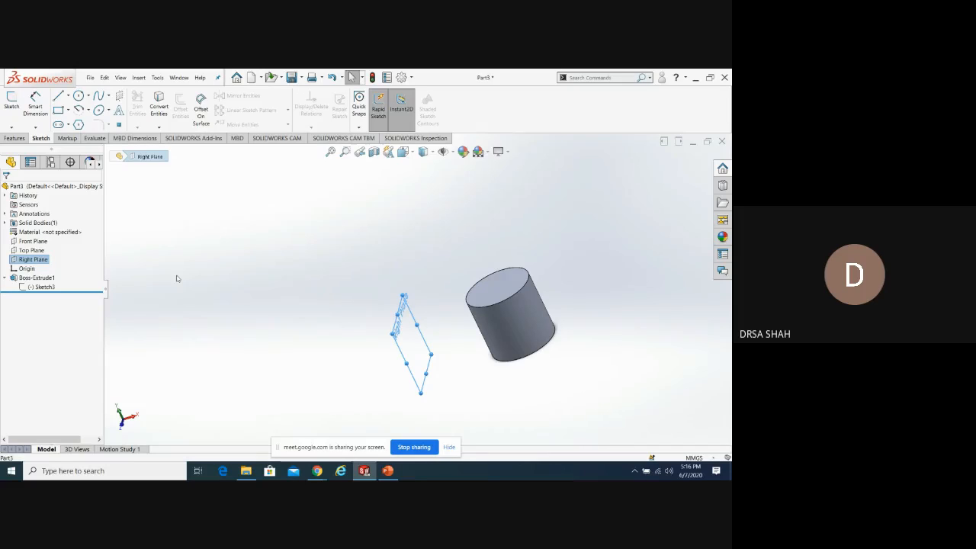
{"action": "left_click", "coordinate": [11, 103]}
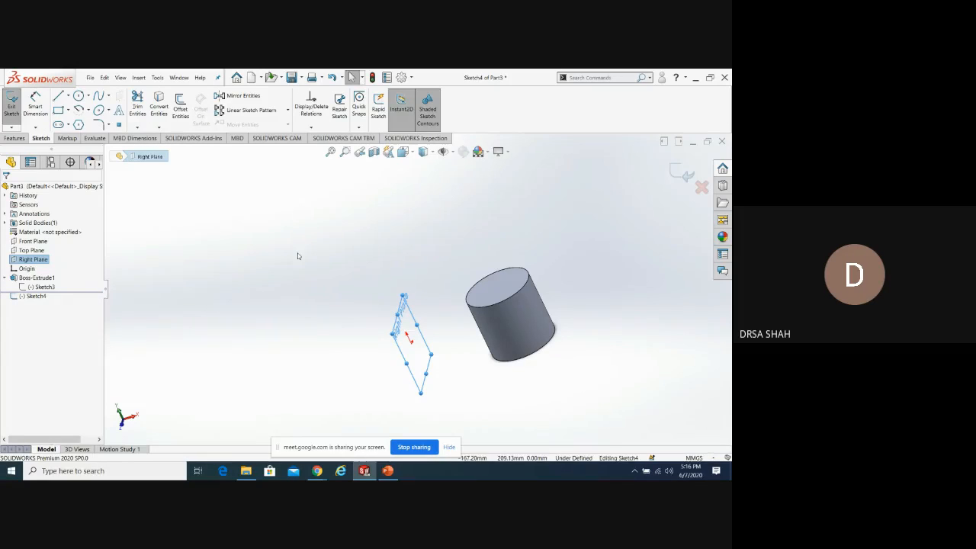
{"action": "key", "text": "space"}
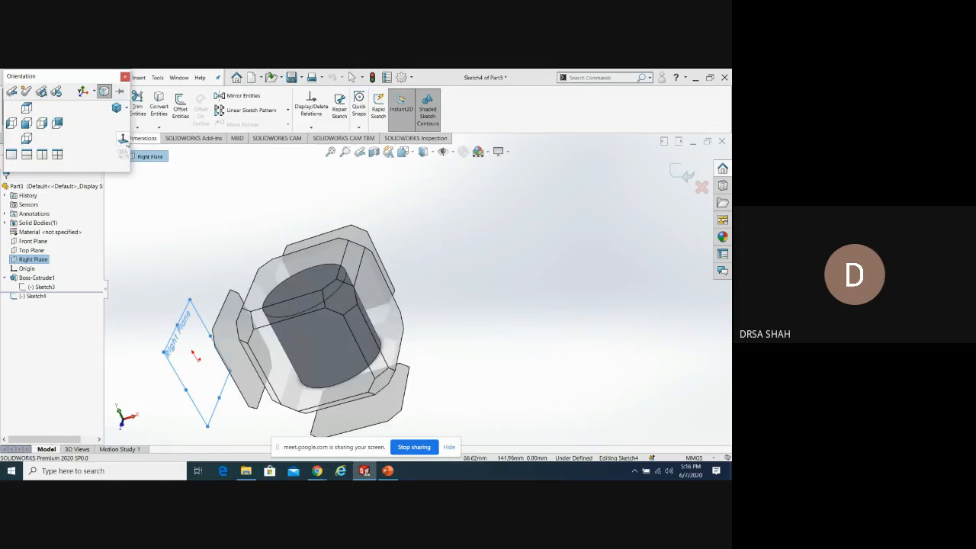
{"action": "left_click", "coordinate": [122, 140]}
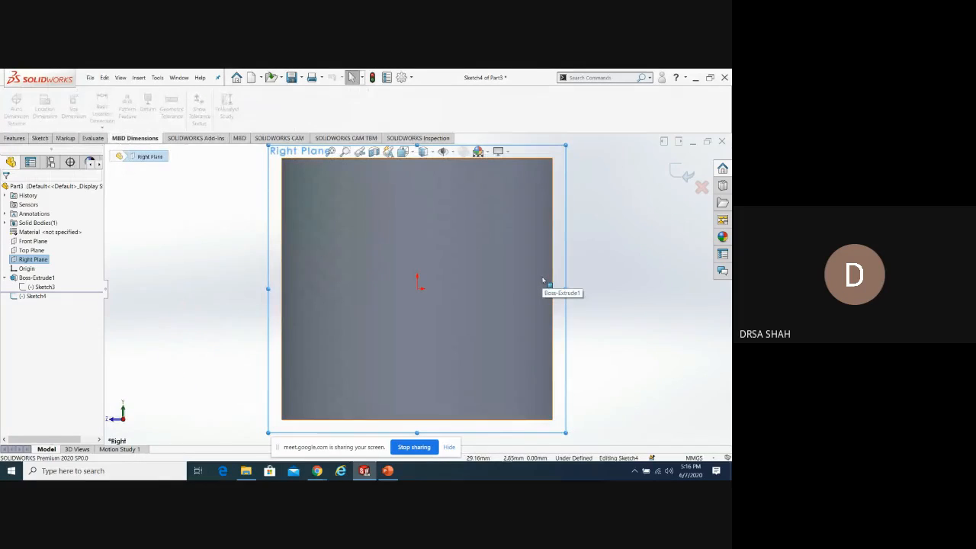
{"action": "scroll", "coordinate": [543, 280], "scroll_direction": "up", "scroll_amount": 1}
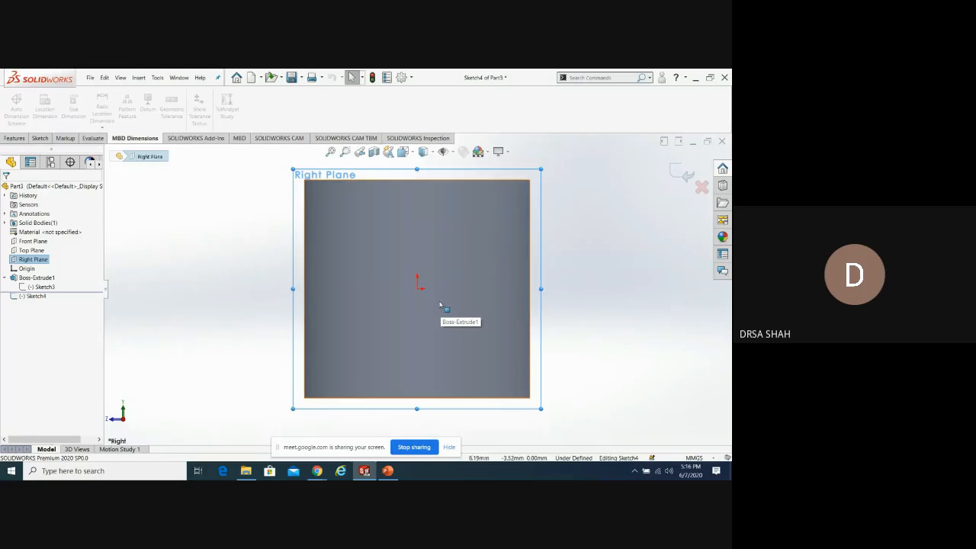
Draw a center rectangle from the origin, about 50 mm wide and 34 mm high, within the cylinder's outline
{"action": "left_click", "coordinate": [40, 138]}
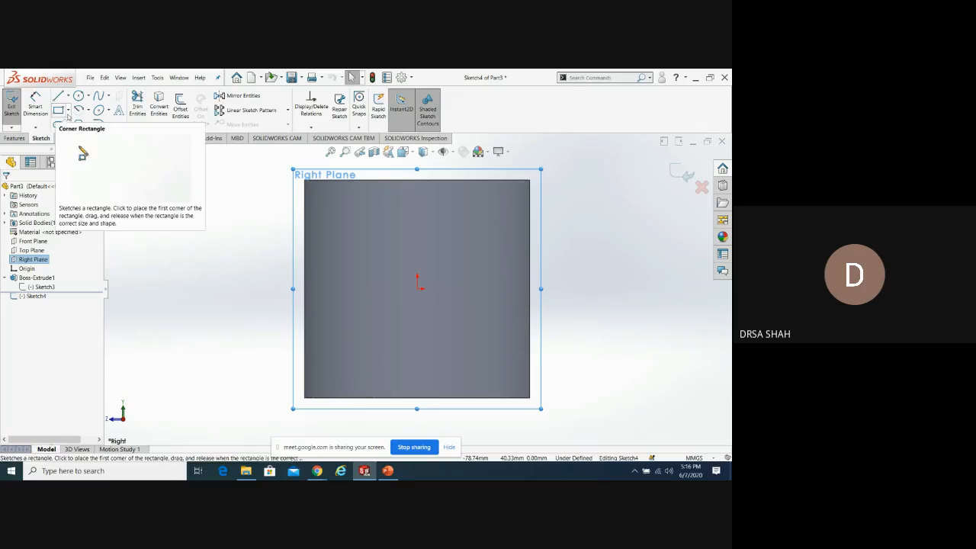
{"action": "left_click", "coordinate": [69, 113]}
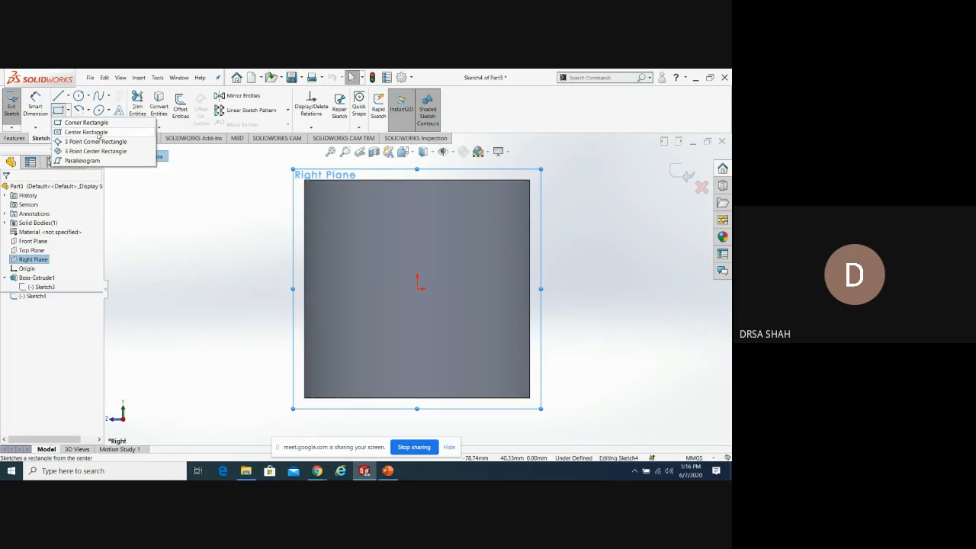
{"action": "left_click", "coordinate": [82, 134]}
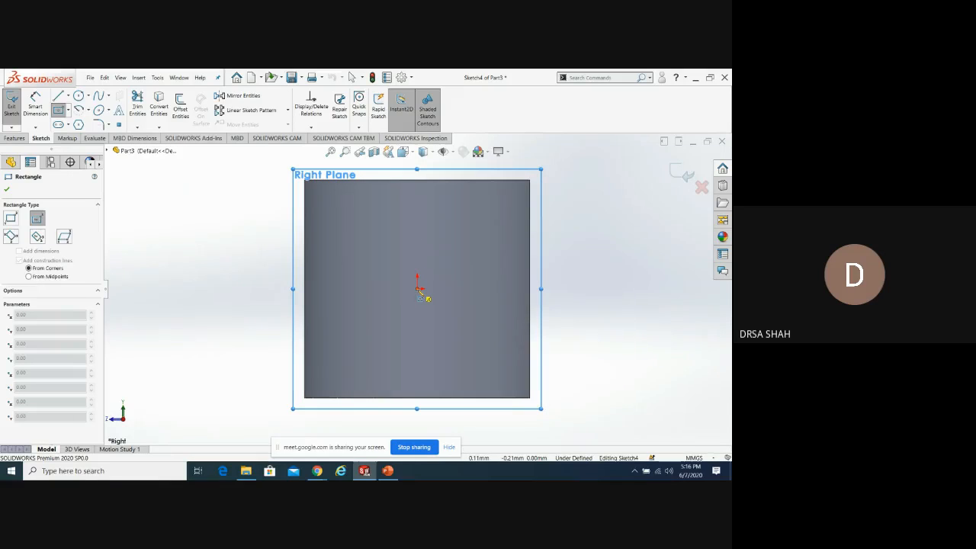
{"action": "left_click", "coordinate": [418, 290]}
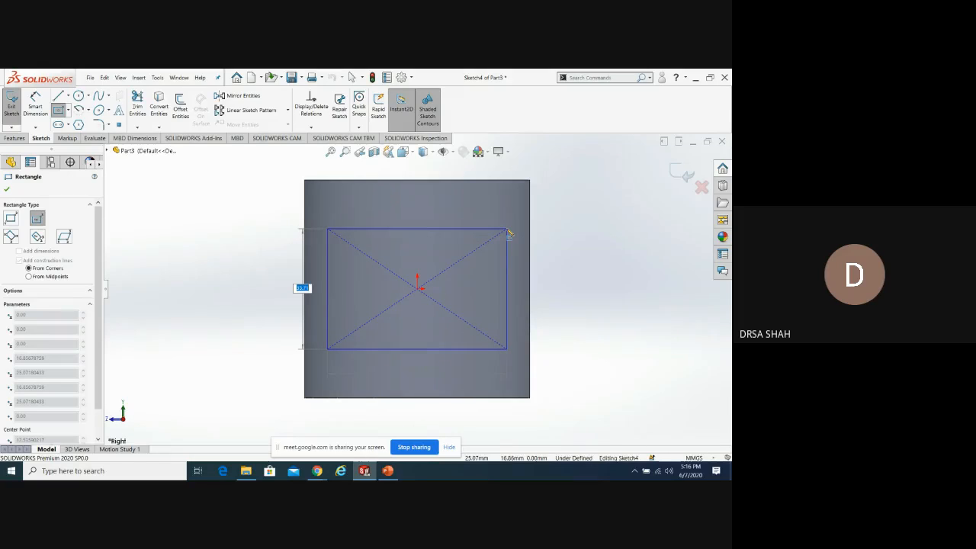
{"action": "left_click", "coordinate": [508, 230]}
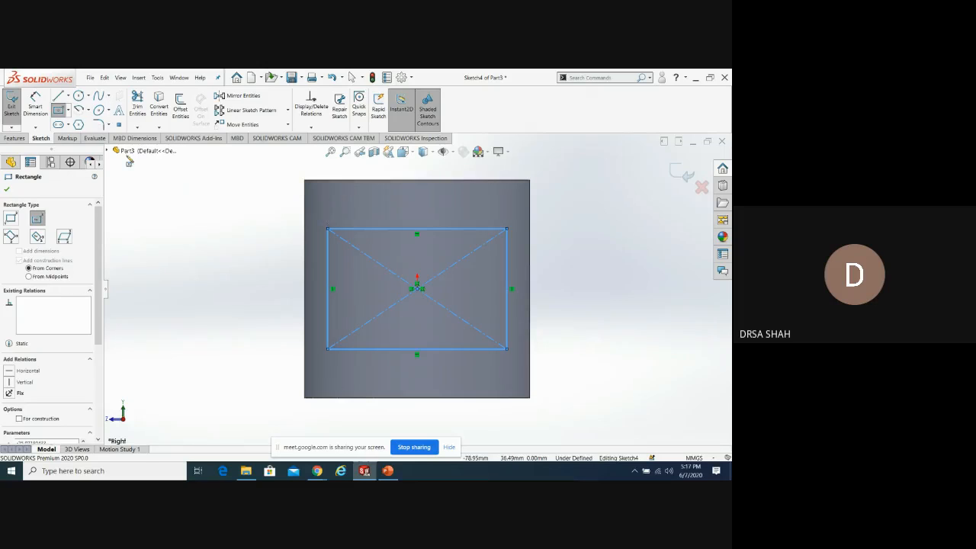
{"action": "left_click", "coordinate": [68, 112]}
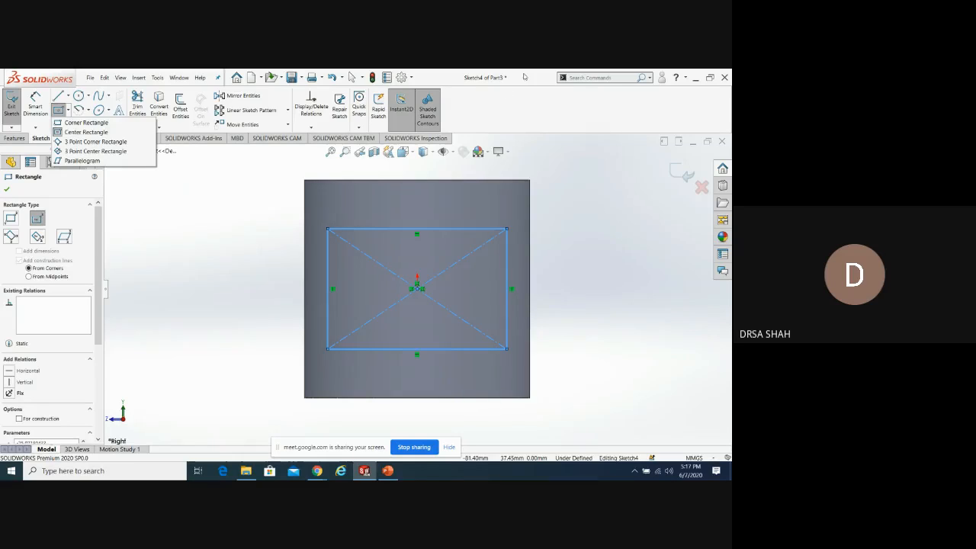
{"action": "left_click", "coordinate": [542, 108]}
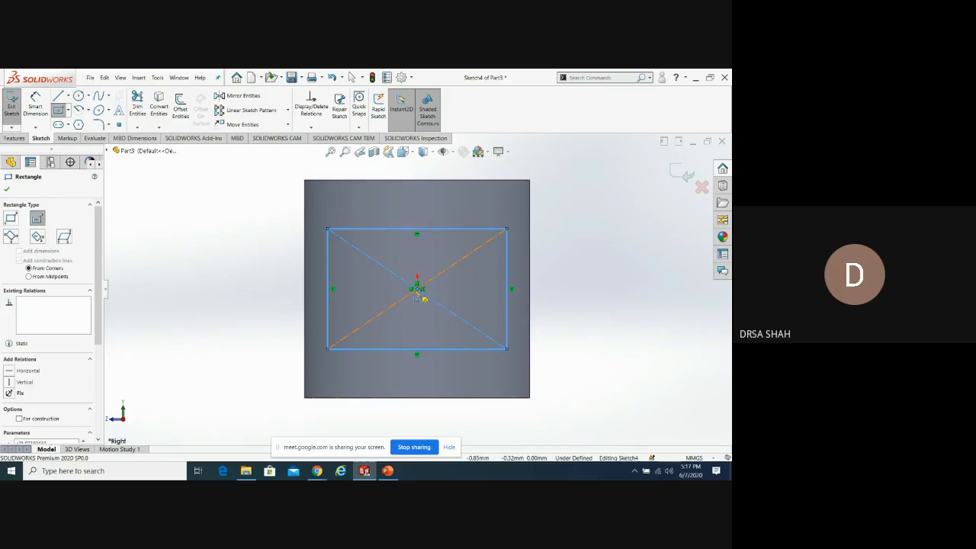
{"action": "left_click", "coordinate": [68, 96]}
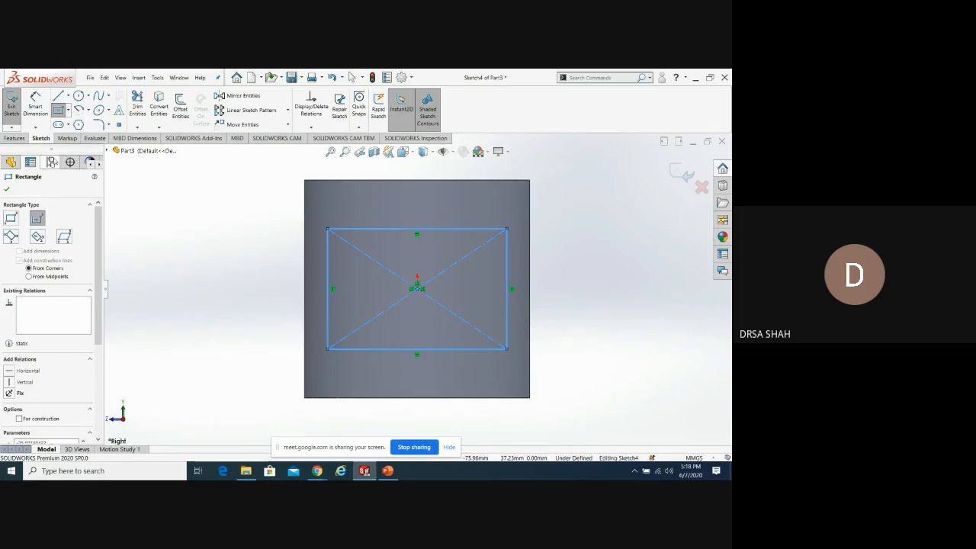
Dimension the gap between the rectangle's upper edge and the cylinder's top edge as 5 mm
{"action": "left_click", "coordinate": [35, 105]}
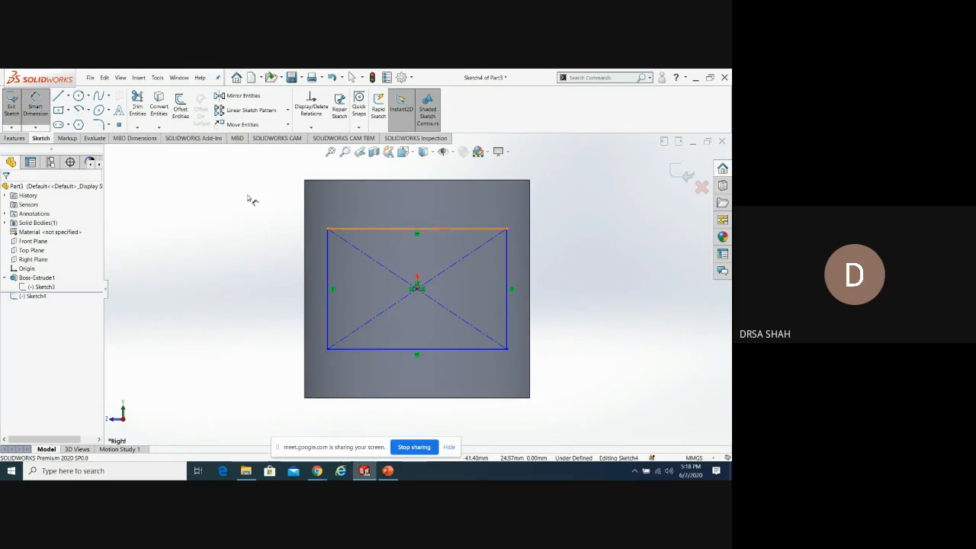
{"action": "left_click", "coordinate": [467, 230]}
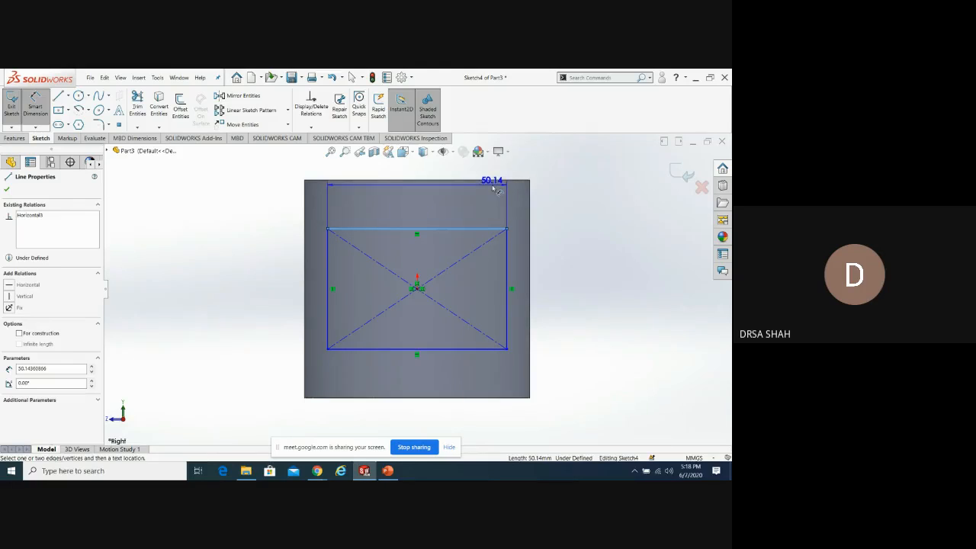
{"action": "left_click", "coordinate": [494, 181]}
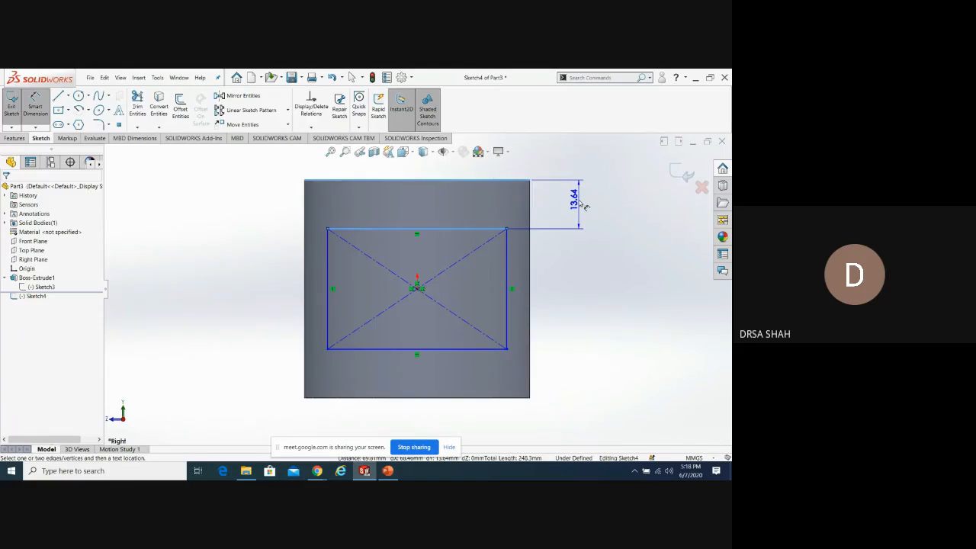
{"action": "left_click", "coordinate": [585, 206]}
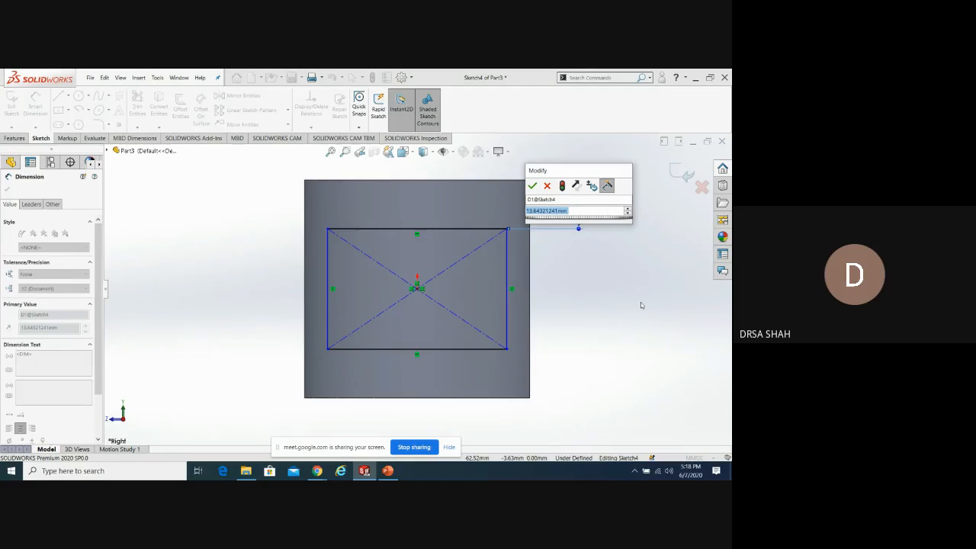
{"action": "type", "text": "5"}
{"action": "key", "text": "Return"}
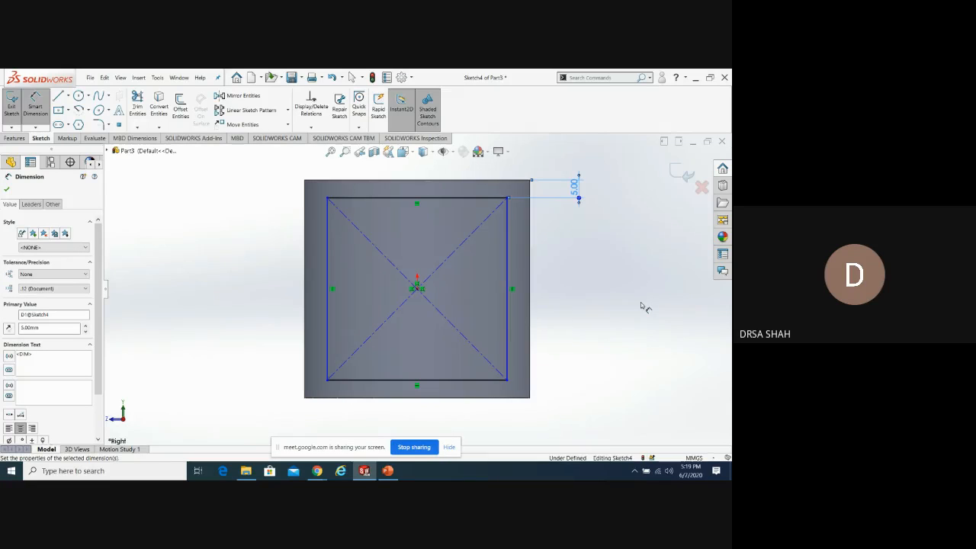
Dimension the gap between the rectangle's right side and the cylinder's right silhouette edge as 5 mm, then finish dimensioning
{"action": "left_click", "coordinate": [509, 265]}
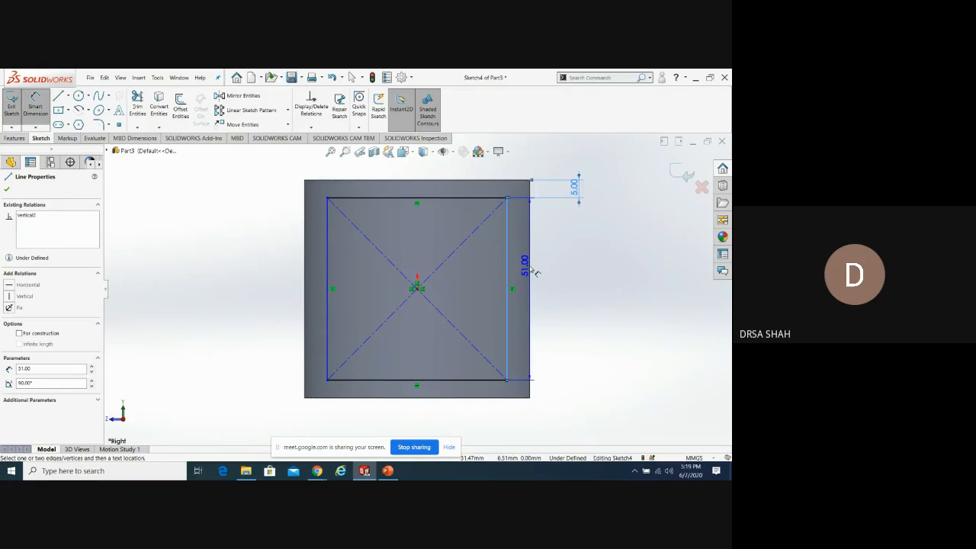
{"action": "left_click", "coordinate": [534, 277]}
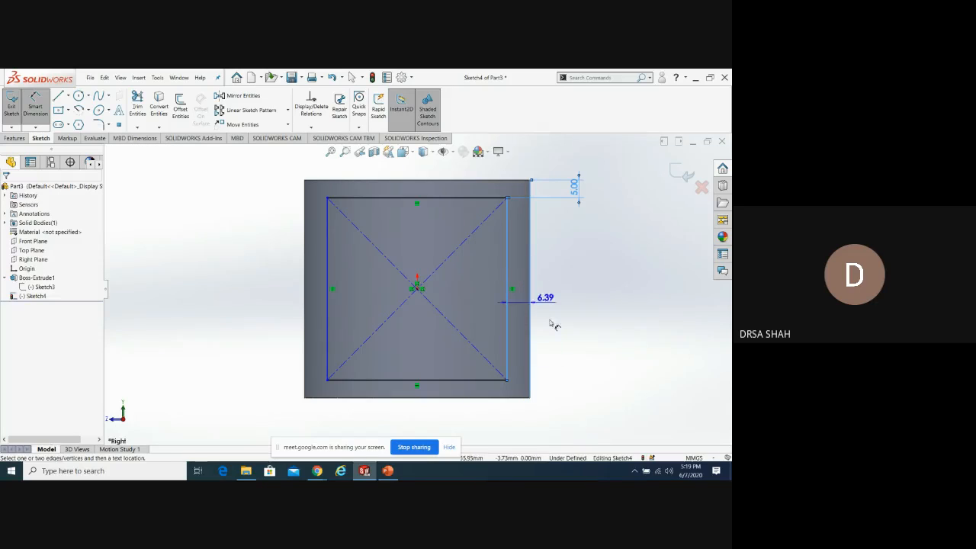
{"action": "left_click", "coordinate": [523, 424]}
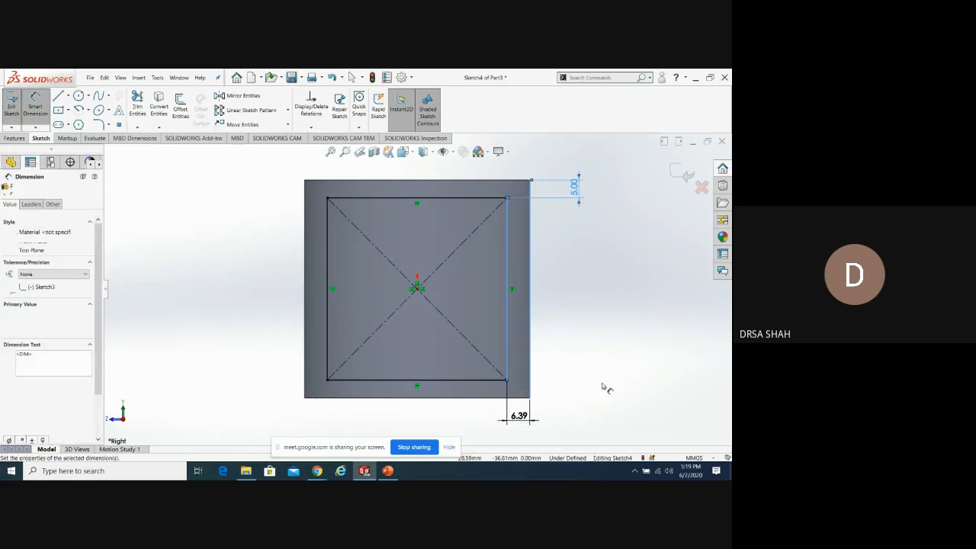
{"action": "type", "text": "5"}
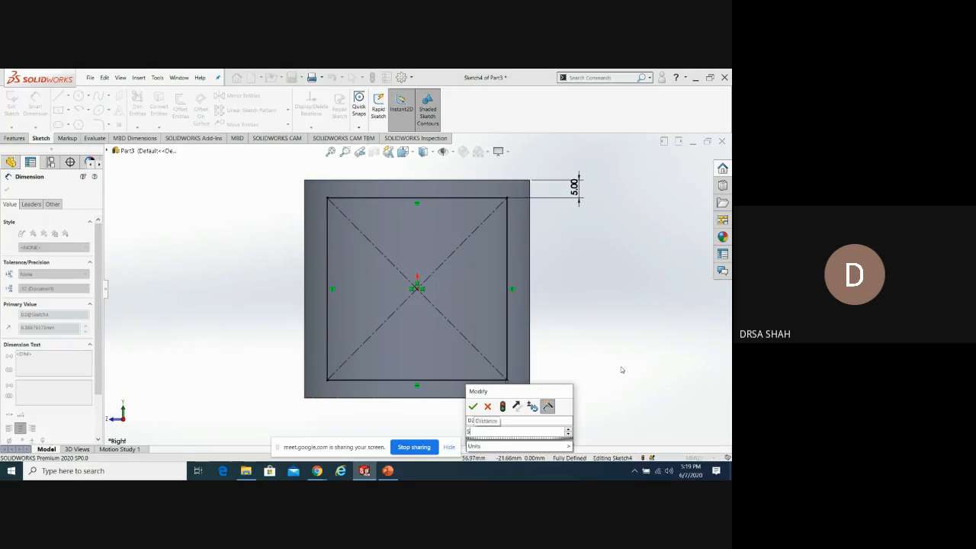
{"action": "key", "text": "Return"}
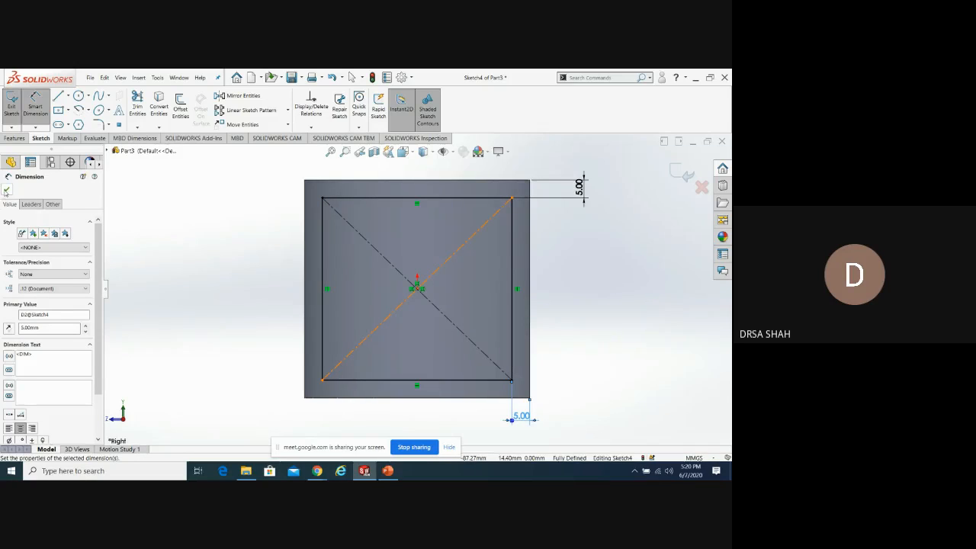
{"action": "left_click", "coordinate": [7, 189]}
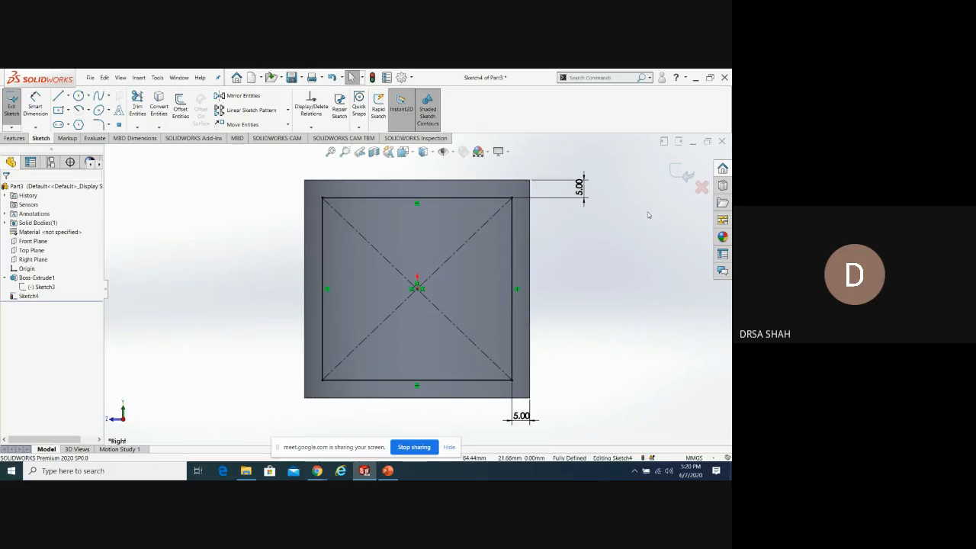
Exit the rectangle sketch, show the part in isometric view and clear the selection
{"action": "left_click", "coordinate": [681, 171]}
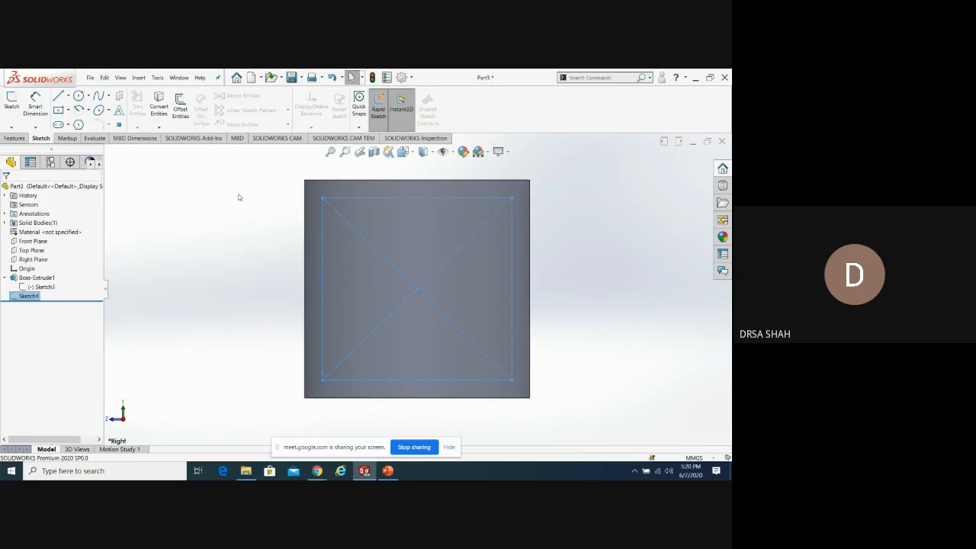
{"action": "key", "text": "space"}
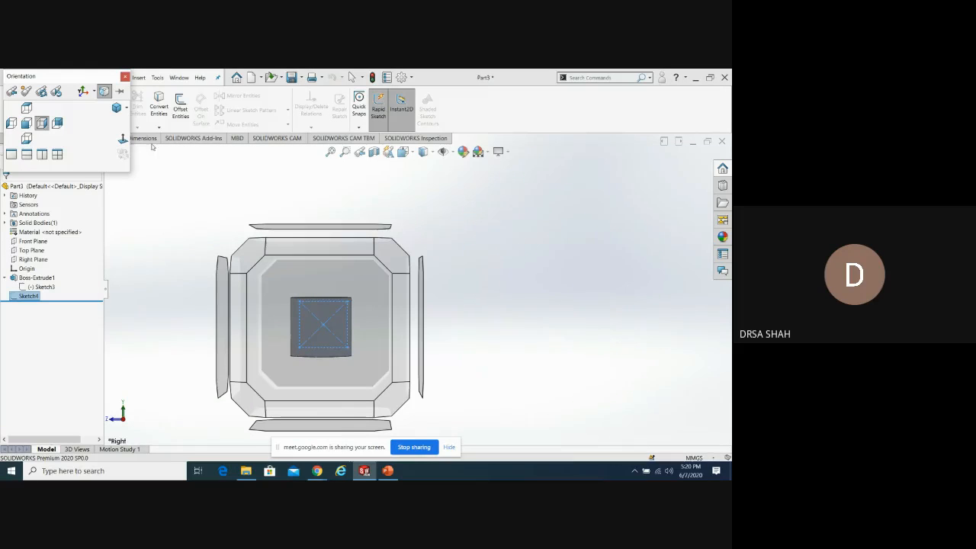
{"action": "left_click", "coordinate": [116, 108]}
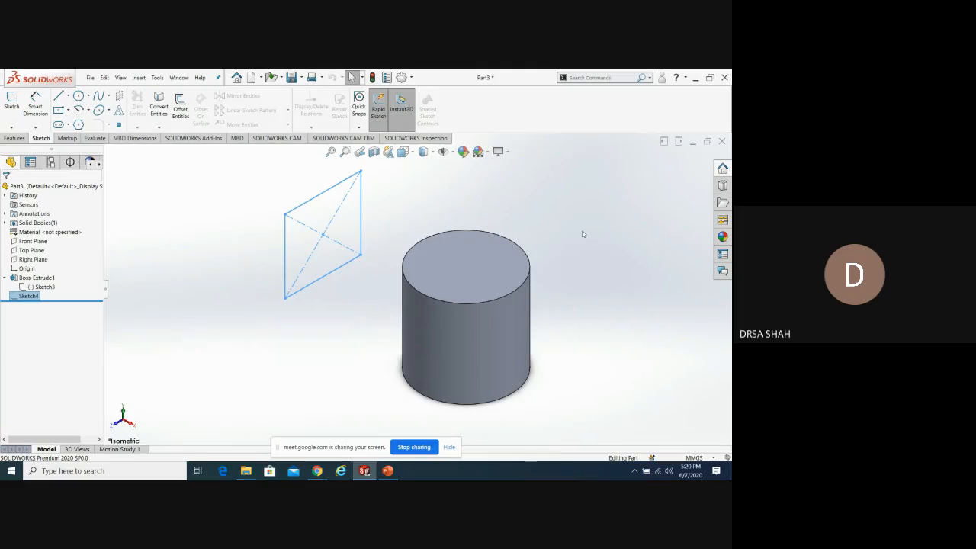
{"action": "left_click", "coordinate": [581, 241]}
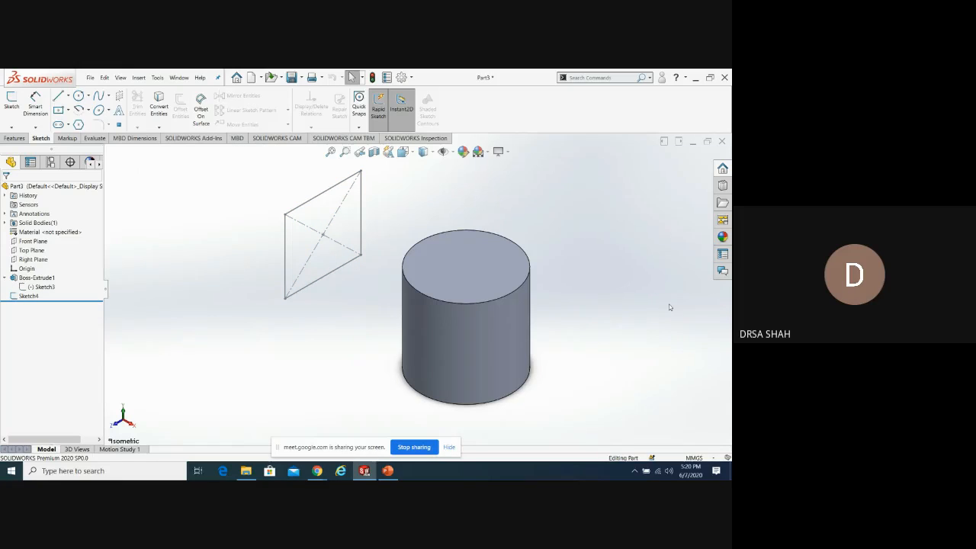
Start a Boss-Extrude of the rectangle sketch beside the cylinder with the Blind end condition
{"action": "middle_click_drag", "start_coordinate": [666, 359], "coordinate": [276, 343]}
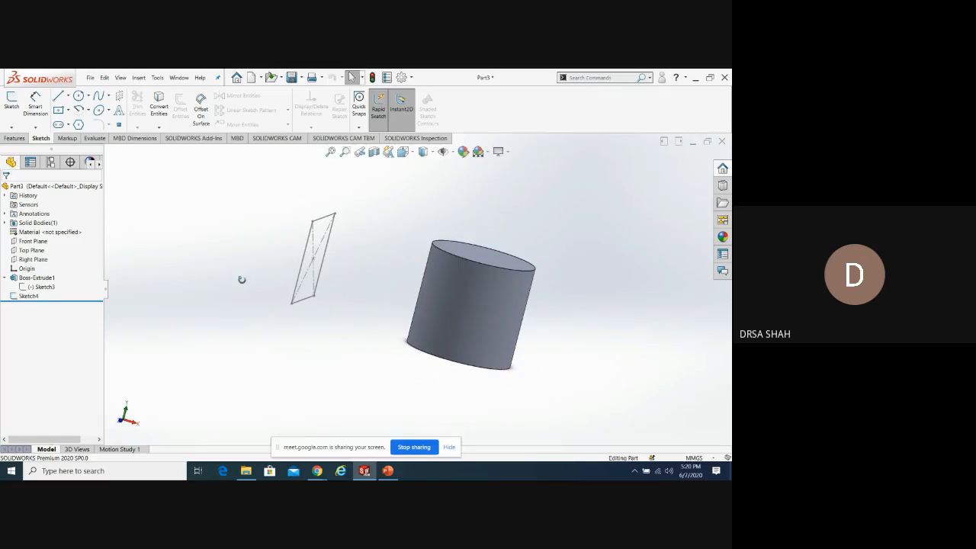
{"action": "mouse_move", "coordinate": [240, 276]}
{"action": "middle_mouse_down"}
{"action": "mouse_move", "coordinate": [264, 375]}
{"action": "mouse_move", "coordinate": [253, 381]}
{"action": "middle_mouse_up"}
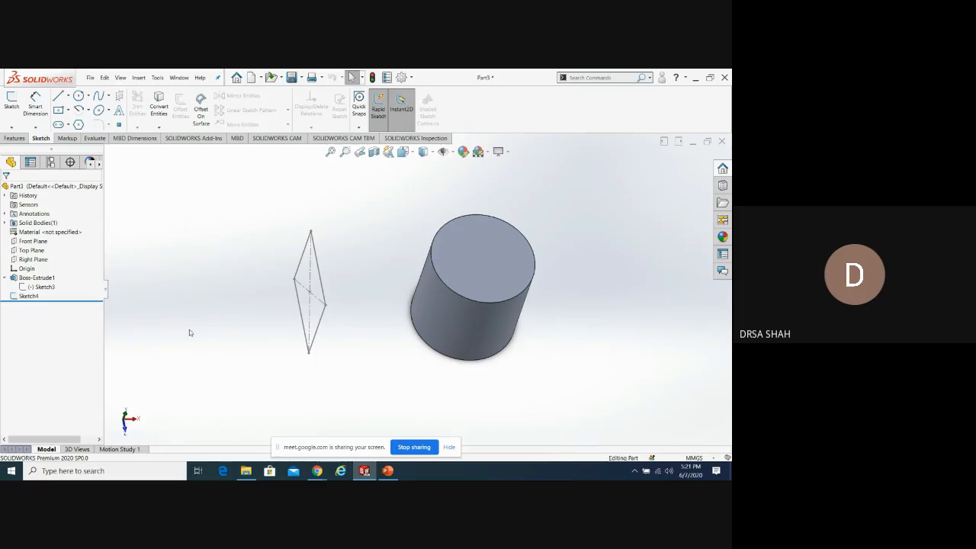
{"action": "left_click", "coordinate": [25, 297]}
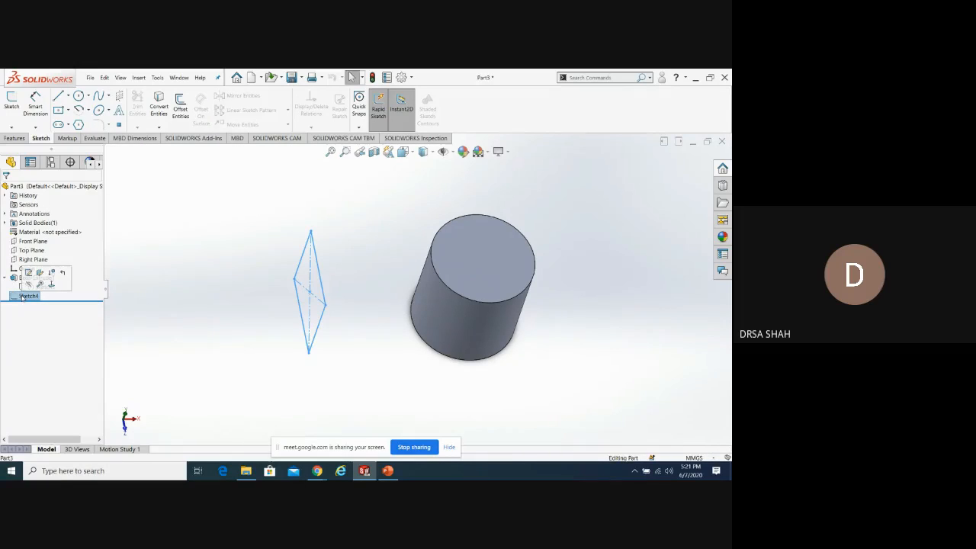
{"action": "left_click", "coordinate": [16, 138]}
{"action": "left_click", "coordinate": [15, 104]}
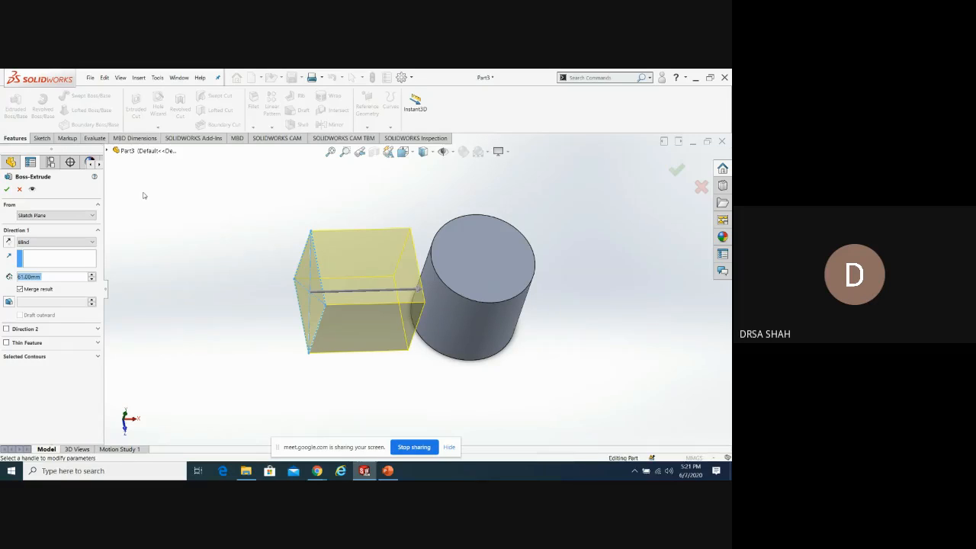
{"action": "left_click", "coordinate": [94, 243]}
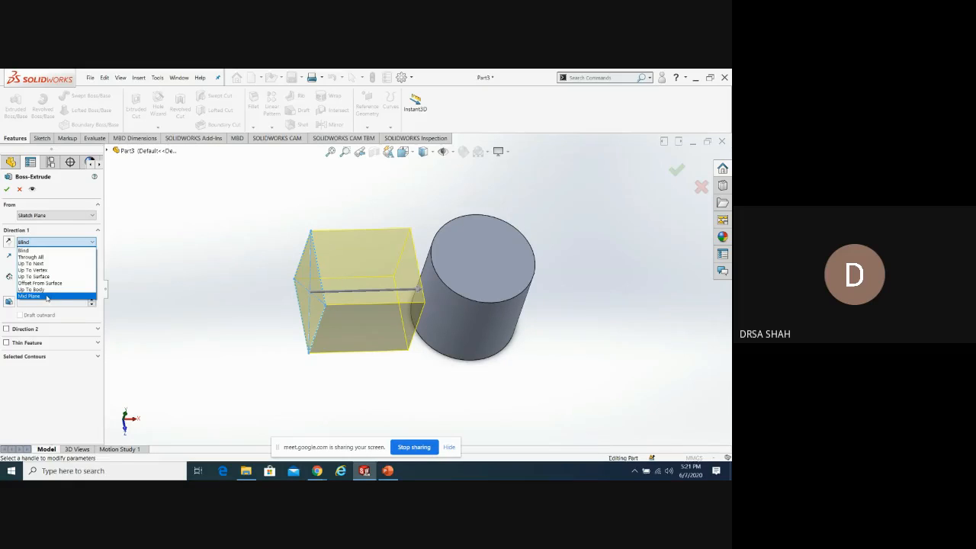
{"action": "left_click", "coordinate": [33, 251]}
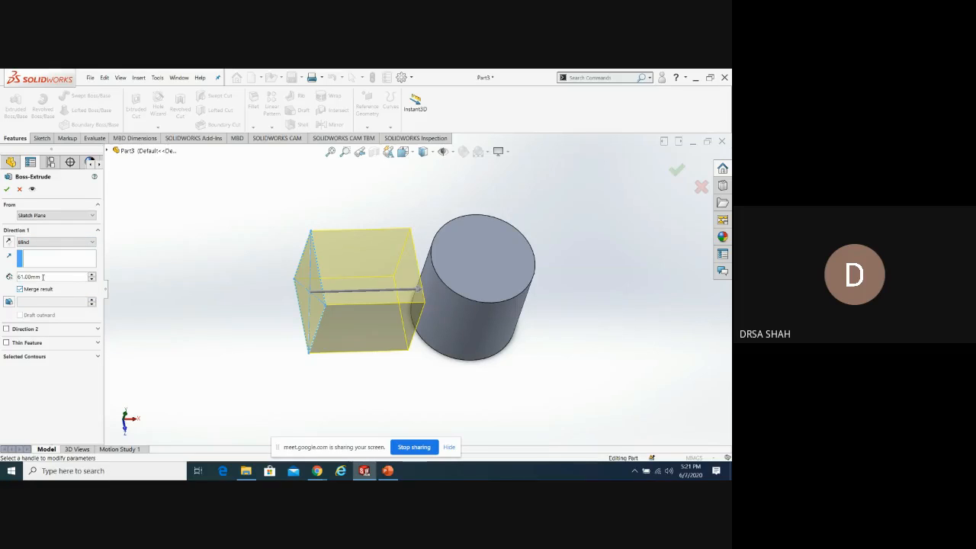
Try the Mid Plane end condition on the rectangle's extrusion and return it to Blind
{"action": "left_click", "coordinate": [81, 243]}
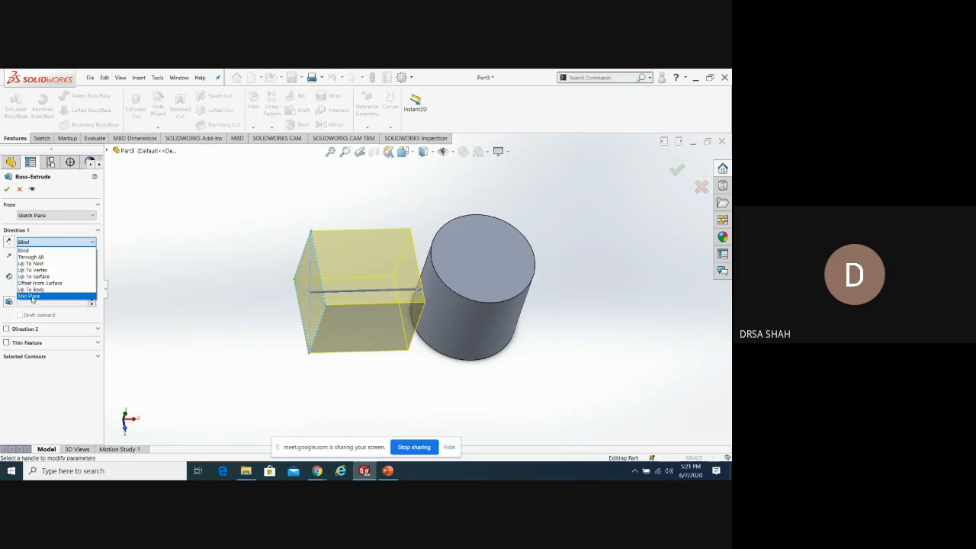
{"action": "left_click", "coordinate": [32, 298]}
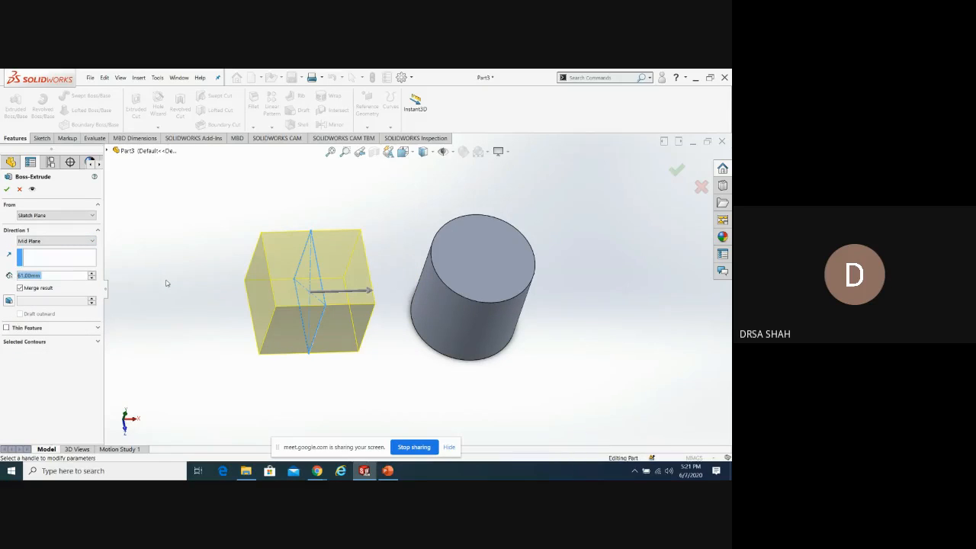
{"action": "left_click", "coordinate": [90, 242]}
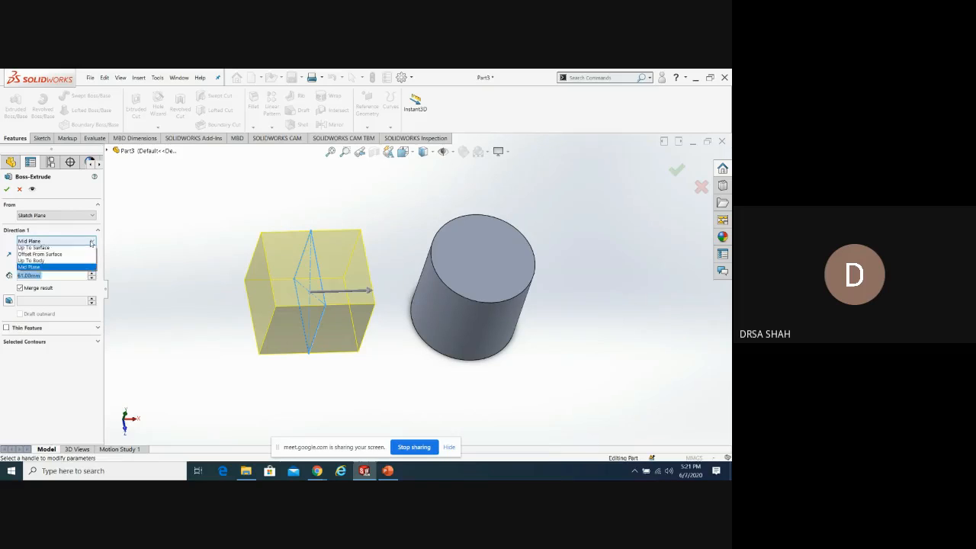
{"action": "left_click", "coordinate": [40, 250]}
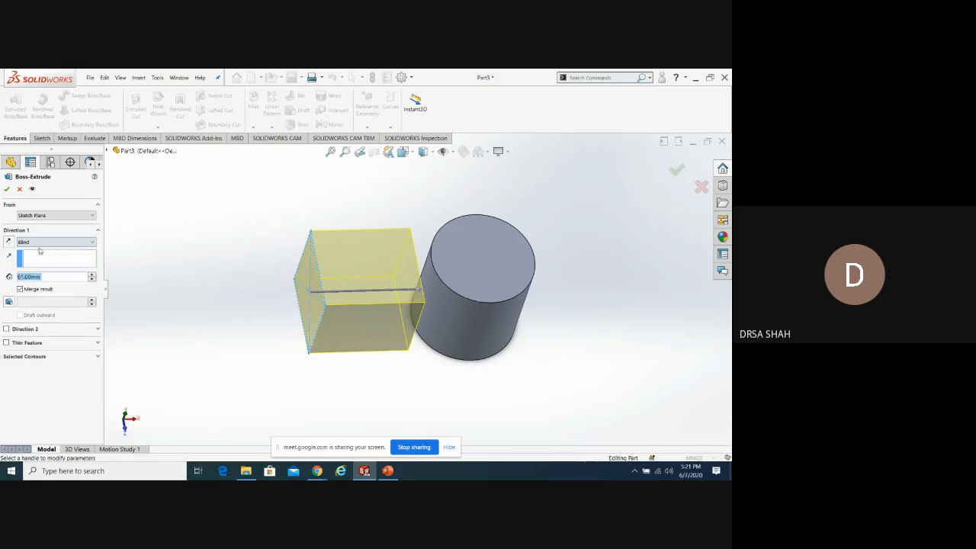
Set the extrusion's end condition to Through All and check the result in the detailed preview
{"action": "left_click", "coordinate": [92, 243]}
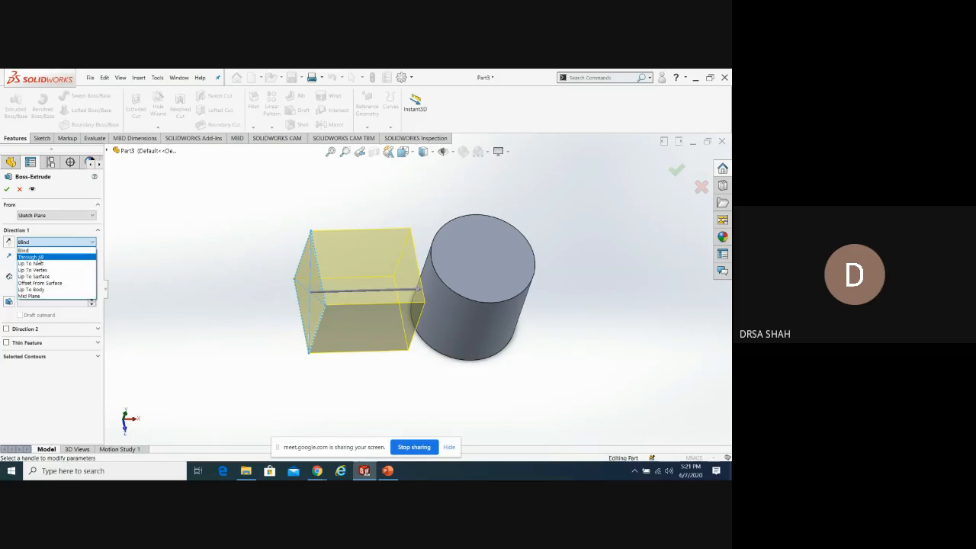
{"action": "left_click", "coordinate": [34, 257]}
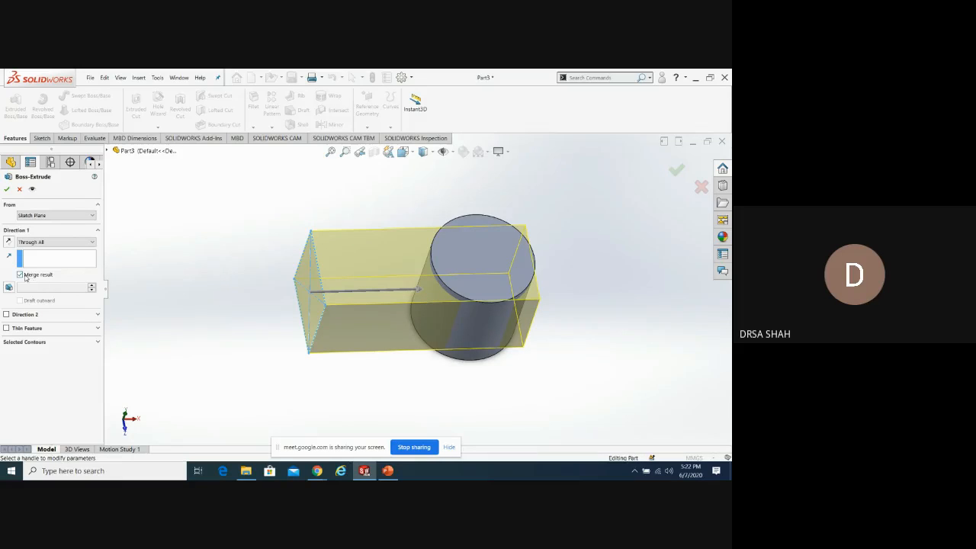
{"action": "left_click", "coordinate": [32, 189]}
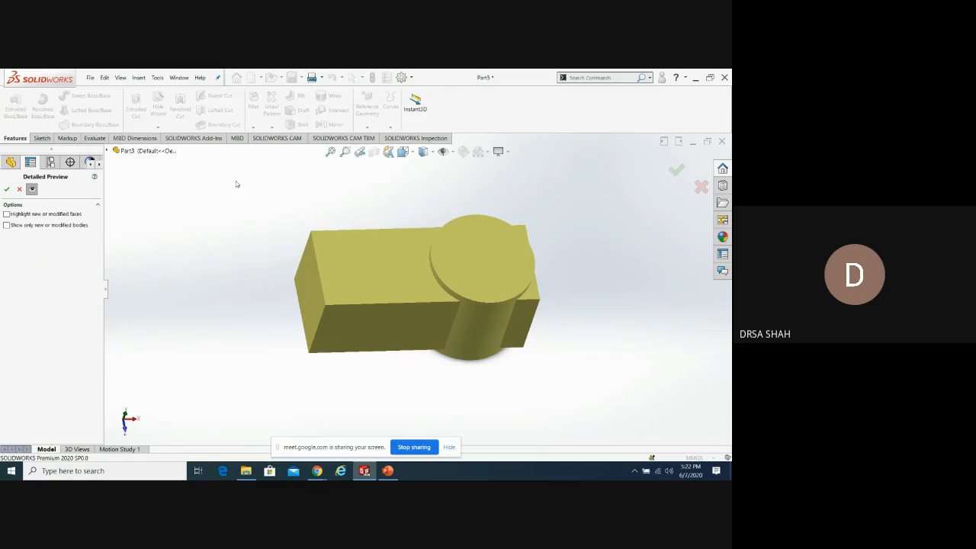
{"action": "left_click", "coordinate": [31, 189]}
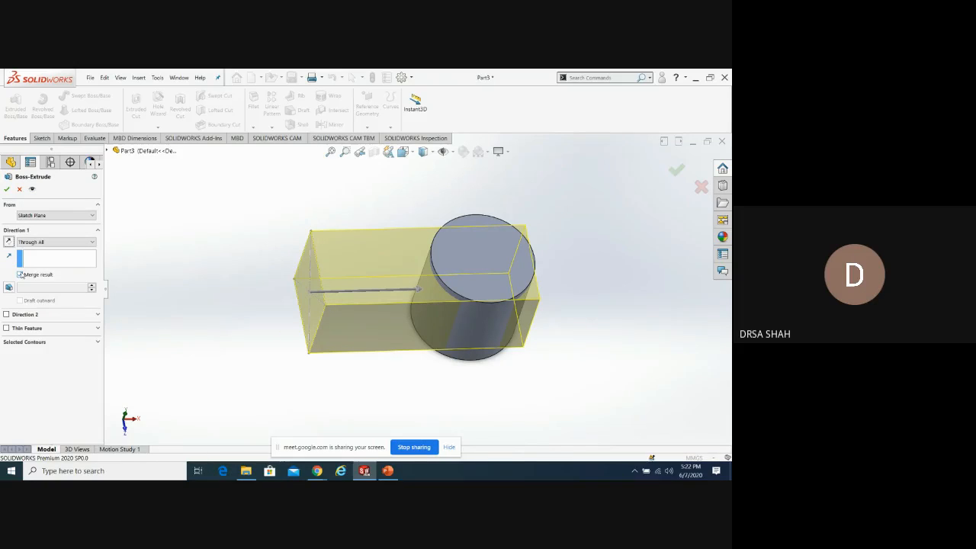
Shorten the extrusion to 36 mm as a Blind extrusion and switch its end condition to Up To Next
{"action": "left_click", "coordinate": [94, 243]}
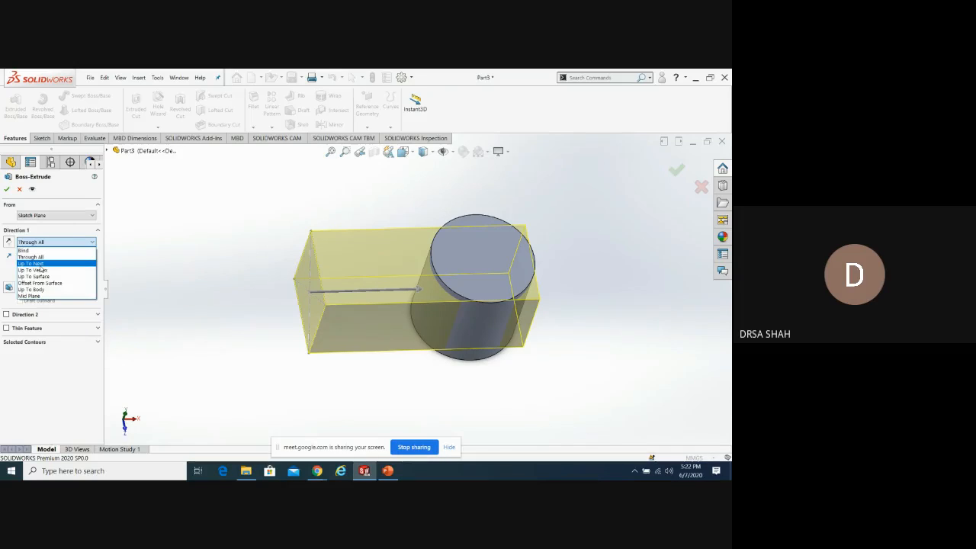
{"action": "left_click", "coordinate": [72, 250]}
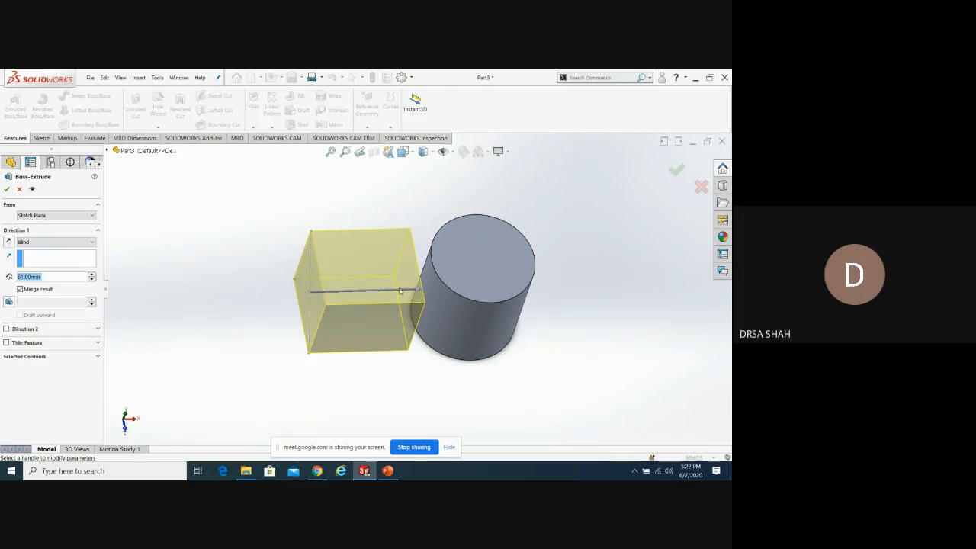
{"action": "left_click_drag", "start_coordinate": [418, 291], "coordinate": [379, 290]}
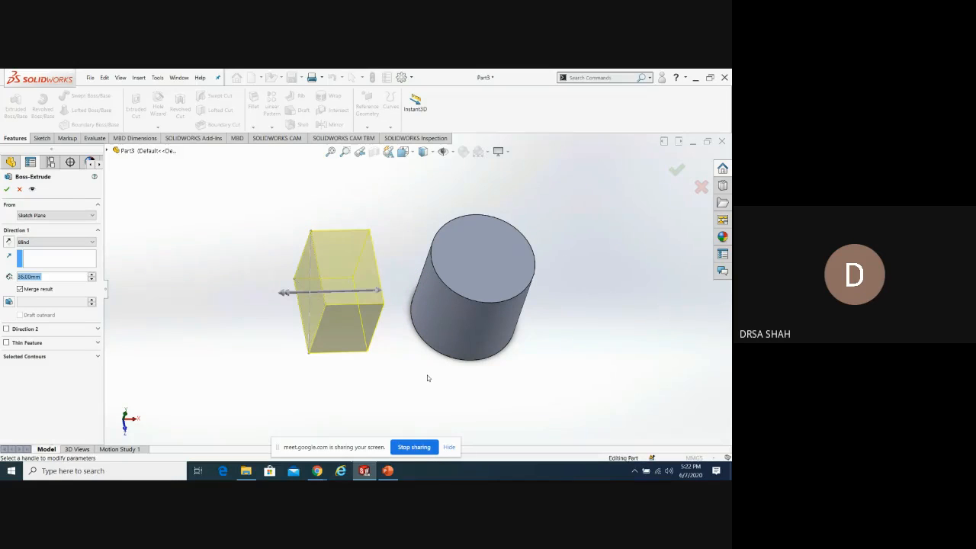
{"action": "left_click", "coordinate": [82, 242]}
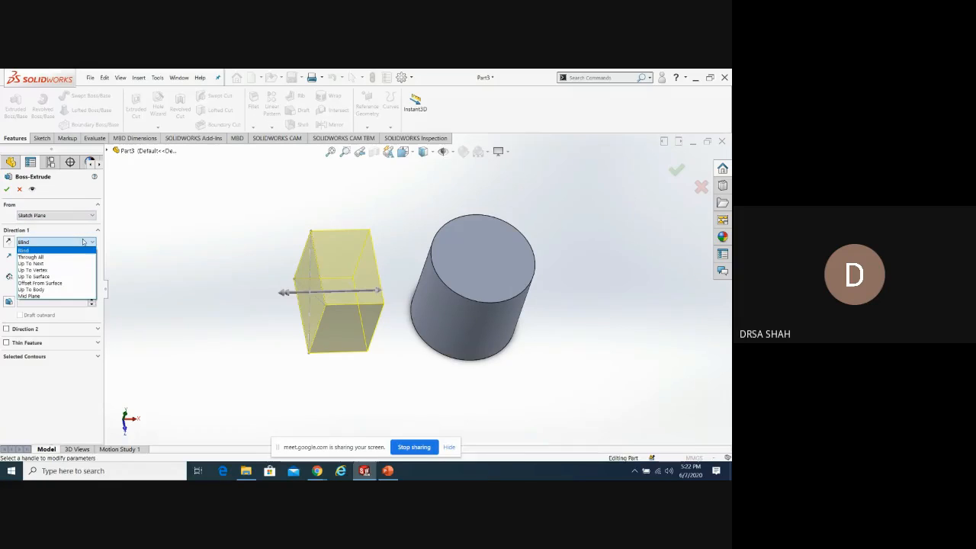
{"action": "left_click", "coordinate": [35, 263]}
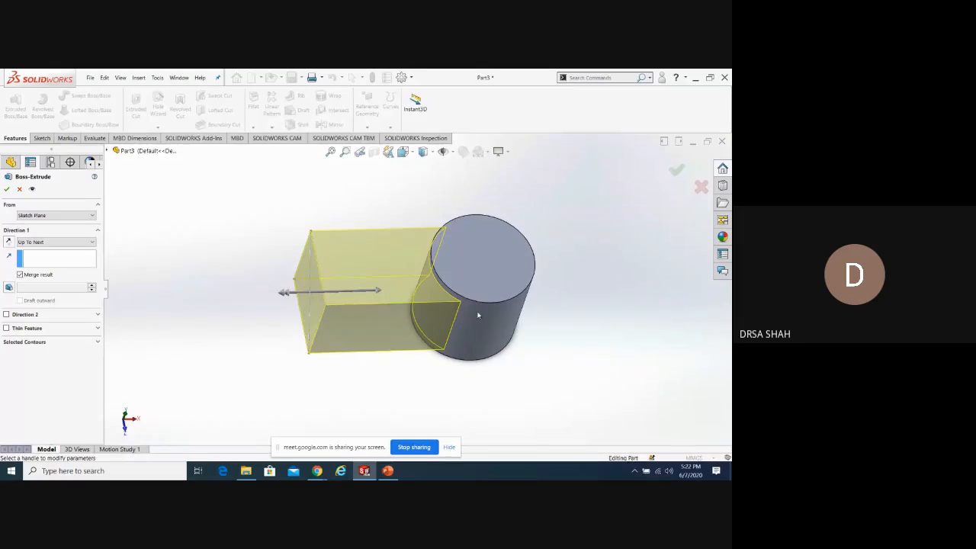
Set the end condition to Up To Surface with the cylinder's curved face as the target
{"action": "left_click", "coordinate": [91, 243]}
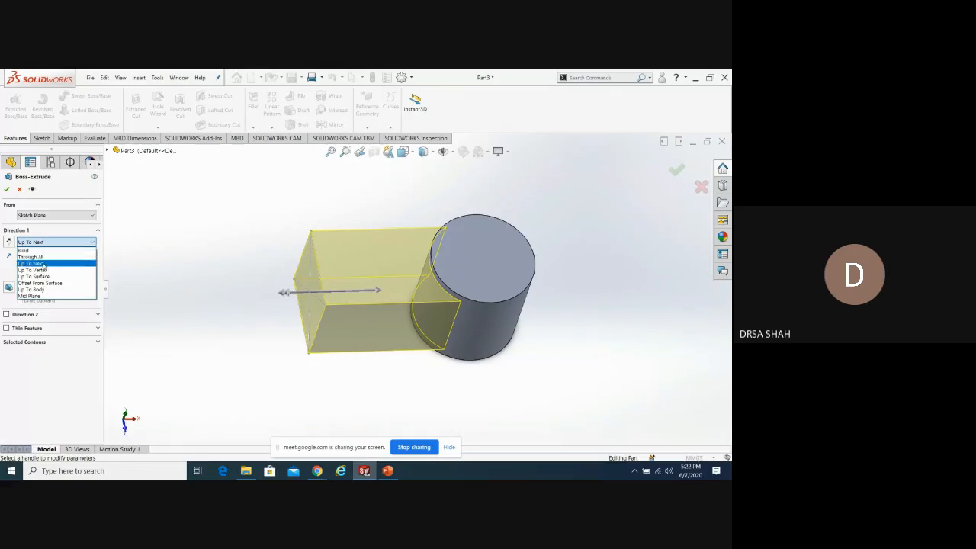
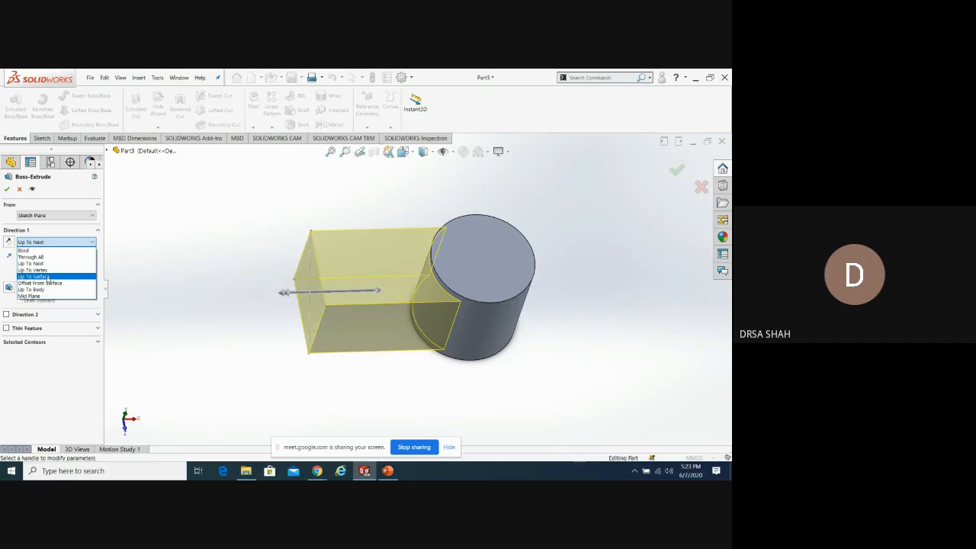
{"action": "left_click", "coordinate": [48, 277]}
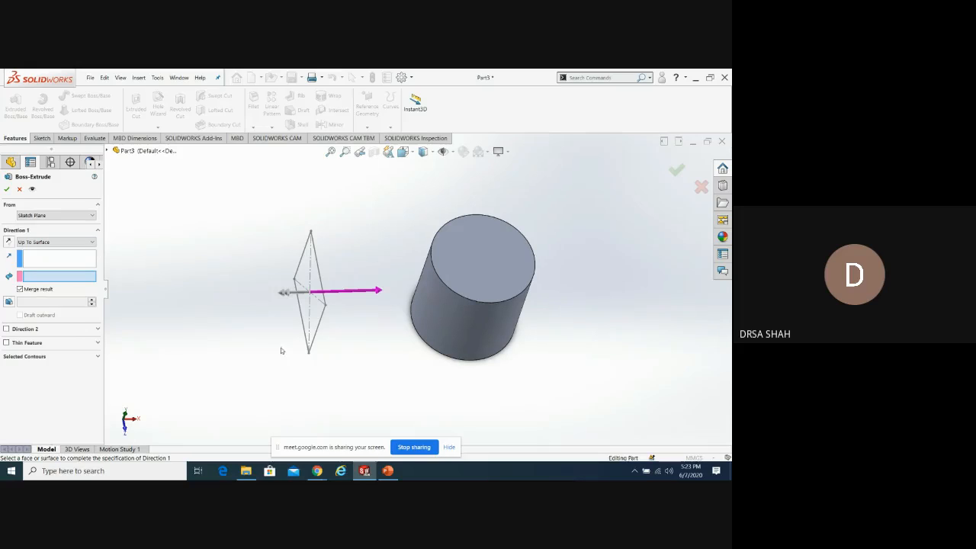
{"action": "left_click", "coordinate": [472, 318]}
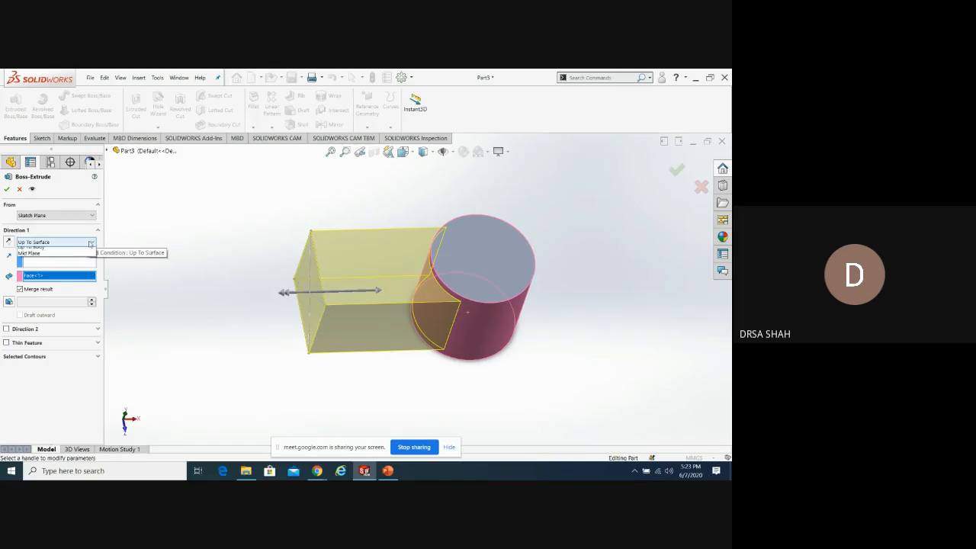
Set the end condition to Up To Body with the cylinder body as the target
{"action": "left_click", "coordinate": [90, 244]}
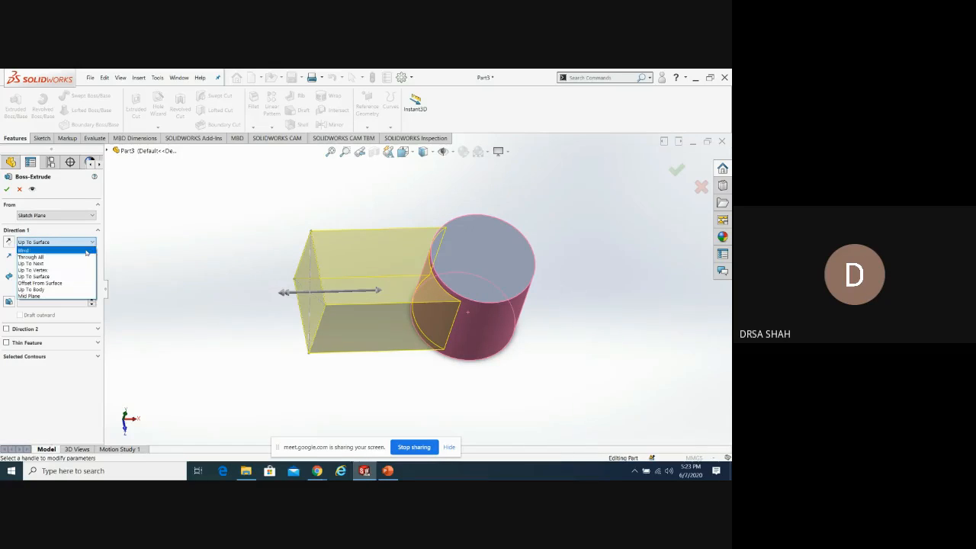
{"action": "left_click", "coordinate": [43, 291]}
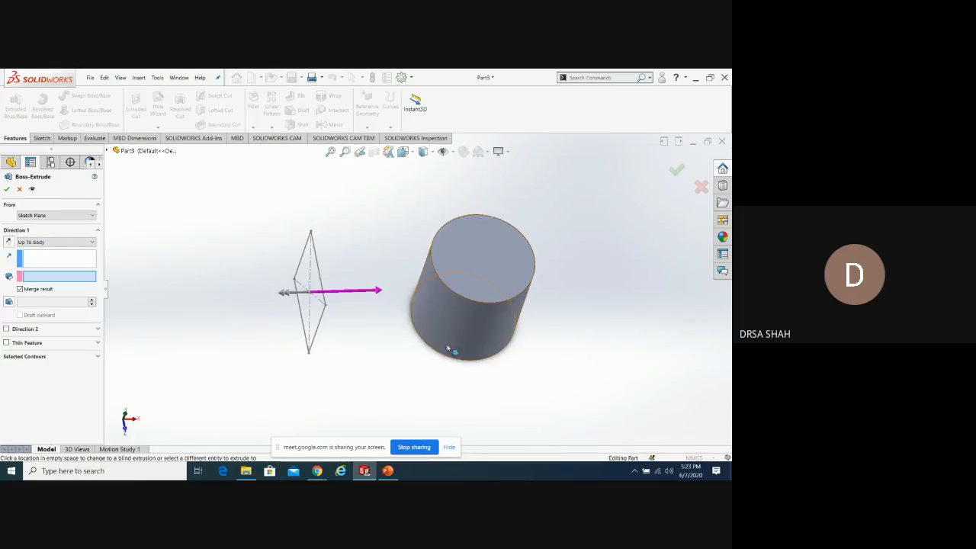
{"action": "left_click", "coordinate": [524, 268]}
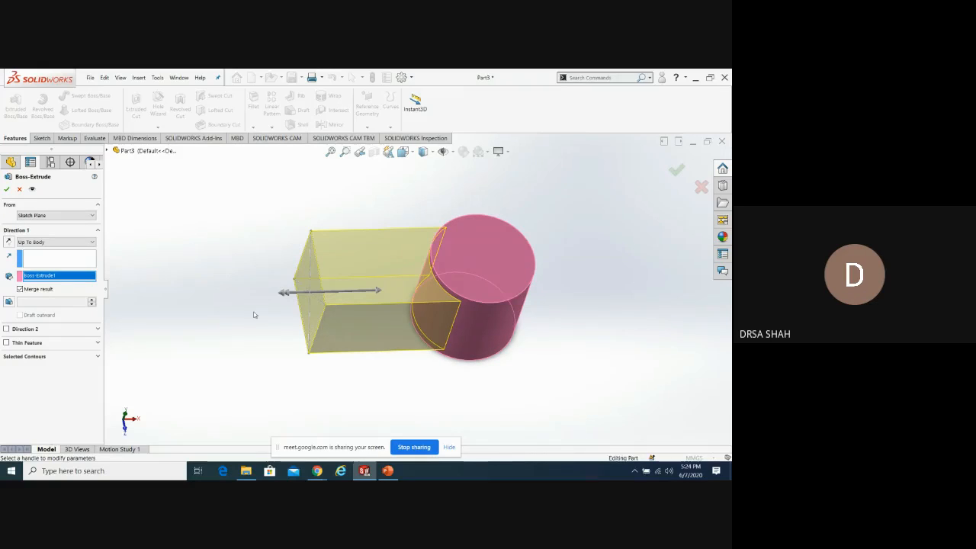
Set the end condition to Offset From Surface with the cylinder's curved face as reference and a 10 mm offset distance
{"action": "left_click", "coordinate": [85, 241]}
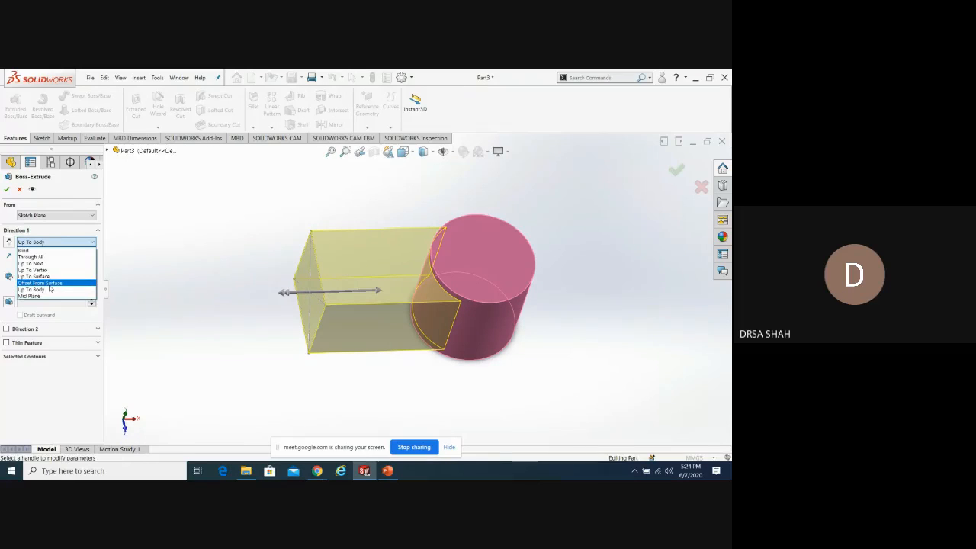
{"action": "left_click", "coordinate": [46, 282]}
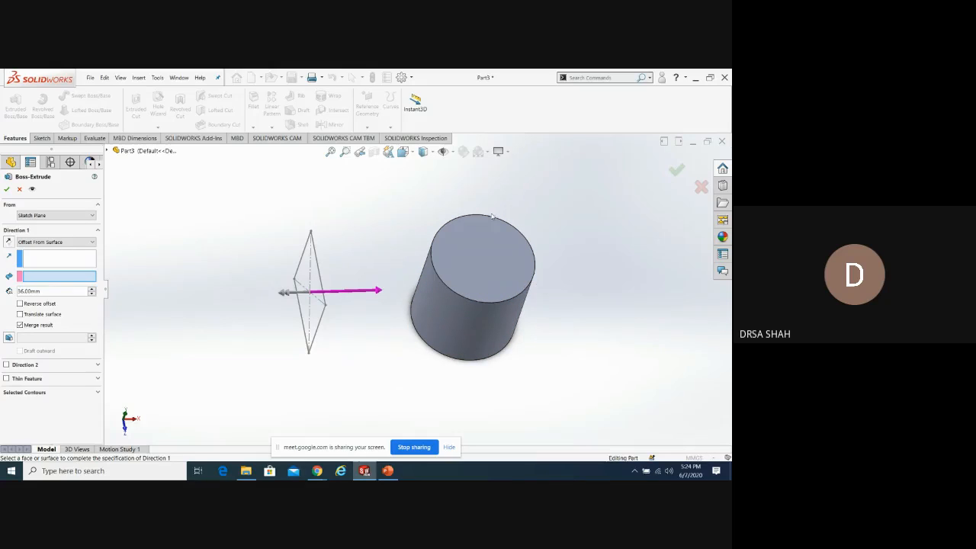
{"action": "left_click", "coordinate": [500, 316]}
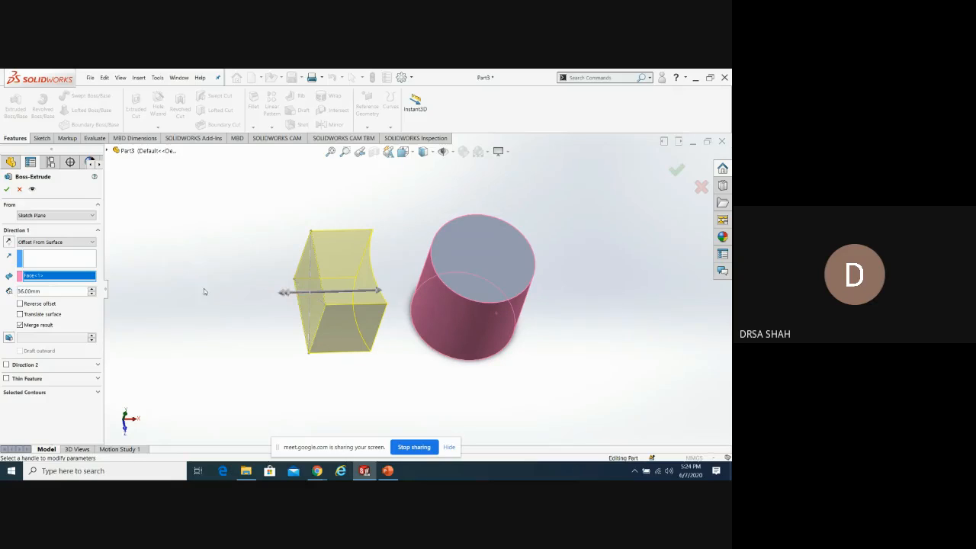
{"action": "double_click", "coordinate": [74, 290]}
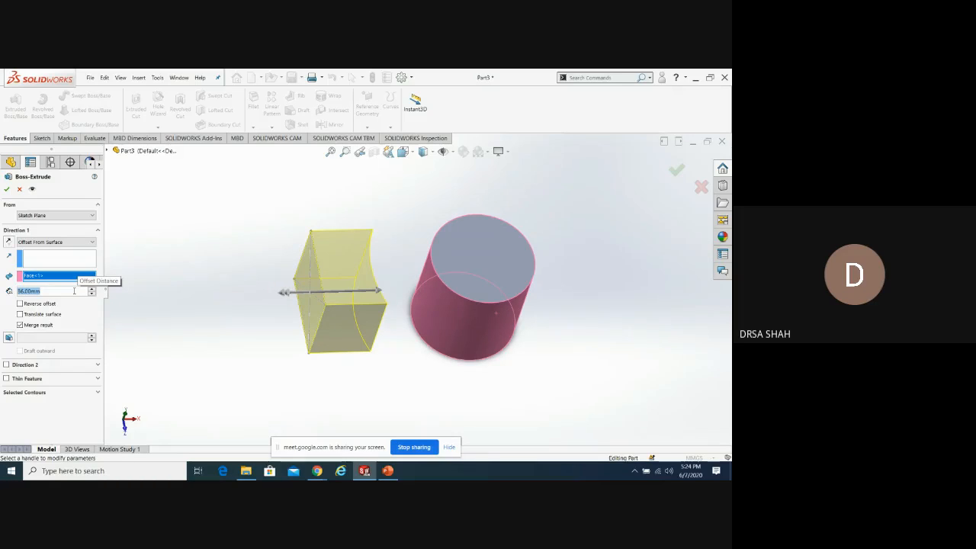
{"action": "type", "text": "10"}
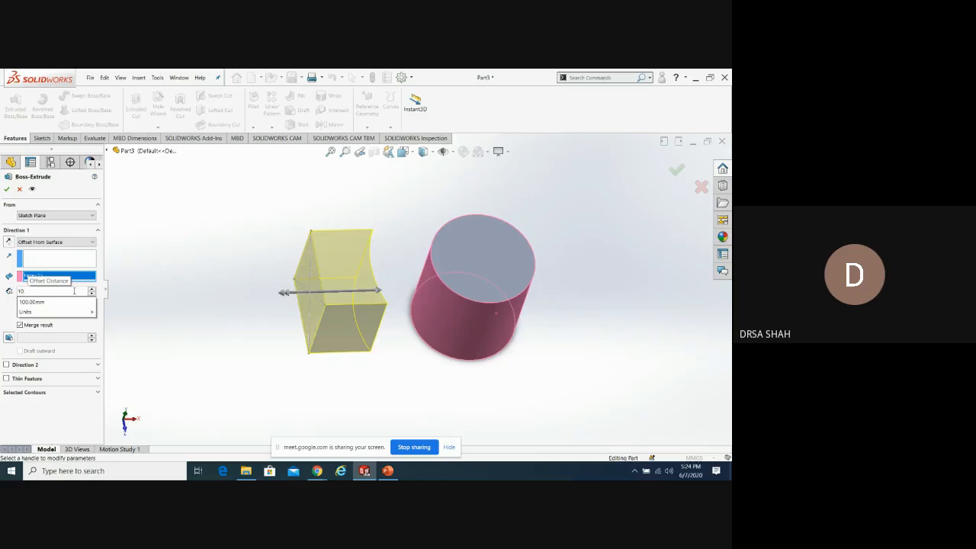
{"action": "key", "text": "Return"}
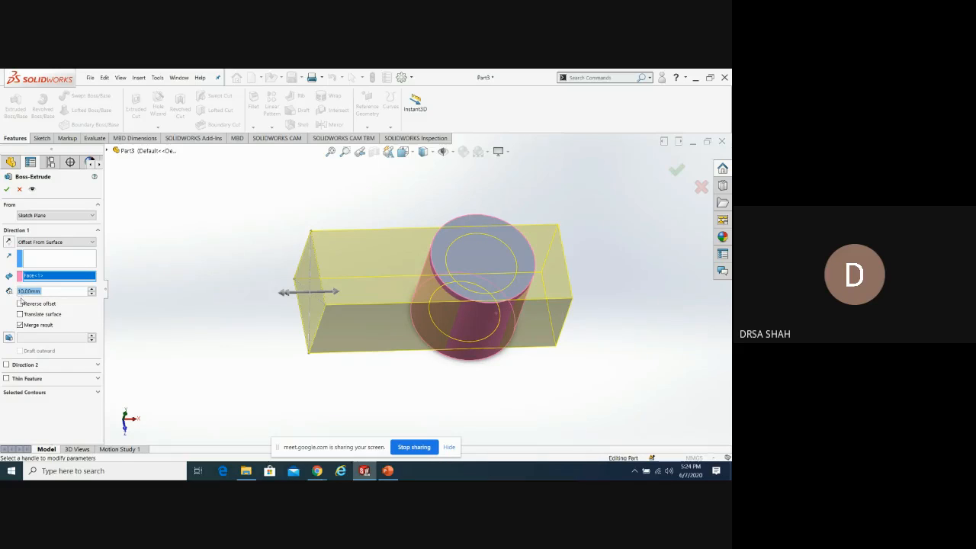
Try the Reverse offset option on the 10 mm offset and inspect the extrusion in the detailed preview
{"action": "left_click", "coordinate": [21, 303]}
{"action": "left_click", "coordinate": [33, 190]}
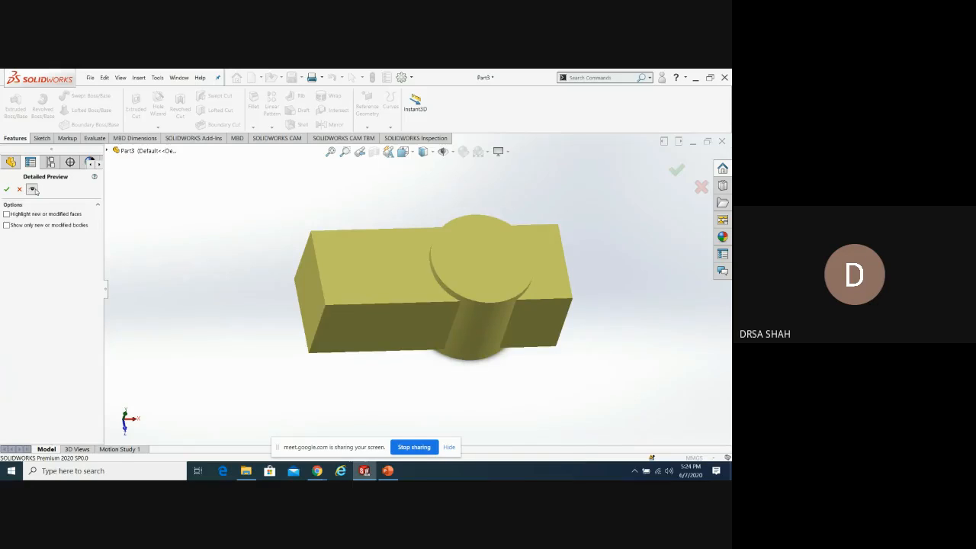
{"action": "left_click", "coordinate": [32, 189]}
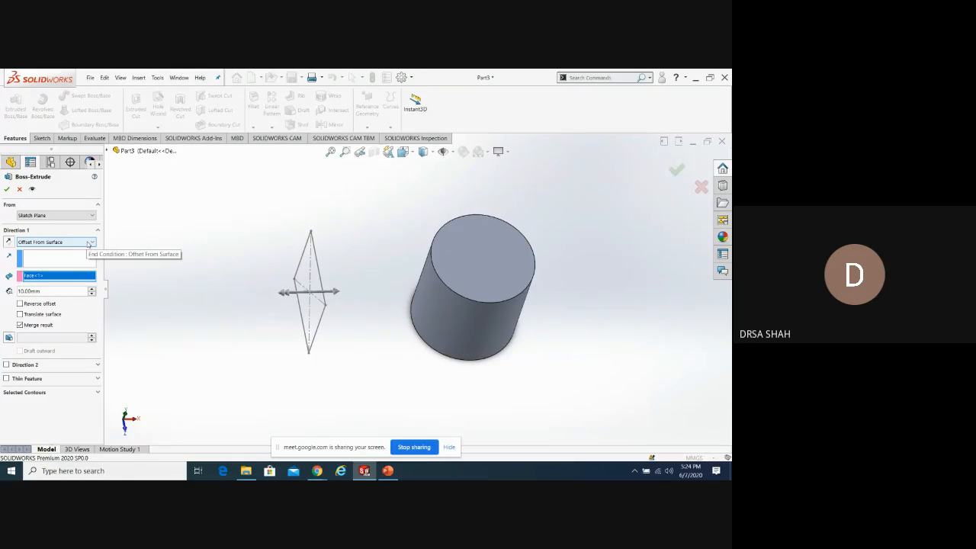
Switch the end condition back to Up To Surface, keeping the cylinder's curved face as target and Sketch Plane as start
{"action": "left_click", "coordinate": [88, 243]}
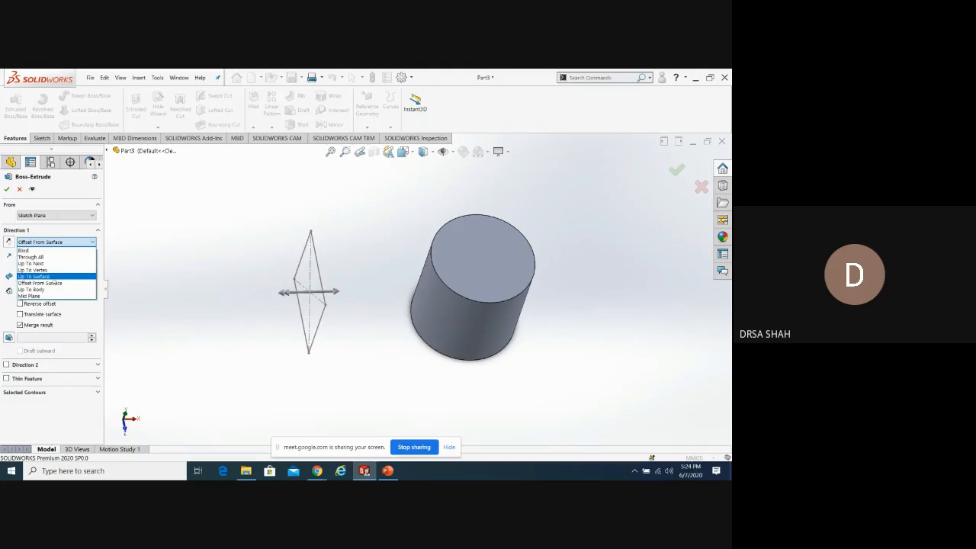
{"action": "left_click", "coordinate": [45, 276]}
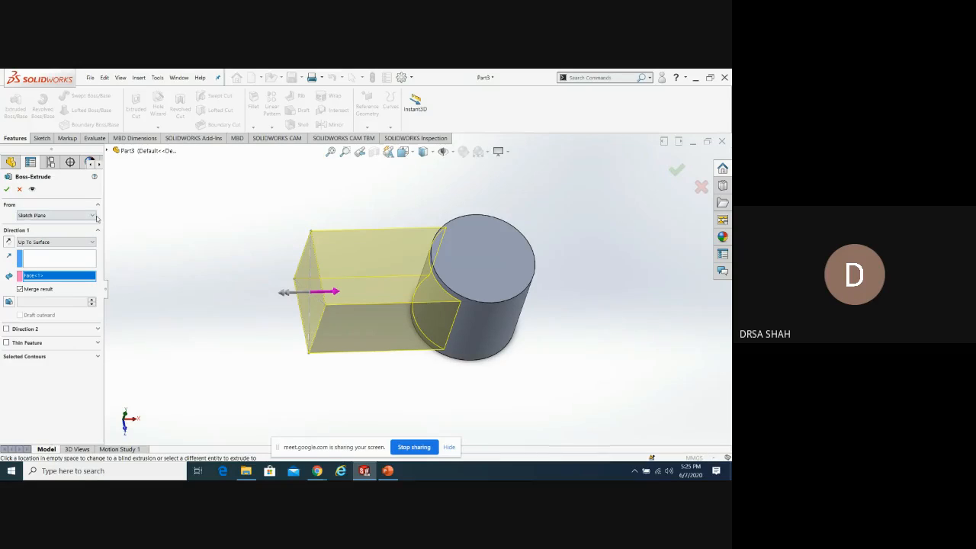
{"action": "left_click", "coordinate": [31, 217]}
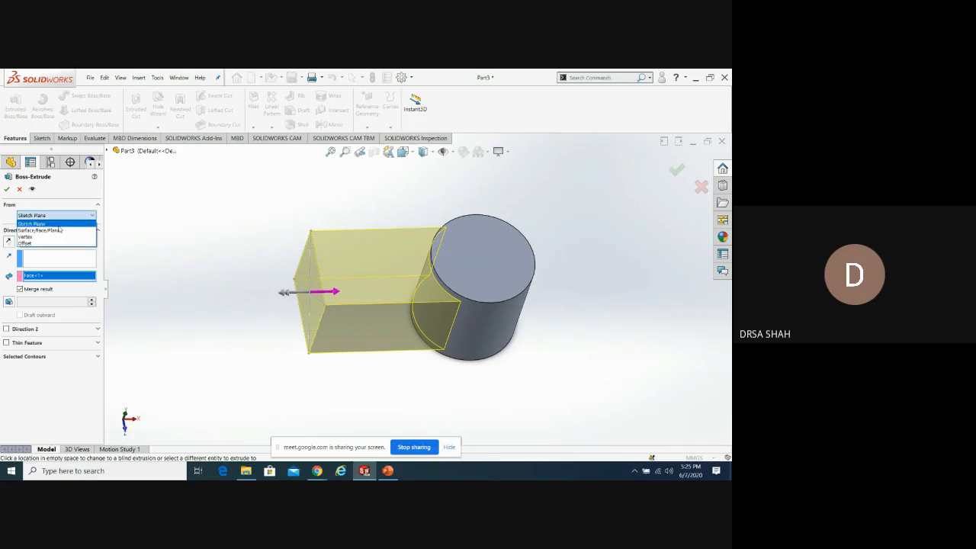
{"action": "left_click", "coordinate": [136, 227]}
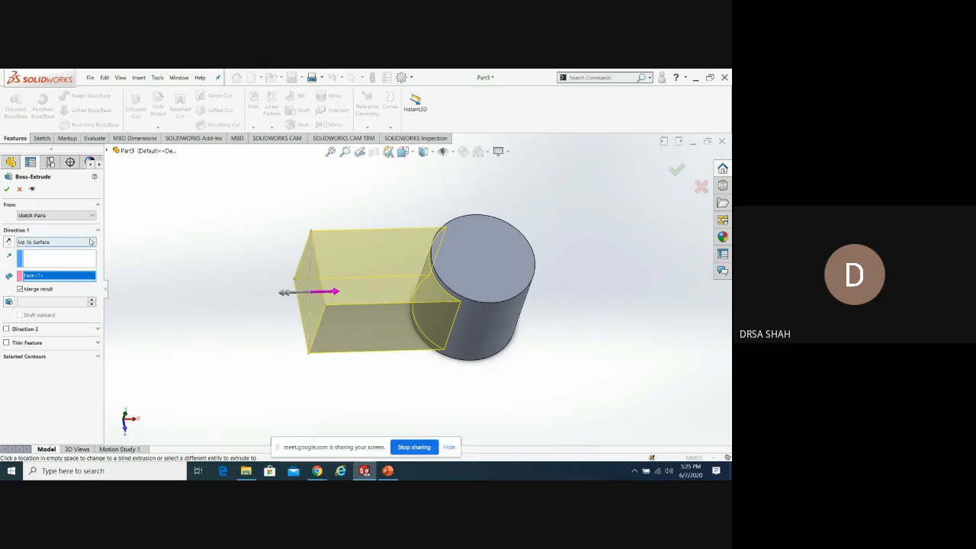
Change the end condition to Blind and pull the extrusion to a depth of about 25 mm
{"action": "left_click", "coordinate": [80, 242]}
{"action": "left_click", "coordinate": [31, 249]}
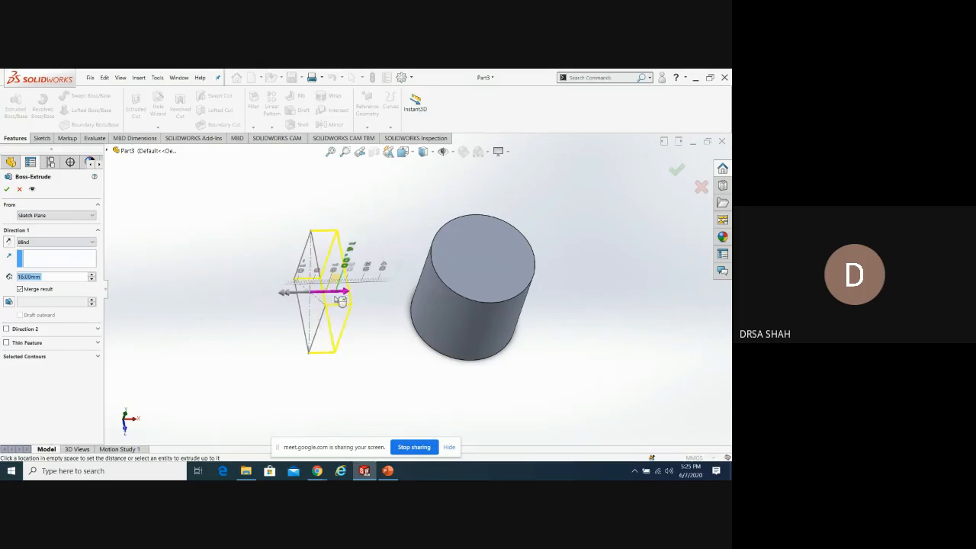
{"action": "left_click", "coordinate": [354, 296]}
Set the end condition to Offset From Surface with the cylinder's curved face as reference and a 5 mm offset distance
{"action": "left_click", "coordinate": [80, 242]}
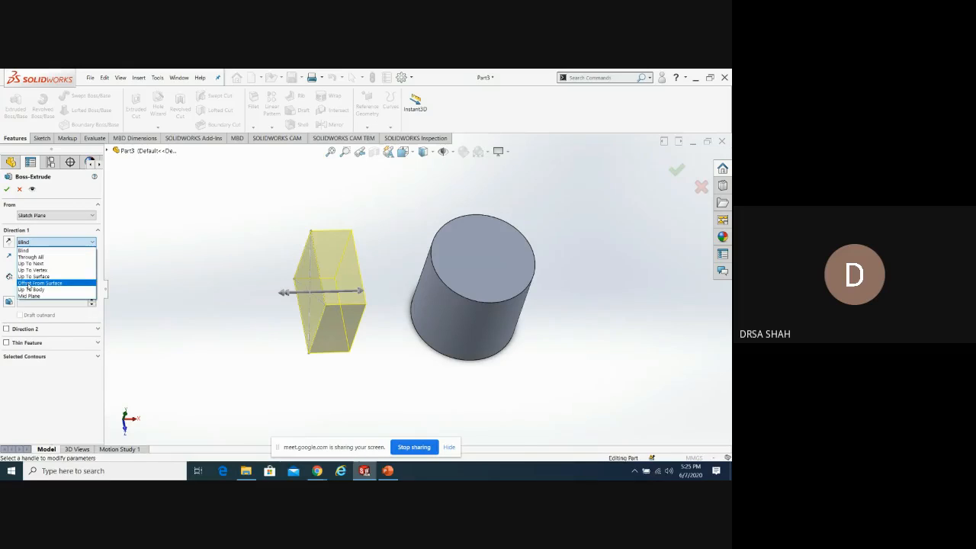
{"action": "left_click", "coordinate": [31, 283]}
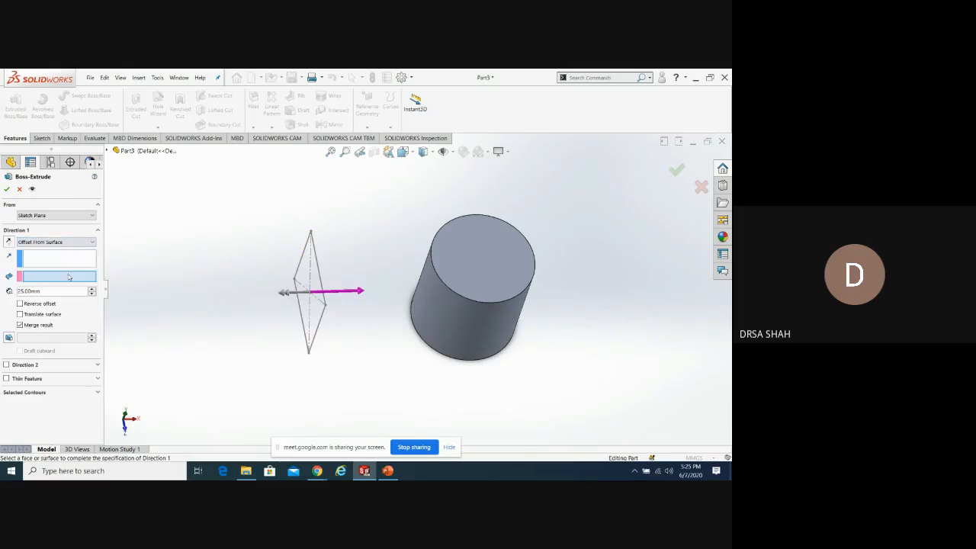
{"action": "left_click", "coordinate": [431, 273]}
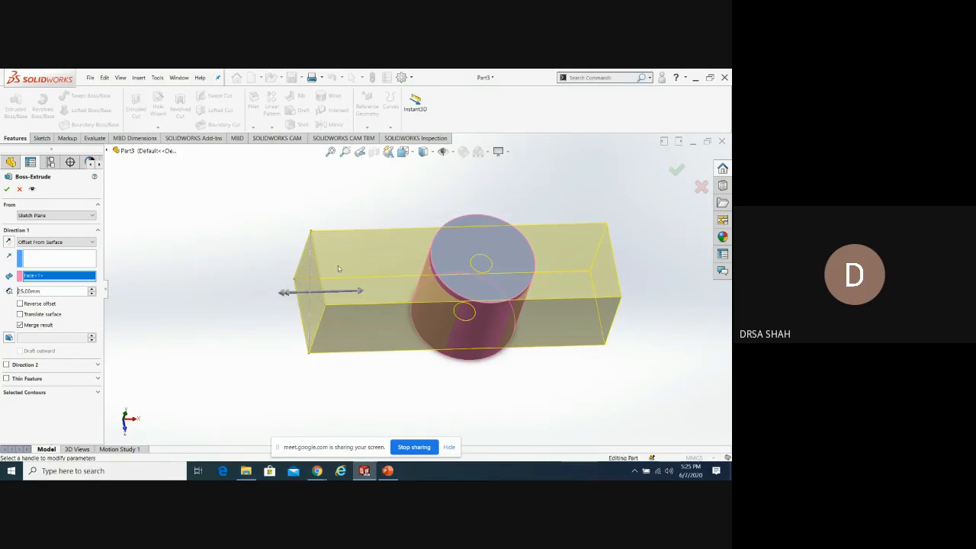
{"action": "left_click", "coordinate": [91, 295]}
{"action": "left_click", "coordinate": [91, 294]}
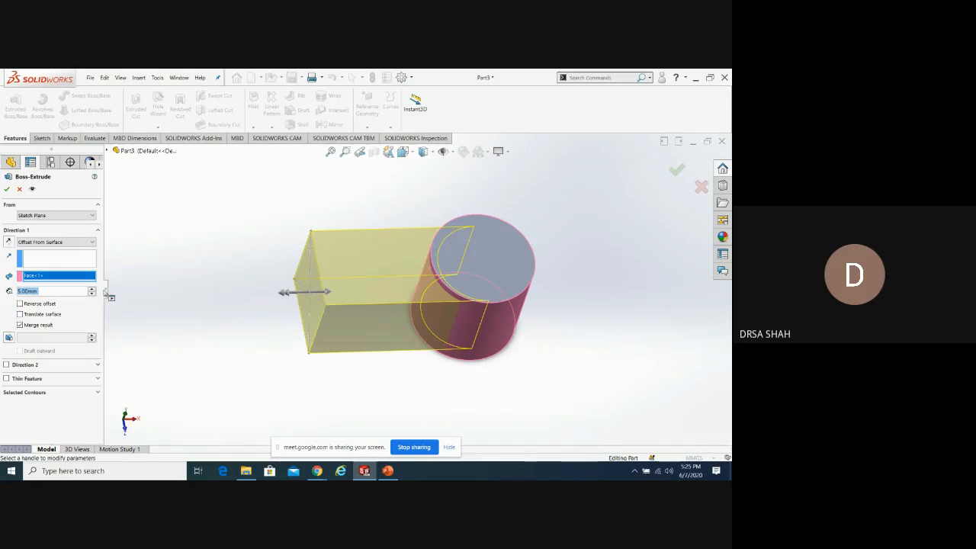
{"action": "left_click", "coordinate": [79, 290]}
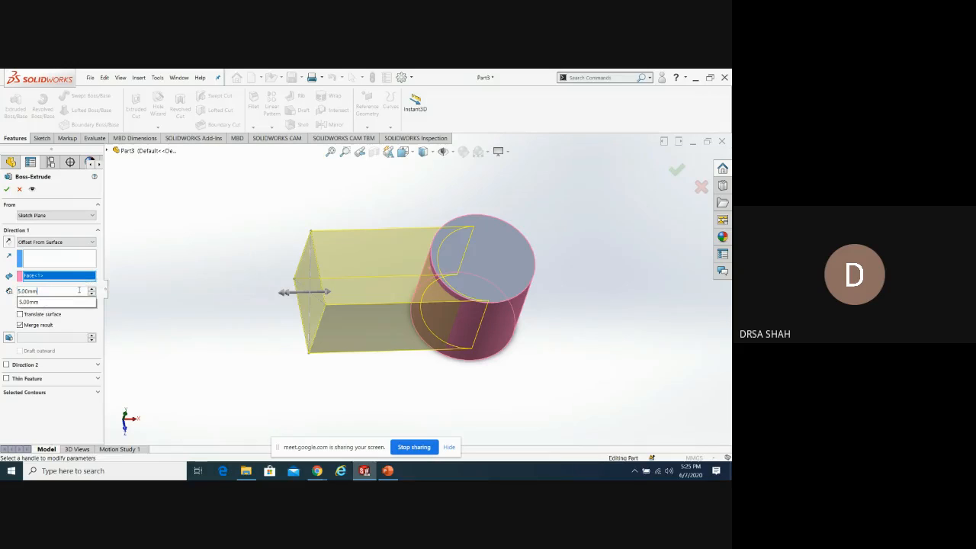
{"action": "double_click", "coordinate": [79, 290]}
{"action": "middle_click_drag", "start_coordinate": [585, 282], "coordinate": [574, 302]}
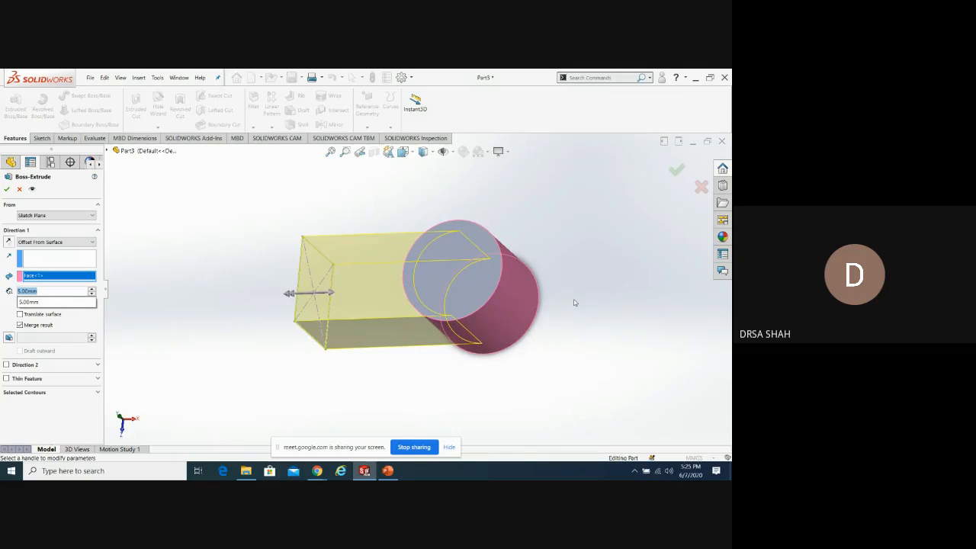
Reverse the extrusion direction away from the cylinder and flip it back toward the cylinder
{"action": "left_click", "coordinate": [62, 291]}
{"action": "left_click", "coordinate": [9, 242]}
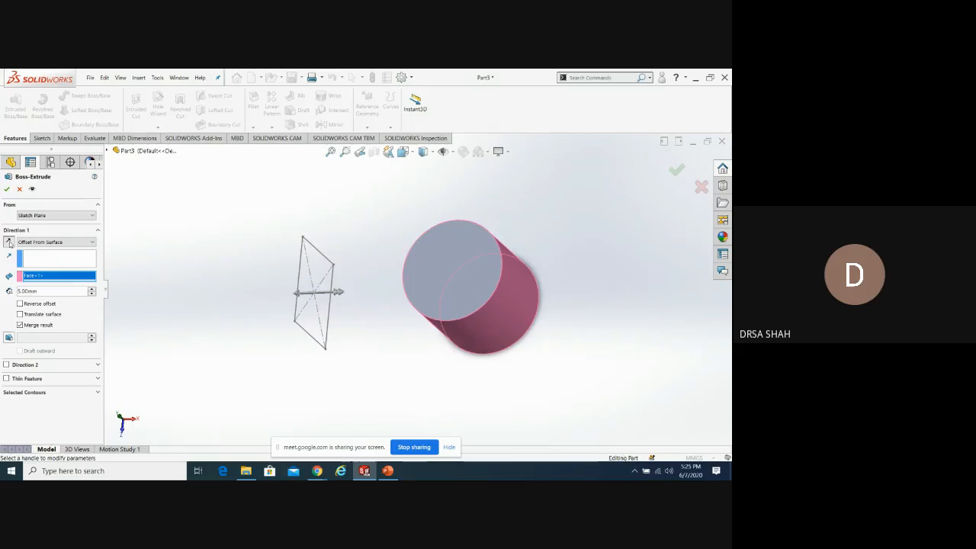
{"action": "left_click", "coordinate": [9, 241]}
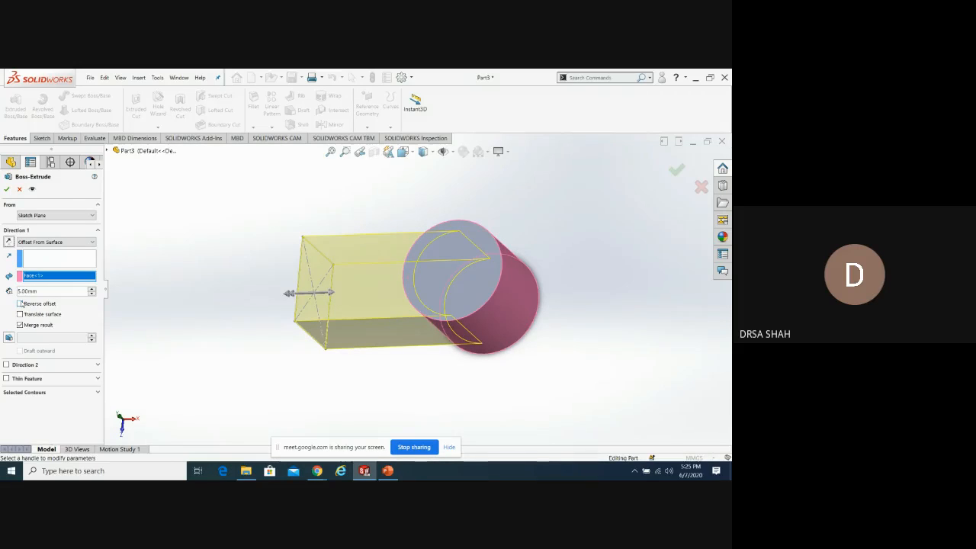
Enable Reverse offset for the extrusion and inspect its end inside the cylinder from several angles
{"action": "left_click", "coordinate": [20, 303]}
{"action": "middle_click_drag", "start_coordinate": [427, 394], "coordinate": [470, 340]}
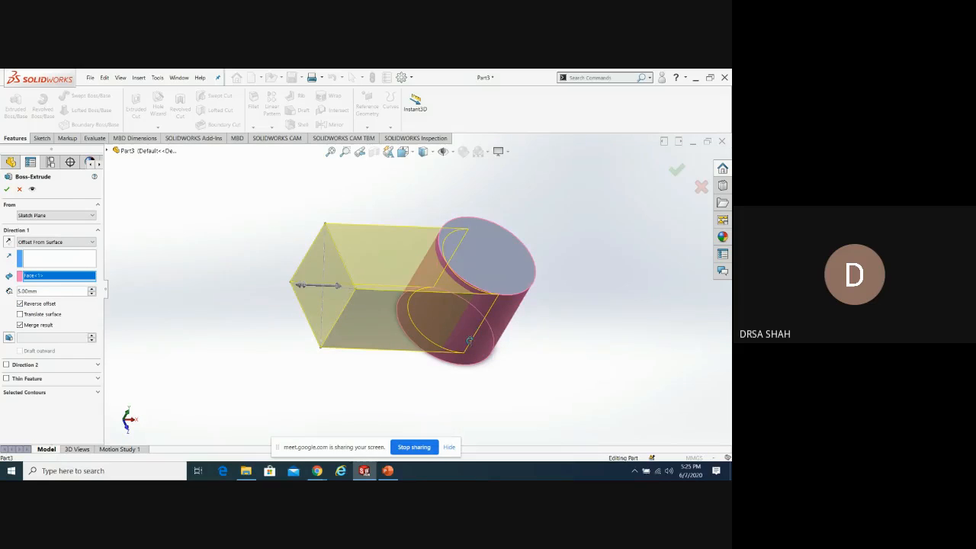
{"action": "middle_click_drag", "start_coordinate": [676, 310], "coordinate": [623, 291]}
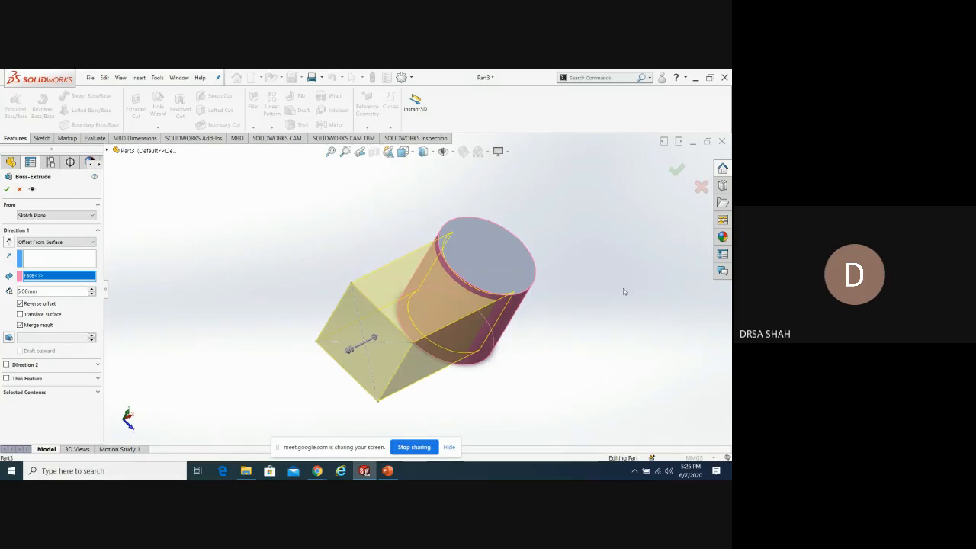
{"action": "middle_click_drag", "start_coordinate": [485, 416], "coordinate": [441, 402]}
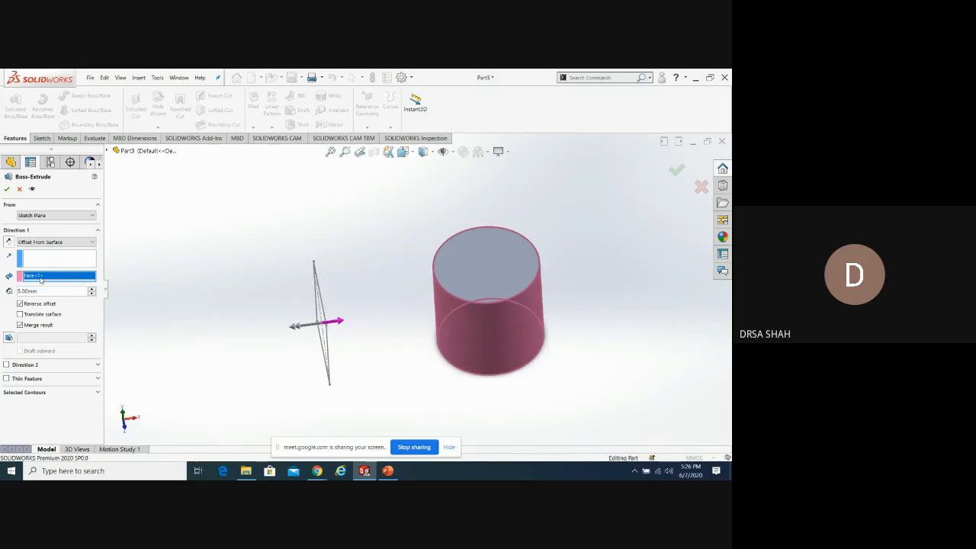
Set the offset distance to 2 mm and accept the rectangular extrusion
{"action": "left_click", "coordinate": [40, 292]}
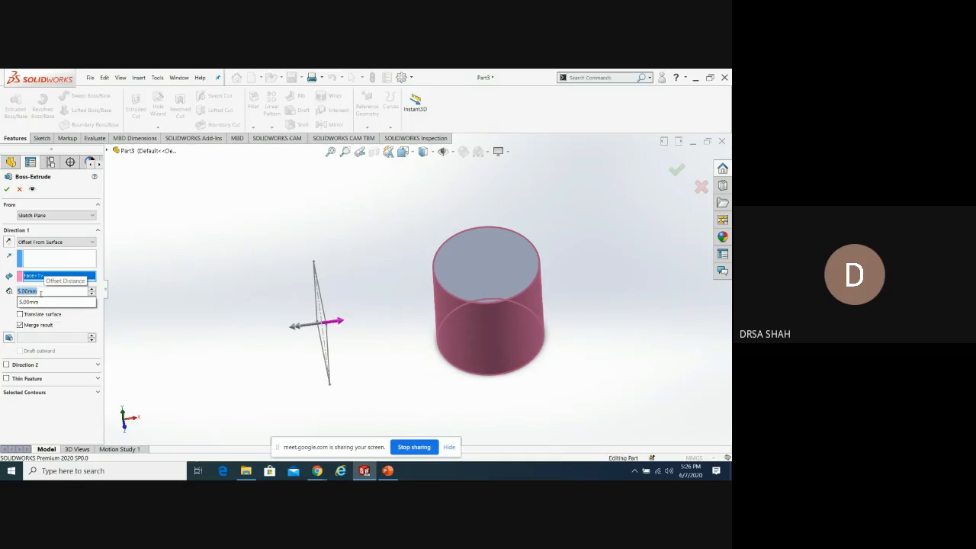
{"action": "type", "text": "2"}
{"action": "key", "text": "Return"}
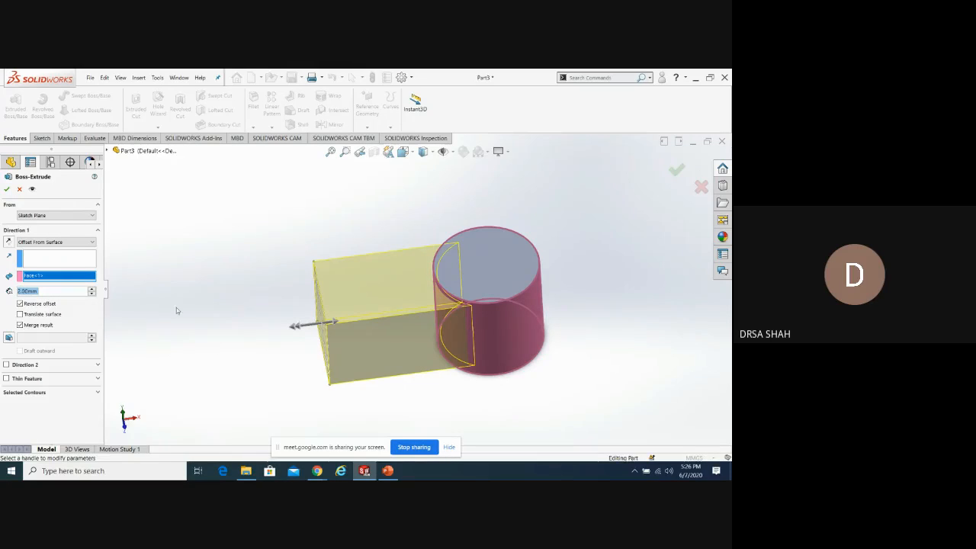
{"action": "left_click", "coordinate": [7, 189]}
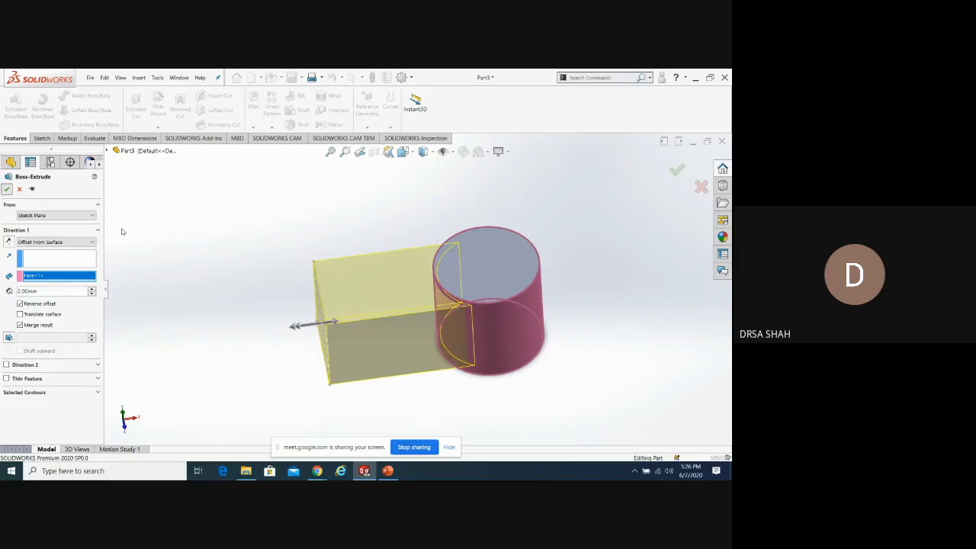
{"action": "middle_click_drag", "start_coordinate": [636, 246], "coordinate": [630, 280]}
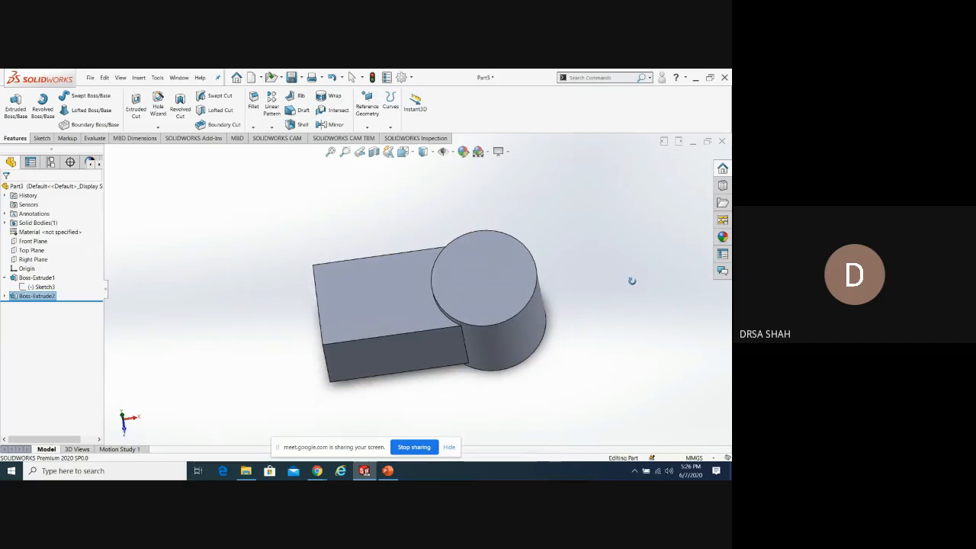
Reopen the rectangular extrusion for editing and try an offset distance of -2 mm
{"action": "left_click", "coordinate": [28, 295]}
{"action": "left_click", "coordinate": [33, 271]}
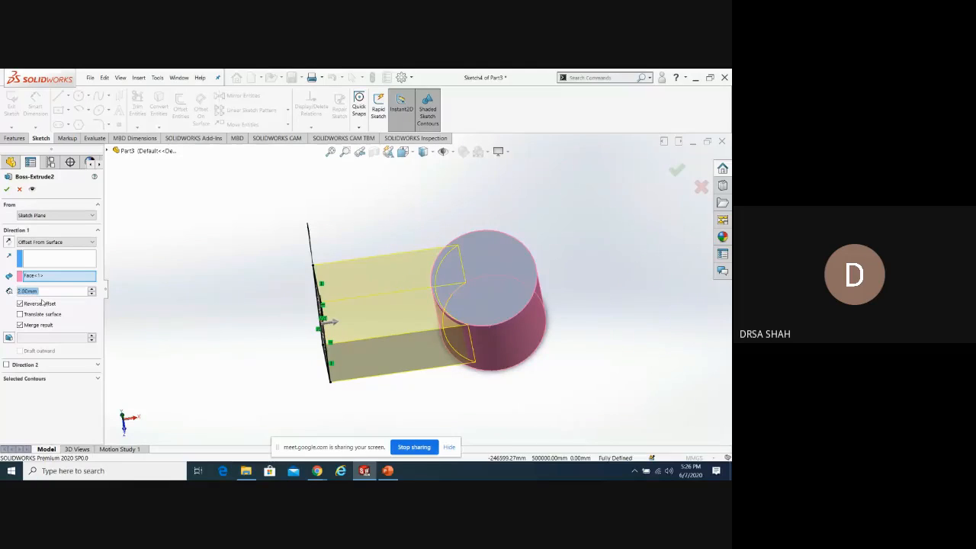
{"action": "left_click", "coordinate": [22, 290]}
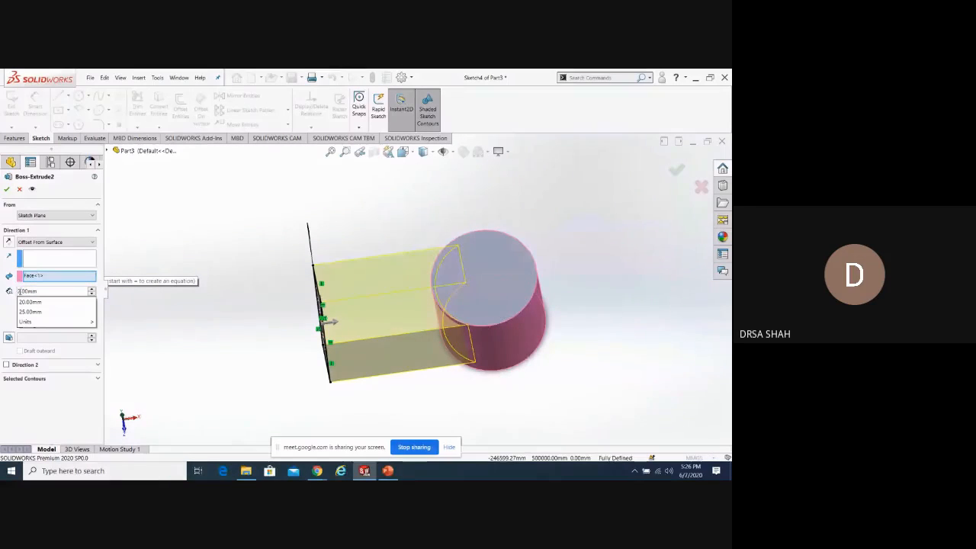
{"action": "left_click", "coordinate": [19, 292]}
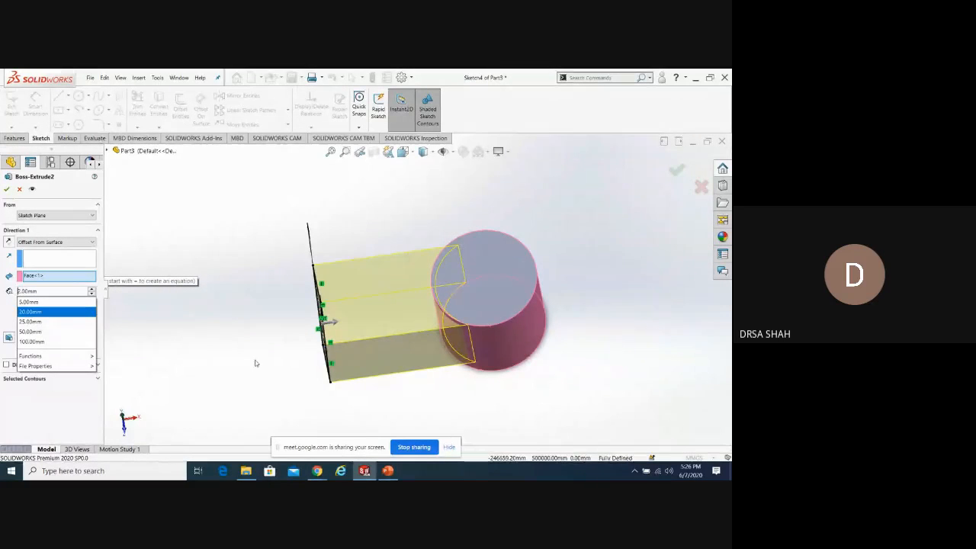
{"action": "type", "text": "-"}
{"action": "key", "text": "Return"}
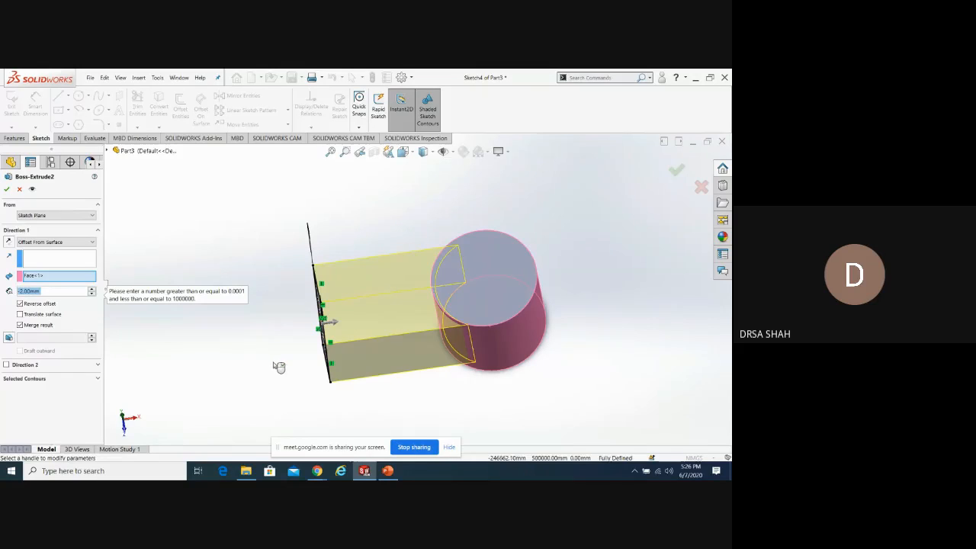
Turn off Reverse offset, accept the extrusion and inspect where the block's curved end faces the cylinder
{"action": "left_click", "coordinate": [20, 303]}
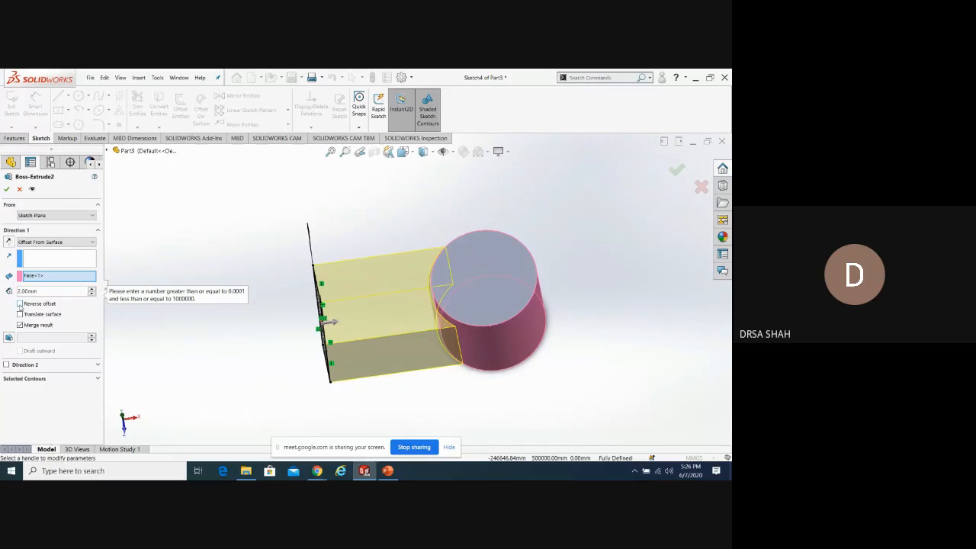
{"action": "left_click", "coordinate": [7, 189]}
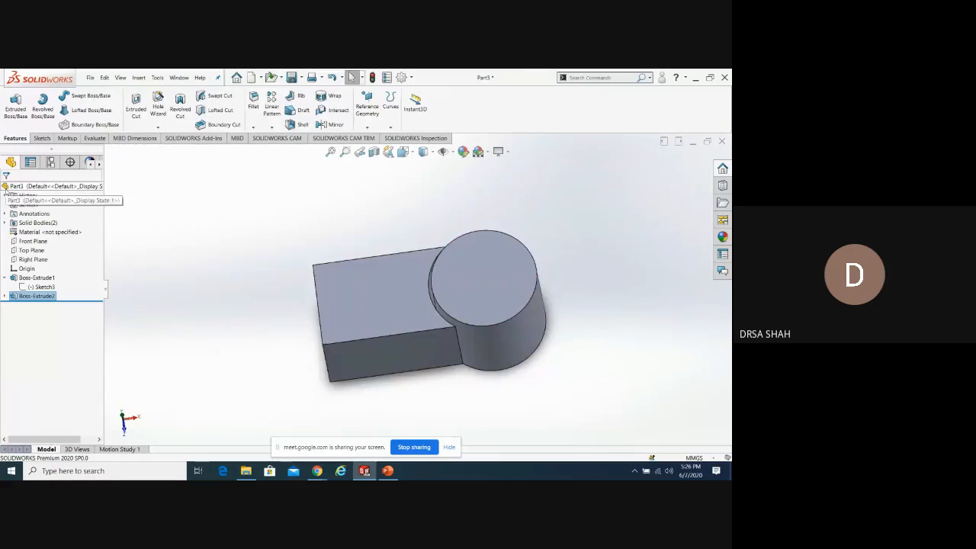
{"action": "scroll", "coordinate": [382, 283], "scroll_direction": "down", "scroll_amount": 6}
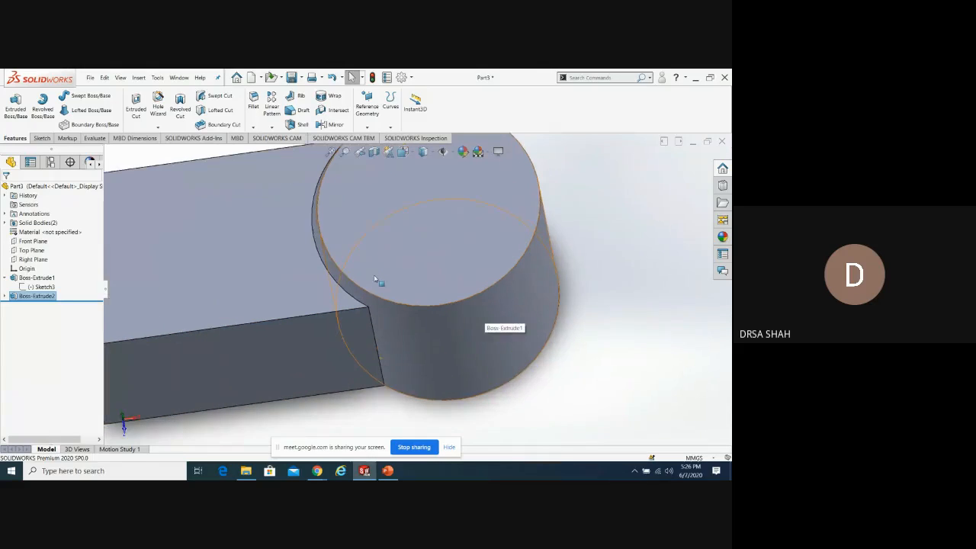
{"action": "scroll", "coordinate": [371, 279], "scroll_direction": "up", "scroll_amount": 5}
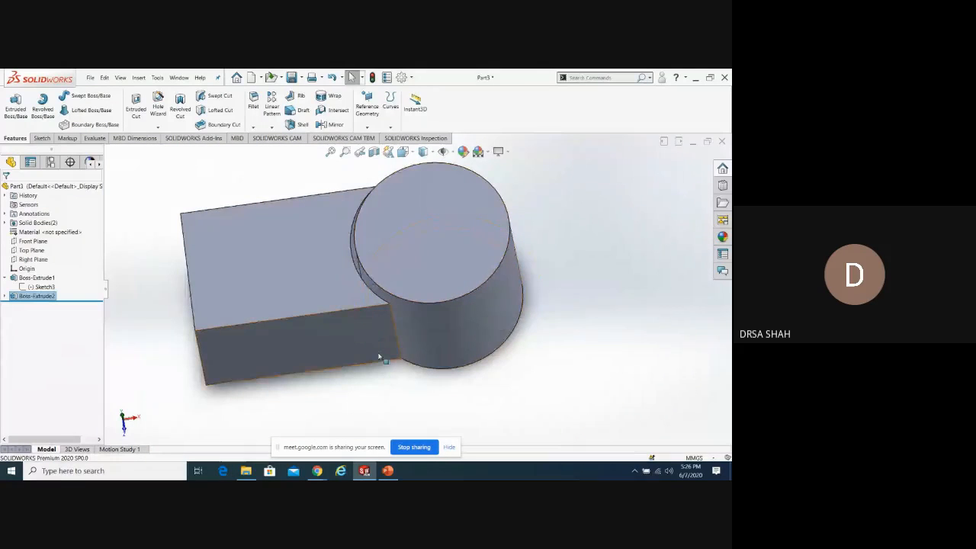
{"action": "mouse_move", "coordinate": [380, 366]}
{"action": "middle_mouse_down"}
{"action": "mouse_move", "coordinate": [366, 360]}
{"action": "mouse_move", "coordinate": [394, 370]}
{"action": "middle_mouse_up"}
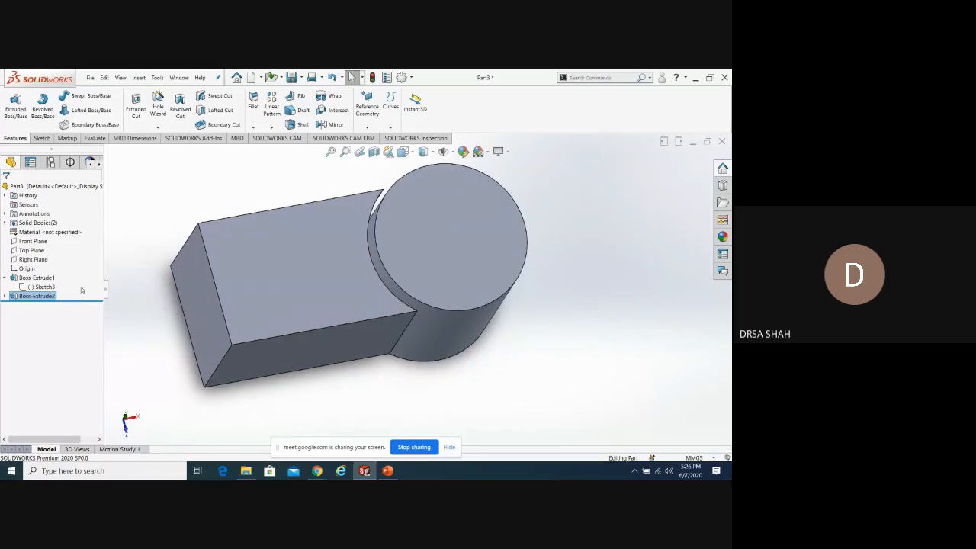
Reopen the rectangular extrusion, set its offset distance to 5 mm and accept it
{"action": "left_click", "coordinate": [40, 295]}
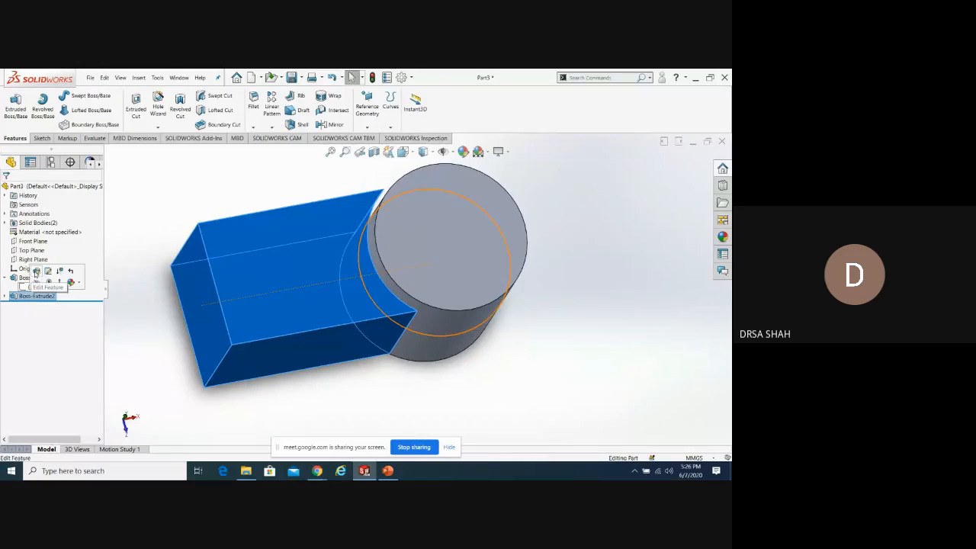
{"action": "left_click", "coordinate": [34, 271]}
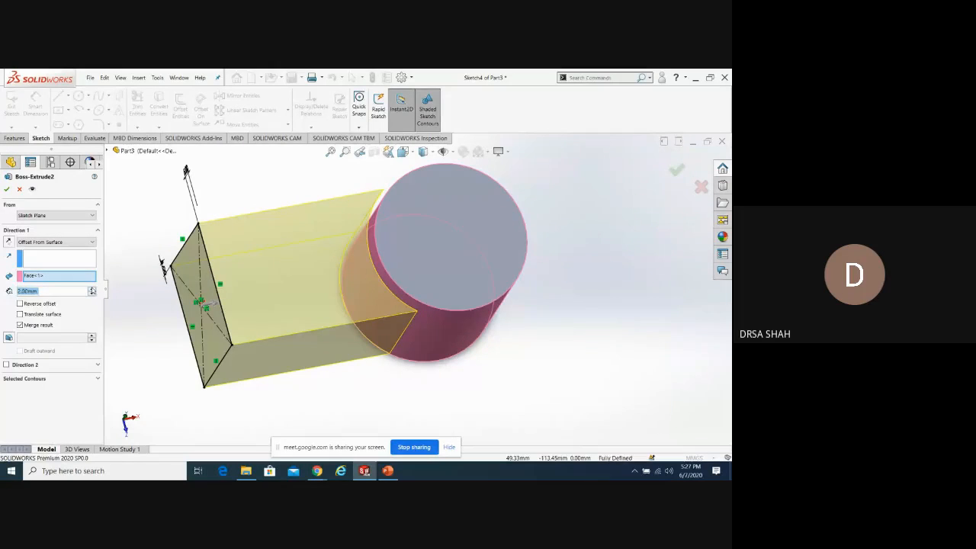
{"action": "left_click", "coordinate": [92, 288]}
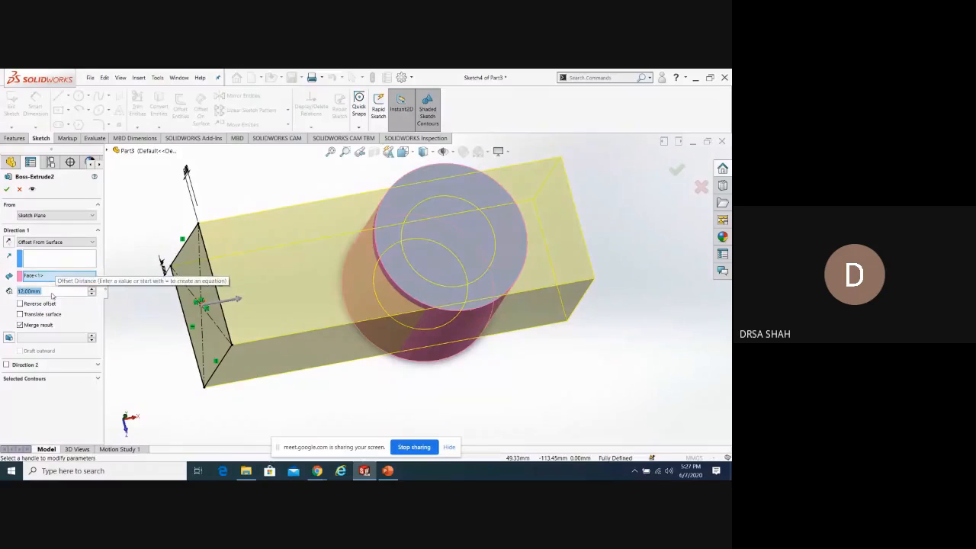
{"action": "type", "text": "5"}
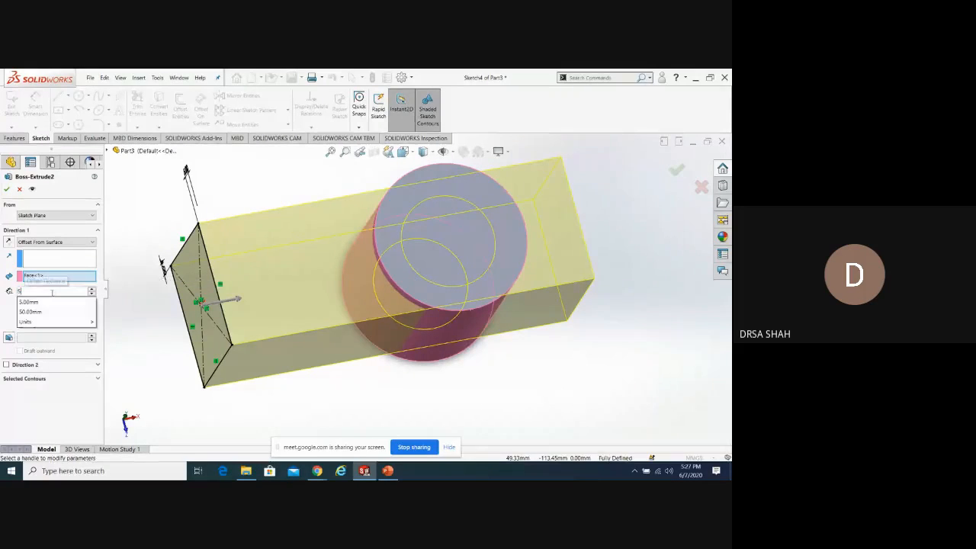
{"action": "key", "text": "Return"}
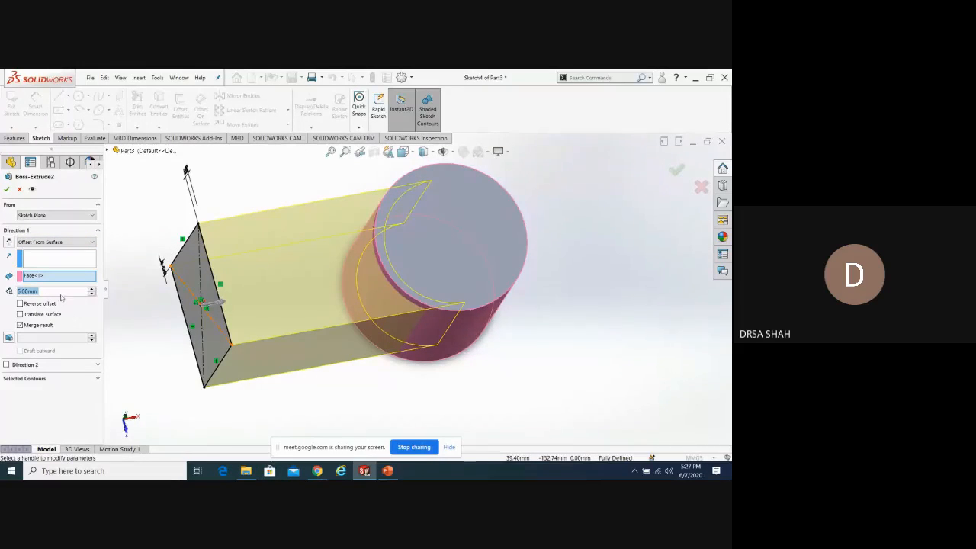
{"action": "left_click", "coordinate": [7, 189]}
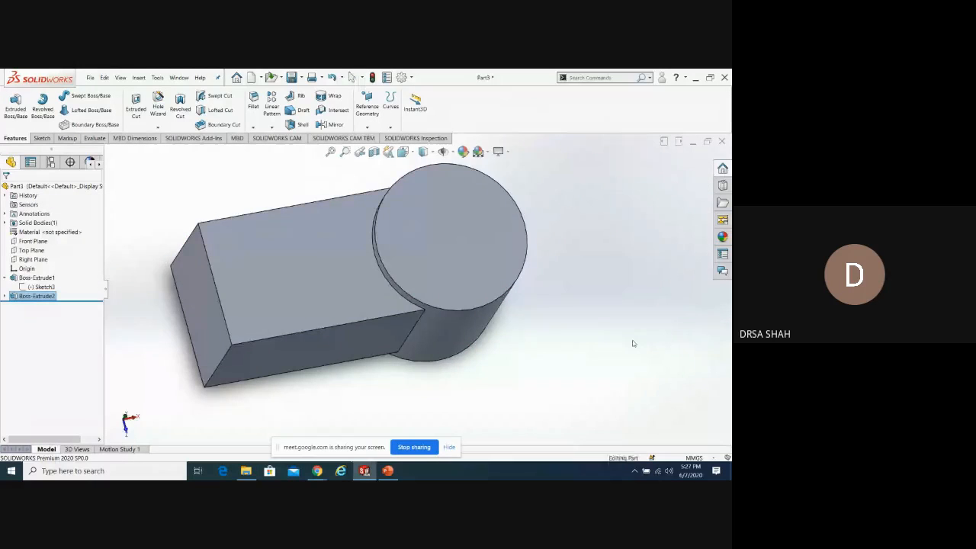
{"action": "mouse_move", "coordinate": [632, 342]}
{"action": "middle_mouse_down"}
{"action": "mouse_move", "coordinate": [604, 340]}
{"action": "mouse_move", "coordinate": [621, 341]}
{"action": "middle_mouse_up"}
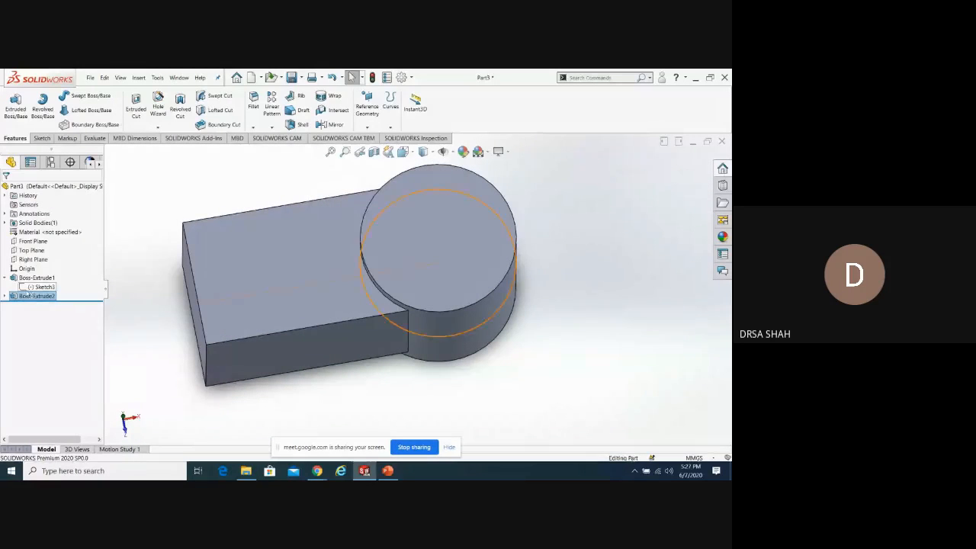
Enable Reverse offset for the rectangular extrusion, accept it and inspect where the block meets the cylinder
{"action": "left_click", "coordinate": [28, 295]}
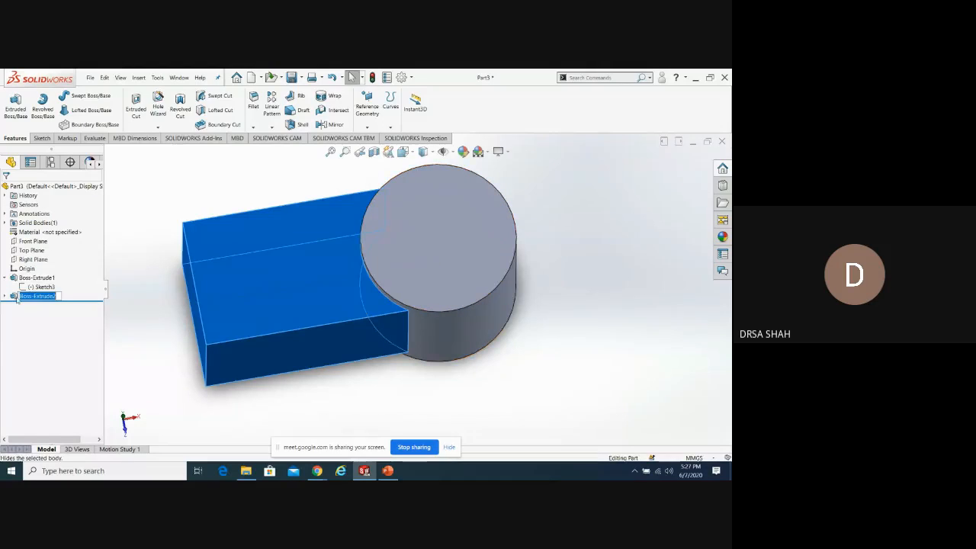
{"action": "left_click", "coordinate": [15, 297]}
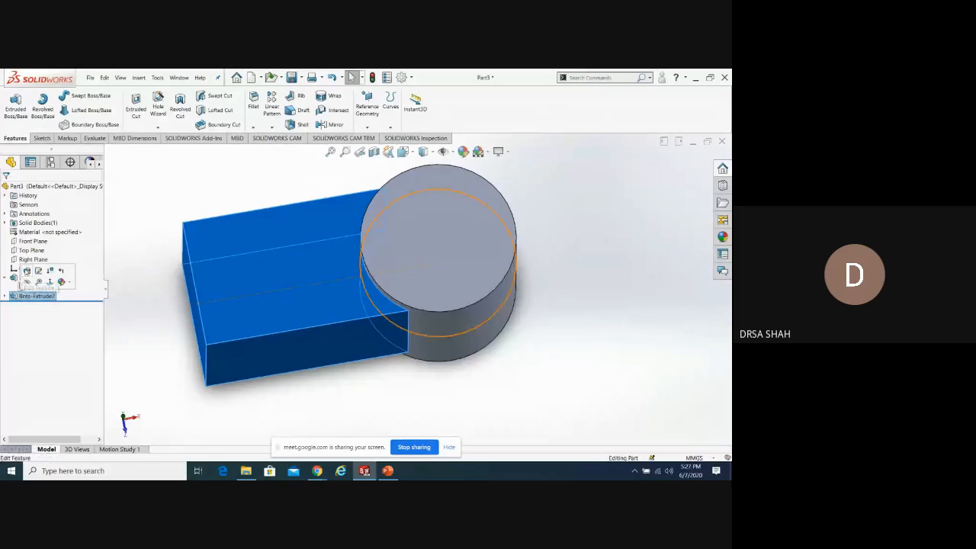
{"action": "left_click", "coordinate": [26, 268]}
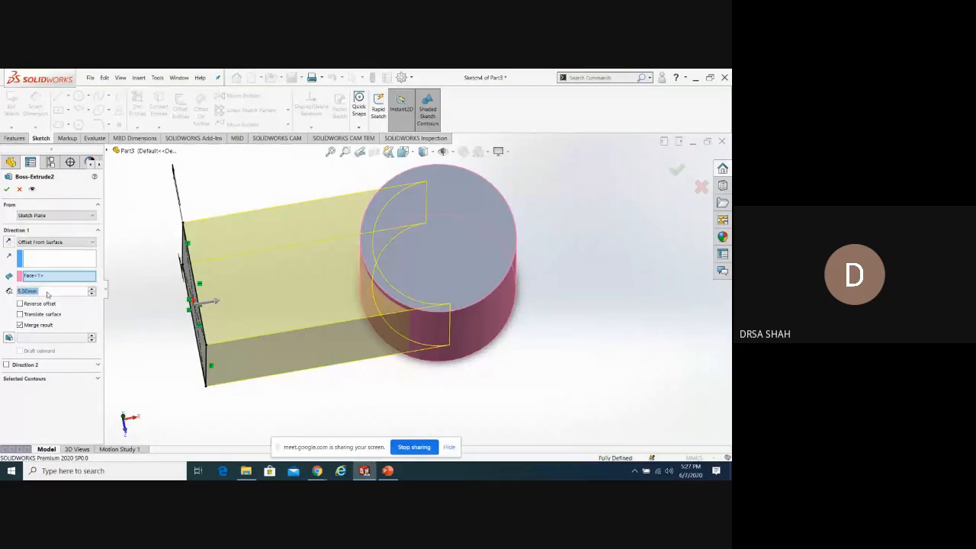
{"action": "left_click", "coordinate": [20, 303]}
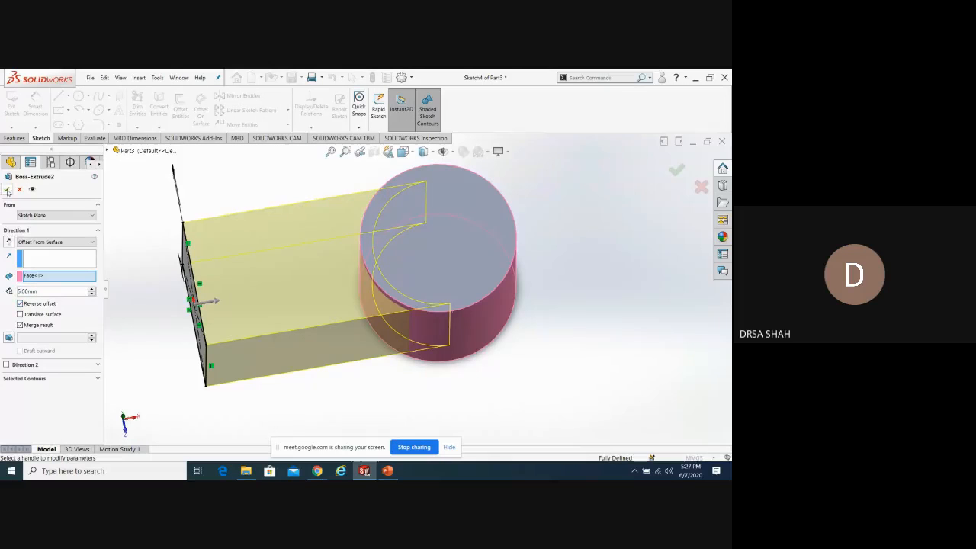
{"action": "left_click", "coordinate": [7, 188]}
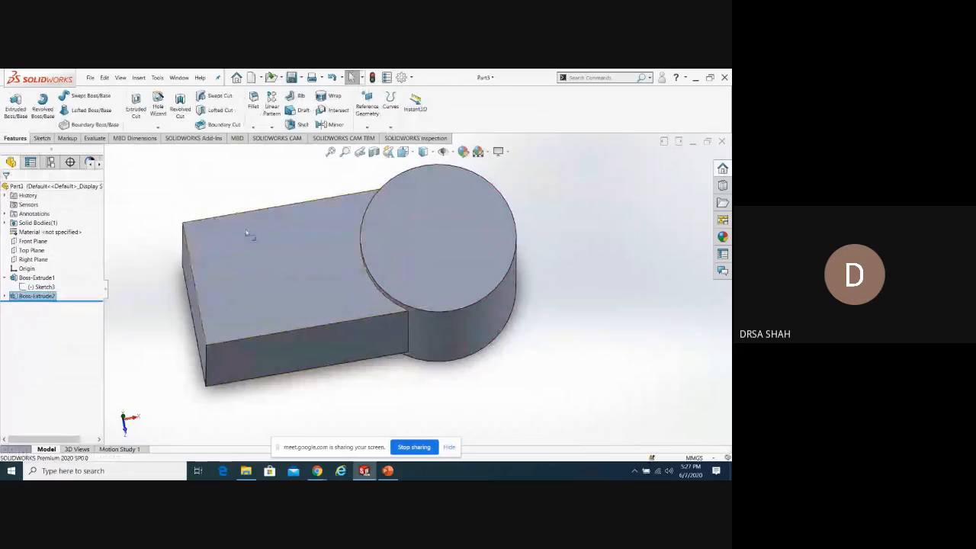
{"action": "middle_click_drag", "start_coordinate": [525, 331], "coordinate": [572, 309]}
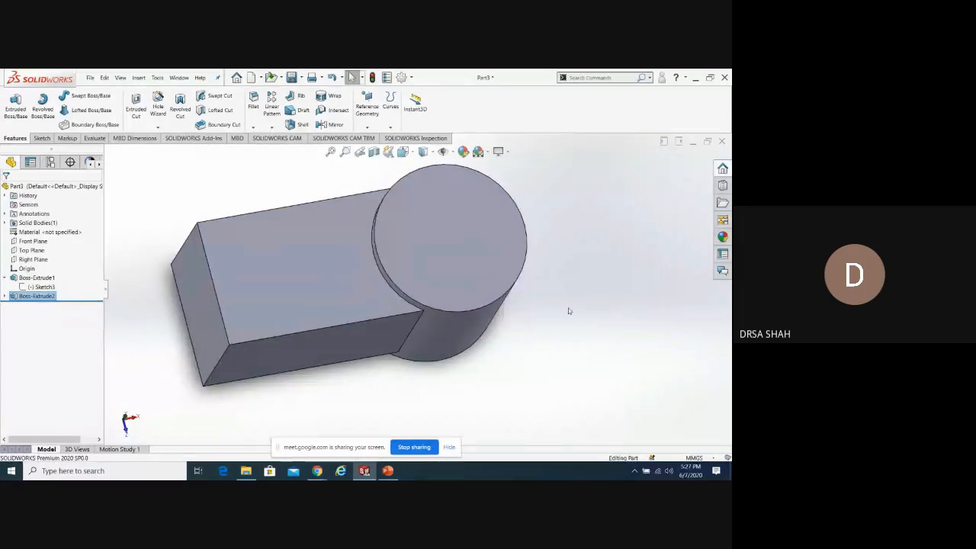
Reopen the rectangular extrusion, compare Reverse offset on and off, and check the result in the detailed preview
{"action": "left_click", "coordinate": [18, 296]}
{"action": "left_click", "coordinate": [23, 282]}
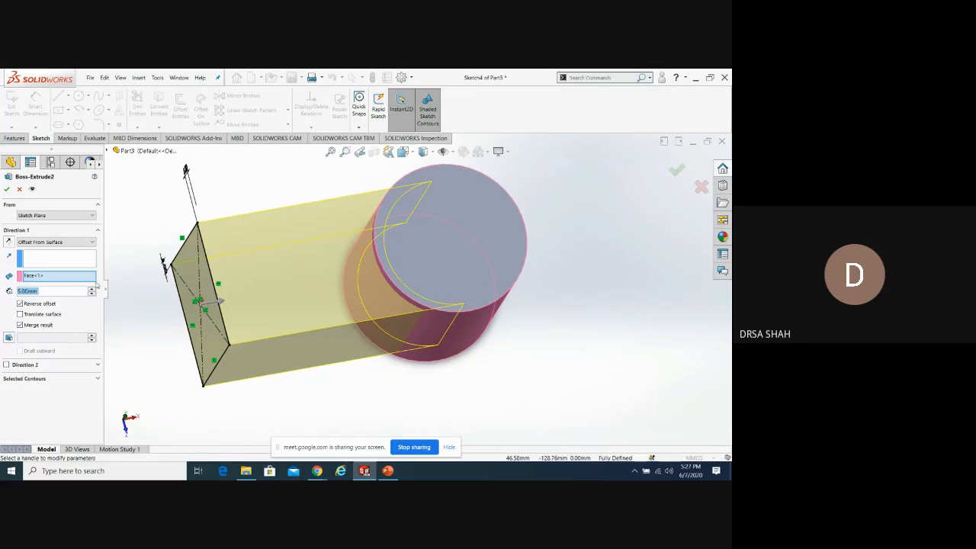
{"action": "left_click", "coordinate": [19, 304]}
{"action": "left_click", "coordinate": [20, 304]}
{"action": "left_click", "coordinate": [21, 304]}
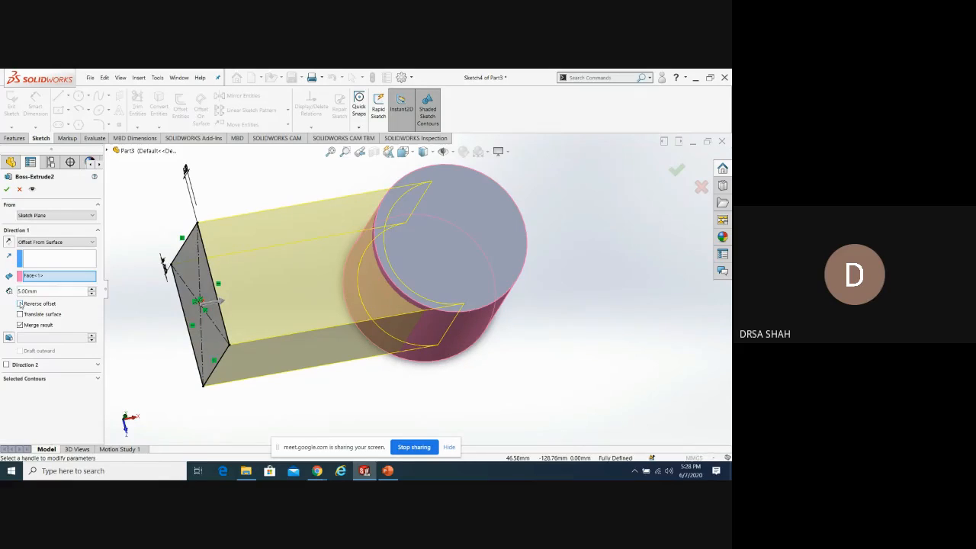
{"action": "left_click", "coordinate": [20, 304]}
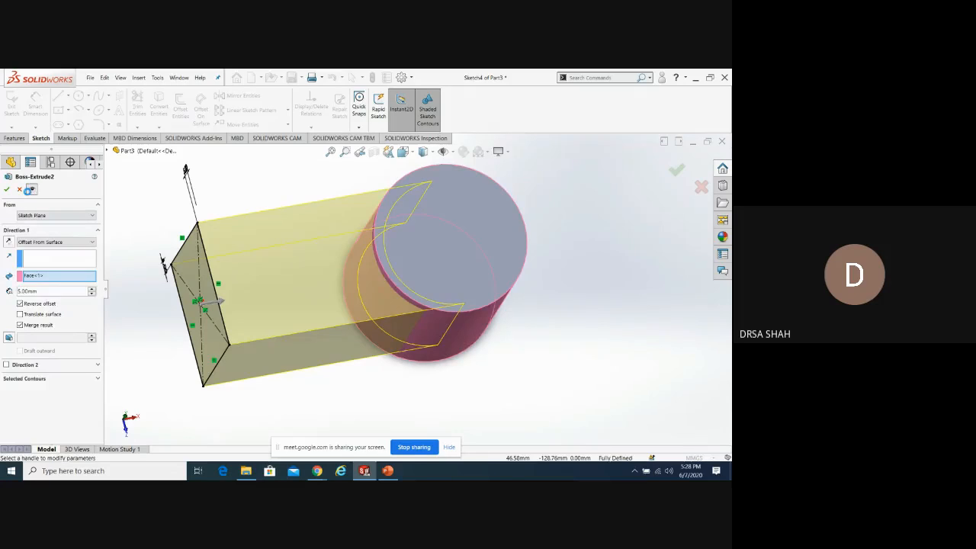
{"action": "left_click", "coordinate": [31, 188]}
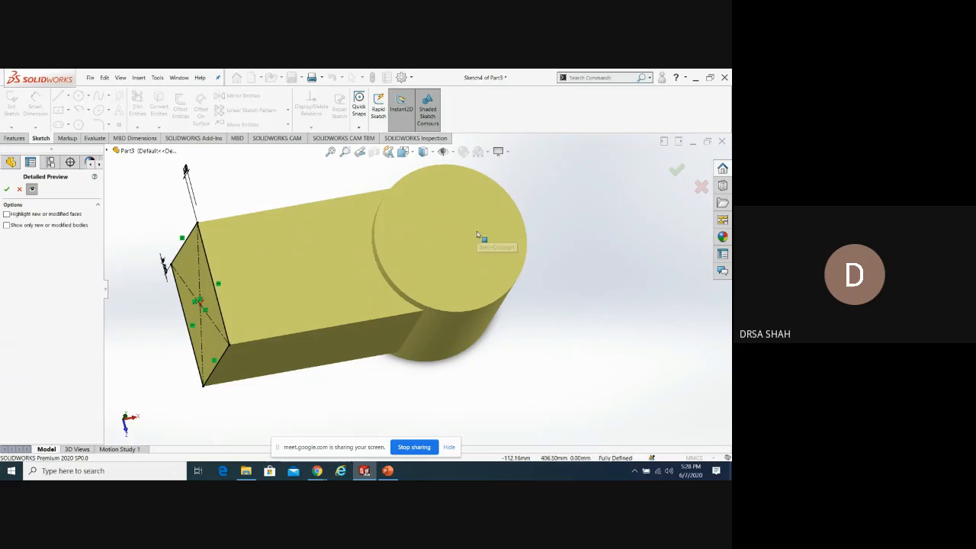
{"action": "left_click", "coordinate": [32, 189]}
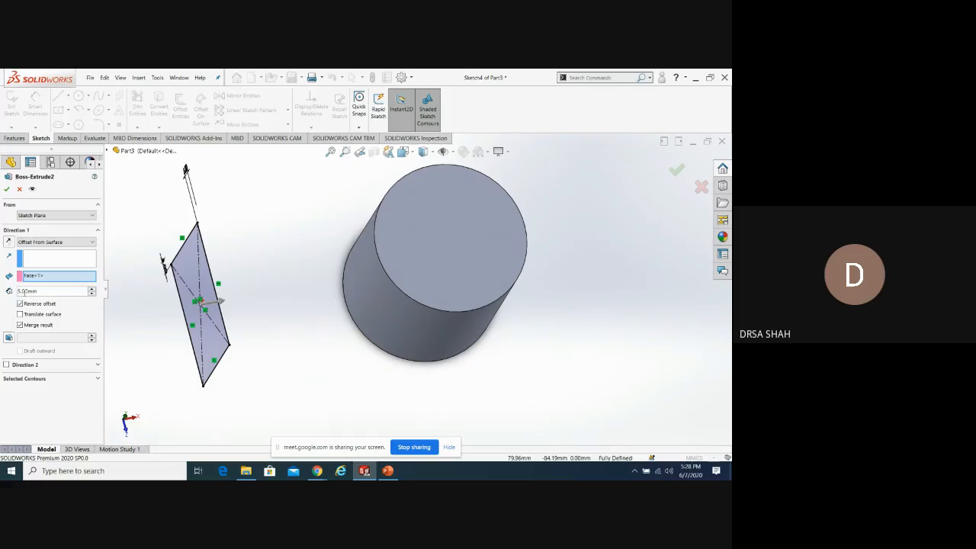
Turn off Reverse offset, enable Translate surface and inspect the previewed block end against the cylinder
{"action": "left_click", "coordinate": [20, 303]}
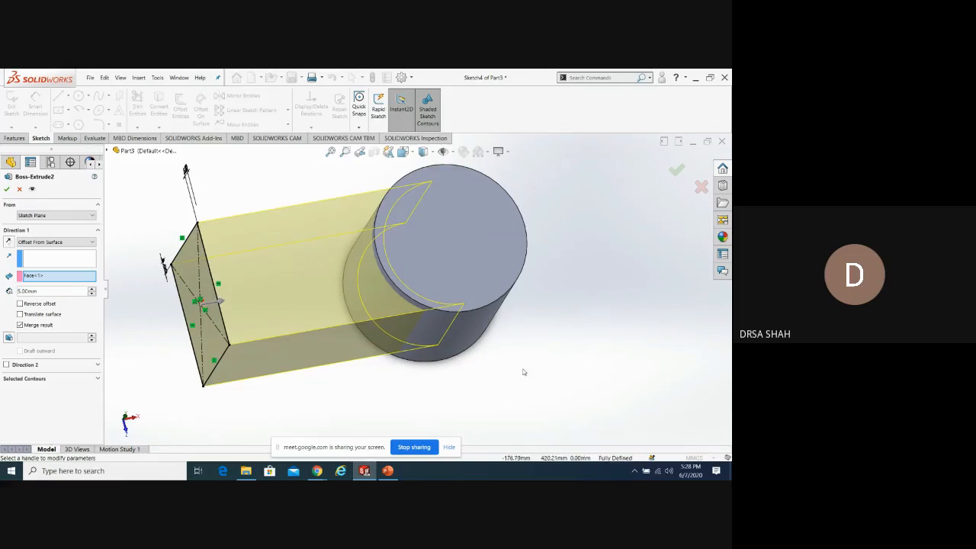
{"action": "mouse_move", "coordinate": [523, 371]}
{"action": "middle_mouse_down"}
{"action": "mouse_move", "coordinate": [483, 359]}
{"action": "mouse_move", "coordinate": [516, 368]}
{"action": "middle_mouse_up"}
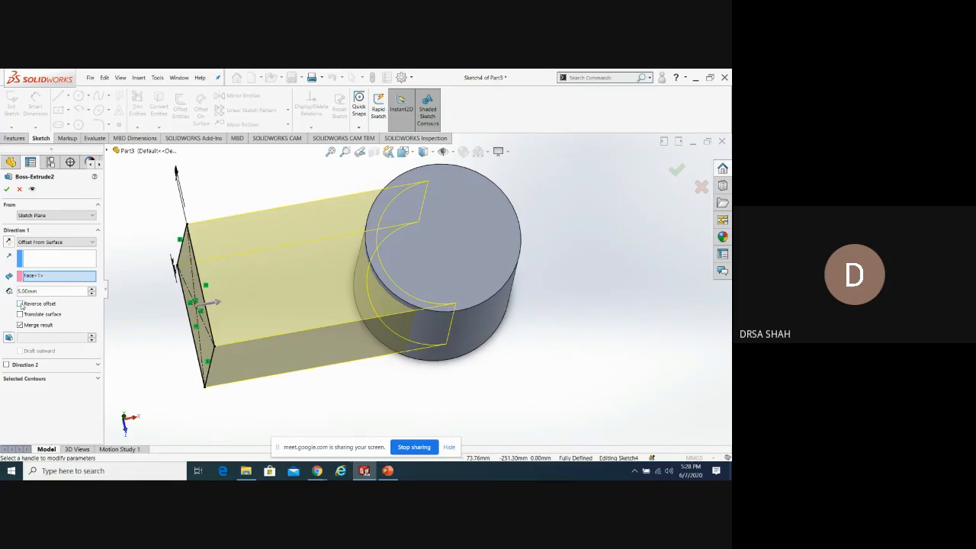
{"action": "left_click", "coordinate": [20, 324]}
{"action": "left_click", "coordinate": [20, 314]}
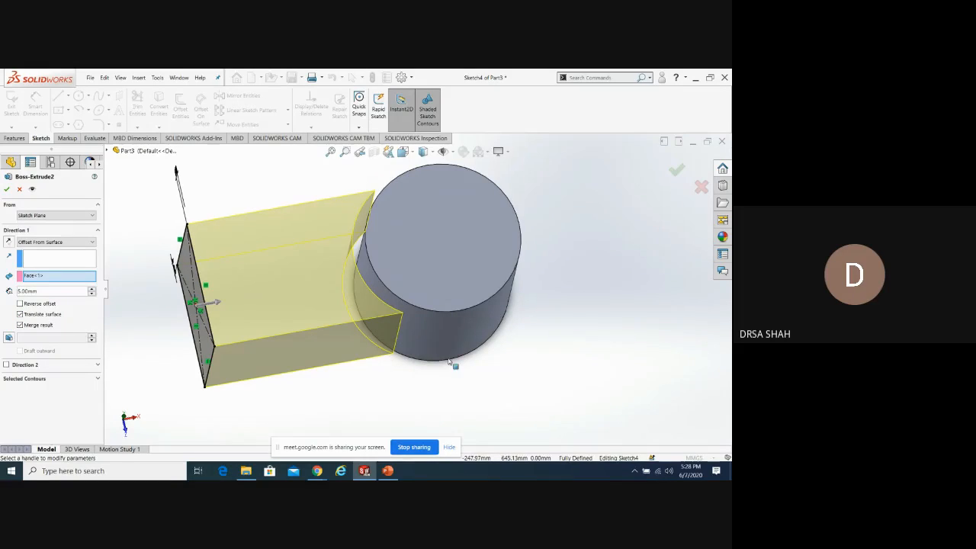
{"action": "middle_click_drag", "start_coordinate": [450, 360], "coordinate": [491, 321]}
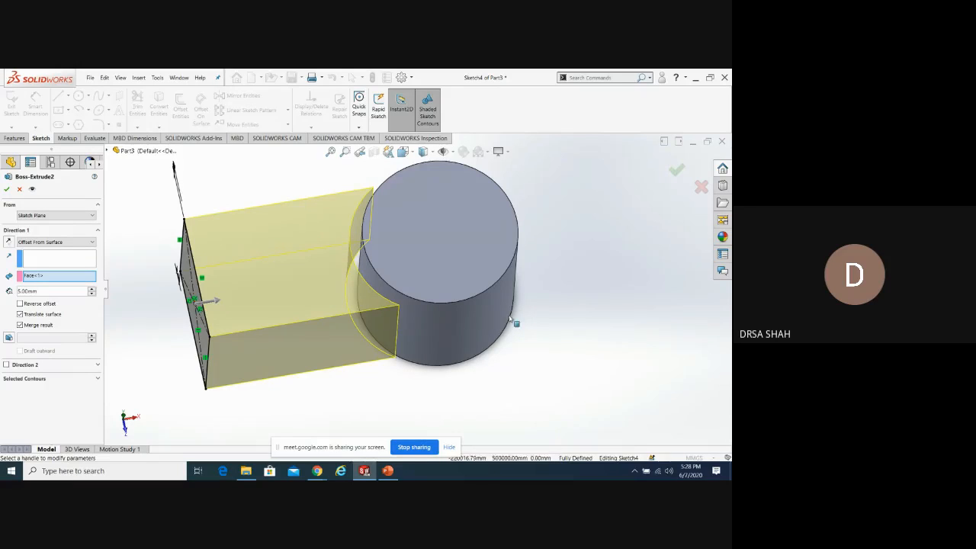
{"action": "middle_click_drag", "start_coordinate": [587, 282], "coordinate": [598, 241]}
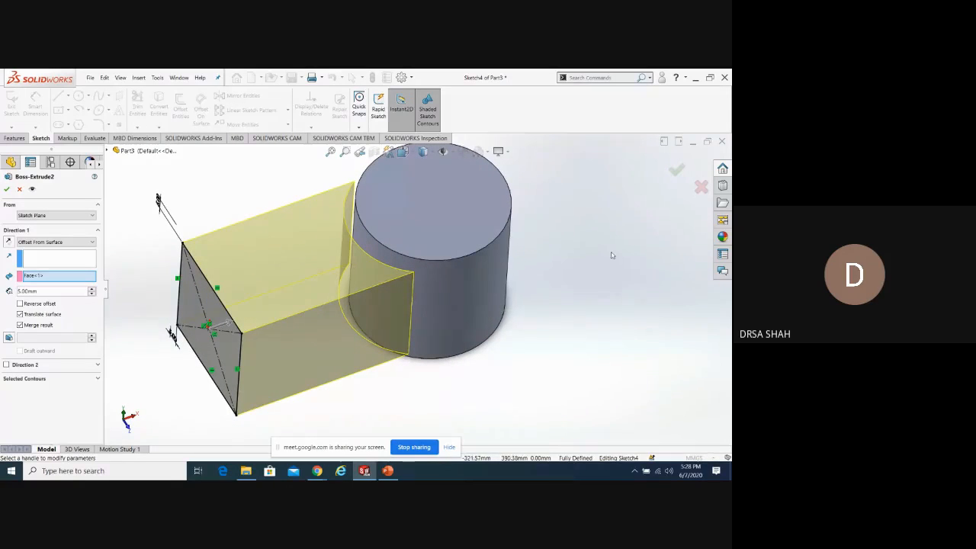
{"action": "scroll", "coordinate": [614, 254], "scroll_direction": "up", "scroll_amount": 2}
{"action": "scroll", "coordinate": [614, 253], "scroll_direction": "down", "scroll_amount": 1}
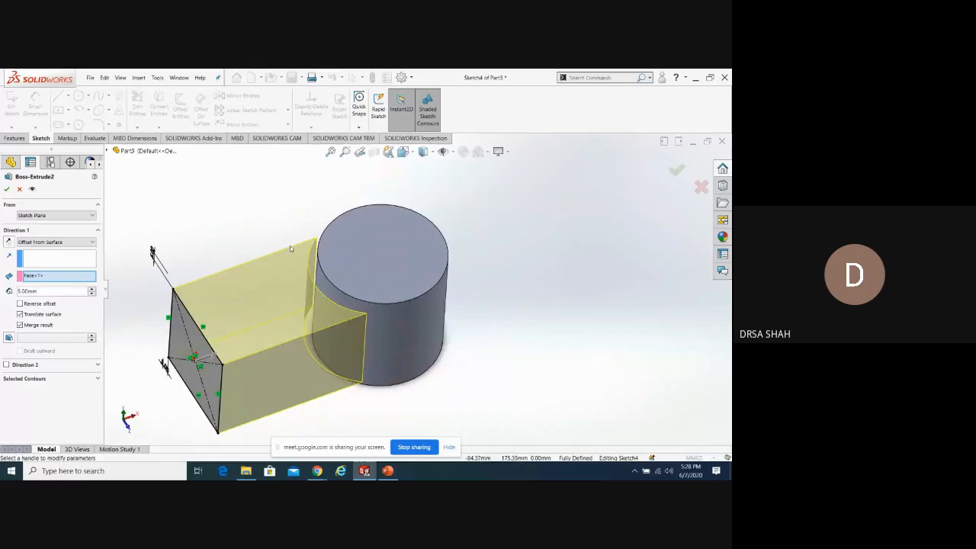
{"action": "scroll", "coordinate": [290, 246], "scroll_direction": "down", "scroll_amount": 1}
{"action": "scroll", "coordinate": [422, 305], "scroll_direction": "up", "scroll_amount": 2}
{"action": "scroll", "coordinate": [387, 412], "scroll_direction": "down", "scroll_amount": 1}
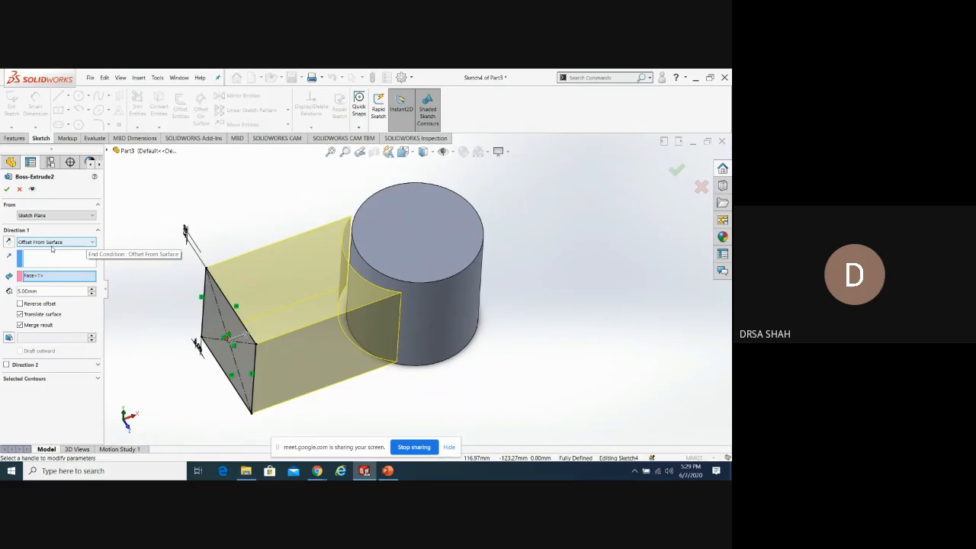
Review the end condition options, compare the translated end with Reverse offset on and off, and examine it from several angles
{"action": "left_click", "coordinate": [92, 243]}
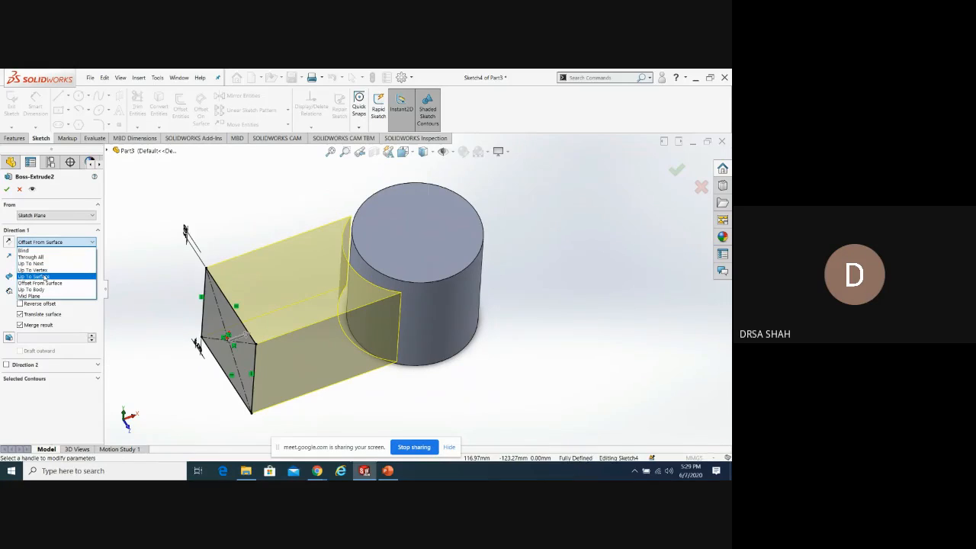
{"action": "left_click", "coordinate": [93, 244]}
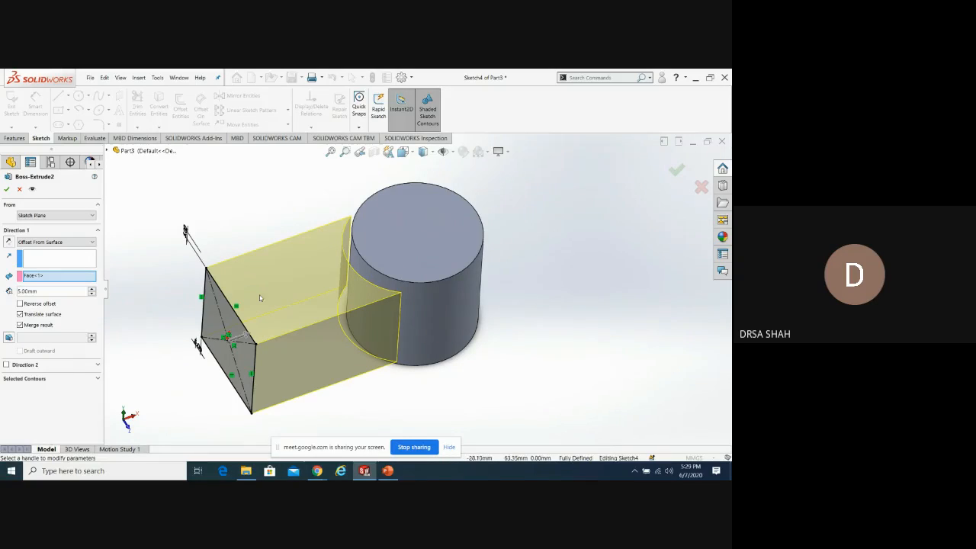
{"action": "left_click", "coordinate": [20, 304]}
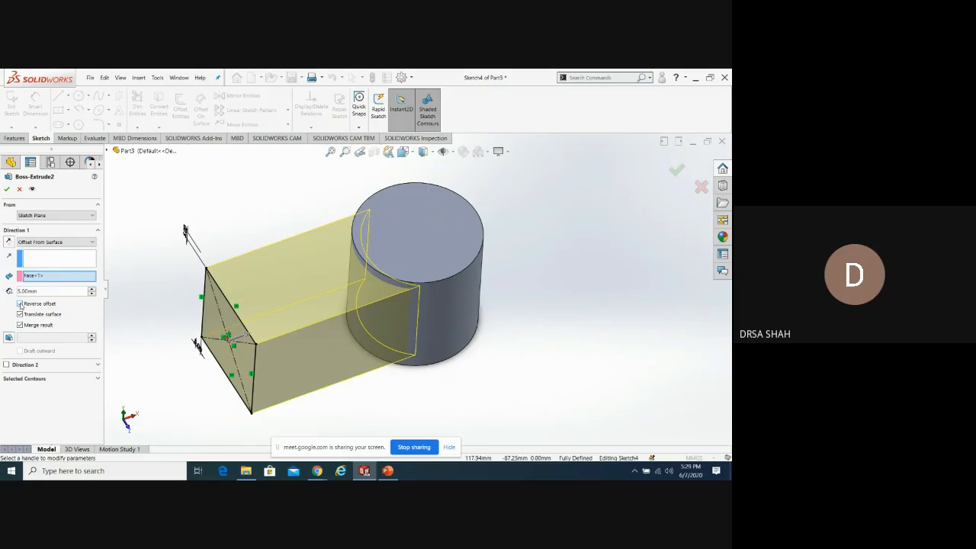
{"action": "left_click", "coordinate": [19, 303]}
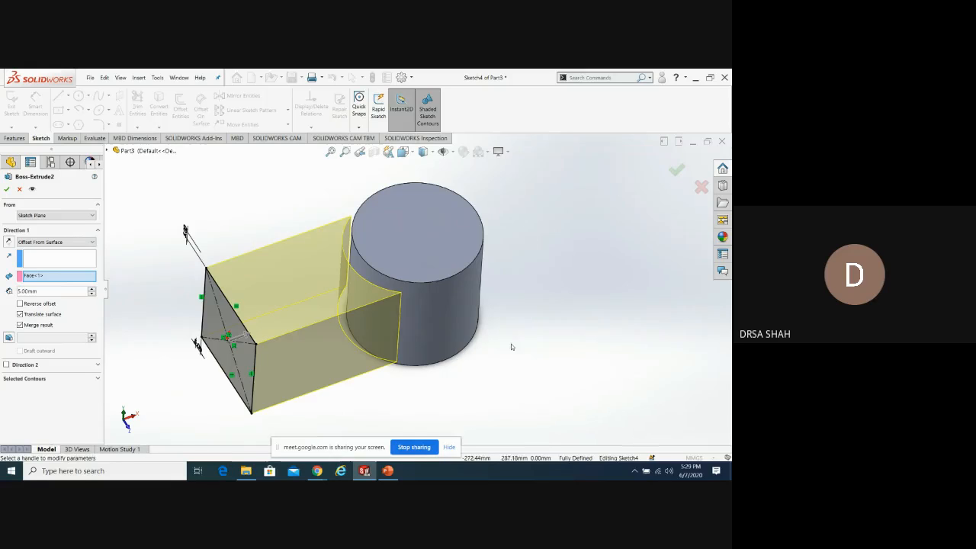
{"action": "middle_click_drag", "start_coordinate": [511, 178], "coordinate": [514, 246]}
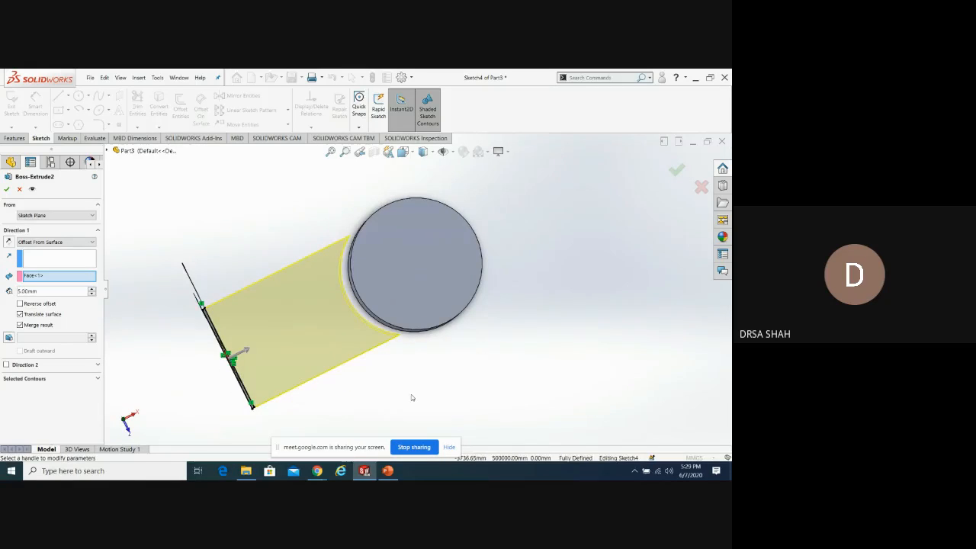
{"action": "middle_click_drag", "start_coordinate": [411, 394], "coordinate": [370, 381]}
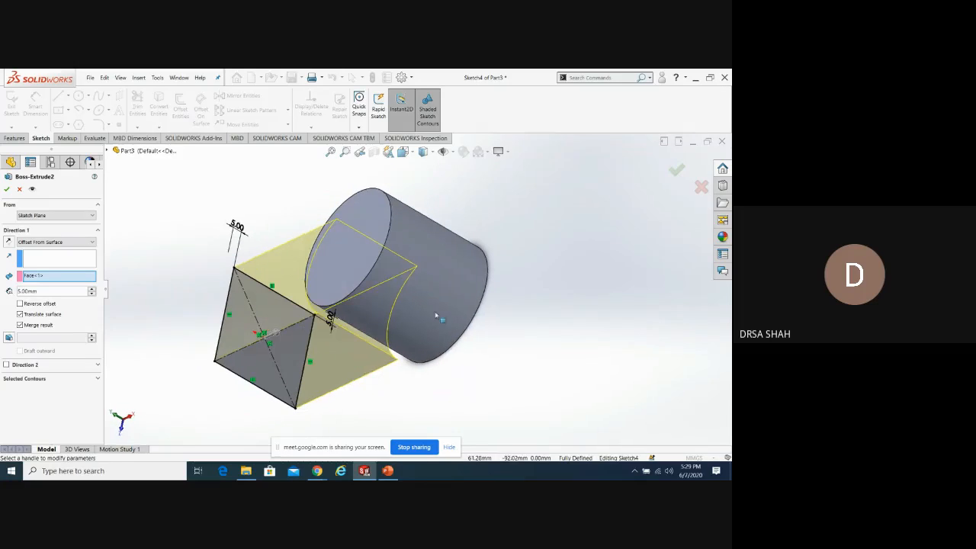
{"action": "middle_click_drag", "start_coordinate": [505, 252], "coordinate": [548, 279]}
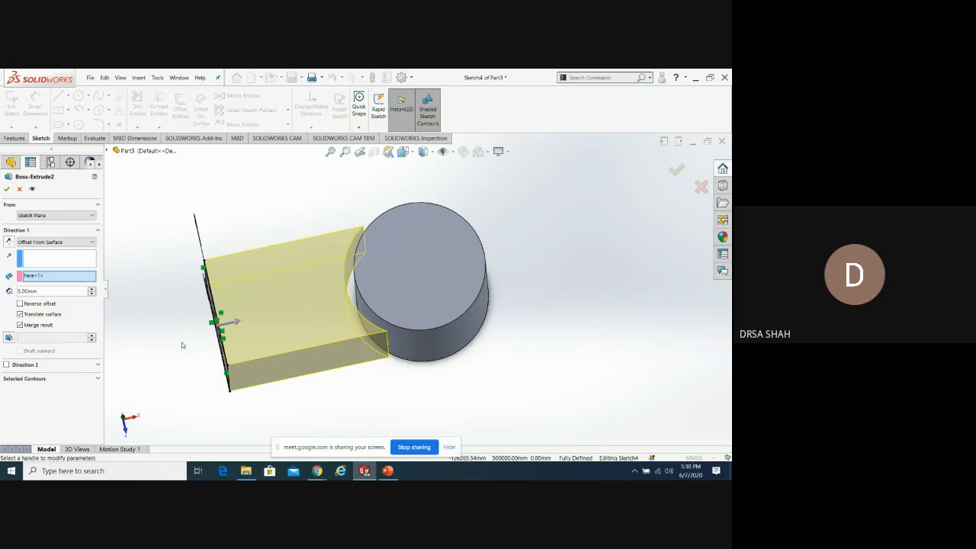
Preview Reverse offset with the translated surface once more, leave it off and accept the rectangular extrusion
{"action": "left_click", "coordinate": [20, 304]}
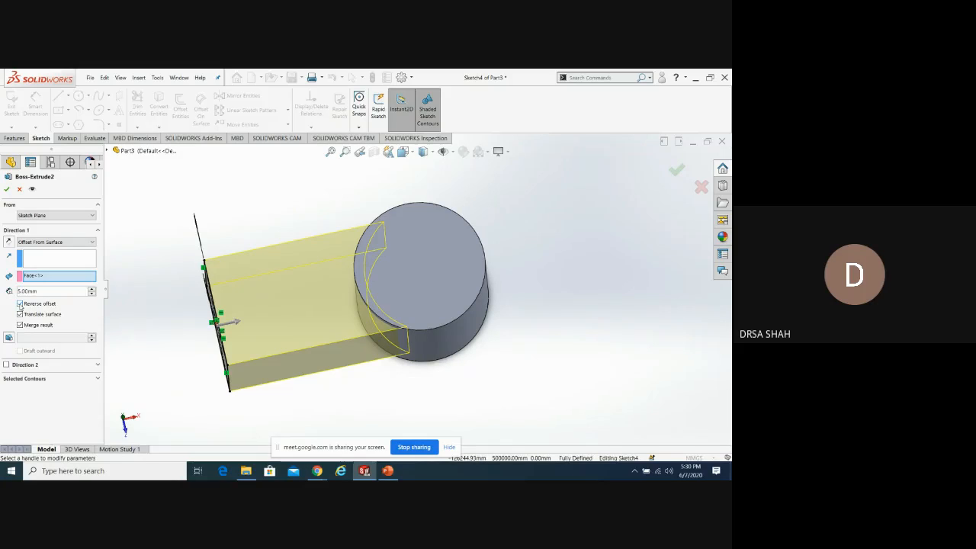
{"action": "left_click", "coordinate": [20, 303]}
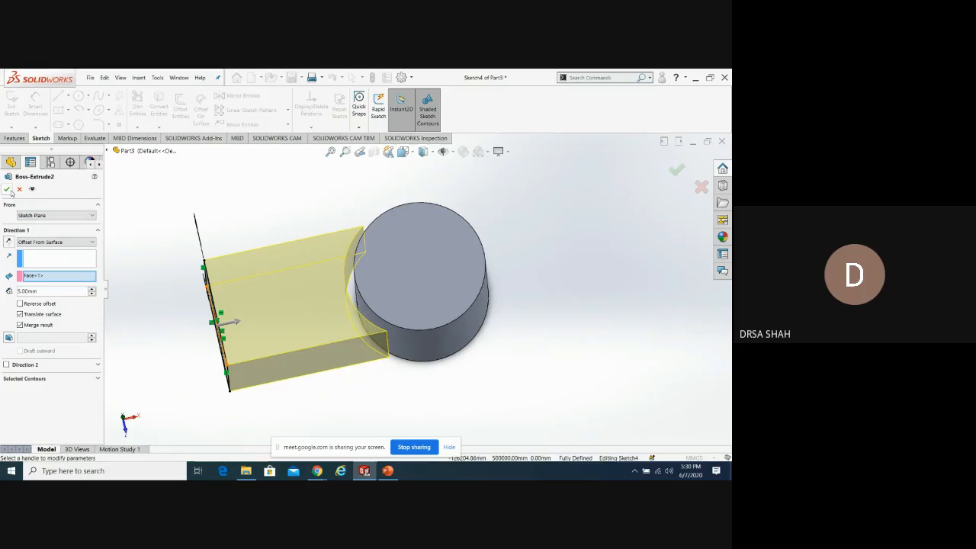
{"action": "left_click", "coordinate": [7, 189]}
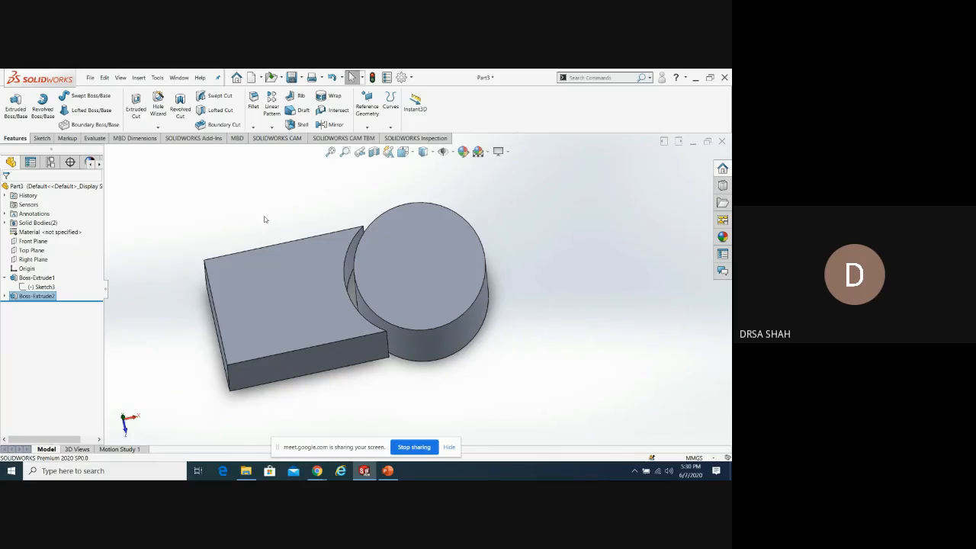
Edit the sketch of the cylinder's extrusion and set the circle centre's distance from the origin to 50 mm
{"action": "key", "text": "space"}
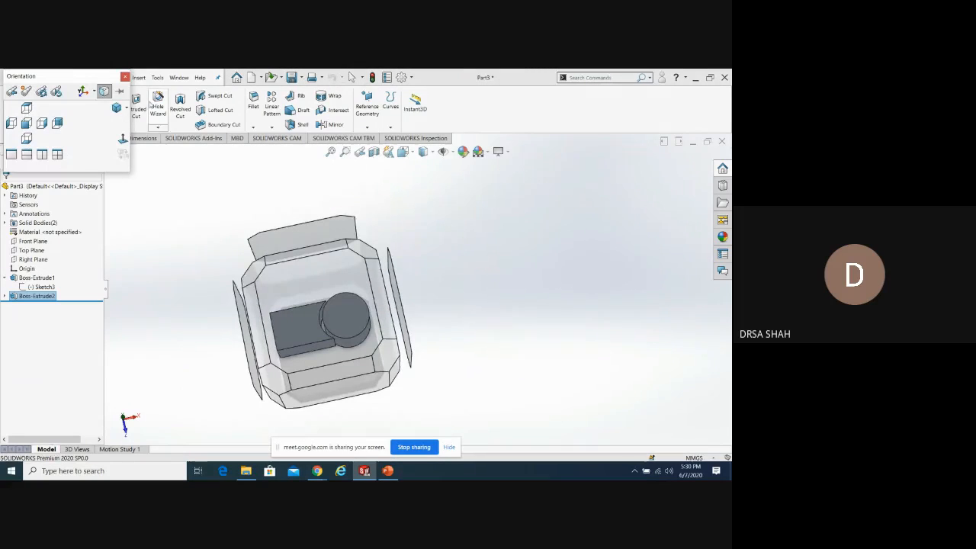
{"action": "left_click", "coordinate": [117, 108]}
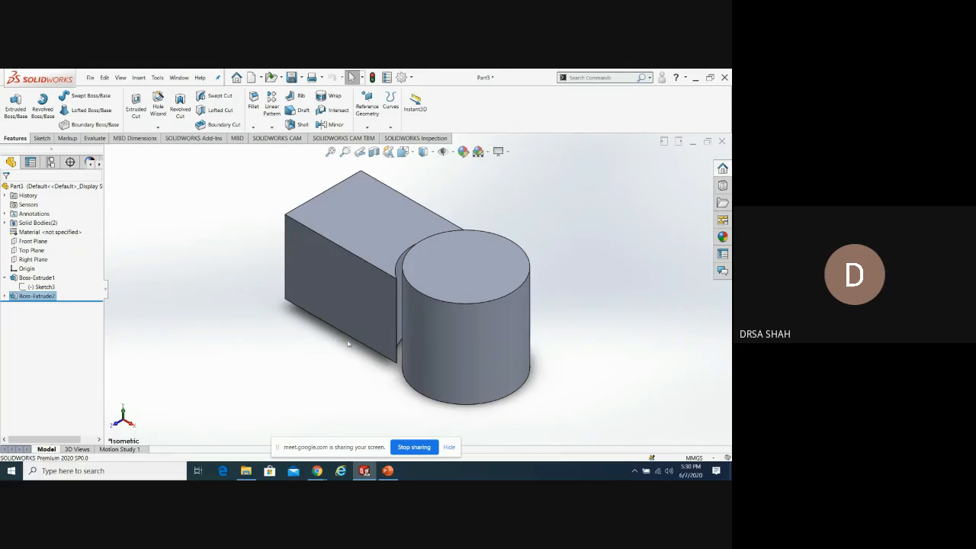
{"action": "middle_click_drag", "start_coordinate": [321, 338], "coordinate": [393, 372]}
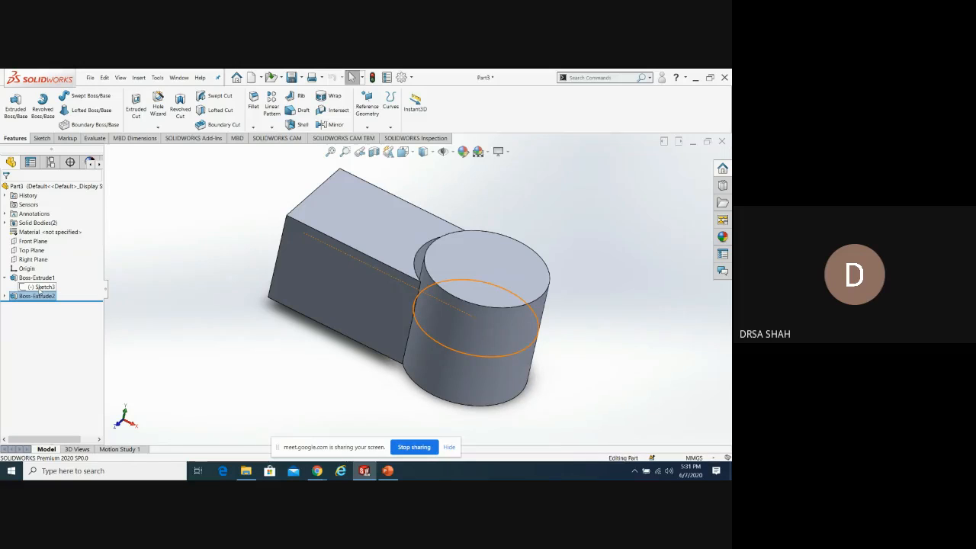
{"action": "left_click", "coordinate": [41, 287]}
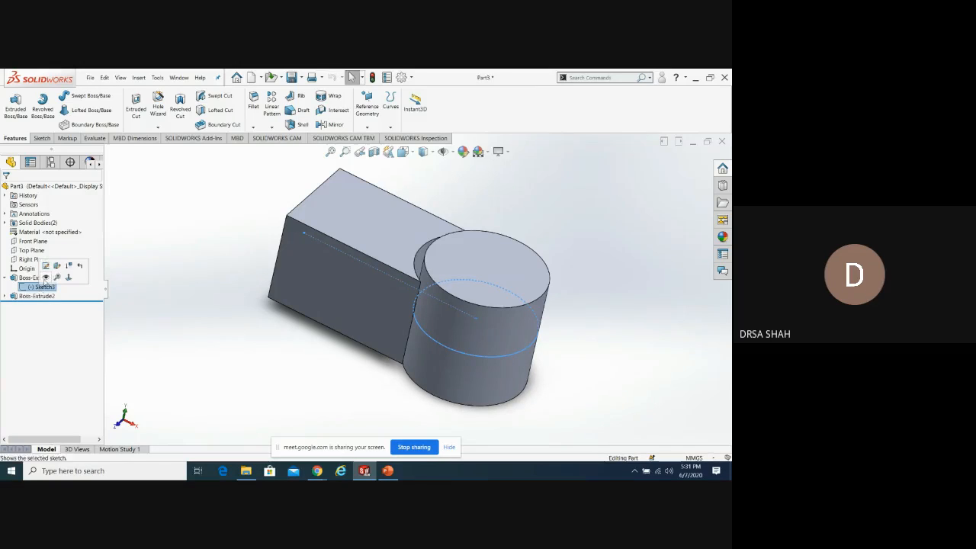
{"action": "left_click", "coordinate": [46, 266]}
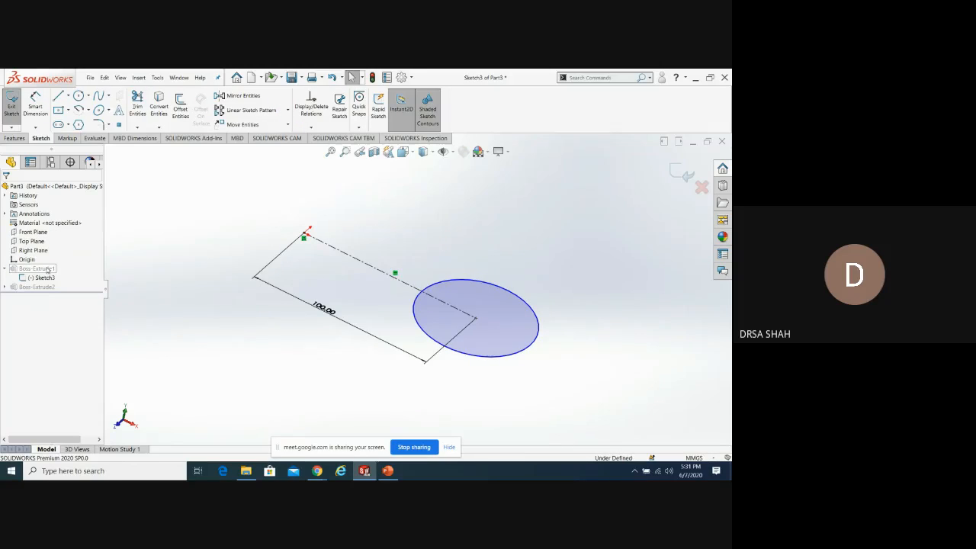
{"action": "double_click", "coordinate": [330, 313]}
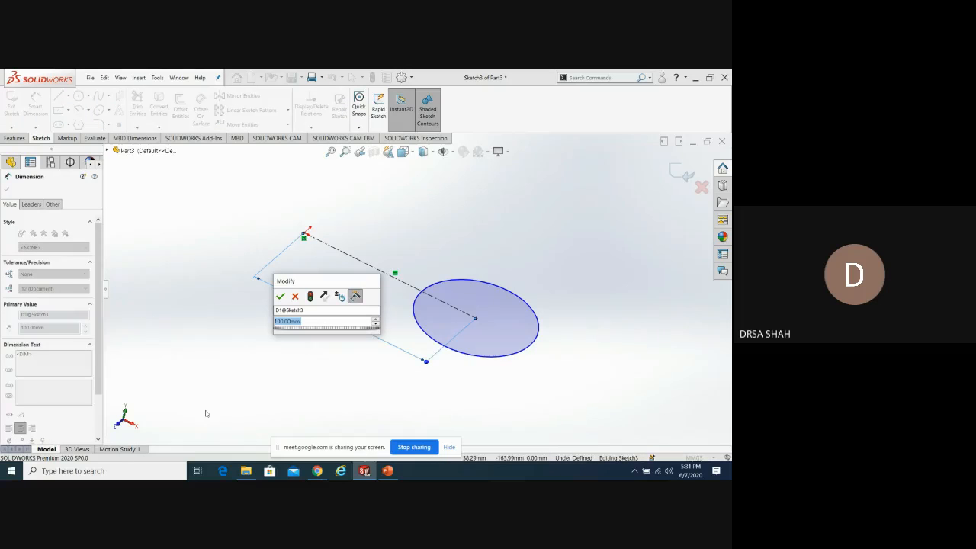
{"action": "type", "text": "50"}
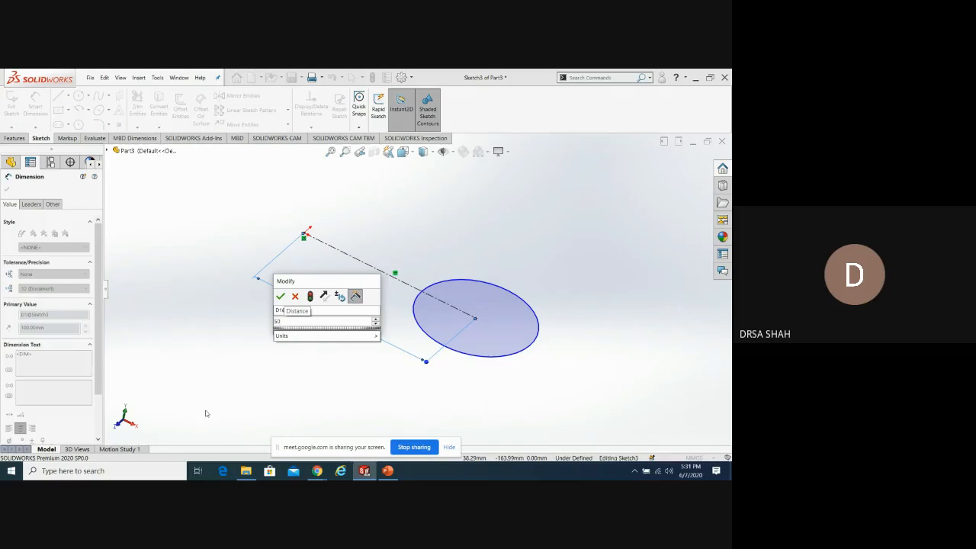
{"action": "key", "text": "Return"}
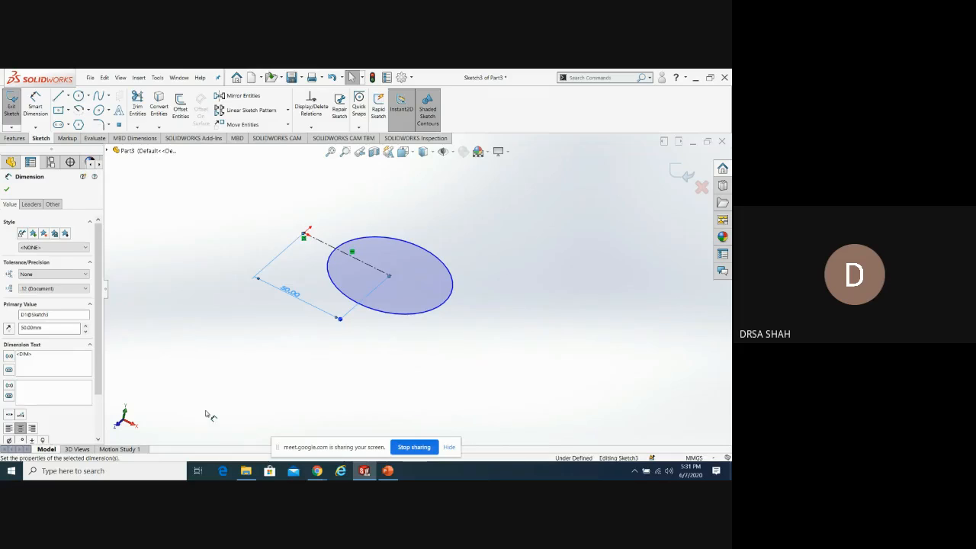
{"action": "left_click", "coordinate": [681, 174]}
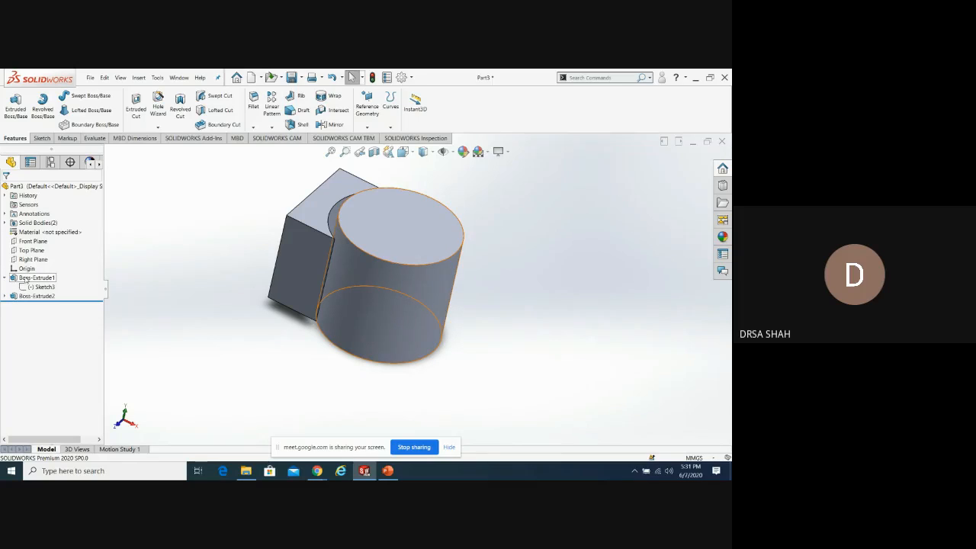
Reopen the cylinder's sketch, dimension the circle's diameter as 80 mm and exit the sketch
{"action": "left_click", "coordinate": [39, 287]}
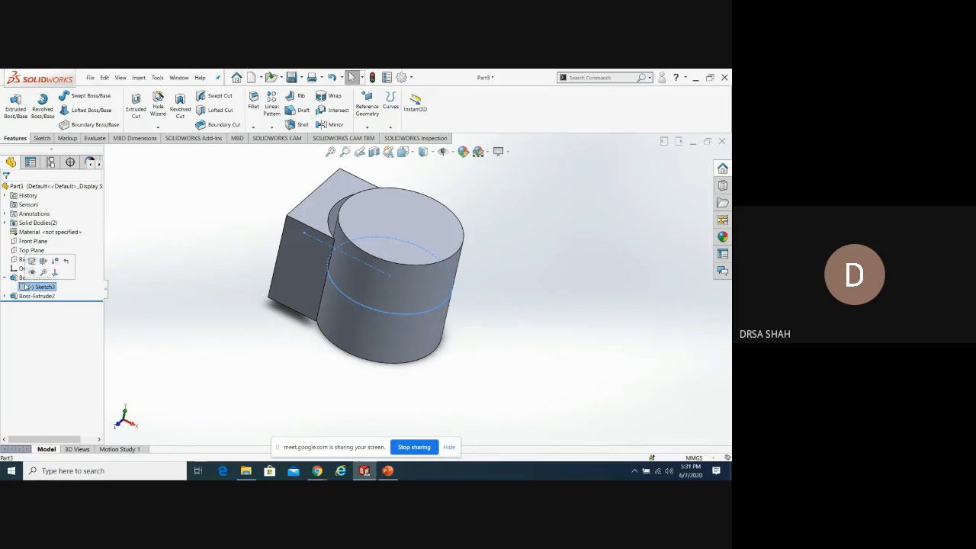
{"action": "left_click", "coordinate": [31, 261]}
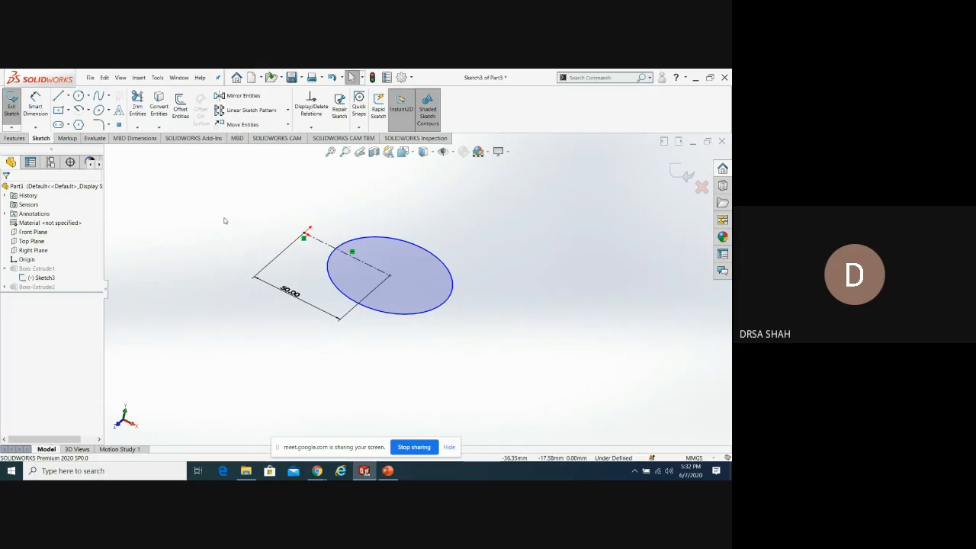
{"action": "left_click", "coordinate": [35, 104]}
{"action": "left_click", "coordinate": [445, 264]}
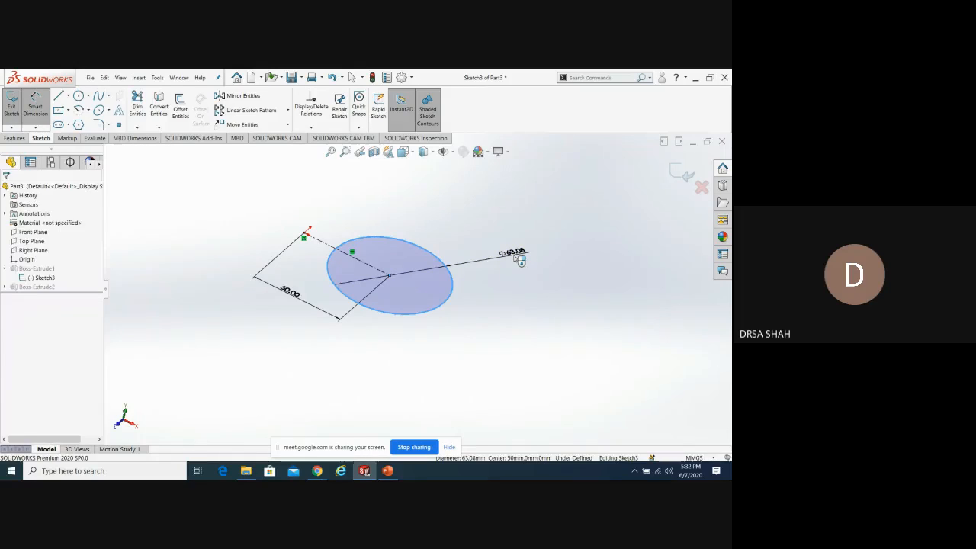
{"action": "left_click", "coordinate": [519, 258]}
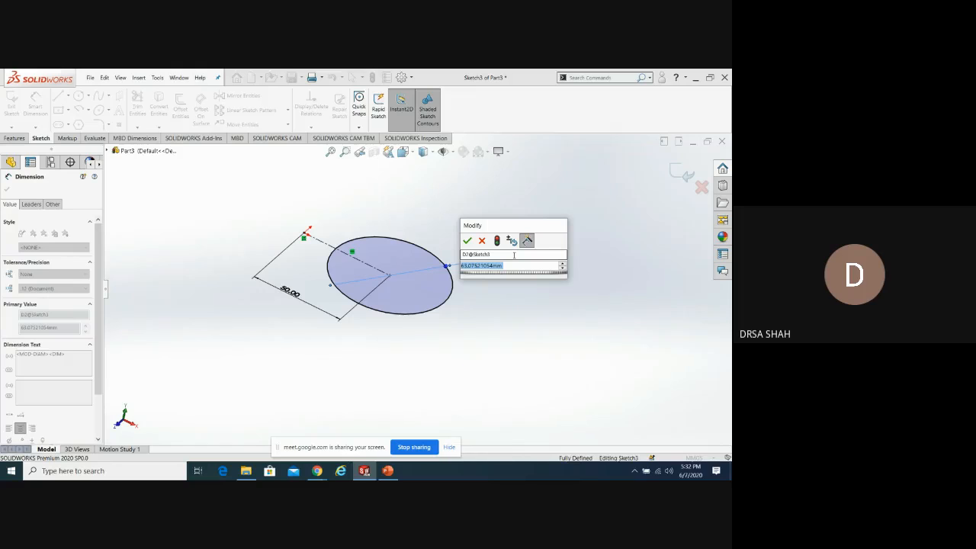
{"action": "type", "text": "80"}
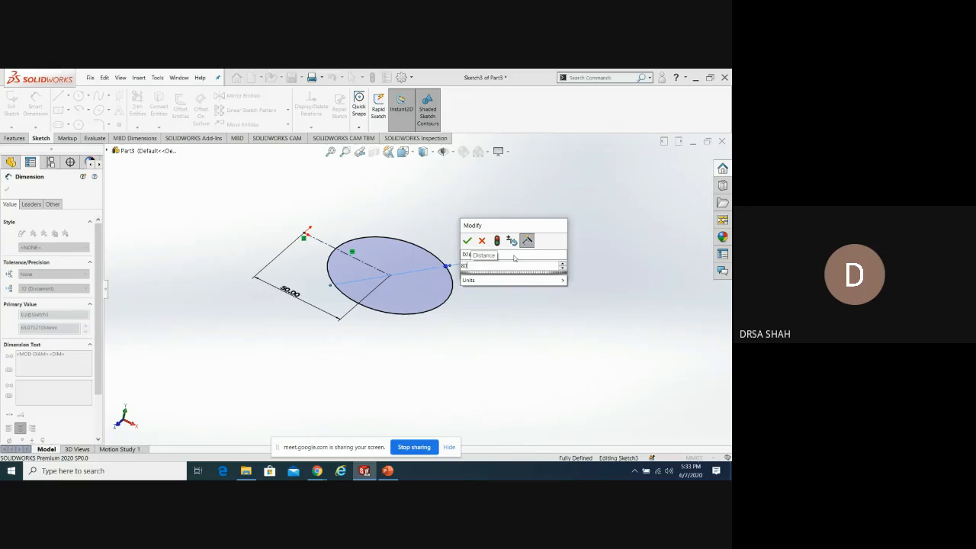
{"action": "left_click", "coordinate": [467, 241]}
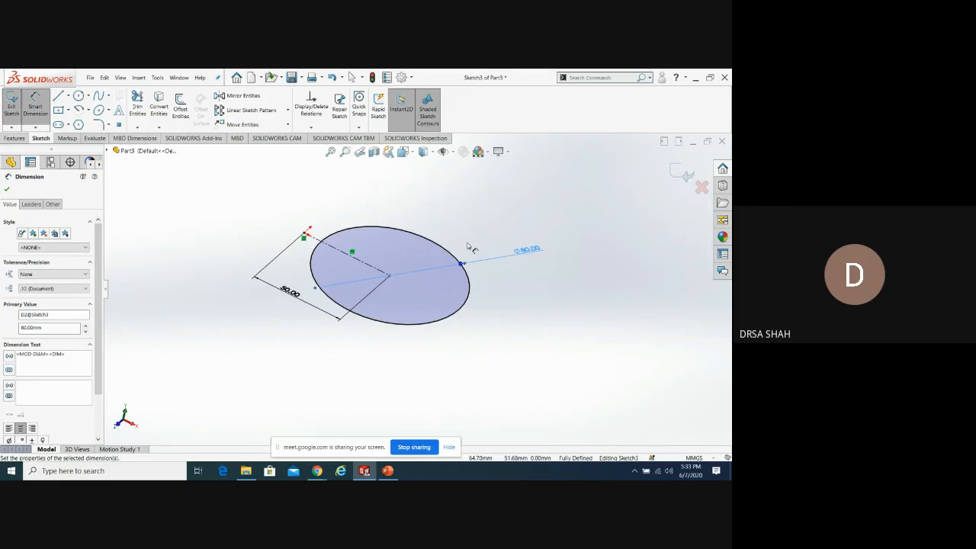
{"action": "left_click", "coordinate": [686, 175]}
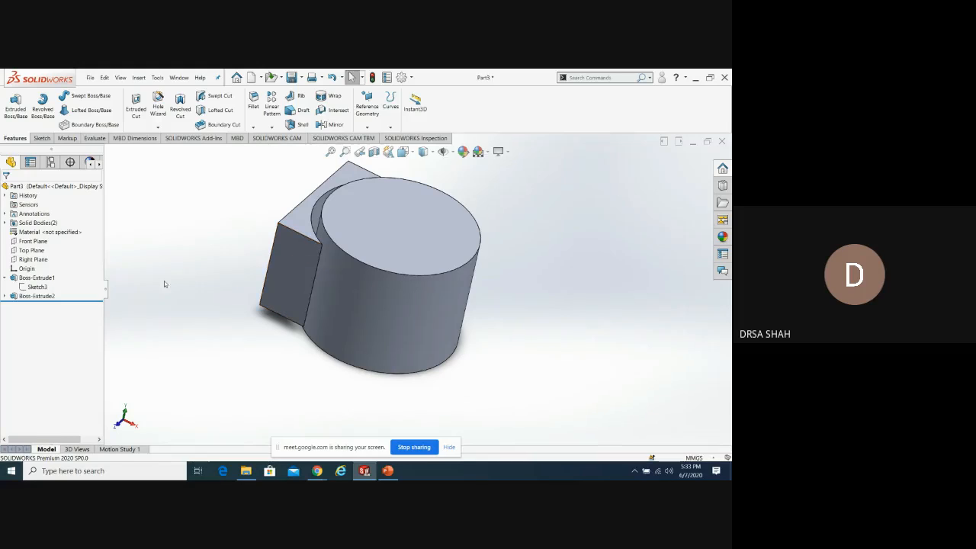
Set the cylinder's Mid Plane extrusion depth to 30 mm and accept the feature
{"action": "left_click", "coordinate": [34, 279]}
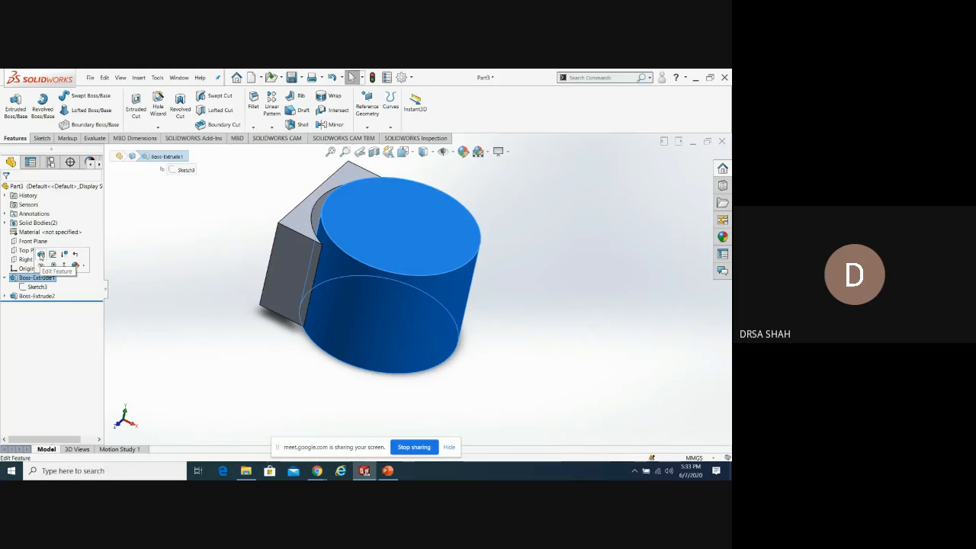
{"action": "left_click", "coordinate": [41, 255]}
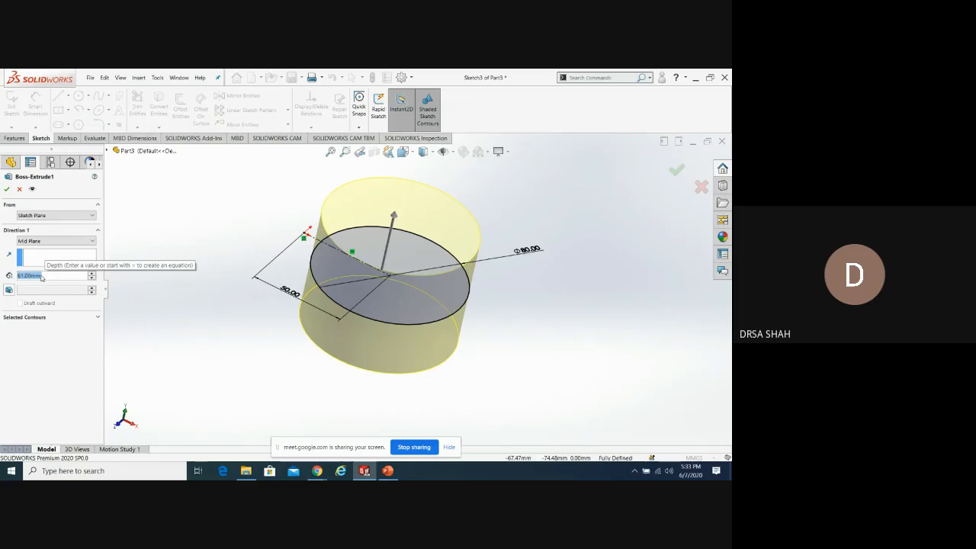
{"action": "type", "text": "30"}
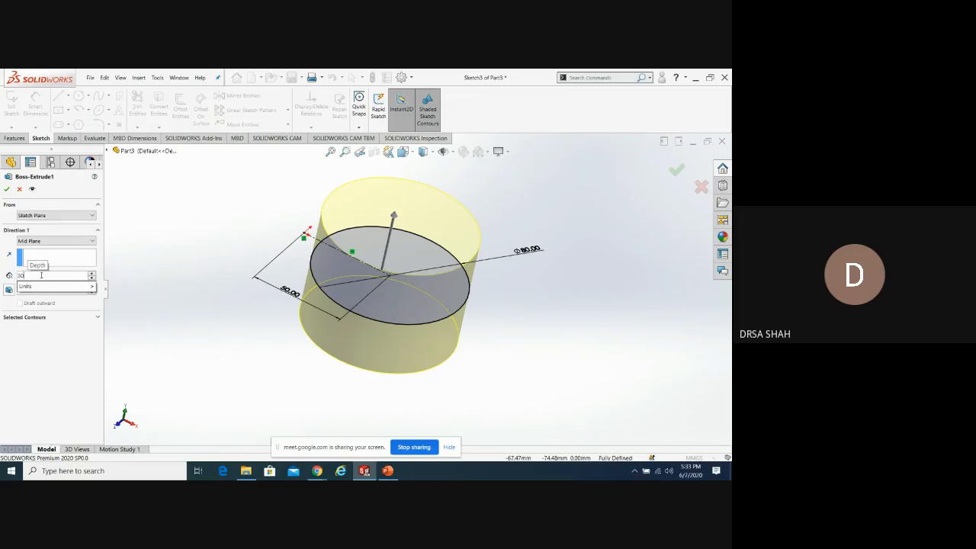
{"action": "key", "text": "Return"}
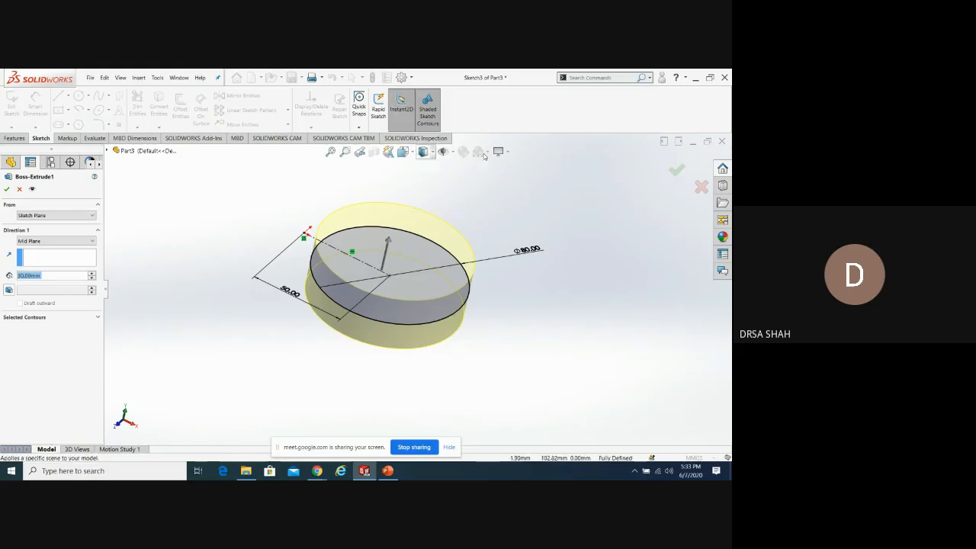
{"action": "left_click", "coordinate": [678, 169]}
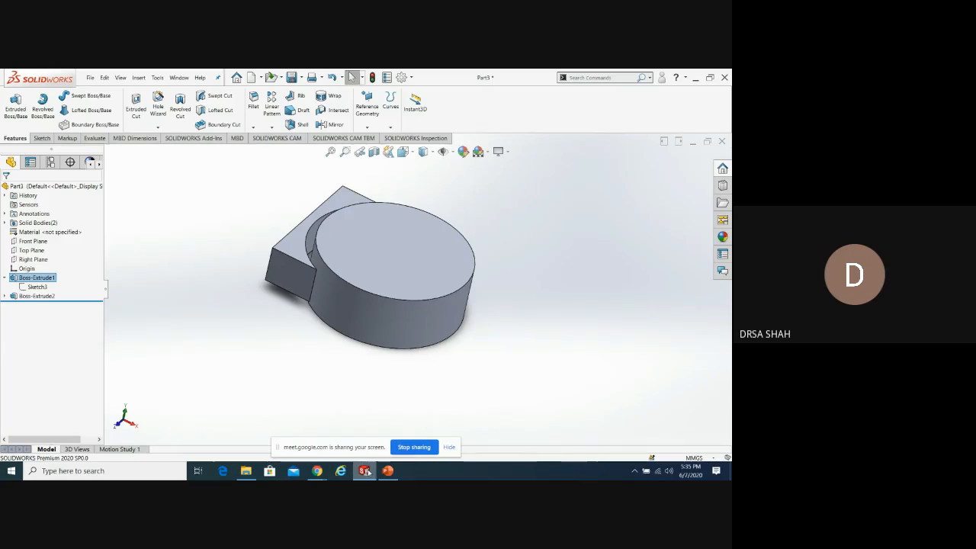
Switch to PowerPoint, view the Features Environment topics slide and close the presentation
{"action": "mouse_move", "coordinate": [387, 471]}
{"action": "left_click", "coordinate": [390, 439]}
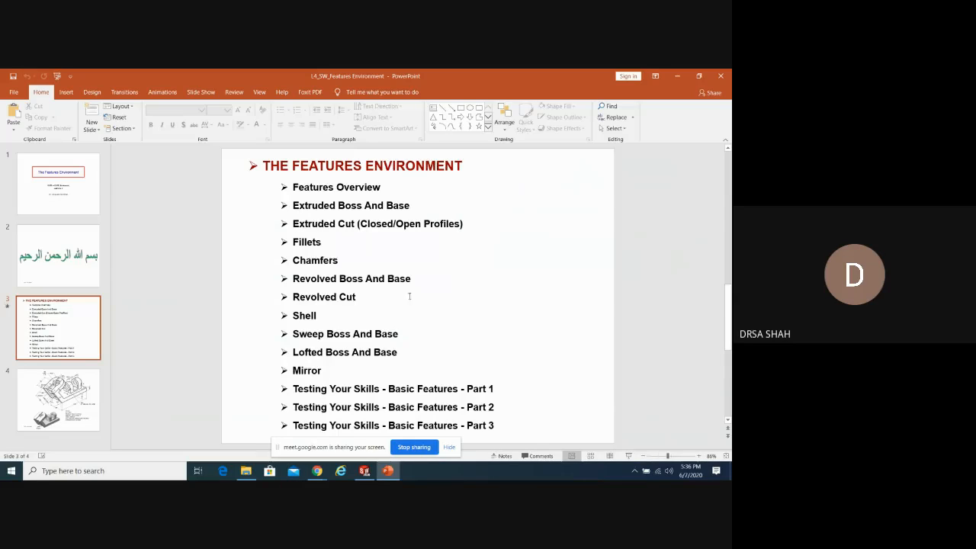
{"action": "left_click", "coordinate": [727, 76]}
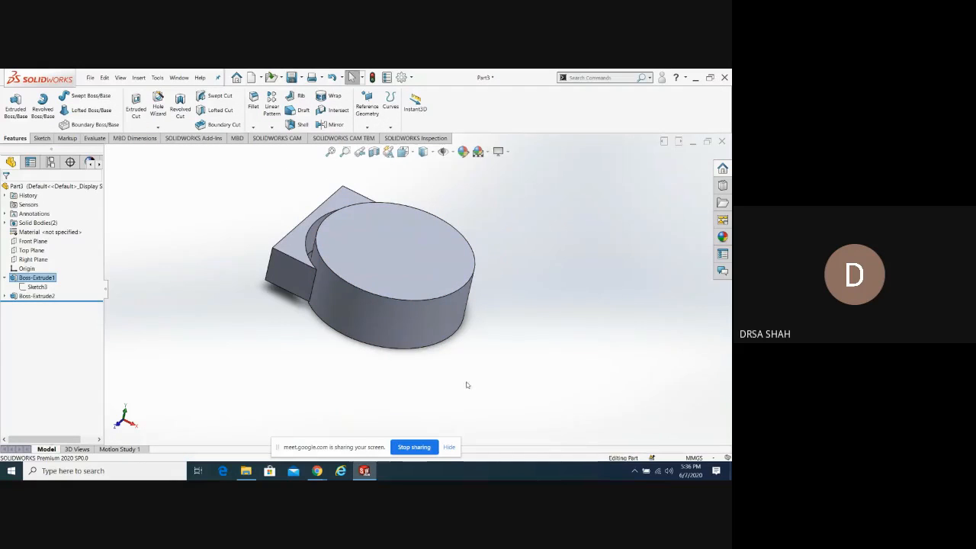
Switch to the Google Meet window, refresh the Meet Attendance Collector's member list and download the attendance file
{"action": "mouse_move", "coordinate": [316, 470]}
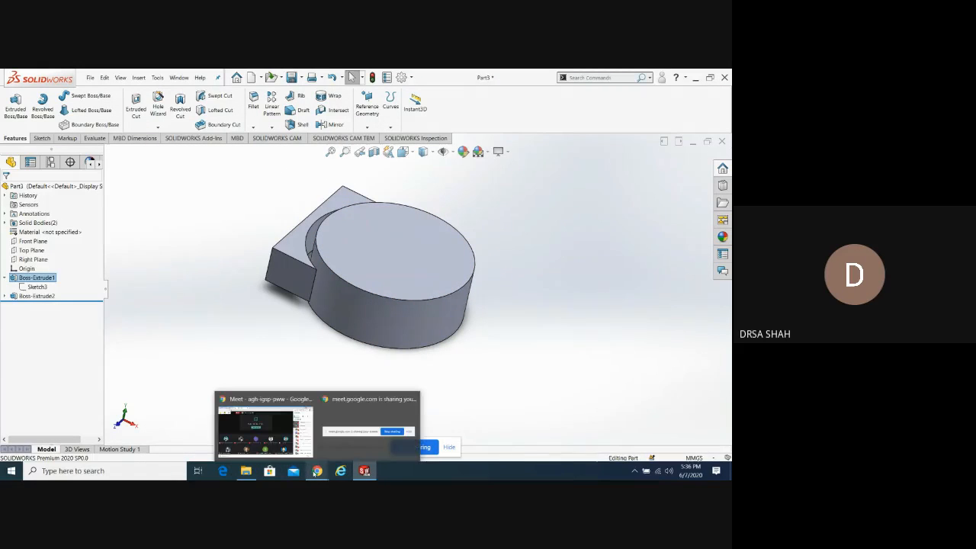
{"action": "left_click", "coordinate": [276, 431]}
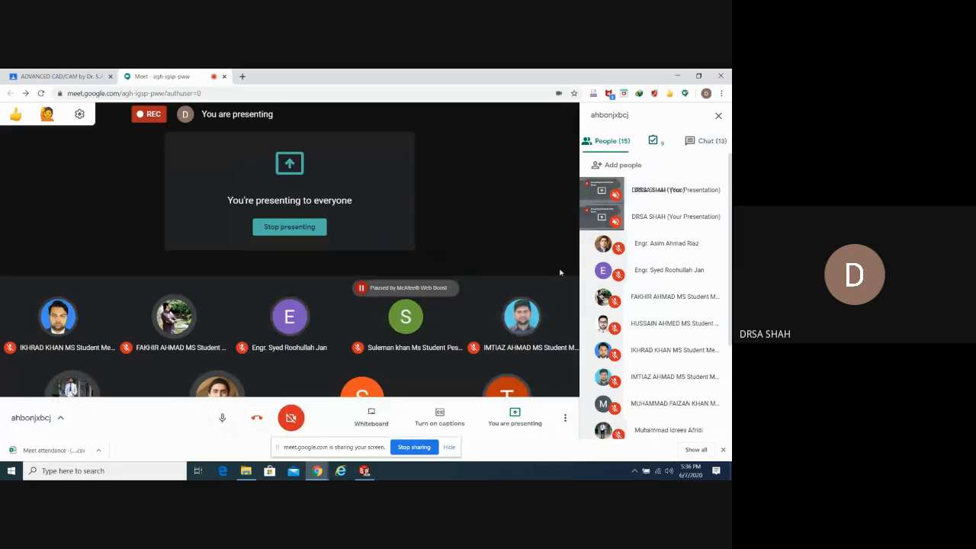
{"action": "left_click", "coordinate": [684, 93]}
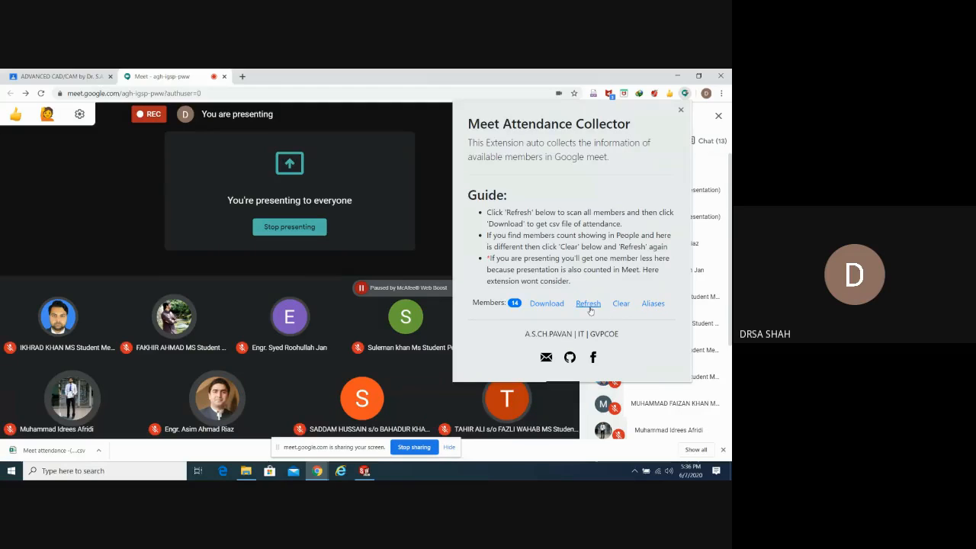
{"action": "left_click", "coordinate": [589, 304]}
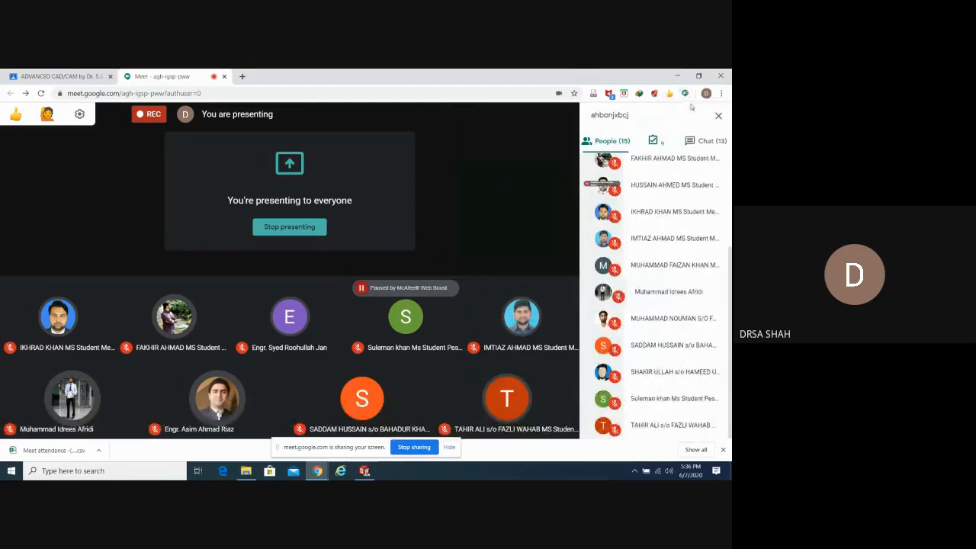
{"action": "left_click", "coordinate": [685, 93]}
{"action": "left_click", "coordinate": [547, 303]}
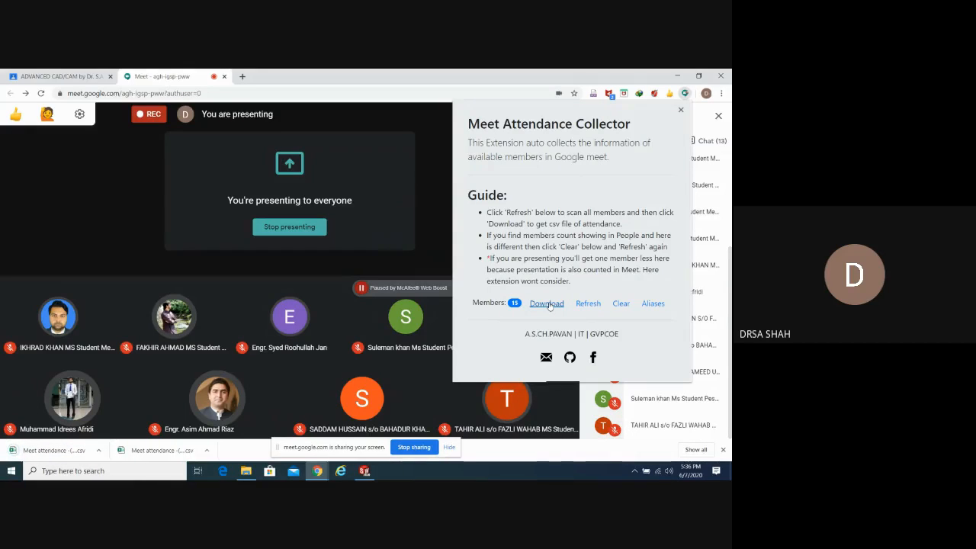
Show the downloaded attendance file in its folder, review its member rows in Excel and close the workbook
{"action": "left_click", "coordinate": [99, 449]}
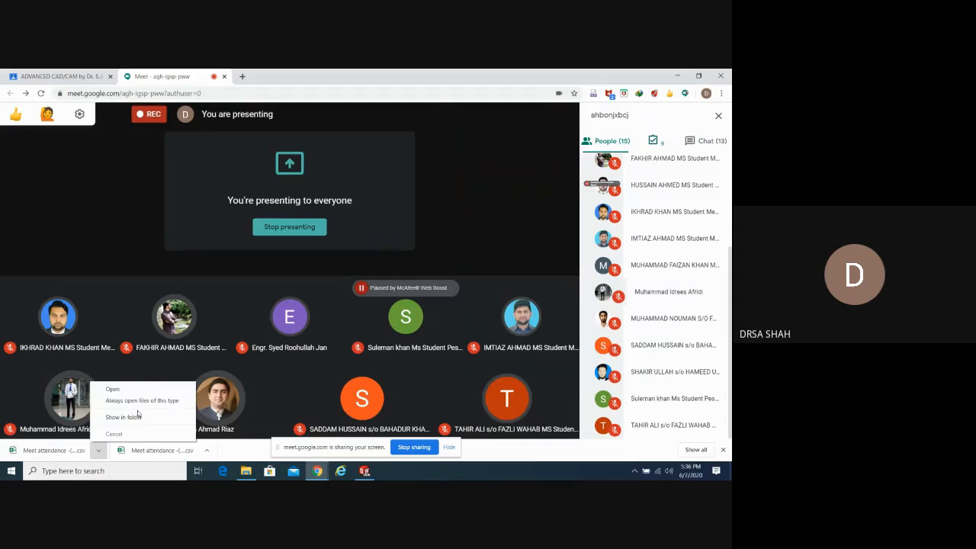
{"action": "left_click", "coordinate": [136, 417]}
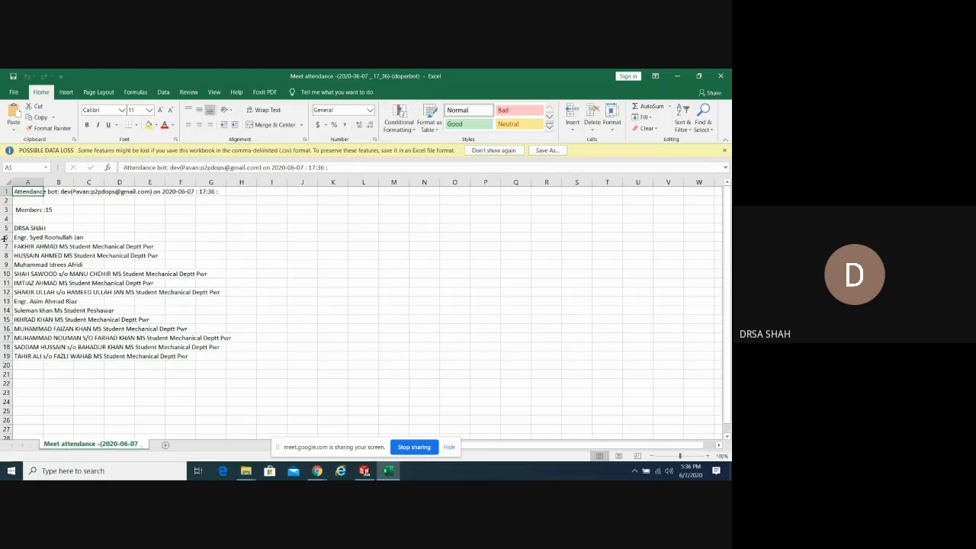
{"action": "left_click_drag", "start_coordinate": [4, 237], "coordinate": [6, 357]}
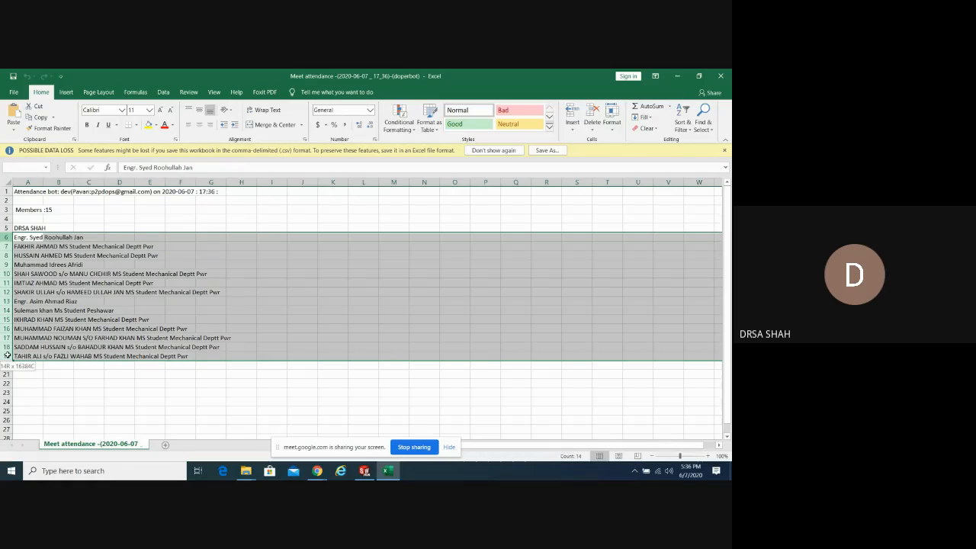
{"action": "left_click", "coordinate": [143, 379]}
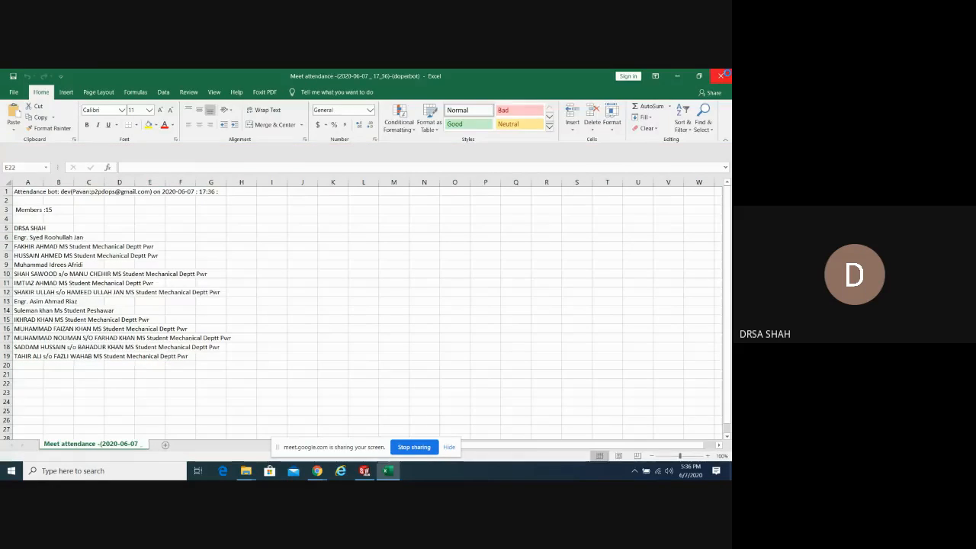
{"action": "left_click", "coordinate": [720, 77]}
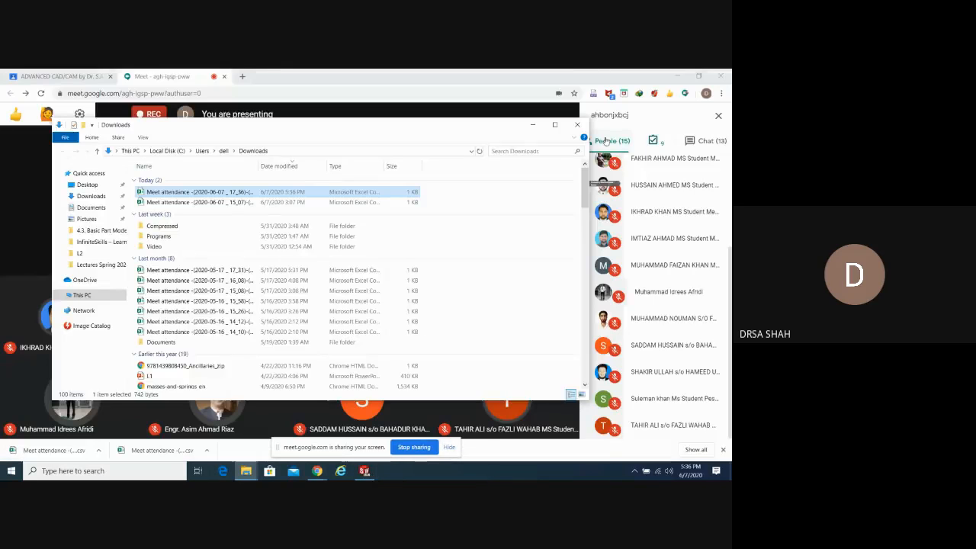
Return to the Google Meet window and stop presenting the screen
{"action": "left_click", "coordinate": [678, 117]}
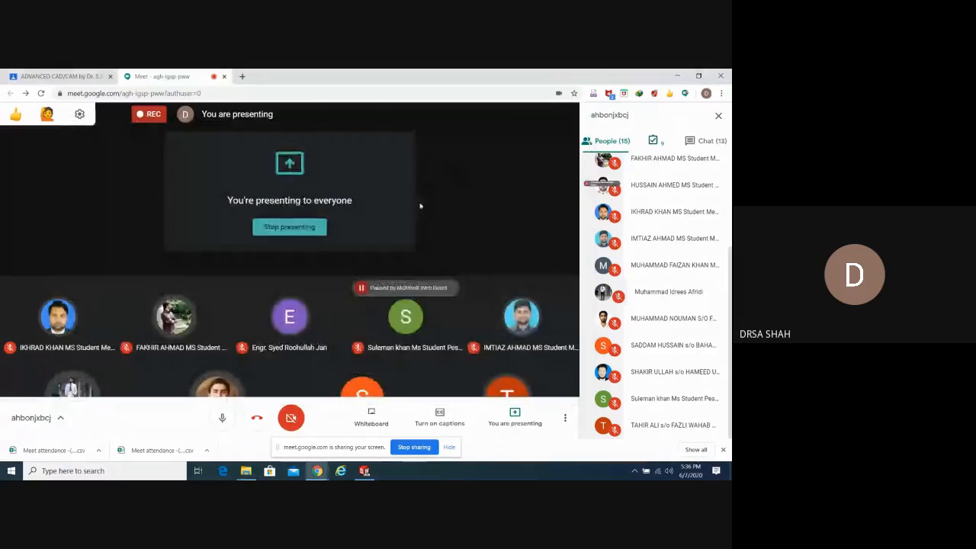
{"action": "left_click", "coordinate": [296, 227]}
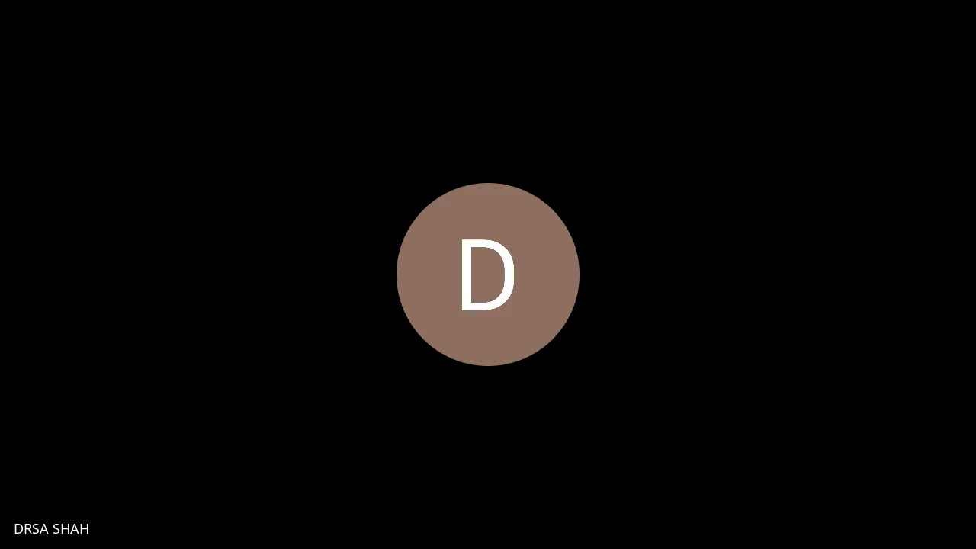